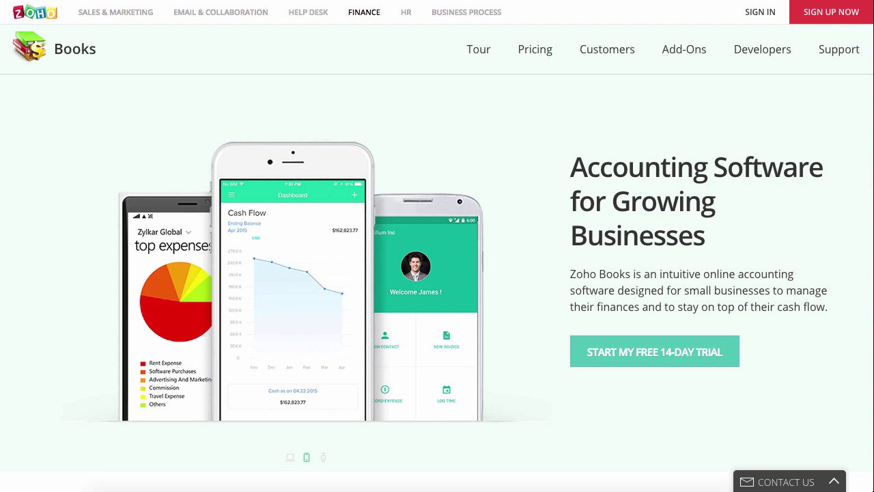
Fill in the free-trial signup with the company name, your name, e-mail and password
left_click(793, 22)
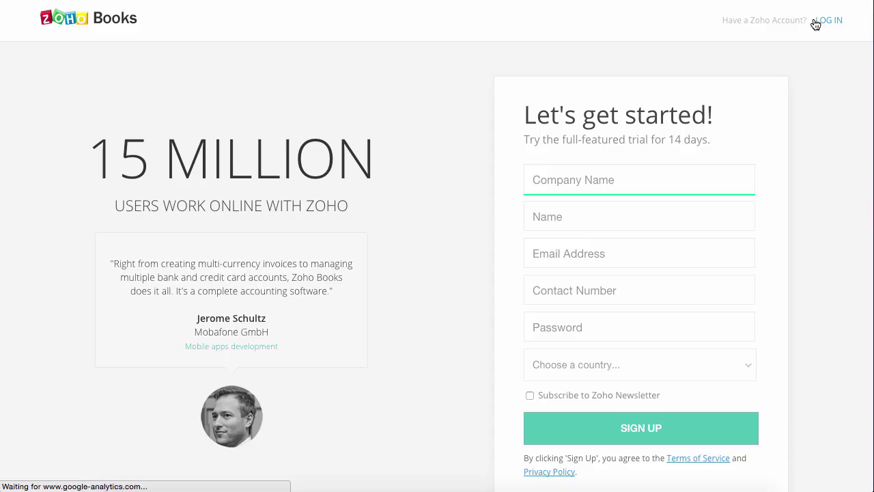
type("Siddarth")
key("Tab")
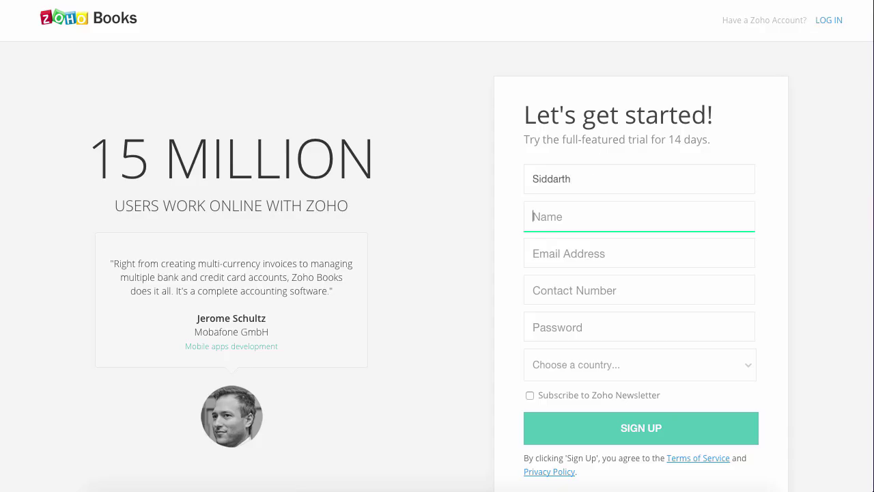
left_click(622, 189)
type("inc")
key("Tab")
type("Siddarth")
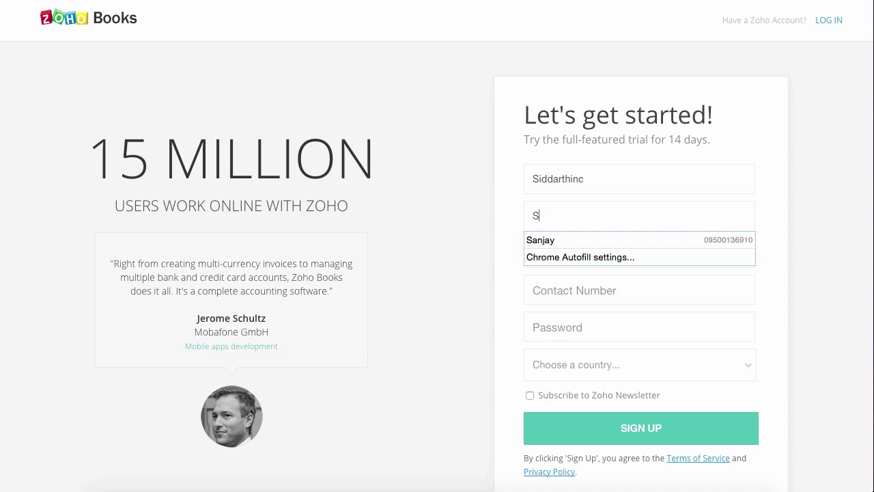
key("Tab")
key("Tab")
type("••••••••••")
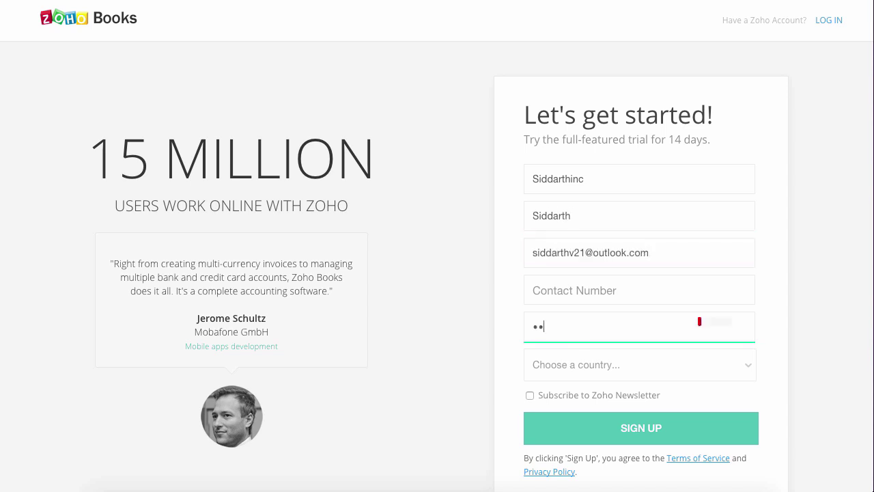
Choose India as the country and submit the signup
left_click(617, 361)
key("Return")
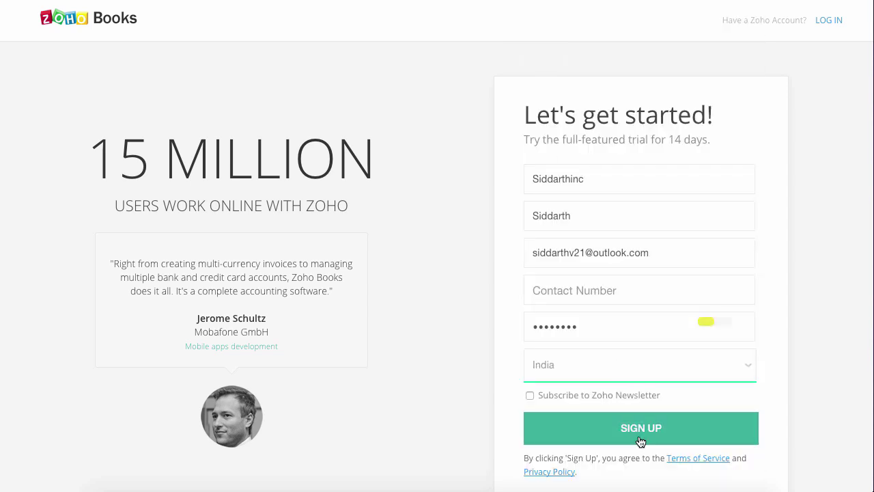
left_click(617, 430)
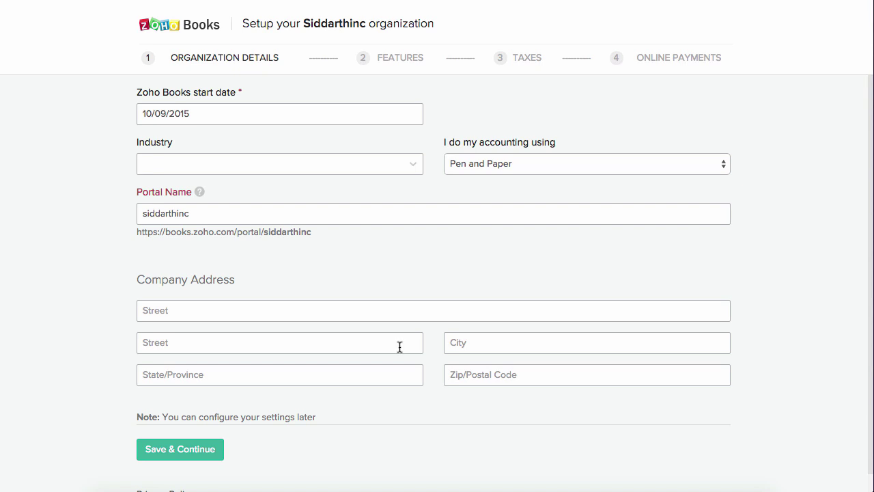
Set the industry to Automotive and keep Pen and Paper as the accounting method
left_click(233, 163)
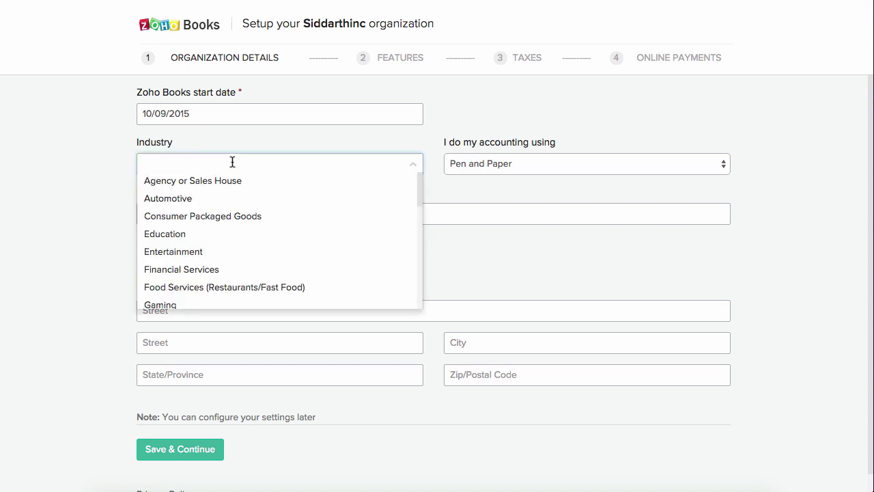
left_click(240, 200)
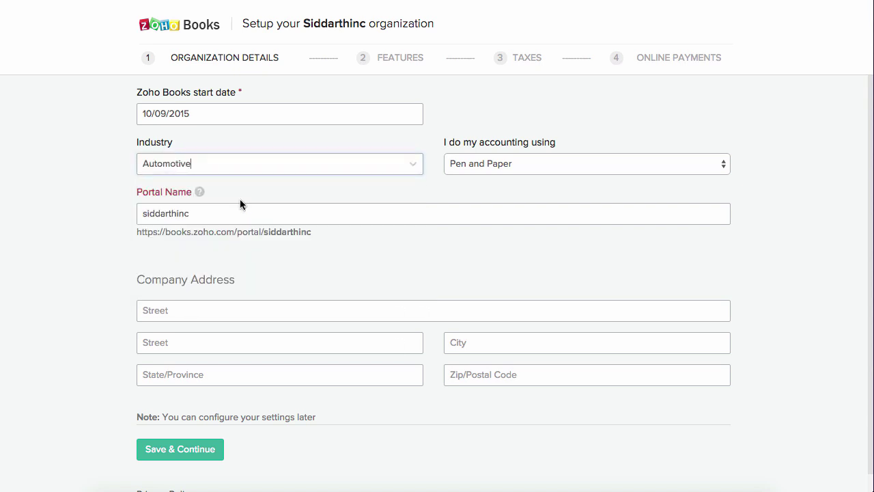
left_click(527, 168)
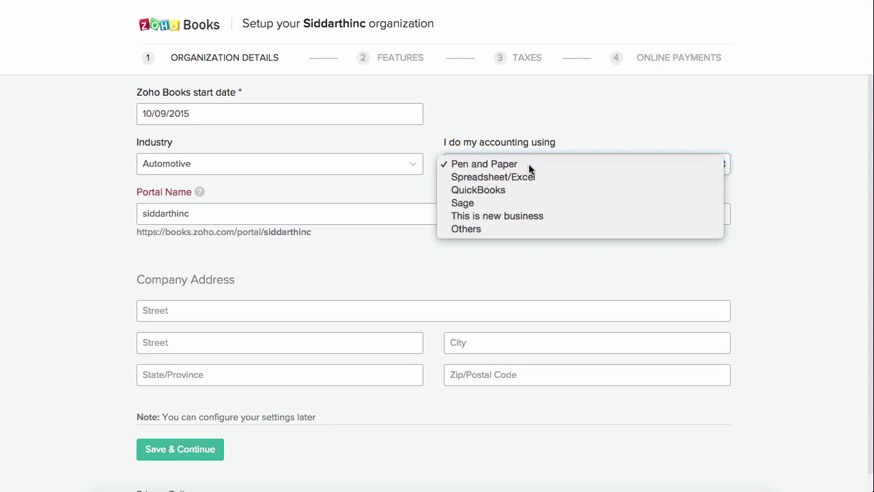
left_click(529, 166)
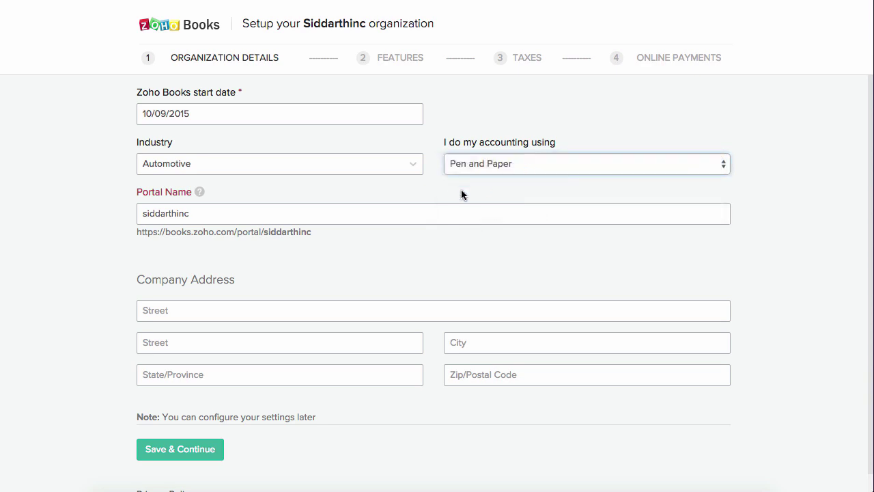
left_click(414, 216)
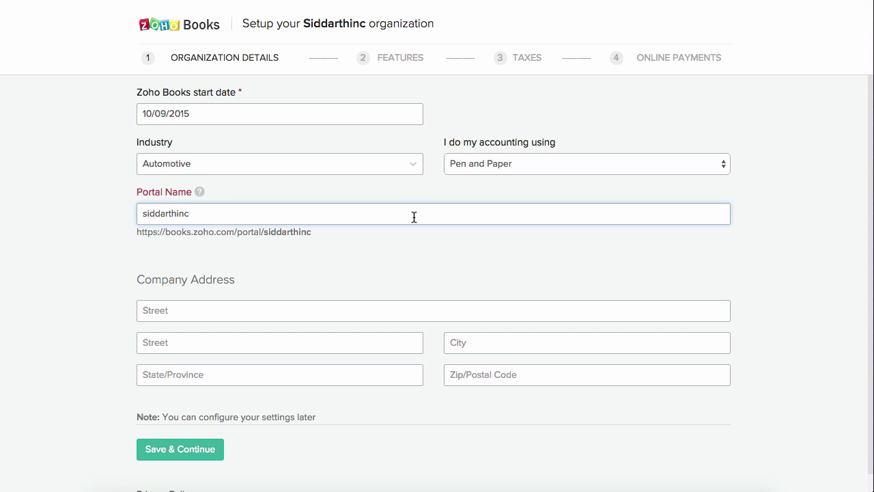
Enter the company's street, city, state and zip address, then save the organization details
left_click(401, 310)
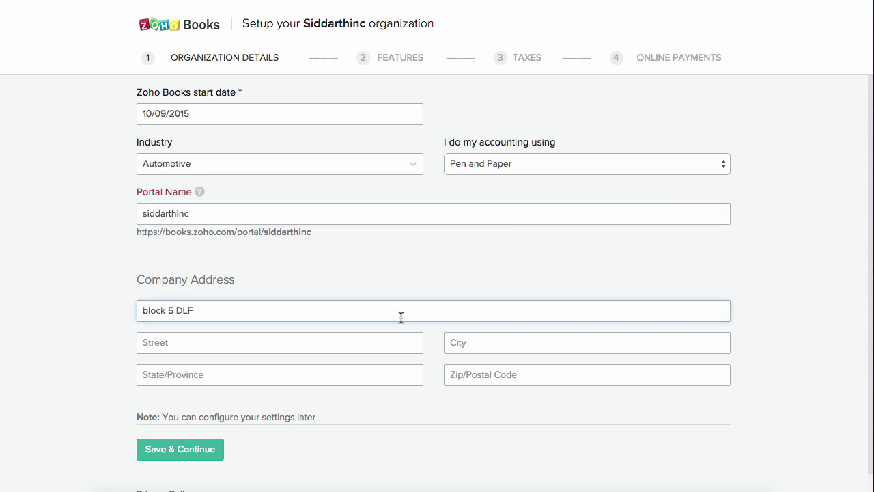
key("Tab")
type("Ramapuram")
key("Tab")
type("chennai")
key("Tab")
type("Tamilnadu")
key("Tab")
type("600089")
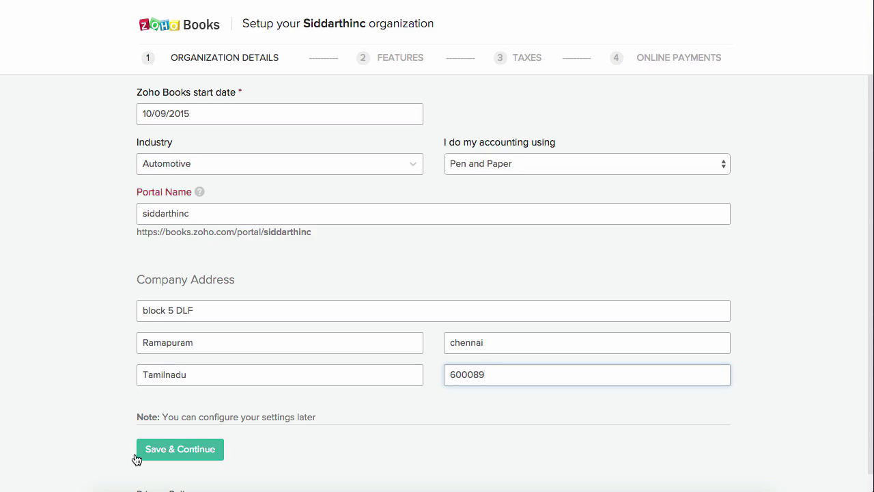
left_click(157, 448)
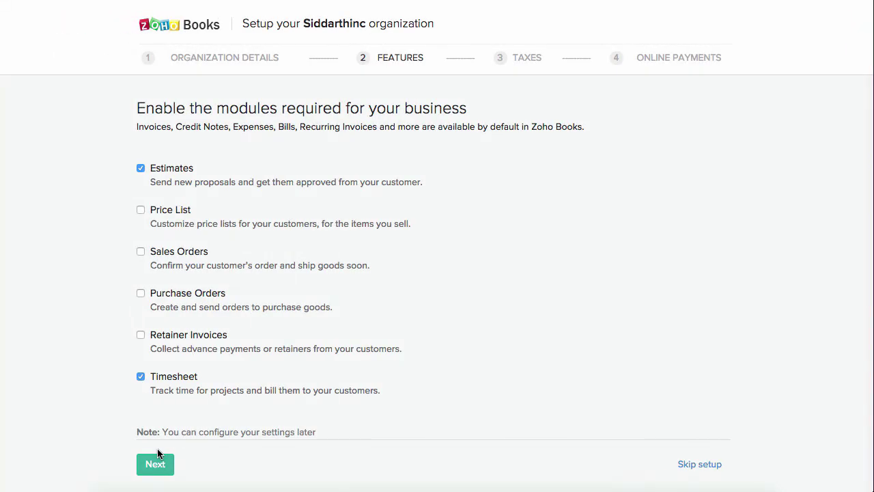
Enable Sales Orders and add a Vat tax at 14.5%
left_click(141, 251)
left_click(162, 465)
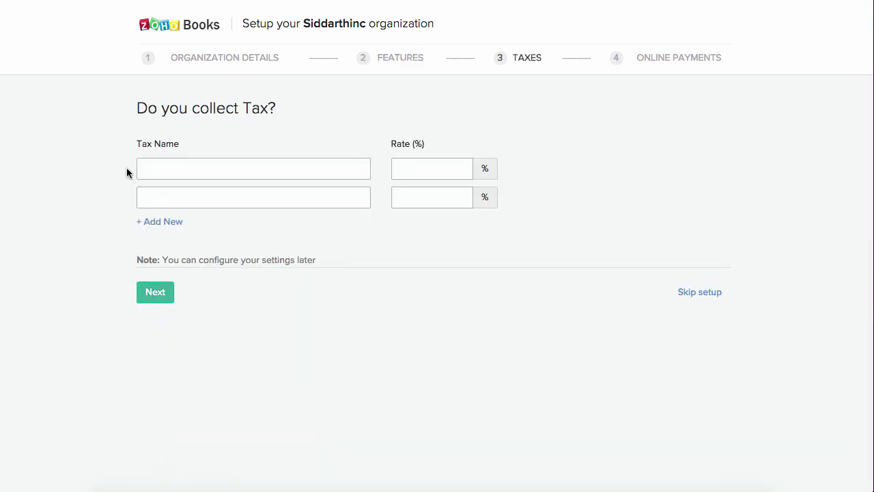
left_click(155, 164)
type("Vat")
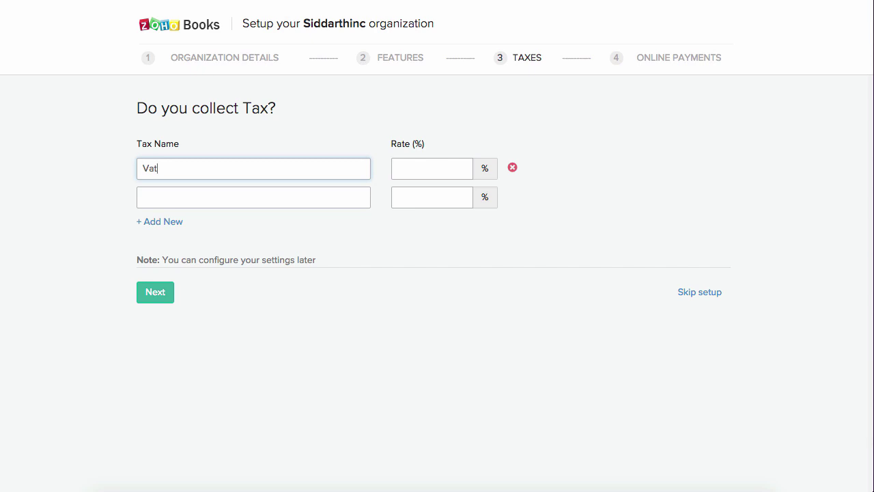
key("Tab")
type("14.5")
Add Sales Tax at 5.6% and save the taxes
key("Tab")
type("S")
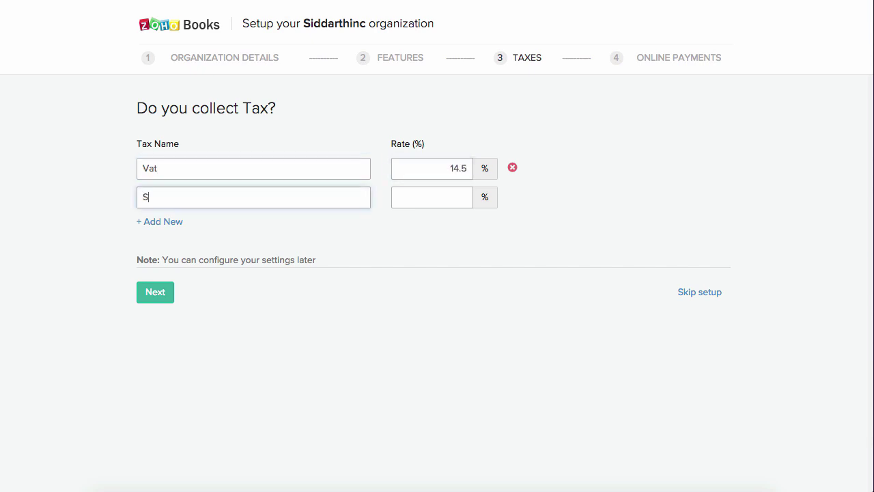
type("ales Tax")
key("Tab")
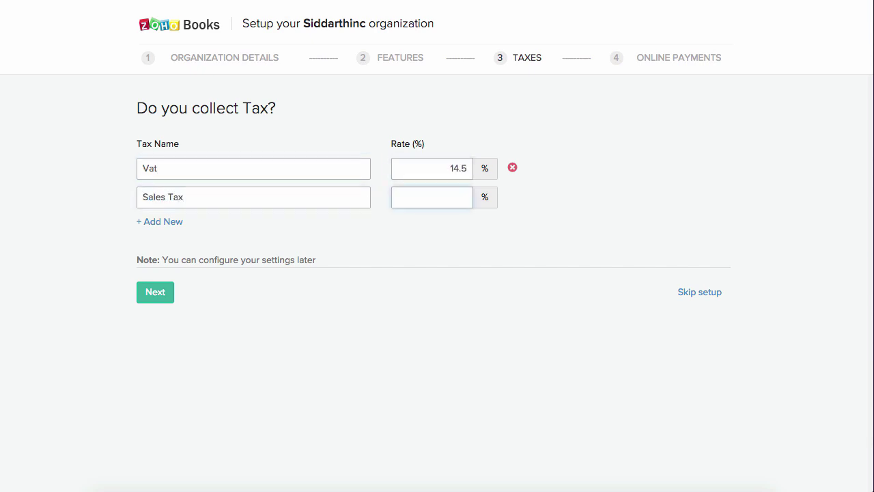
type("5.6")
left_click(138, 222)
left_click(161, 248)
left_click(160, 345)
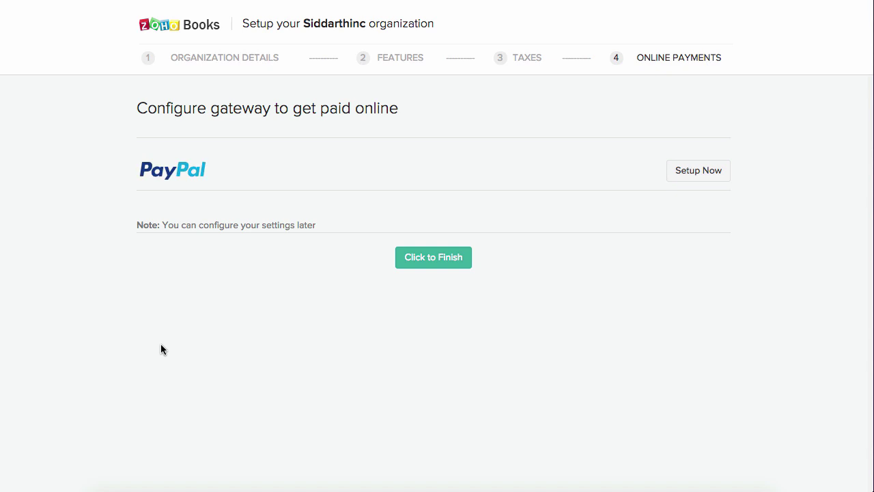
Connect PayPal with the account e-mail, confirm it, save, and finish the setup
left_click(684, 169)
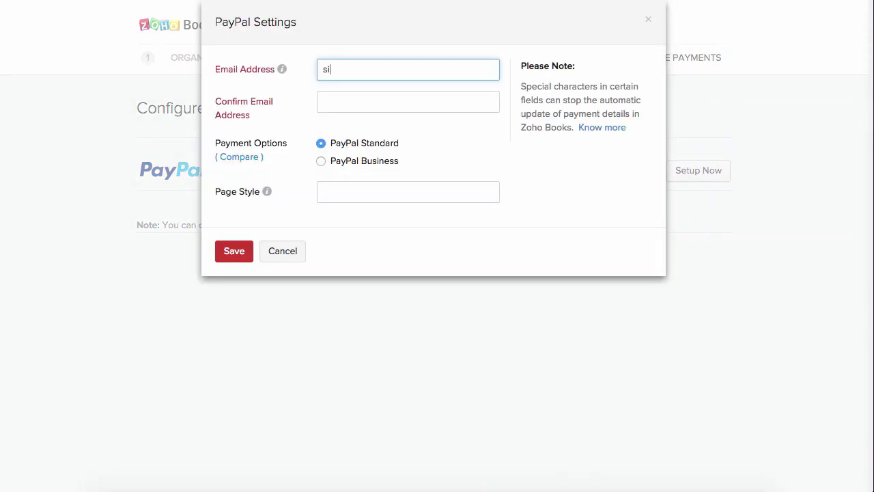
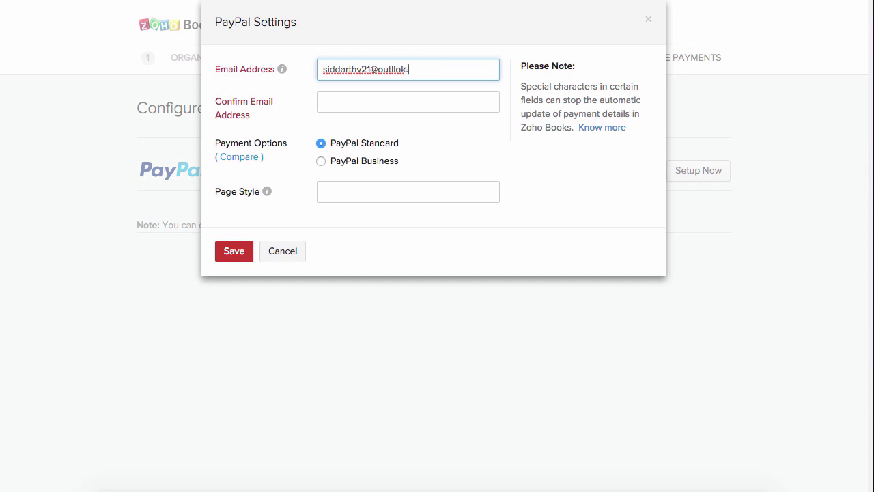
key("ctrl+a")
key("ctrl+c")
key("Tab")
key("ctrl+v")
left_click(234, 251)
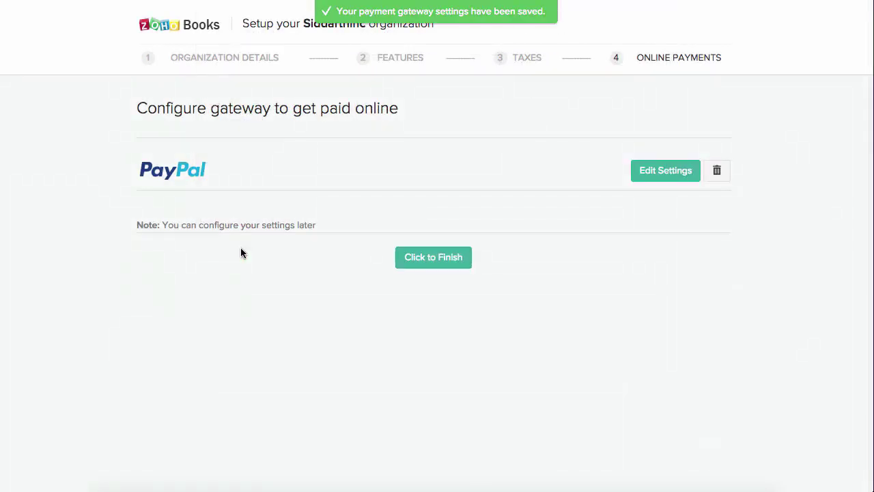
left_click(416, 258)
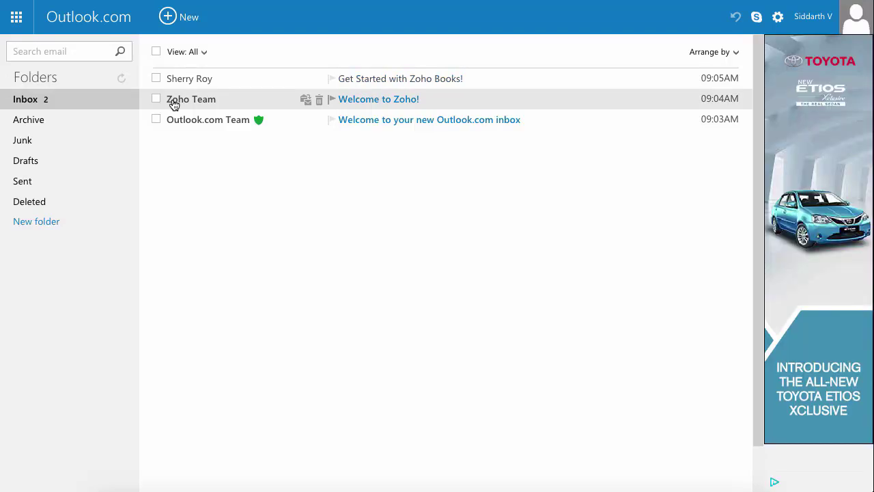
Open the 'Welcome to Zoho!' email and follow its confirmation link
left_click(174, 101)
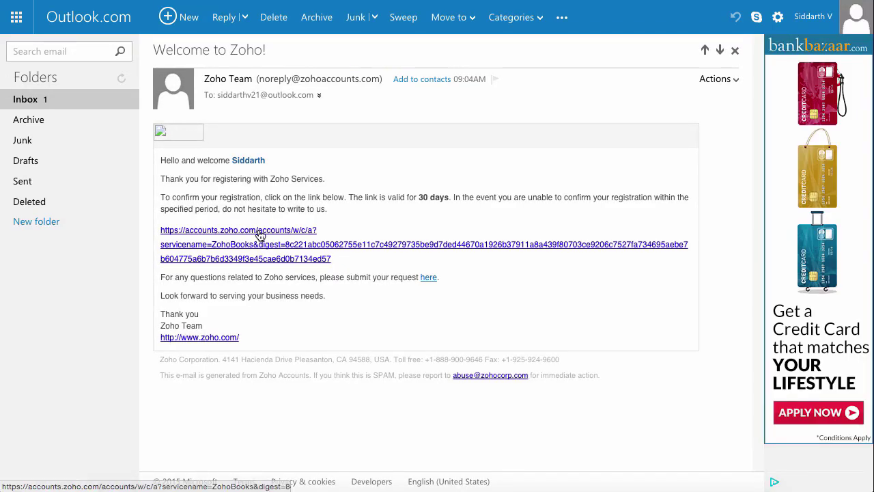
left_click(260, 234)
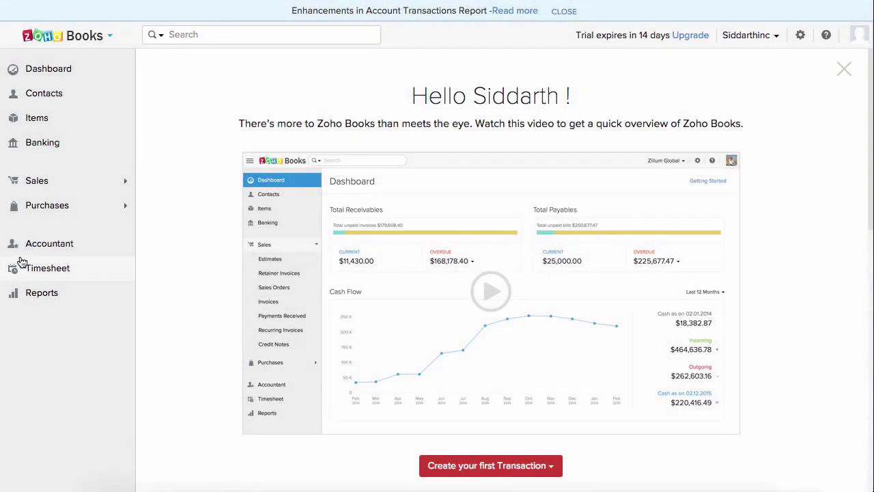
Open the Chart of Accounts and browse the existing accounts
left_click(37, 246)
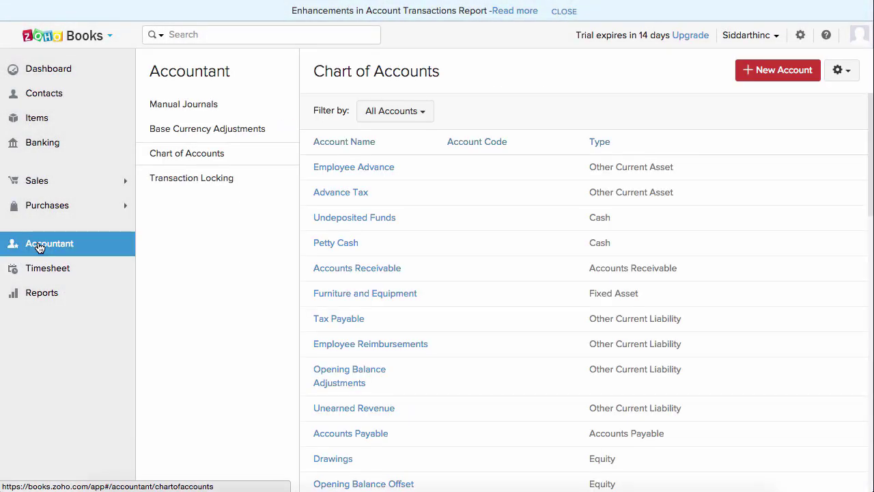
scroll(367, 191, "down", 2)
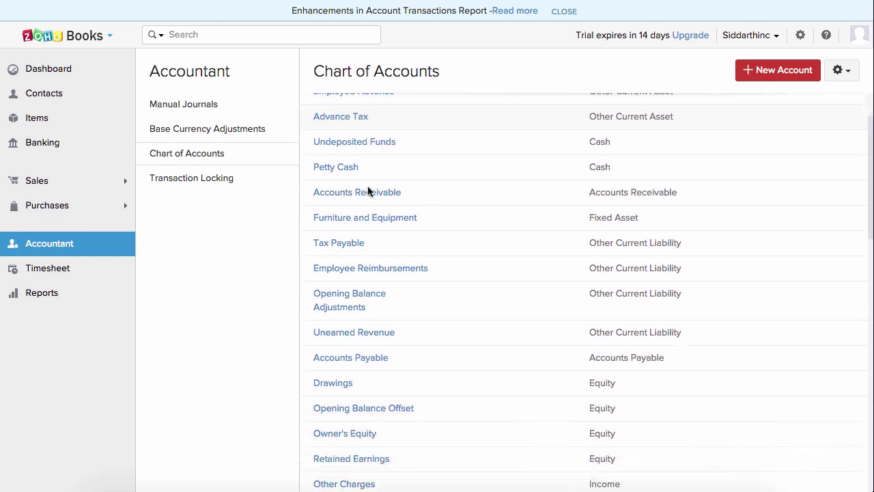
scroll(367, 191, "down", 10)
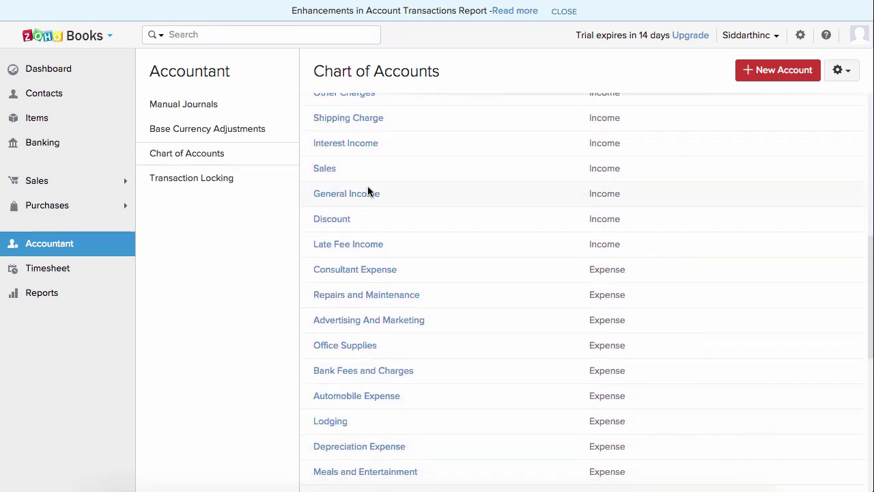
scroll(368, 191, "up", 12)
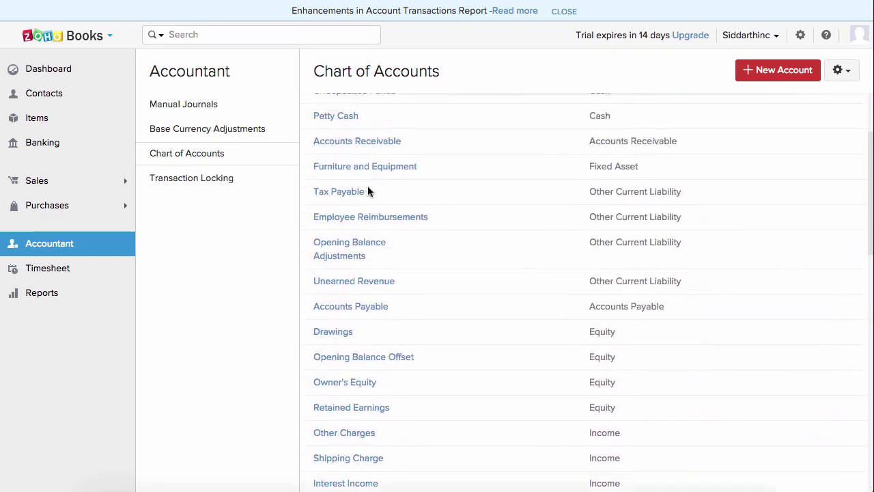
Create account Myaccount with code 1234 as an Other Asset and save it
left_click(749, 68)
type("Myaccount")
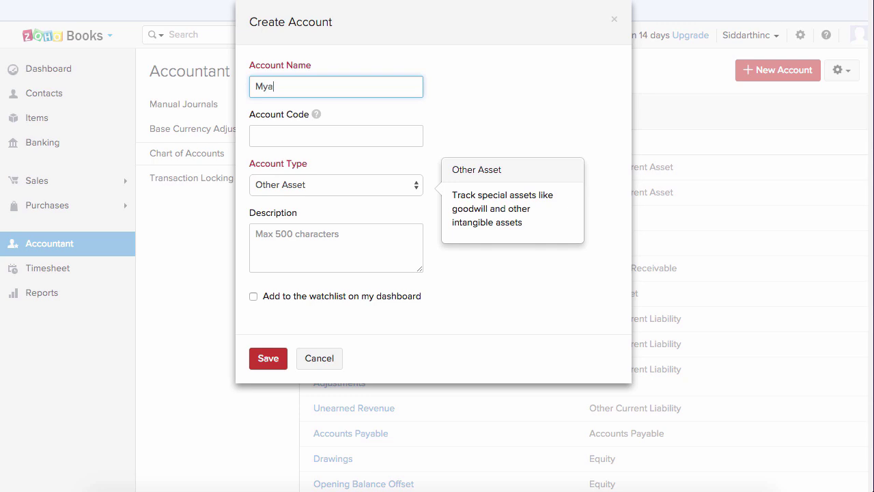
key("Tab")
type("1234")
key("Tab")
left_click(382, 184)
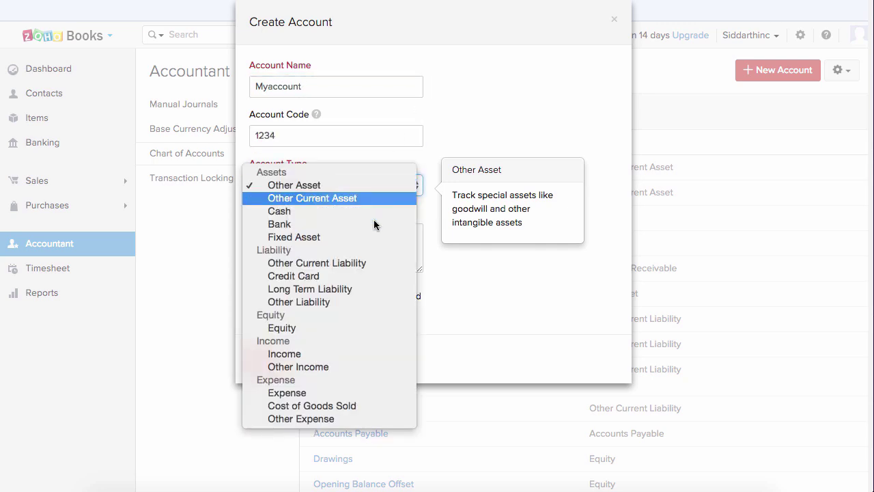
key("Escape")
left_click(366, 241)
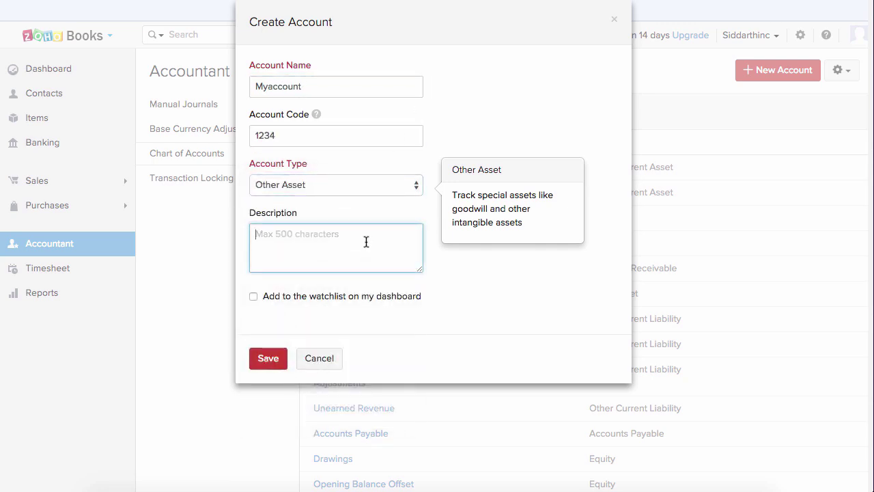
left_click(278, 356)
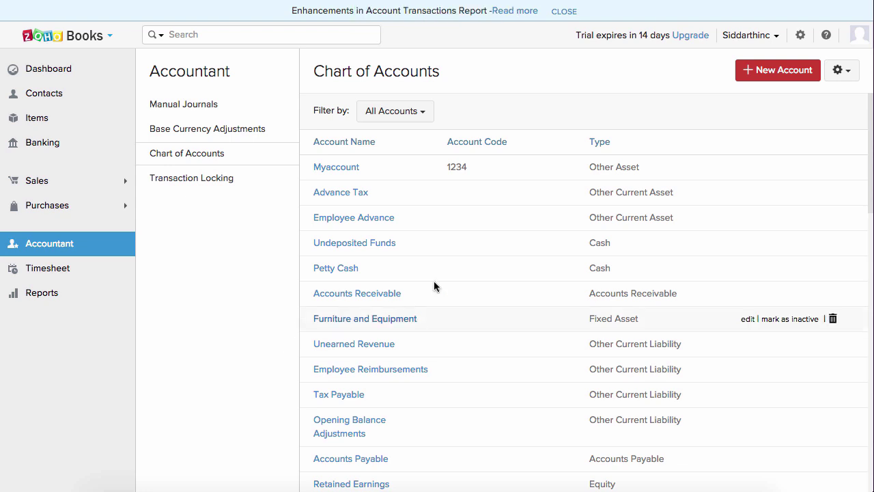
left_click(841, 71)
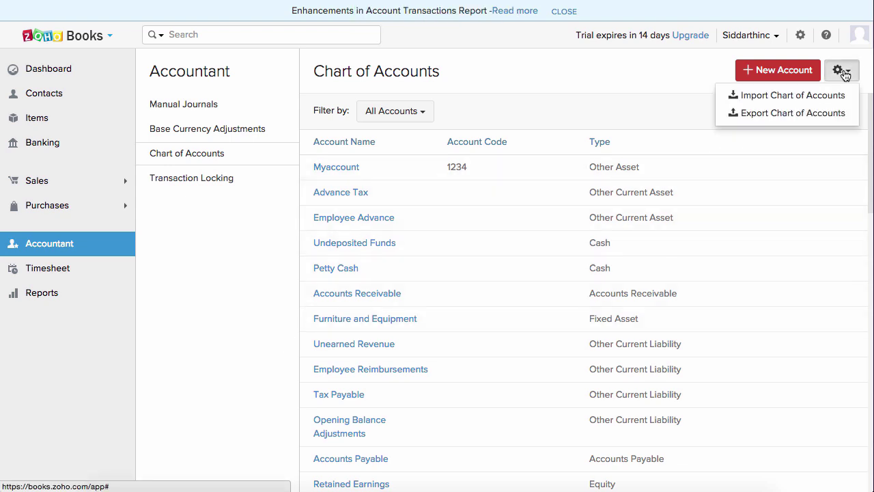
left_click(836, 95)
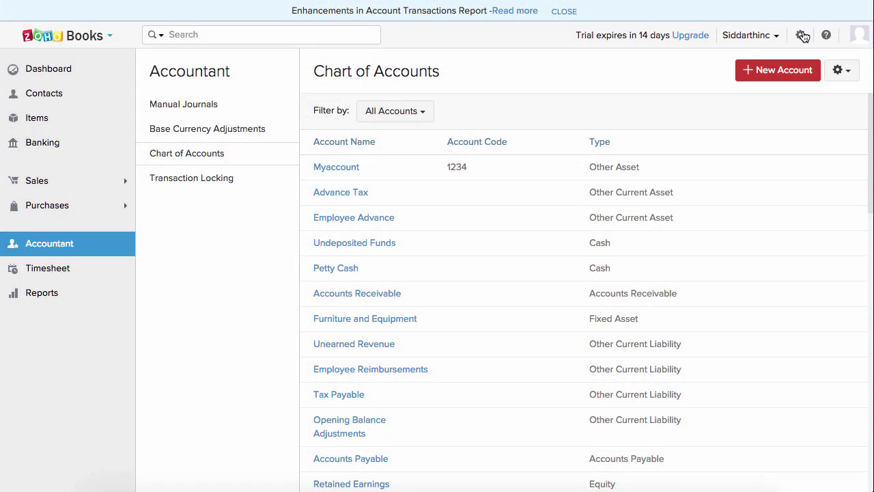
In Settings, open Opening Balances and set the date to 09/09/2015
left_click(804, 36)
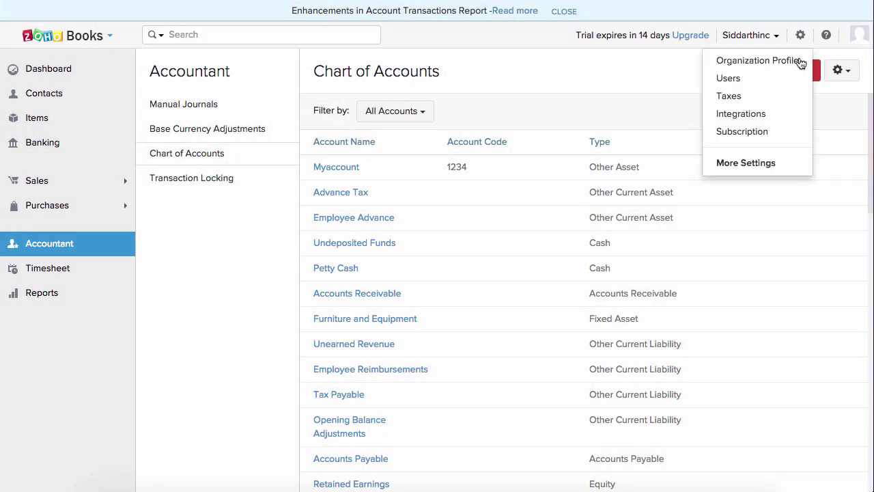
left_click(785, 162)
left_click(72, 149)
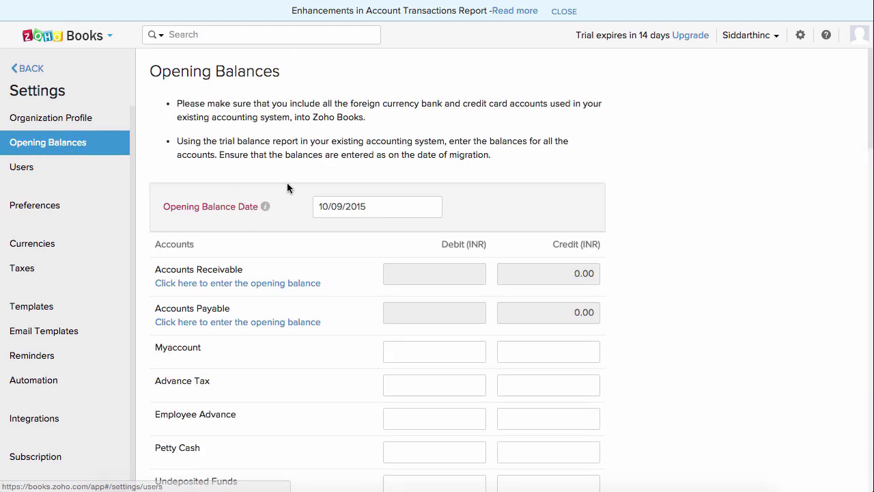
left_click(336, 204)
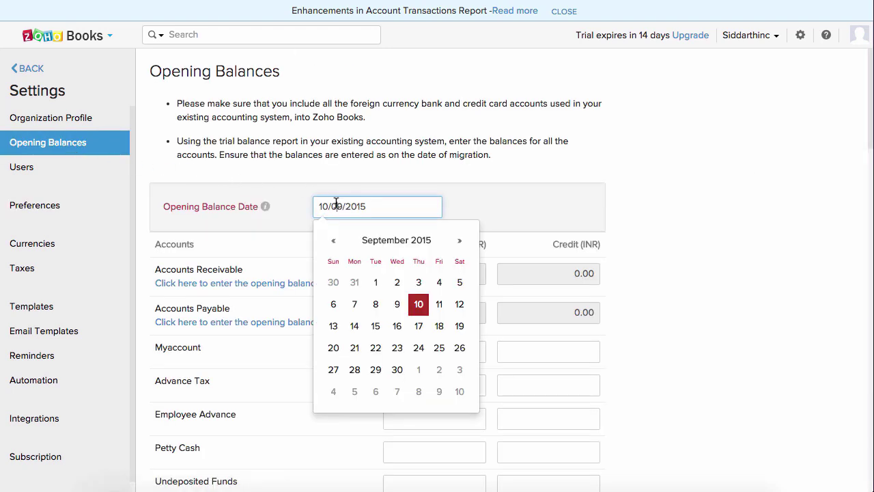
left_click(397, 301)
Enter a 90 credit for Drawings and accept moving the difference to adjustments
scroll(349, 287, "down", 2)
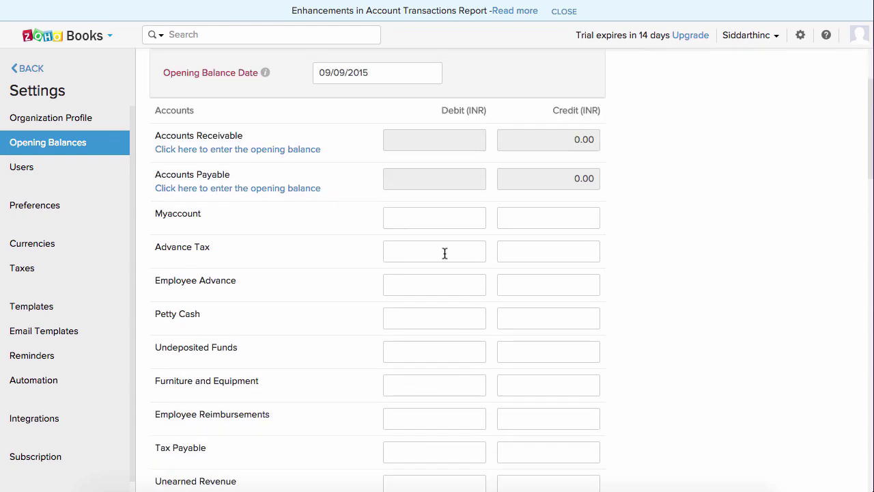
left_click(554, 286)
scroll(556, 288, "down", 3)
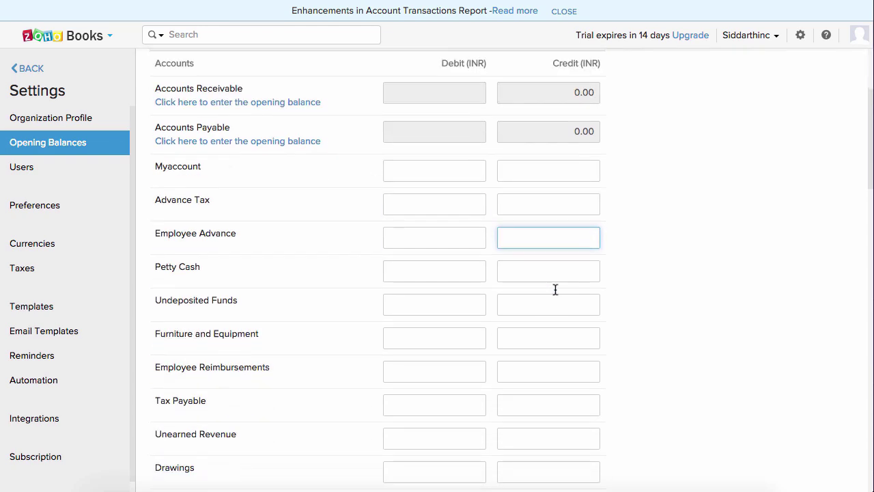
left_click(565, 306)
type("90")
scroll(613, 348, "down", 18)
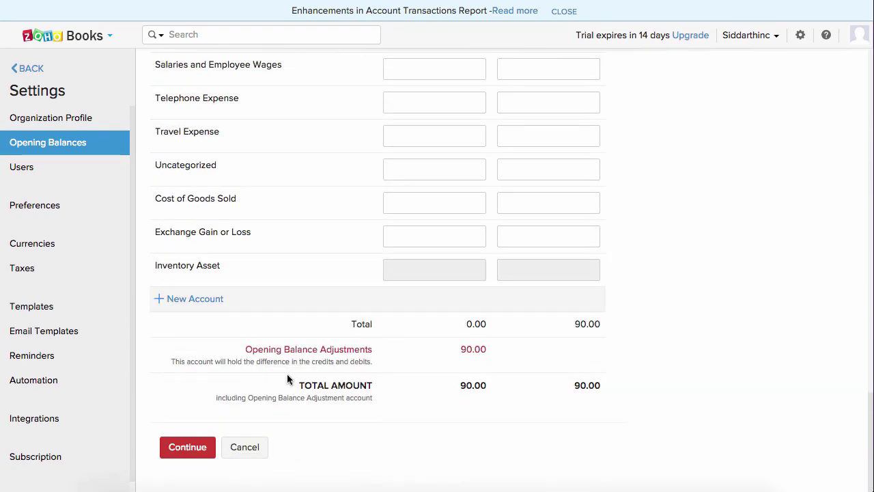
left_click(193, 444)
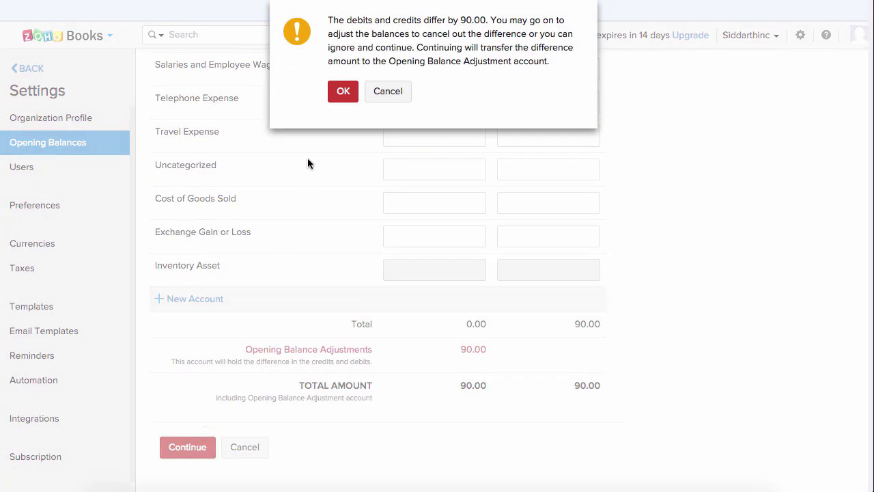
left_click(335, 93)
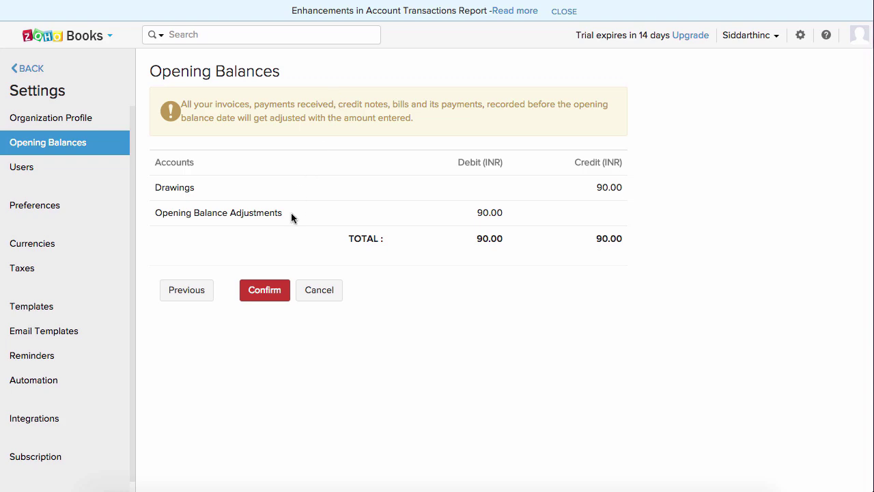
Confirm the 90.00 Drawings opening balance and dismiss the saved message
left_click(278, 295)
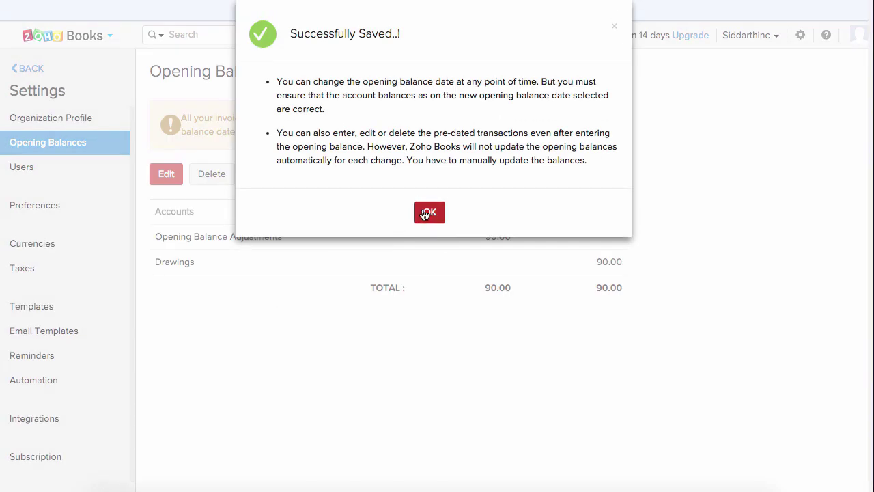
left_click(428, 212)
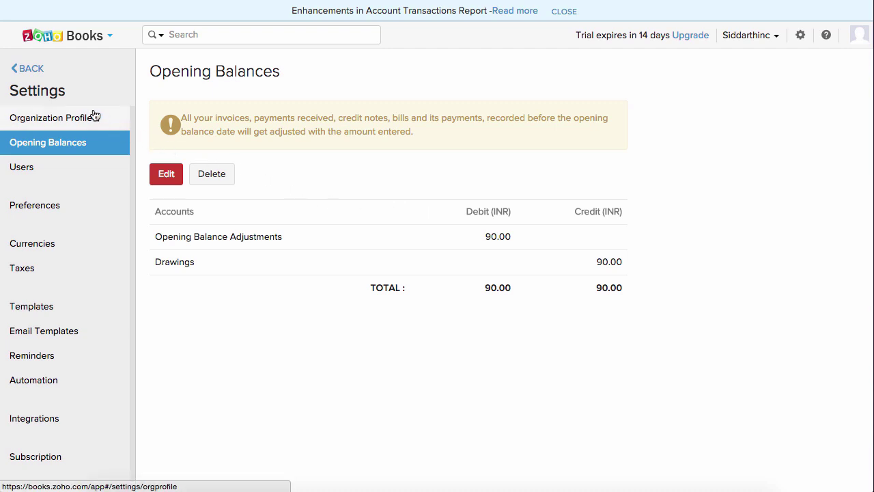
scroll(77, 390, "down", 1)
scroll(75, 287, "up", 1)
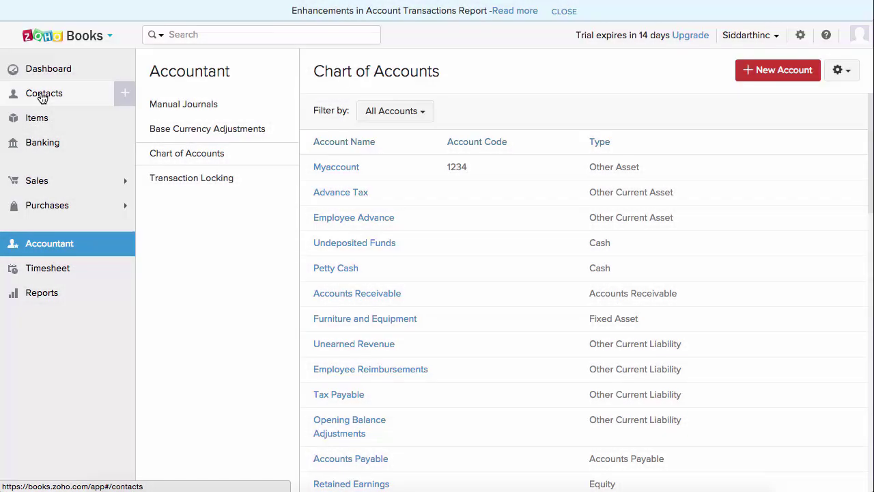
Go to the Contacts list in the sidebar
left_click(42, 98)
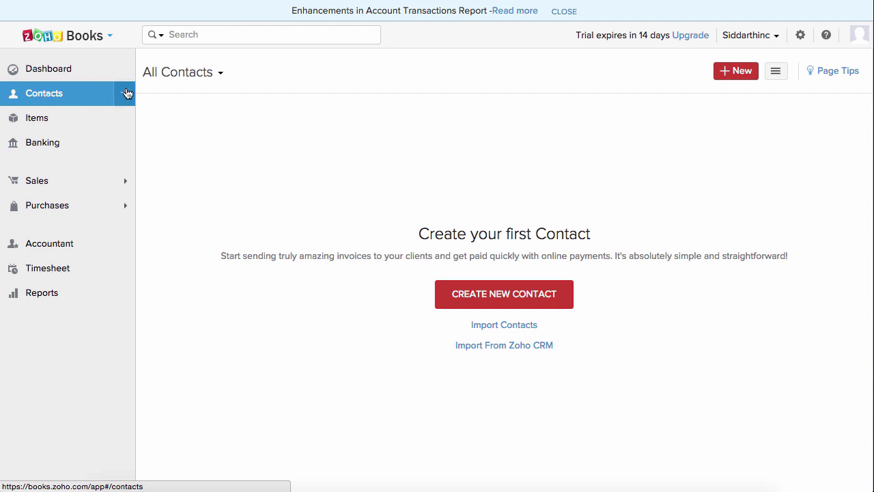
Start a new customer contact with the customer's first and last name and e-mail
left_click(734, 71)
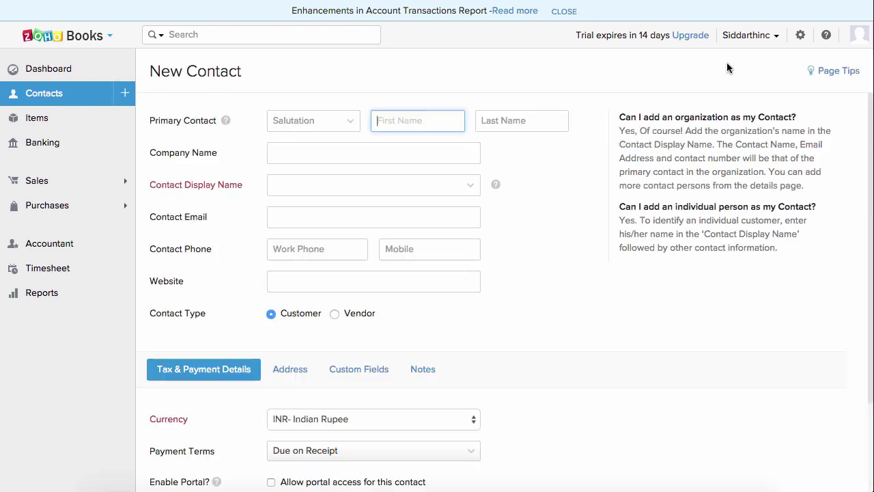
key("Tab")
key("Tab")
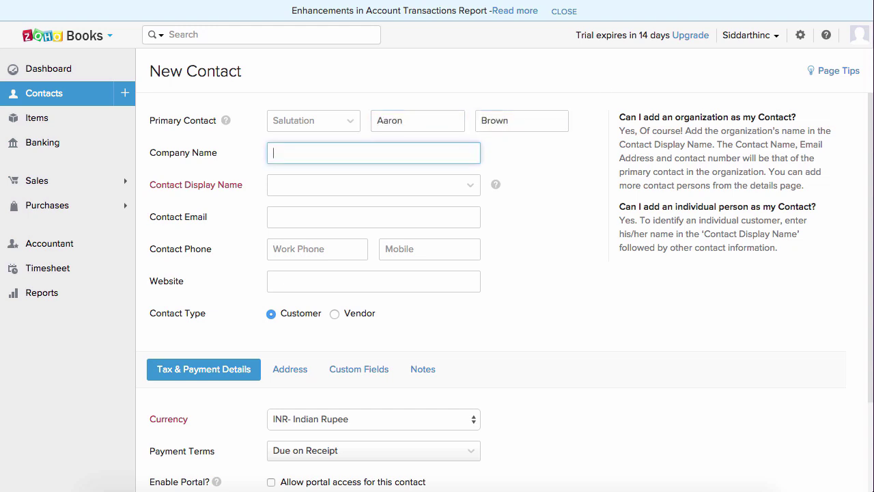
key("Tab")
left_click(362, 215)
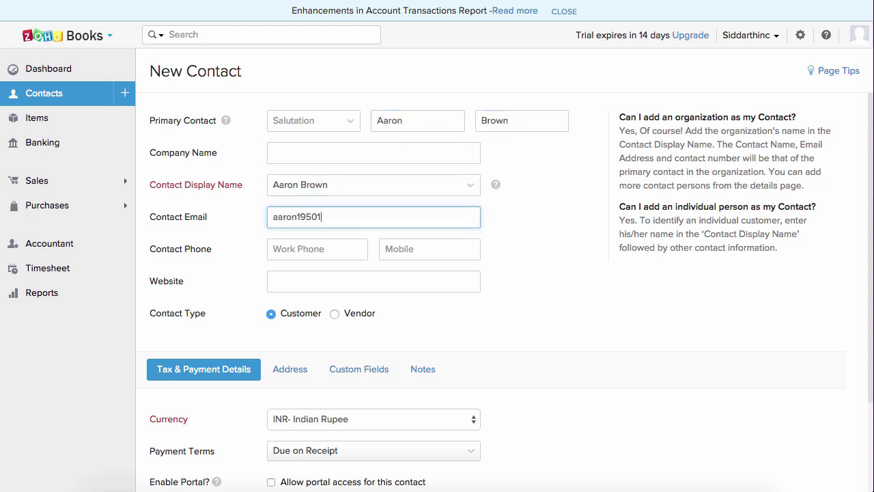
left_click(335, 313)
left_click(284, 315)
Set currency to AUD- Australian Dollar, review address, custom fields and notes, and save
scroll(478, 327, "down", 3)
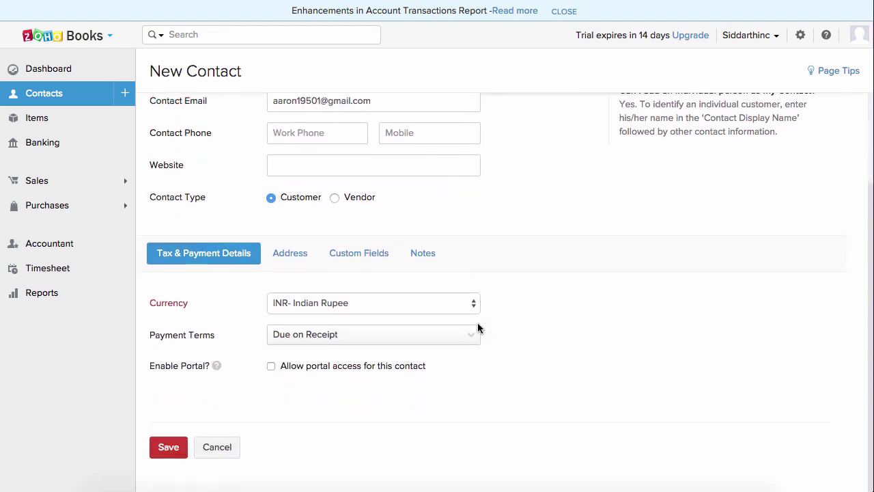
left_click(413, 303)
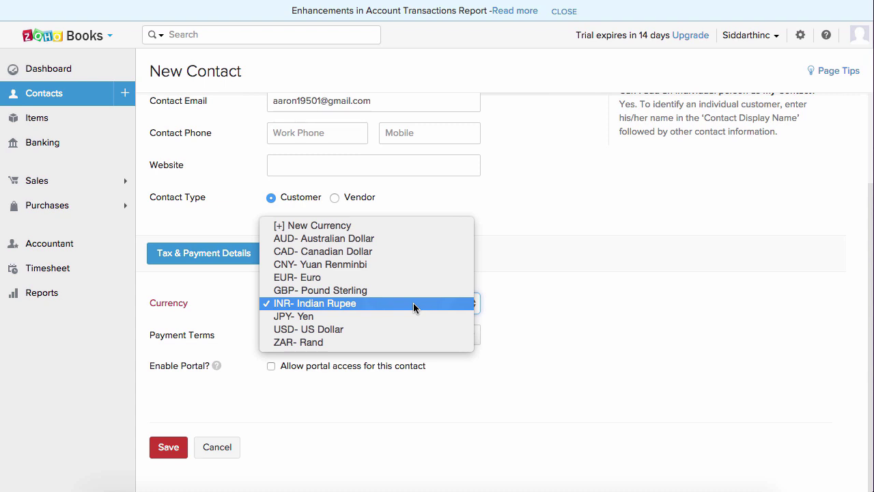
left_click(421, 237)
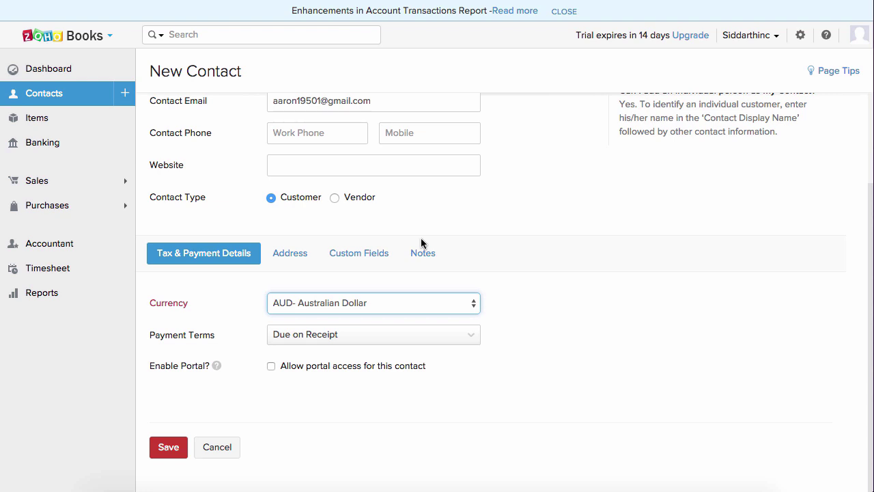
left_click(304, 260)
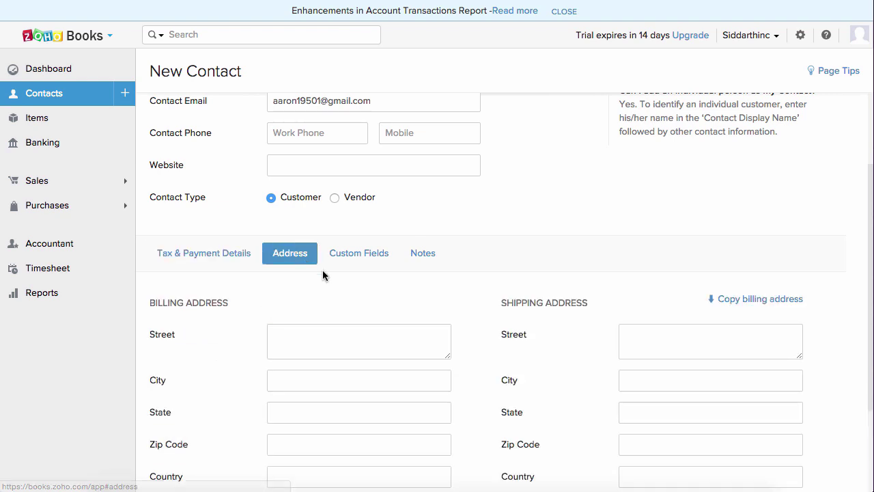
scroll(324, 271, "down", 2)
left_click(354, 199)
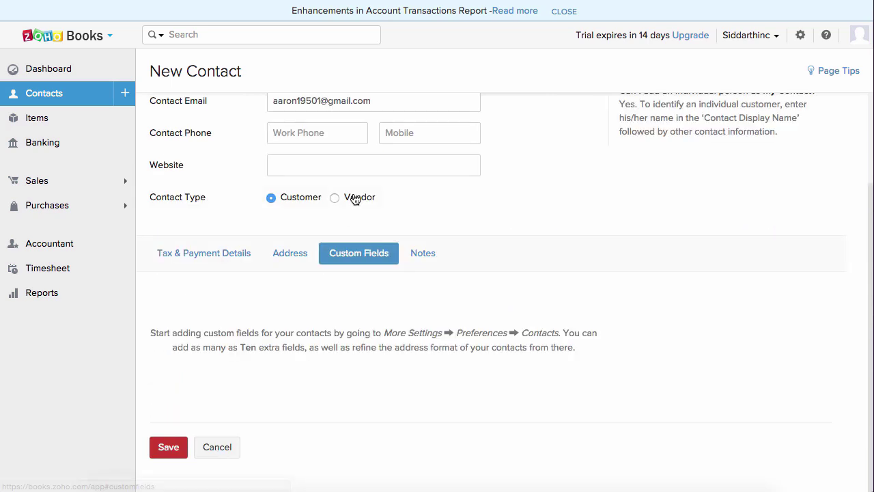
left_click(415, 250)
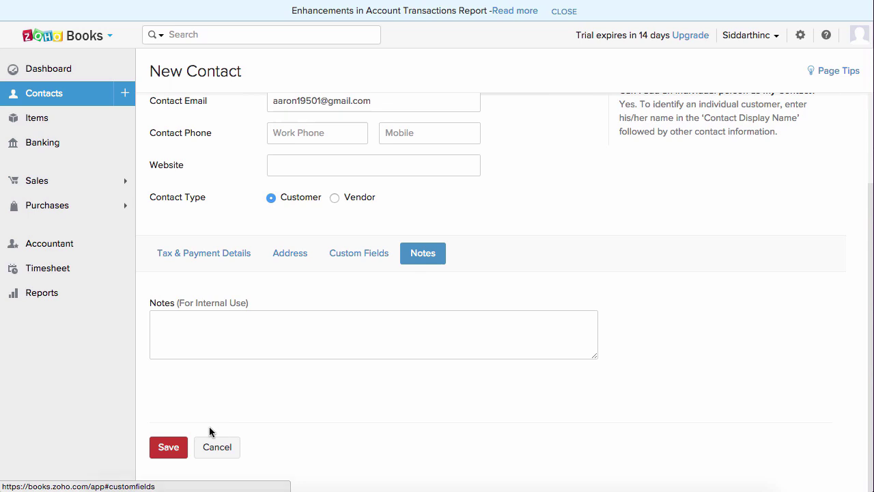
left_click(175, 445)
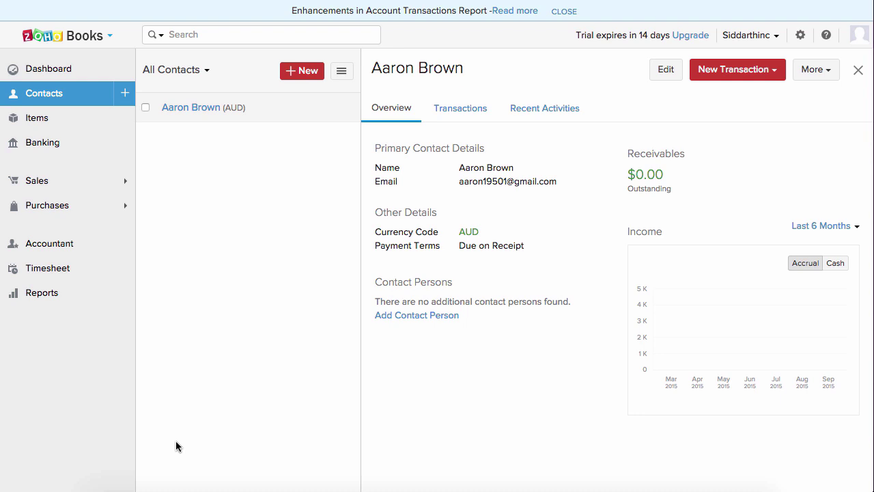
left_click(341, 72)
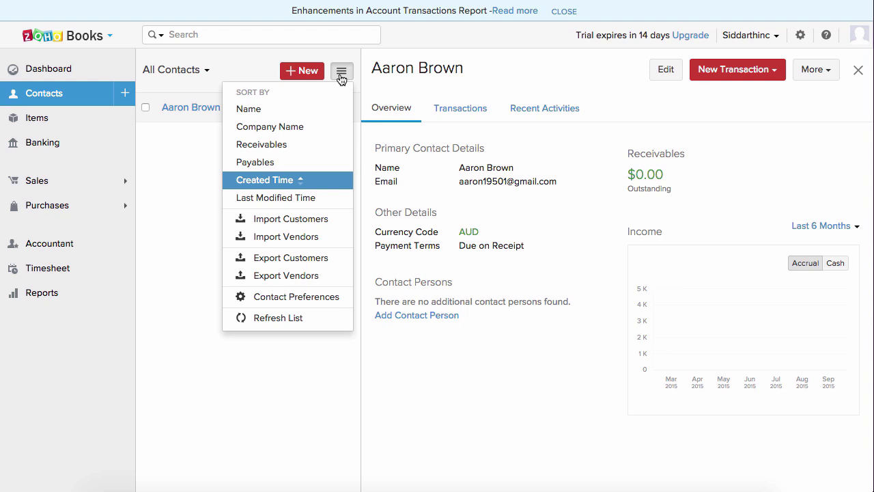
left_click(318, 220)
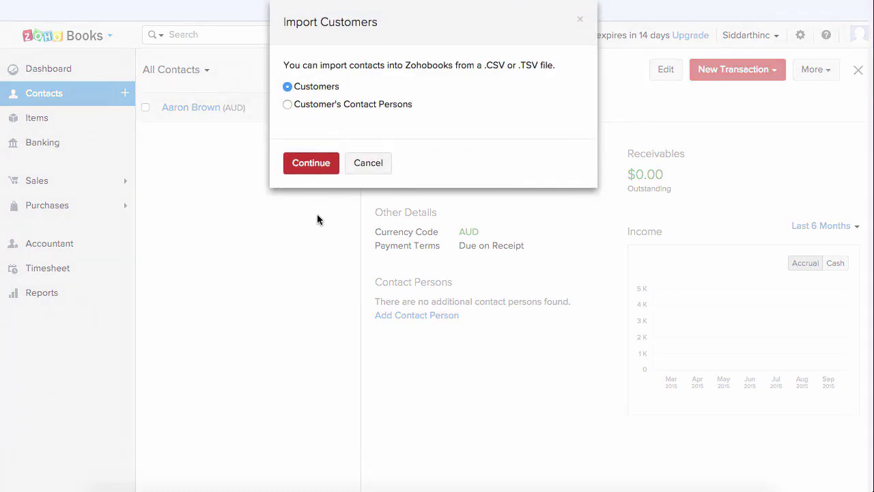
left_click(319, 163)
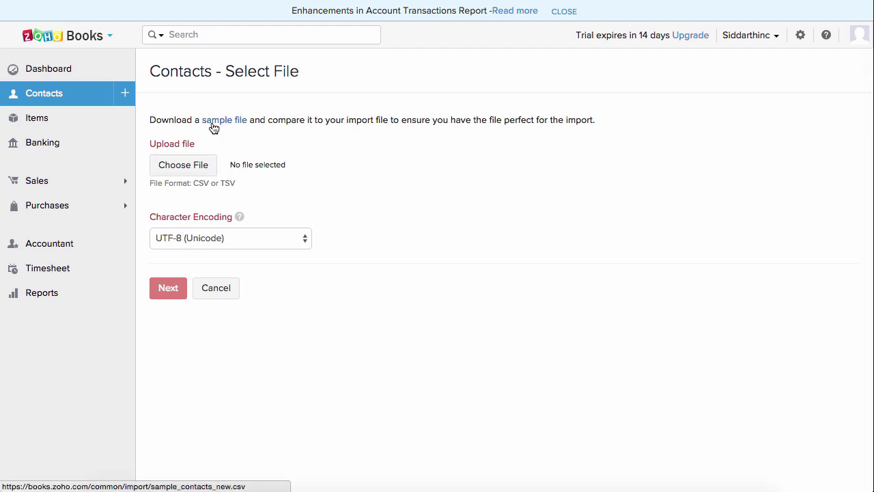
left_click(219, 288)
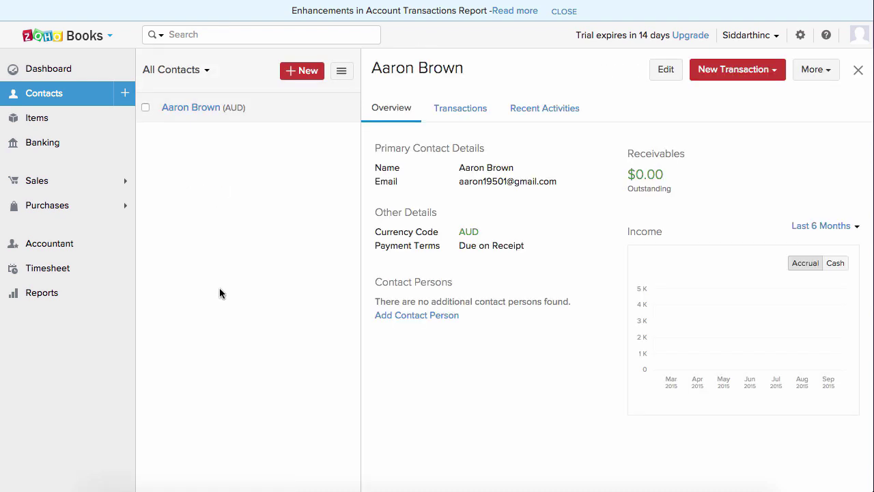
Start another contact with the contact's first name, marked as a vendor with INR currency
left_click(288, 71)
type("John")
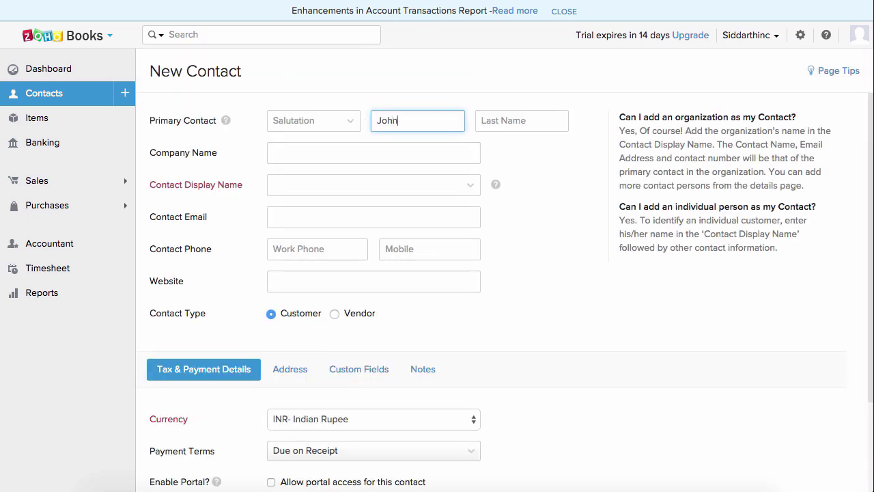
left_click(368, 189)
left_click(335, 314)
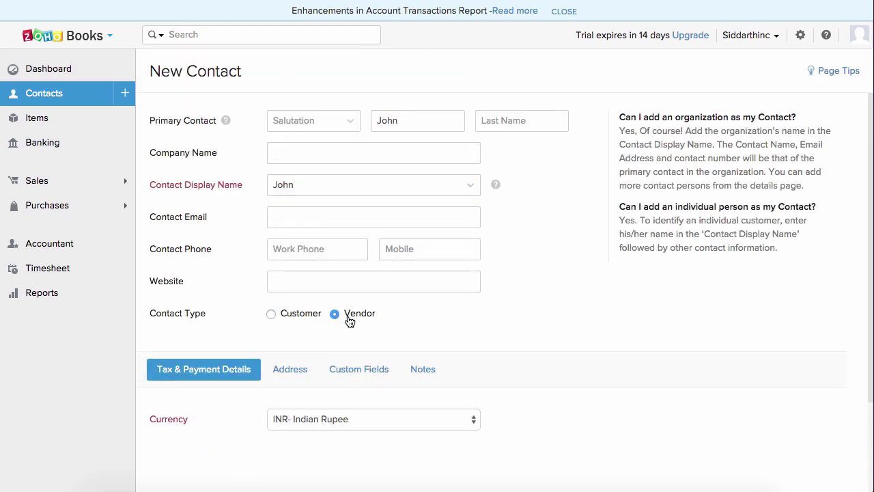
scroll(416, 318, "down", 3)
left_click(421, 317)
left_click(416, 314)
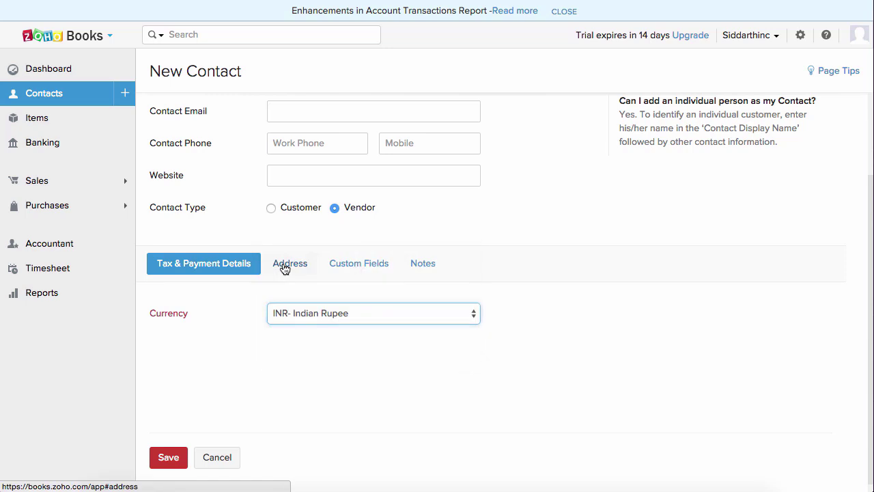
Review the address, custom fields and notes sections, then save the vendor
left_click(285, 265)
left_click(359, 269)
left_click(422, 264)
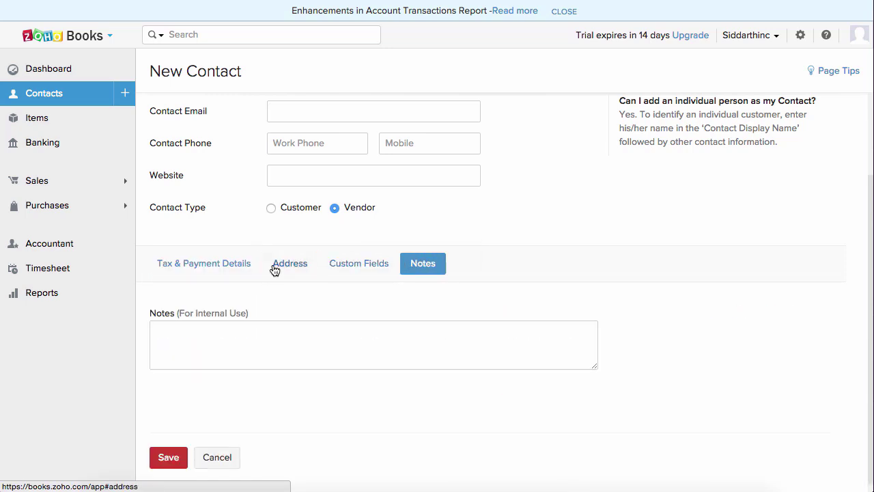
left_click(232, 266)
left_click(173, 456)
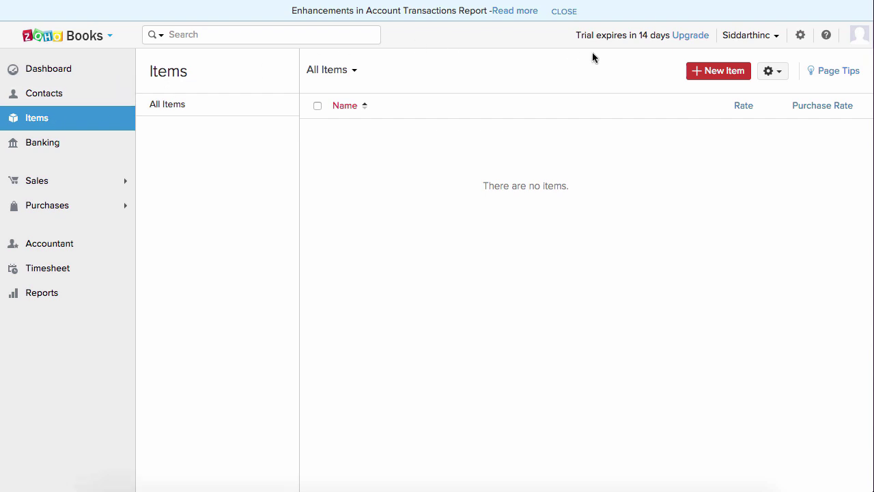
Create a new item 'Iphone' selling at 50000 under Sales with Vat [14.5%], described 'Apple Iphone'
left_click(708, 71)
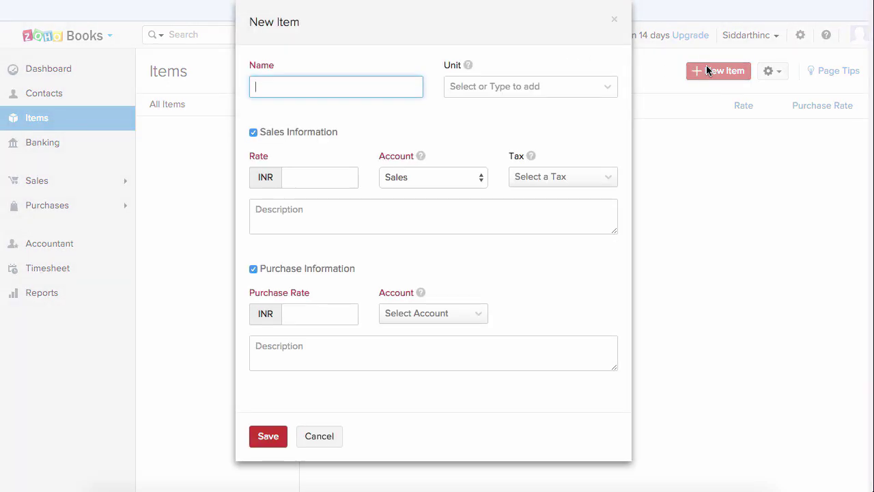
type("Iphone")
left_click(336, 173)
type("50000")
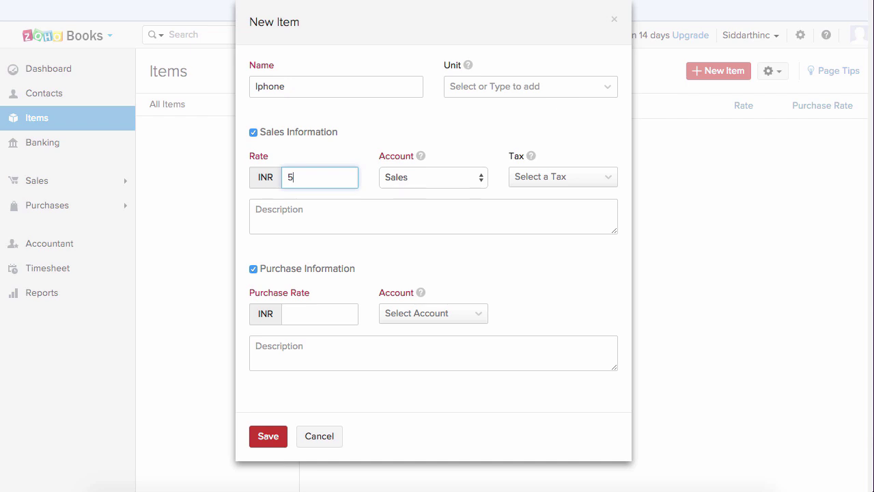
left_click(410, 179)
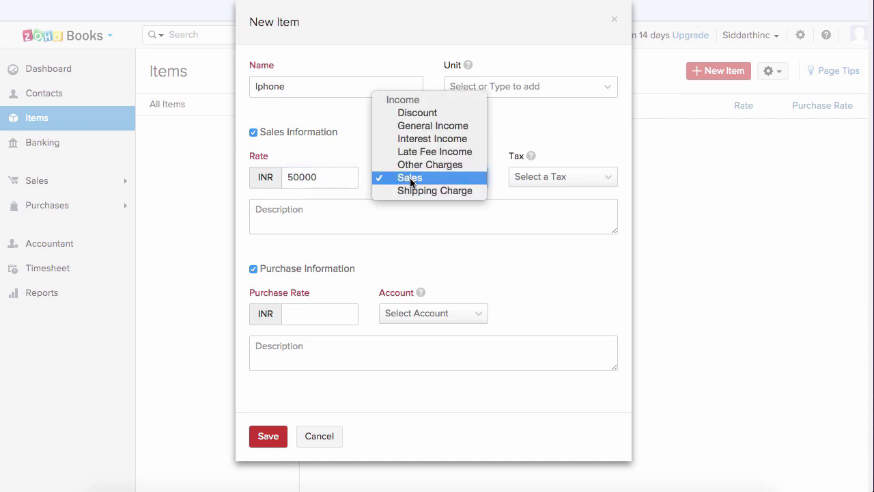
left_click(411, 180)
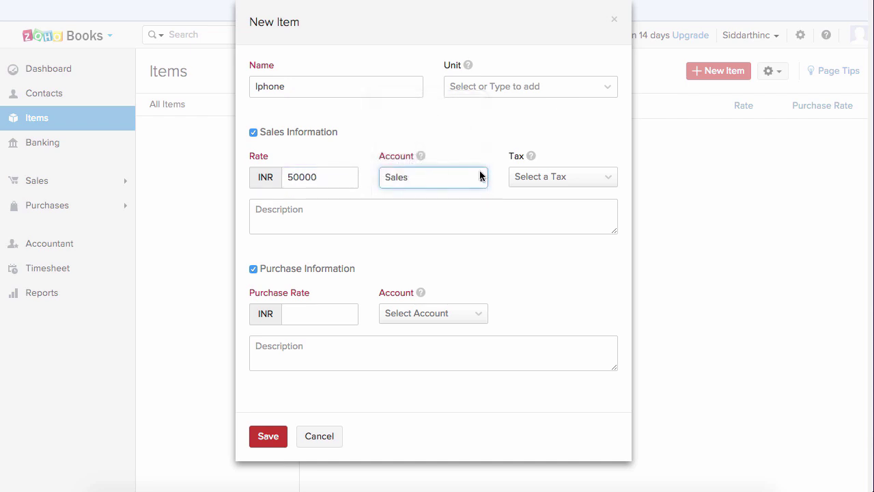
left_click(537, 177)
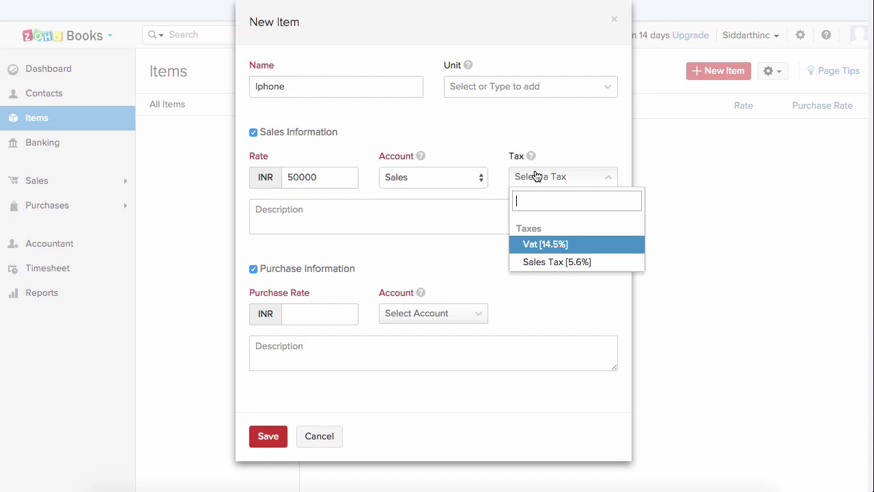
left_click(567, 244)
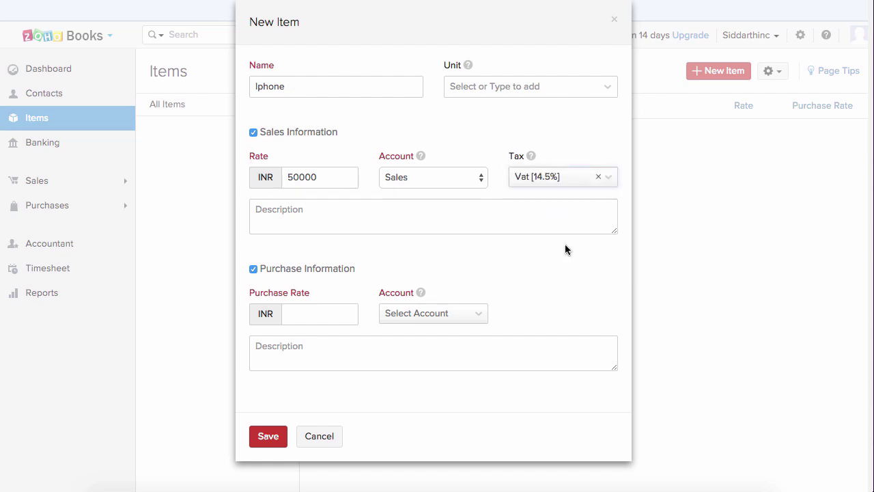
left_click(423, 210)
type("Apple ")
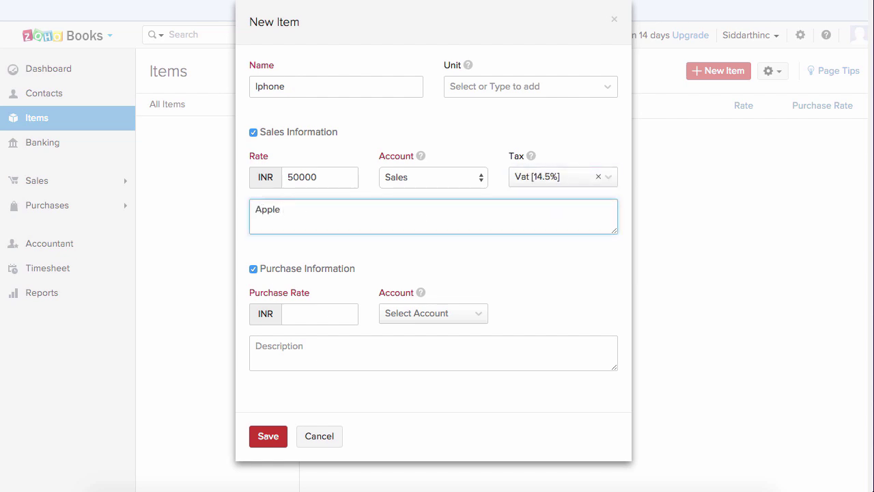
type("Iphone")
Set purchase rate 45000 under Other Expenses, purchase description 'Apple Iphone', and save the item
left_click(339, 312)
type("45000")
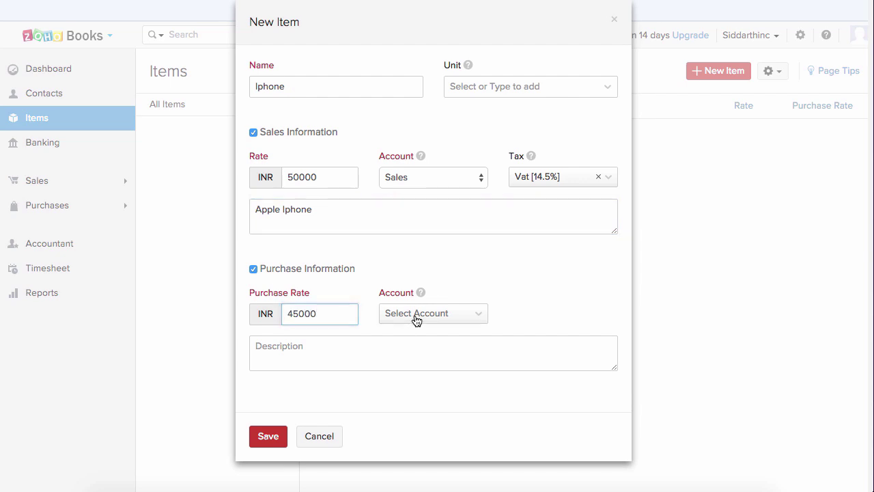
left_click(416, 316)
scroll(437, 418, "down", 5)
left_click(437, 416)
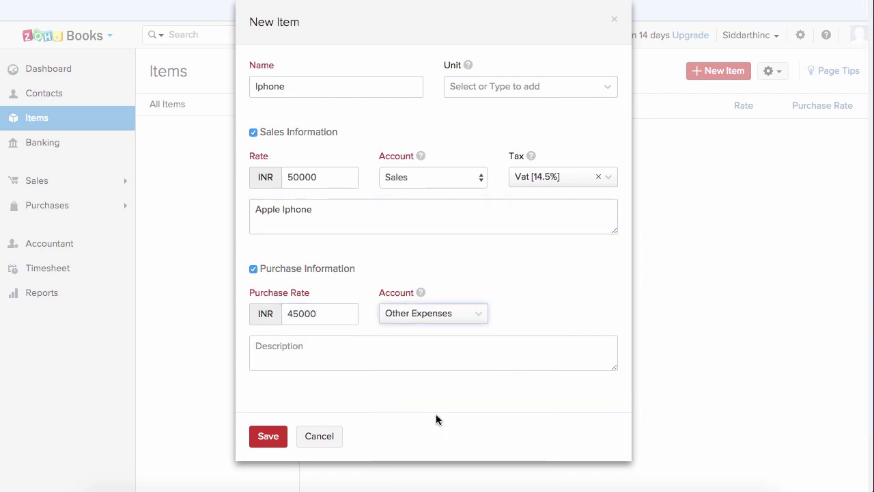
type("Apple Iphone")
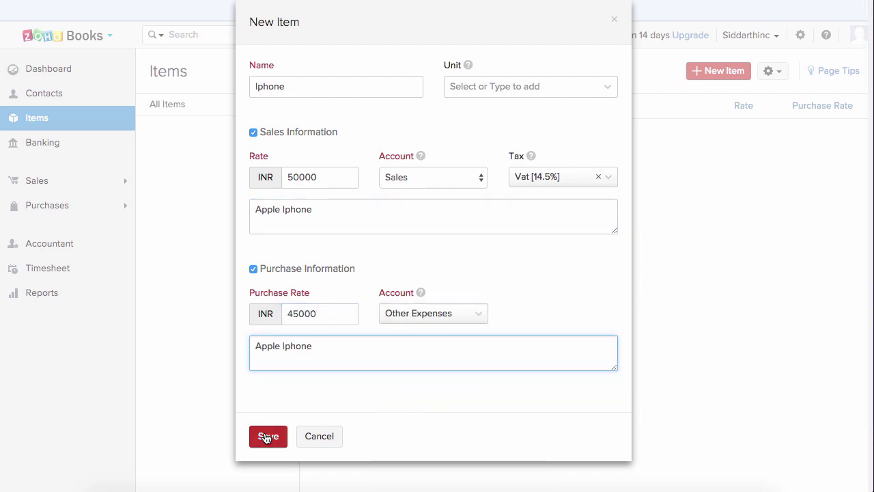
left_click(267, 437)
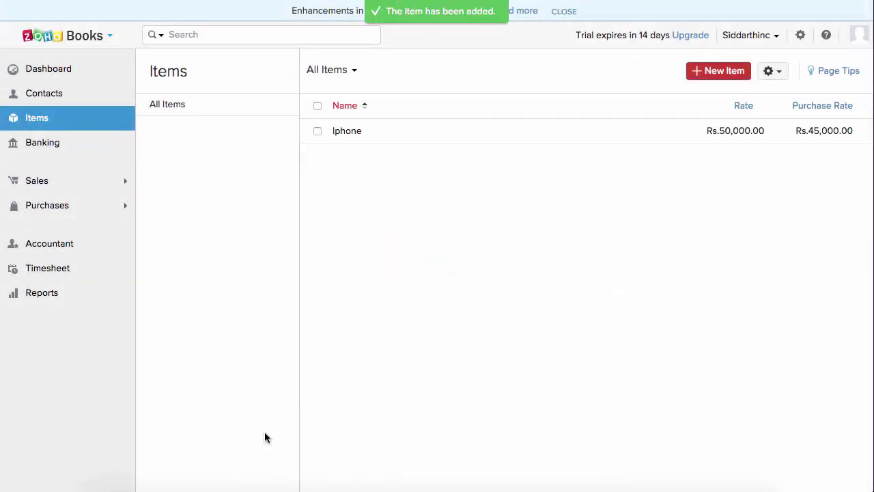
Save a sales-only item 'Service' at rate 5000 under Sales, described 'My service'
left_click(688, 78)
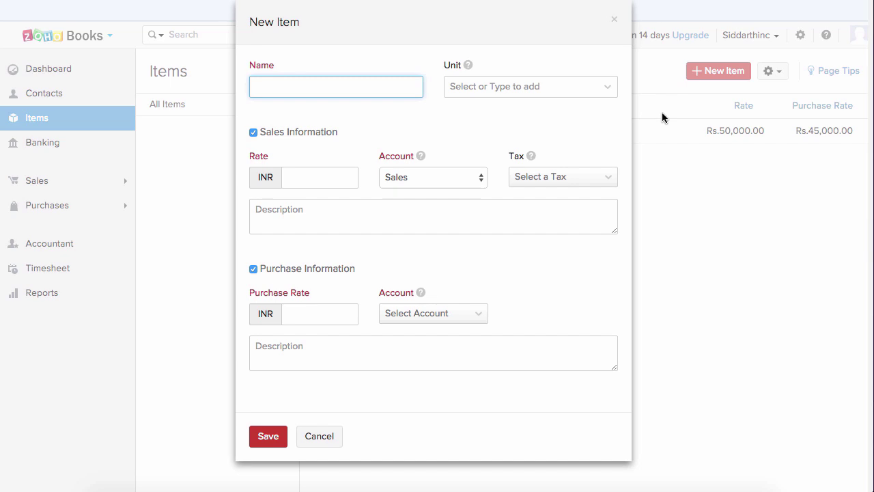
left_click(253, 269)
left_click(287, 87)
type("Service")
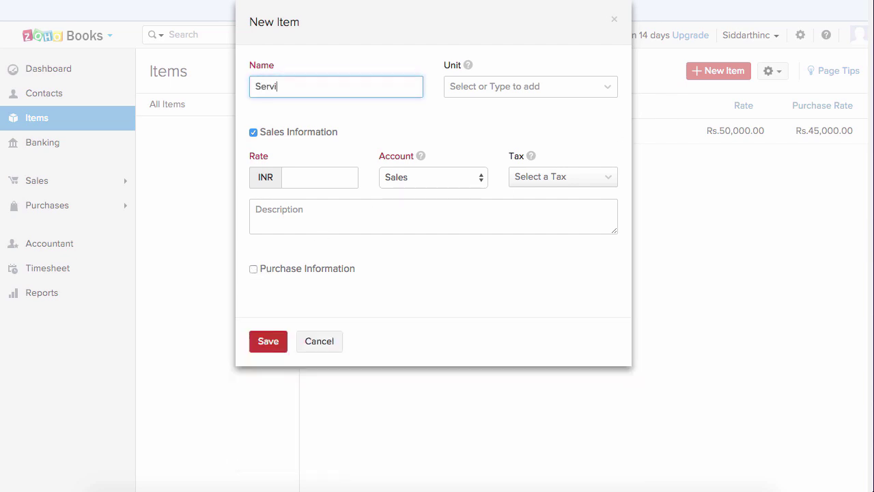
left_click(297, 176)
type("5000")
left_click(414, 177)
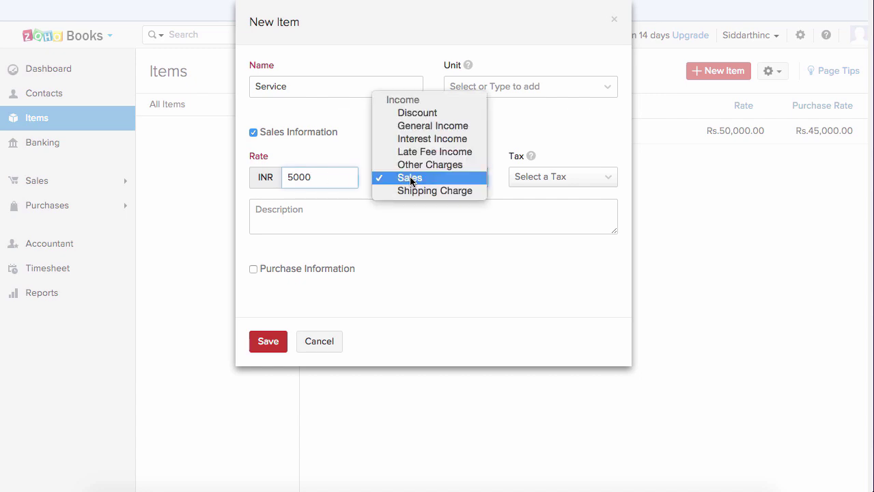
left_click(414, 177)
left_click(550, 179)
left_click(260, 212)
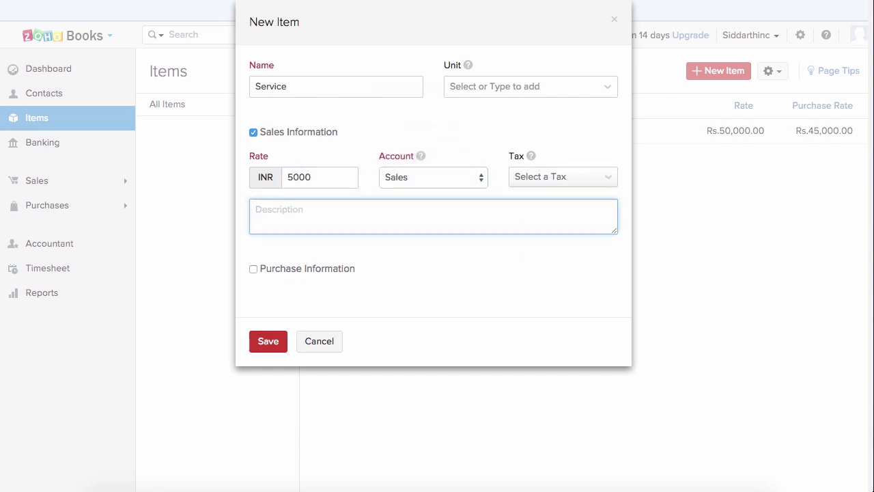
type("My service")
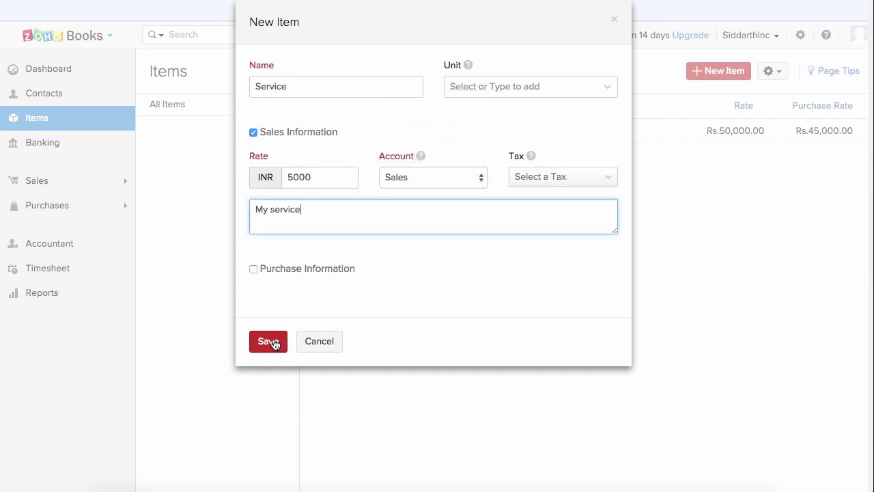
left_click(273, 342)
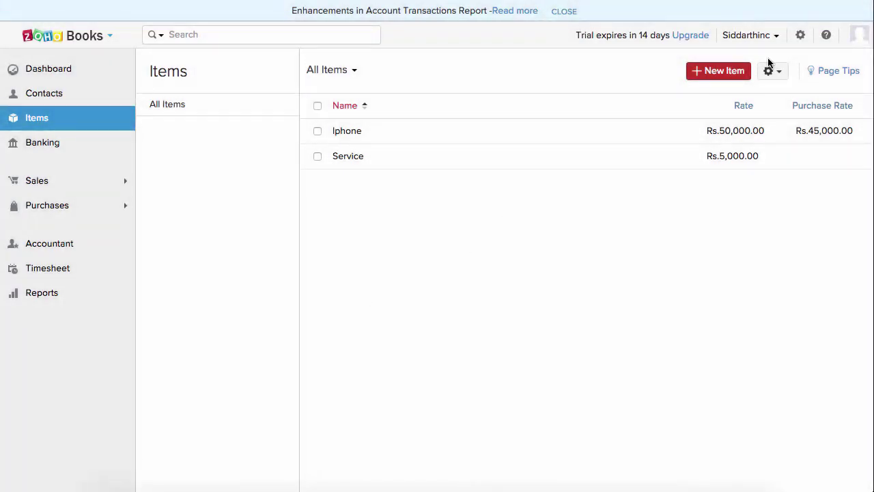
In Items preferences, enable Inventory and reorder-point notifications, then save
left_click(800, 36)
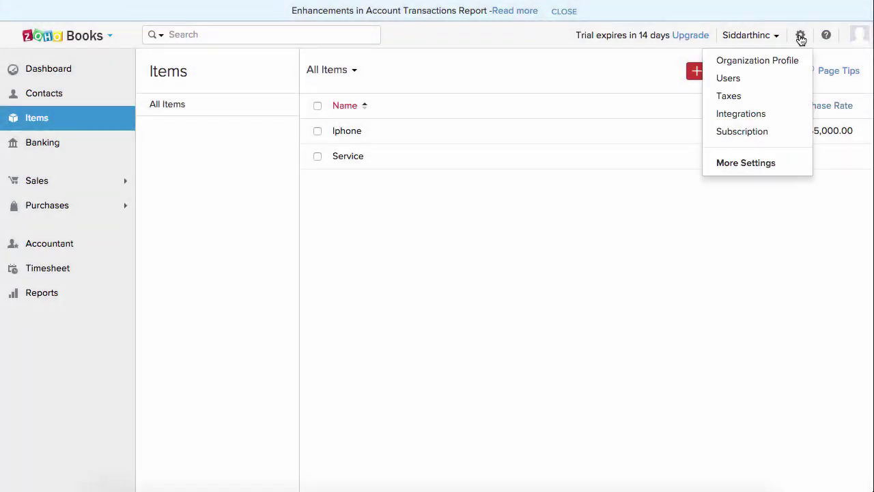
left_click(777, 163)
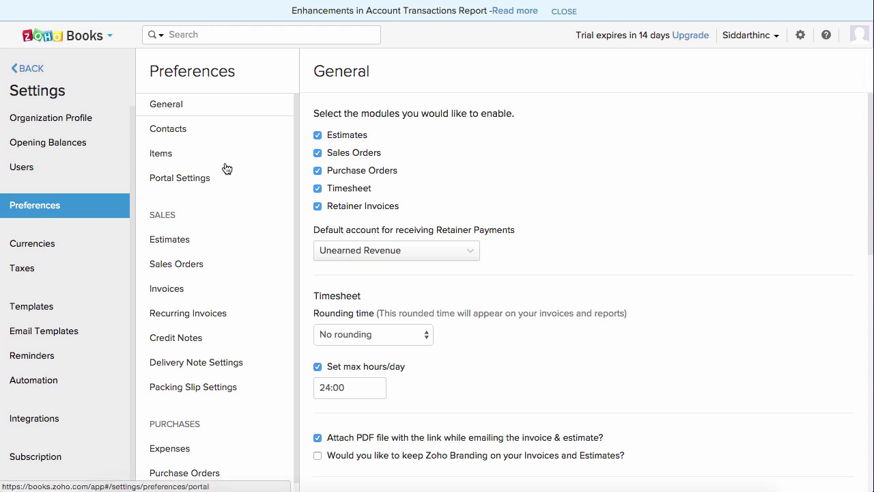
left_click(191, 159)
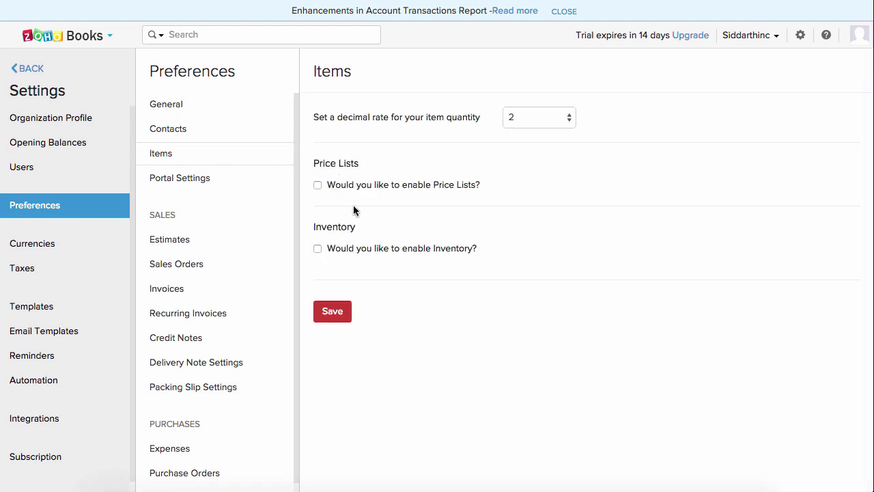
left_click(317, 249)
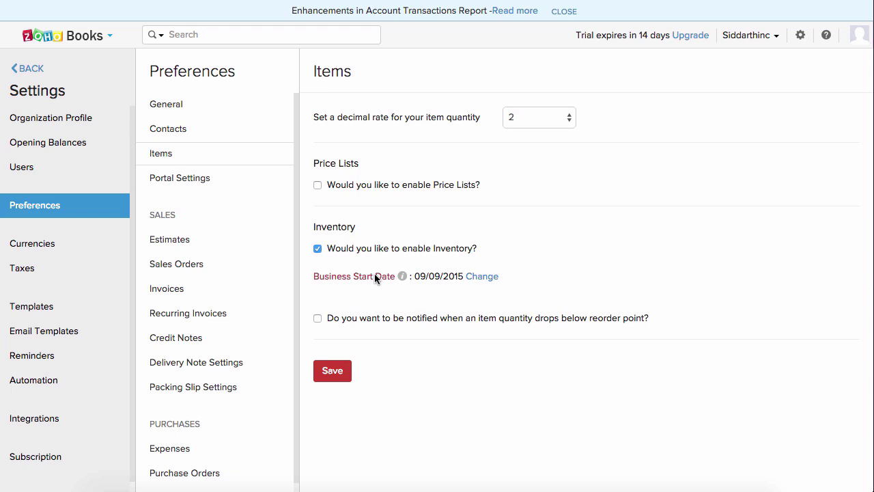
left_click(318, 318)
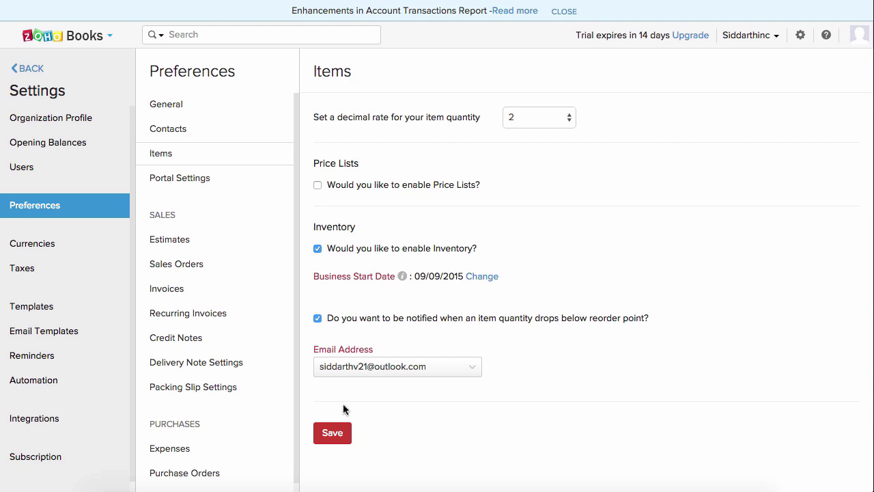
left_click(330, 434)
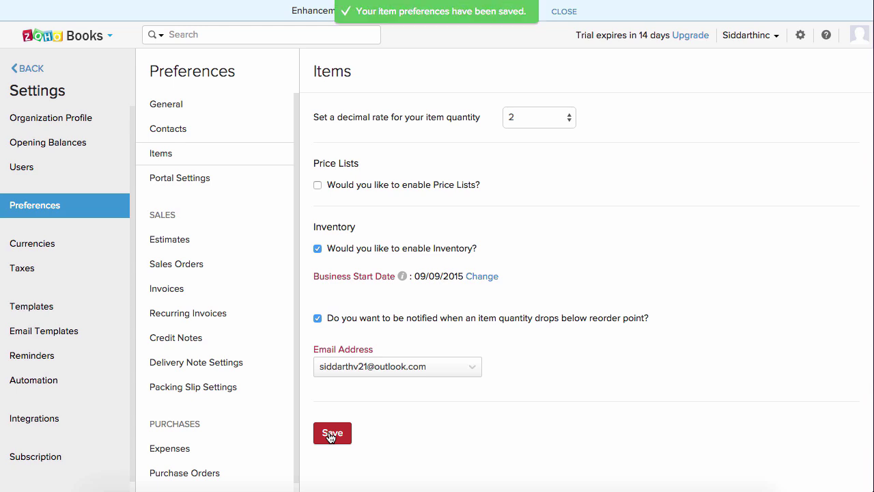
Start a new inventory-tracked item 'Apple Iphone' with rate 50000 and purchase rate 45000
left_click(29, 71)
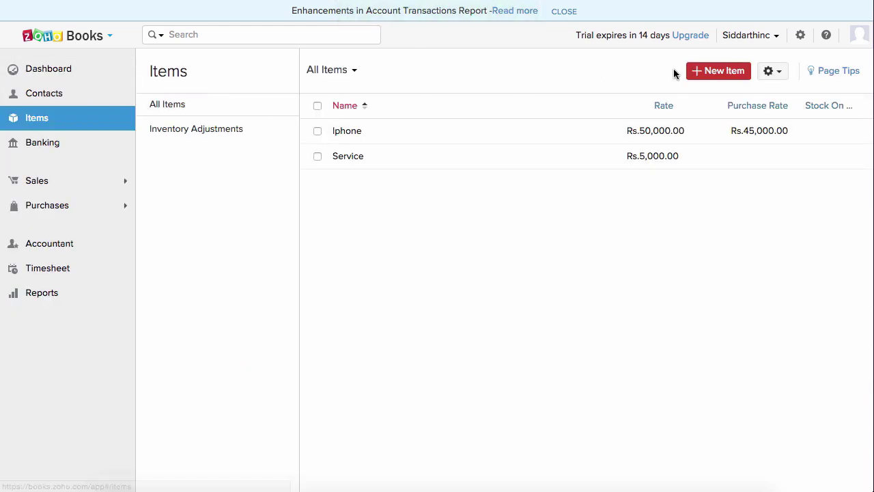
left_click(720, 71)
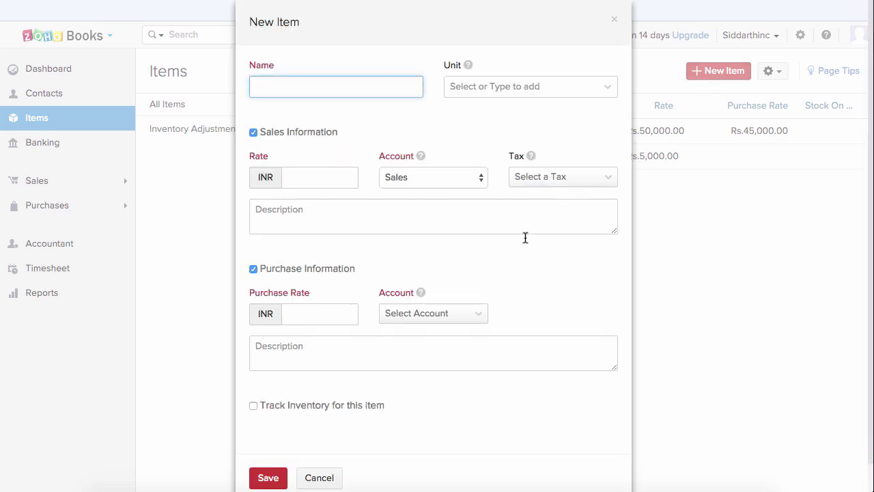
left_click(254, 406)
scroll(376, 408, "down", 2)
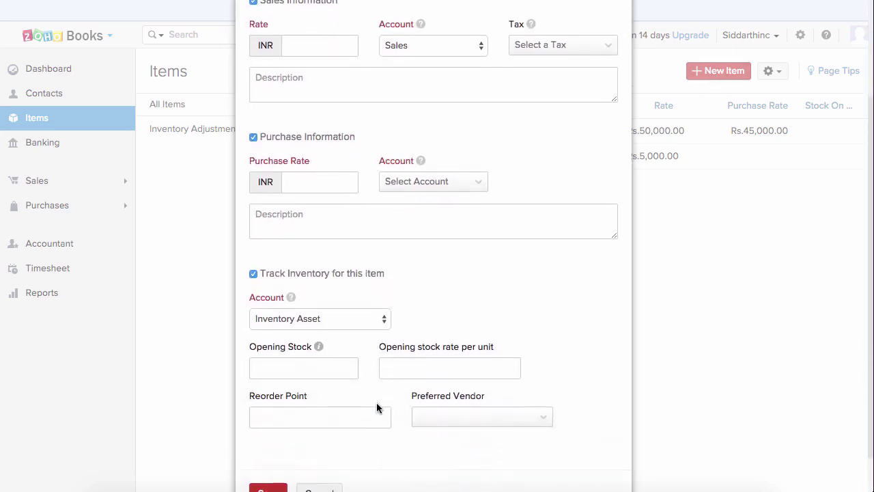
left_click(309, 365)
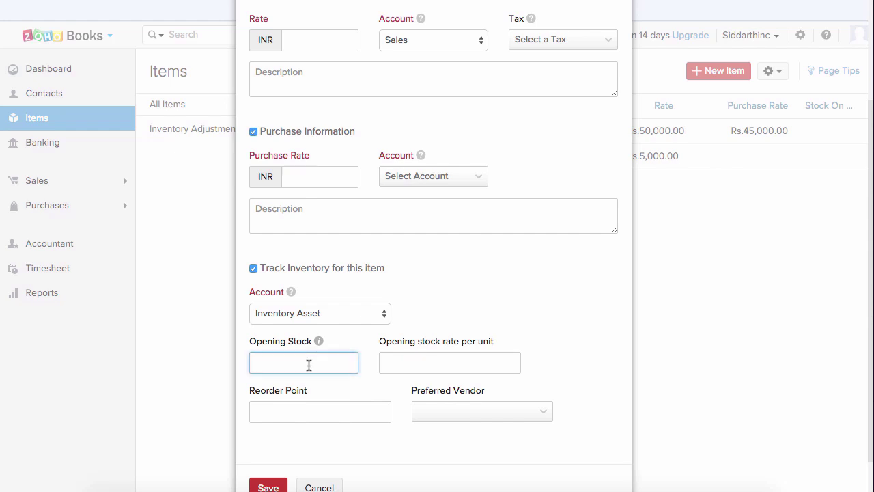
left_click(408, 367)
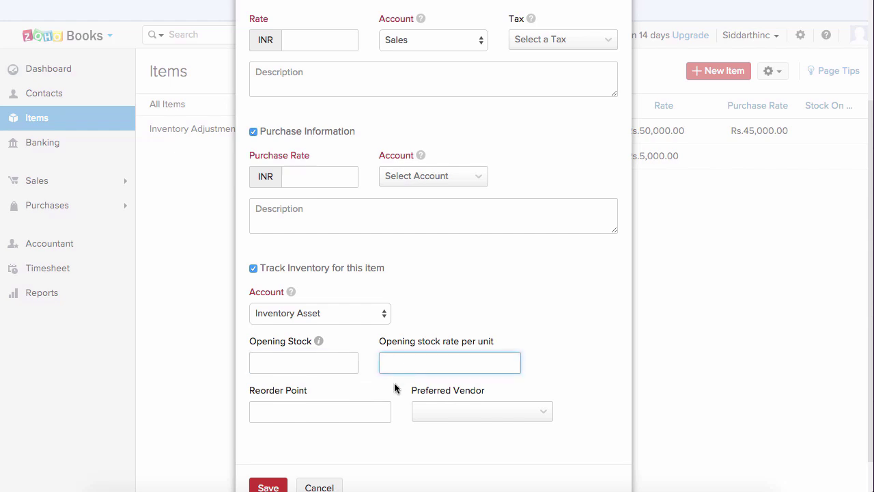
scroll(368, 409, "up", 3)
left_click(289, 87)
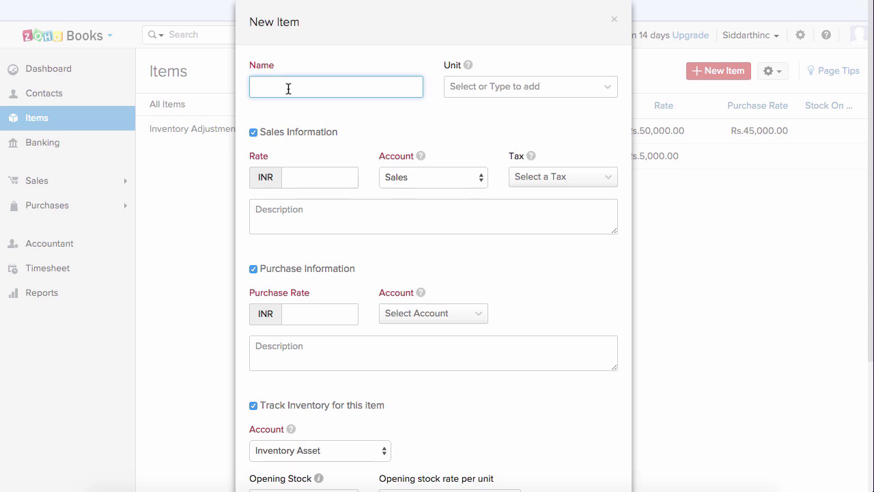
type("Apple Iphone")
left_click(297, 176)
type("50000")
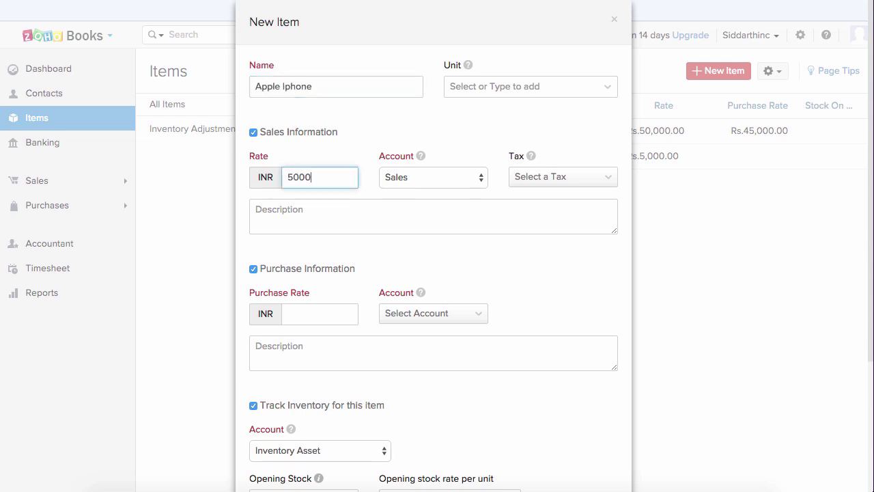
left_click(326, 318)
type("45000")
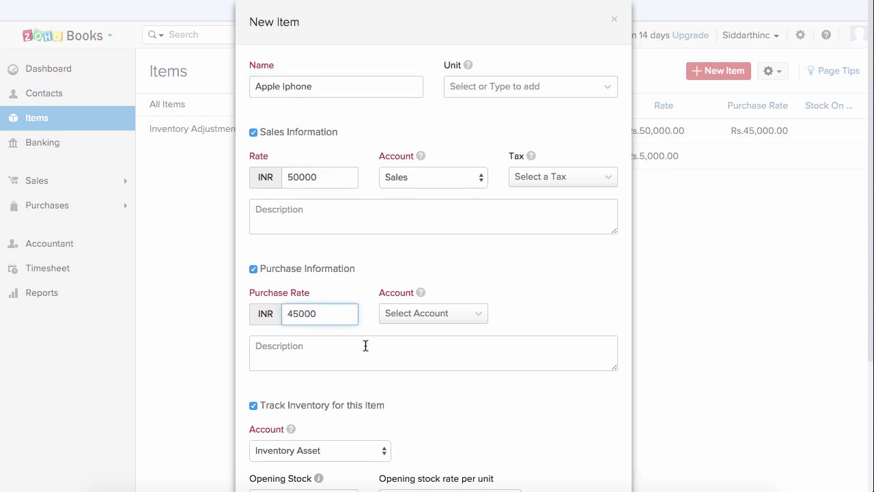
Set opening stock 10 at 45000 per unit, reorder point 10, and preferred vendor John
scroll(364, 345, "down", 3)
left_click(332, 367)
type("10")
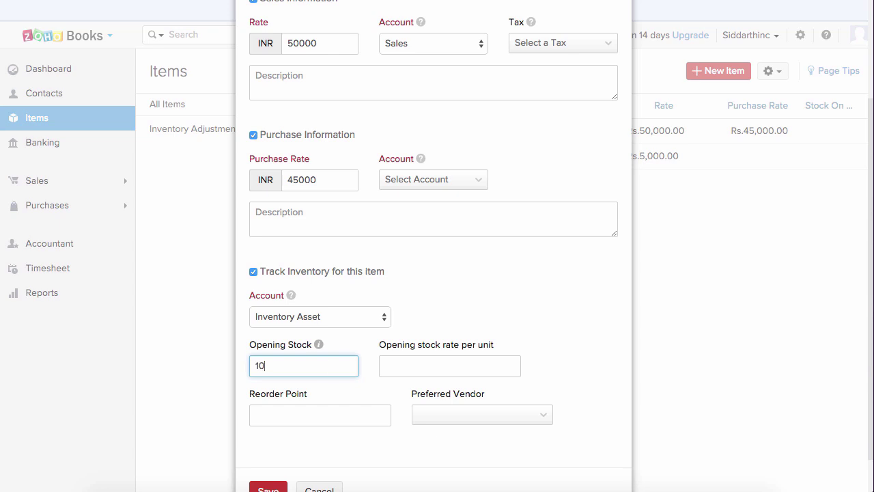
left_click(413, 367)
type("4")
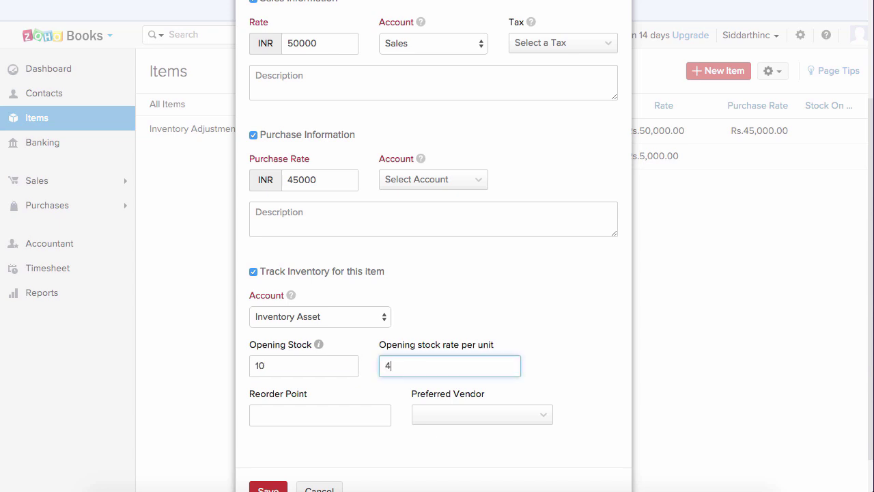
type("5000")
left_click(368, 414)
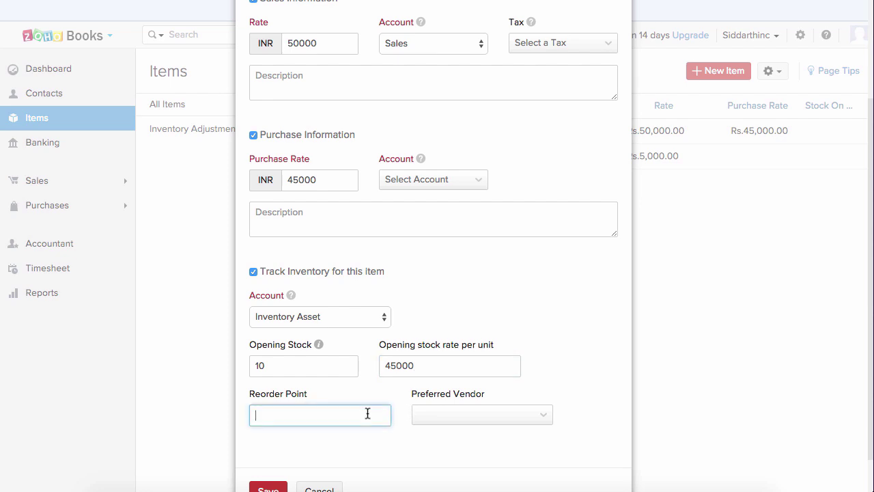
type("10")
left_click(450, 424)
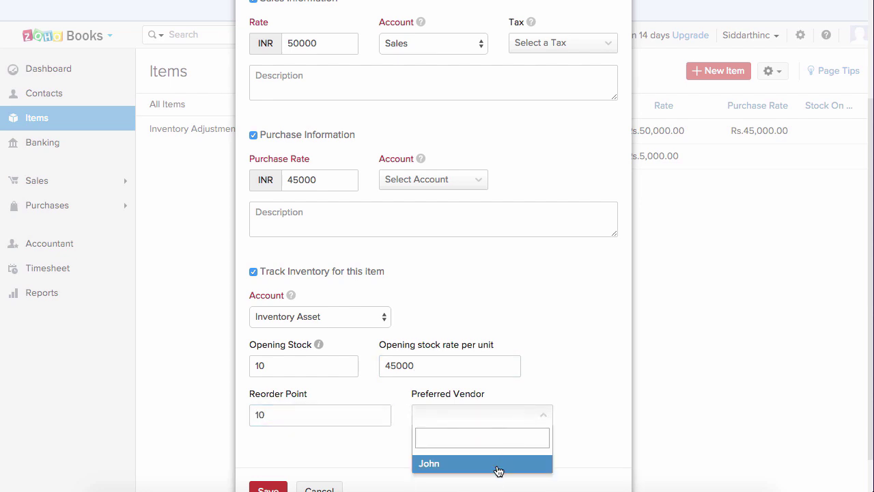
left_click(498, 469)
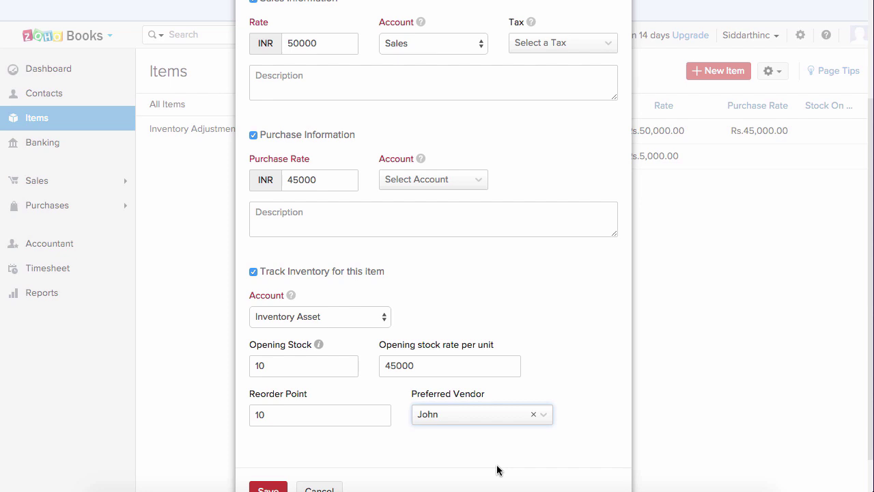
Choose Other Expenses as the purchase account and save the Apple Iphone item
left_click(433, 179)
scroll(433, 305, "down", 3)
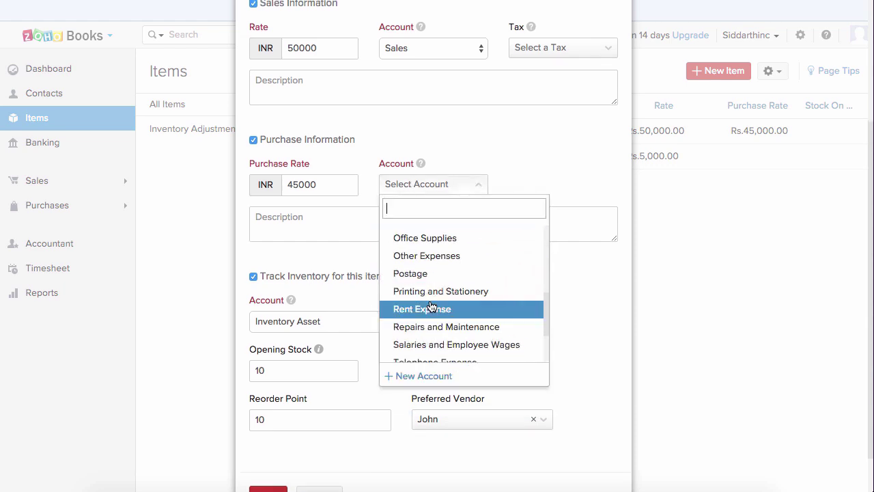
left_click(424, 256)
scroll(487, 295, "down", 1)
left_click(269, 451)
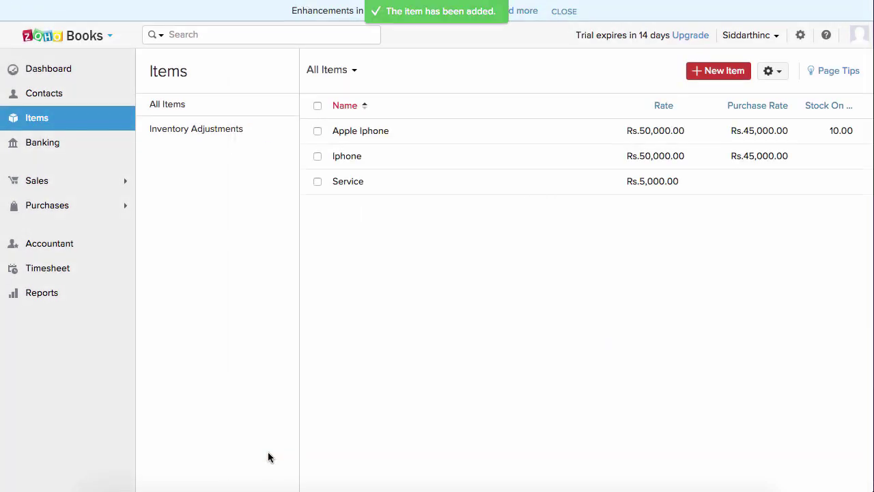
Delete the duplicate Iphone item from the items list
left_click(317, 156)
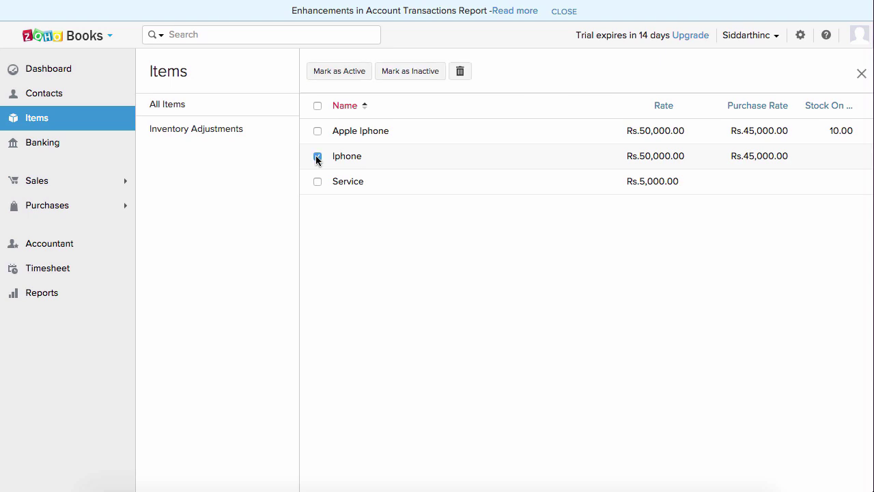
left_click(462, 71)
left_click(341, 53)
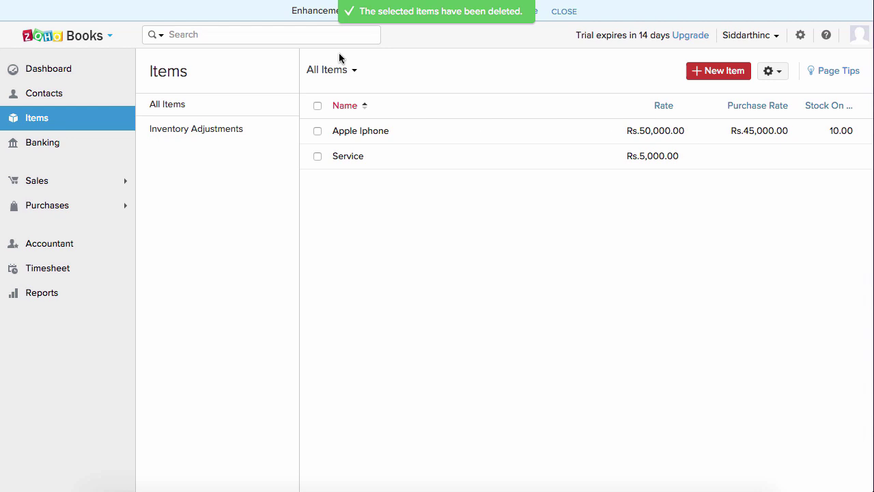
Start a new inventory adjustment for Apple Iphone with new quantity 11
left_click(242, 131)
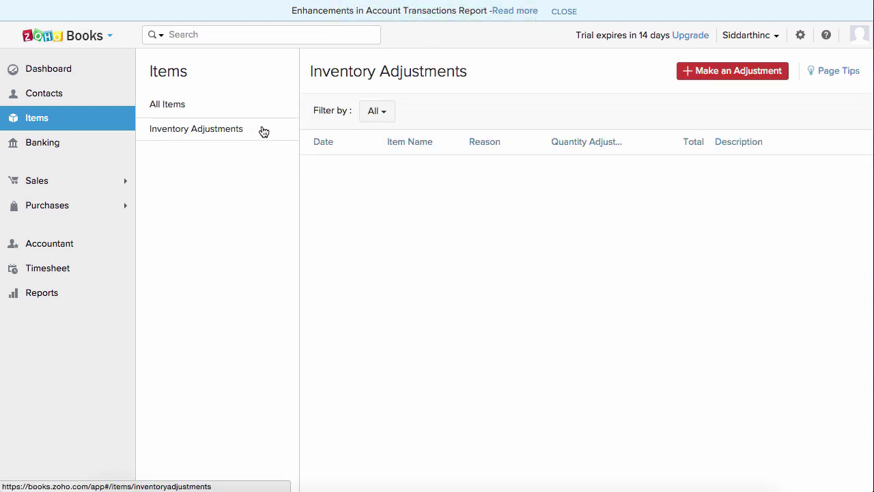
left_click(703, 70)
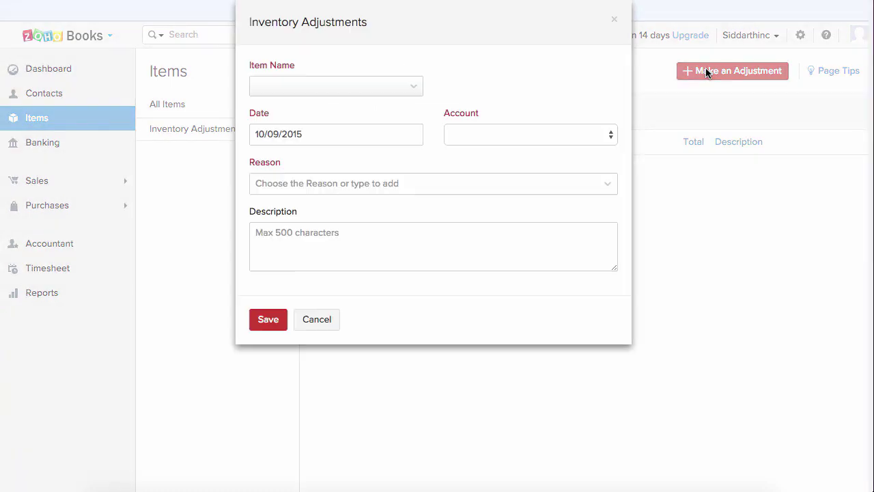
left_click(375, 89)
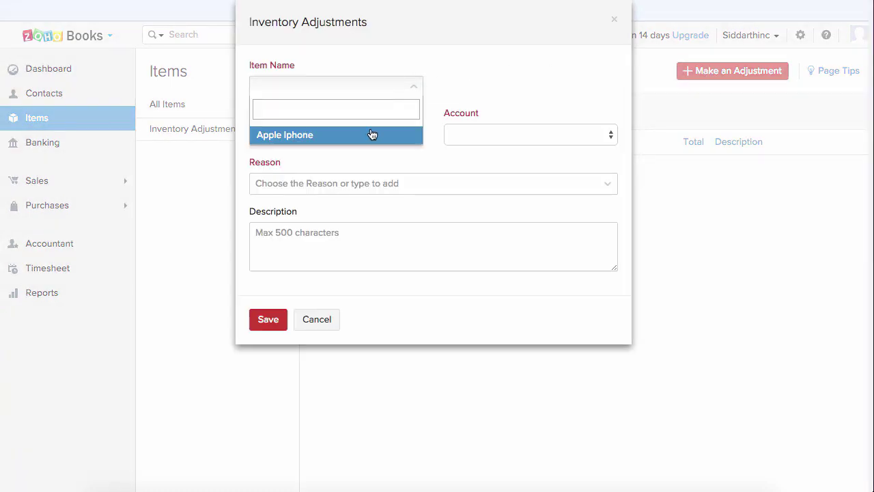
left_click(371, 134)
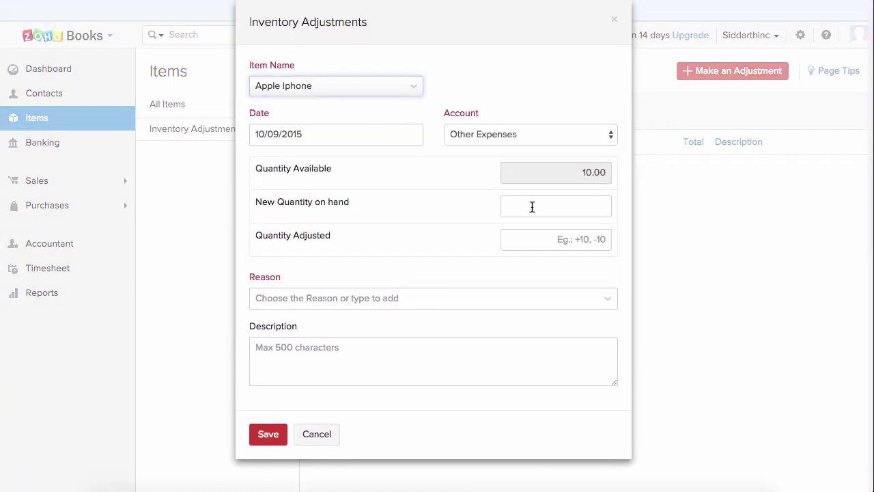
left_click(578, 212)
type("11")
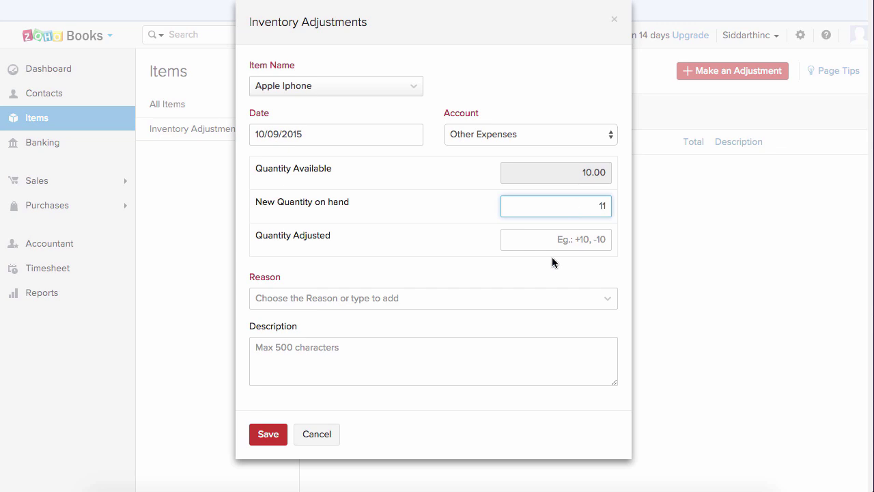
left_click(548, 266)
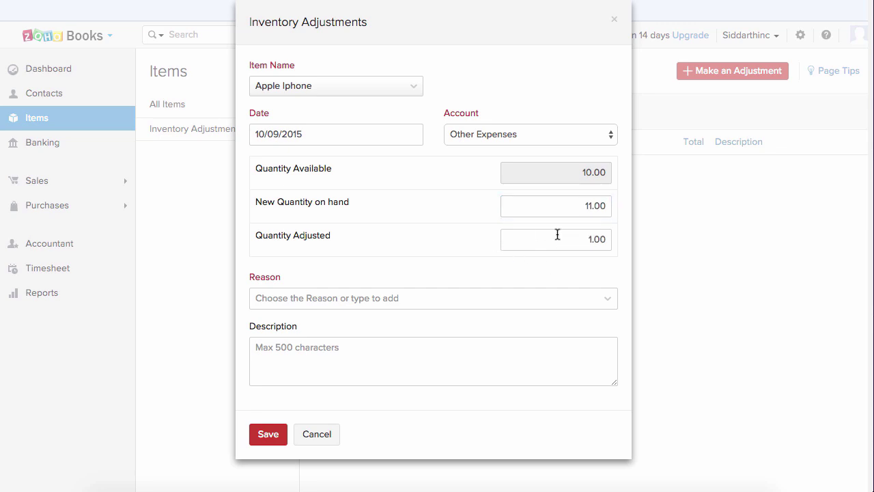
Give the adjustment the reason Inventory Revaluation, save it, and return to the items list
left_click(536, 297)
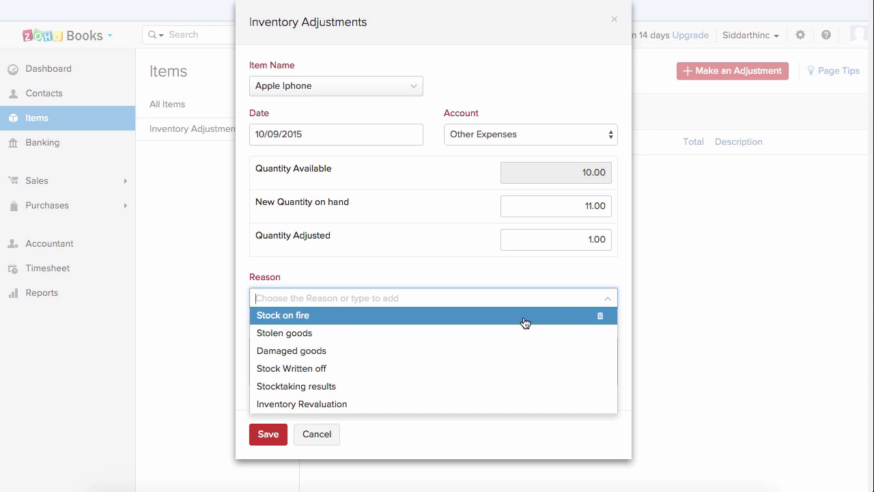
left_click(508, 404)
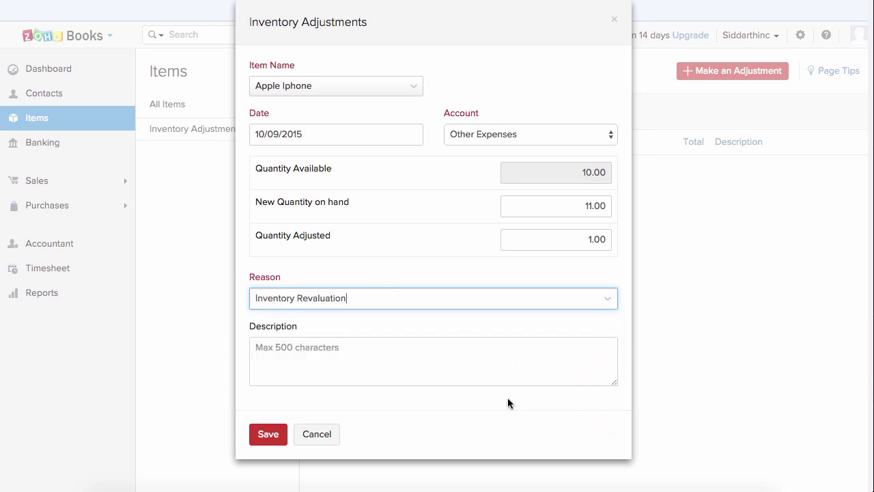
left_click(395, 371)
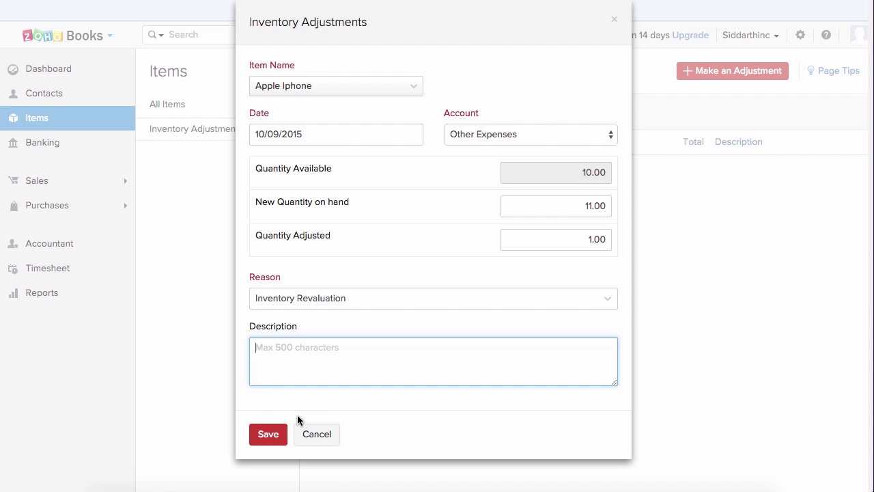
left_click(276, 434)
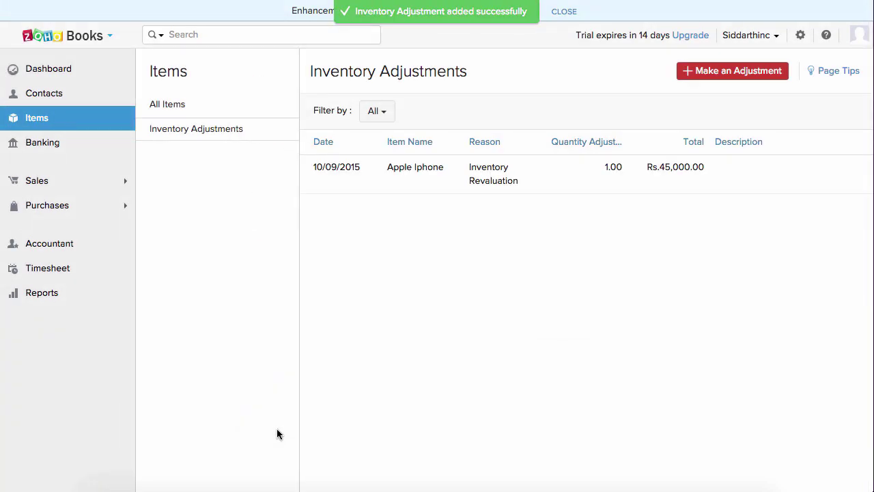
left_click(184, 108)
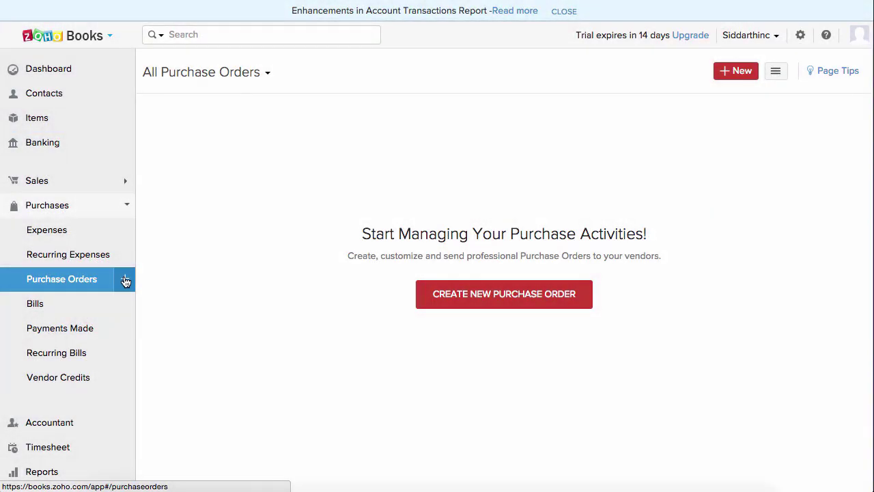
Start a new purchase order for vendor John, reviewing the PO- numbering without changes
left_click(126, 280)
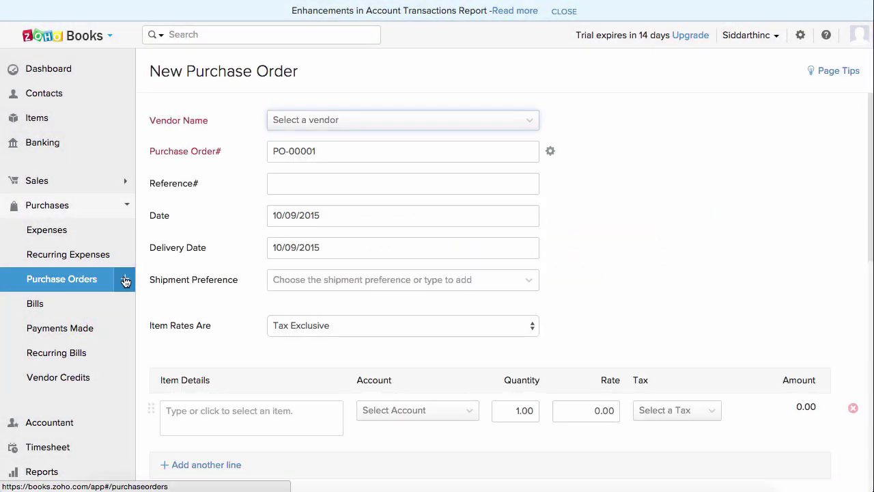
left_click(311, 126)
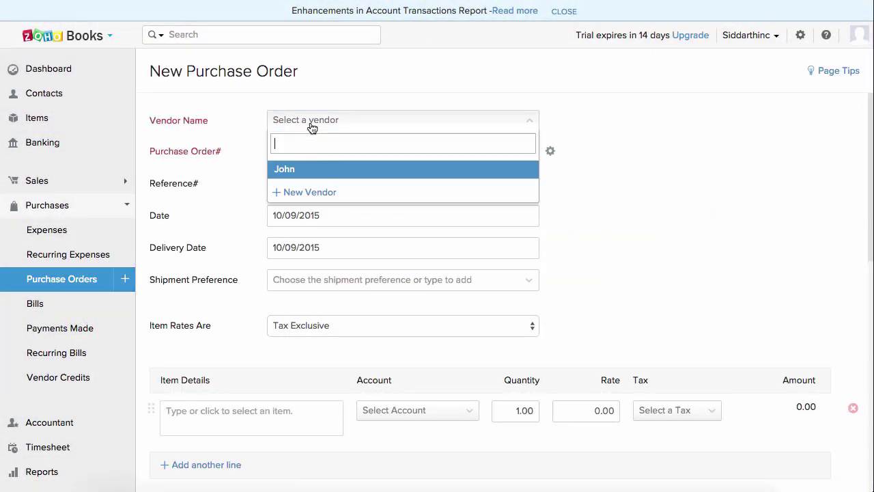
left_click(319, 174)
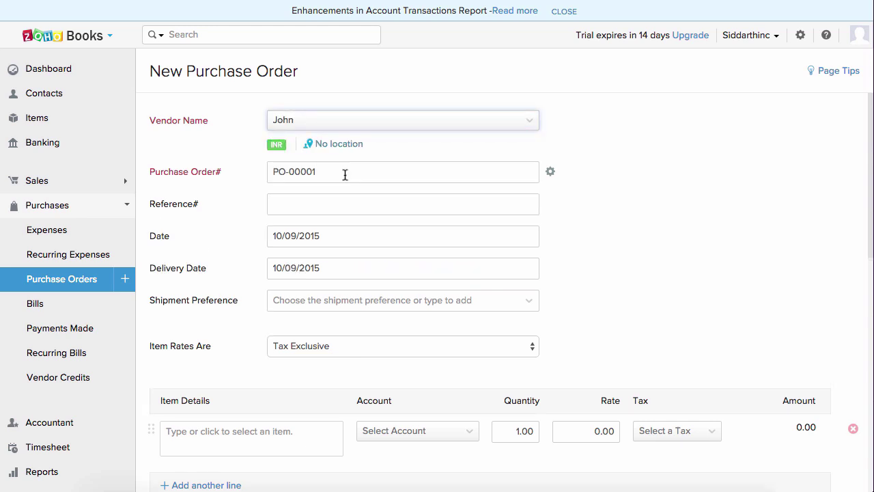
left_click(345, 175)
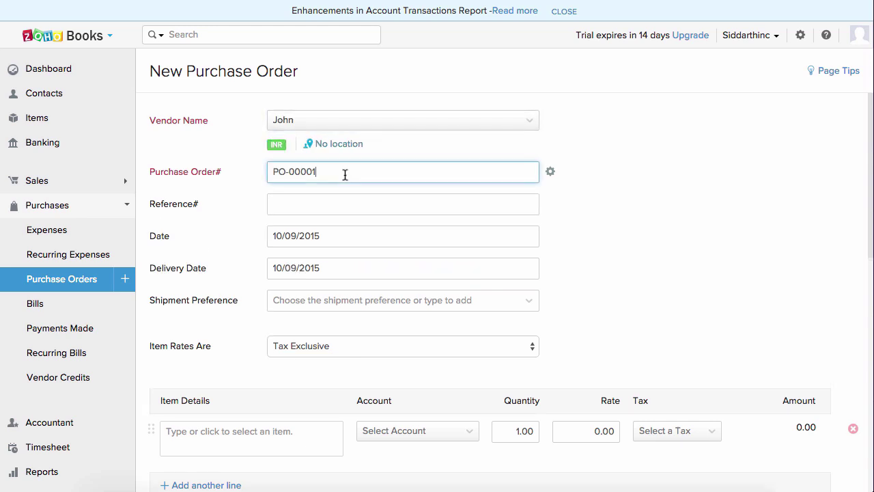
left_click(550, 172)
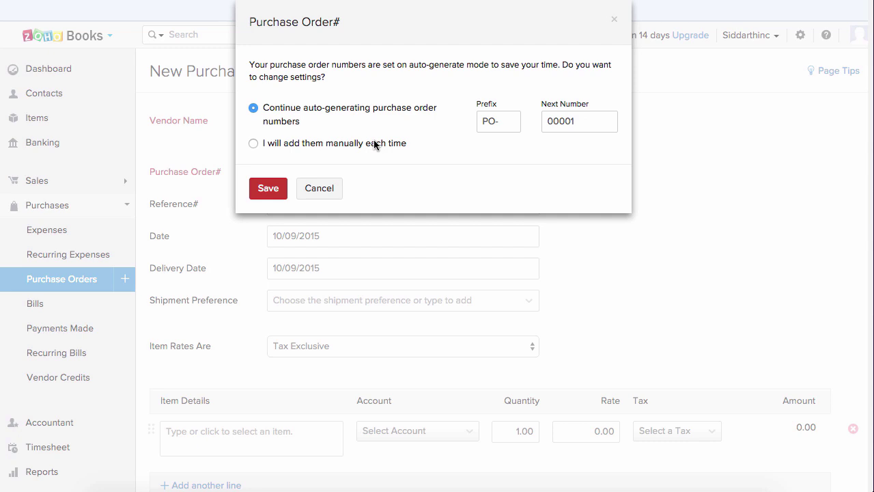
left_click(496, 121)
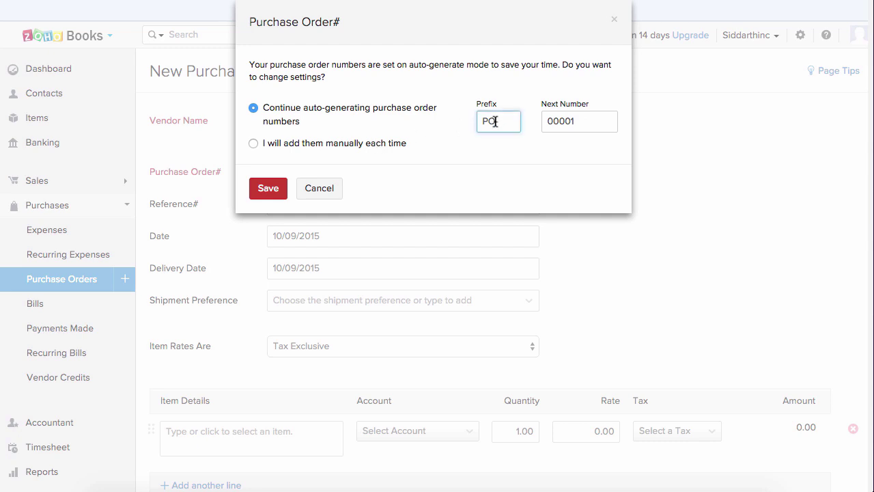
left_click(568, 121)
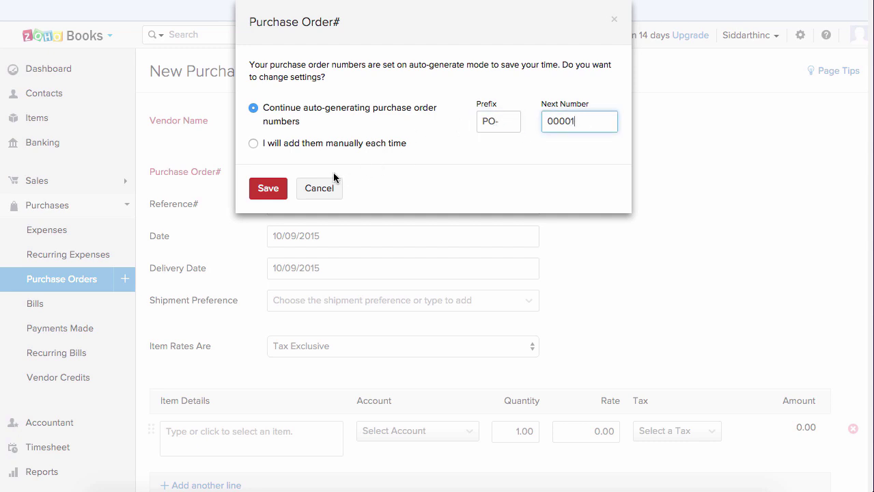
left_click(325, 187)
left_click(330, 198)
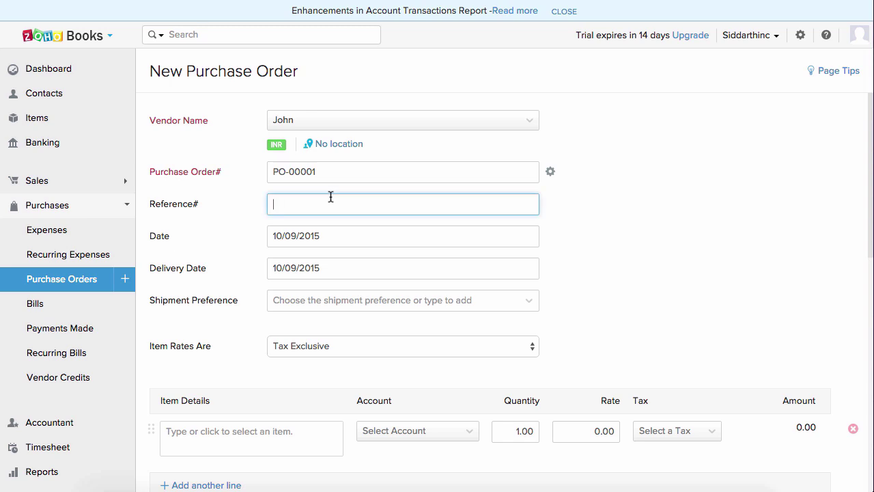
Set the delivery date to 24/09/2015 and keep item rates Tax Exclusive
left_click(355, 232)
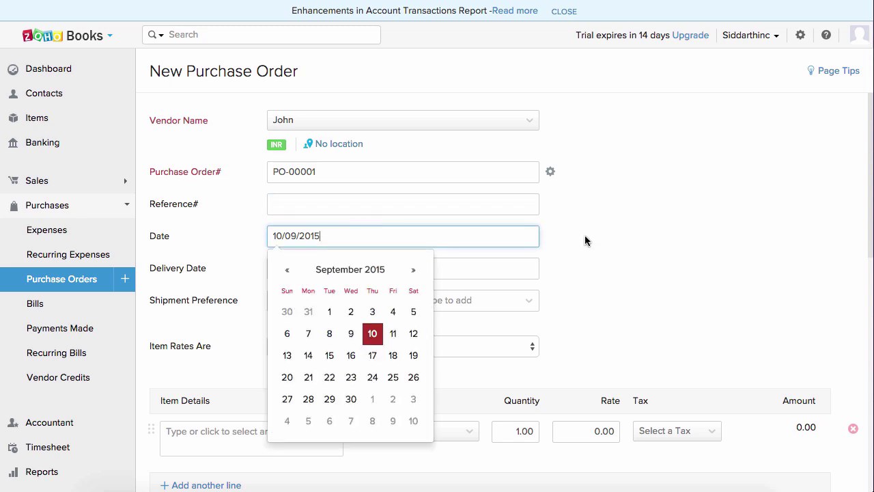
left_click(412, 267)
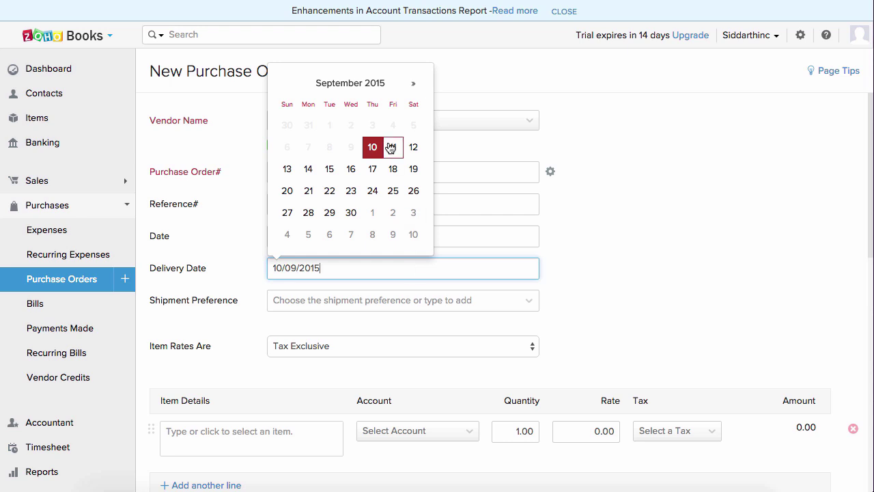
left_click(372, 190)
scroll(614, 267, "down", 3)
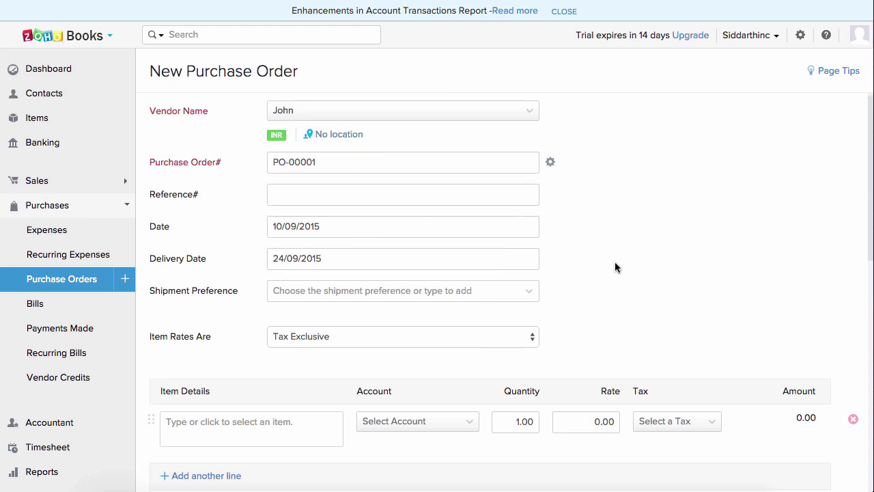
left_click(435, 212)
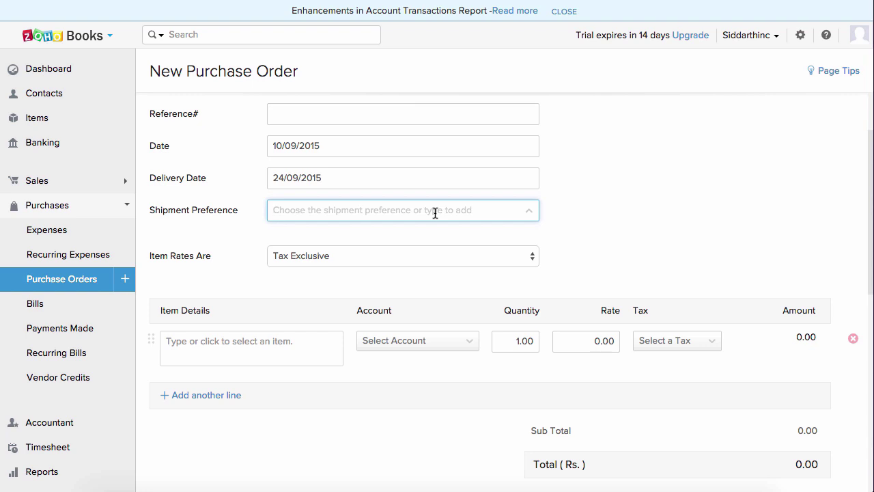
left_click(451, 251)
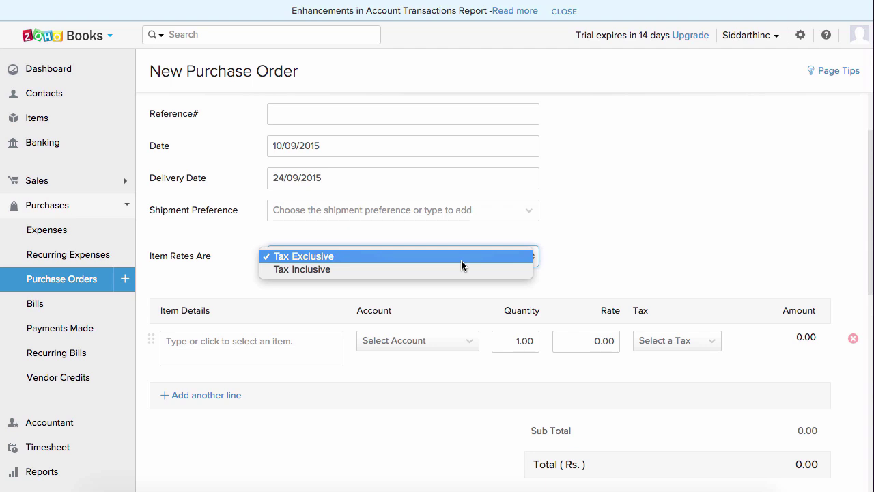
left_click(462, 257)
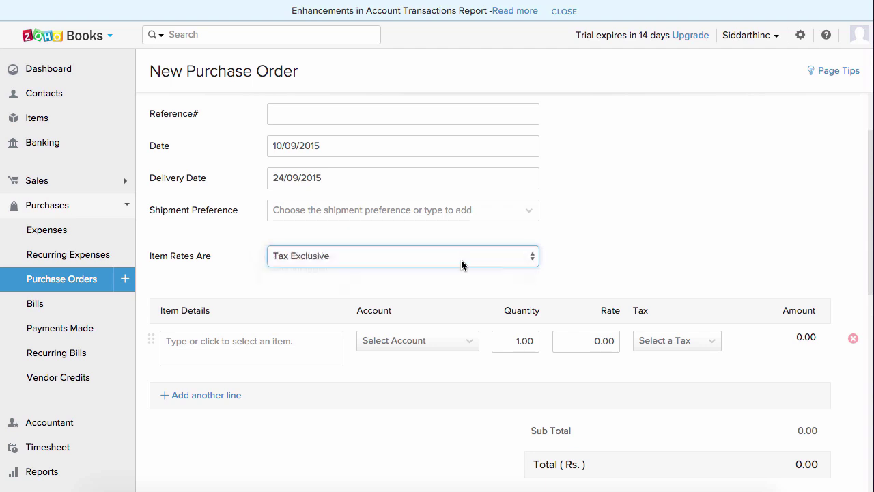
scroll(604, 261, "down", 3)
Add an Apple Iphone line with quantity 10 and no tax
left_click(280, 246)
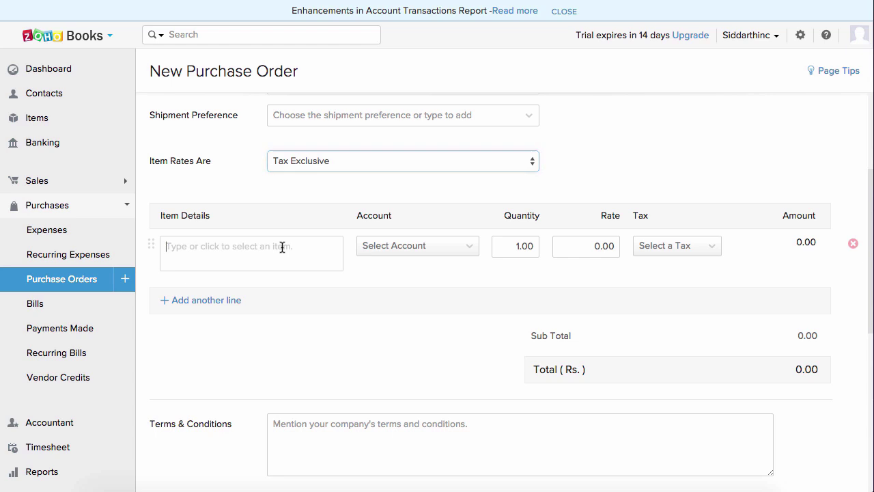
left_click(271, 279)
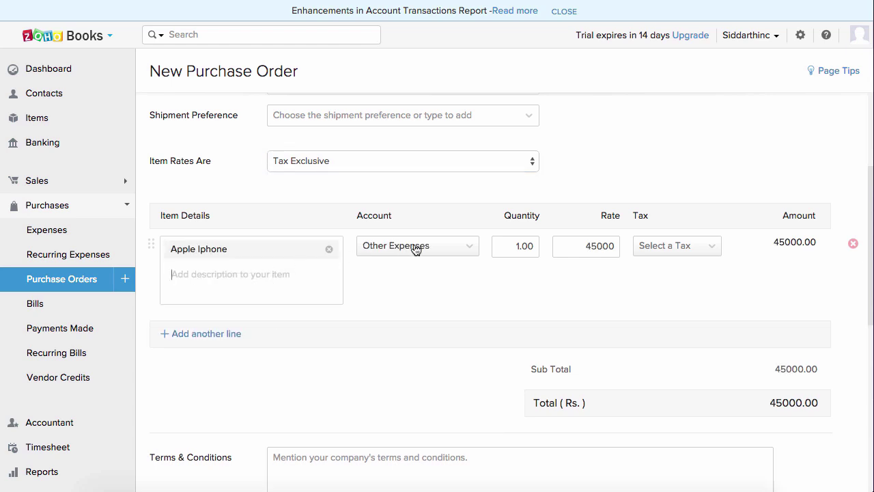
left_click(518, 246)
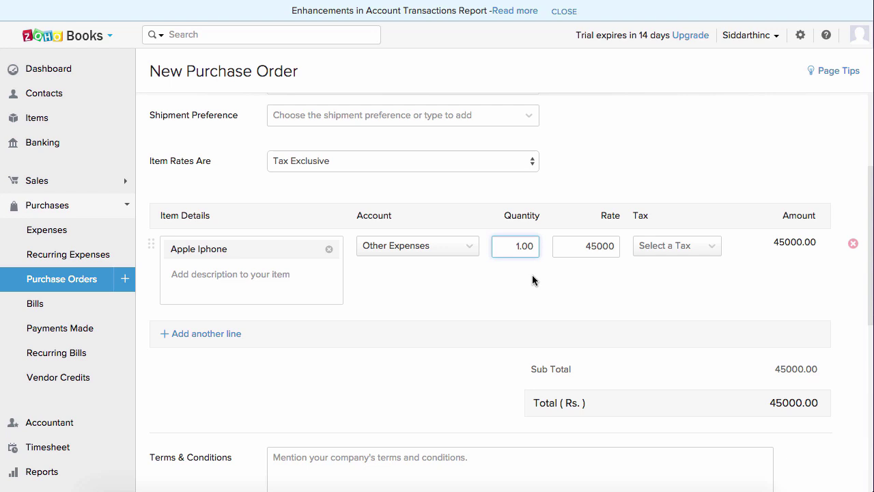
type("0")
left_click(550, 258)
left_click(653, 252)
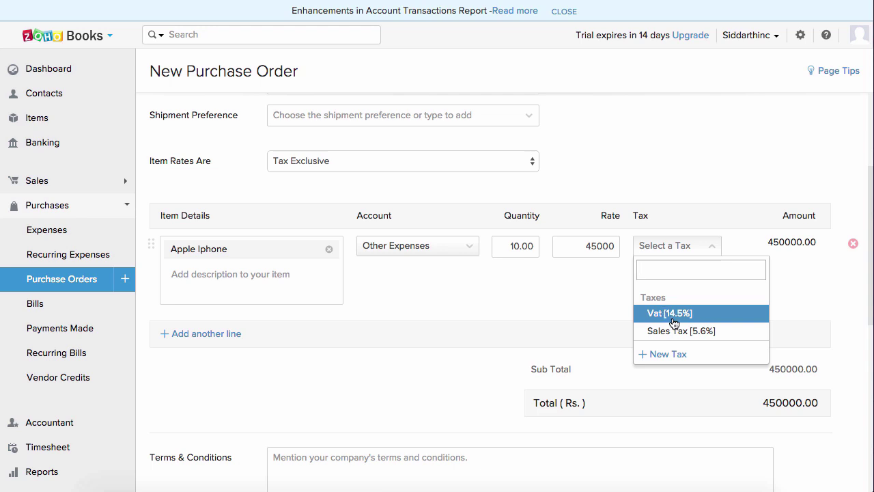
left_click(592, 289)
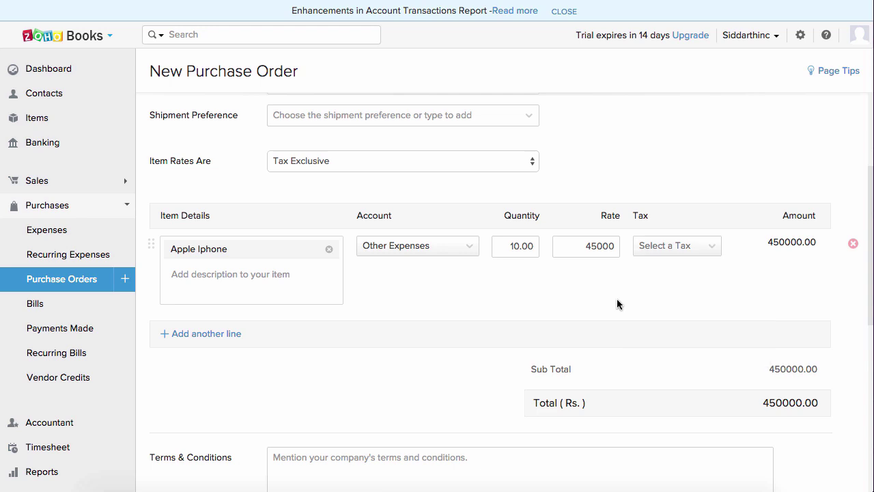
Add two empty item lines below the Apple Iphone line
scroll(616, 299, "down", 3)
left_click(237, 253)
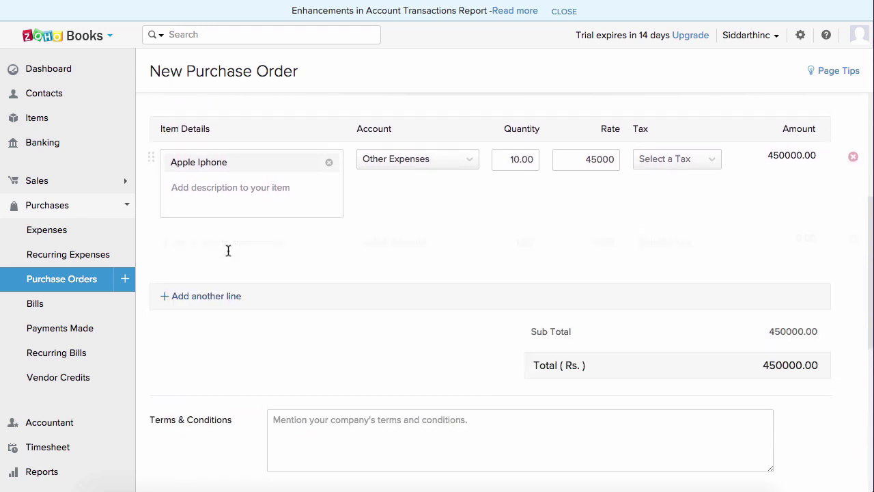
left_click(229, 296)
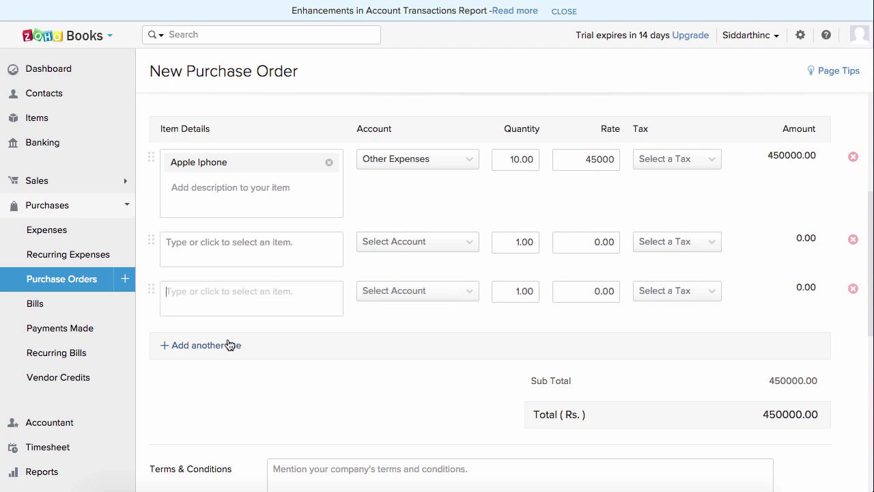
scroll(228, 343, "down", 5)
left_click(304, 170)
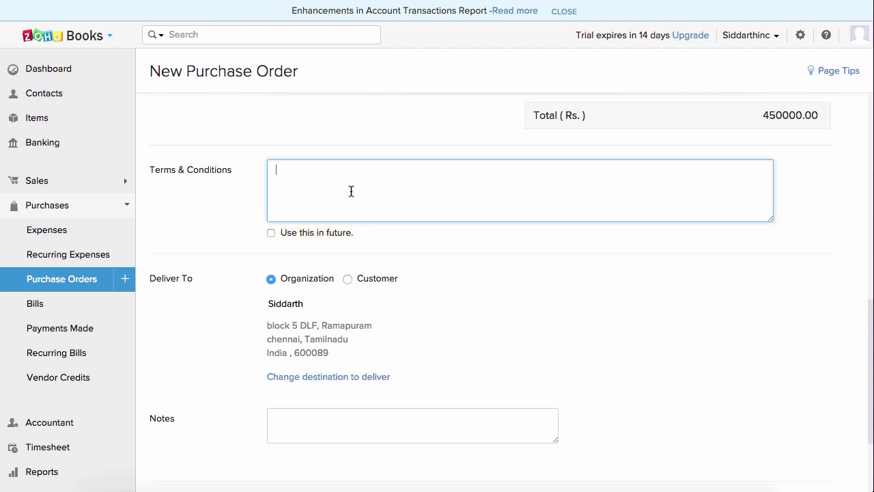
Remember the terms for future orders and keep delivery to the organization's address
left_click(271, 233)
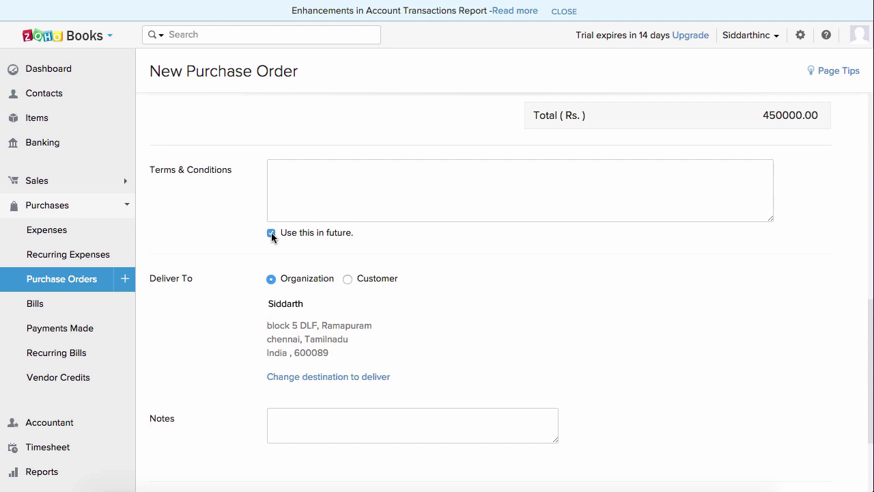
left_click(345, 279)
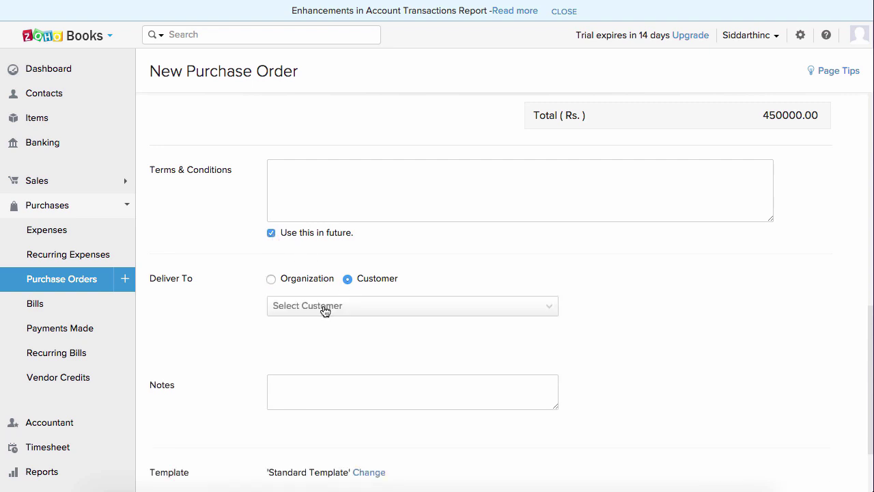
left_click(326, 306)
left_click(328, 357)
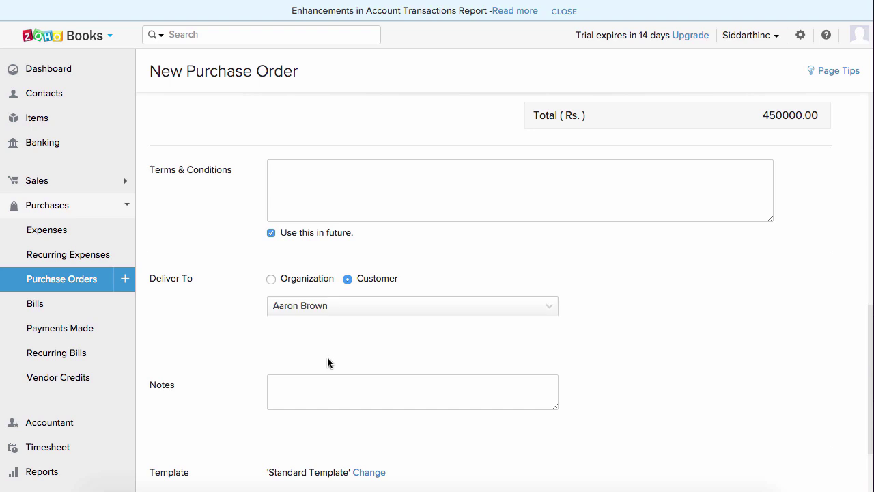
left_click(270, 280)
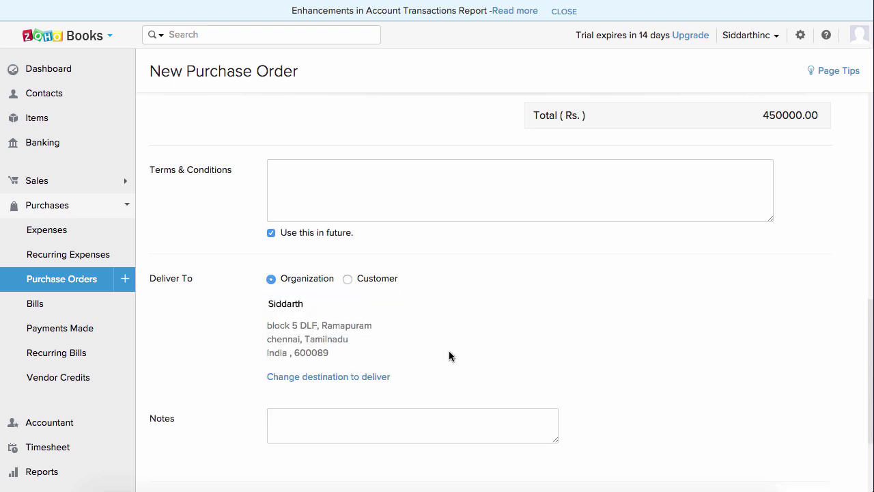
scroll(448, 355, "down", 2)
Confirm the Standard Template and save the purchase order
left_click(372, 295)
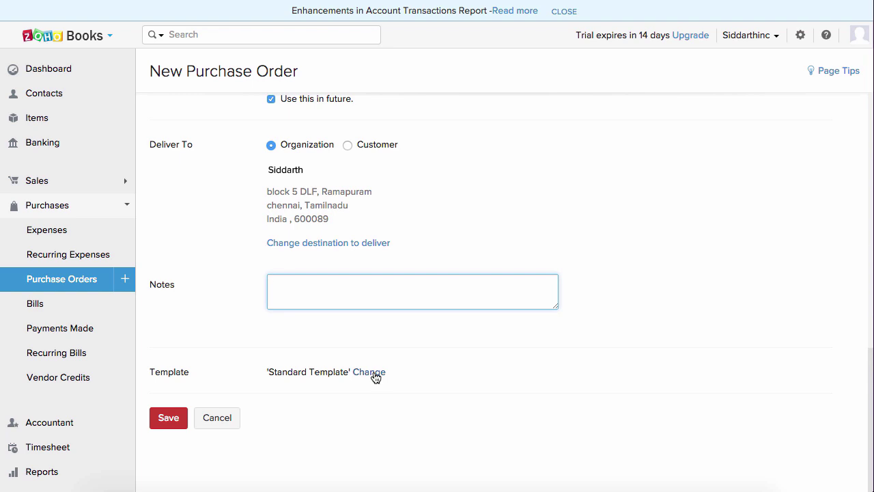
left_click(374, 372)
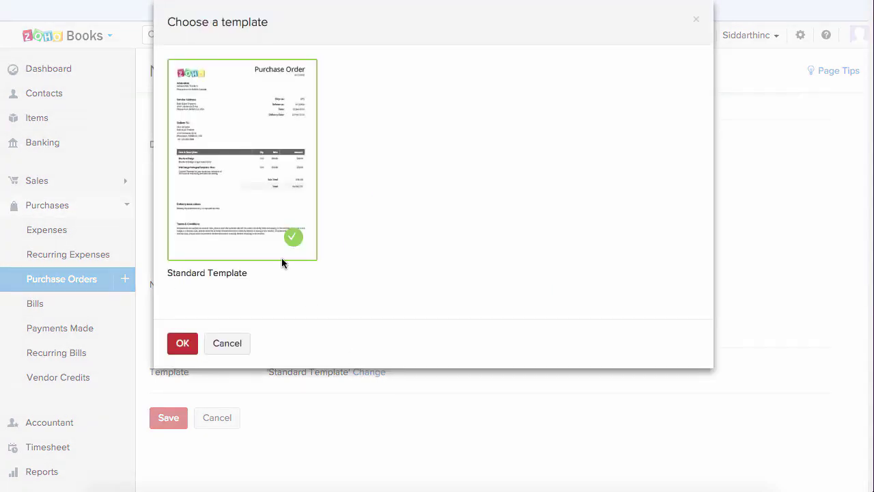
left_click(183, 343)
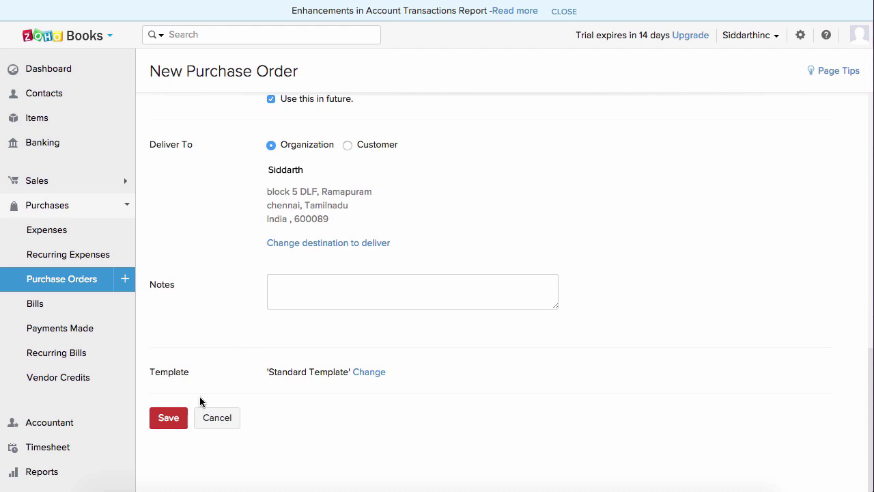
left_click(172, 415)
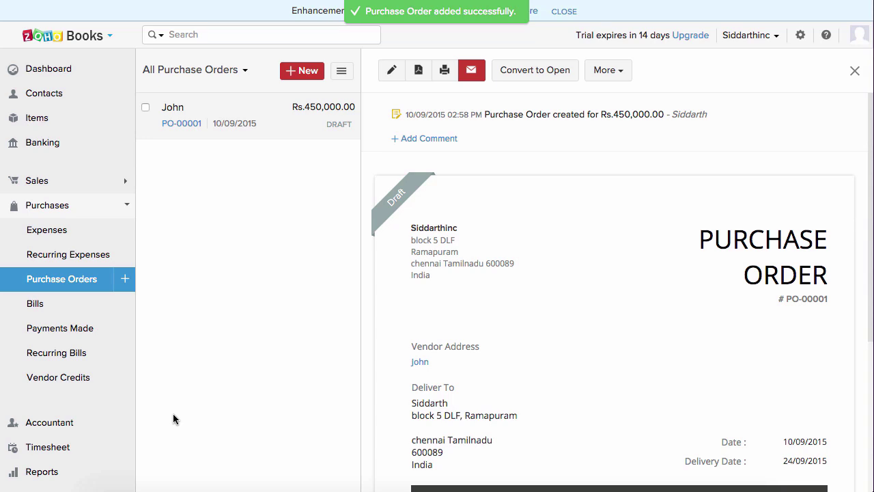
Attempt to email the purchase order, find no recipients, and go to the Contacts list
scroll(478, 380, "down", 3)
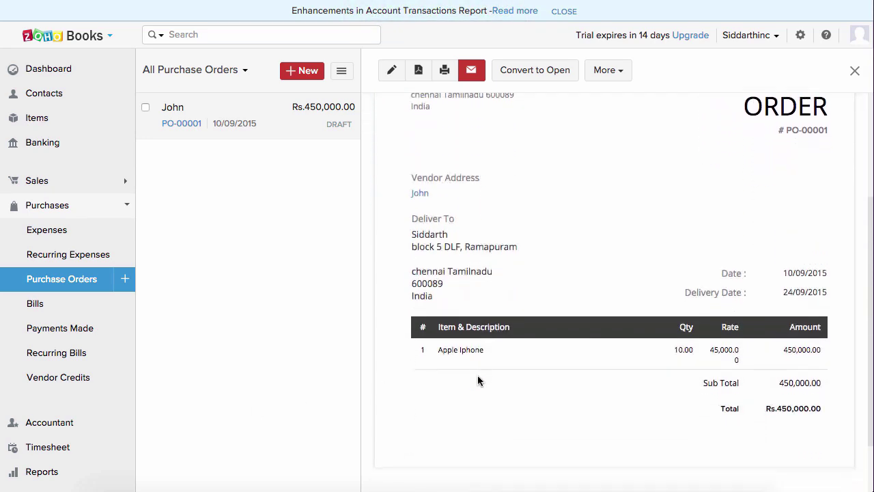
scroll(478, 380, "up", 3)
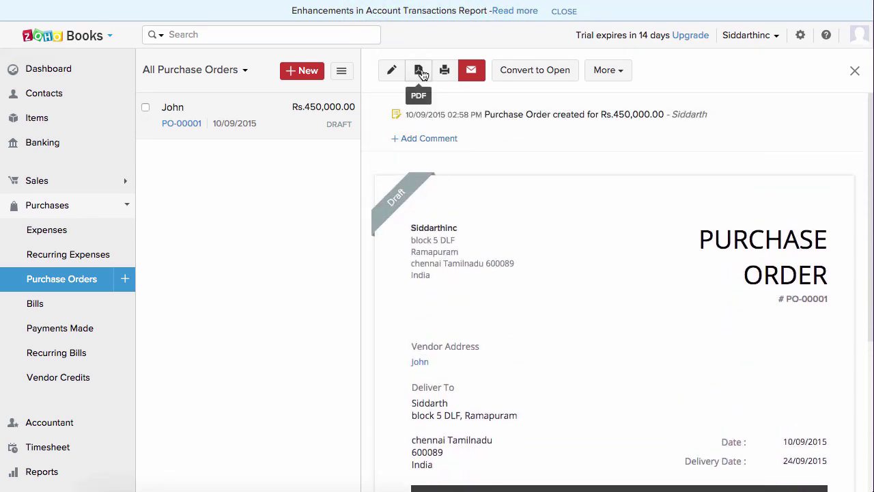
left_click(470, 70)
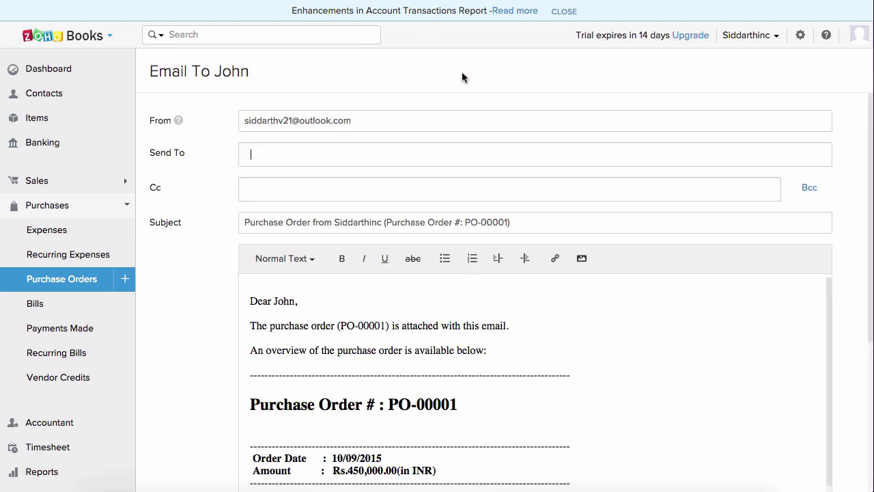
left_click(432, 167)
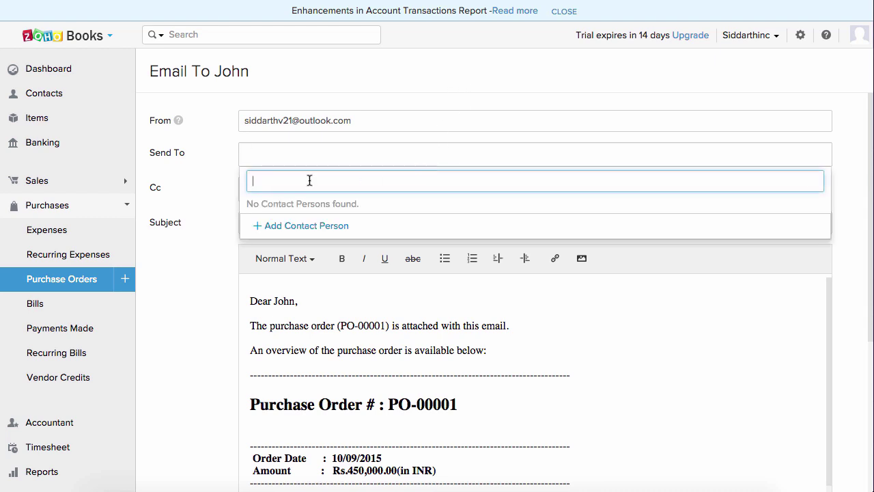
left_click(207, 187)
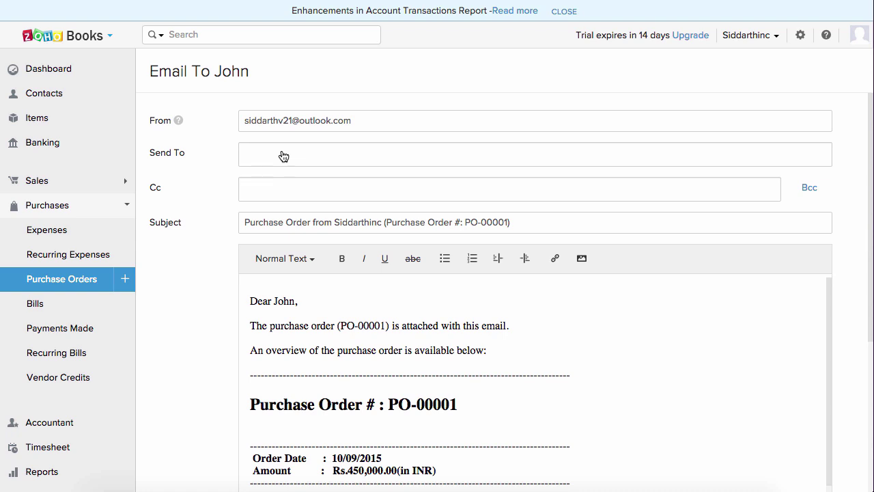
left_click(73, 96)
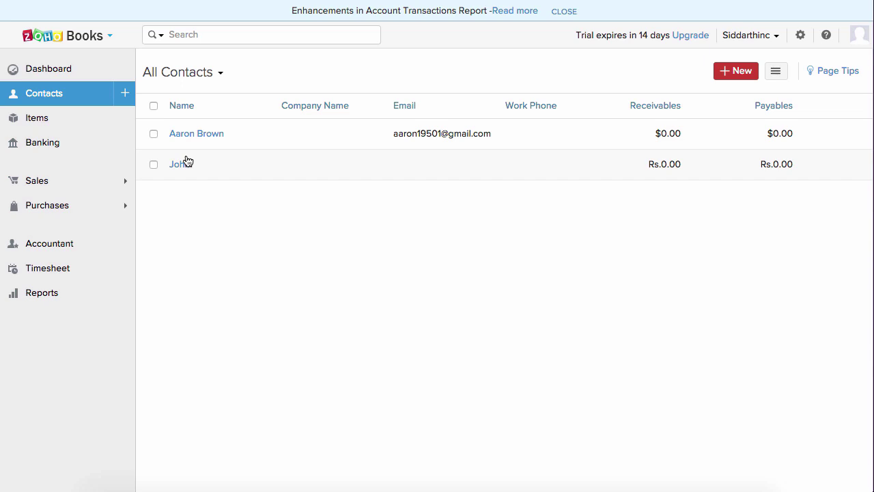
Enter the vendor's e-mail address in the contact's Contact Email field and save the contact
left_click(186, 163)
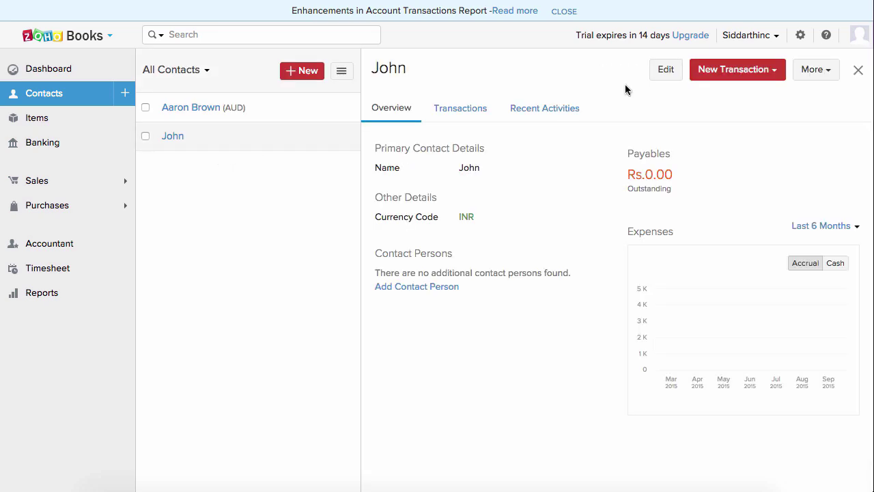
left_click(661, 69)
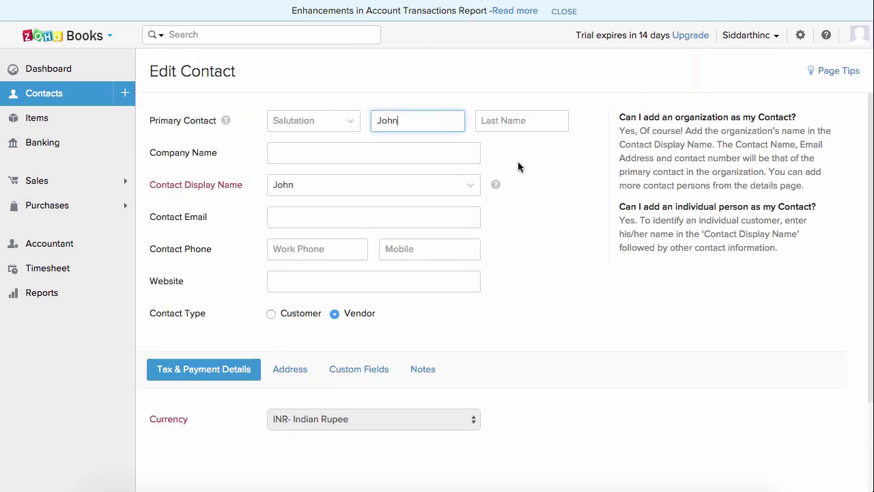
left_click(386, 217)
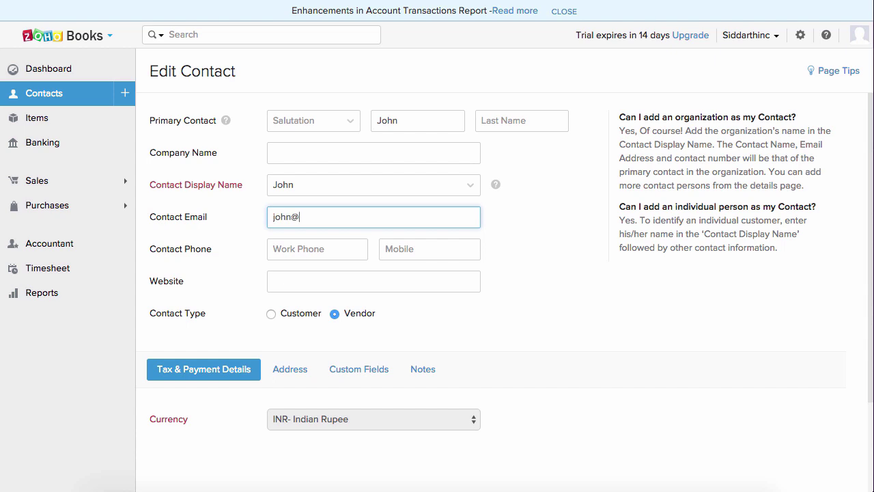
scroll(359, 267, "down", 3)
left_click(171, 457)
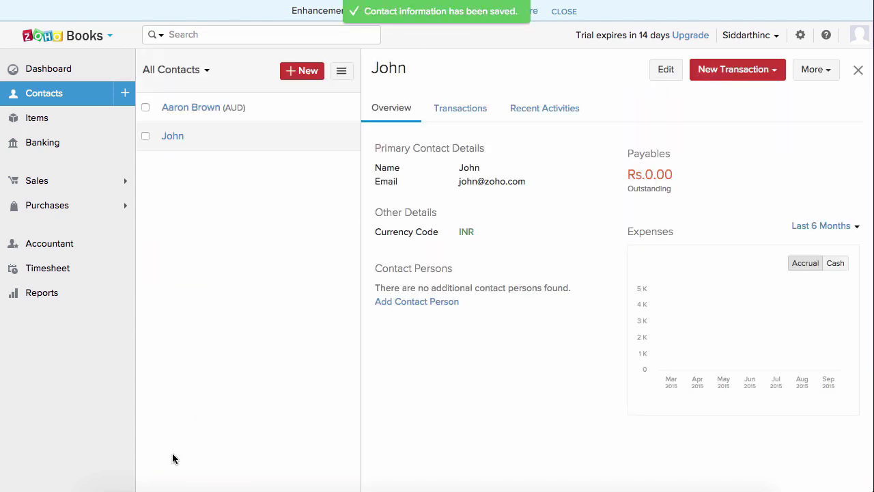
left_click(84, 214)
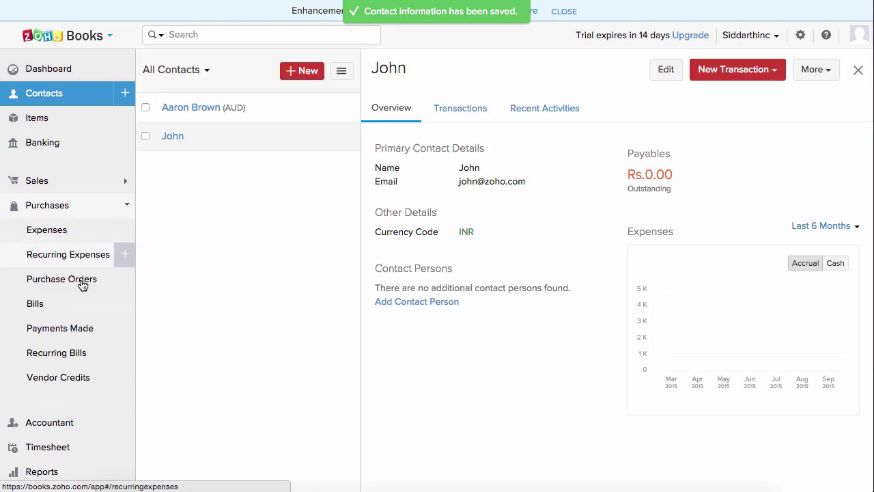
Start an email for purchase order PO-00001 with the vendor as the recipient
left_click(83, 284)
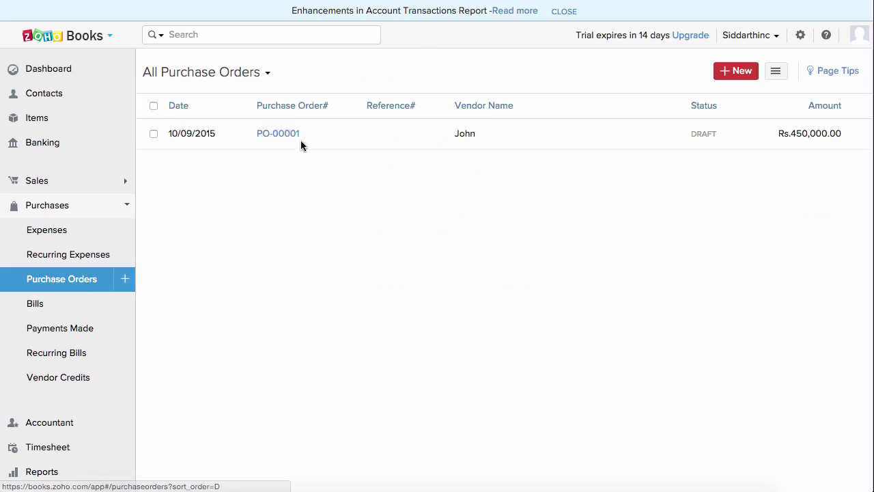
left_click(312, 133)
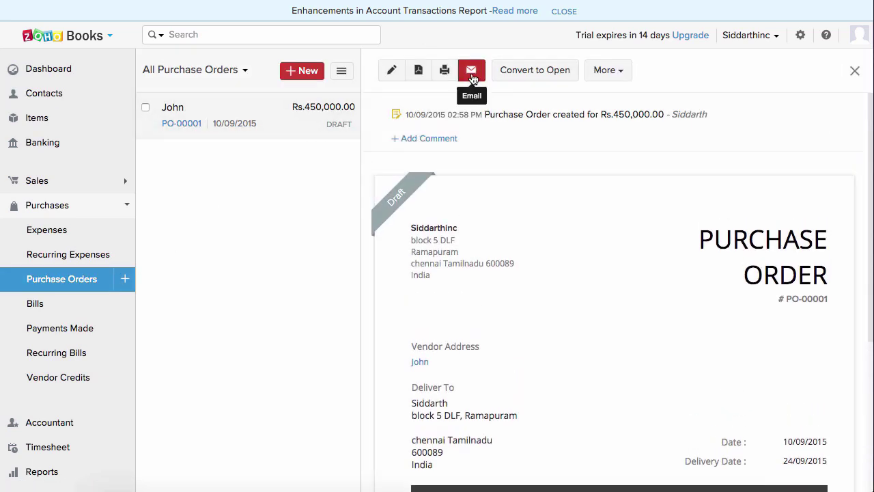
left_click(472, 71)
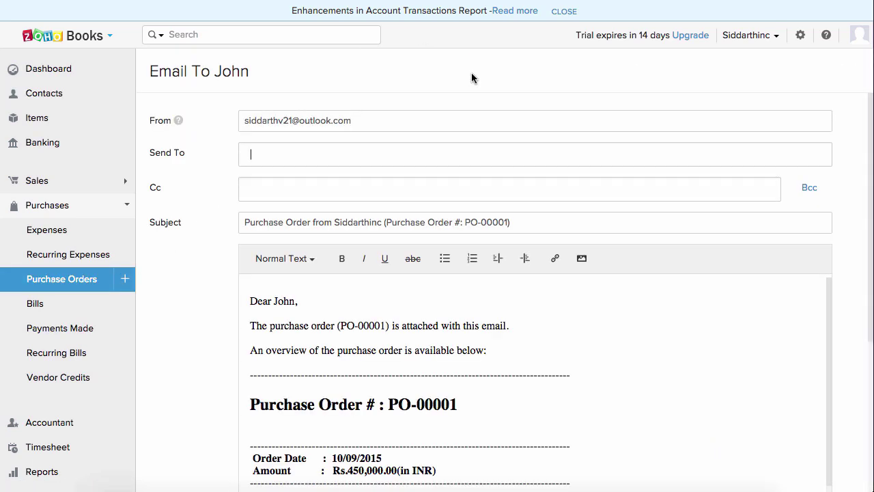
left_click(475, 159)
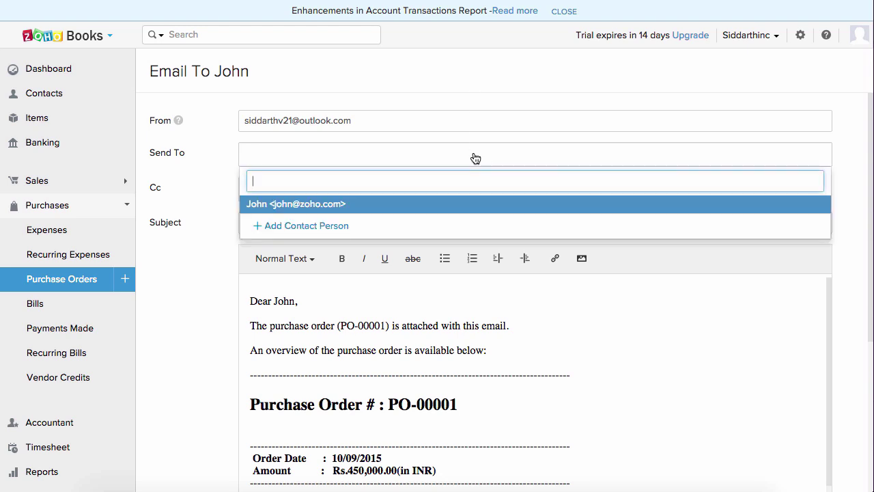
left_click(455, 205)
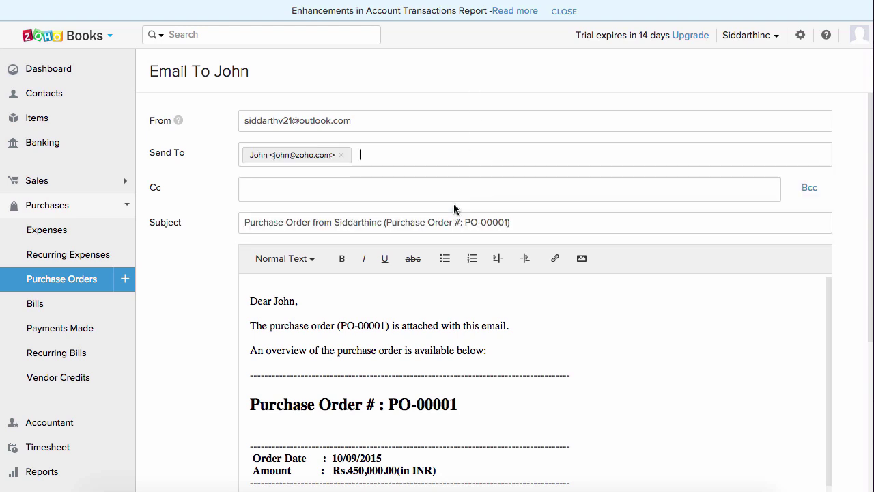
Review the email's body text and the attached PO-00001 PDF
scroll(468, 266, "down", 3)
scroll(470, 264, "down", 2)
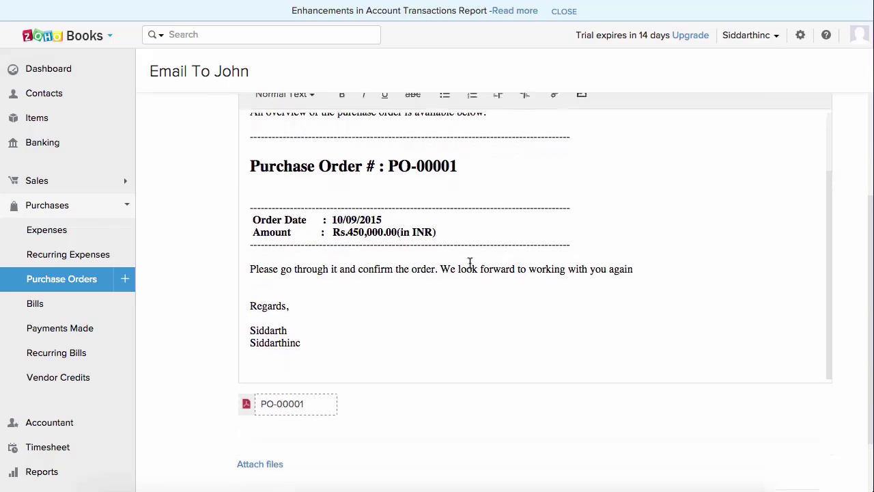
scroll(470, 263, "up", 3)
scroll(482, 299, "up", 1)
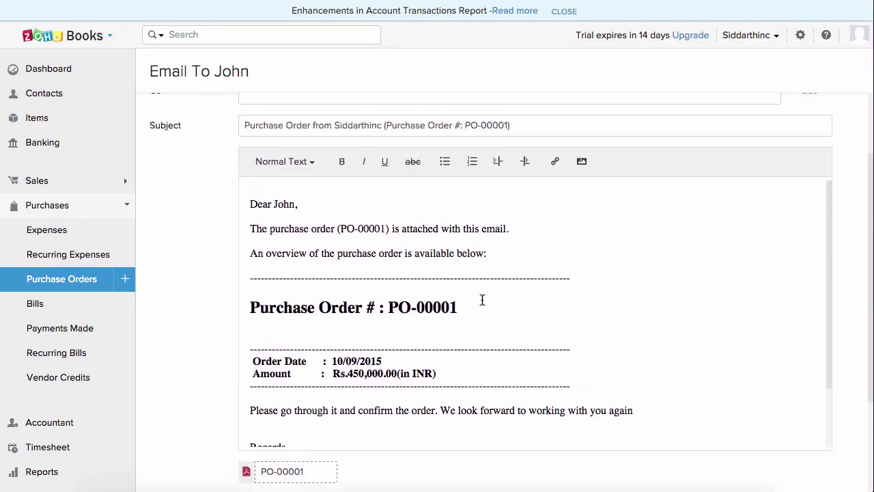
left_click(513, 336)
left_click_drag(514, 336, 302, 211)
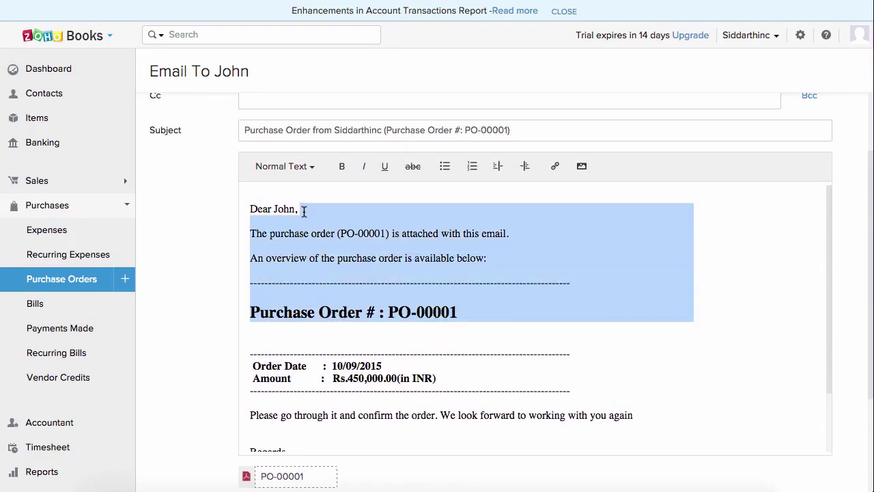
left_click(758, 259)
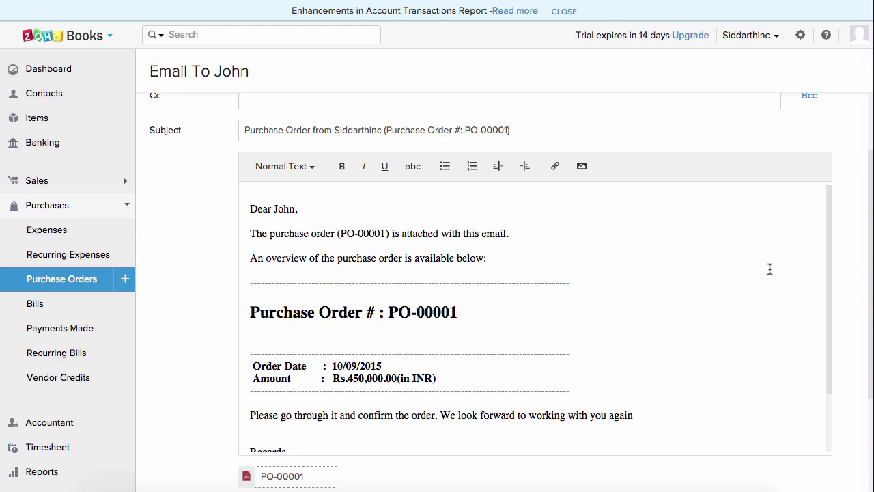
scroll(731, 324, "down", 5)
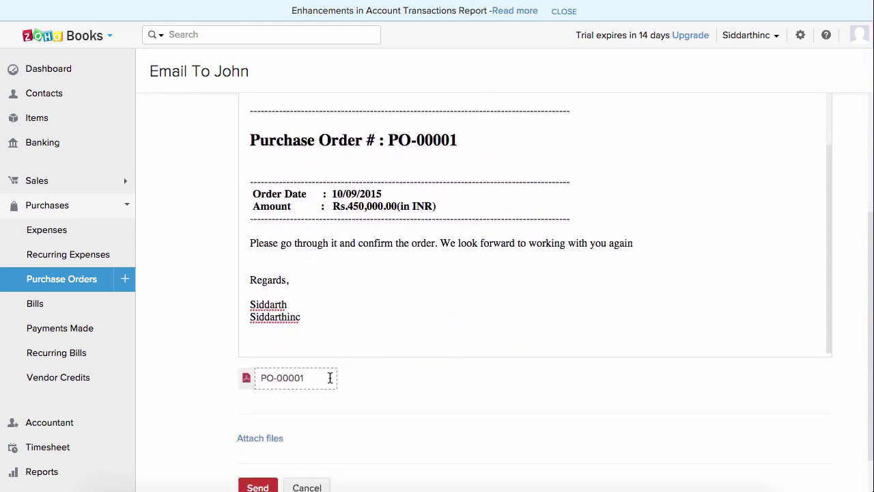
scroll(428, 393, "down", 2)
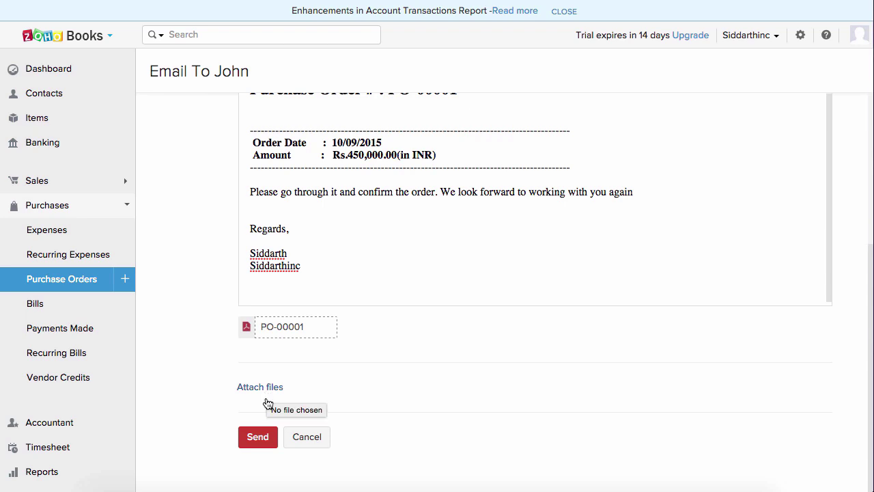
Send the purchase order email and convert PO-00001 into a bill
left_click(267, 437)
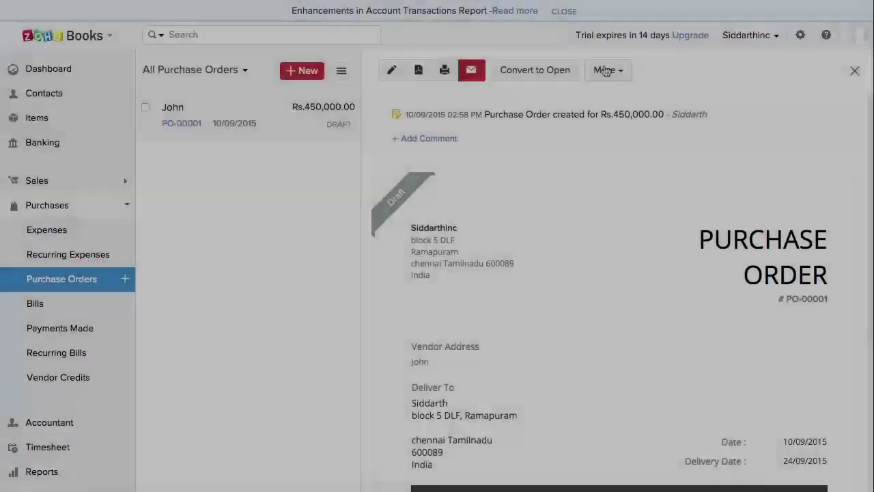
left_click(605, 70)
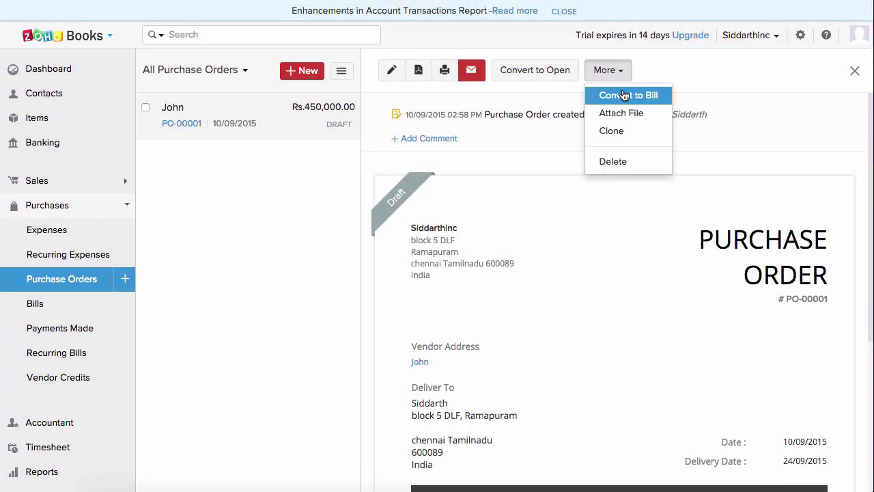
left_click(624, 95)
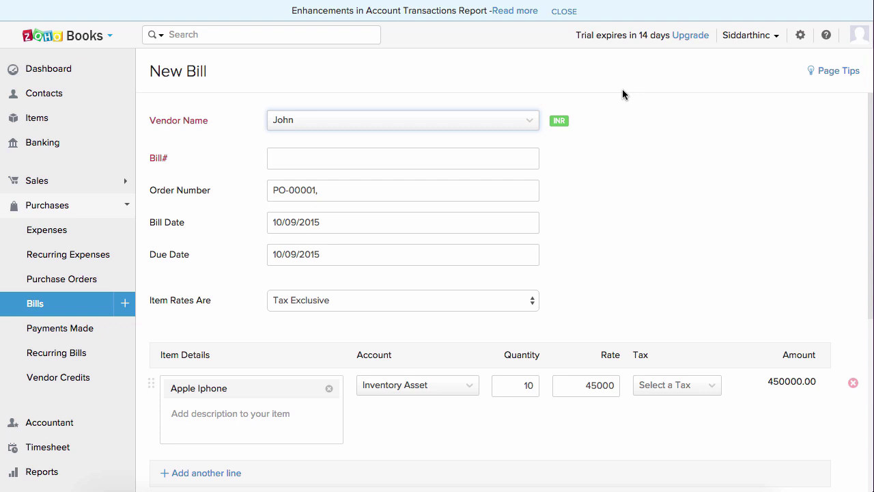
Give the new bill the Bill# inv2156 and save it
left_click(475, 157)
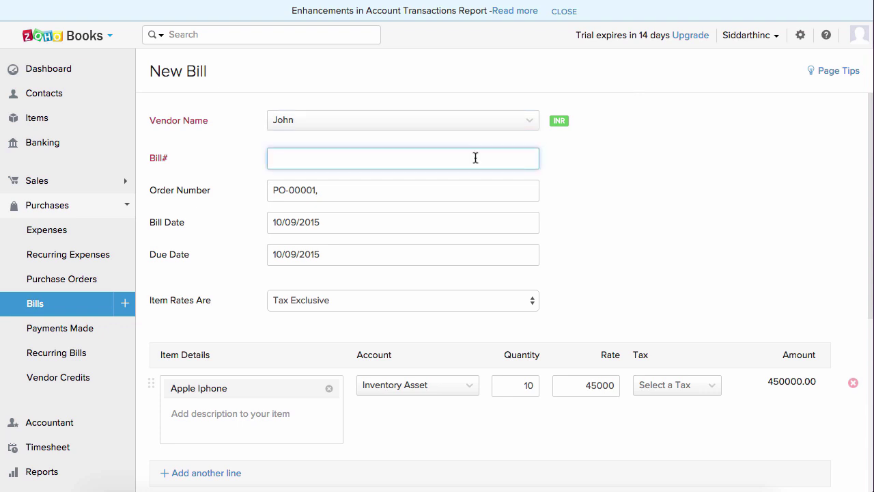
scroll(586, 264, "down", 5)
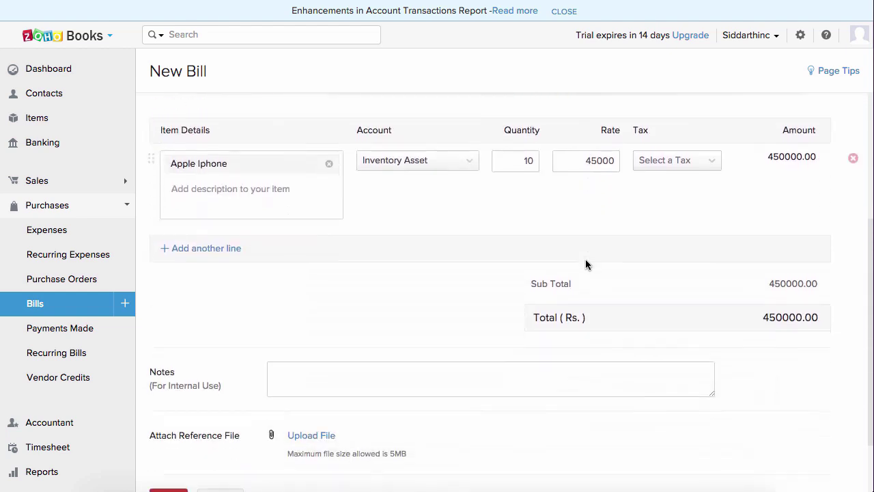
scroll(585, 264, "up", 5)
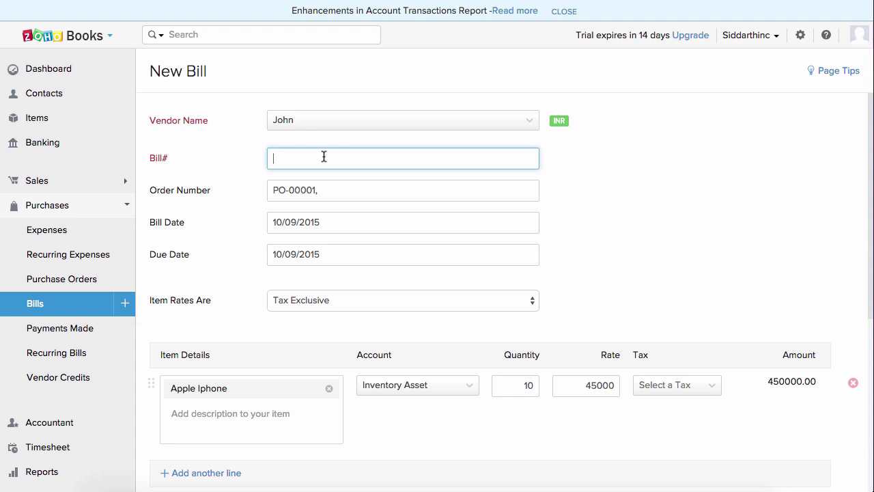
type("inv21")
type("58")
scroll(505, 294, "down", 4)
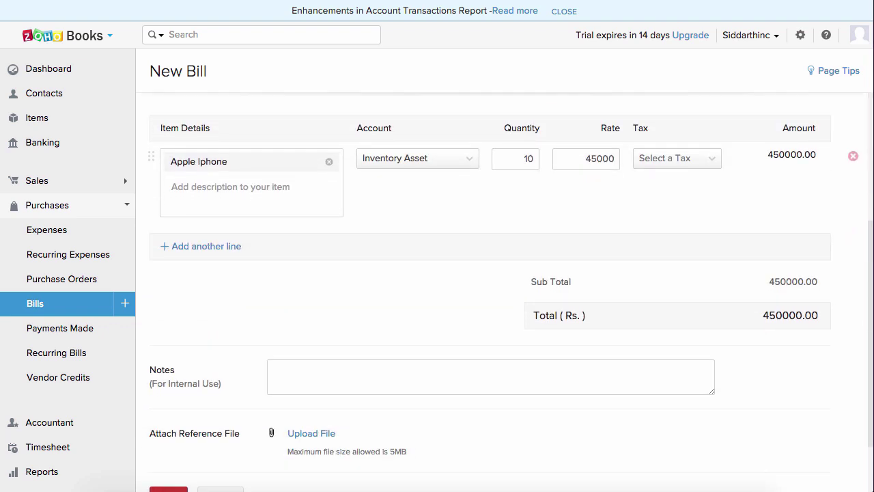
scroll(505, 293, "down", 2)
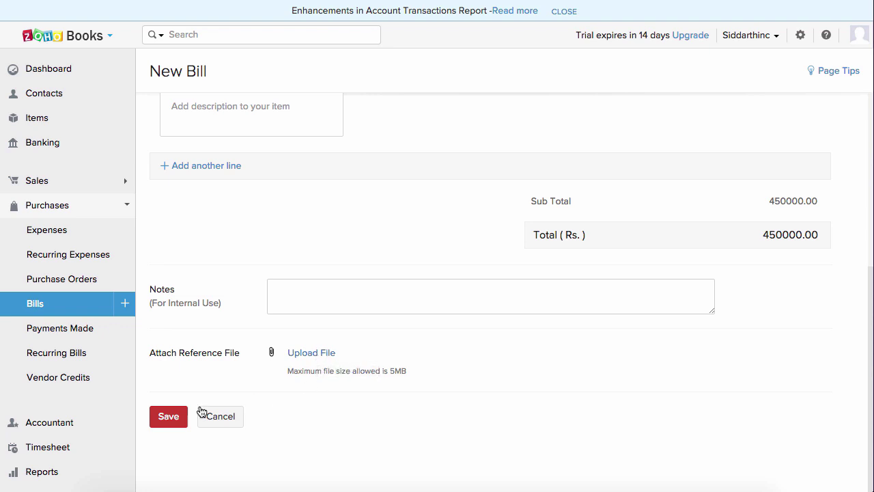
left_click(175, 416)
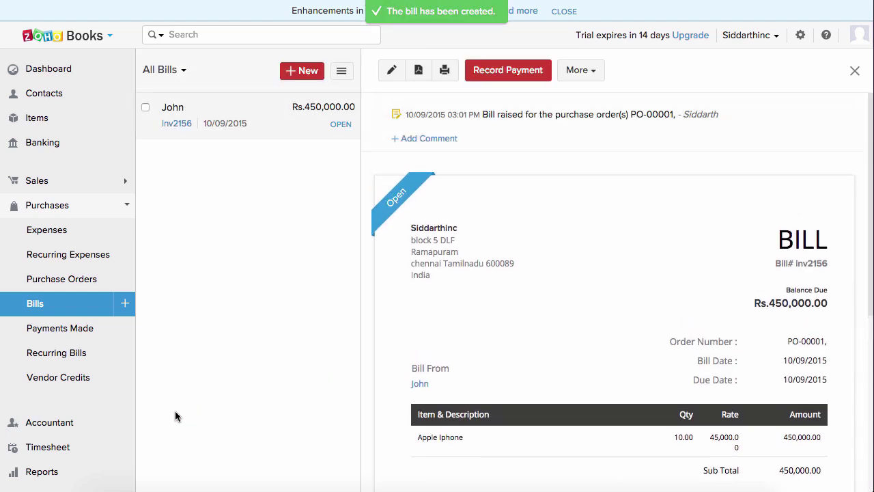
Look over bill inv2156 and its More actions menu, then close the menu
scroll(423, 324, "down", 3)
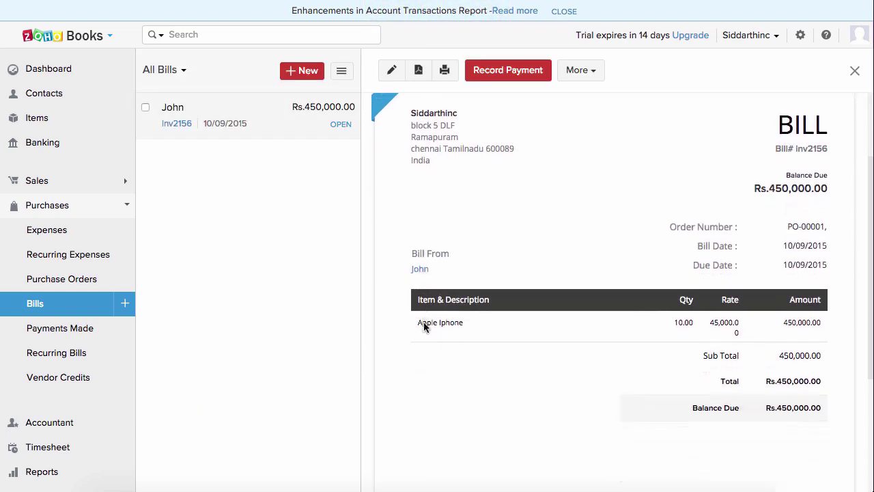
scroll(423, 326, "down", 5)
scroll(424, 326, "up", 8)
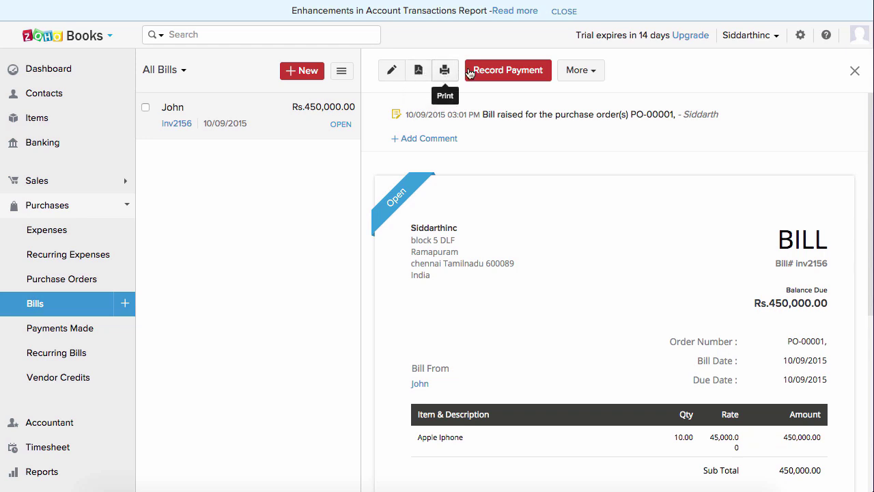
left_click(580, 71)
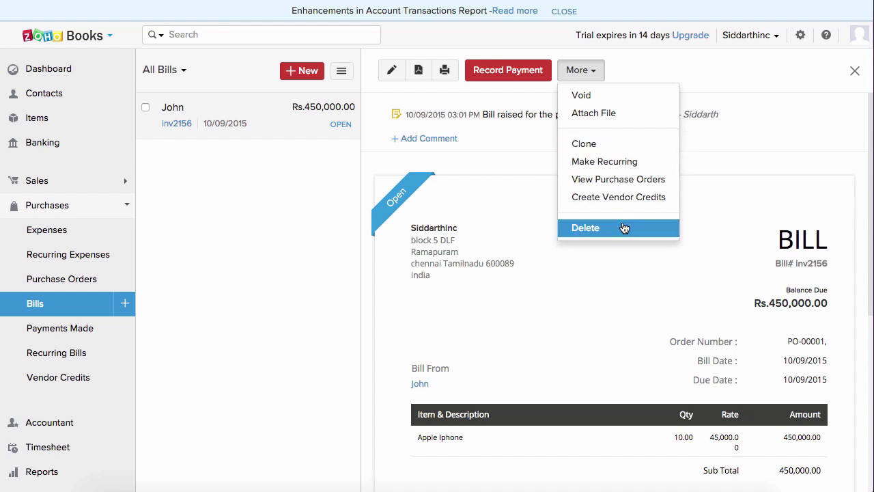
left_click(521, 106)
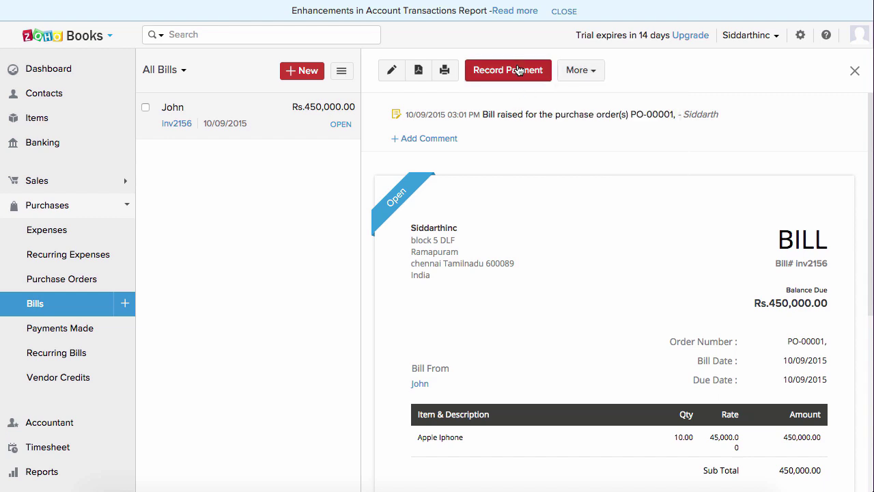
Start a payment for bill inv2156, setting the date and checking the payment modes
left_click(518, 69)
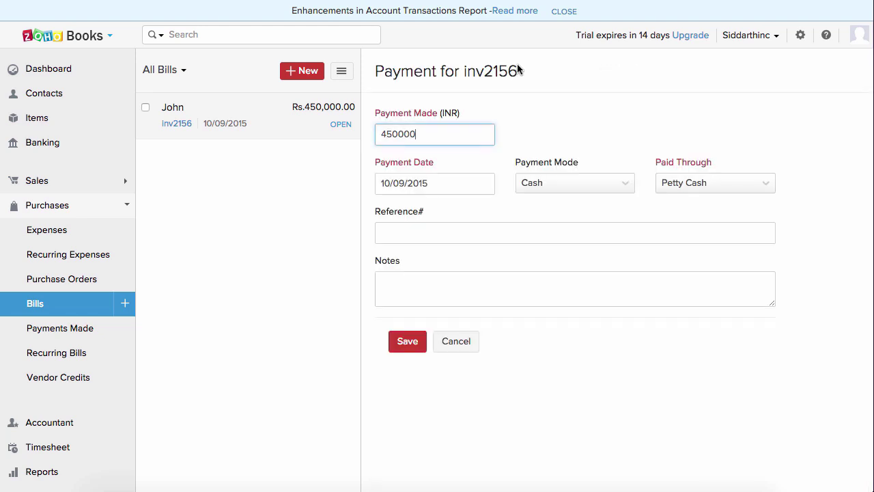
left_click(458, 179)
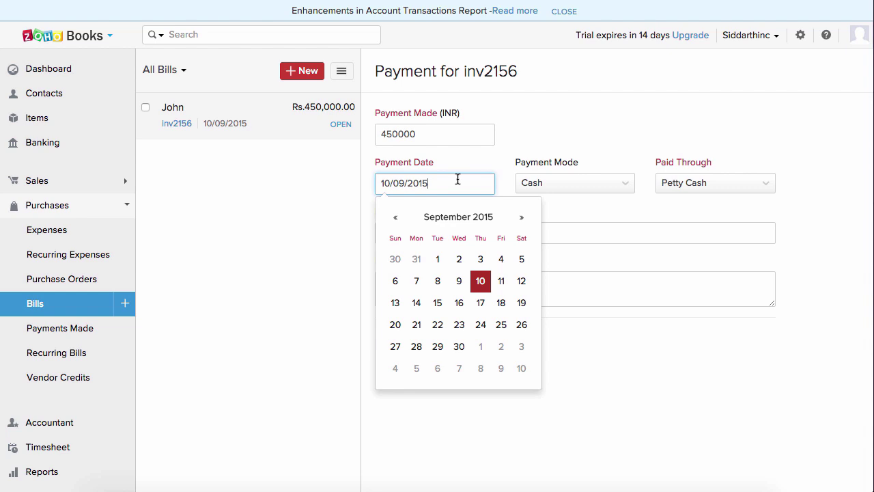
left_click(548, 173)
left_click(564, 181)
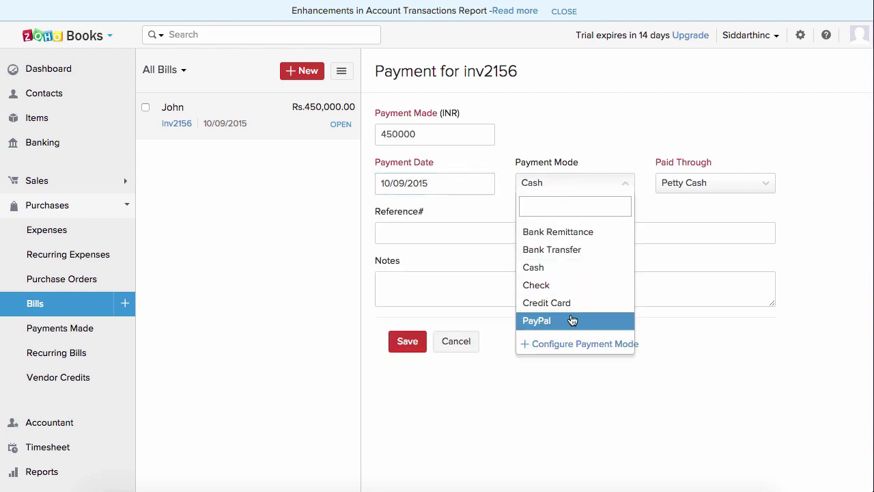
left_click(599, 345)
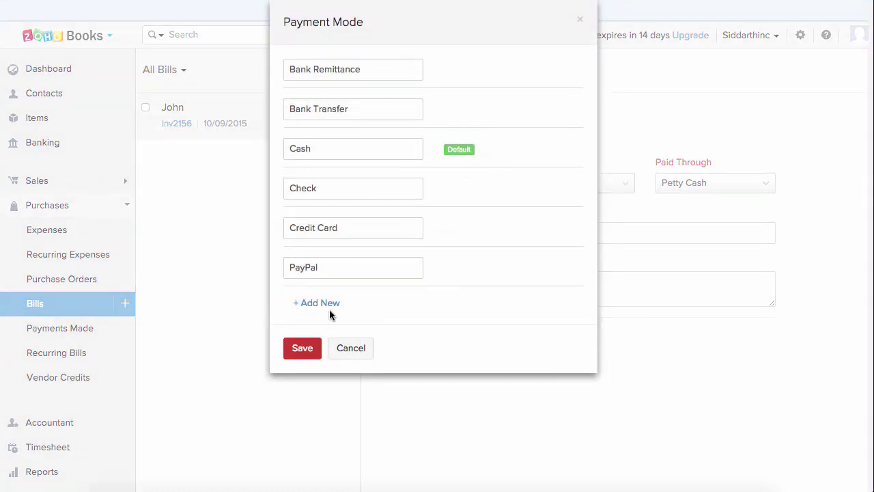
left_click(347, 350)
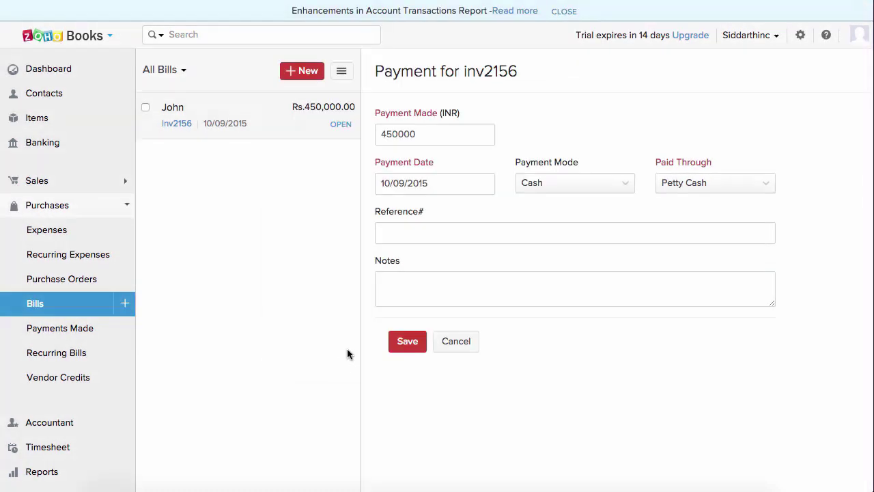
Save the Rs.450,000.00 Cash payment with Petty Cash as the paid-from account
left_click(692, 184)
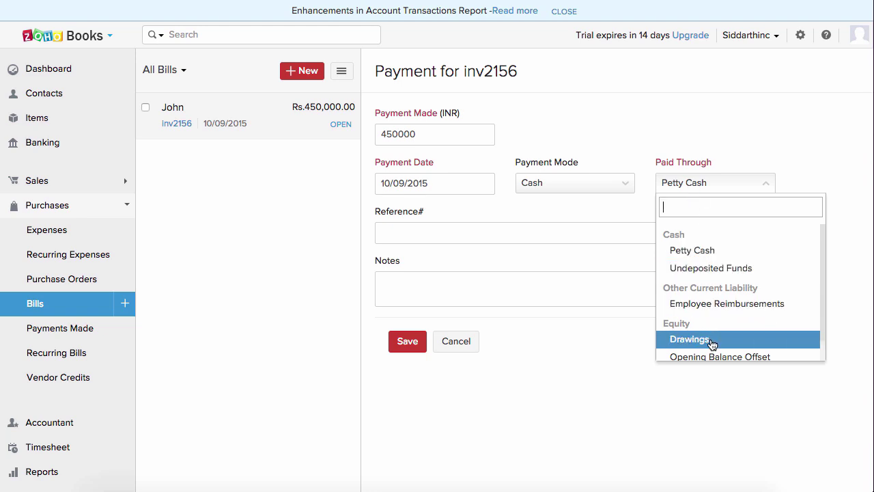
scroll(713, 343, "down", 1)
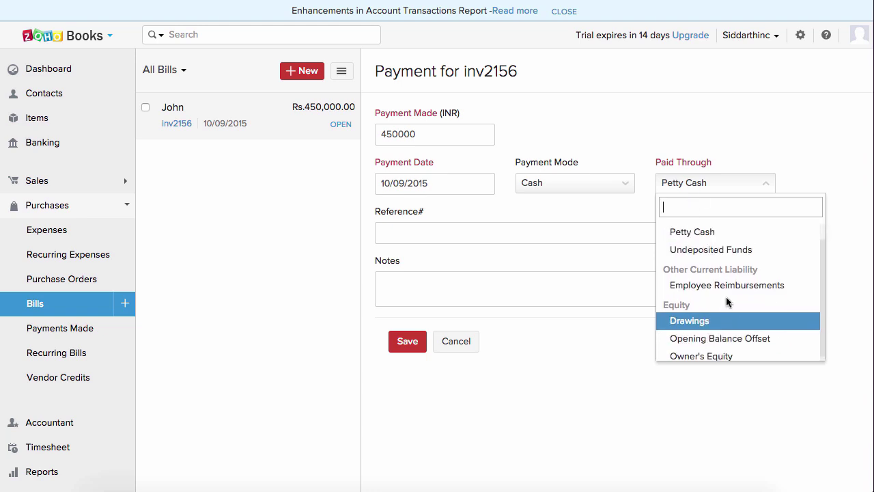
scroll(726, 302, "up", 1)
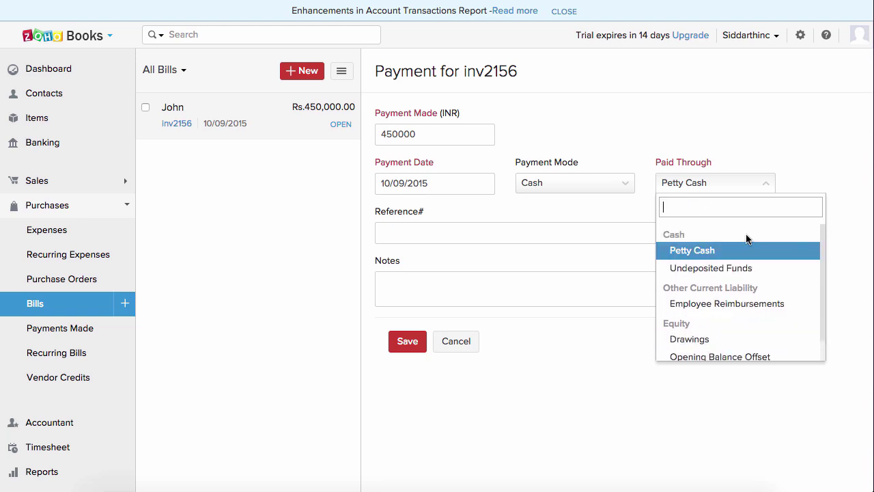
left_click(473, 240)
left_click(482, 283)
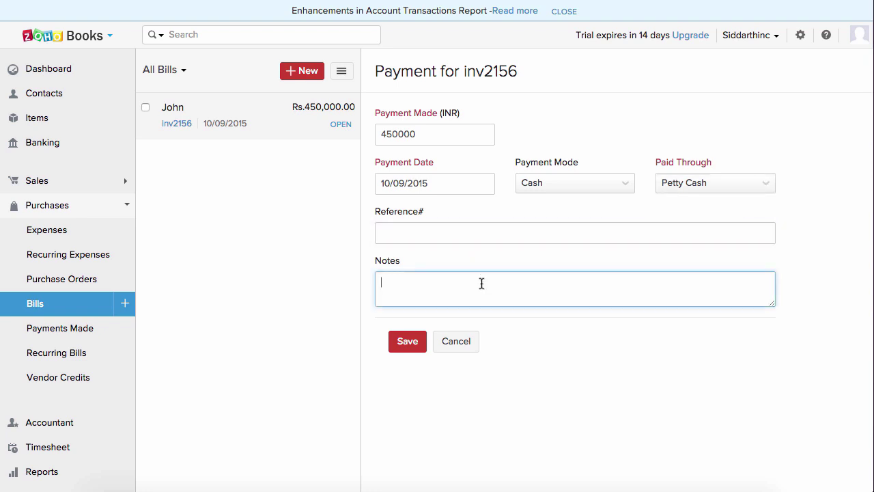
left_click(413, 344)
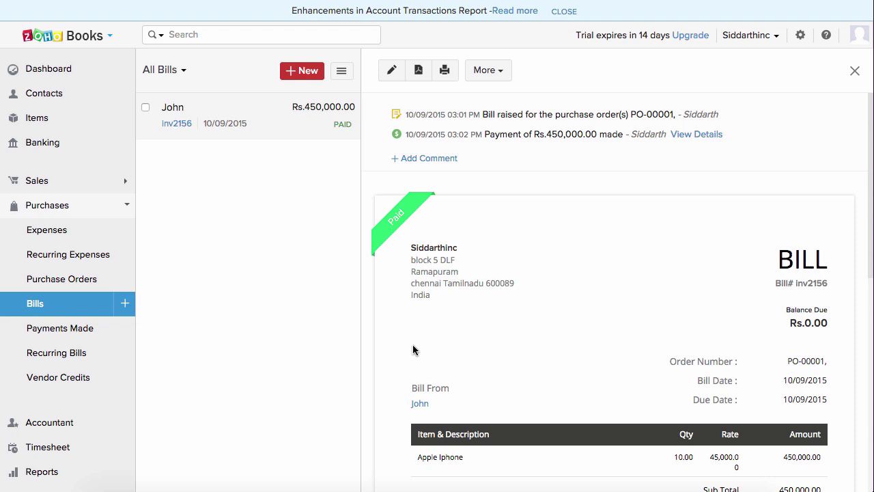
Check the Apple Iphone item line on the paid bill
scroll(412, 344, "down", 2)
left_click_drag(419, 327, 469, 326)
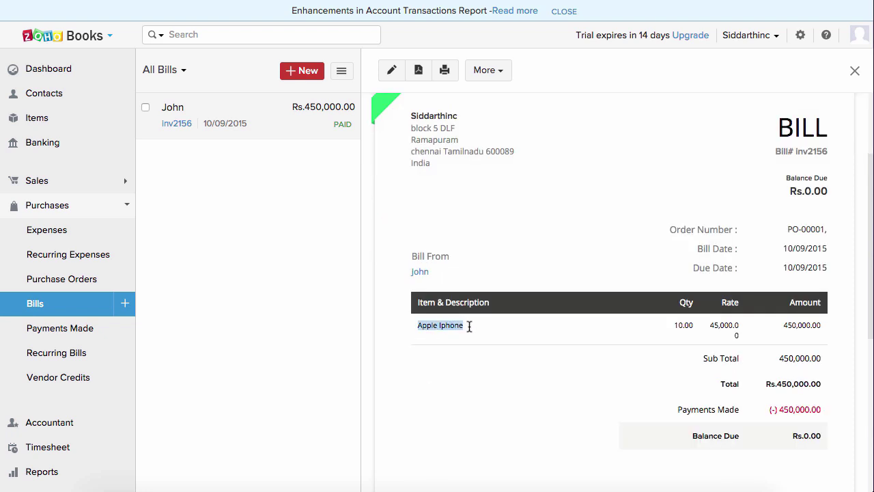
left_click(484, 348)
View the Inventory Summary and FIFO Cost Lot Tracking reports for Apple Iphone, then go back
left_click(81, 471)
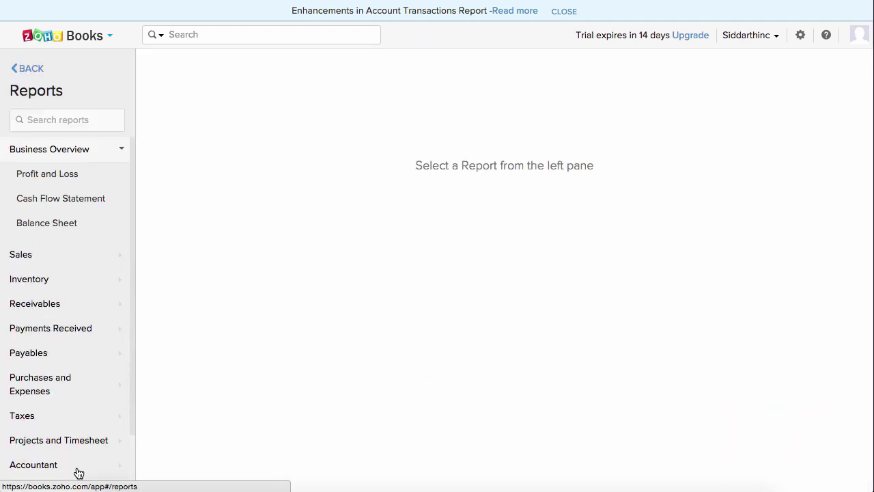
left_click(79, 285)
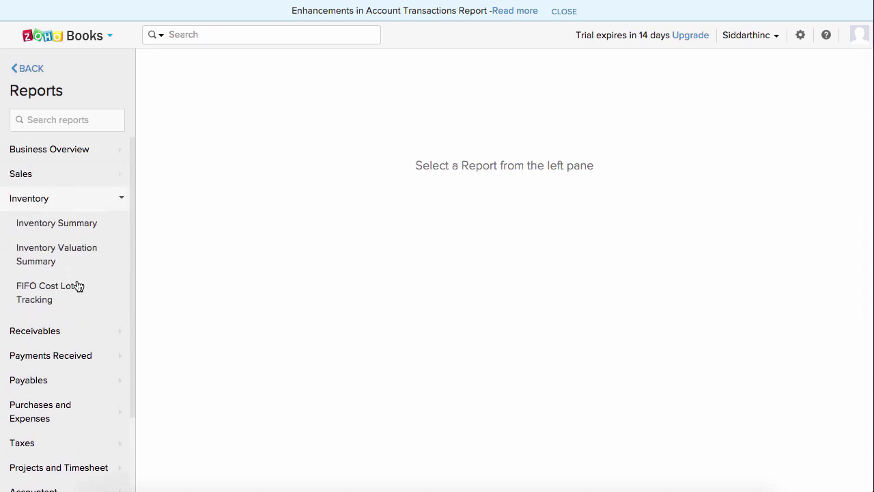
left_click(80, 236)
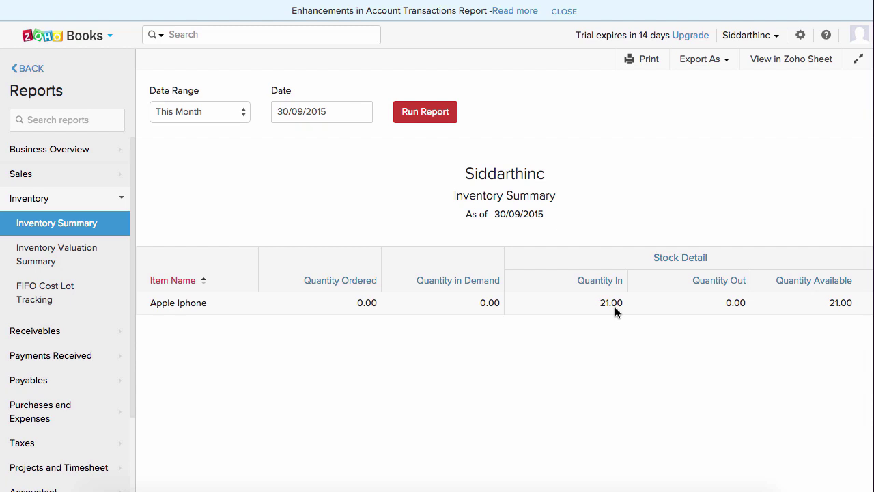
left_click(75, 289)
scroll(242, 369, "down", 1)
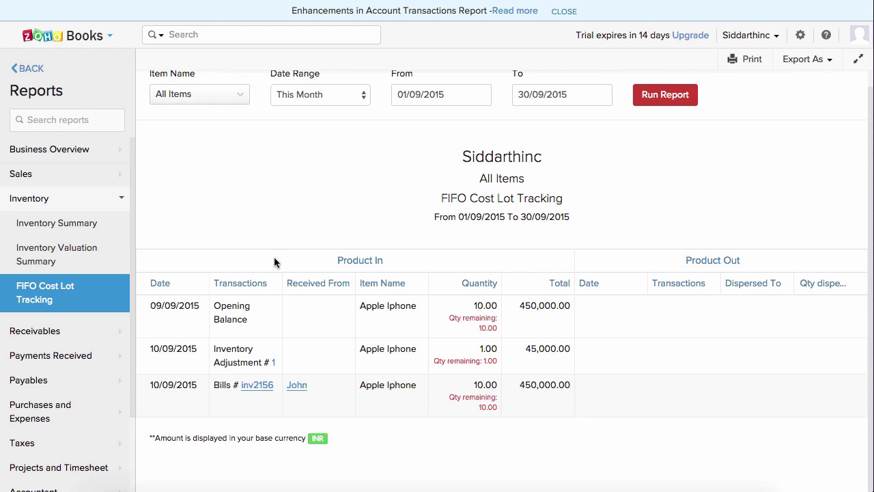
left_click(24, 70)
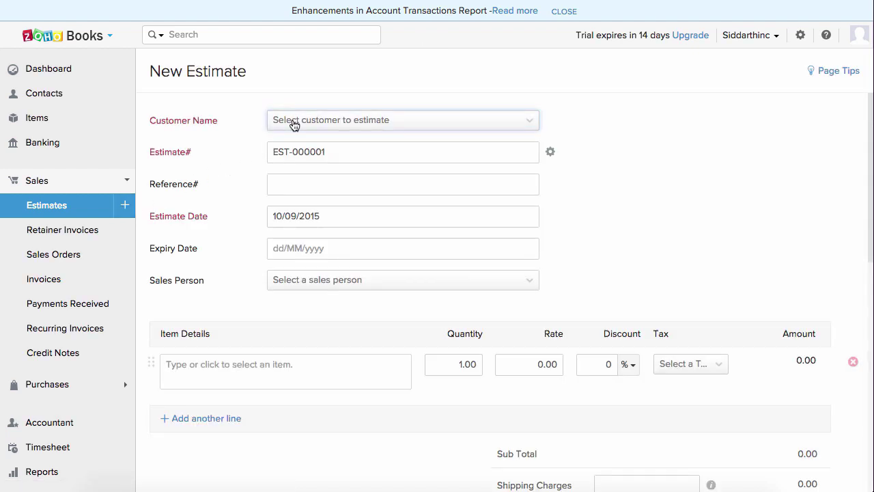
Choose the estimate's customer, leaving the estimate numbering settings unchanged
left_click(294, 123)
left_click(293, 170)
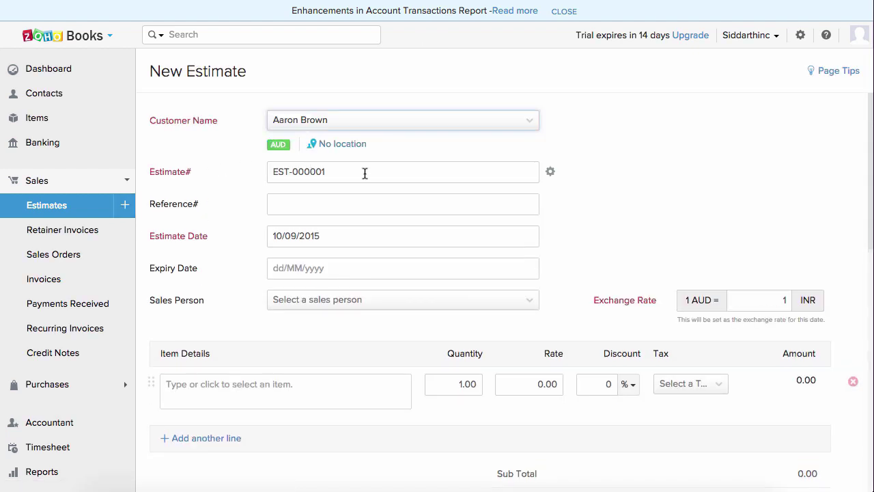
left_click(549, 171)
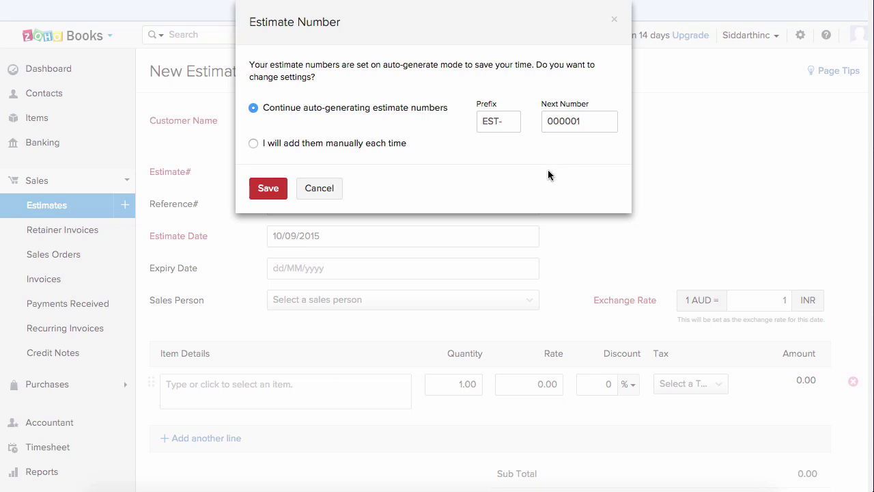
key("Escape")
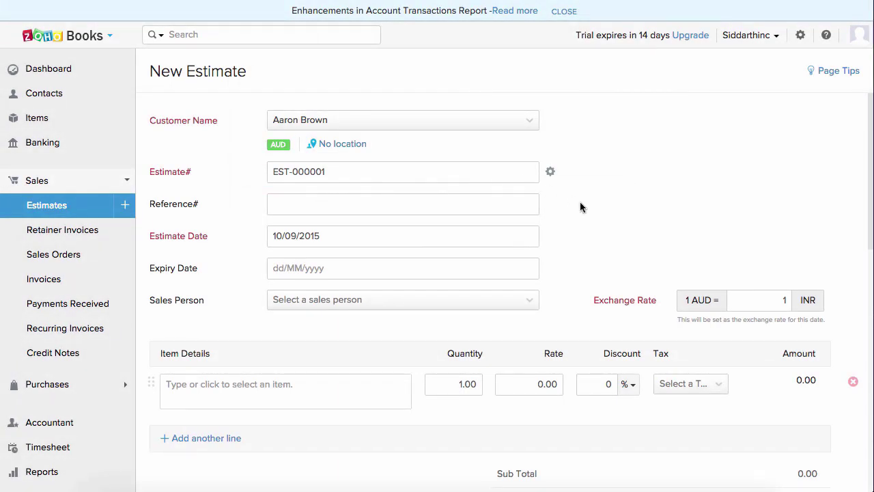
scroll(580, 201, "down", 1)
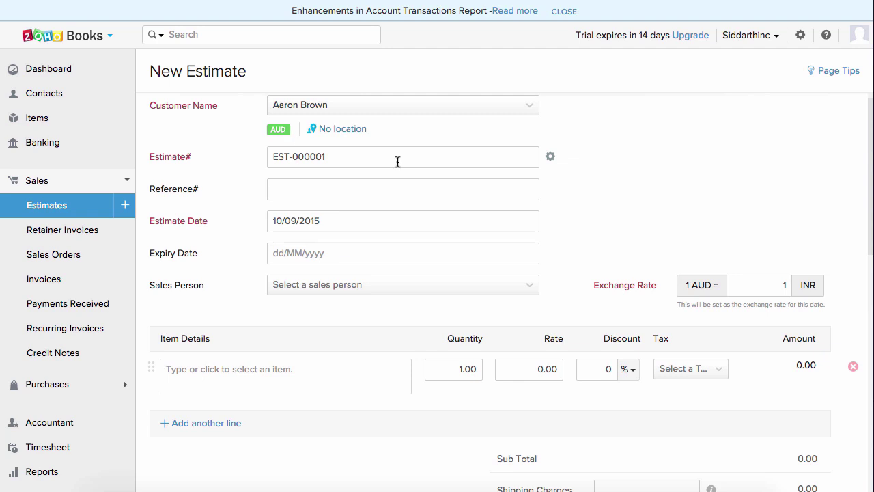
scroll(580, 225, "down", 1)
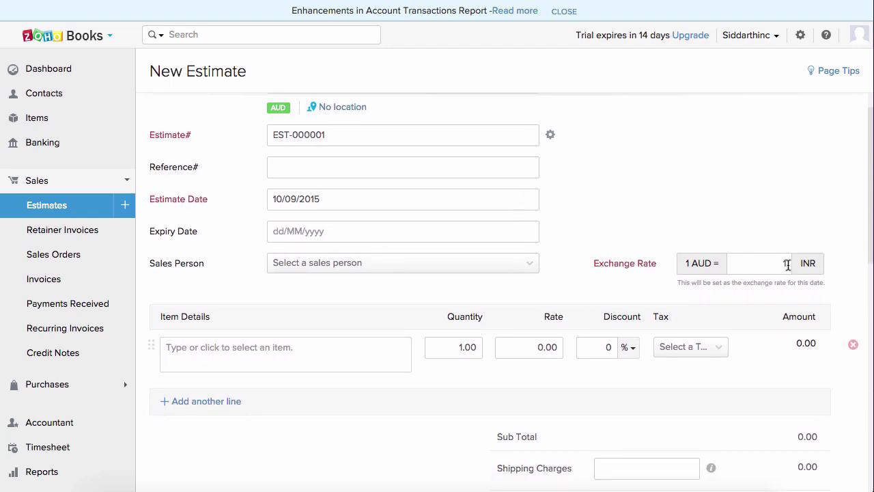
Set the exchange rate to 47.04 and the expiry date to 30/09/2015
left_click(788, 265)
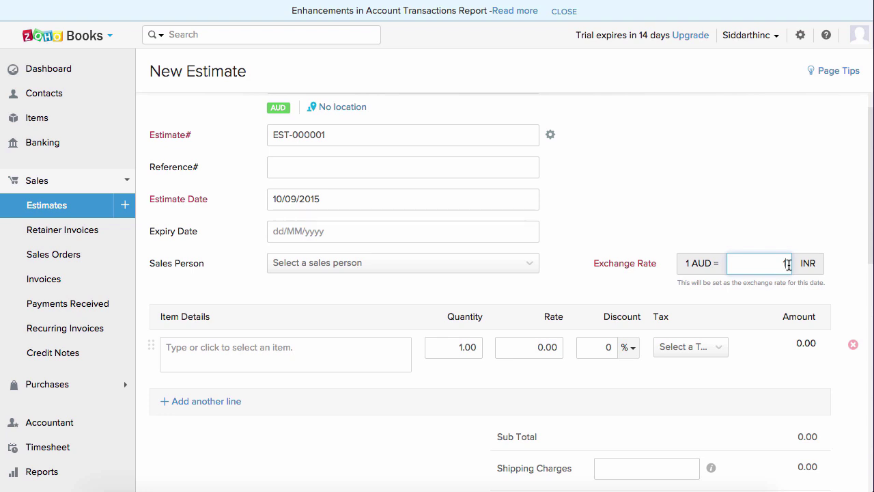
type("47.04")
left_click(413, 200)
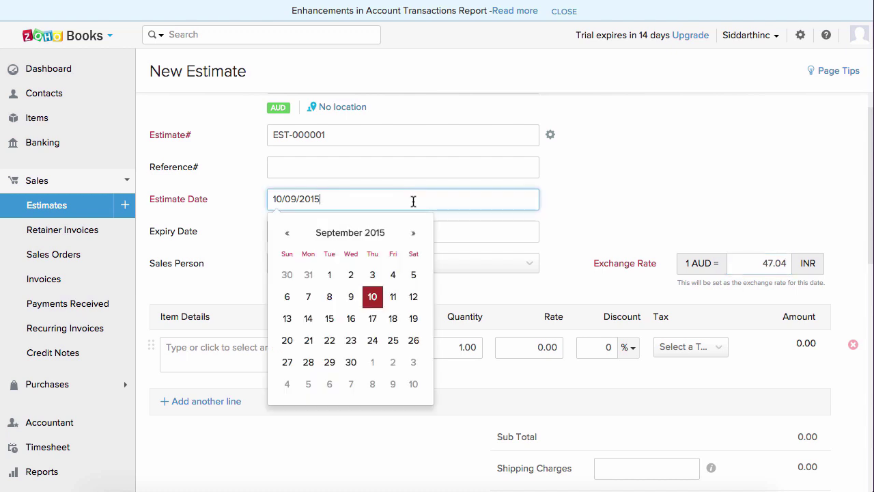
left_click(554, 215)
left_click(471, 231)
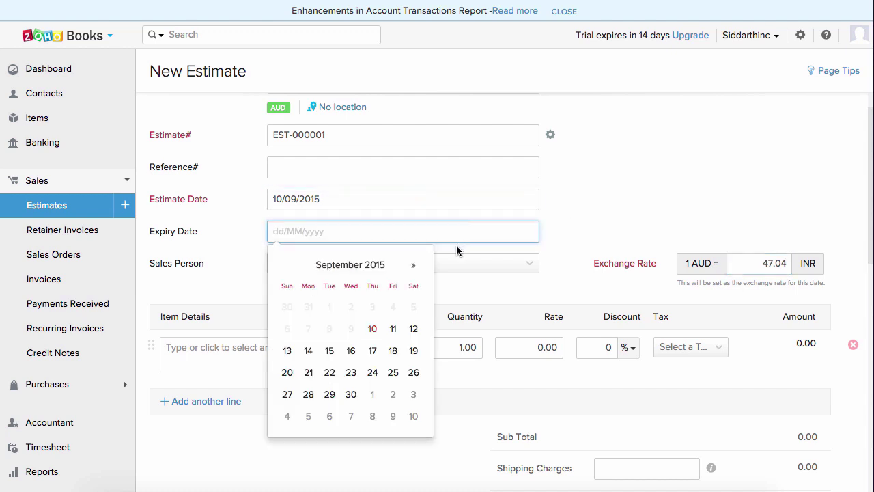
left_click(351, 394)
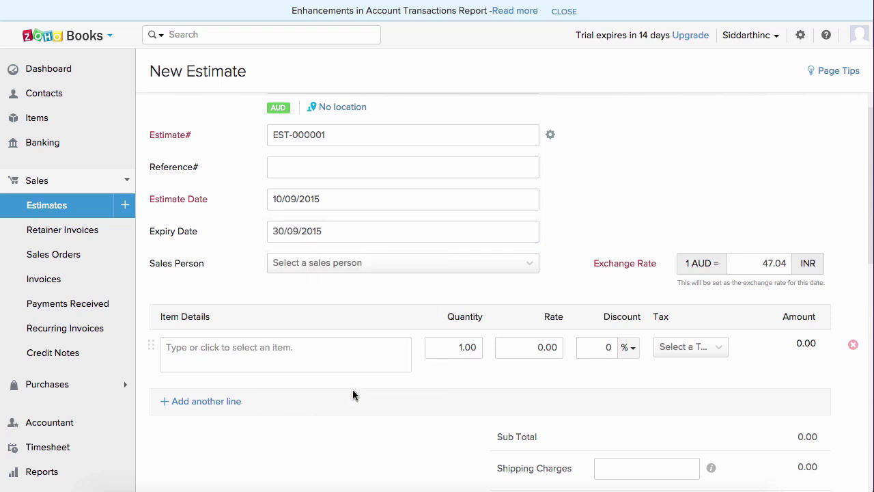
left_click(353, 270)
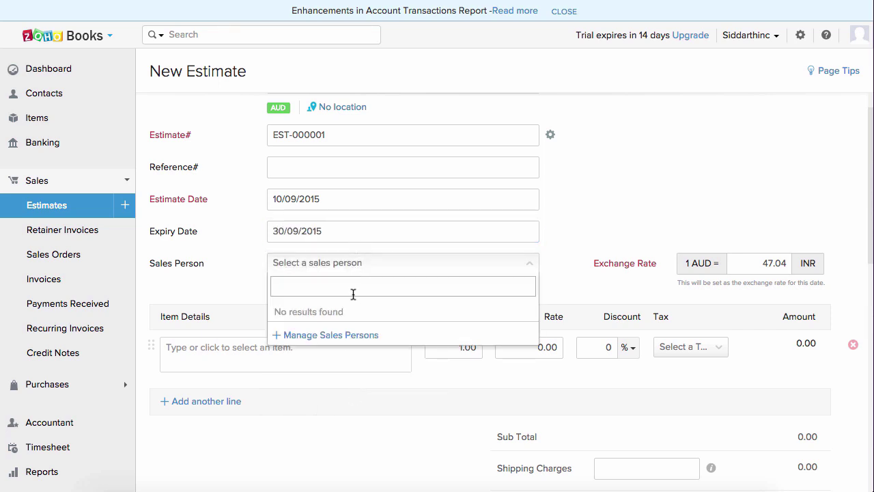
Add two new sales persons through Manage Sales Persons with Save And Select
left_click(356, 336)
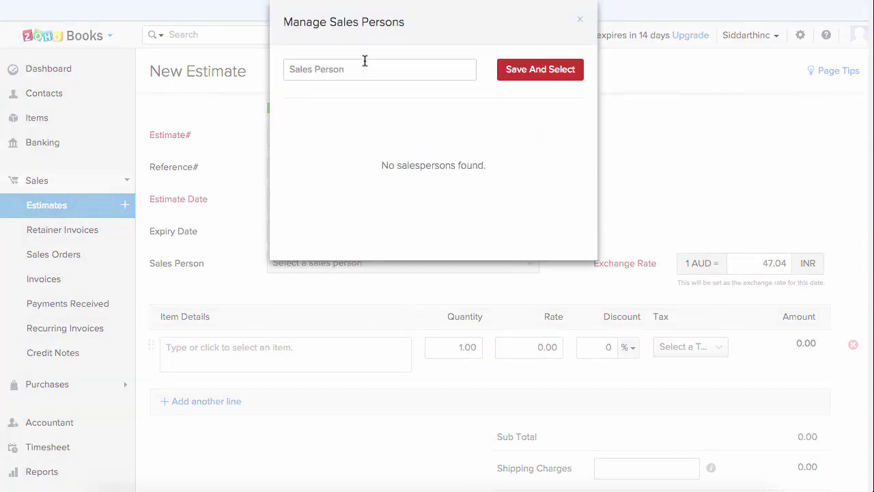
left_click(362, 67)
type("Muthu")
left_click(531, 69)
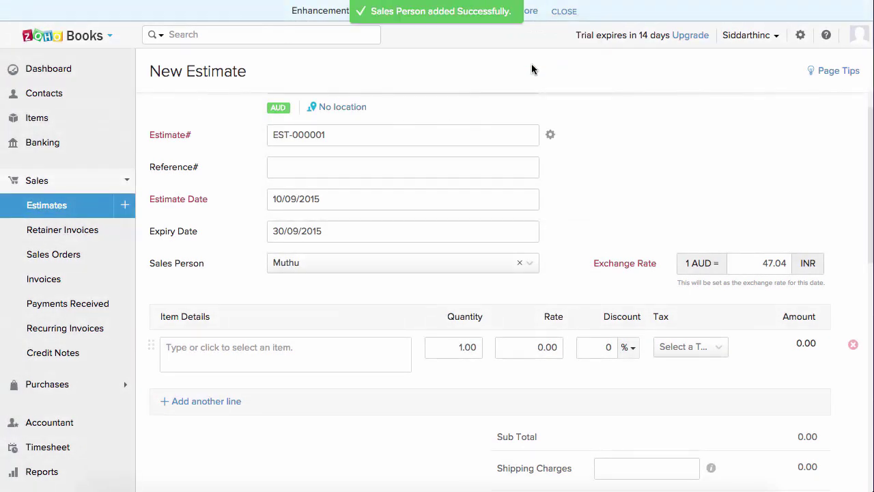
left_click(511, 264)
left_click(361, 335)
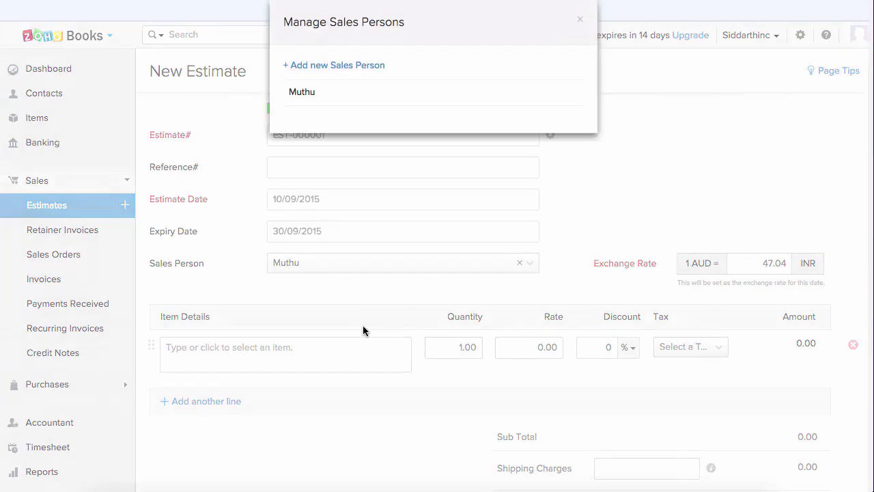
left_click(353, 64)
left_click(353, 68)
type("Peter")
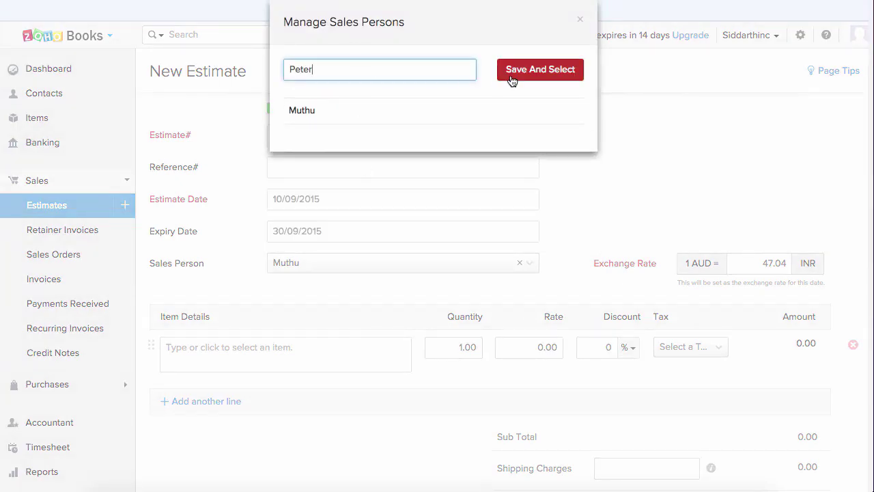
left_click(521, 72)
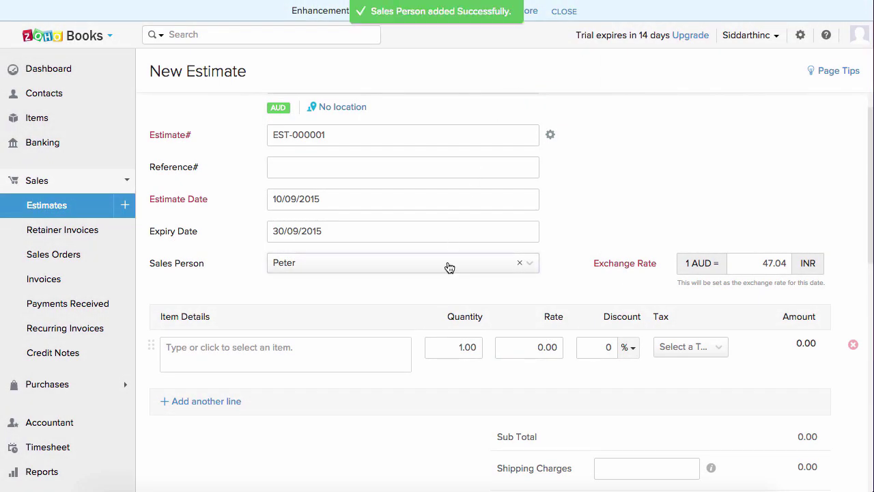
Assign the first new sales person and add an Apple Iphone line item
left_click(447, 266)
left_click(437, 310)
scroll(571, 251, "down", 3)
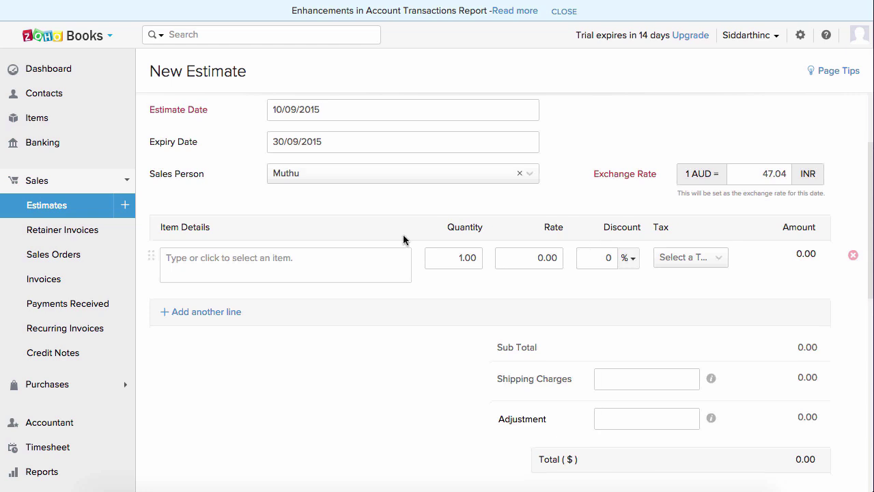
left_click(303, 267)
left_click(295, 291)
Set the Apple Iphone line to quantity 10, a $60 discount and Sales Tax [5.6%]
left_click(456, 258)
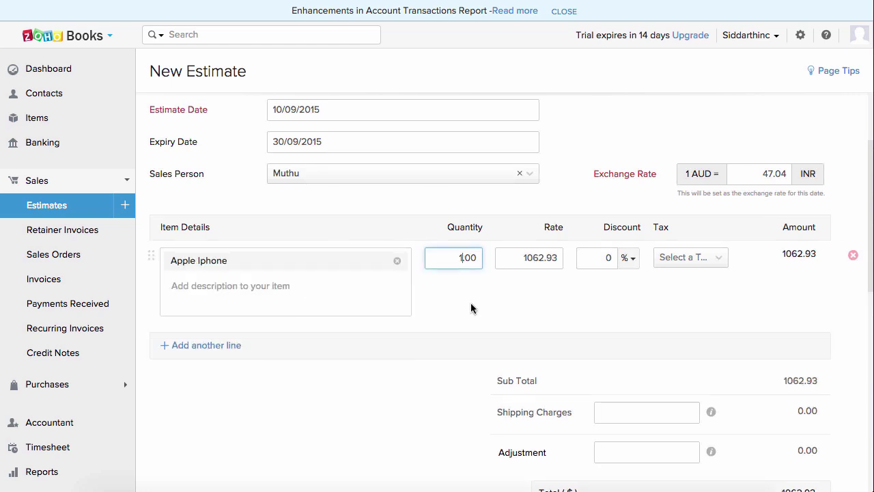
type("0")
left_click(521, 297)
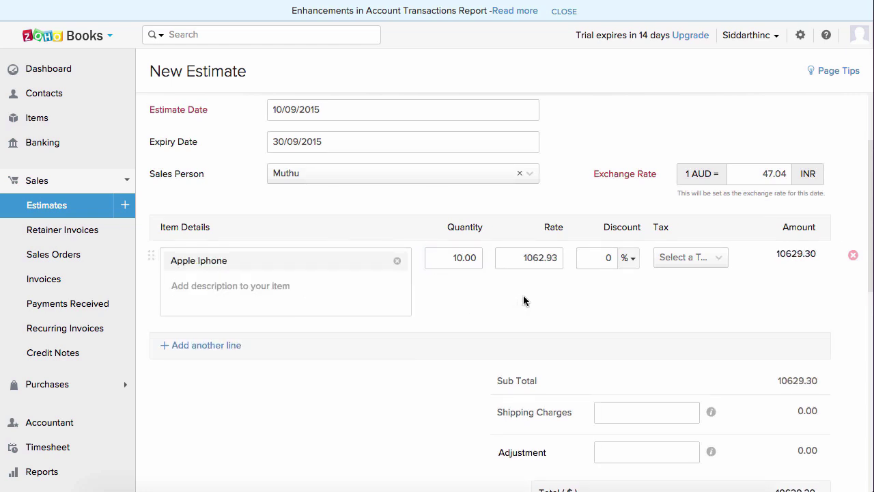
left_click(629, 260)
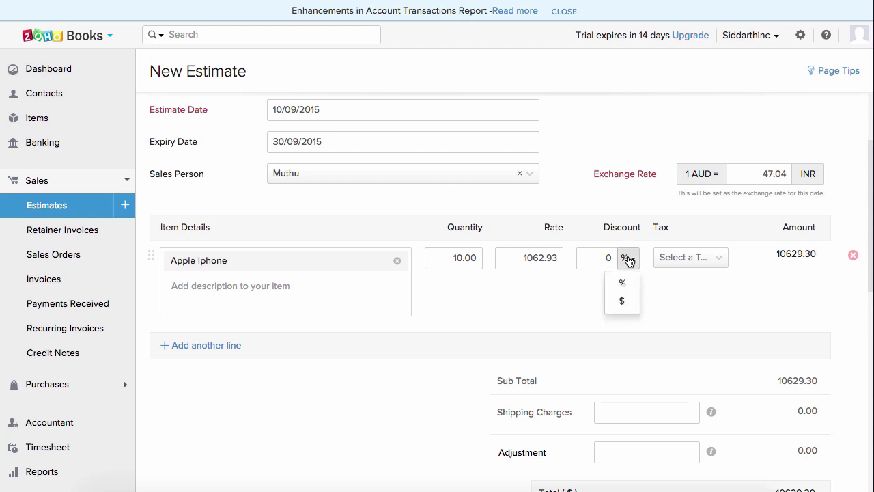
left_click(621, 301)
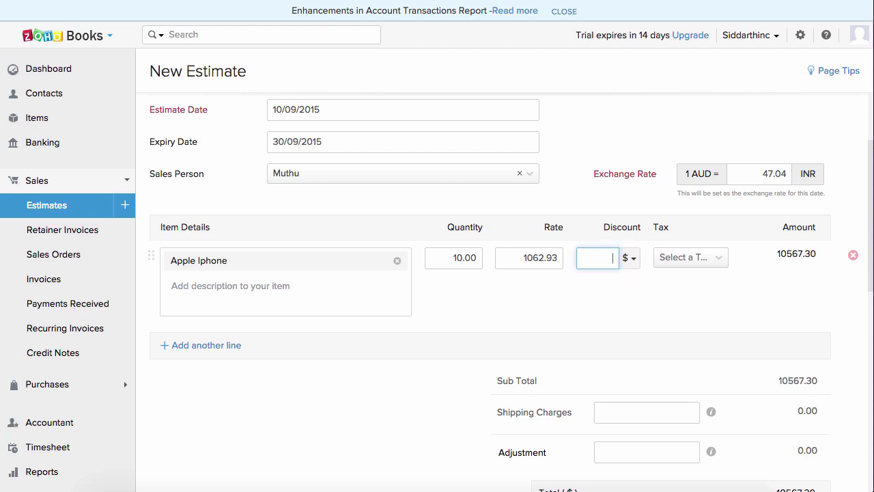
type("60")
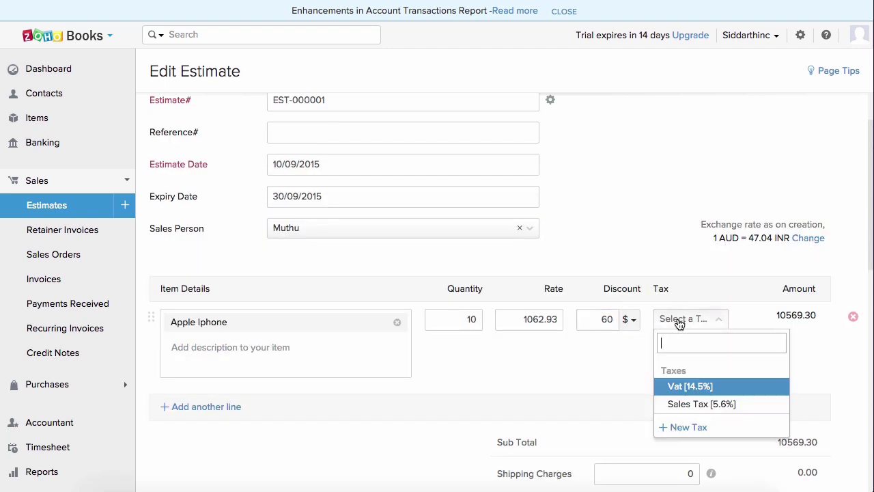
left_click(696, 404)
Add another item line and check the Sales Tax [5.6%] total
scroll(649, 369, "down", 3)
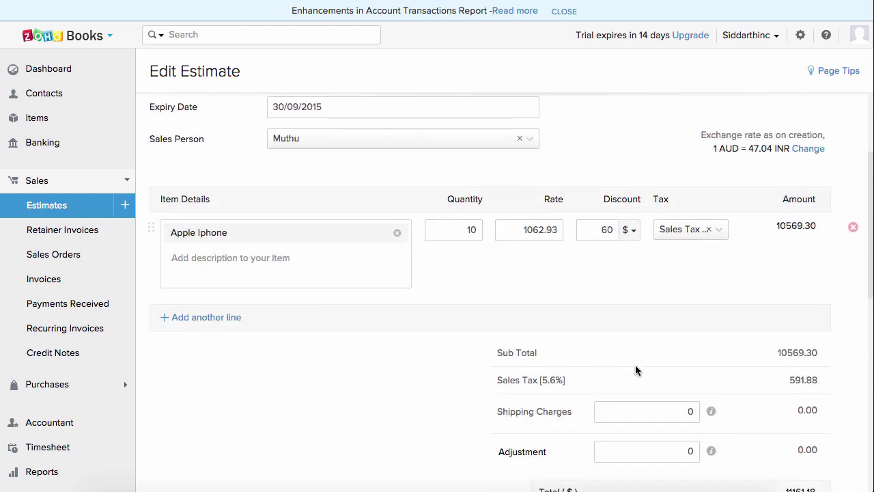
left_click(214, 318)
left_click(219, 319)
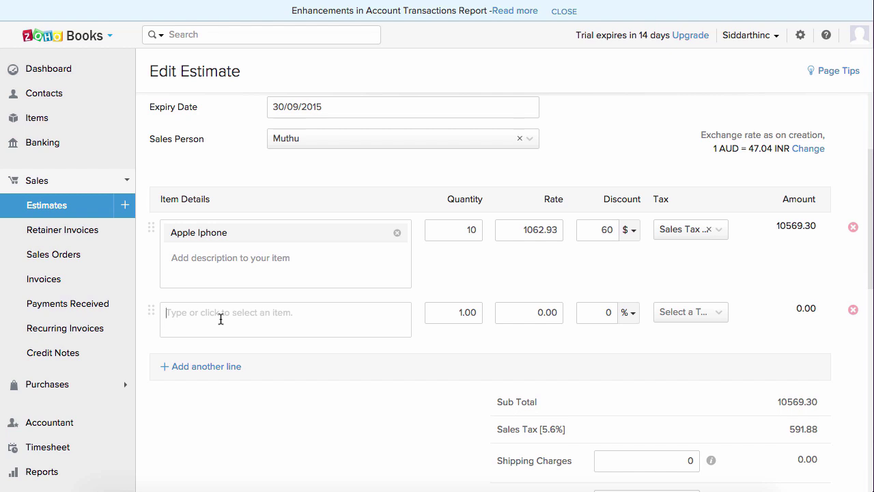
scroll(428, 372, "down", 2)
left_click_drag(496, 284, 572, 279)
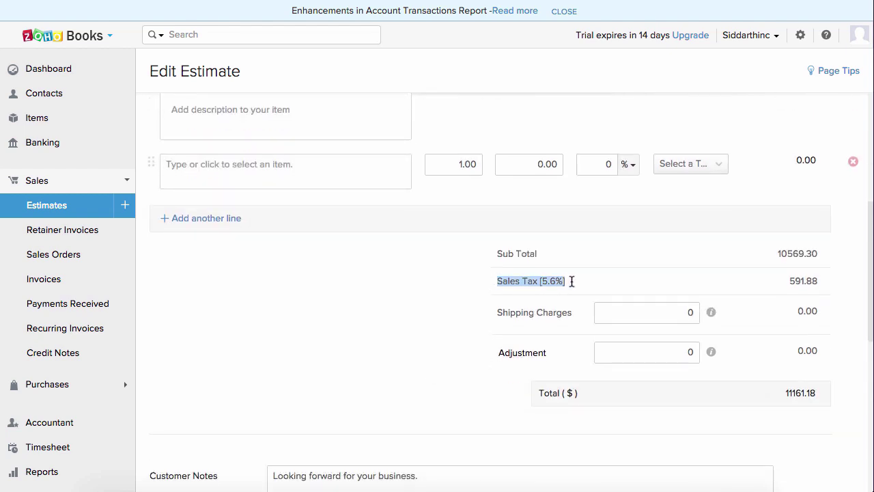
Enter a -0.18 adjustment, leaving shipping at 0, so the total reads 11161.00
left_click(839, 282)
left_click(685, 311)
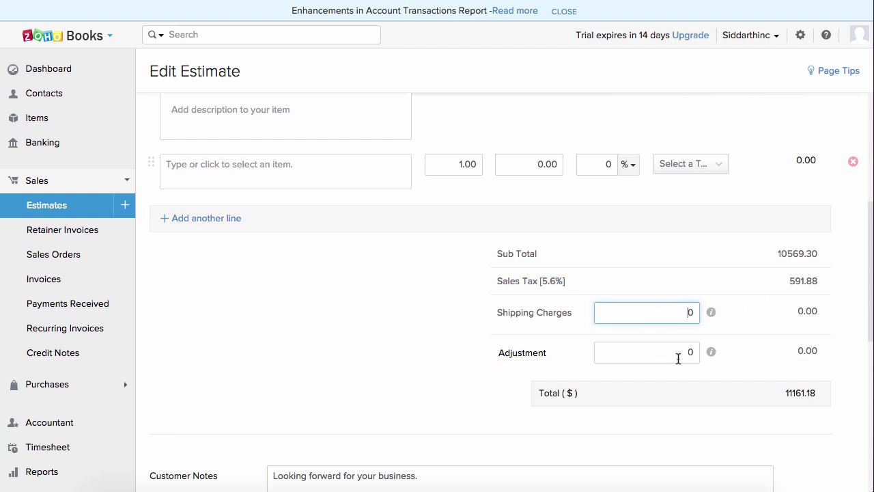
left_click(678, 359)
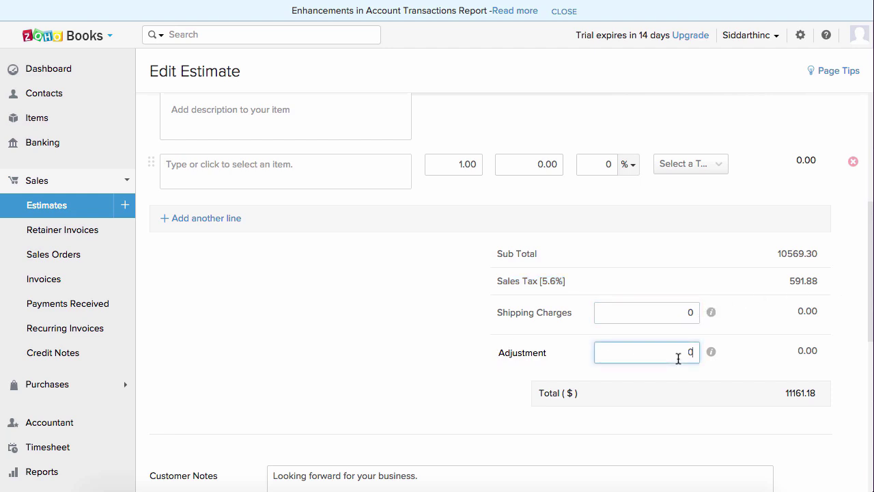
left_click(547, 352)
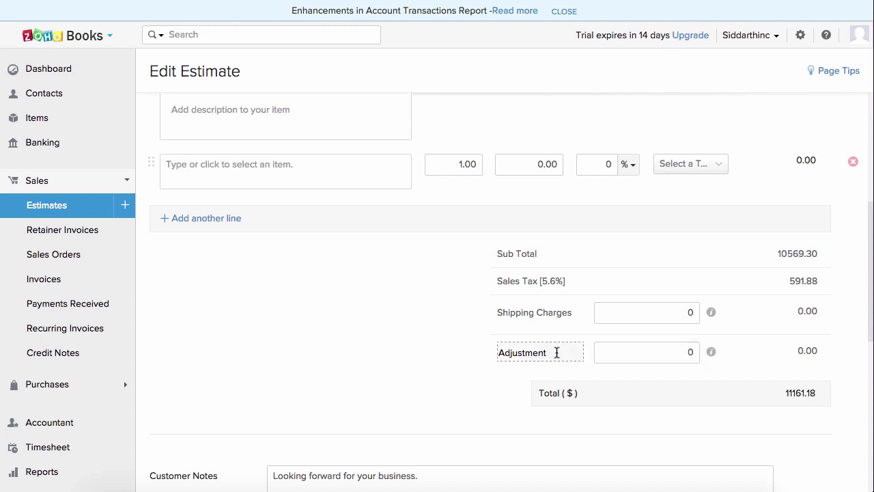
left_click(686, 351)
type("-0.18")
left_click(680, 380)
scroll(748, 403, "down", 2)
left_click_drag(538, 334, 587, 335)
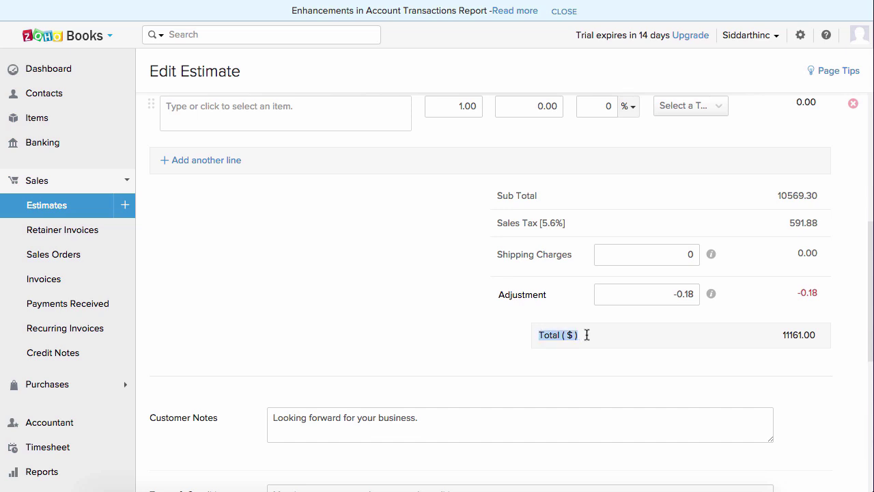
scroll(496, 239, "down", 5)
Review the estimate's customer notes and terms and conditions fields
left_click(478, 267)
scroll(508, 282, "down", 1)
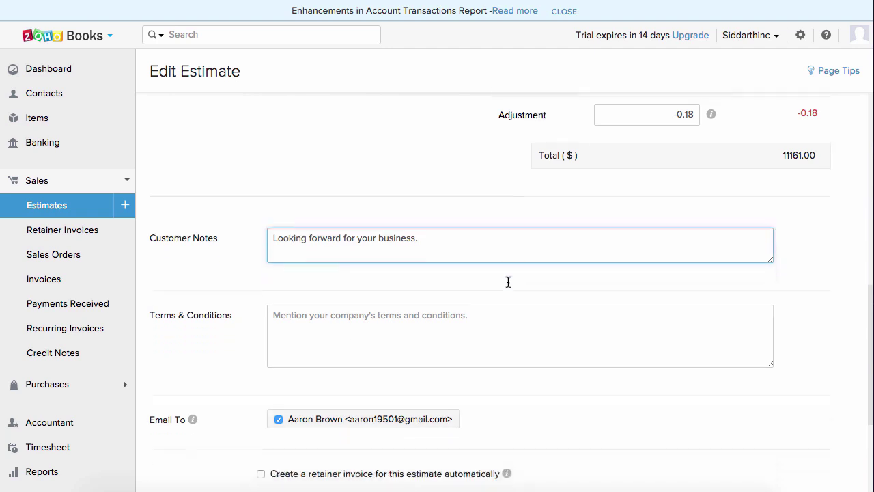
scroll(508, 282, "down", 1)
left_click(472, 285)
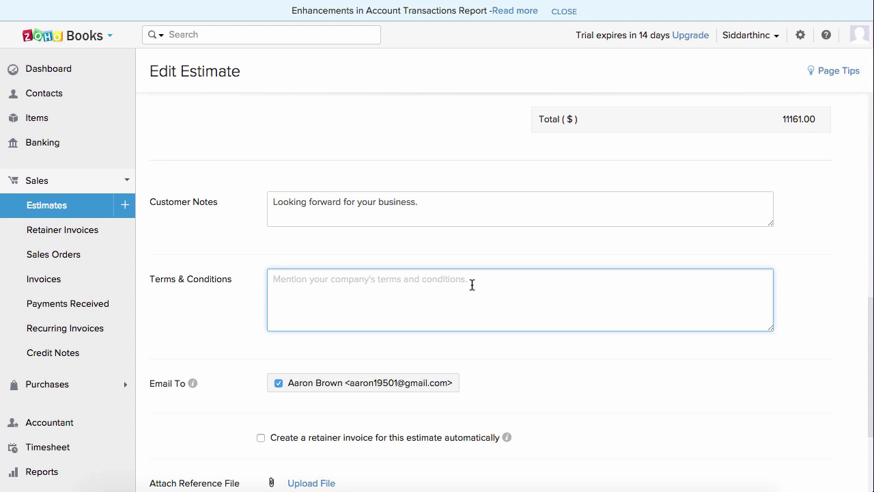
scroll(472, 284, "down", 4)
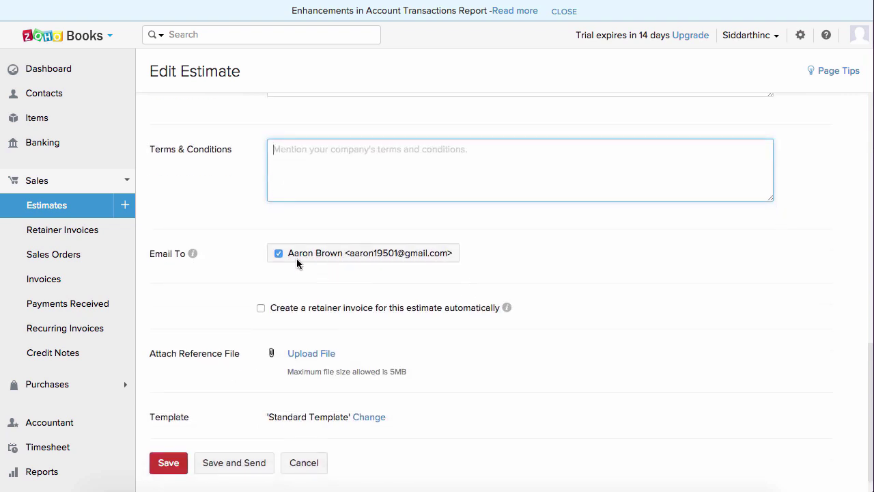
scroll(430, 275, "down", 1)
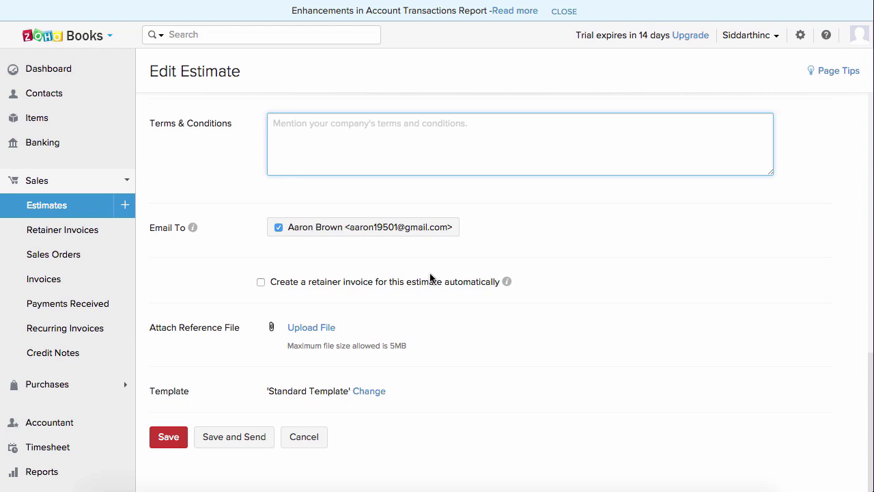
Enable automatic retainer invoice creation with 10 percent to be collected
left_click(260, 282)
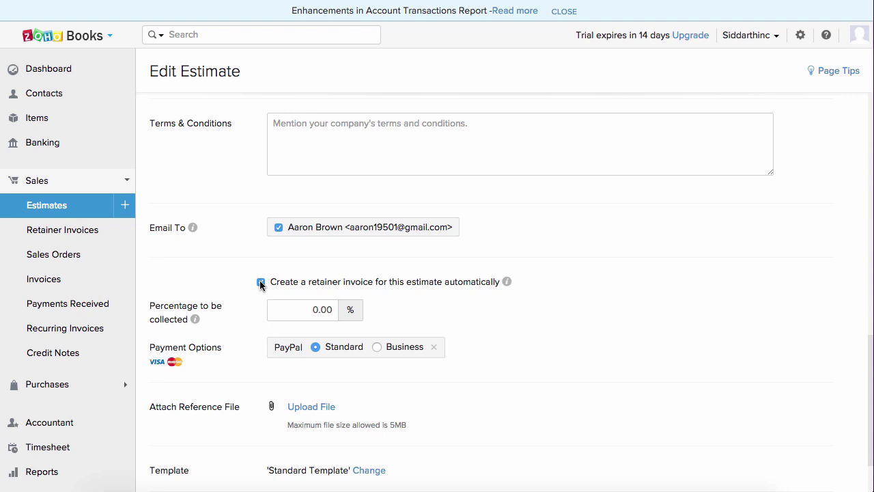
left_click(318, 311)
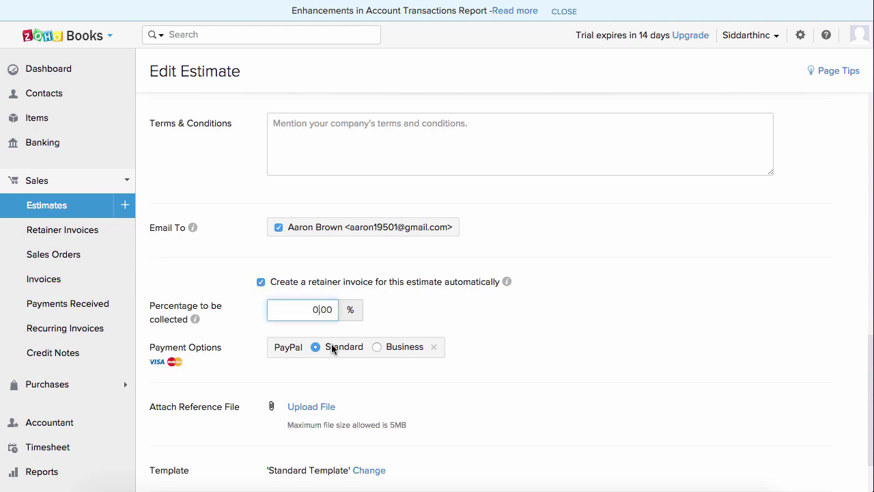
type("10")
left_click(414, 314)
scroll(428, 320, "down", 1)
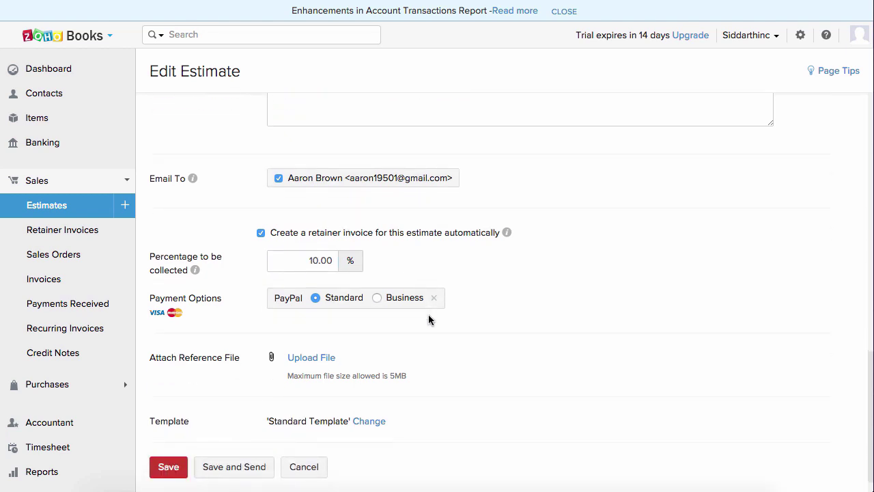
scroll(444, 311, "down", 1)
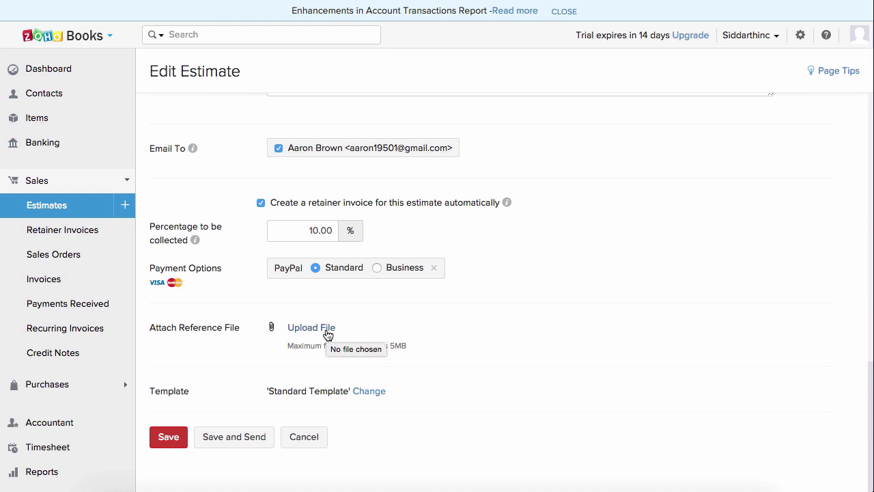
left_click(369, 393)
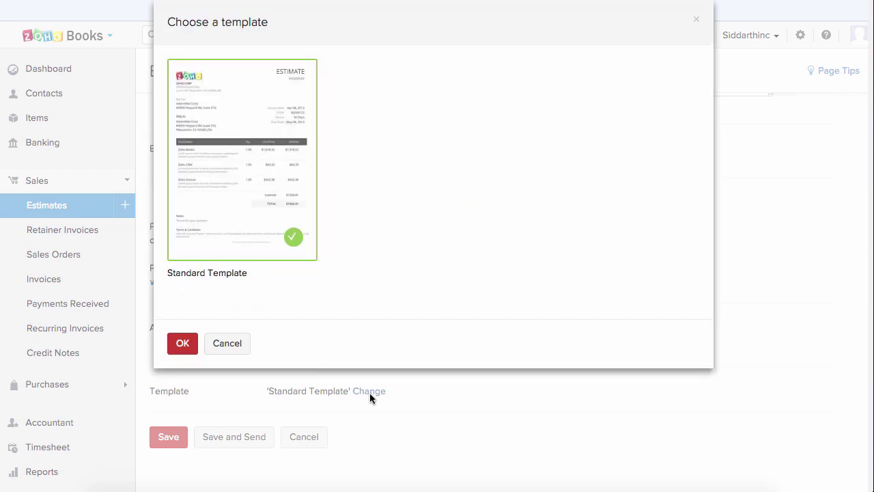
left_click(187, 341)
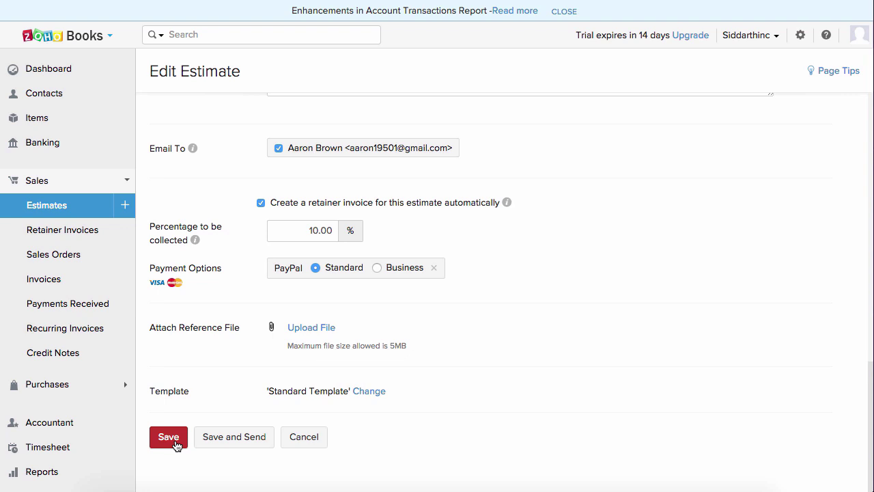
Save EST-000001 and check the 'awaiting your approval' email and attached PDF
left_click(212, 441)
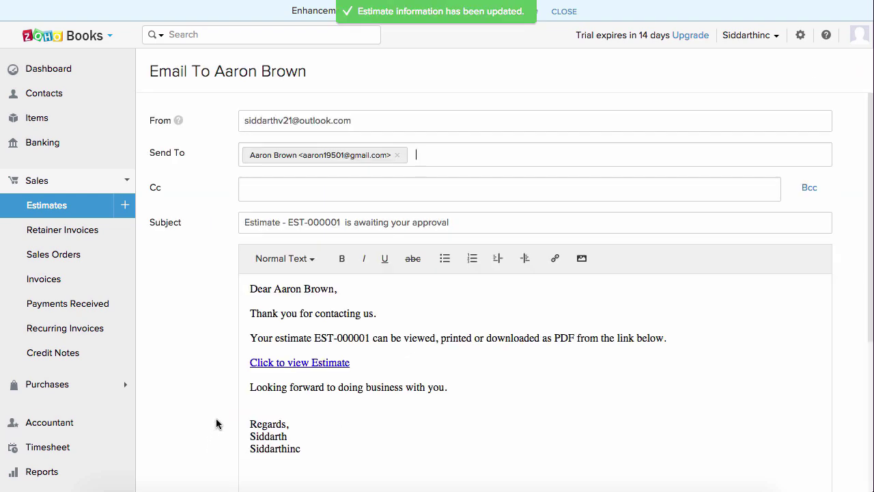
scroll(415, 347, "down", 3)
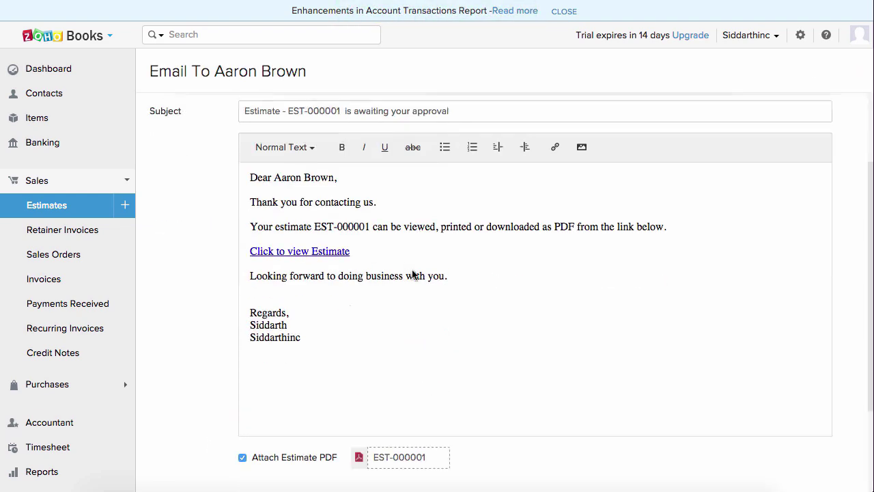
scroll(446, 307, "down", 1)
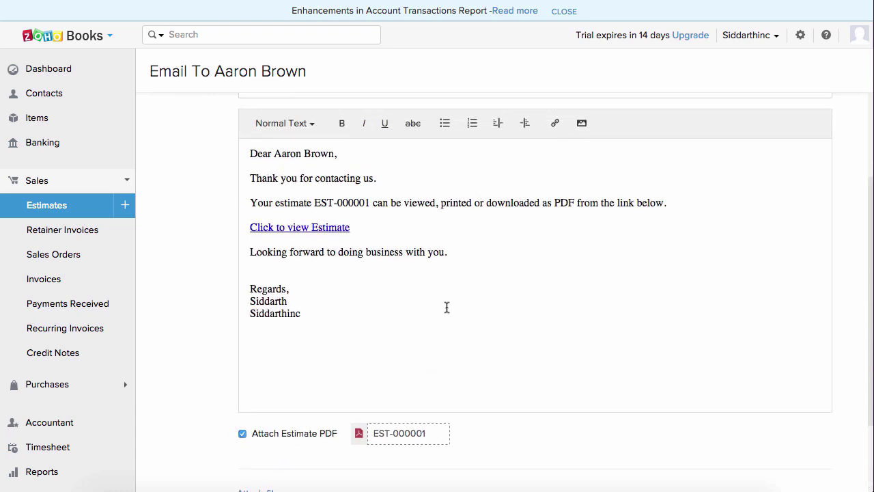
scroll(447, 307, "down", 2)
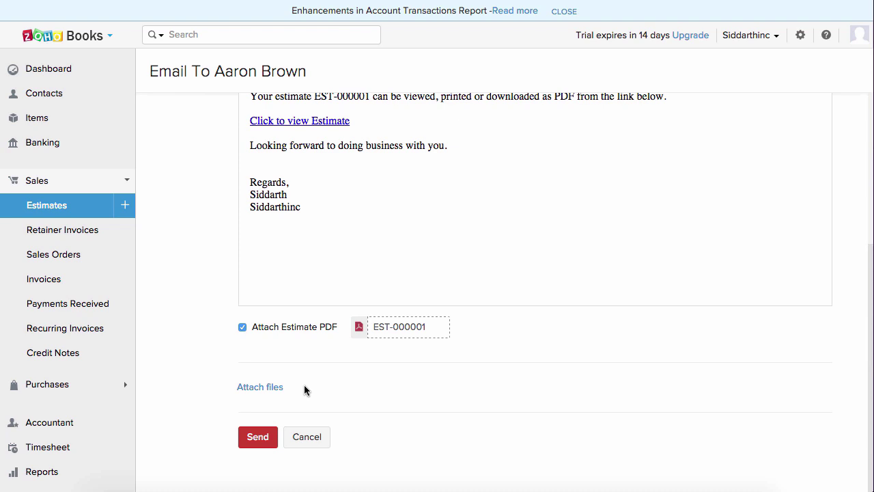
Send the EST-000001 email to the customer so it is listed as Sent
left_click(257, 436)
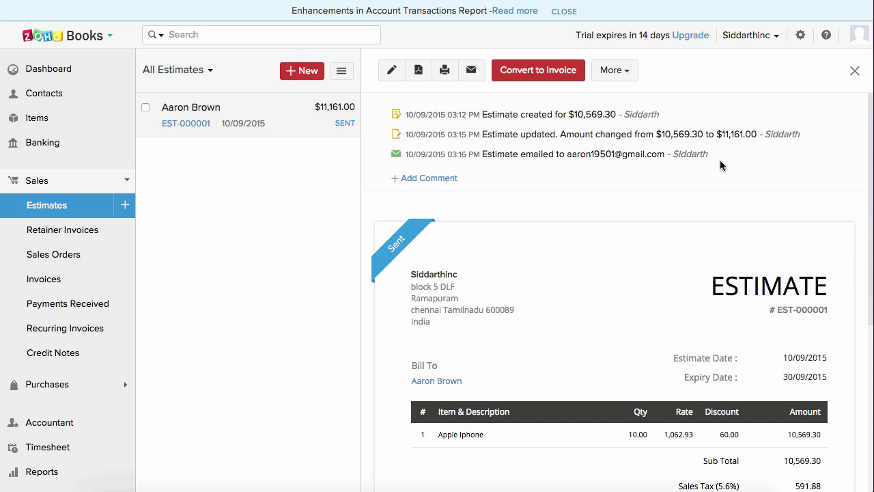
scroll(720, 160, "down", 5)
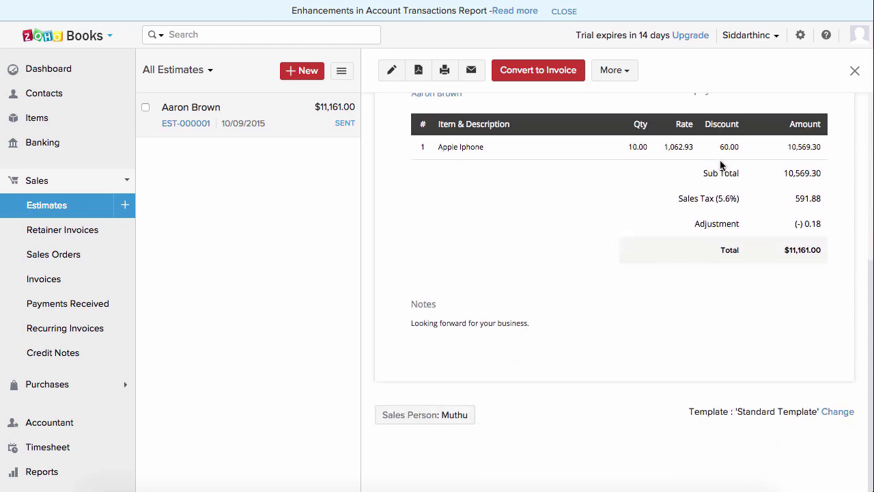
scroll(721, 165, "up", 5)
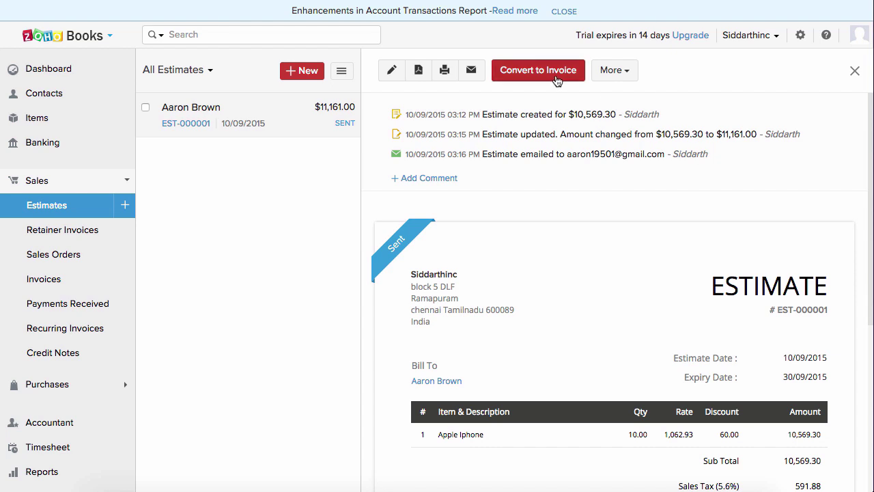
Mark estimate EST-000001 as Accepted from the More actions
left_click(614, 71)
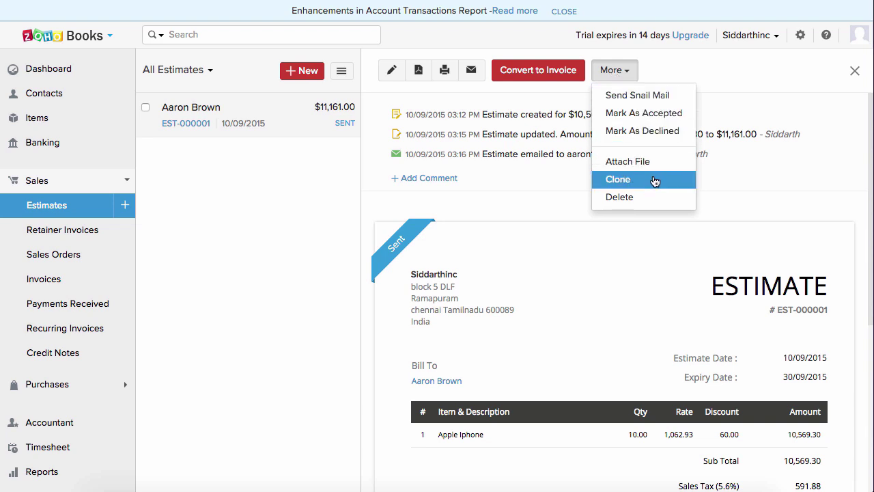
left_click(676, 119)
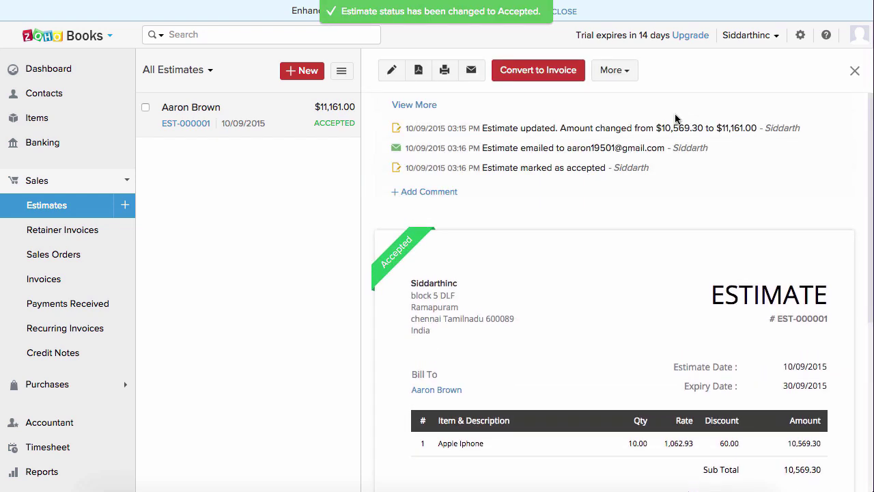
left_click(617, 76)
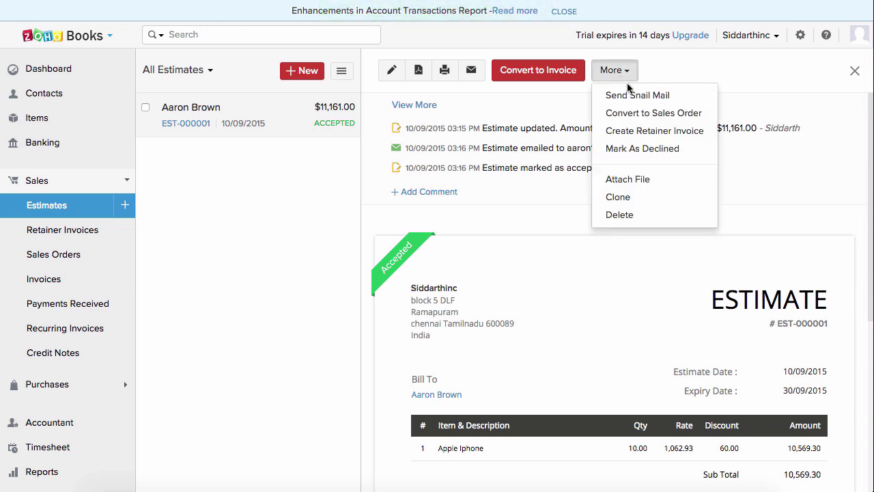
Convert the accepted estimate into sales order SO-00001 and save it as a draft
left_click(648, 115)
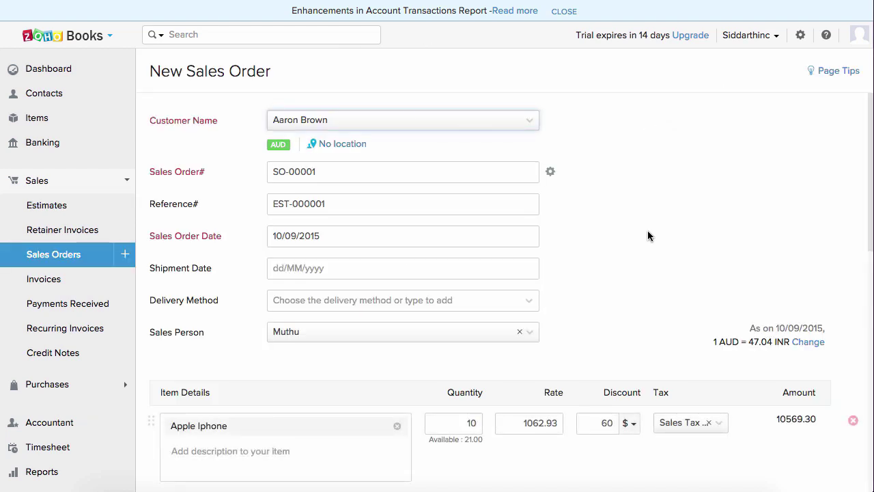
scroll(648, 231, "down", 10)
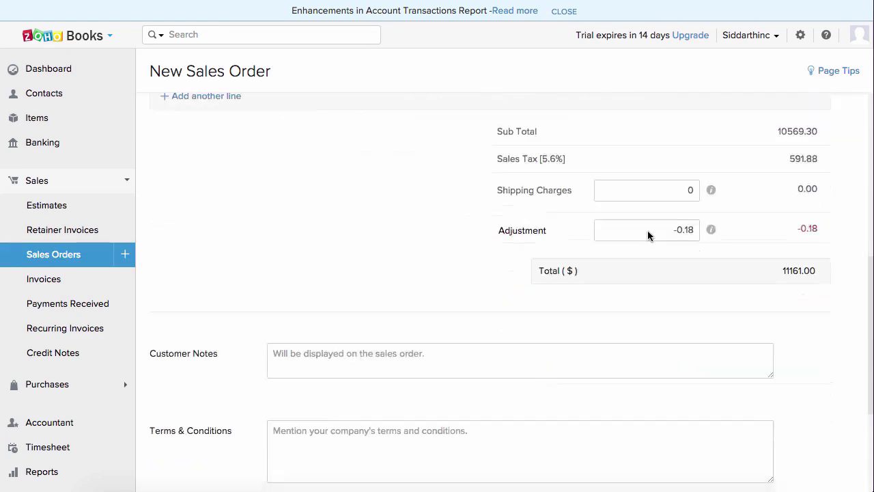
scroll(647, 231, "down", 5)
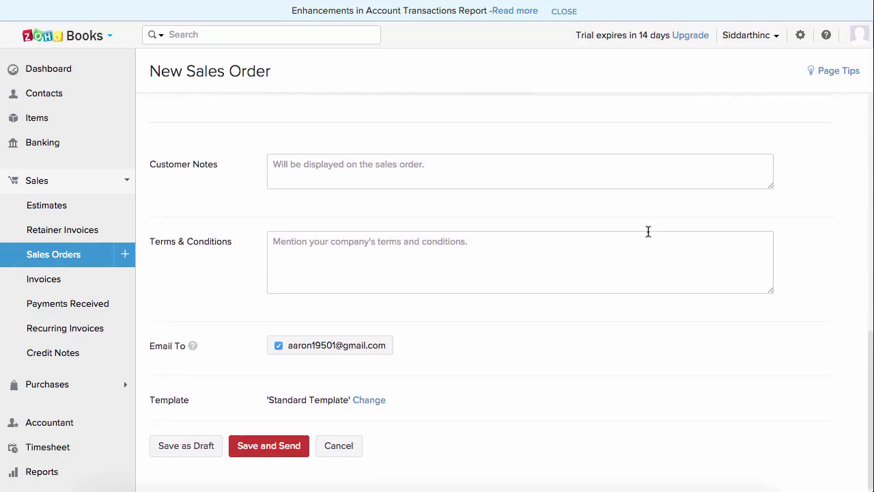
scroll(648, 231, "down", 1)
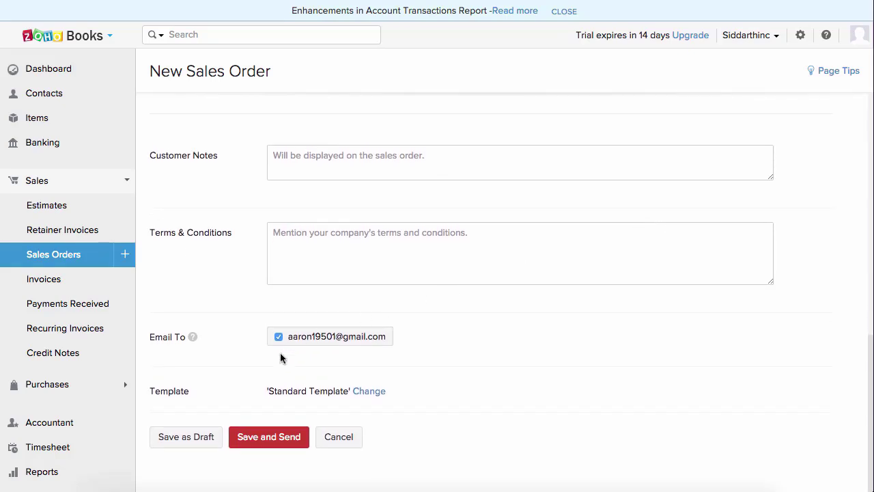
left_click(202, 436)
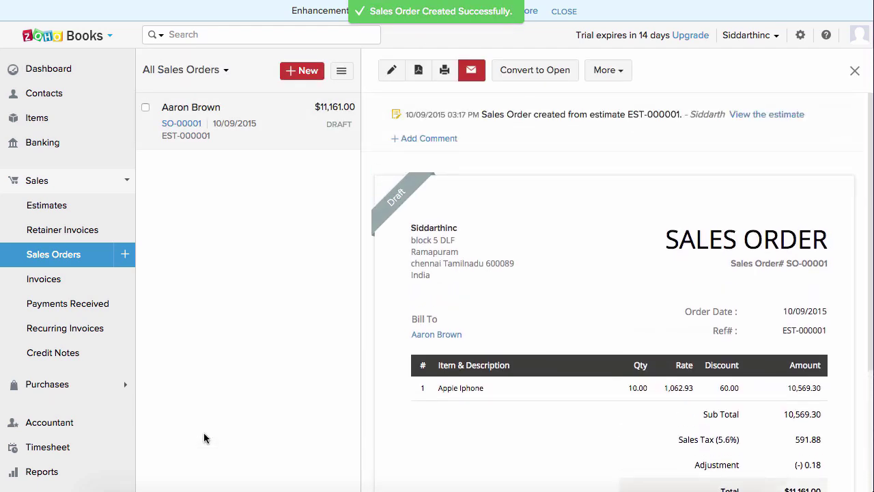
Email sales order SO-00001 to the customer so its status becomes Open
mouse_move(390, 206)
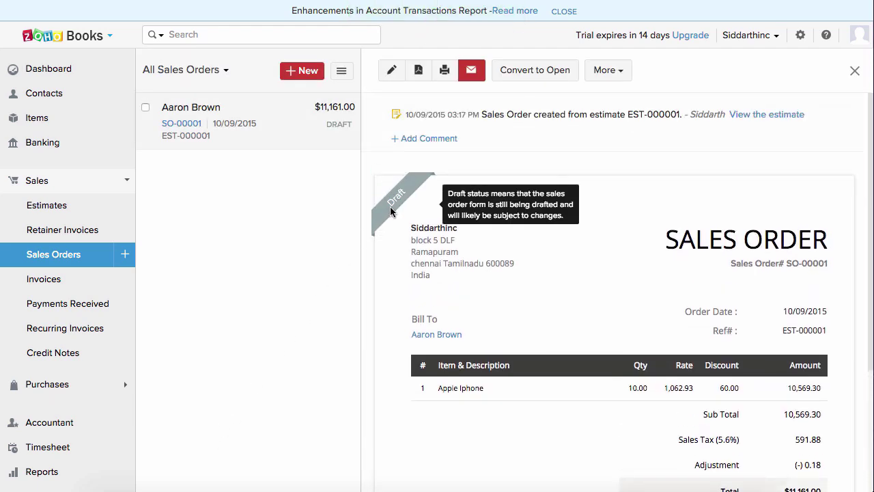
left_click(472, 74)
scroll(397, 280, "down", 10)
left_click(262, 435)
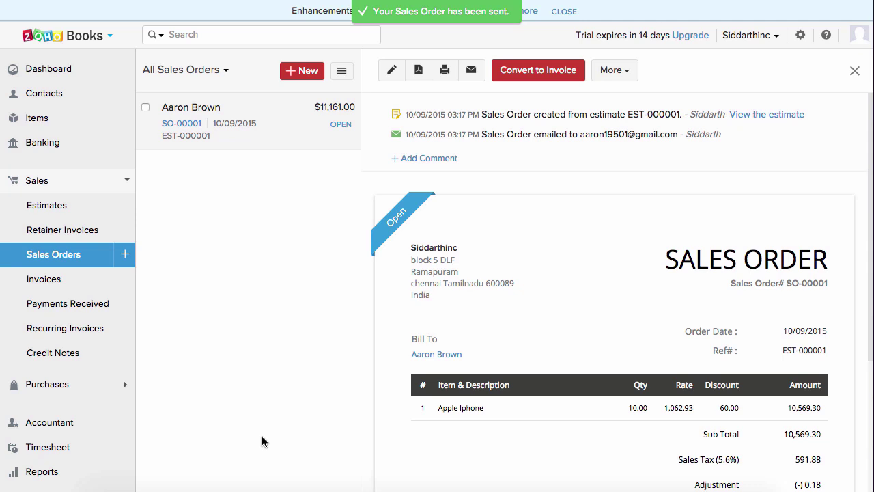
scroll(467, 217, "down", 3)
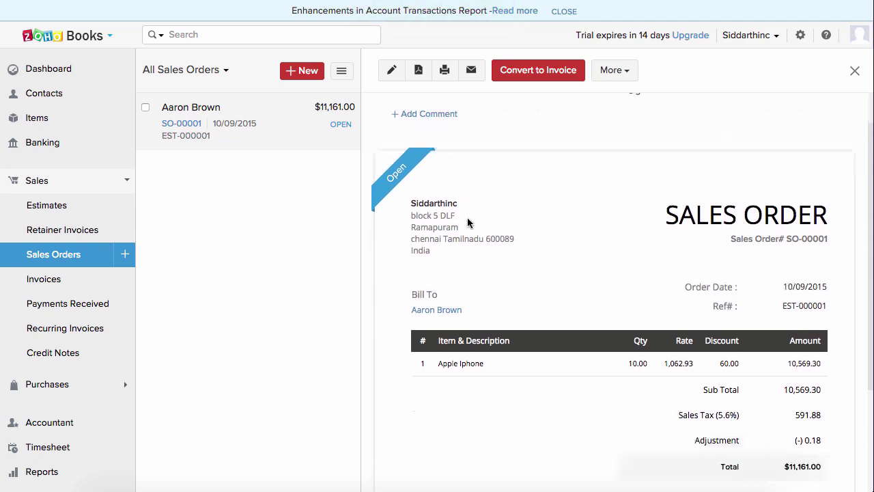
scroll(467, 217, "up", 3)
left_click(606, 71)
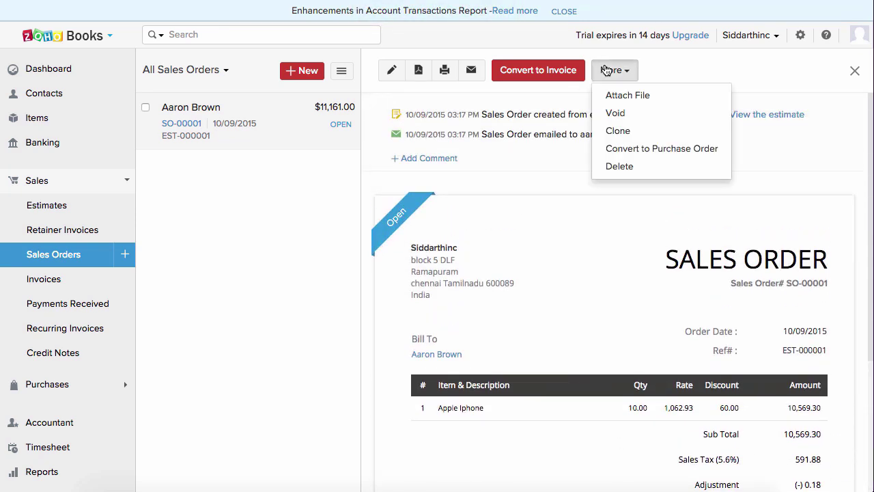
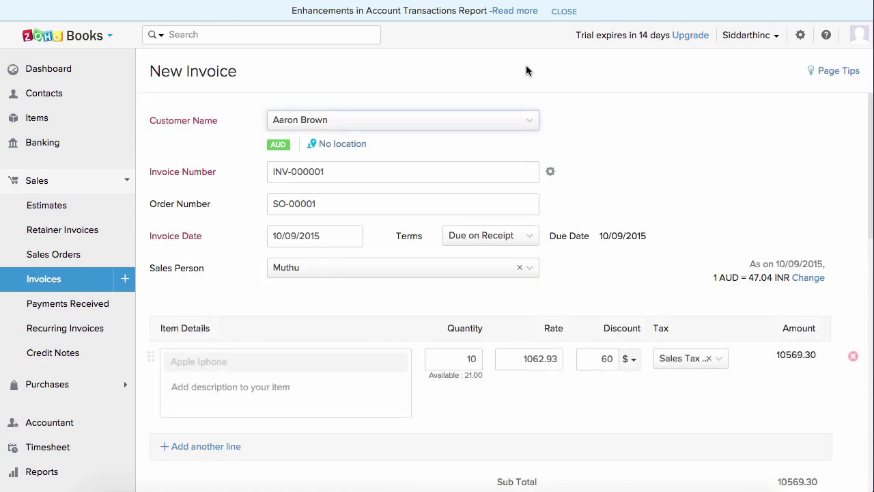
Allow partial payments on invoice INV-000001 for 11,161.00, save it, and email it to the customer
scroll(560, 220, "down", 6)
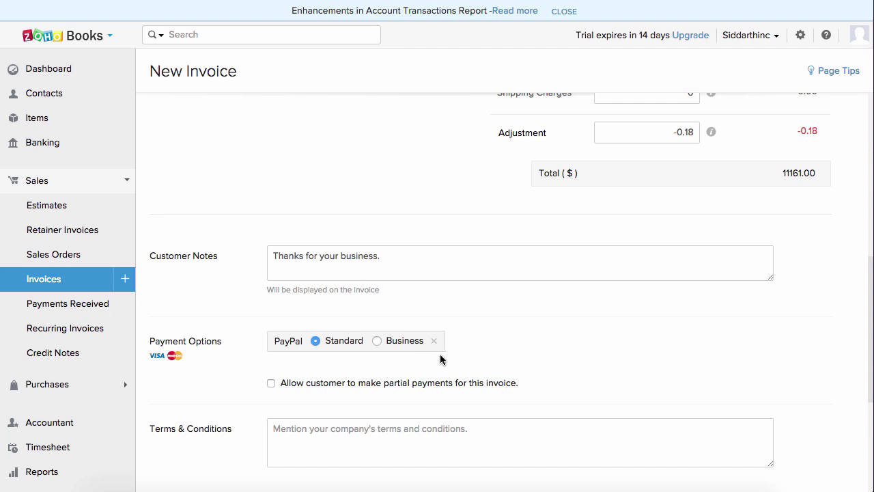
scroll(440, 358, "down", 2)
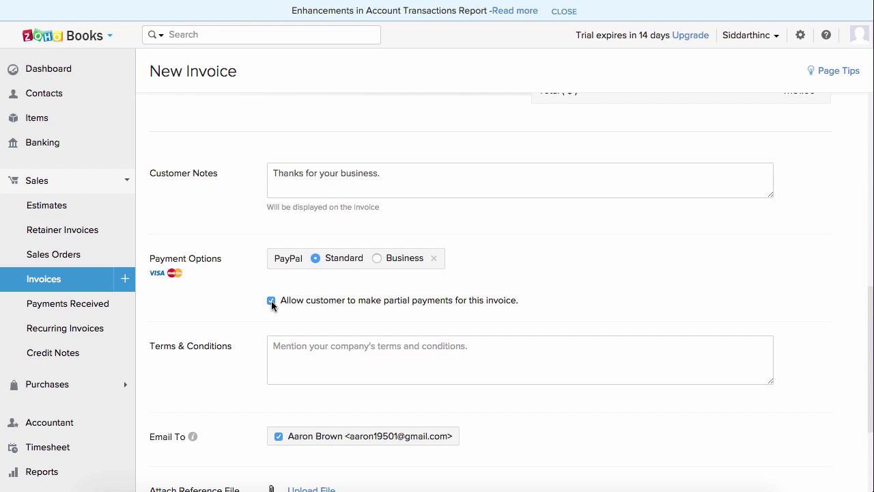
scroll(271, 301, "down", 4)
left_click(263, 437)
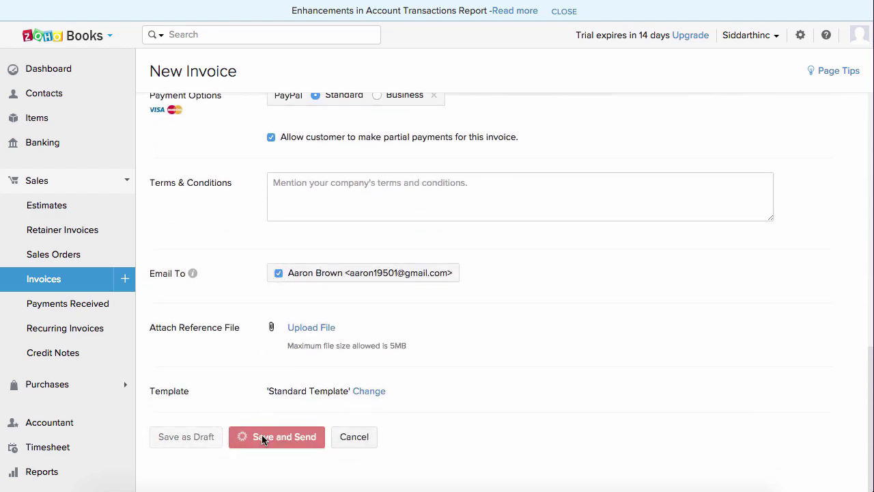
scroll(261, 434, "down", 1)
left_click(262, 435)
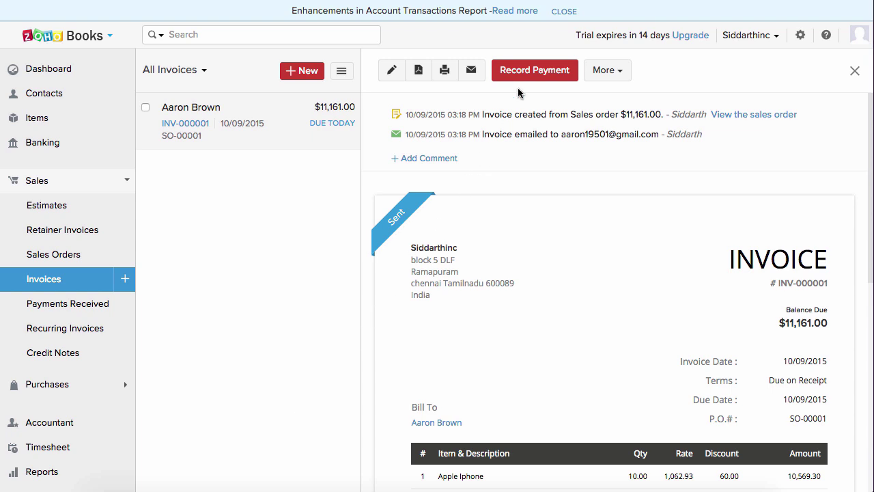
Record a full 11,161 Cash payment deposited to Petty Cash, with Tax deducted switched off
left_click(536, 74)
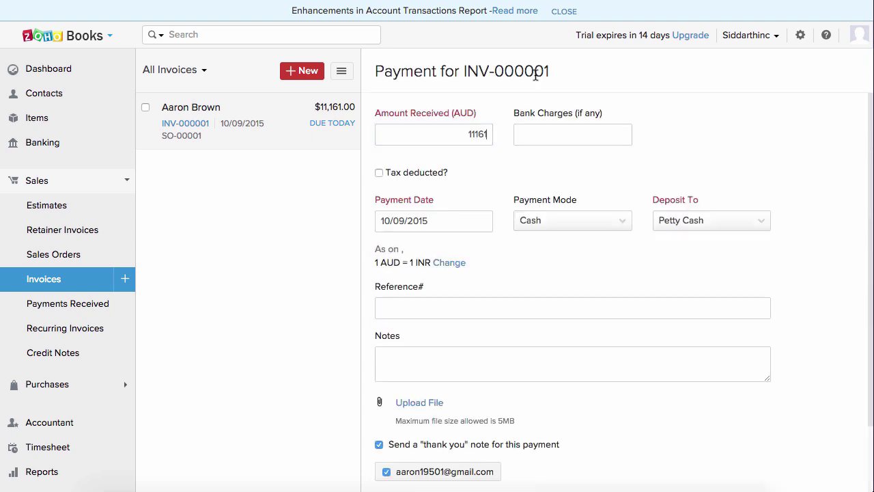
left_click(544, 138)
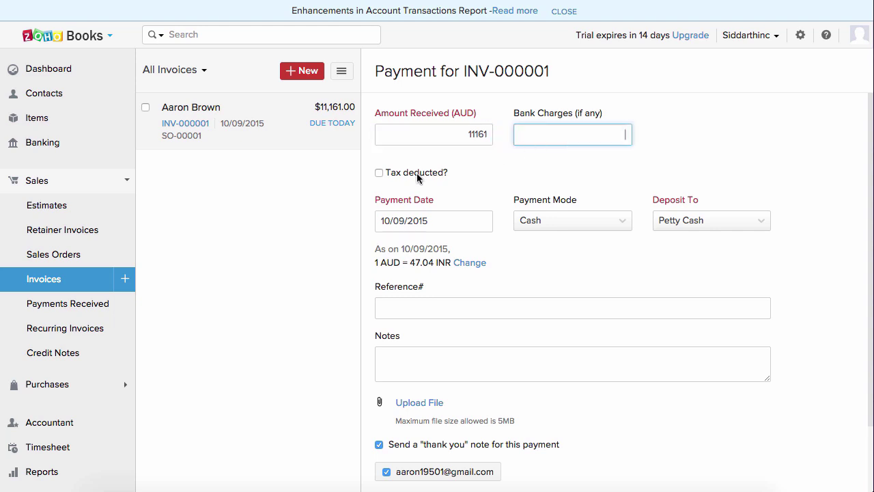
left_click(379, 174)
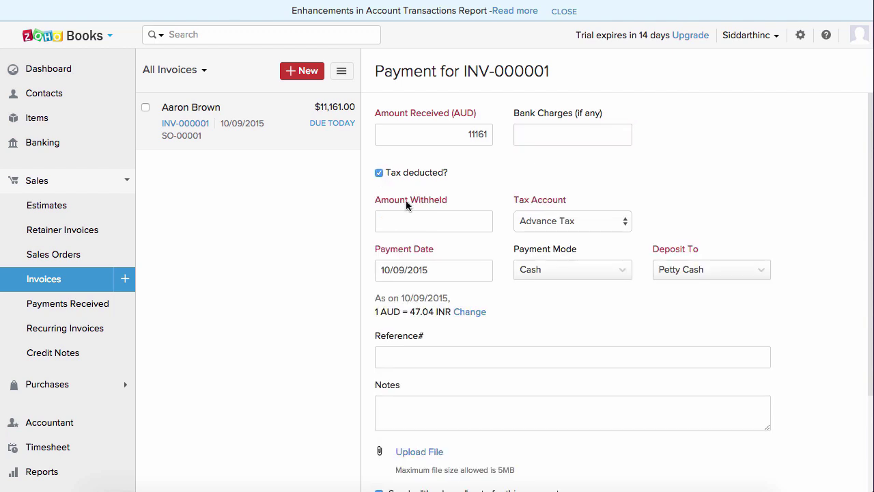
left_click(574, 221)
left_click(578, 221)
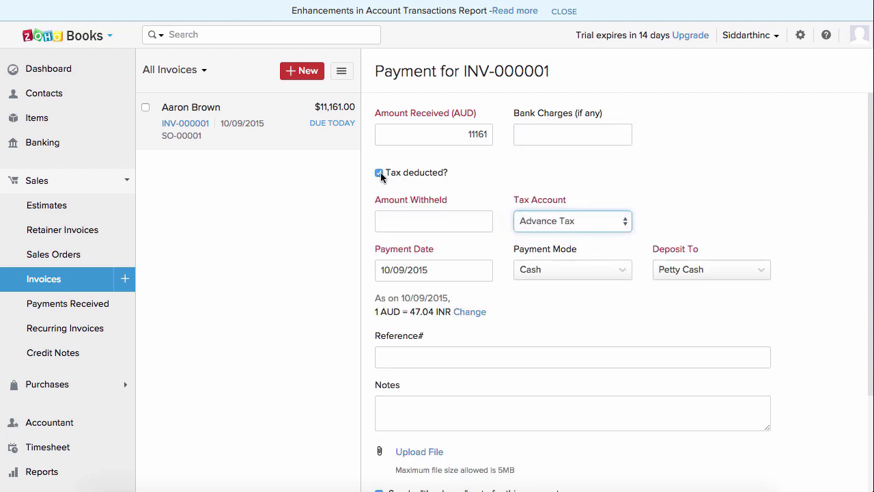
left_click(379, 173)
left_click(560, 226)
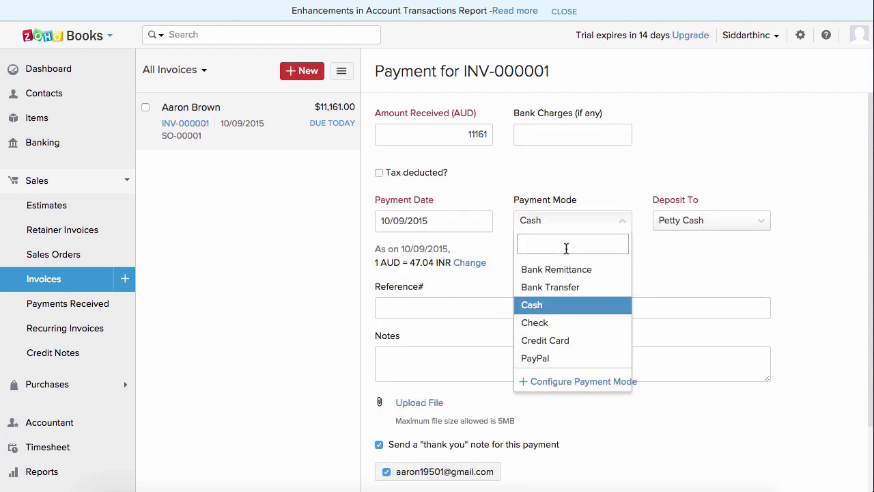
left_click(676, 226)
left_click(567, 306)
left_click(558, 360)
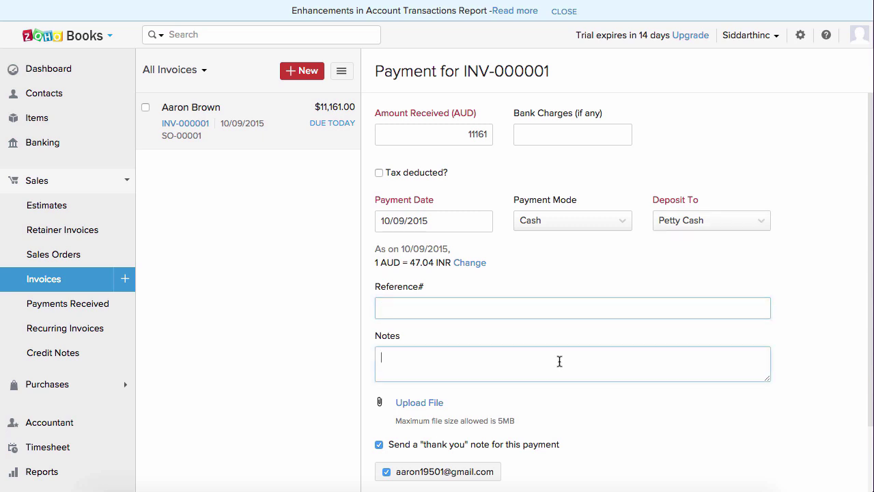
scroll(622, 368, "down", 2)
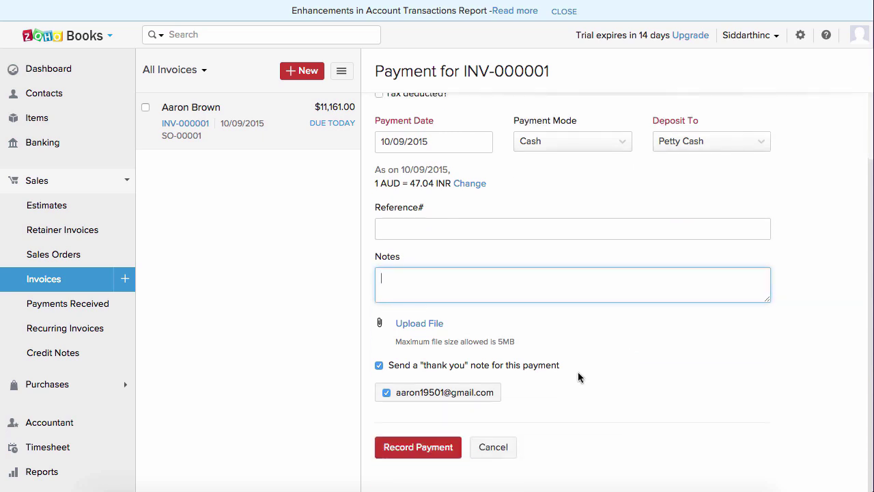
left_click(425, 452)
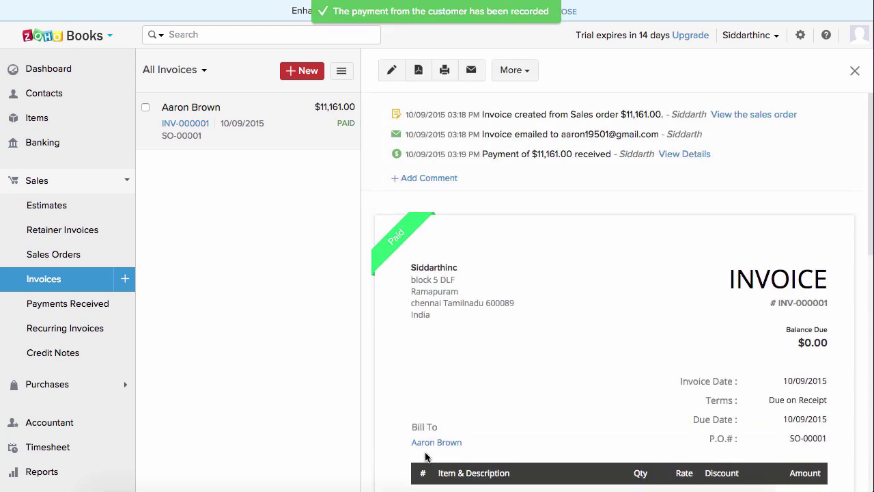
Open the receipt for payment 1 on the paid invoice INV-000001
mouse_move(399, 246)
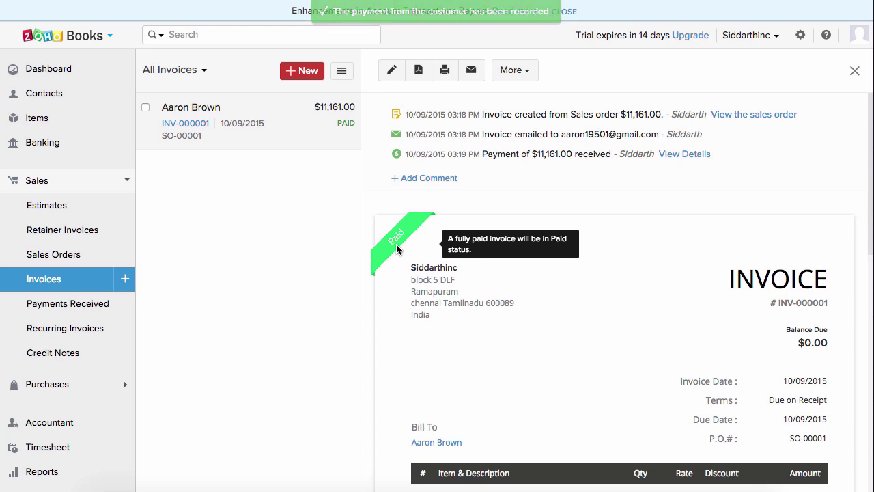
scroll(488, 289, "down", 10)
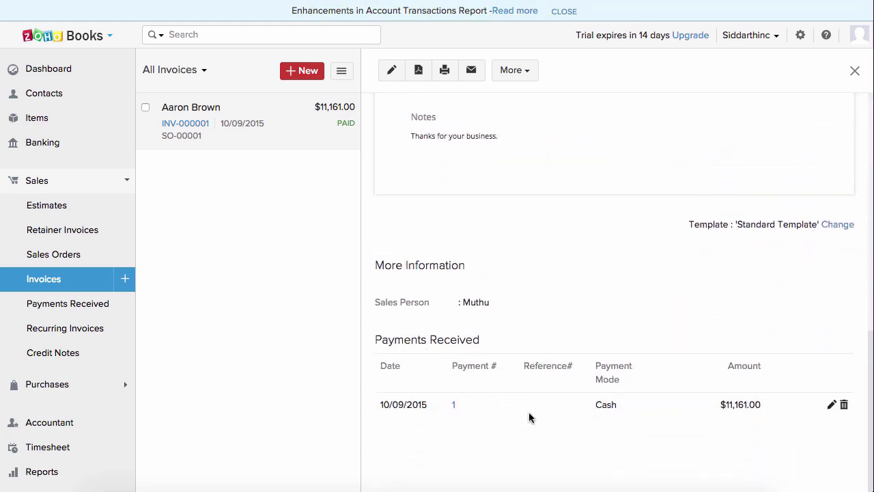
left_click(454, 407)
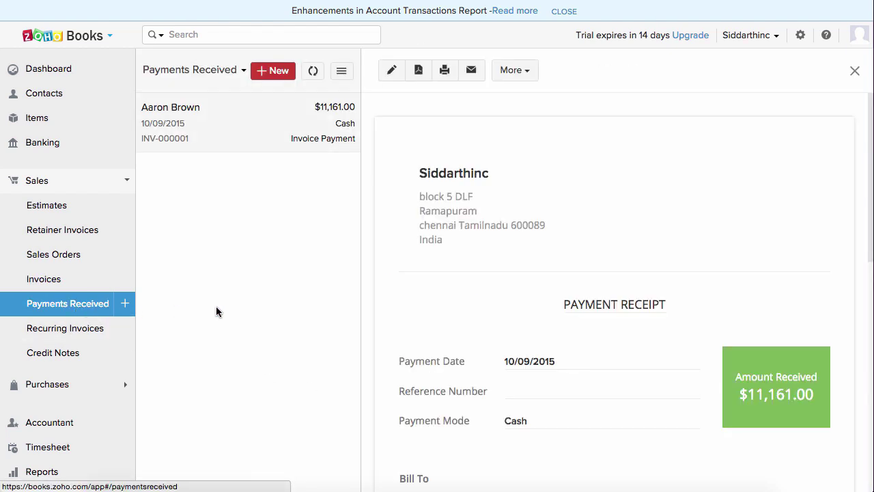
scroll(431, 324, "down", 5)
scroll(430, 323, "up", 5)
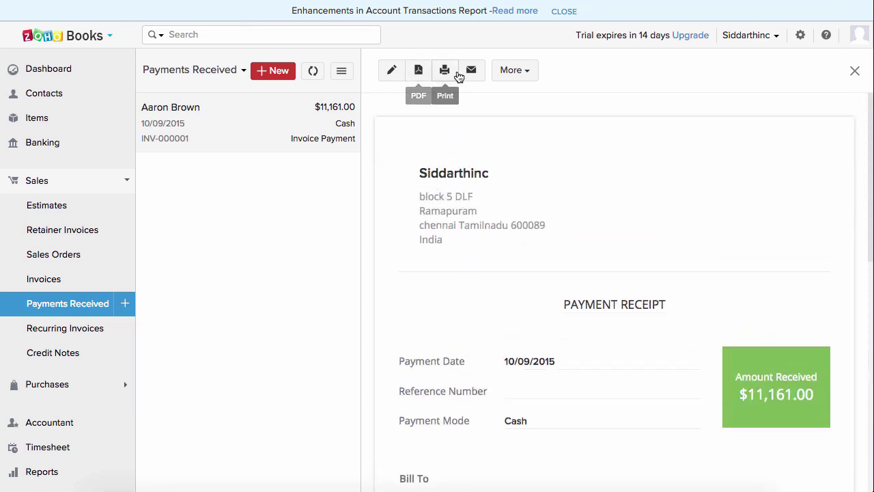
Check the receipt's More actions list, then go to the Reports section
left_click(514, 76)
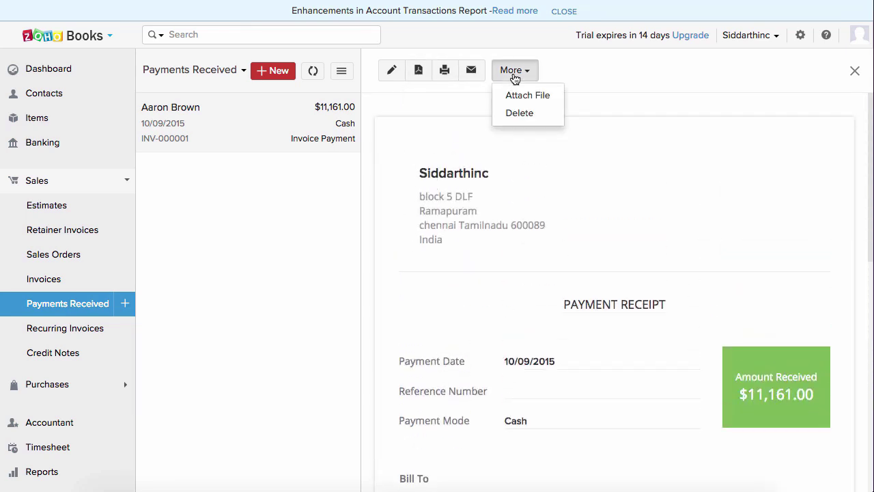
left_click(575, 75)
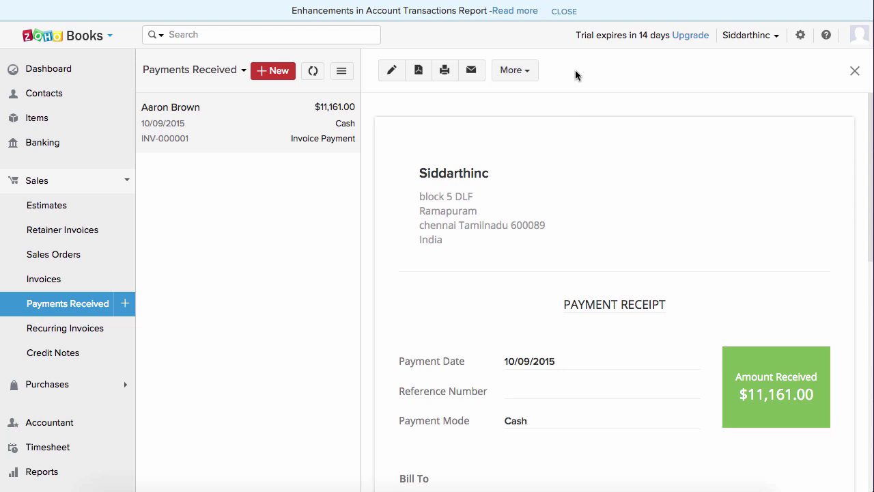
left_click(82, 471)
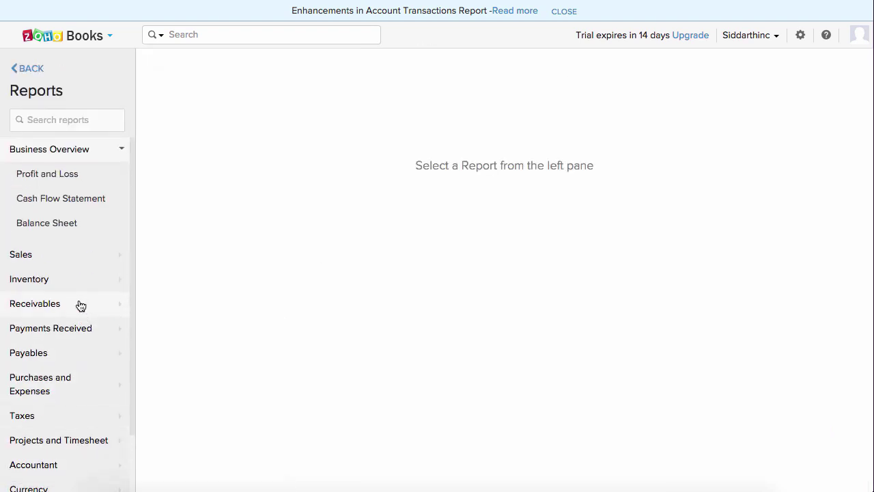
Open the Inventory Summary report from the Inventory reports group
left_click(79, 286)
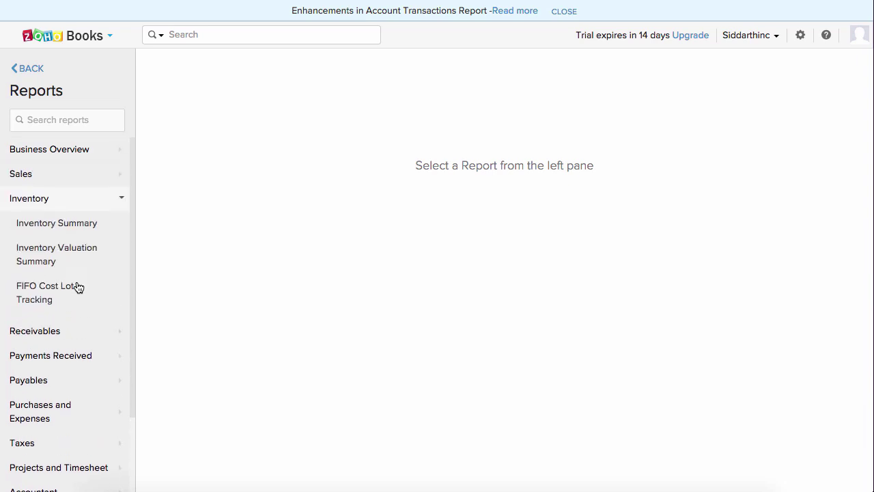
left_click(78, 228)
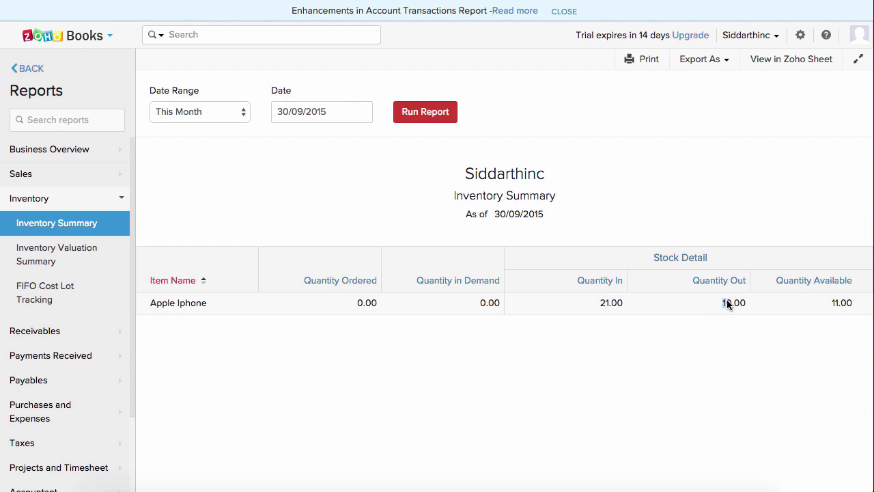
left_click(747, 342)
Open the FIFO Cost Lot Tracking report and review its Product In and Product Out columns
left_click(89, 290)
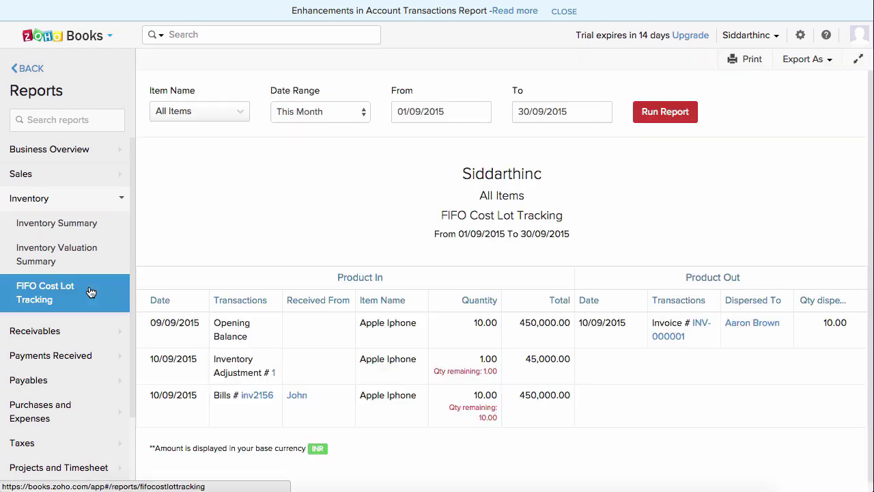
scroll(394, 254, "down", 1)
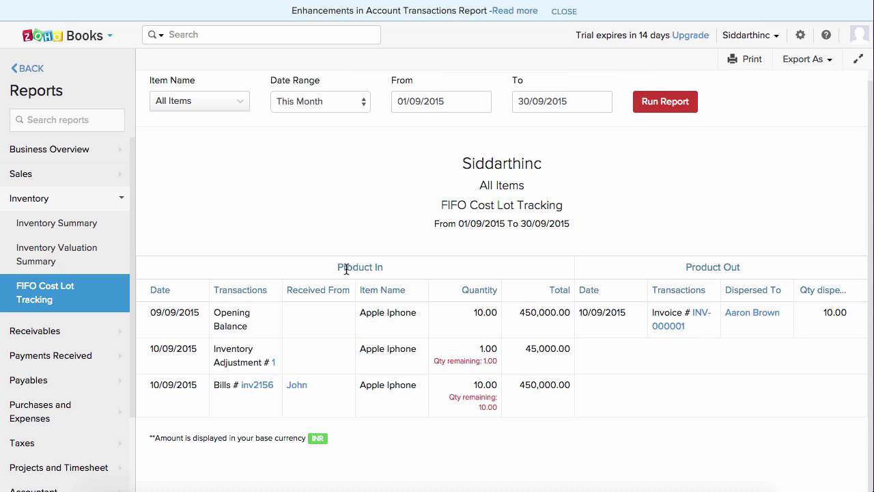
left_click_drag(335, 269, 389, 269)
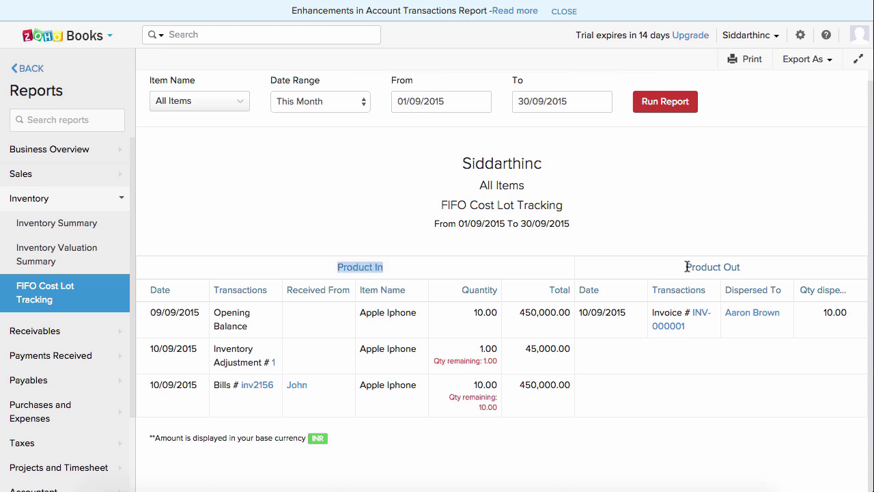
left_click_drag(686, 267, 740, 267)
left_click(696, 208)
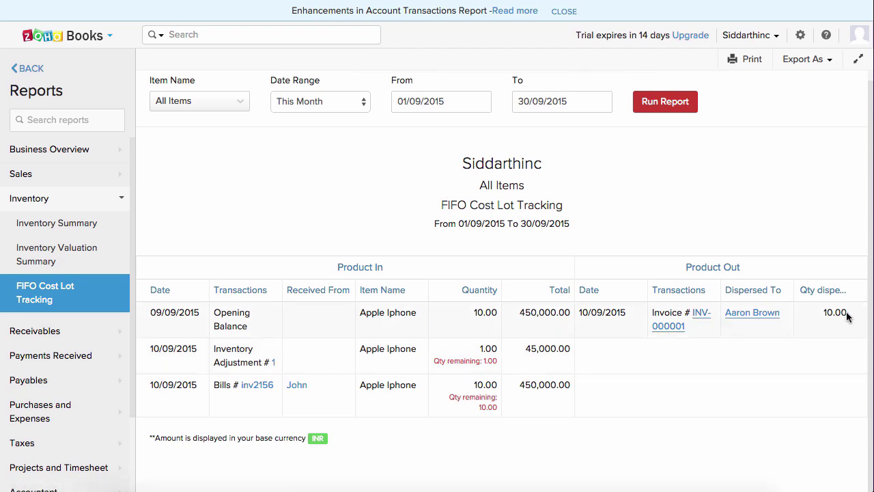
Keep the item filter at All Items, review export formats, and switch to Business Overview reports
left_click(223, 100)
left_click(315, 136)
left_click(820, 60)
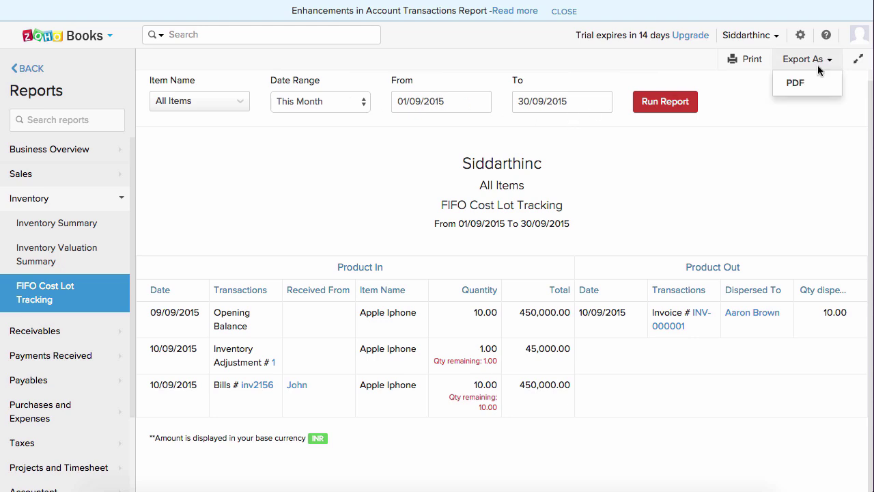
left_click(742, 91)
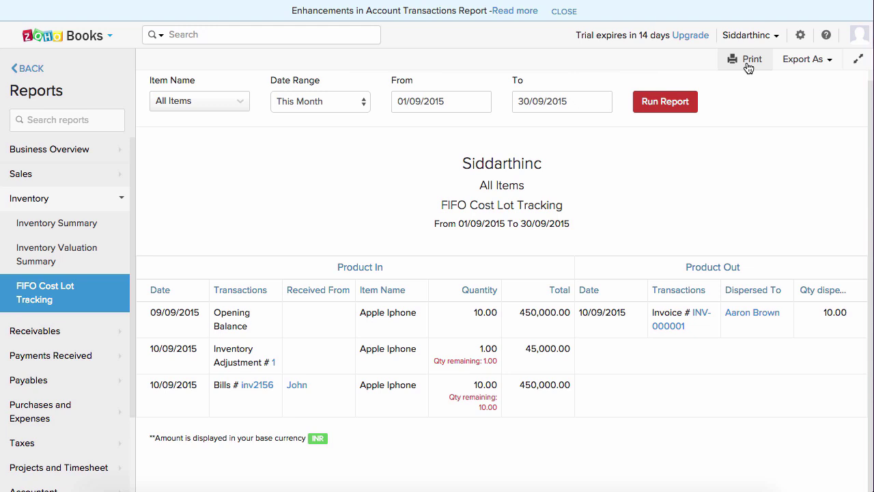
left_click(90, 200)
left_click(100, 154)
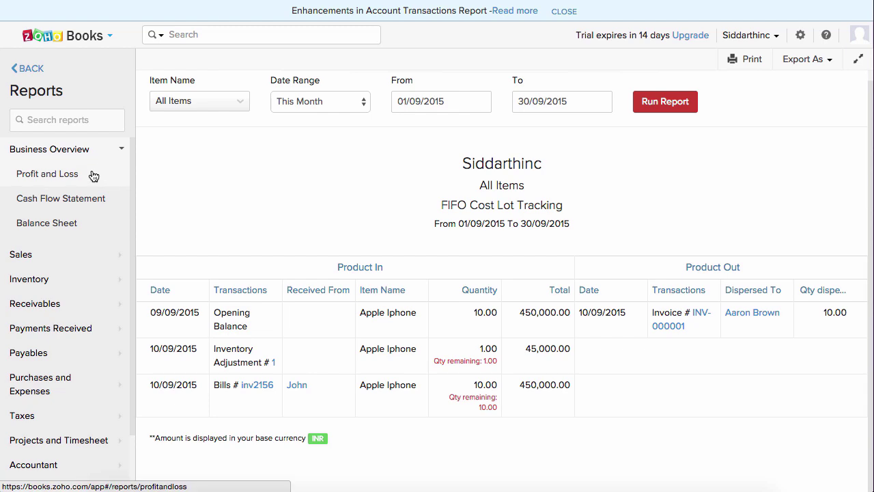
Browse the Profit and Loss, Cash Flow Statement and Balance Sheet reports and their options
left_click(93, 175)
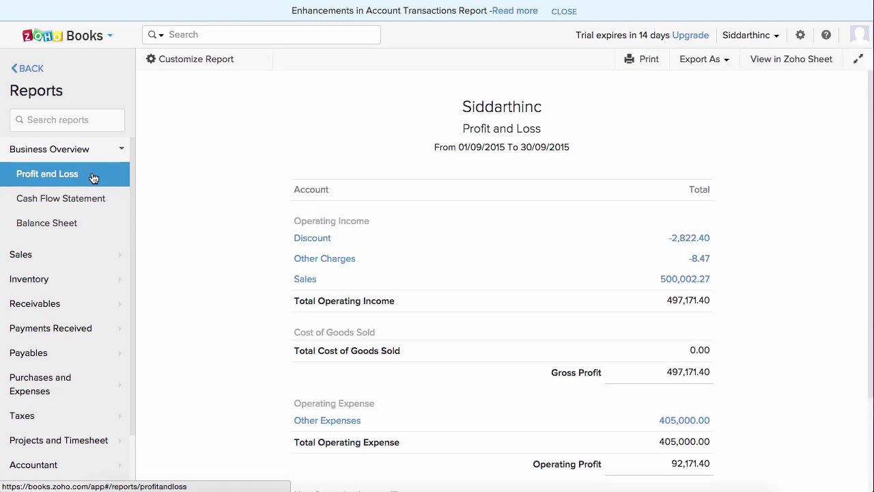
left_click(95, 200)
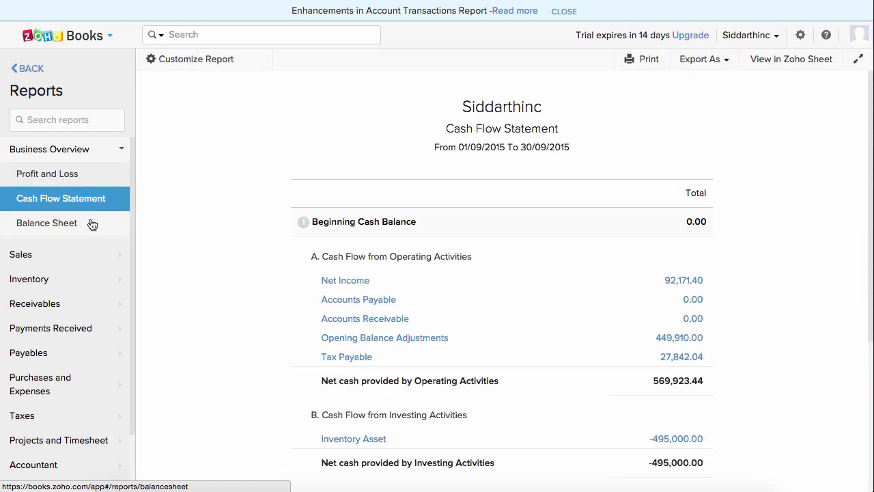
left_click(92, 224)
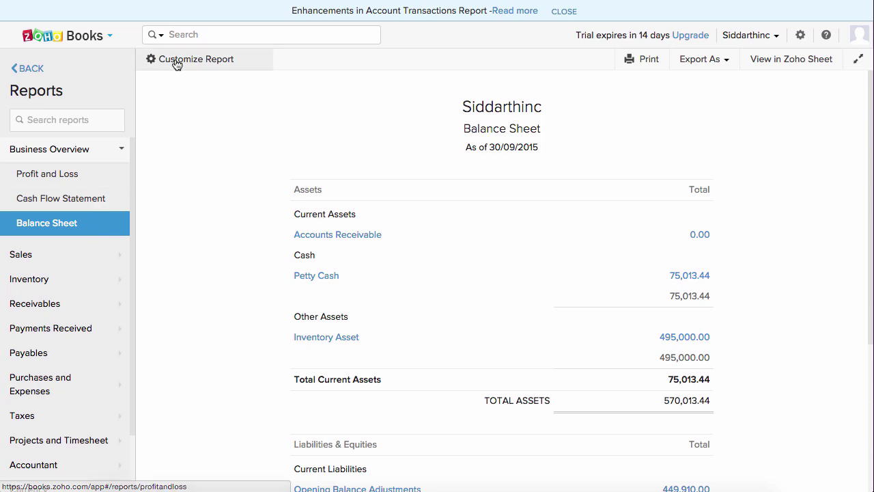
left_click(176, 62)
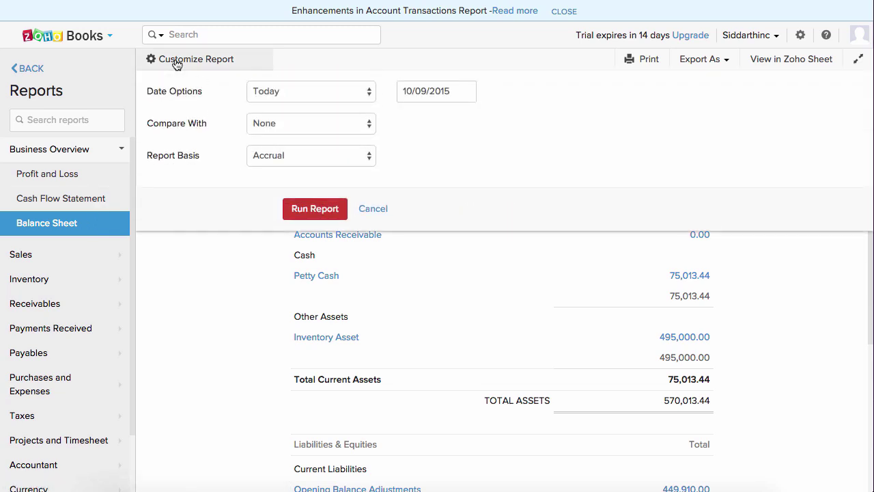
left_click(373, 208)
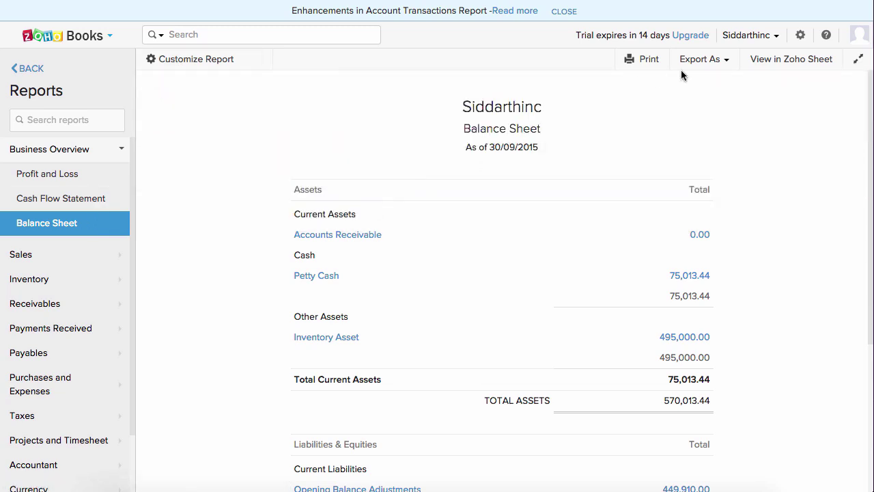
left_click(717, 65)
scroll(108, 351, "down", 2)
Review the General Ledger, Journal Report and Trial Balance under Accountant reports
left_click(76, 397)
scroll(75, 382, "down", 2)
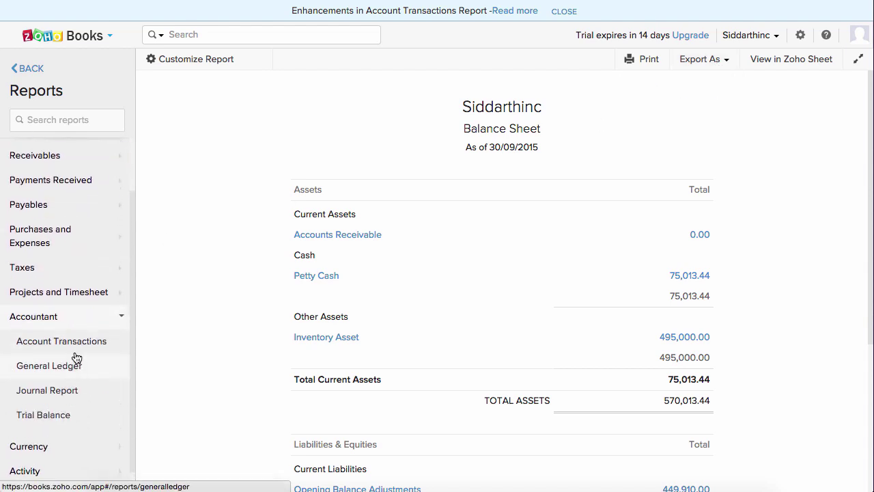
left_click(75, 365)
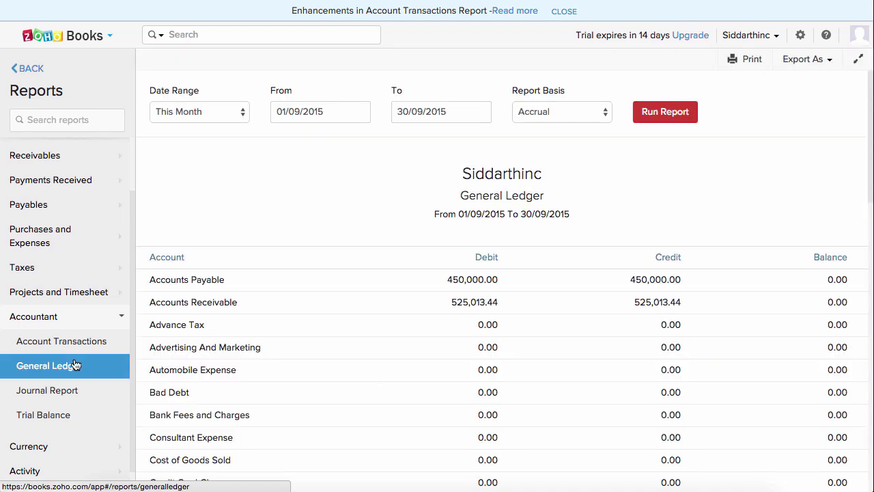
left_click(72, 390)
left_click(68, 418)
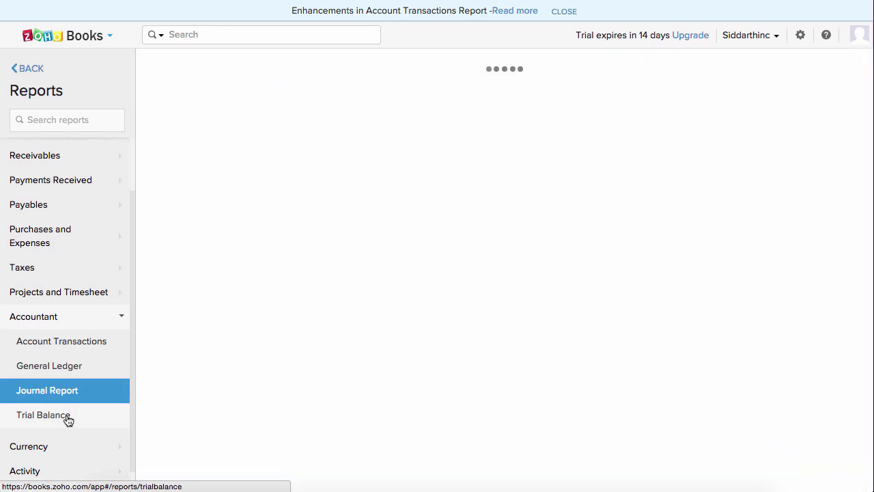
scroll(262, 396, "down", 2)
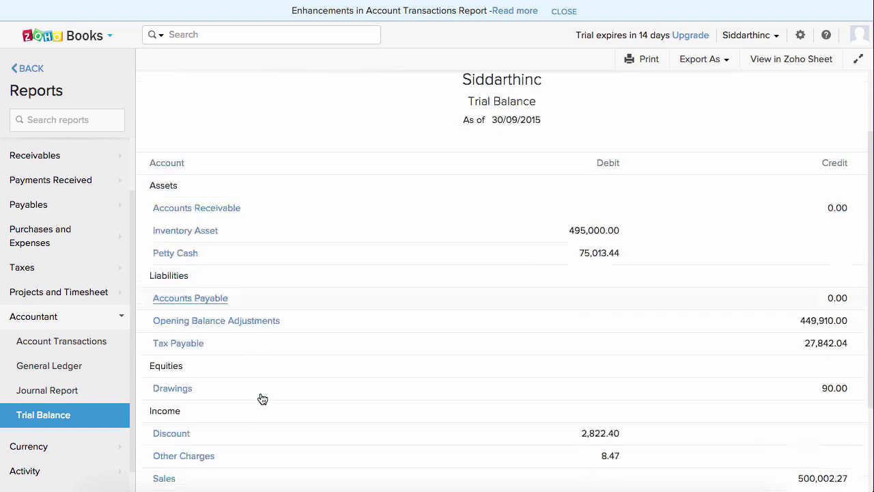
scroll(262, 396, "up", 2)
left_click(209, 119)
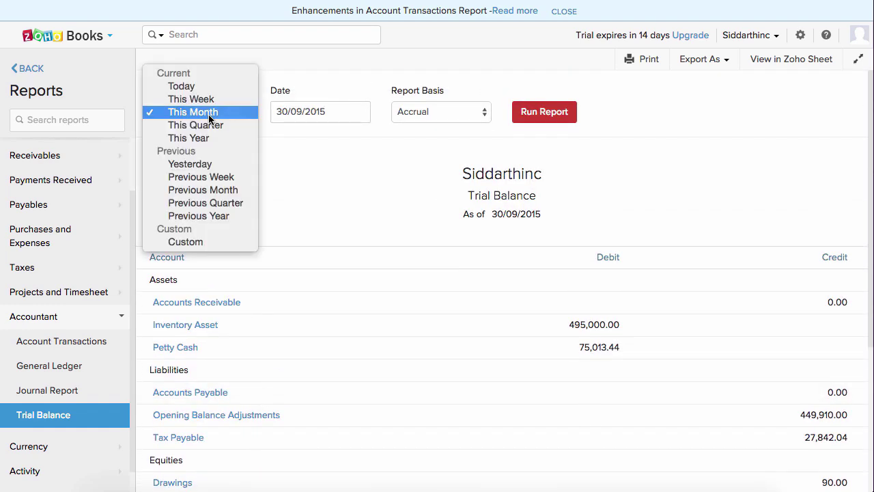
left_click(291, 149)
left_click(726, 65)
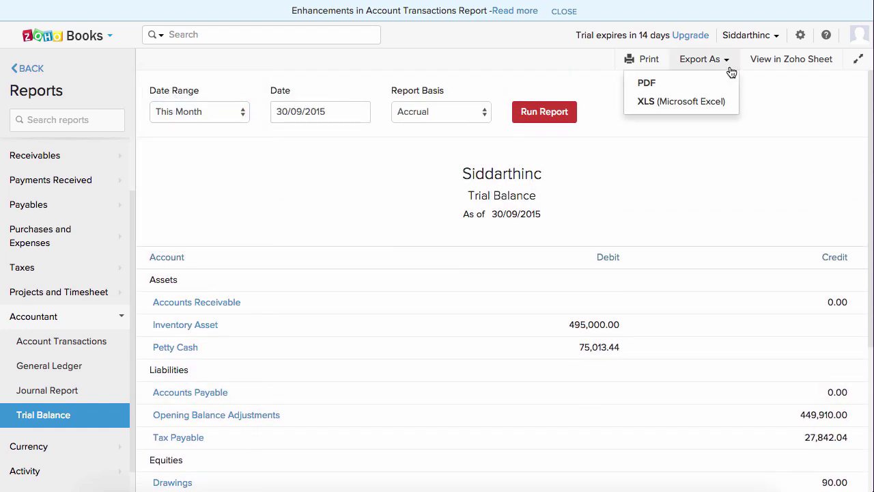
left_click(444, 150)
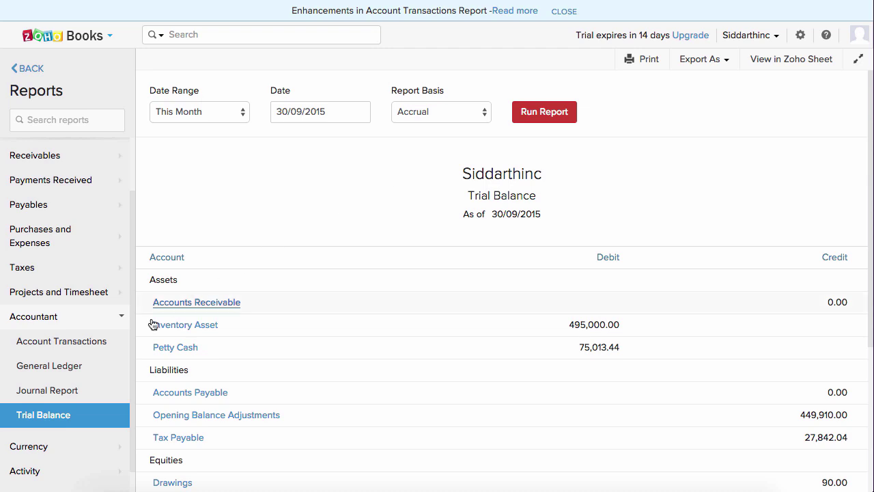
Filter the Account Transactions report to Accounts Receivable, then return to the Dashboard
left_click(101, 345)
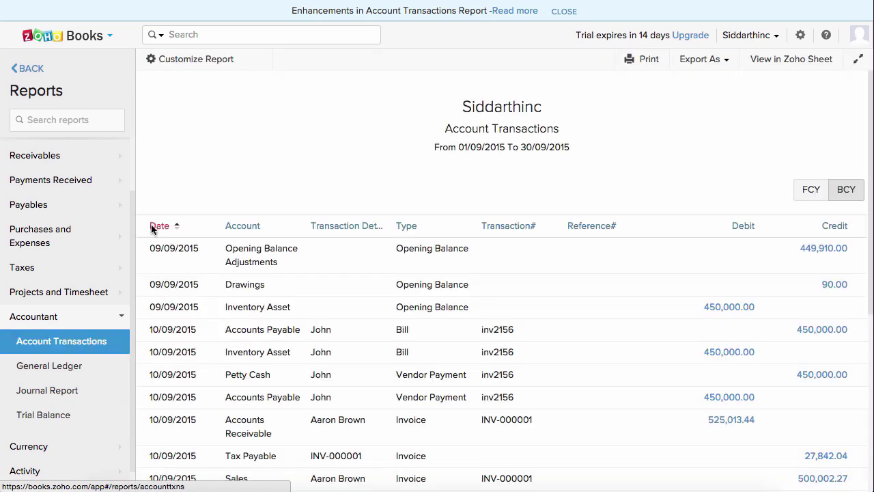
left_click(195, 63)
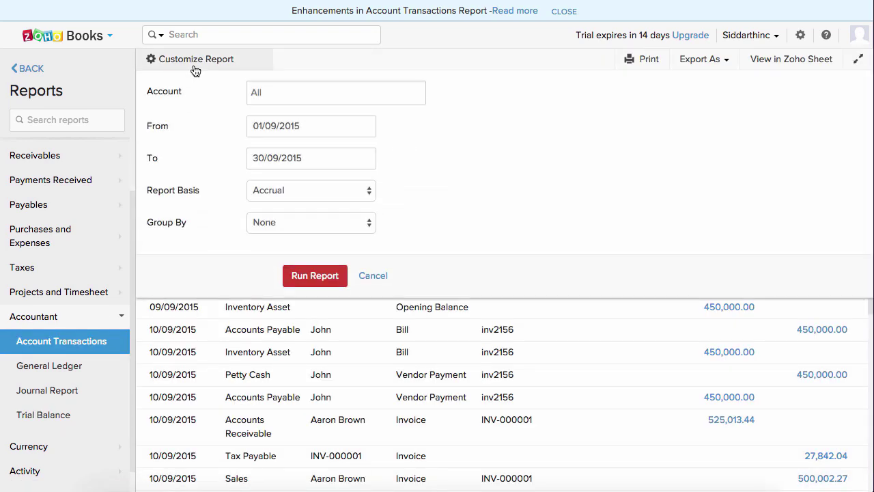
left_click(278, 98)
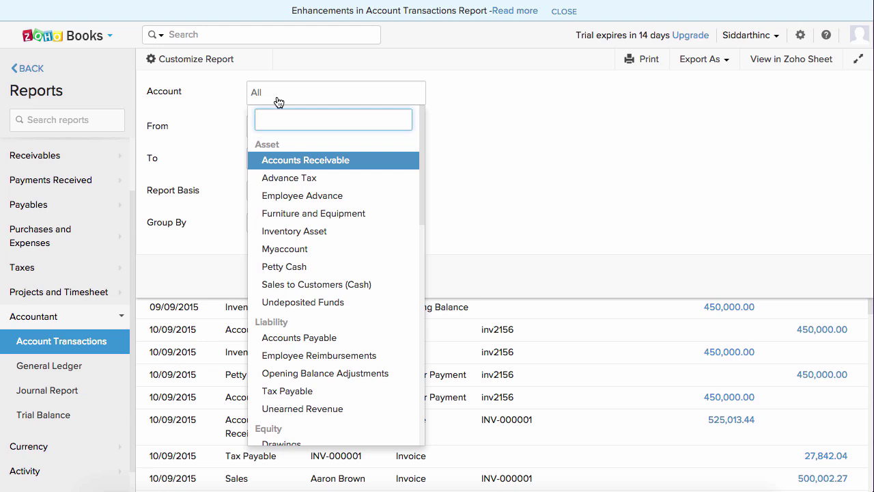
left_click(298, 163)
left_click(301, 275)
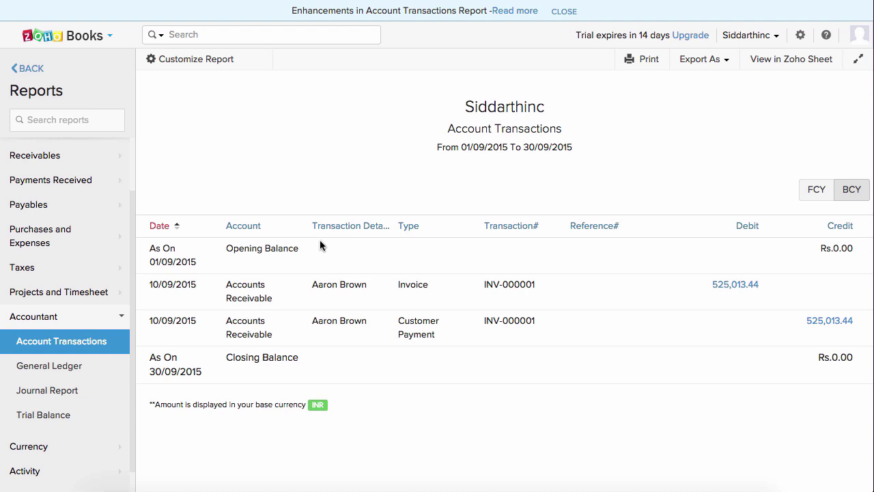
left_click(30, 69)
left_click(54, 69)
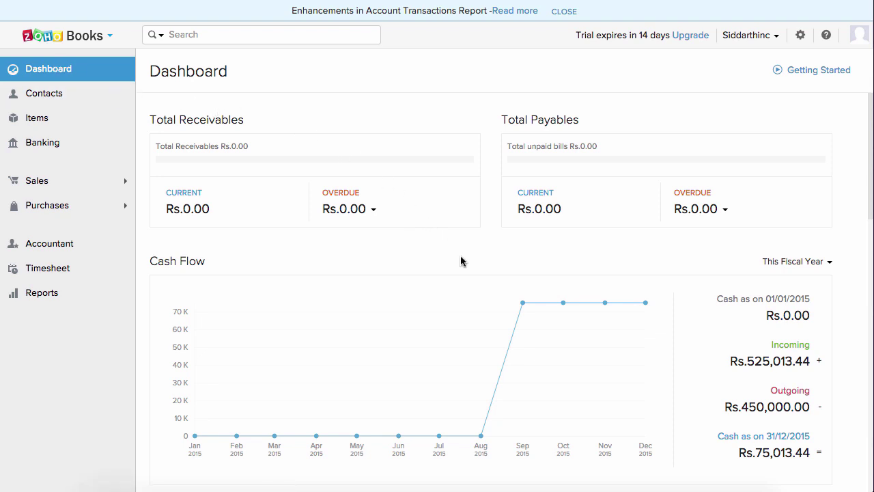
scroll(462, 259, "down", 2)
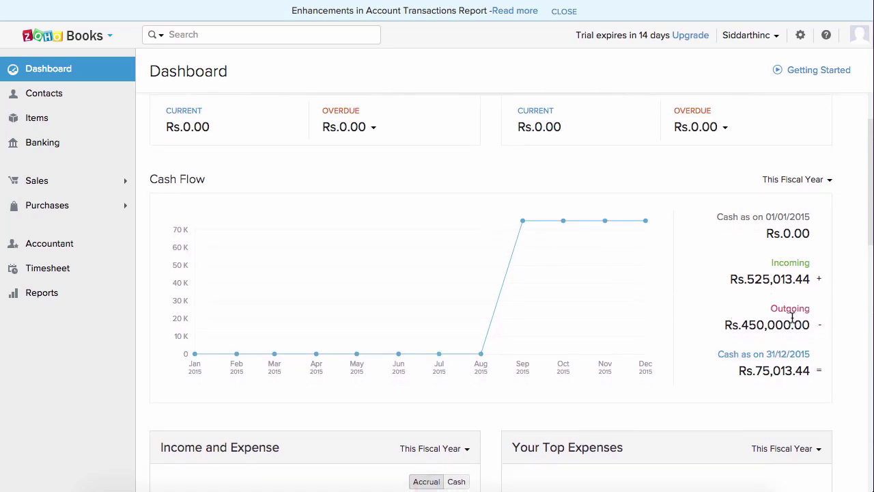
scroll(651, 343, "down", 4)
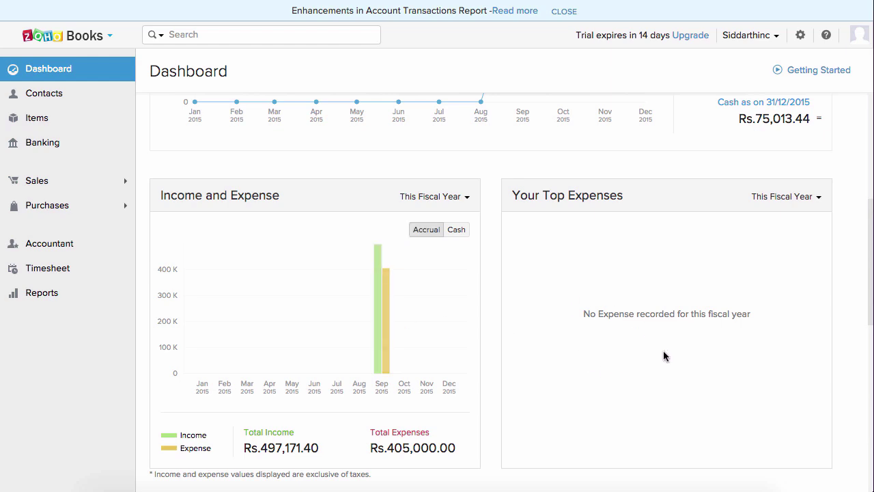
scroll(531, 374, "down", 2)
scroll(530, 373, "up", 1)
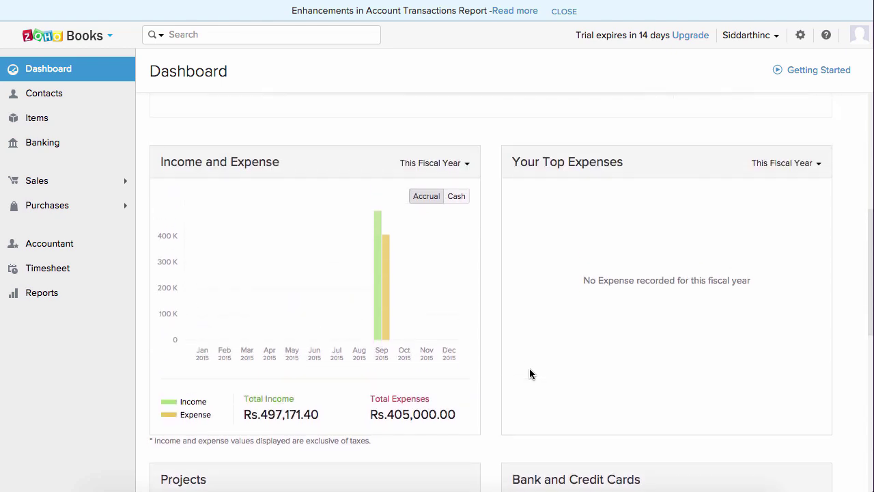
scroll(521, 359, "down", 4)
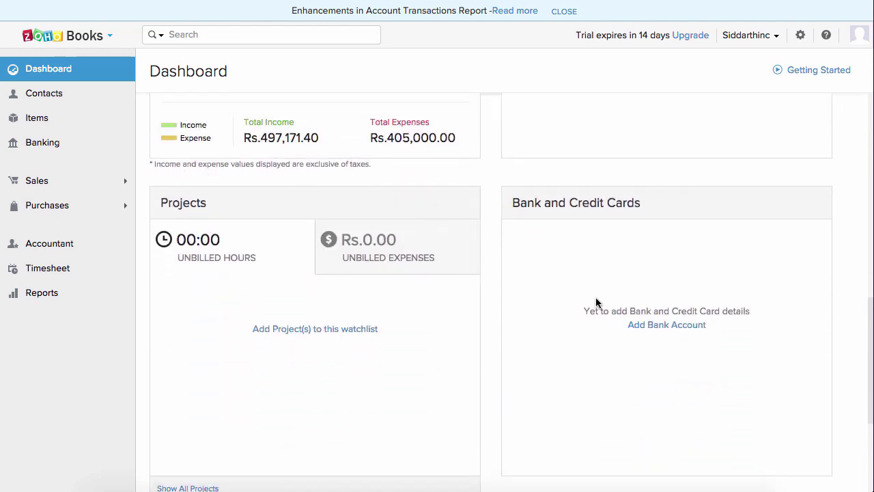
scroll(518, 375, "down", 4)
scroll(518, 374, "up", 10)
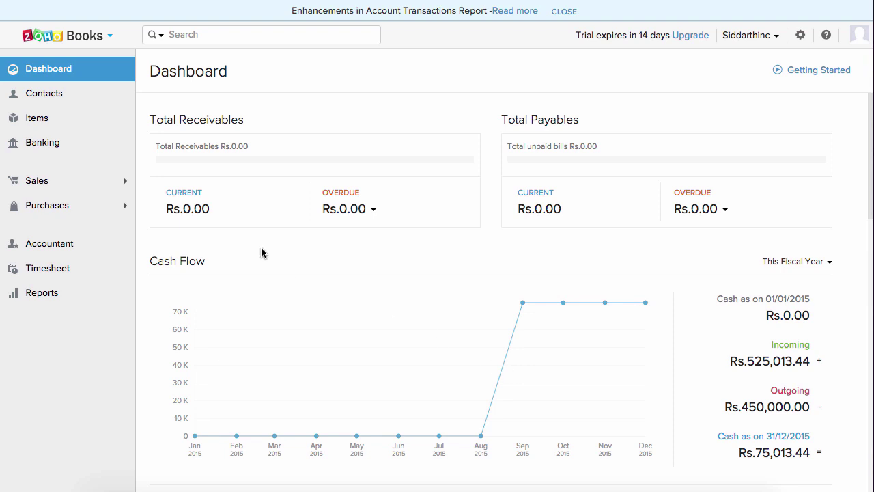
Start a new contact with portal access, then abandon it and return to all contacts
left_click(80, 89)
left_click(119, 96)
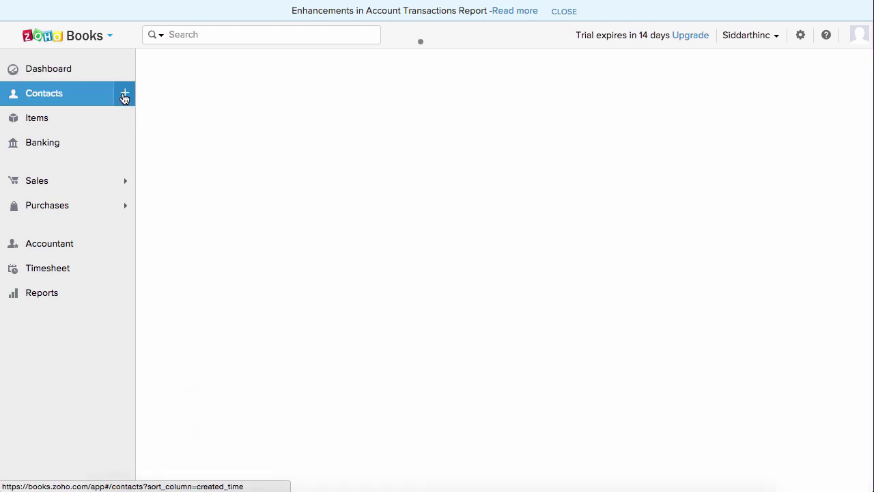
scroll(249, 226, "down", 3)
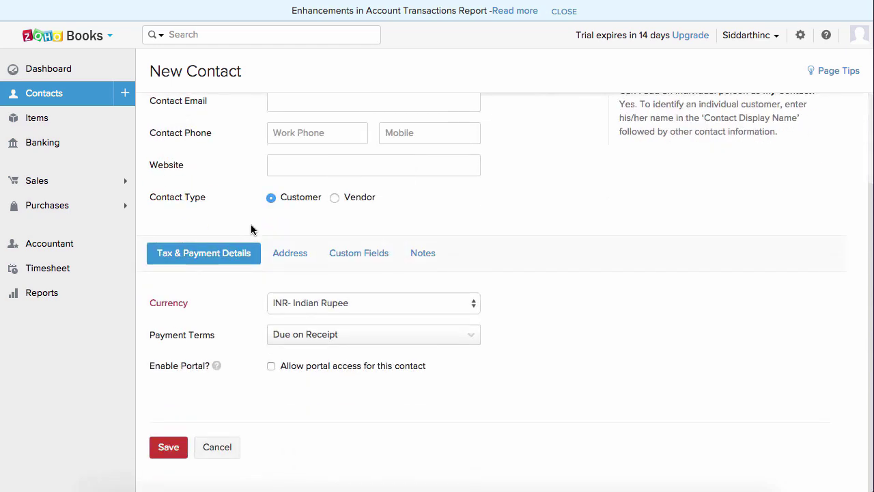
left_click(270, 366)
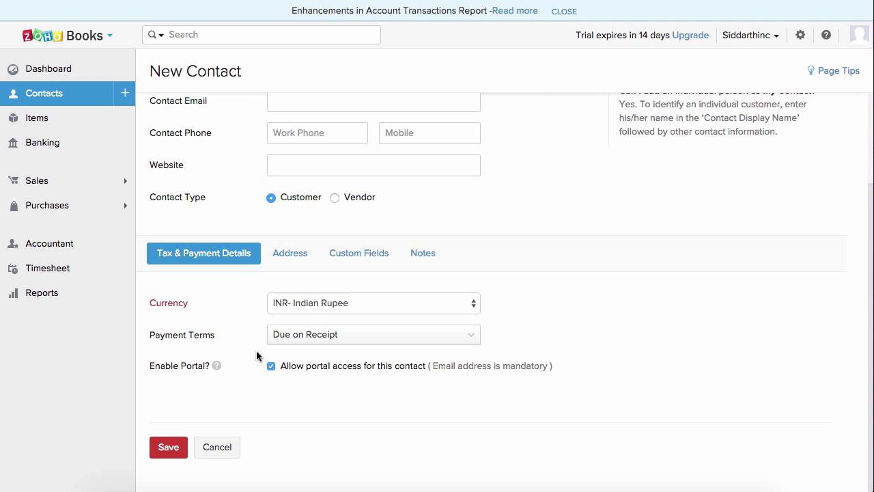
left_click(52, 96)
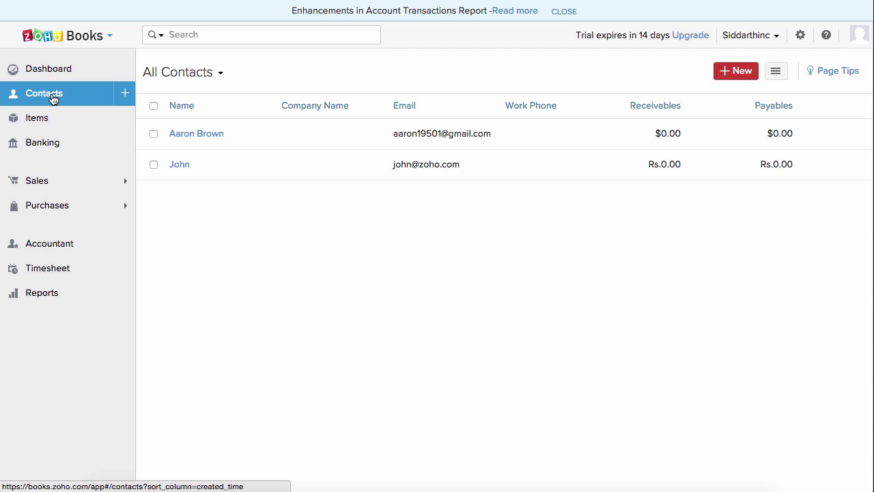
Enable client portal access for the existing AUD customer through Configure Client Portal
left_click(218, 135)
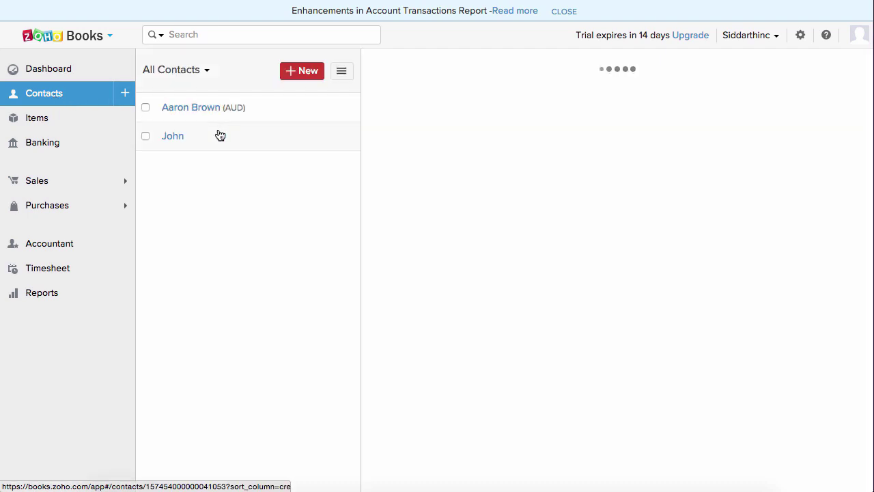
left_click(816, 71)
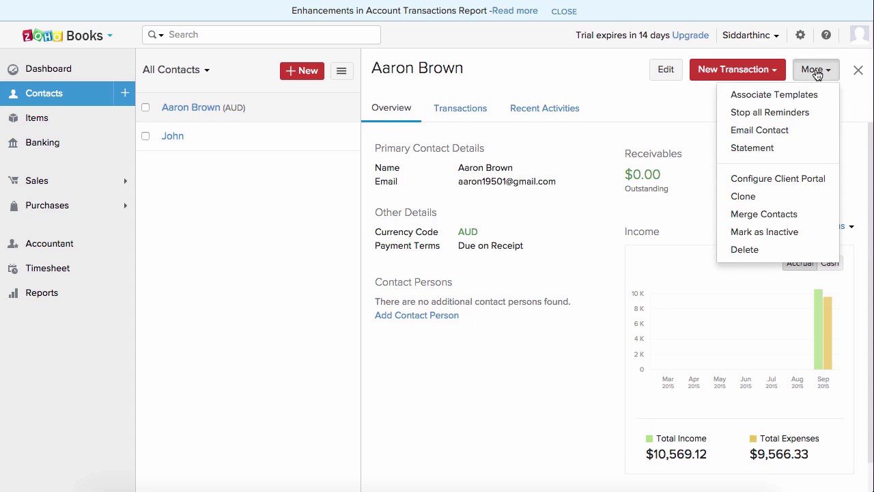
left_click(809, 178)
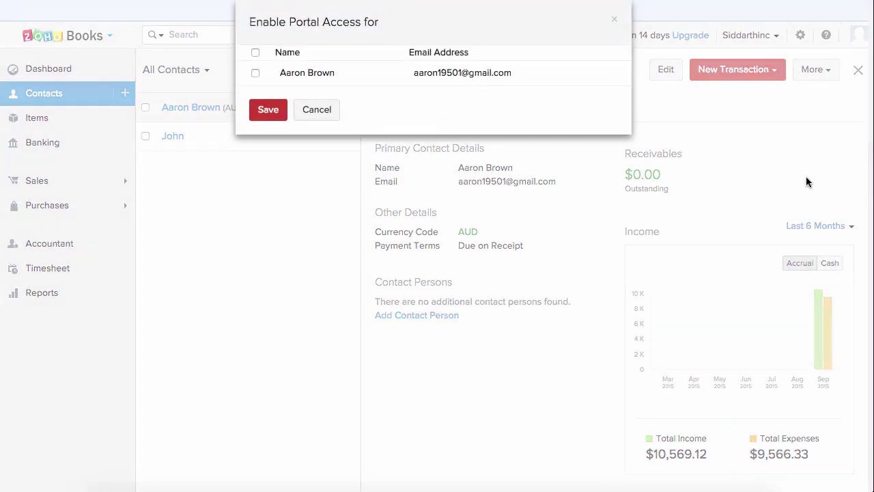
left_click(255, 72)
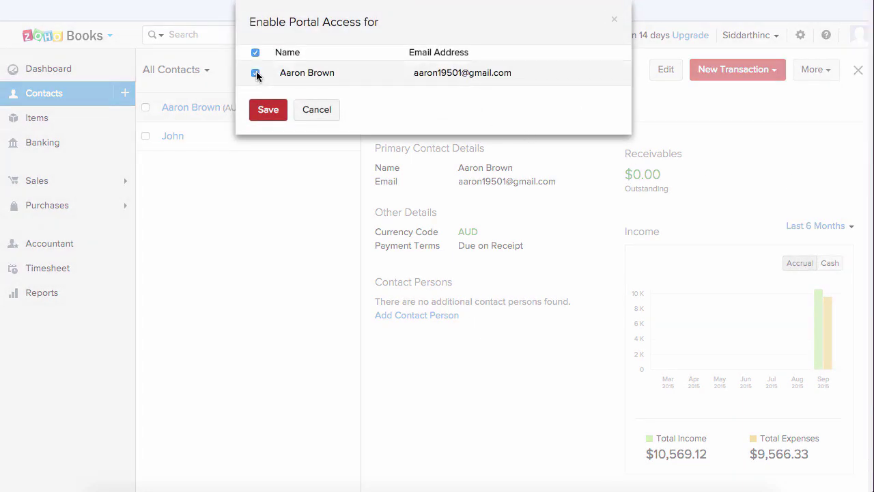
left_click(268, 110)
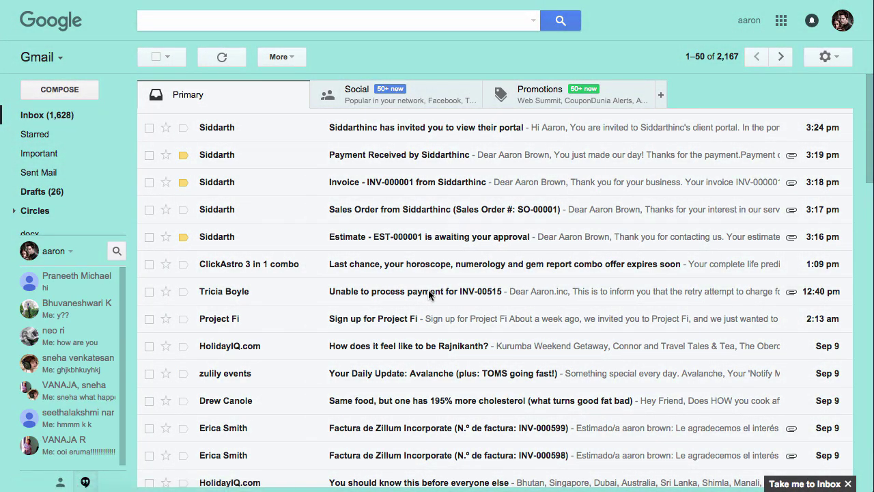
Open the portal invitation email in Gmail and accept the invitation
left_click(373, 127)
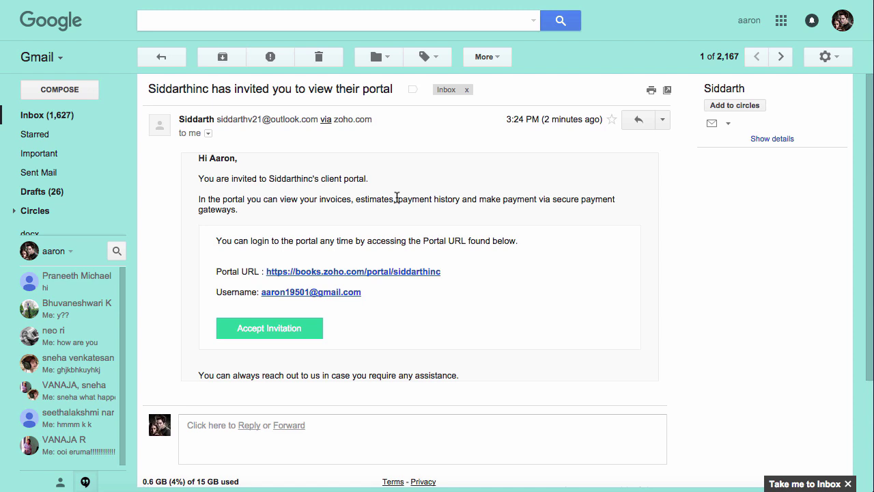
left_click(291, 330)
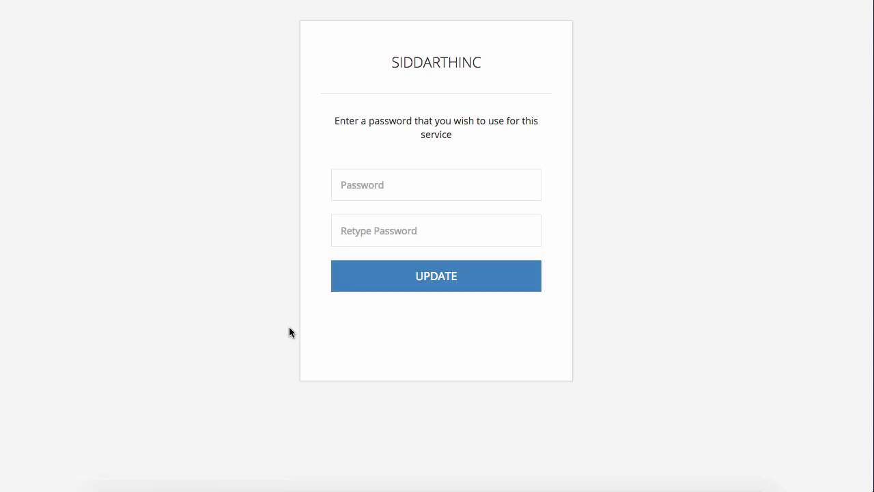
Set and confirm the portal password, then dismiss the portal welcome message
type("********")
key("Tab")
type("********")
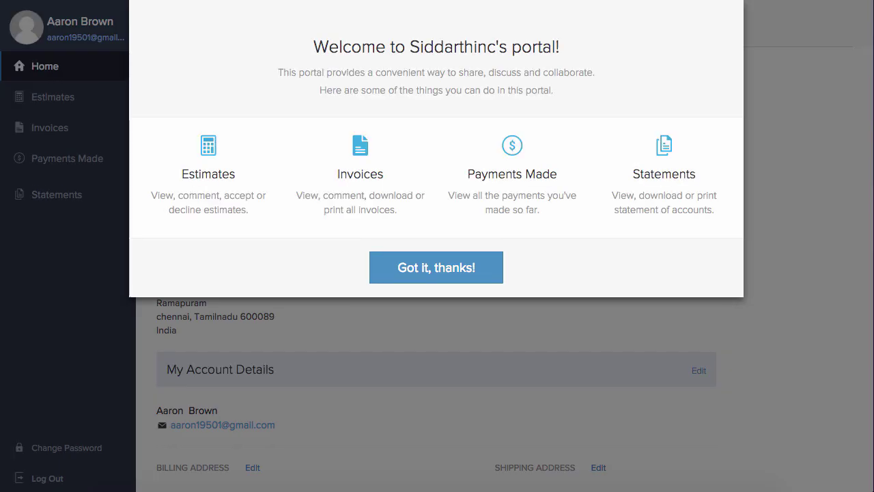
left_click(433, 269)
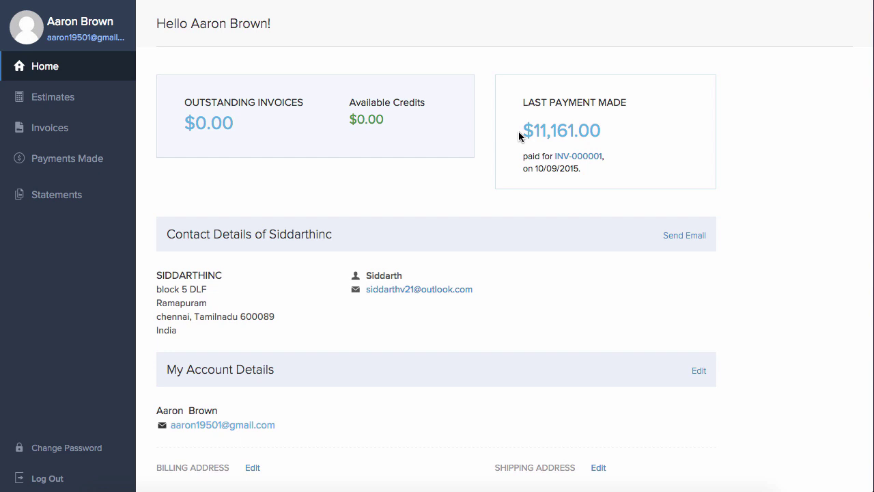
scroll(529, 259, "down", 1)
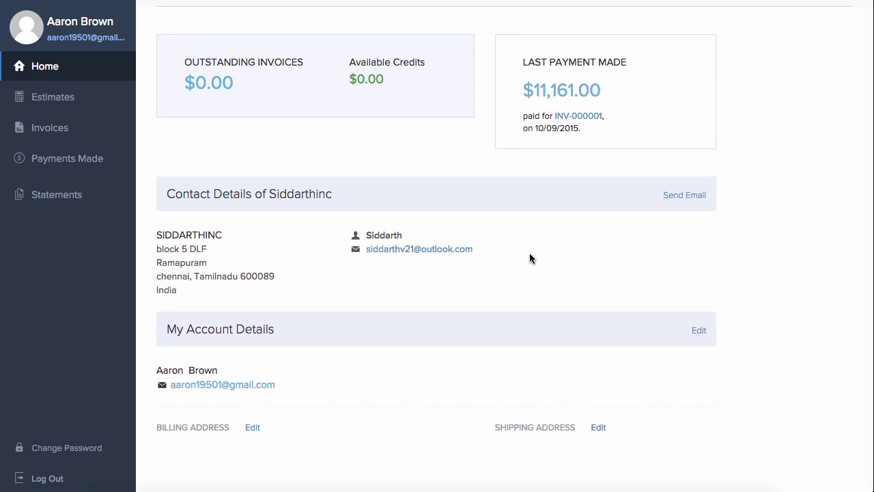
scroll(530, 258, "up", 1)
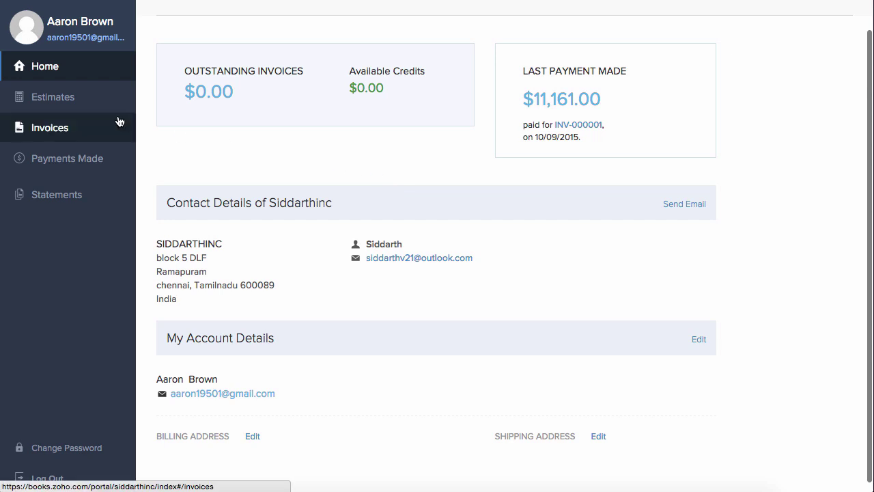
Comment 'Thanks for this transaction' on estimate EST-000001
left_click(81, 105)
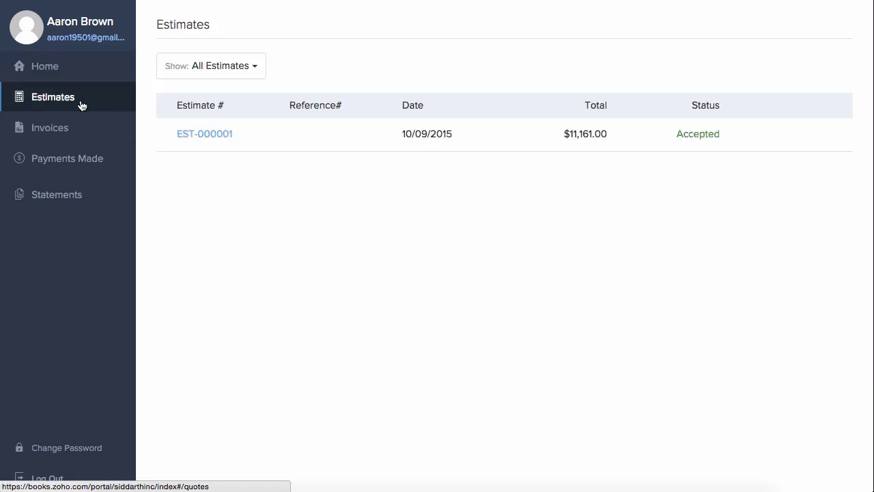
left_click(333, 132)
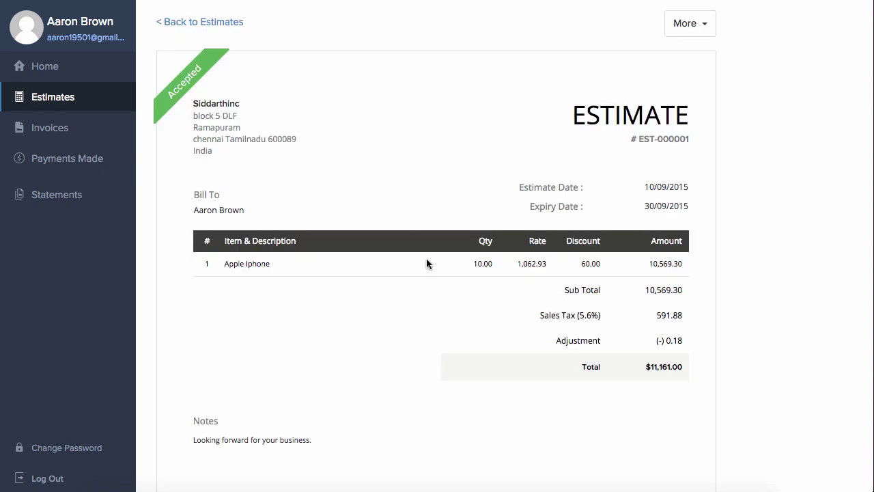
scroll(427, 262, "down", 5)
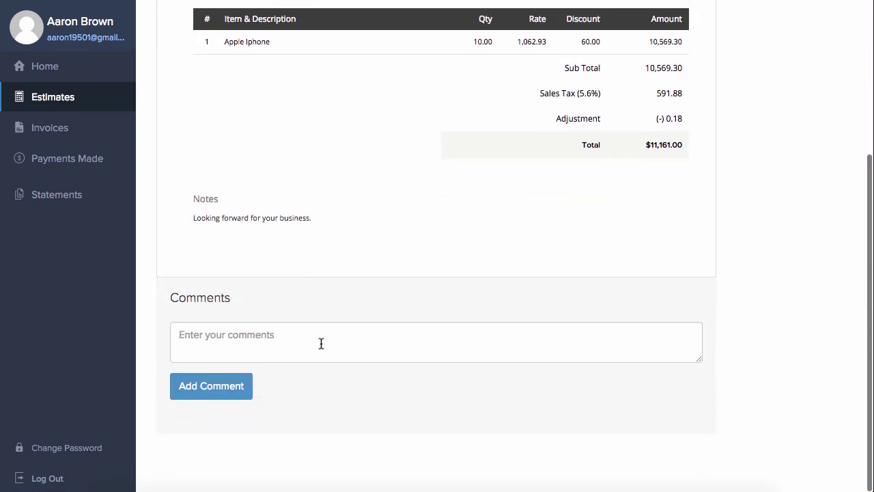
left_click(321, 344)
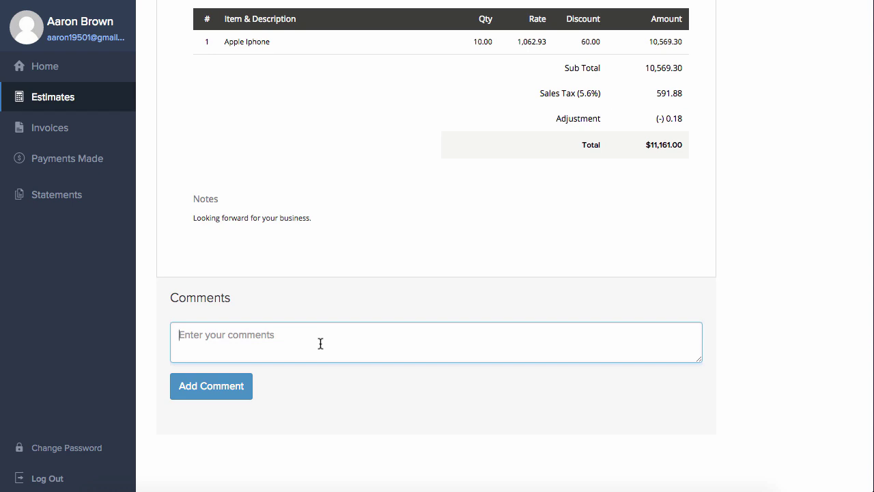
type("Thanks for this transaction")
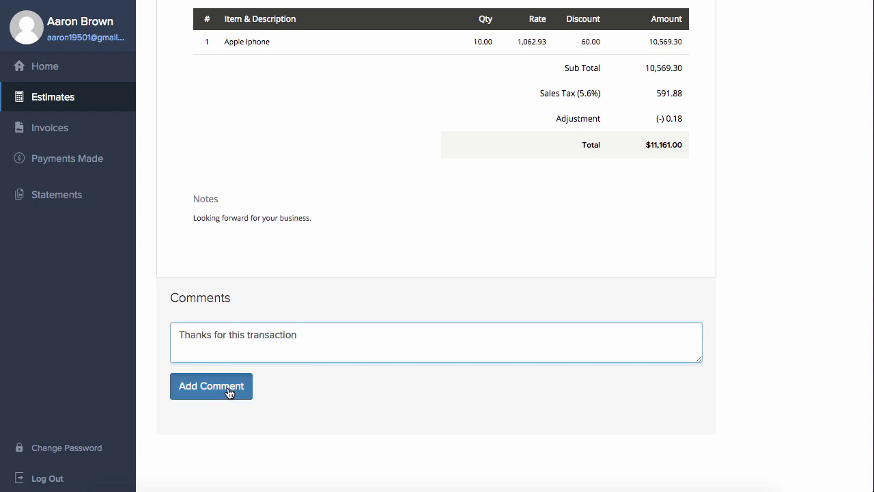
left_click(230, 391)
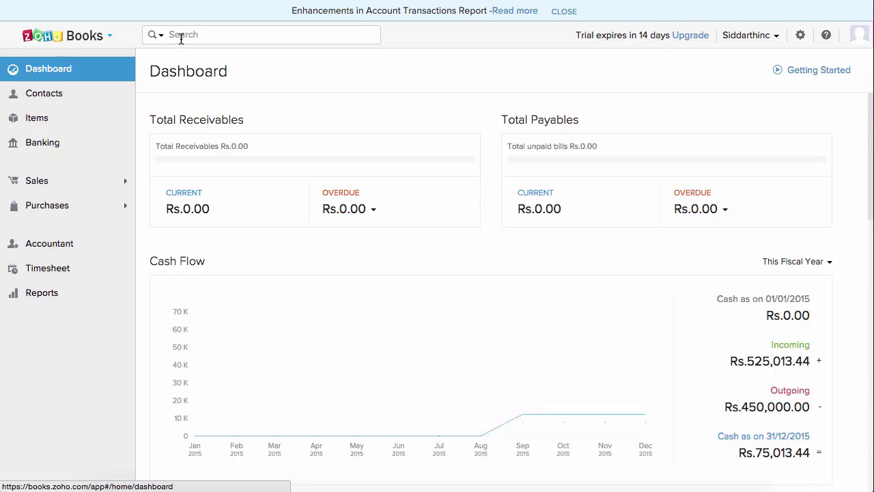
Find and open estimate EST-000001 by searching within Estimates
left_click(181, 36)
type("EST-000001")
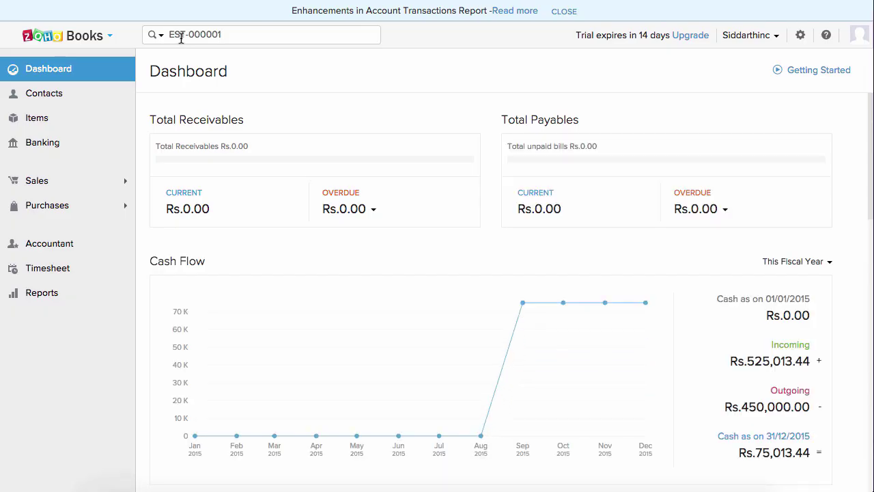
left_click(157, 35)
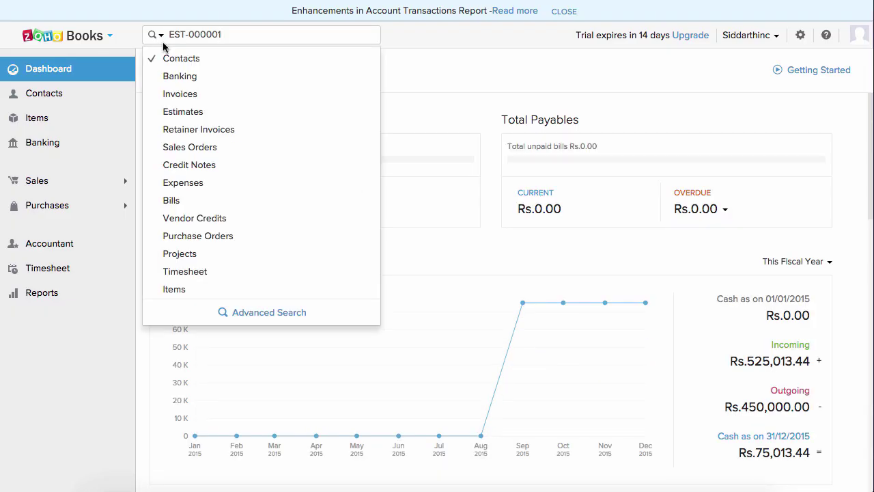
left_click(182, 111)
left_click(318, 228)
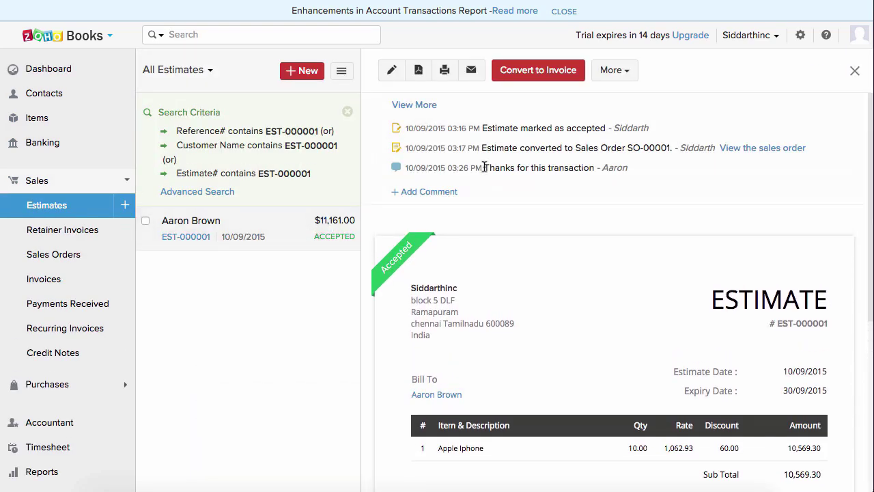
Post the portal-visible reply 'Its fine, I am glad about our project confirmation'
left_click_drag(484, 168, 593, 168)
left_click(430, 192)
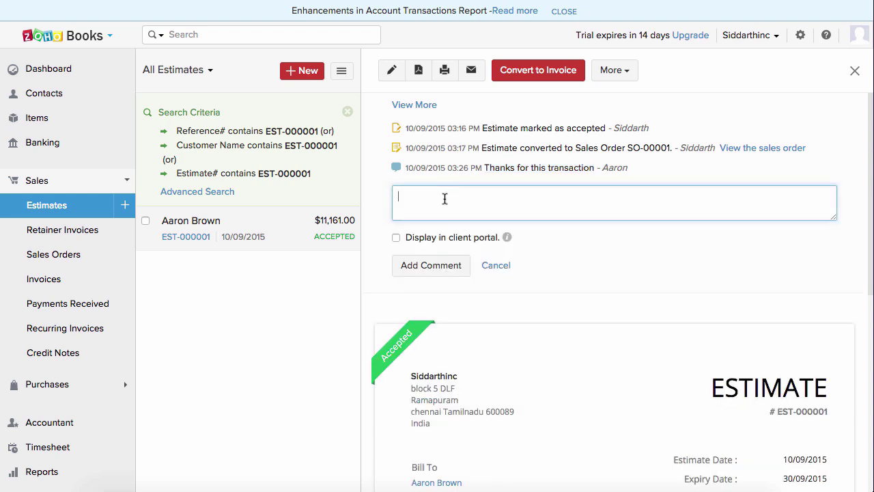
type("Its fine, I am glad about our p")
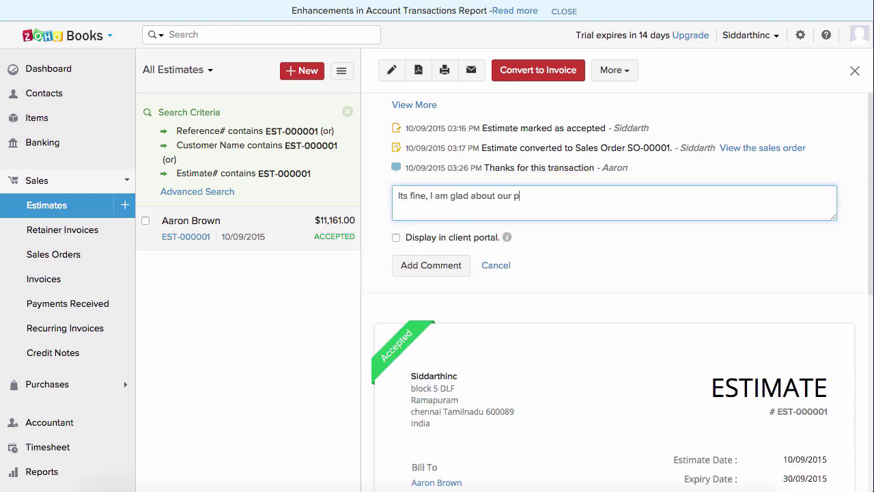
type("roject confirmation")
left_click(396, 239)
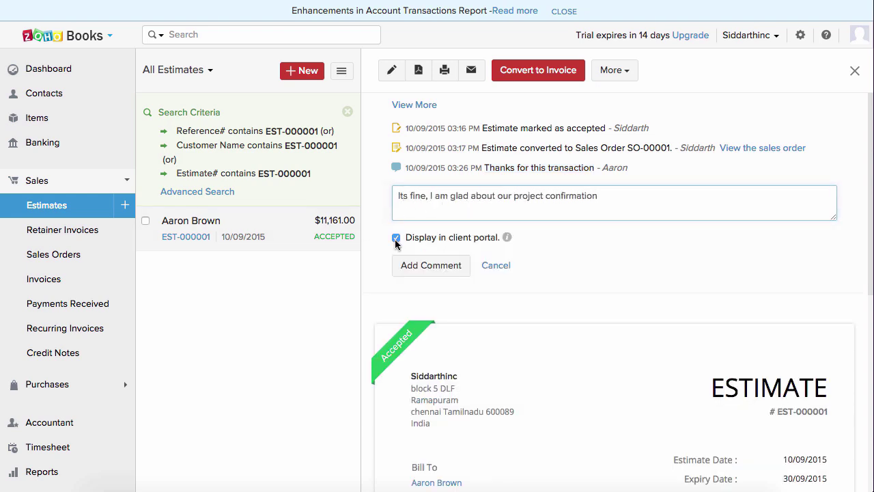
left_click(407, 267)
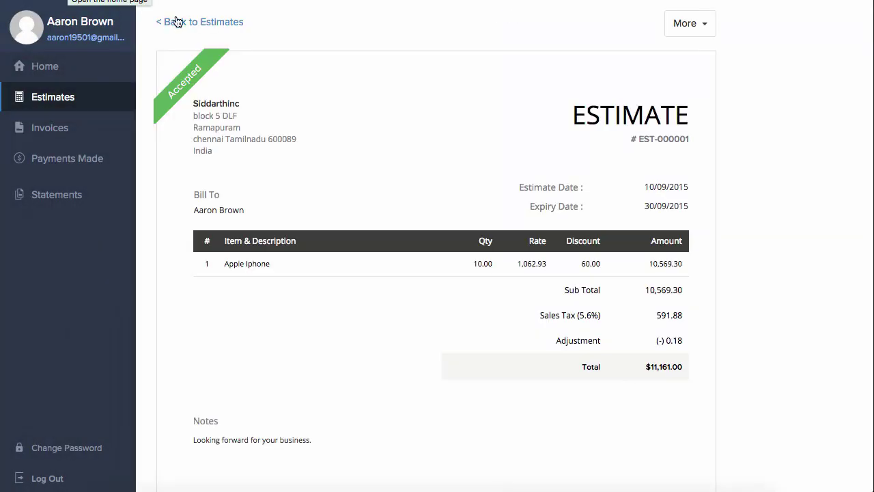
Confirm the reply shows on the estimate, then view invoice INV-000001 in the portal
scroll(446, 243, "down", 5)
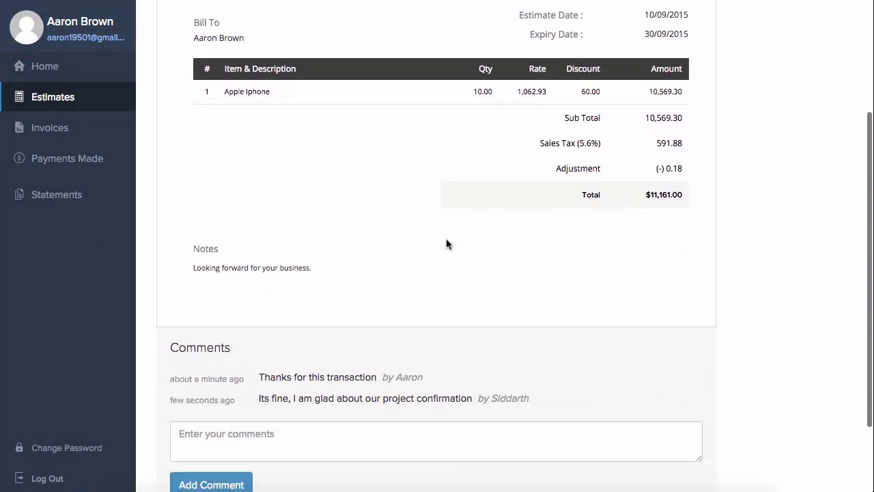
left_click_drag(259, 351, 475, 352)
left_click(61, 136)
left_click(210, 139)
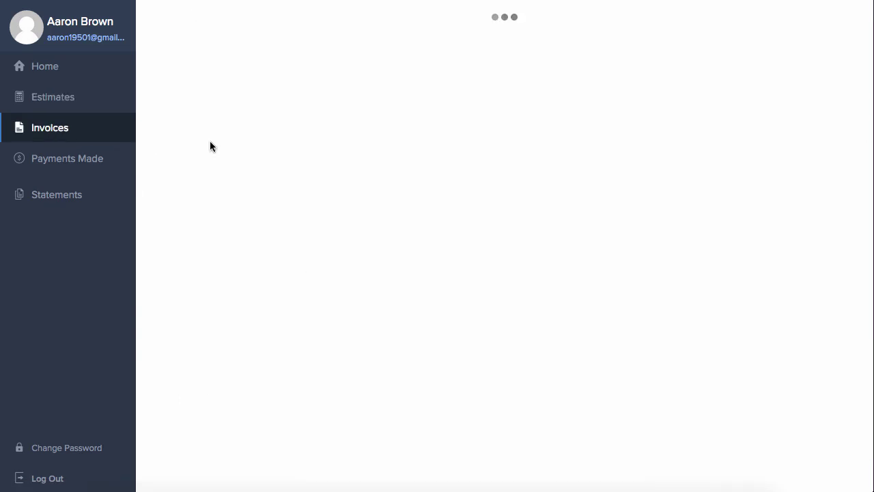
scroll(318, 271, "down", 5)
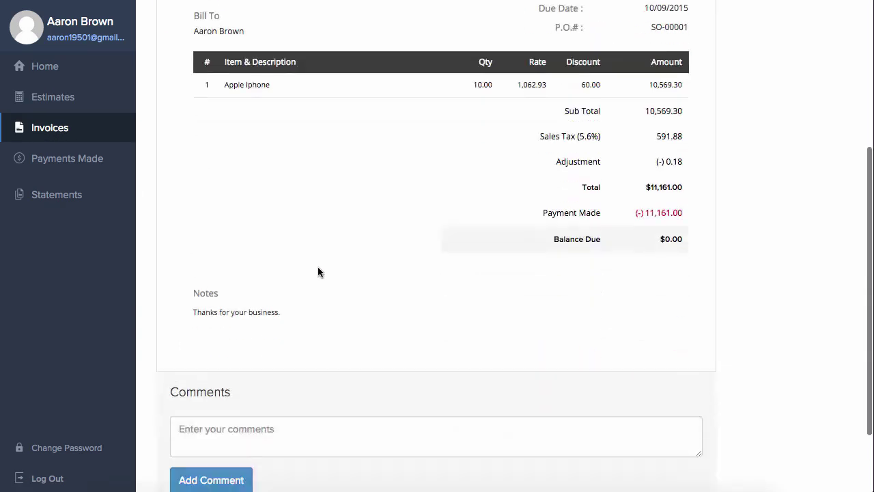
scroll(318, 272, "up", 5)
View the receipt for payment 1 under Payments Made
left_click(94, 167)
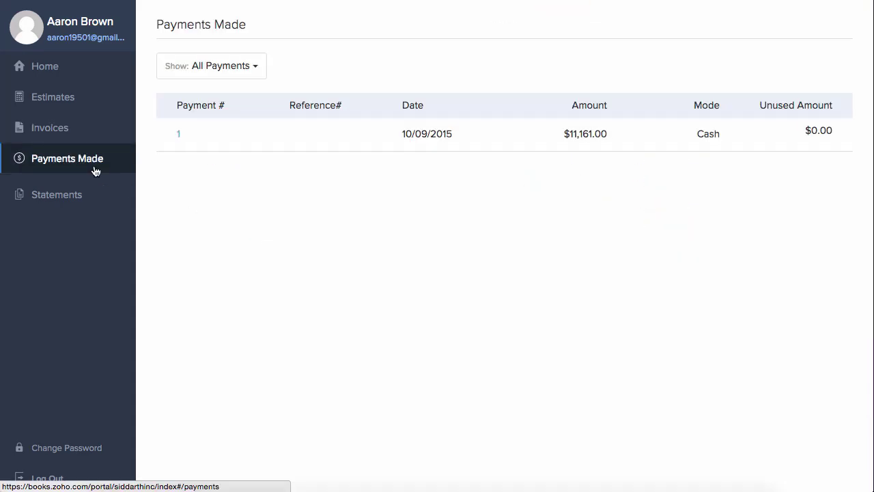
left_click(248, 141)
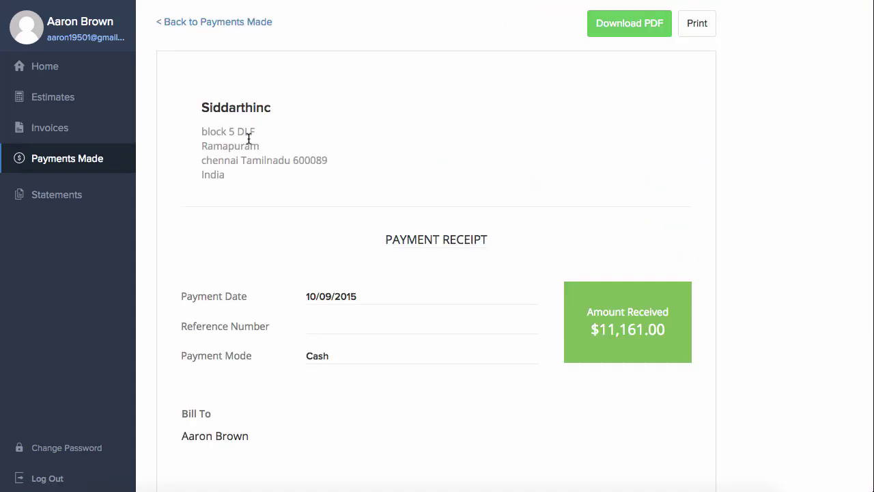
scroll(372, 314, "down", 4)
scroll(373, 314, "up", 5)
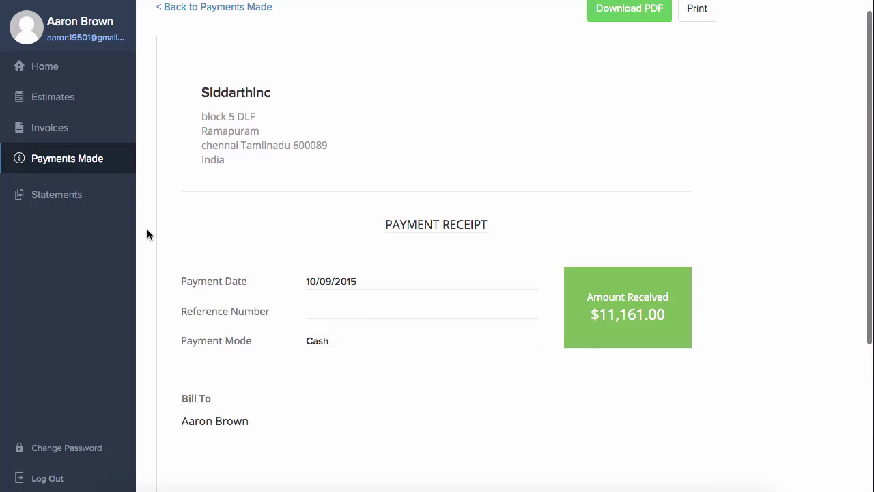
Open the Statement of Accounts for This Year, showing a $0.00 balance due
left_click(75, 197)
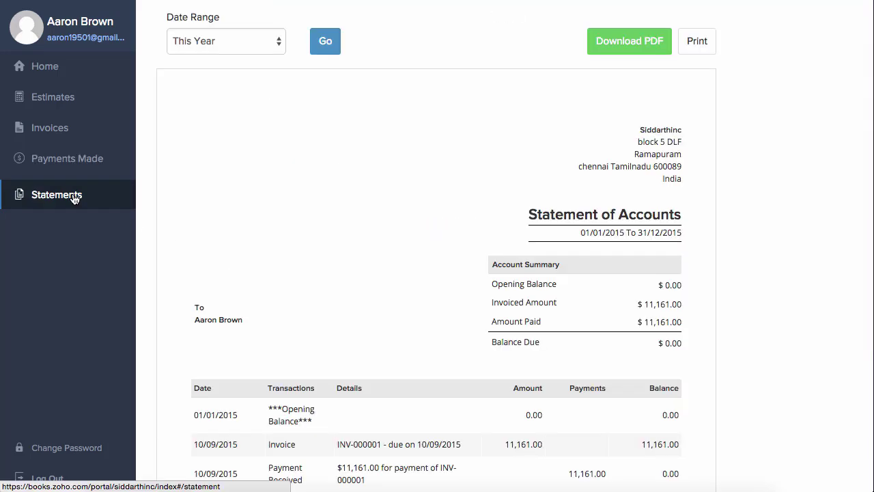
left_click(212, 47)
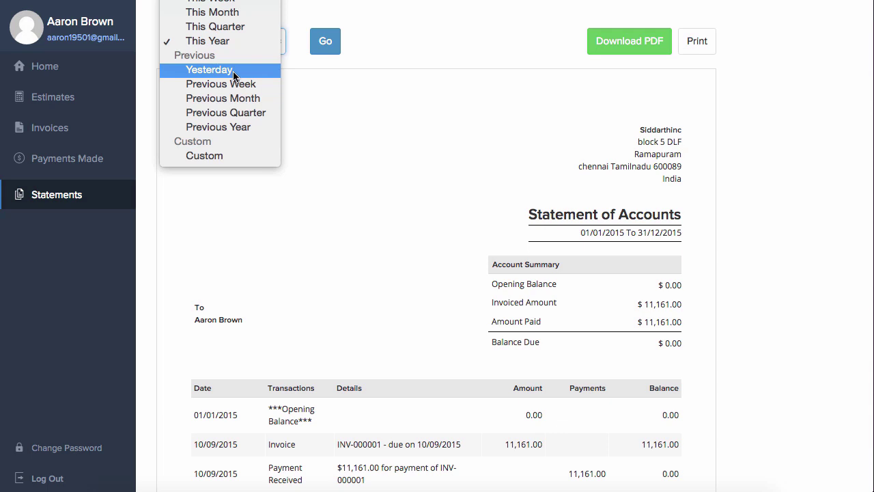
left_click(303, 14)
scroll(653, 235, "down", 3)
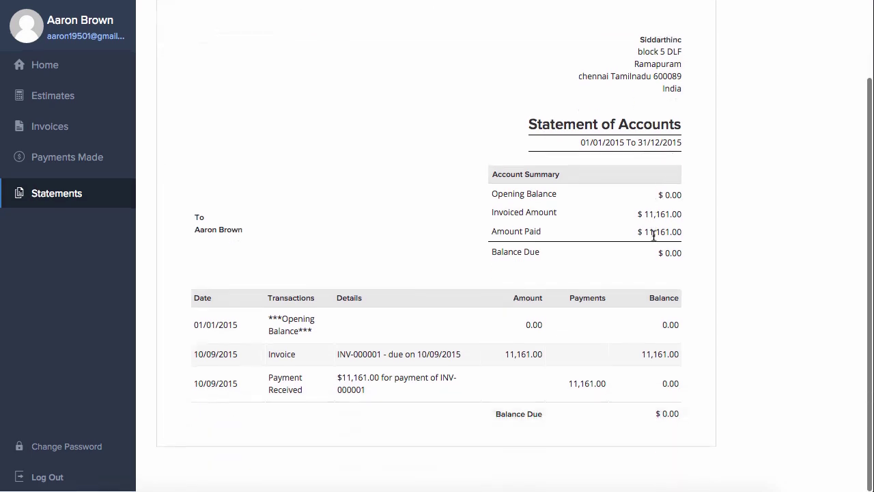
scroll(654, 235, "up", 3)
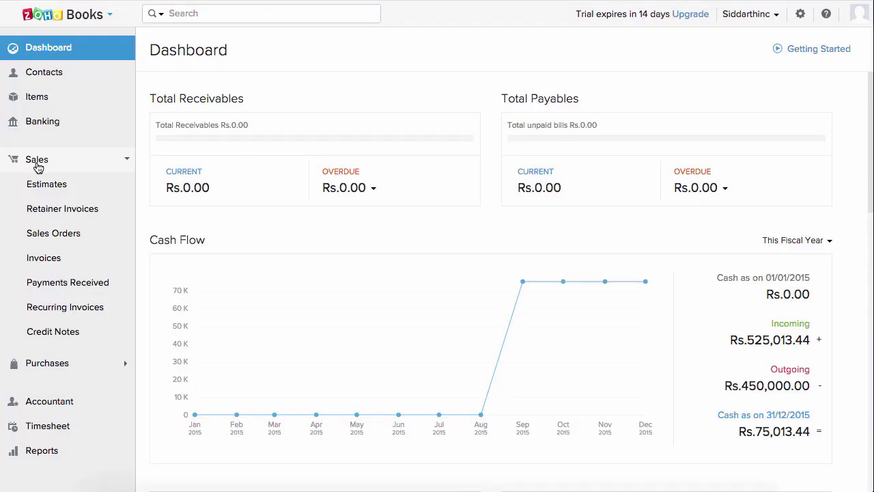
Open paid invoice INV-000001 and start a recurring invoice profile from it with Make Recurring
mouse_move(72, 311)
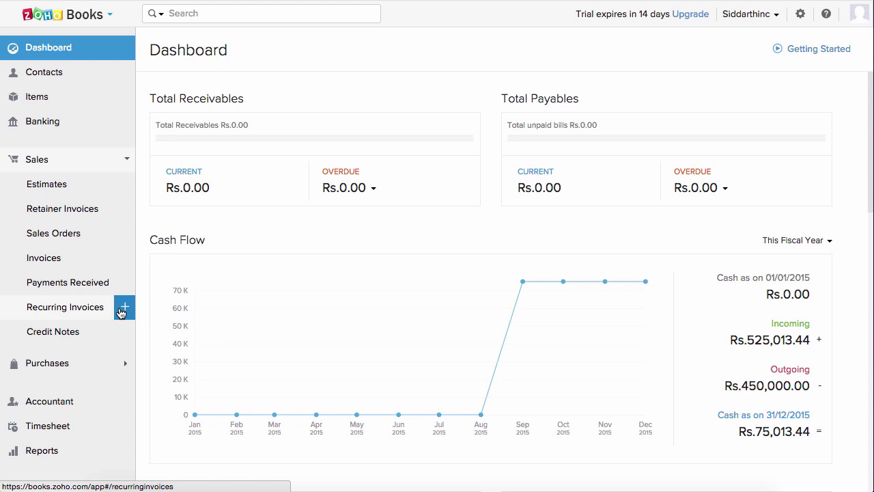
left_click(63, 261)
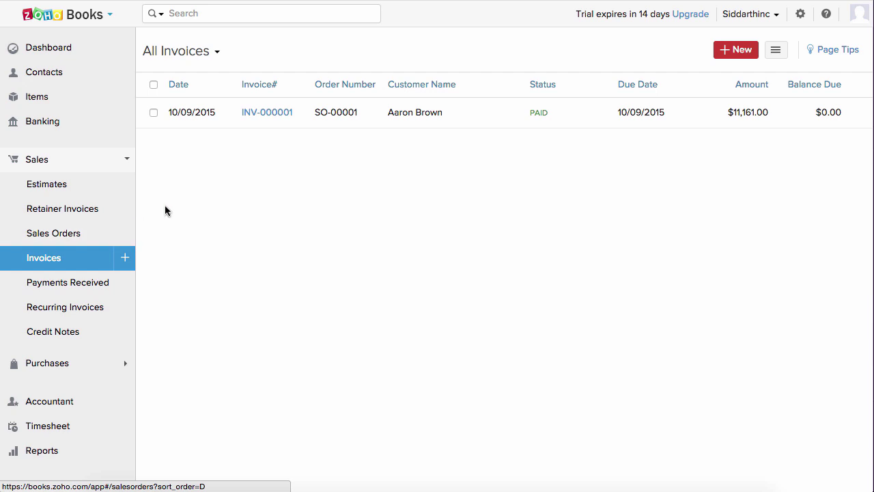
left_click(260, 114)
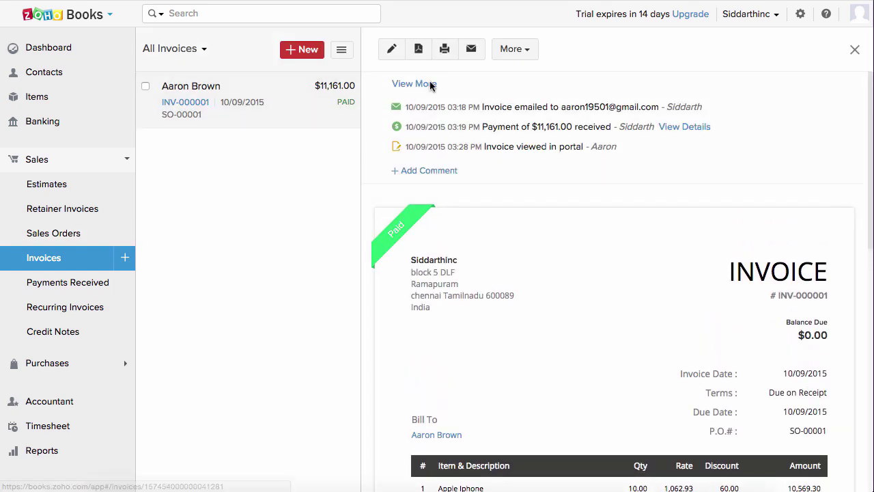
left_click(503, 51)
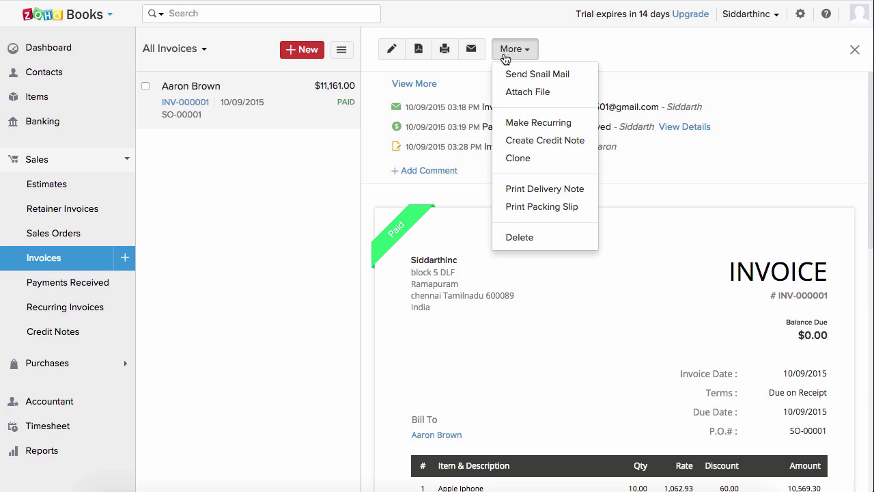
left_click(530, 123)
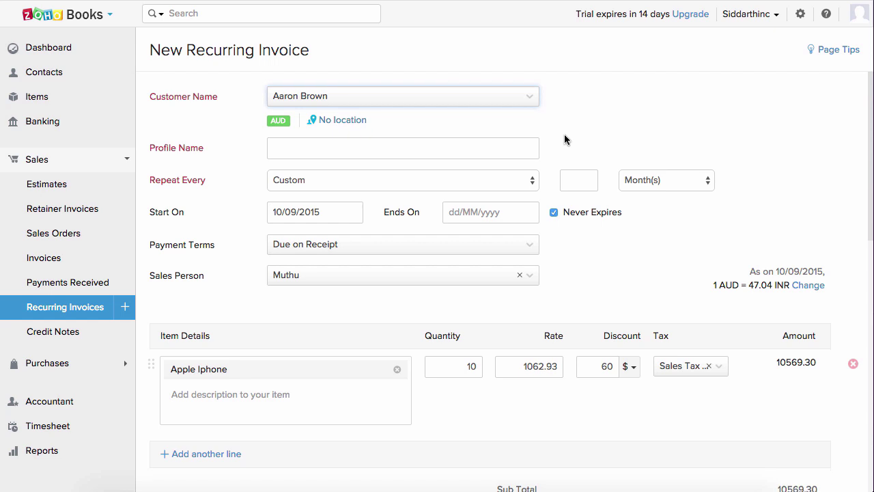
Name the recurring profile 'My recurring Invoice'
scroll(565, 135, "down", 3)
scroll(565, 136, "up", 3)
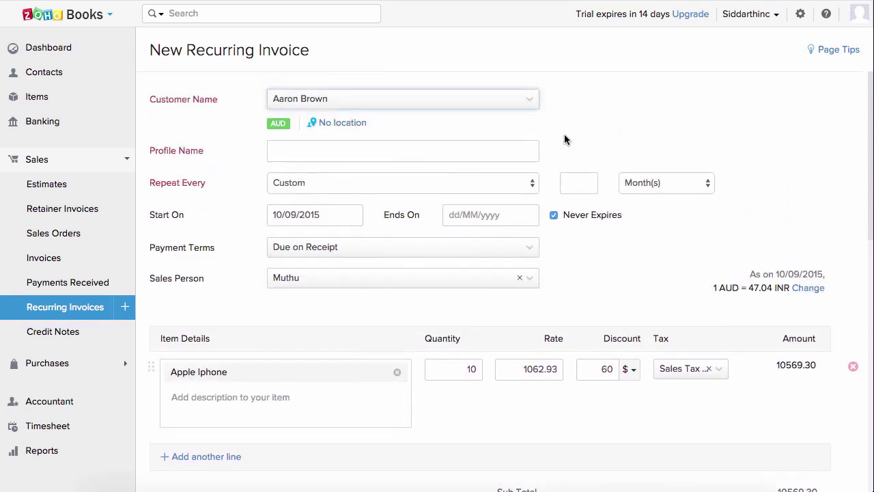
left_click(500, 150)
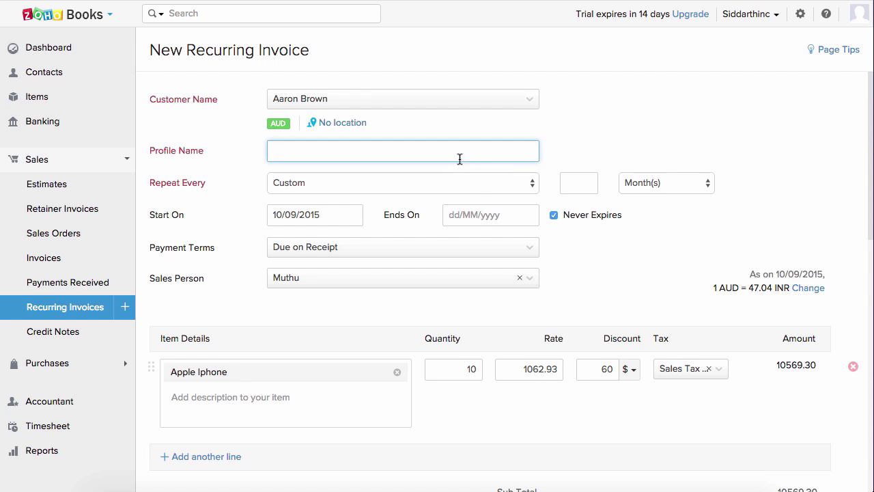
type("My recurring Invoice")
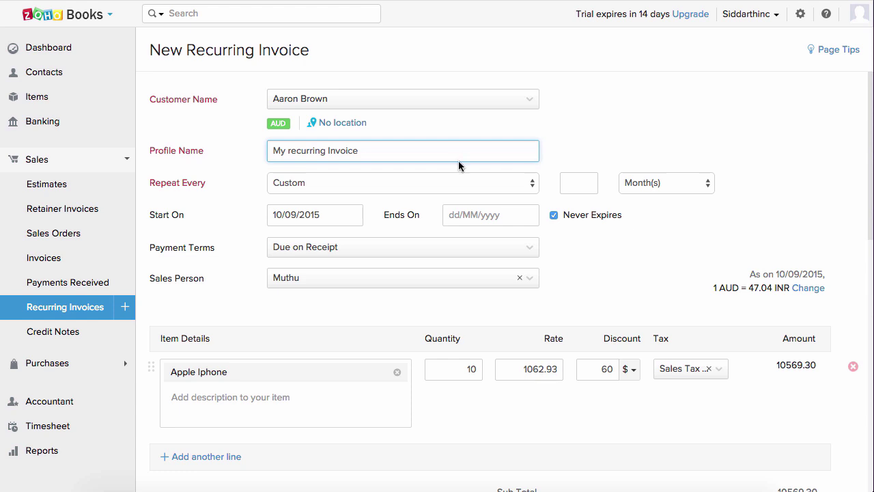
Set the profile to repeat every 1 Month(s) (Custom) with no end date
left_click(460, 183)
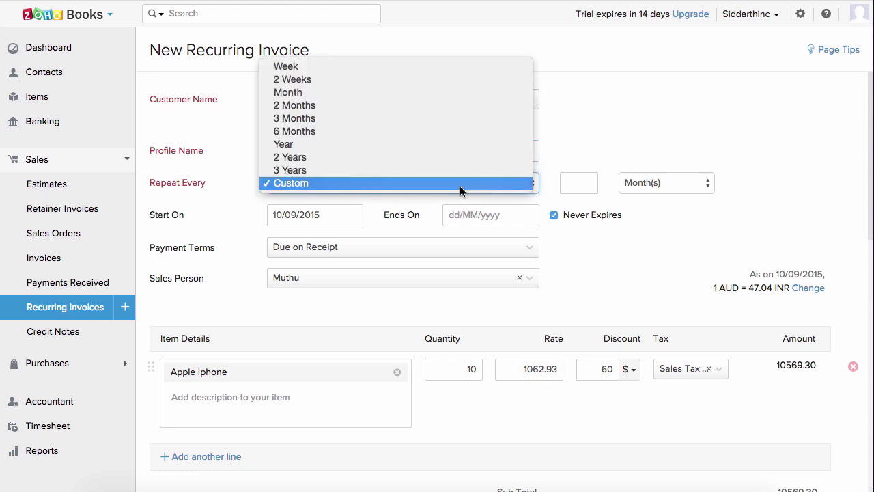
left_click(391, 96)
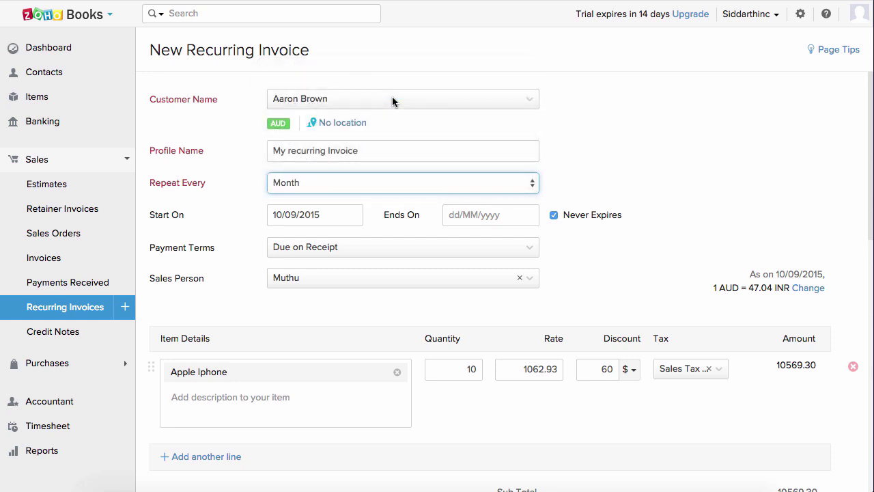
left_click(423, 183)
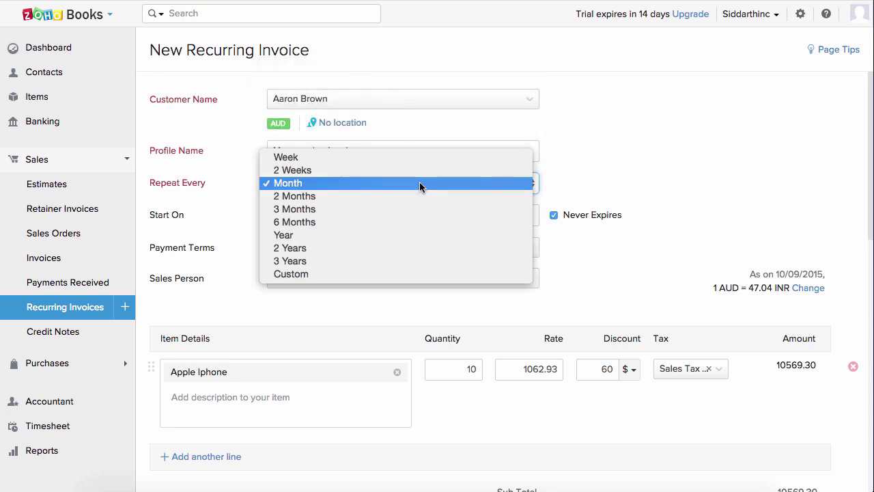
left_click(426, 271)
left_click(654, 183)
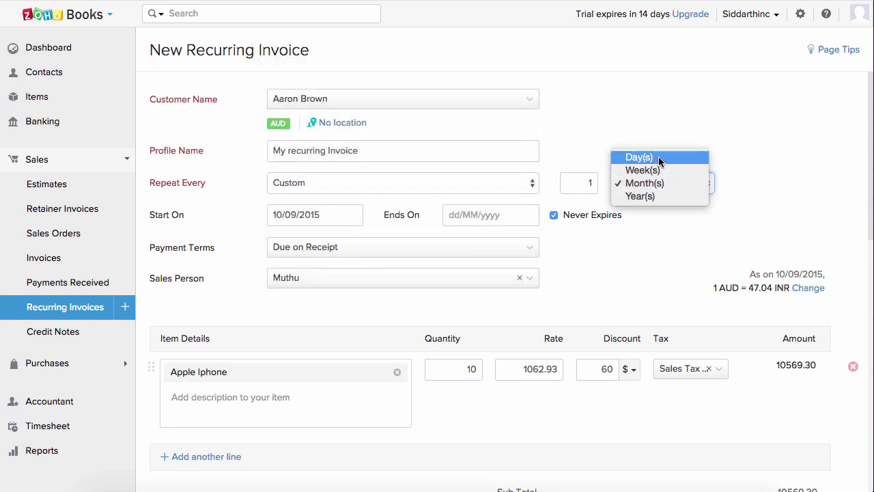
left_click(592, 152)
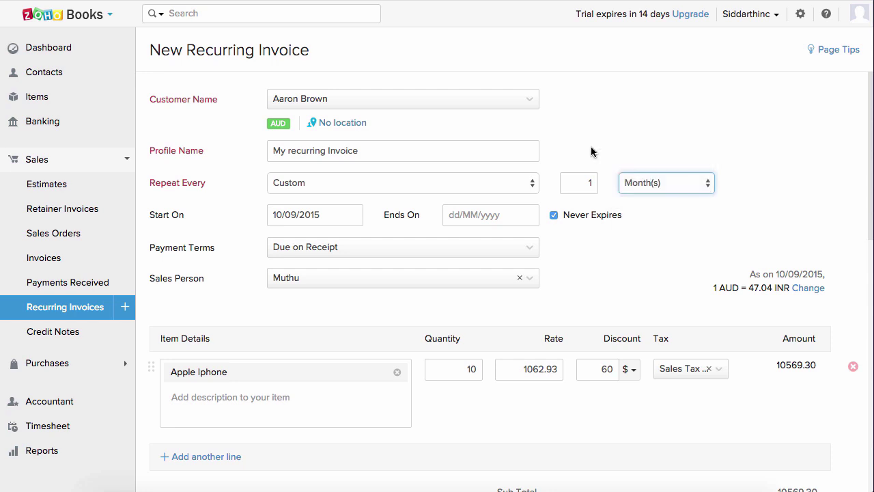
left_click(491, 216)
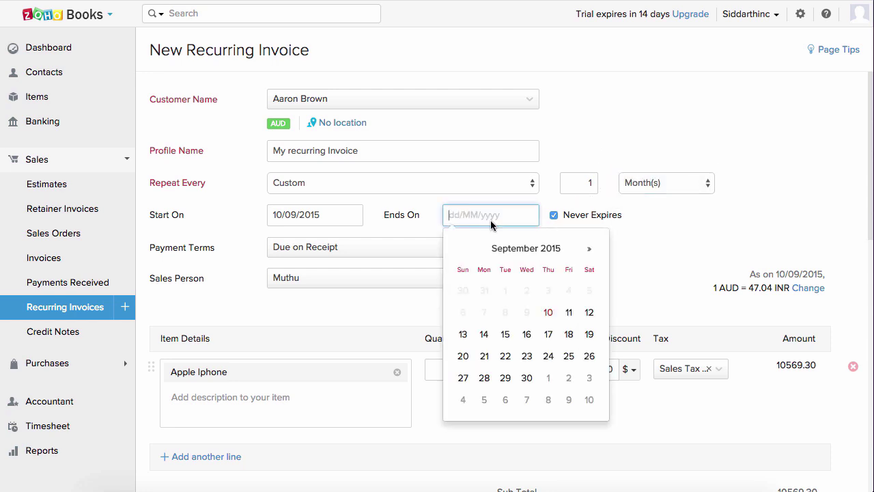
left_click(636, 236)
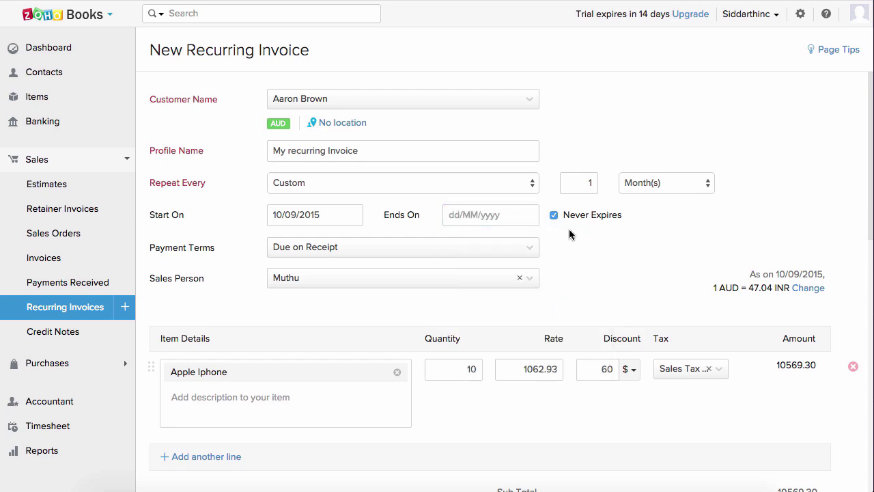
scroll(597, 257, "down", 10)
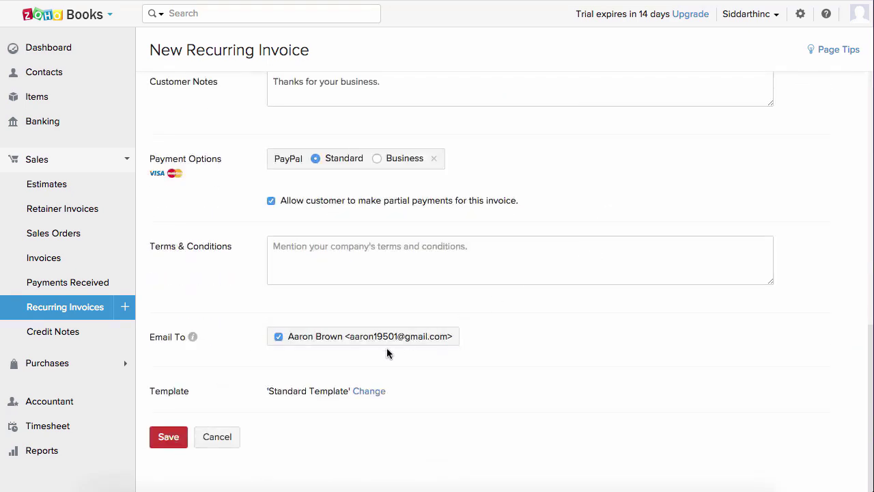
Save the 'My recurring Invoice' recurring profile
left_click(169, 438)
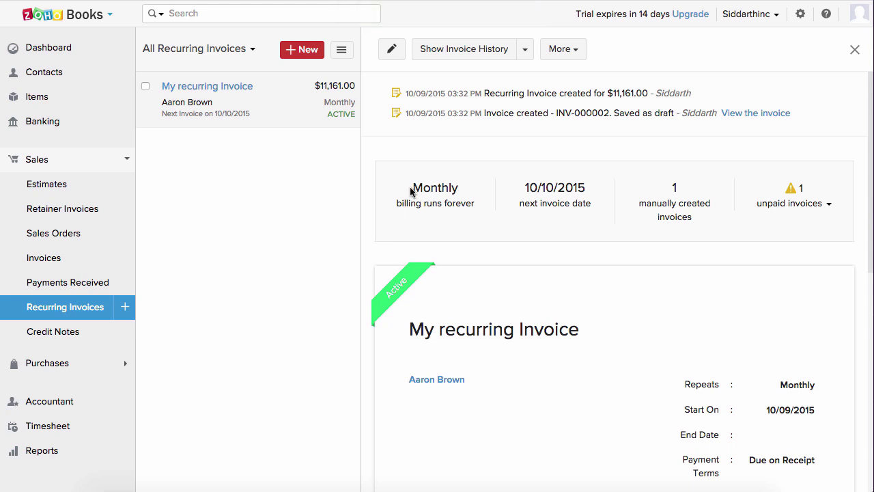
left_click_drag(410, 192, 483, 211)
left_click(535, 213)
Check the unpaid generated invoices and invoice history, then return to Recurring Invoices
left_click(781, 210)
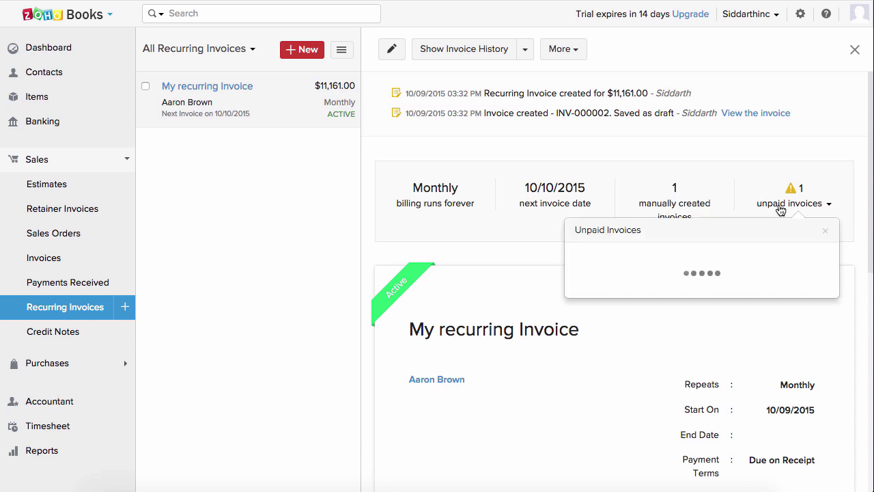
left_click(823, 230)
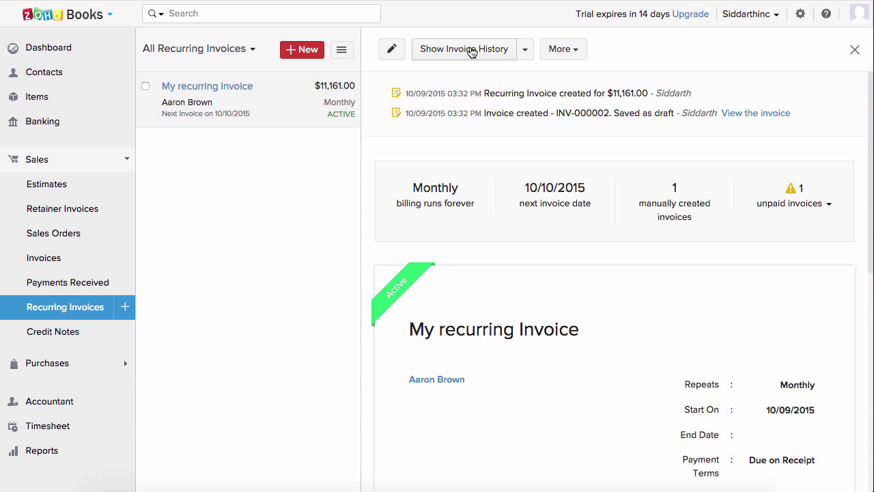
left_click(471, 52)
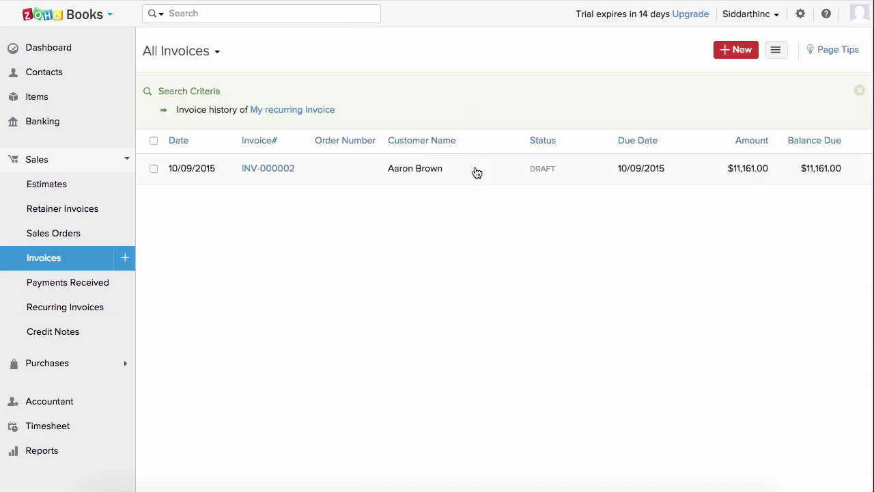
left_click(90, 308)
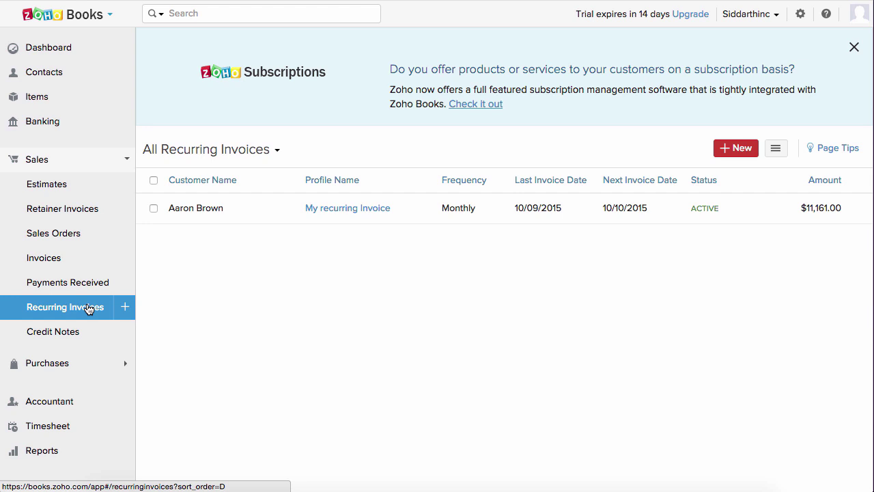
Open the paid bill under Purchases > Bills and make it recurring
left_click(27, 368)
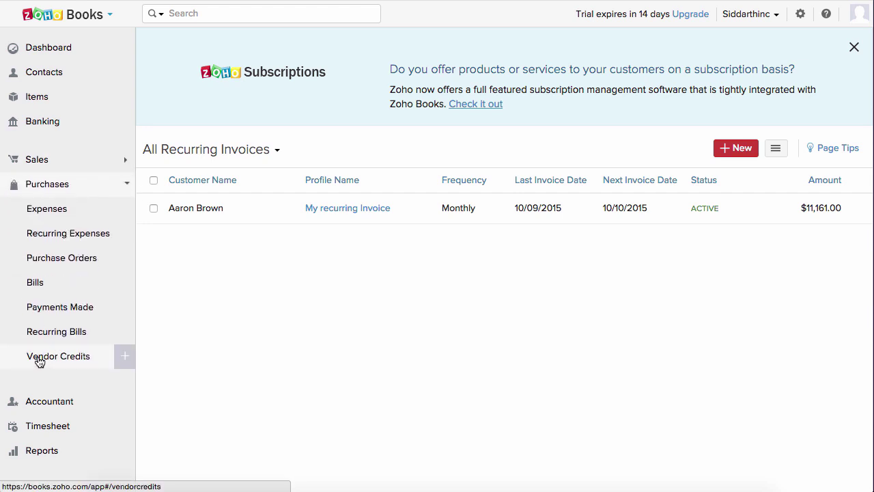
mouse_move(116, 333)
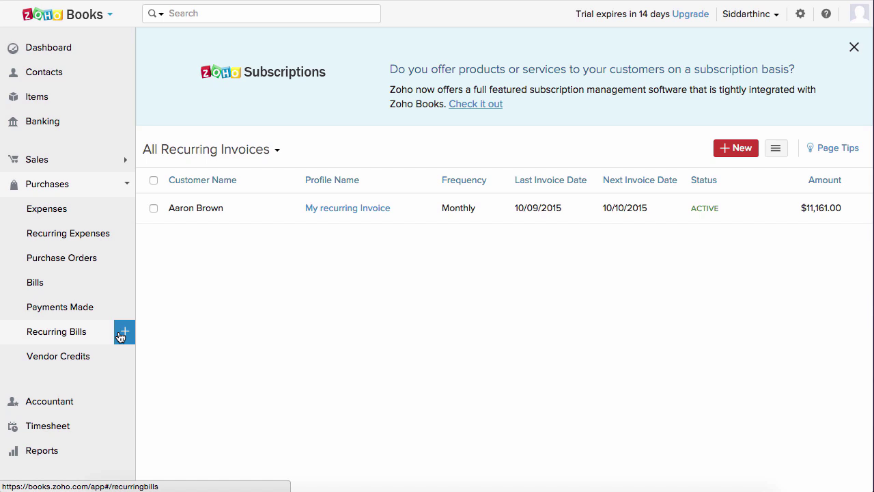
left_click(62, 287)
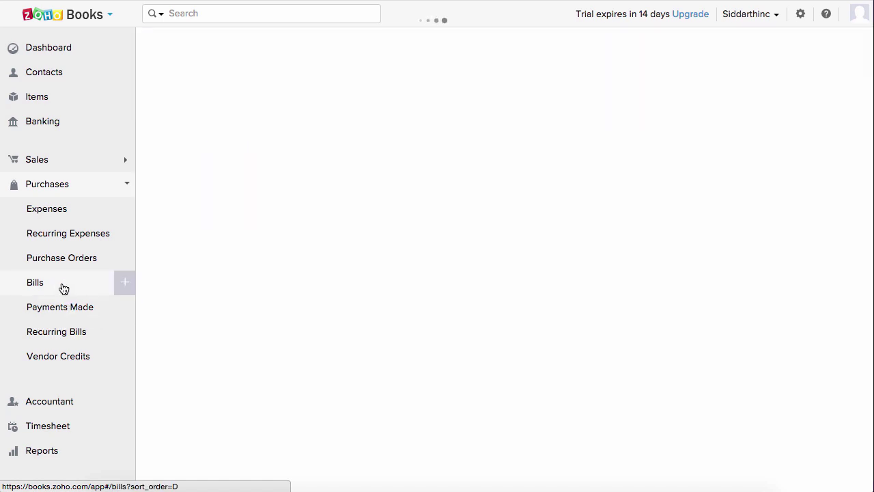
left_click(292, 116)
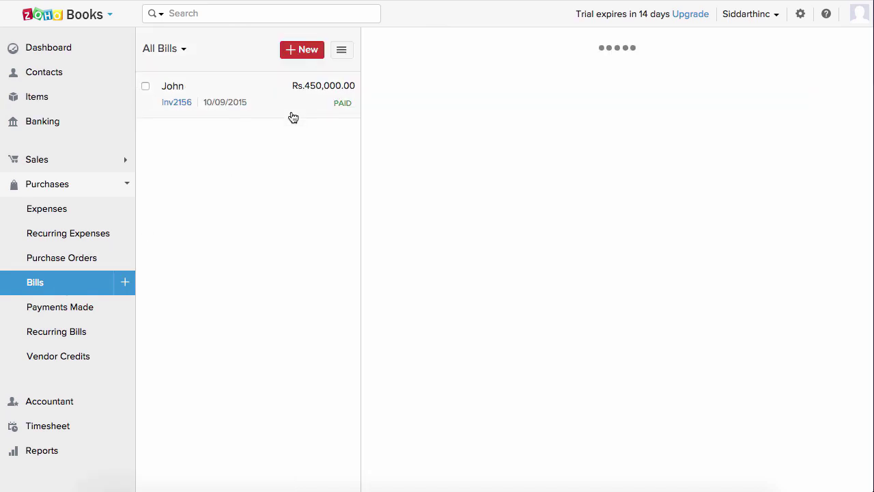
left_click(505, 48)
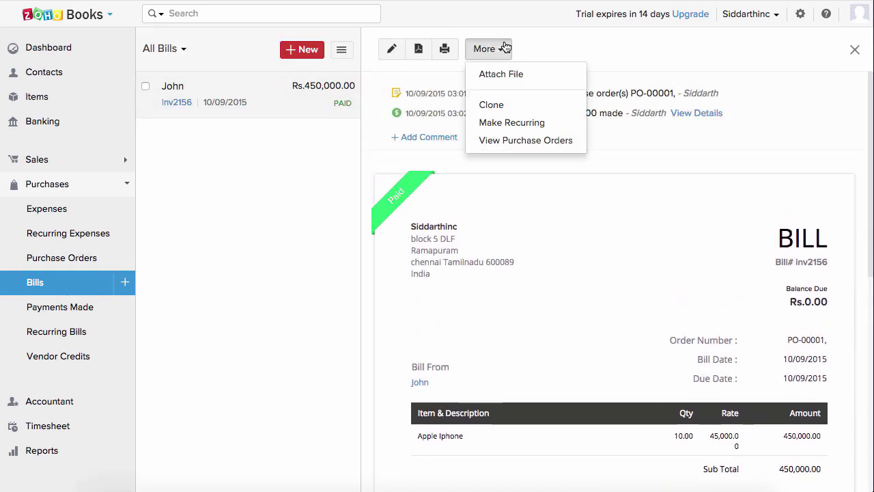
left_click(524, 121)
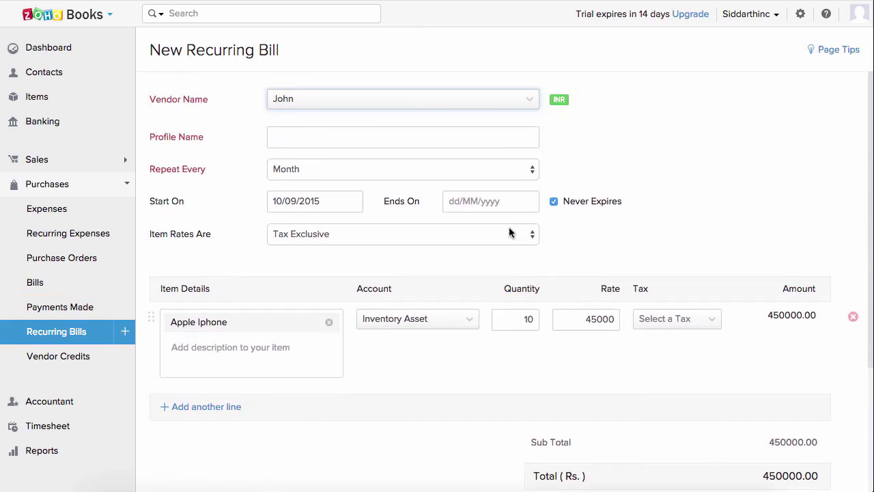
Name the recurring bill 'My Bill' and save it with monthly, never-ending repeats
left_click(317, 139)
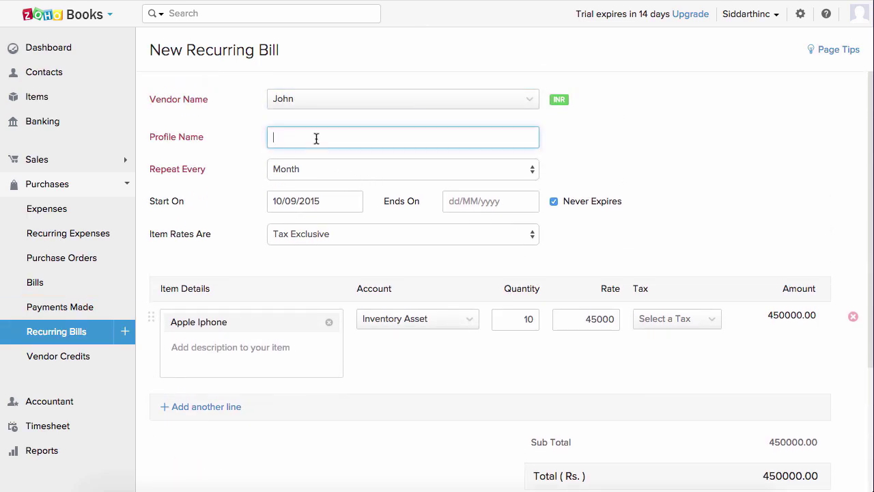
type("My Bill")
left_click(343, 176)
scroll(395, 265, "down", 3)
left_click(170, 414)
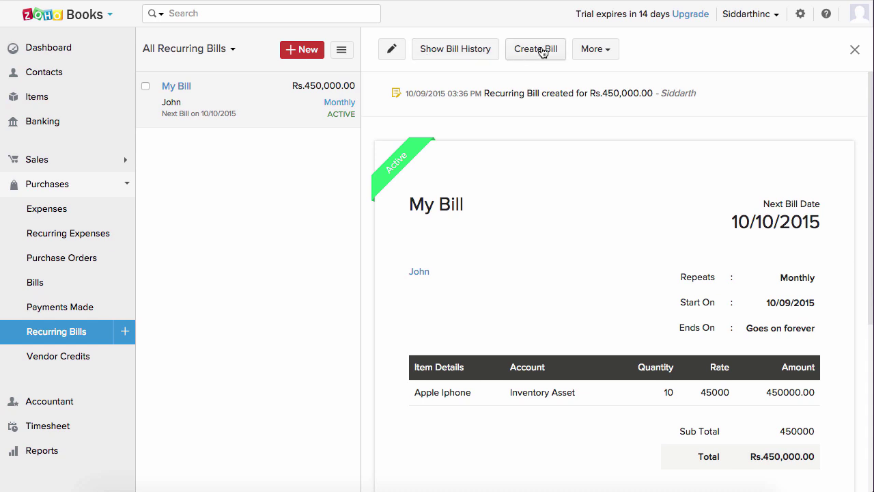
left_click(598, 50)
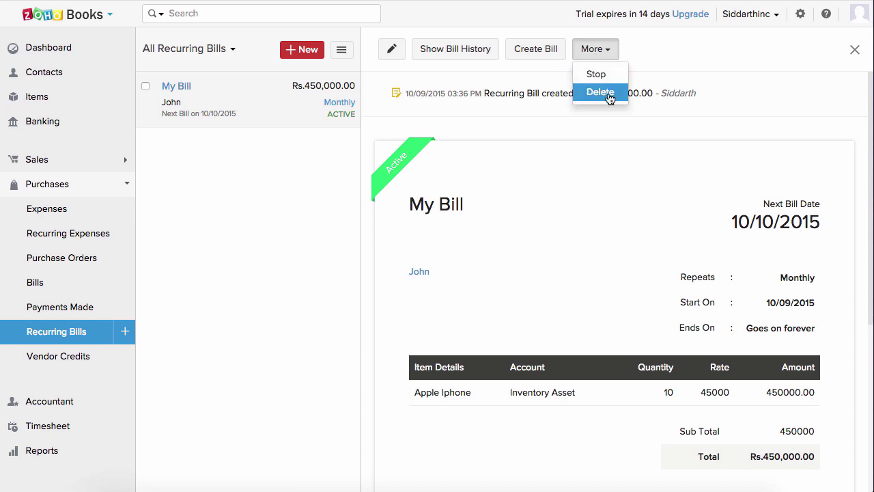
left_click(653, 66)
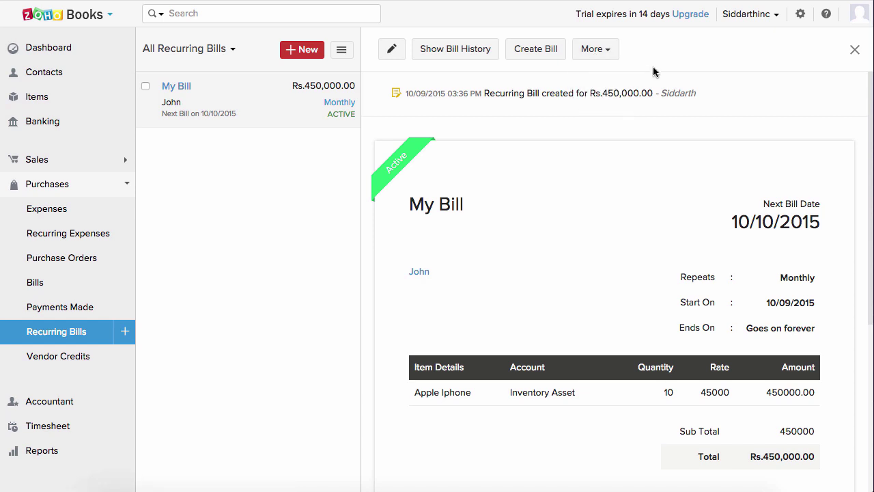
Create a credit note from draft invoice INV-000002
left_click(56, 169)
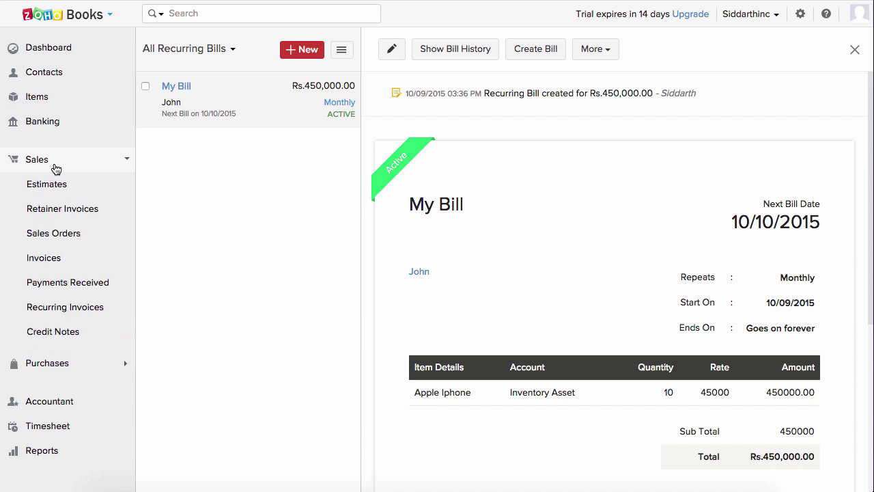
left_click(51, 260)
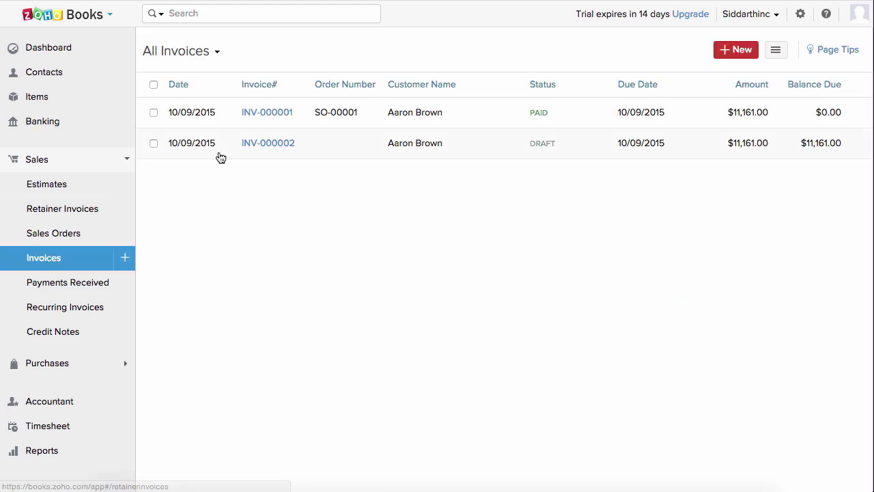
left_click(224, 151)
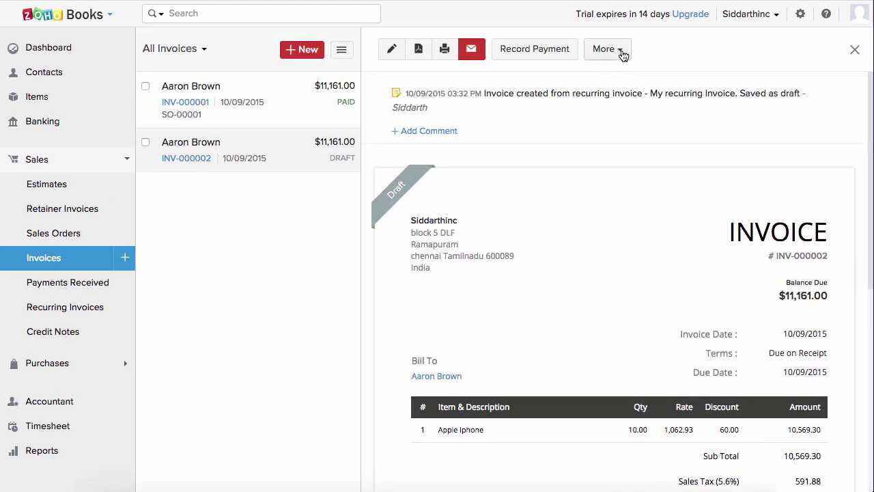
left_click(623, 52)
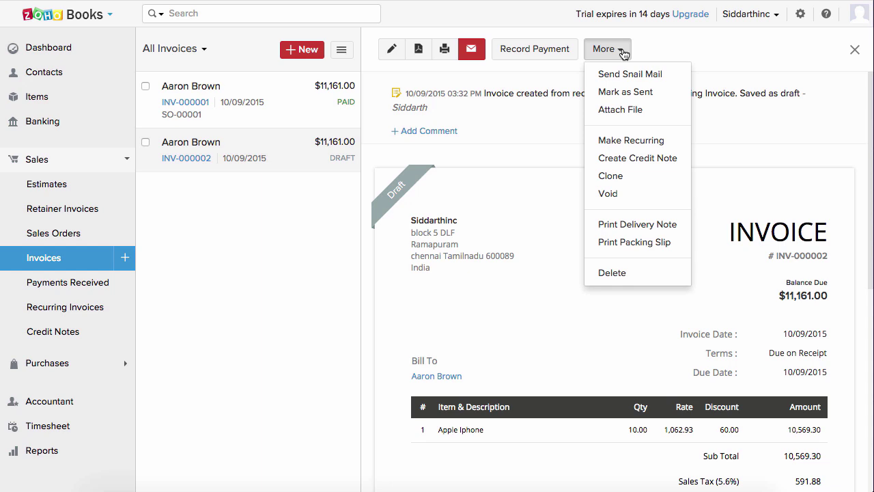
left_click(658, 159)
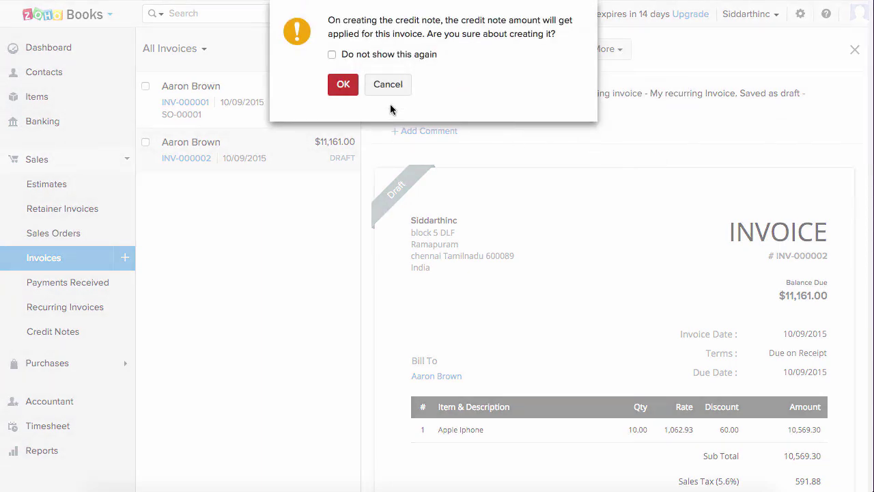
left_click(343, 87)
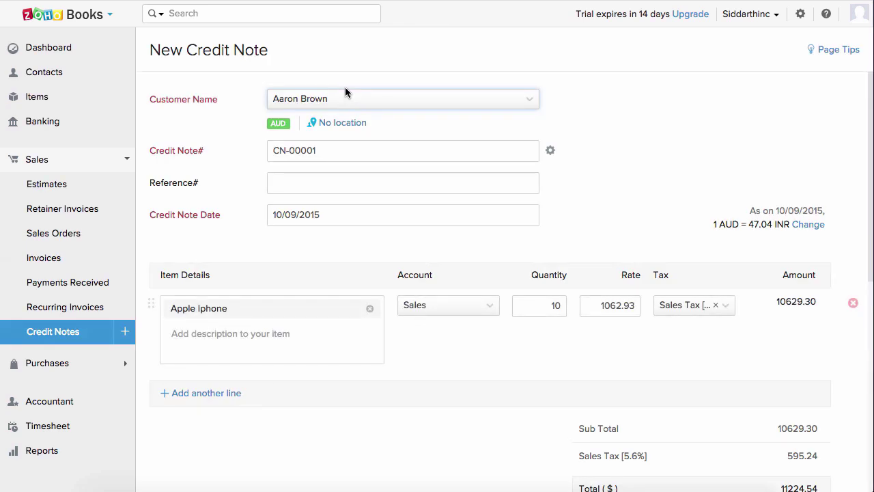
Save credit note CN-00001 for ten Apple Iphones totalling $11,224.54
scroll(450, 225, "down", 3)
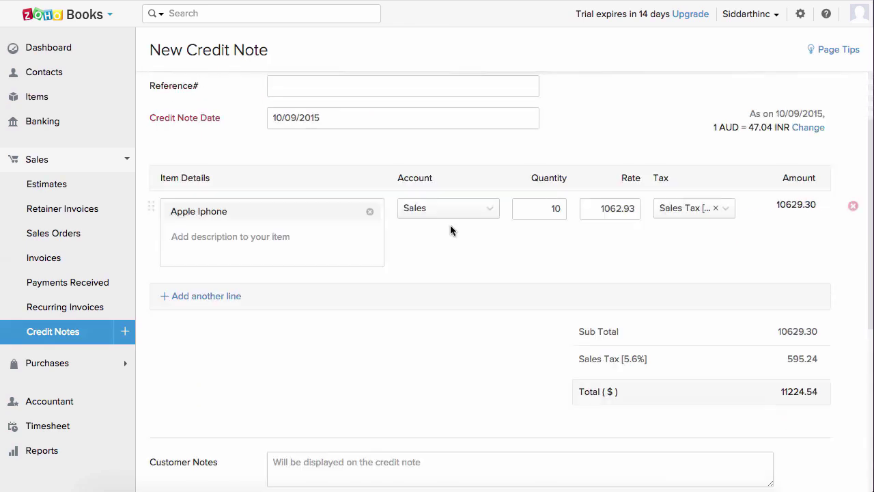
scroll(450, 230, "down", 3)
scroll(450, 230, "up", 5)
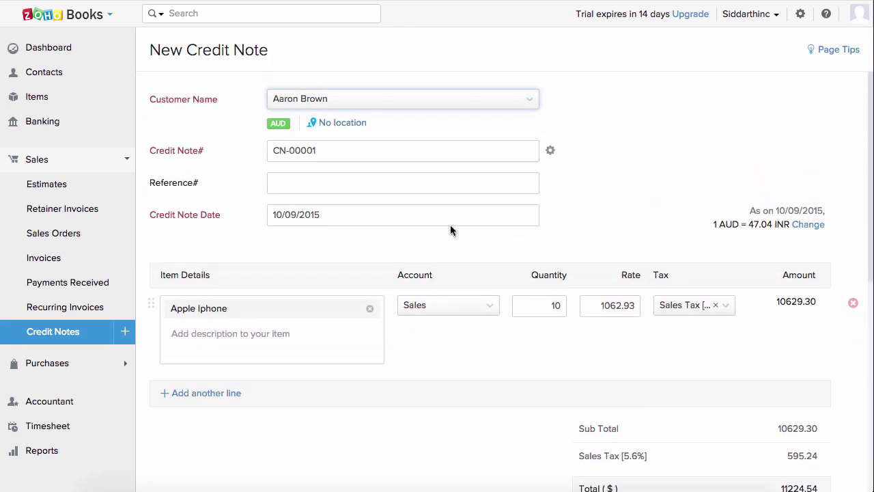
left_click(374, 181)
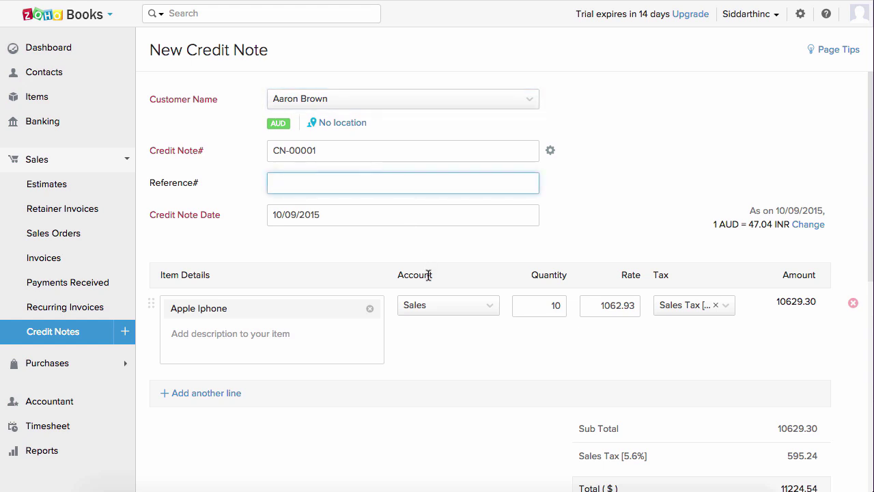
scroll(428, 276, "down", 10)
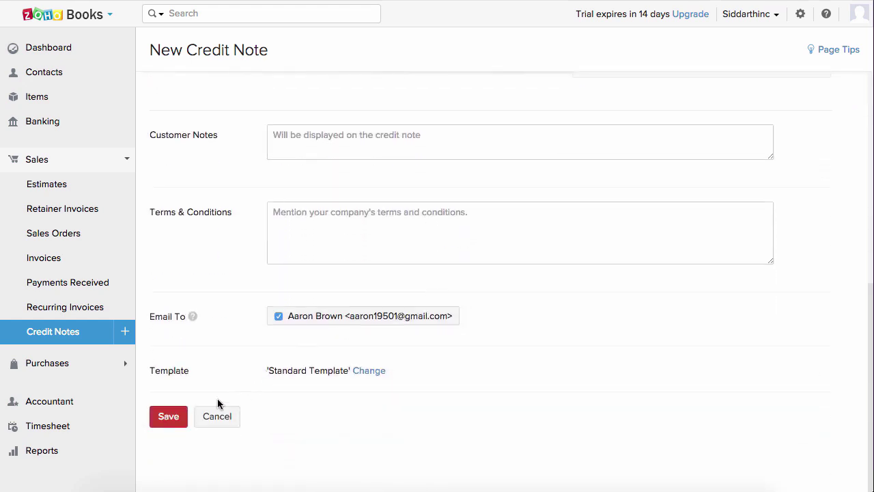
left_click(164, 416)
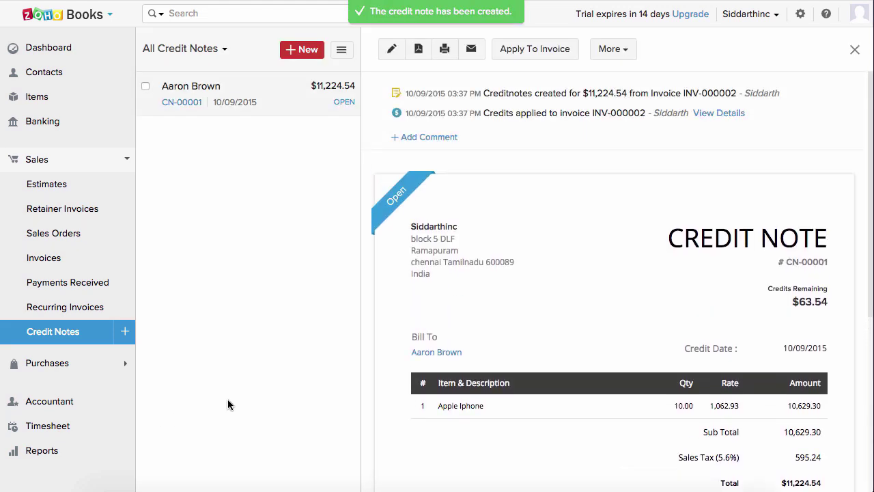
Open credited invoice INV-000002 and review its Paid status and $11,161.00 CN-00001 credit
scroll(416, 341, "down", 5)
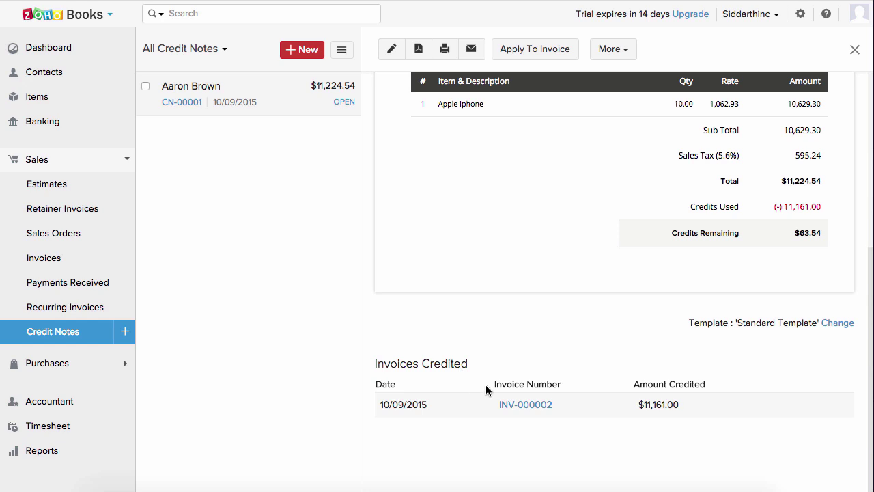
left_click(522, 406)
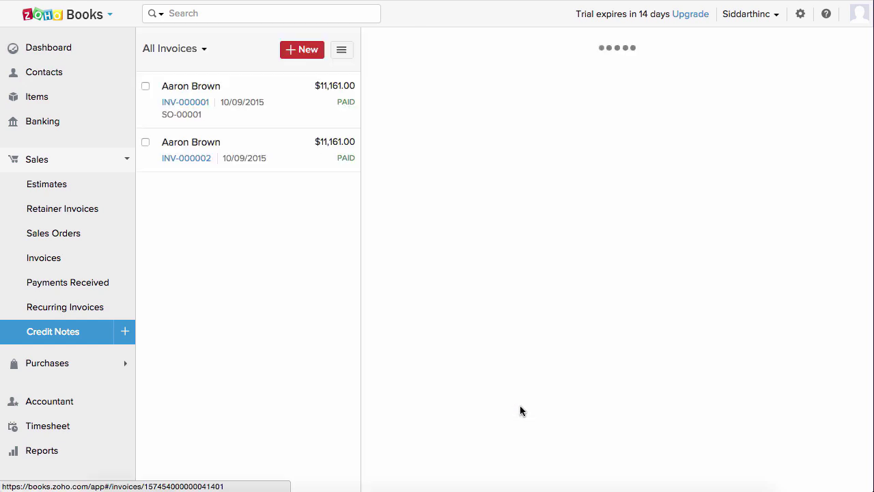
mouse_move(408, 251)
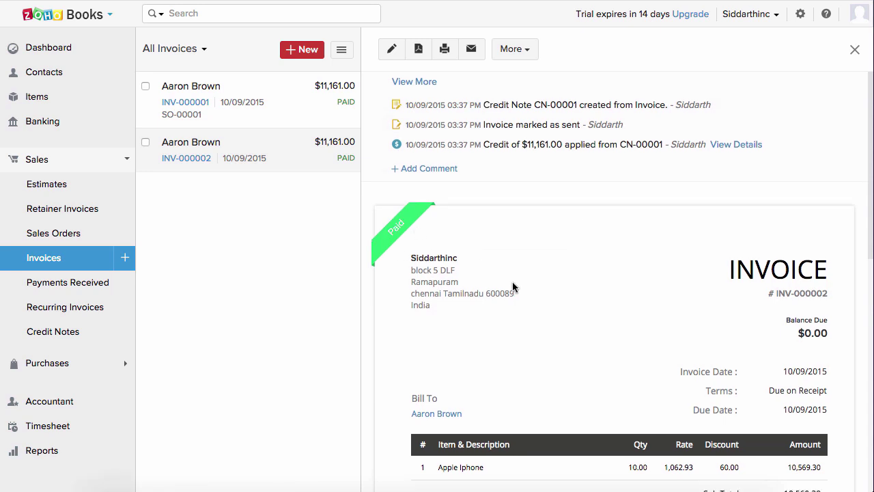
scroll(513, 286, "down", 7)
scroll(512, 281, "down", 1)
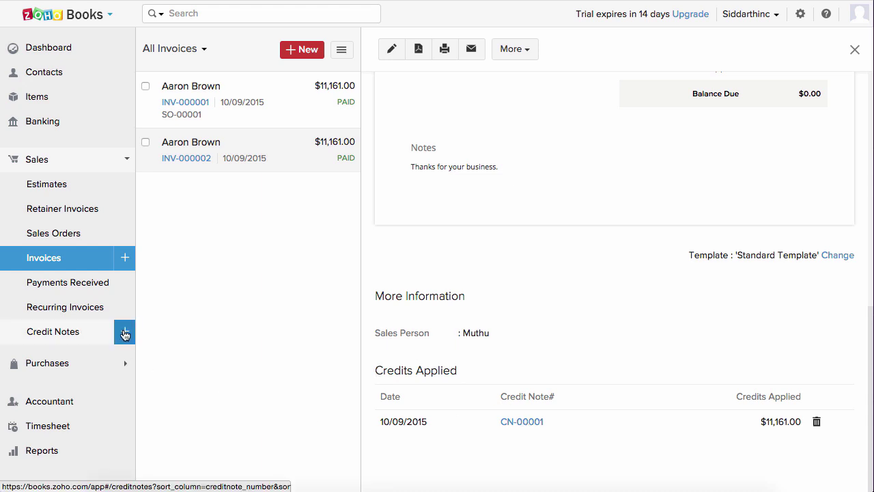
Save credit note CN-00002 for the same customer with one Apple Iphone at $1,062.93
left_click(125, 334)
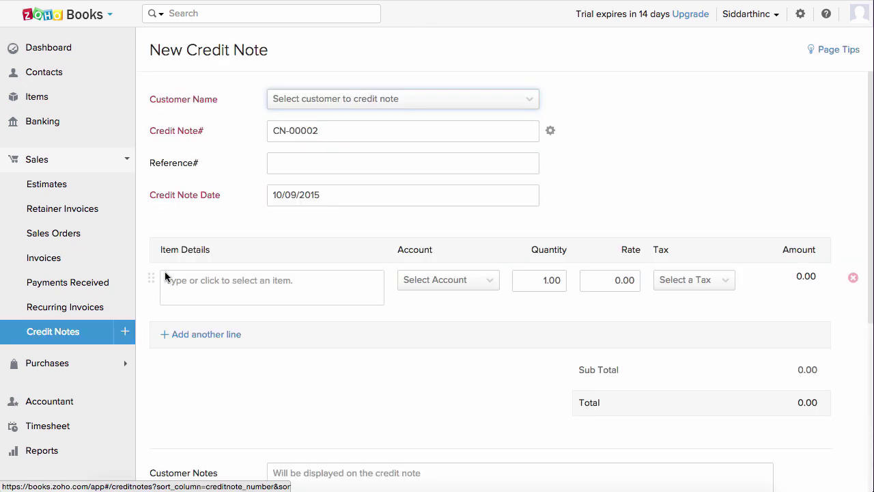
left_click(303, 96)
left_click(313, 149)
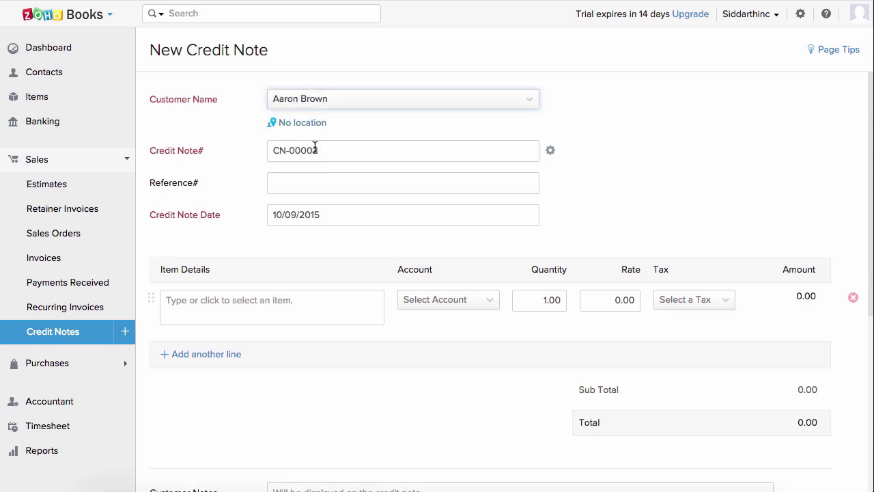
scroll(349, 236, "down", 1)
left_click(288, 274)
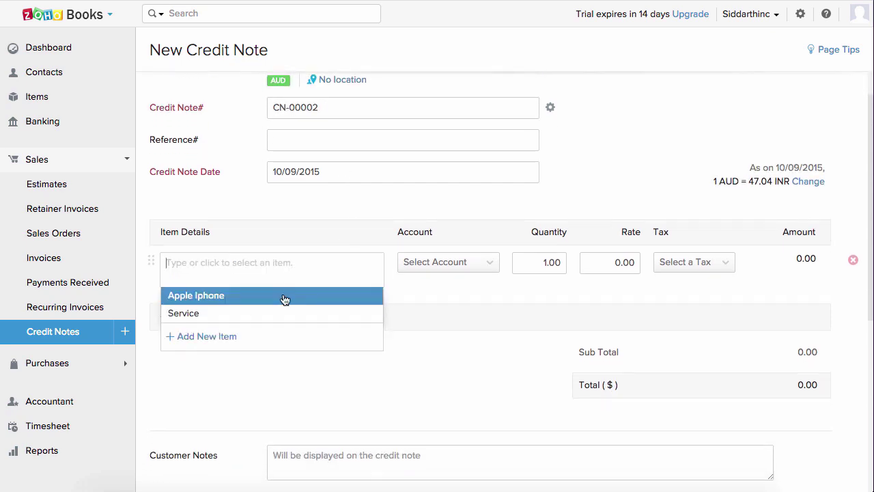
left_click(280, 298)
scroll(457, 301, "down", 5)
left_click(171, 417)
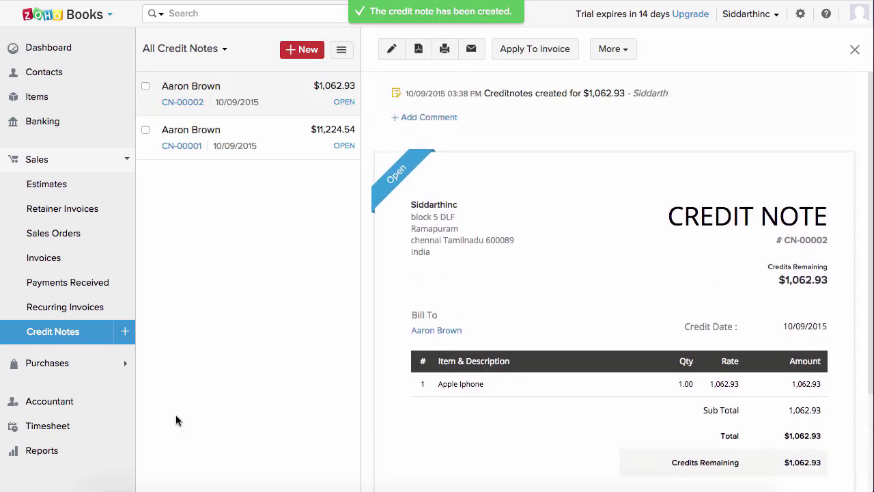
Refund CN-00002's $1,062.93 in cash from Petty Cash, then open CN-00001
left_click(612, 48)
left_click(619, 73)
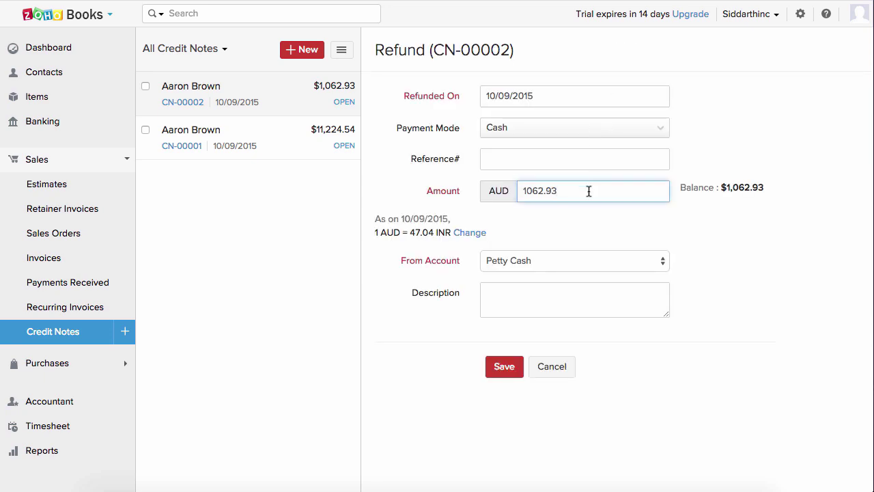
left_click(517, 367)
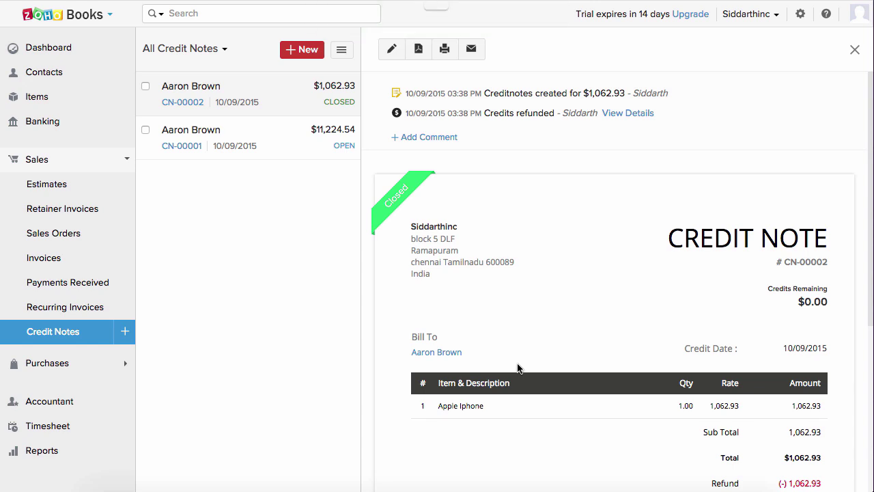
left_click(283, 153)
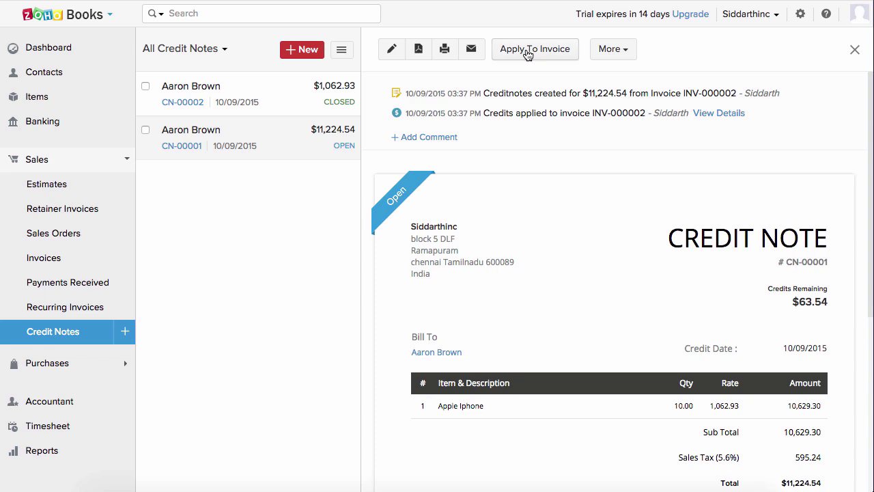
left_click(47, 363)
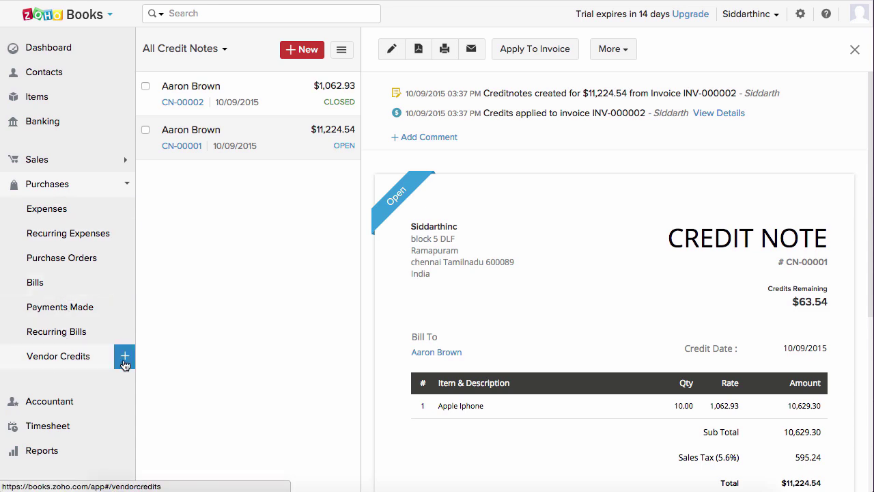
Open bill inv2156, then move to Vendor Credits
left_click(60, 290)
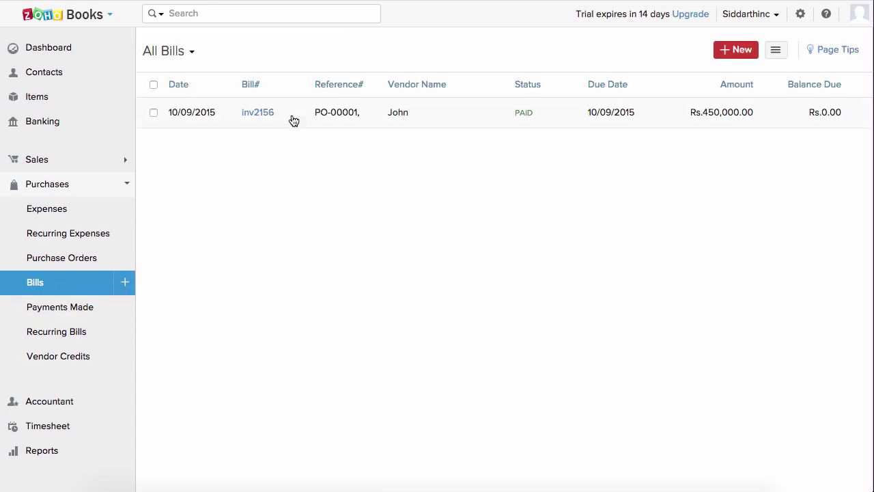
left_click(293, 116)
left_click(487, 49)
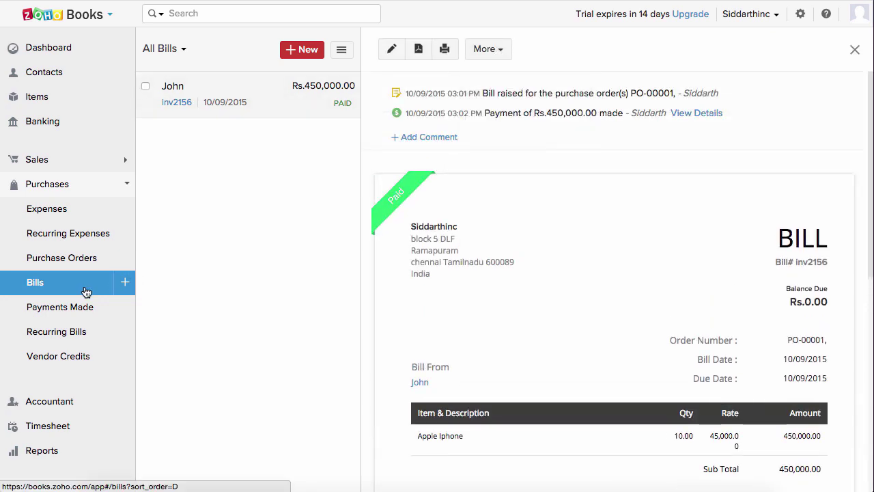
left_click(102, 358)
Save vendor credit 123 for the vendor with one Apple Iphone worth Rs.45,000.00
left_click(125, 356)
left_click(349, 101)
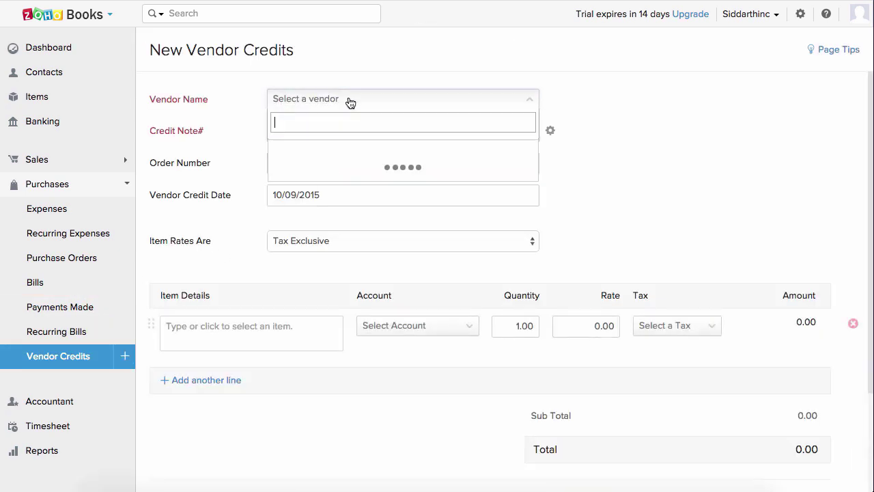
left_click(353, 146)
left_click(357, 140)
type("123")
scroll(263, 250, "down", 2)
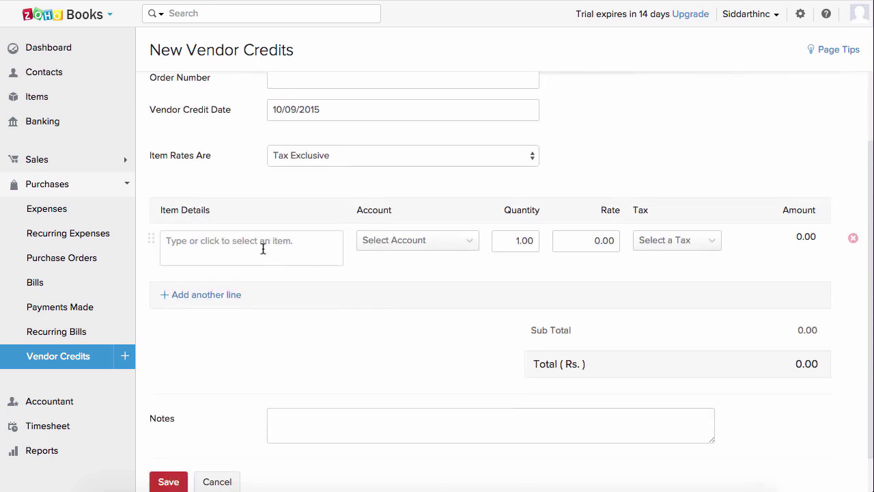
left_click(263, 250)
left_click(279, 283)
scroll(214, 431, "down", 2)
left_click(173, 439)
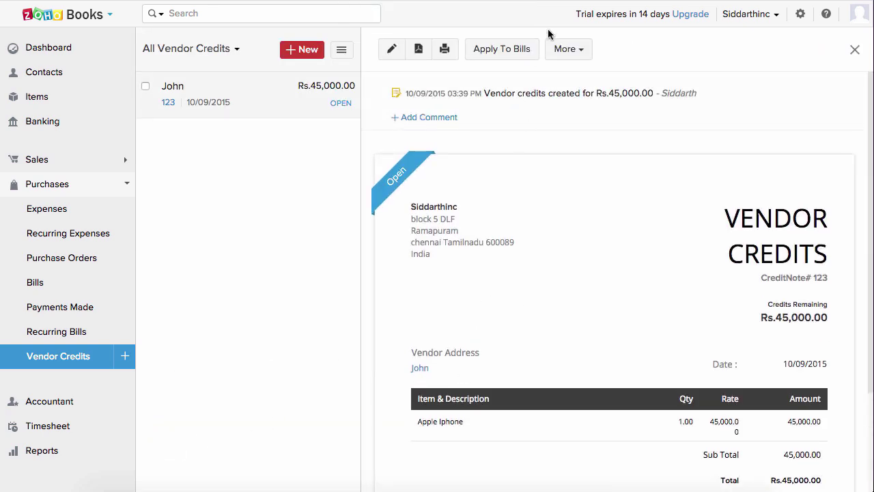
Review the vendor credit's extra actions, then go to the Expenses list
left_click(566, 51)
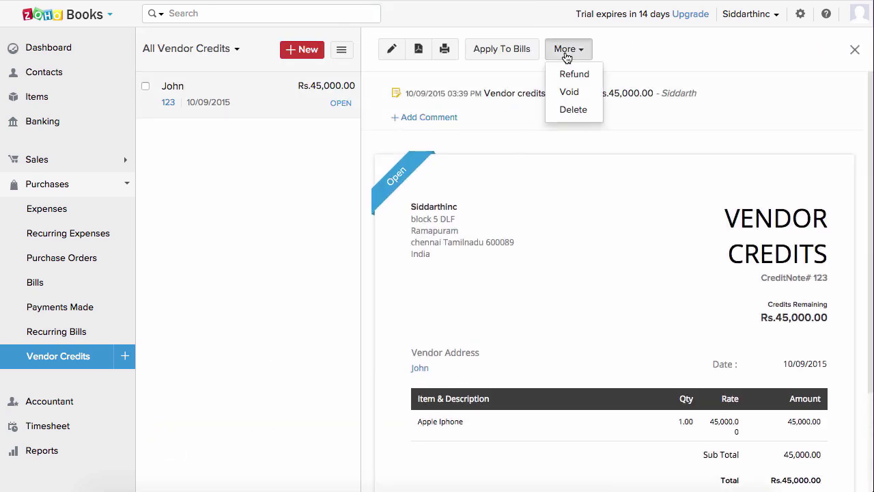
left_click(636, 46)
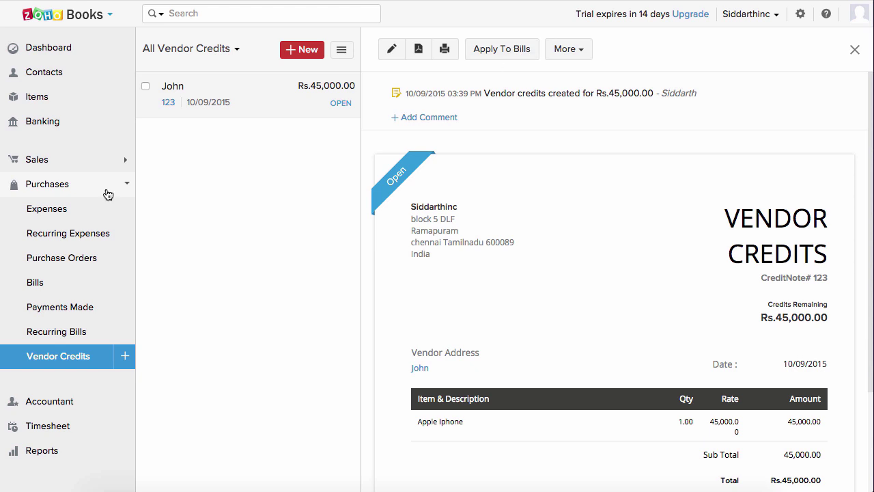
left_click(85, 214)
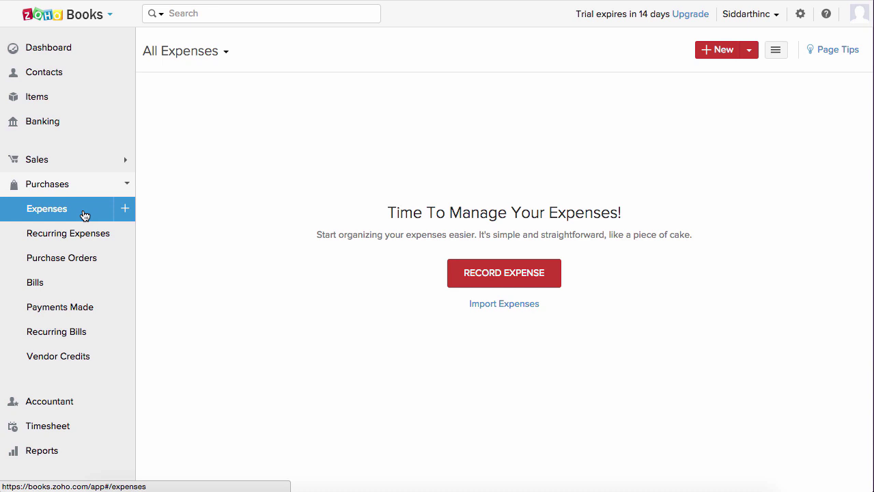
Start an Other Expenses expense of 100 paid through Undeposited Funds
left_click(124, 209)
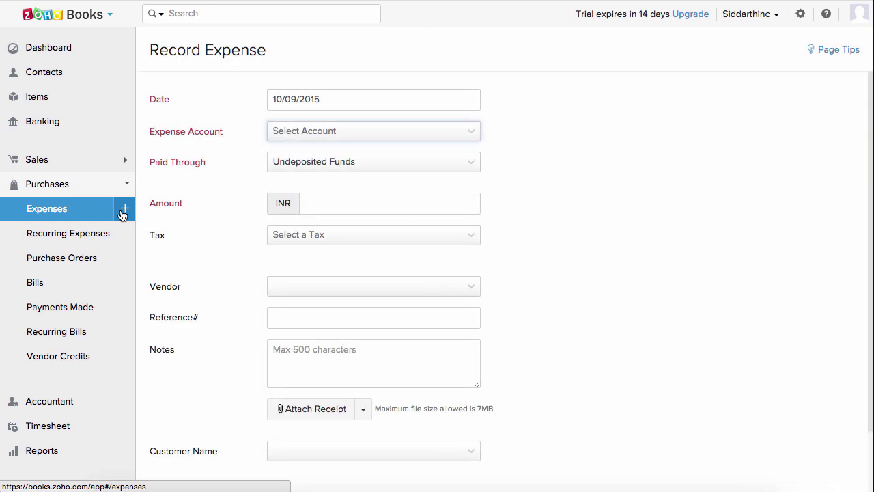
left_click(285, 132)
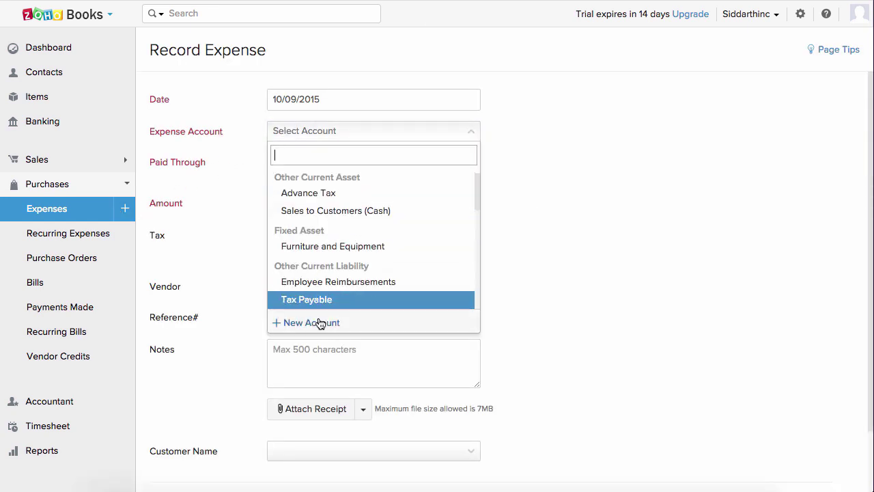
scroll(357, 249, "down", 6)
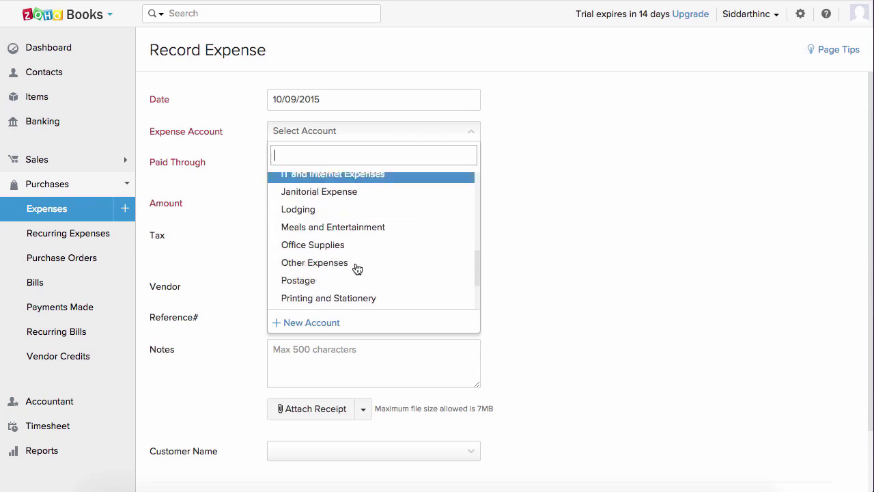
left_click(355, 264)
left_click(351, 164)
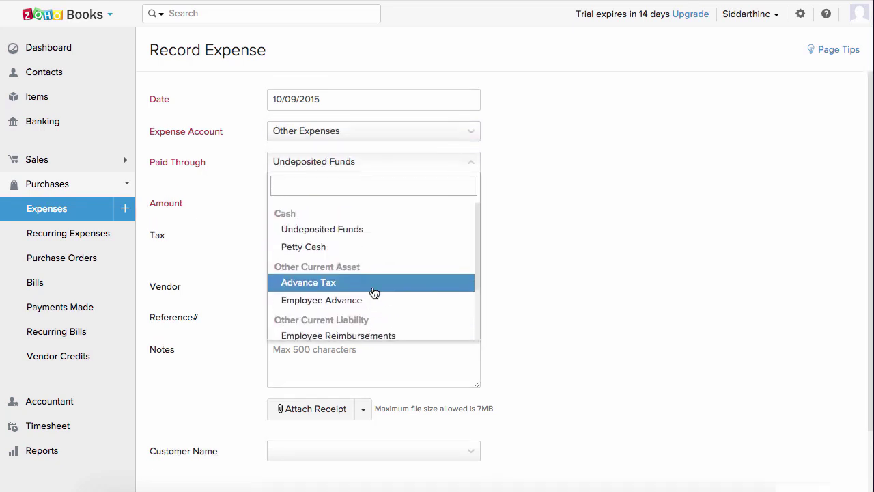
left_click(342, 230)
left_click(350, 204)
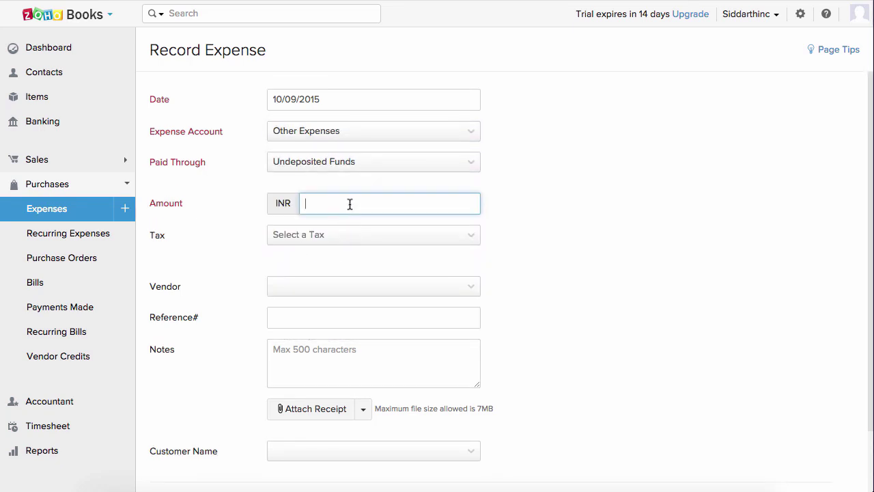
type("100")
Apply Vat [14.5%] to the expense and keep it tax exclusive
left_click(449, 239)
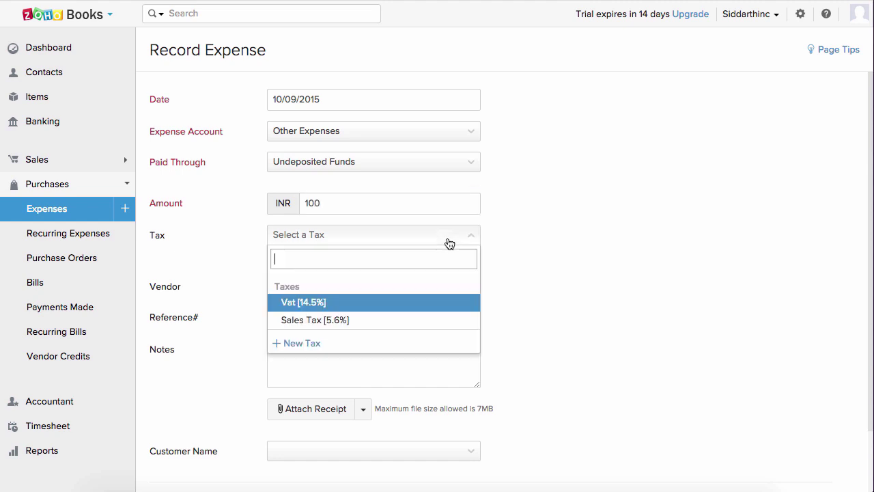
left_click(421, 313)
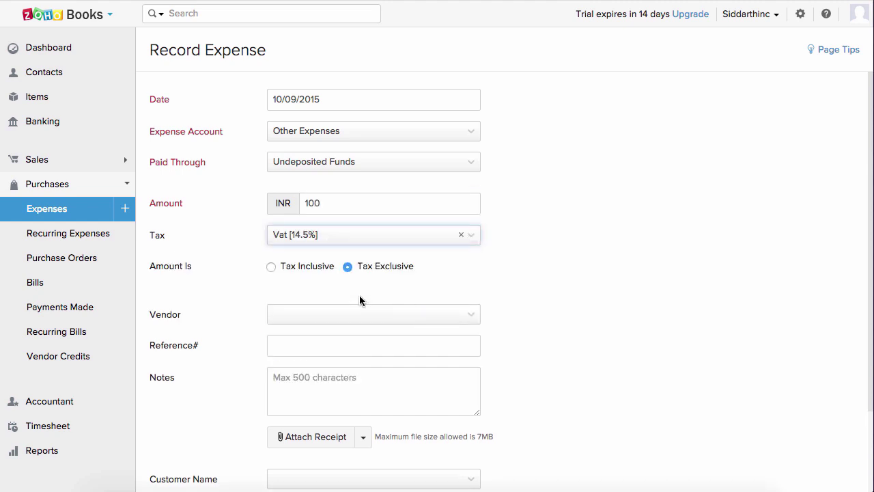
left_click(303, 273)
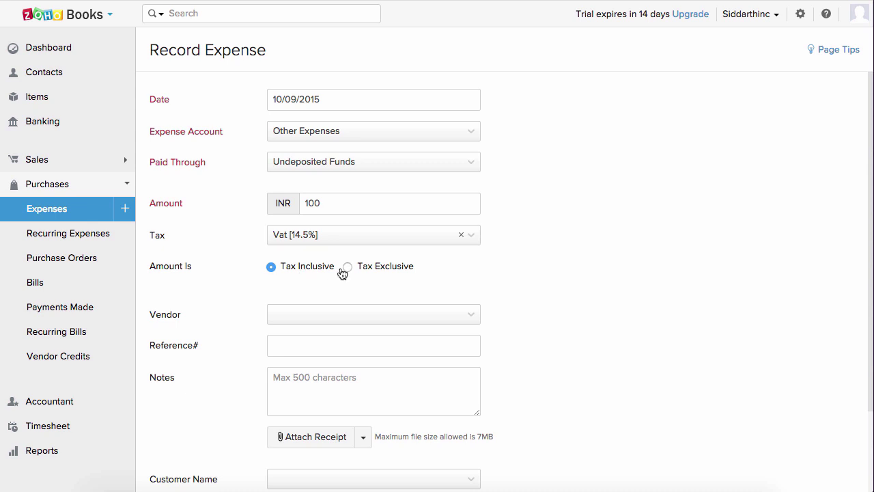
left_click(360, 271)
left_click(303, 275)
left_click(393, 274)
scroll(619, 308, "down", 3)
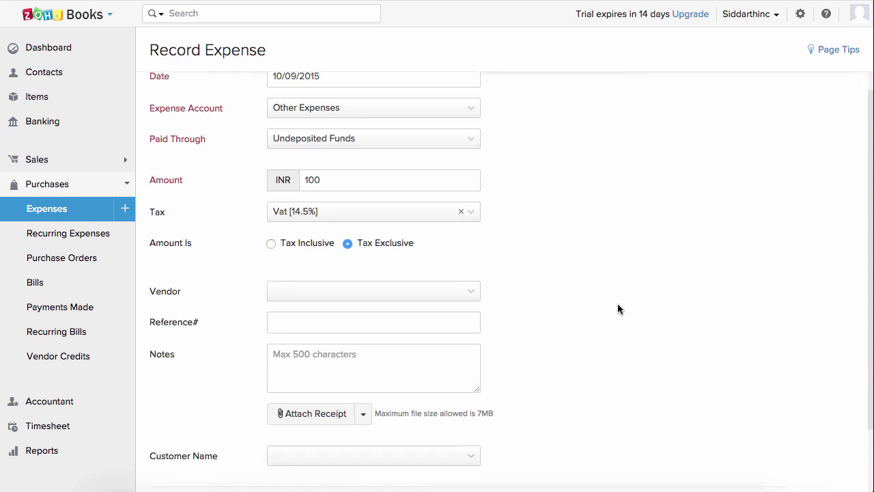
Assign the expense to the customer, mark it billable, and save it
left_click(439, 220)
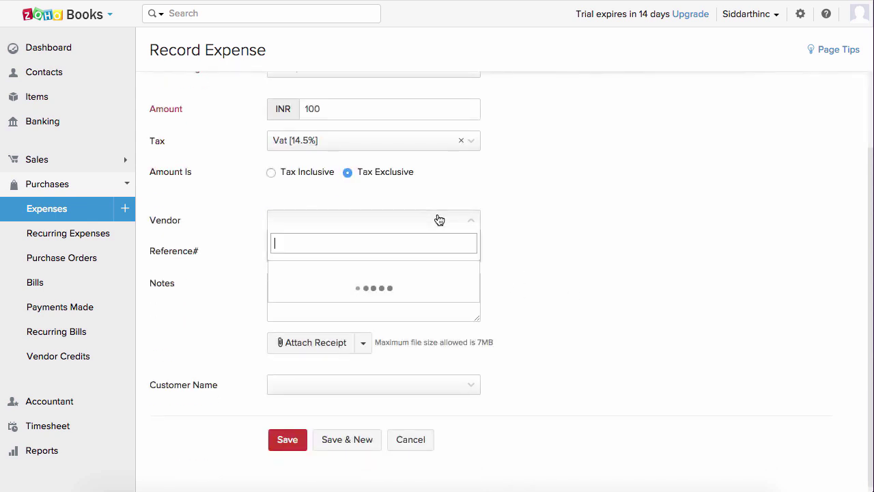
left_click(523, 259)
left_click(396, 253)
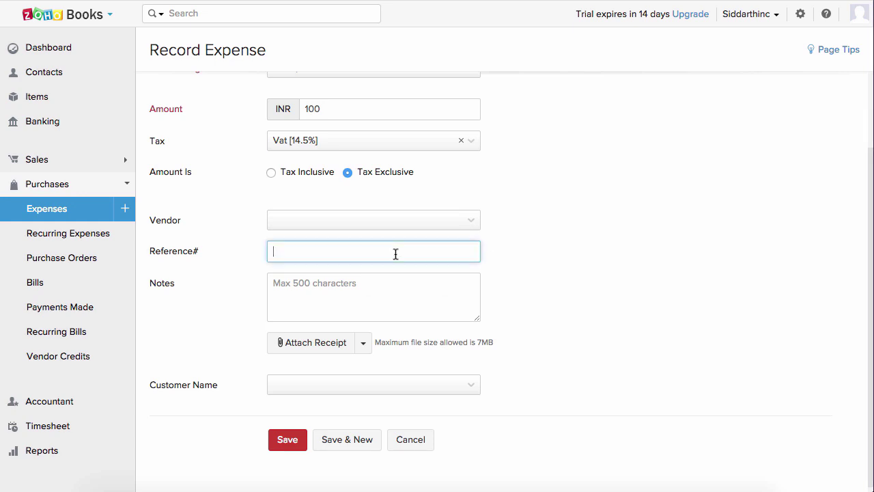
left_click(403, 299)
scroll(563, 325, "down", 1)
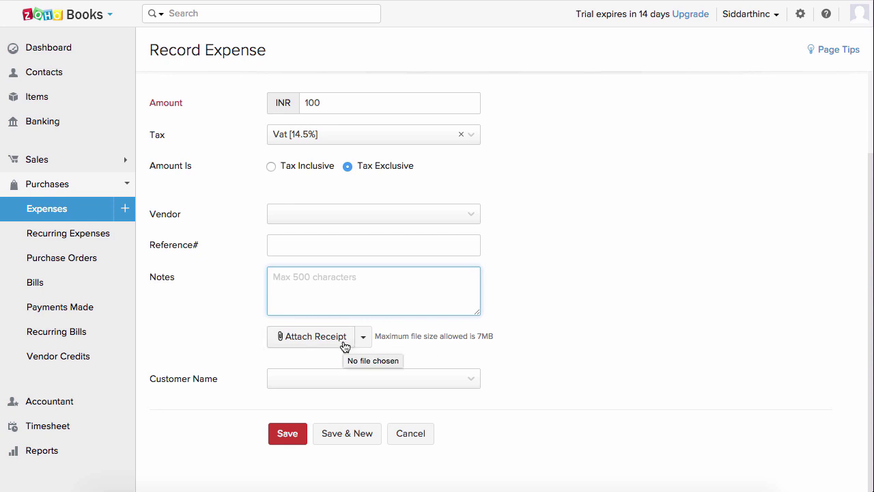
left_click(441, 386)
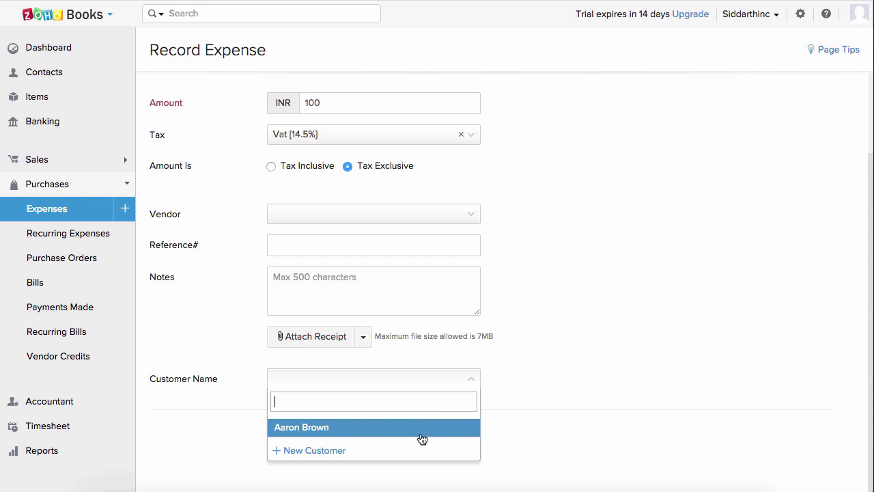
left_click(420, 435)
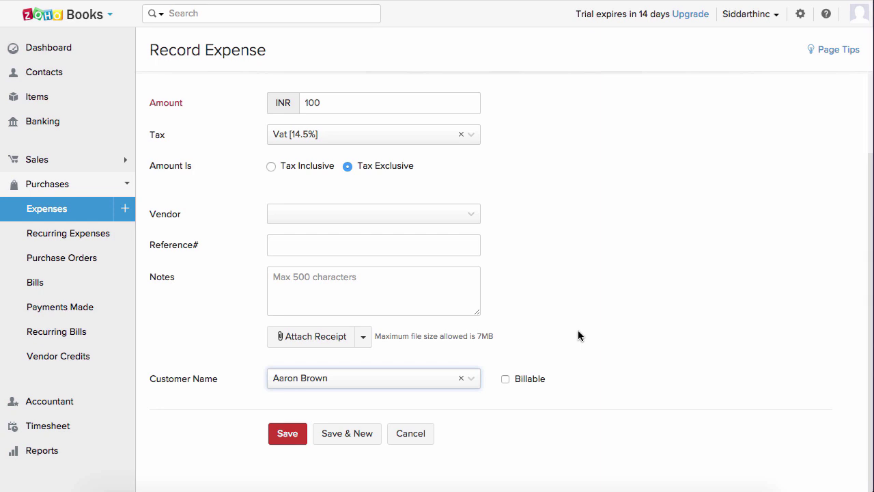
left_click(505, 379)
left_click(287, 433)
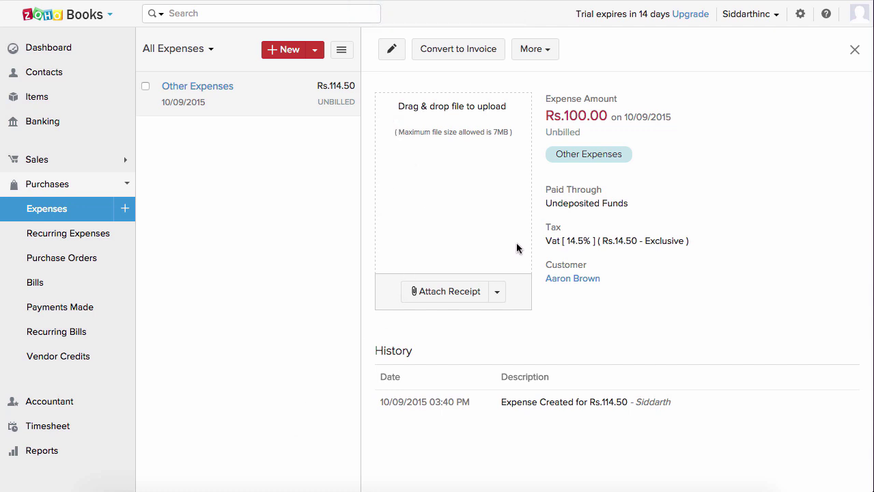
Start a fresh invoice and bill it to the customer
left_click(471, 53)
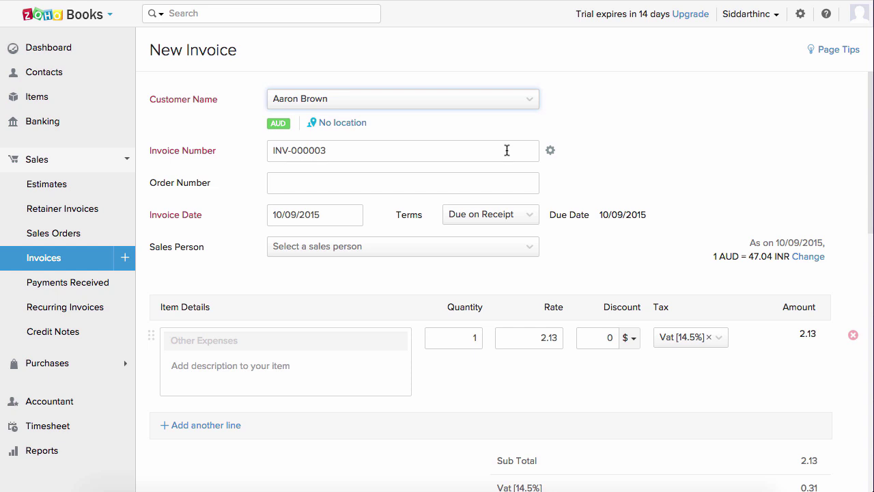
scroll(506, 149, "down", 3)
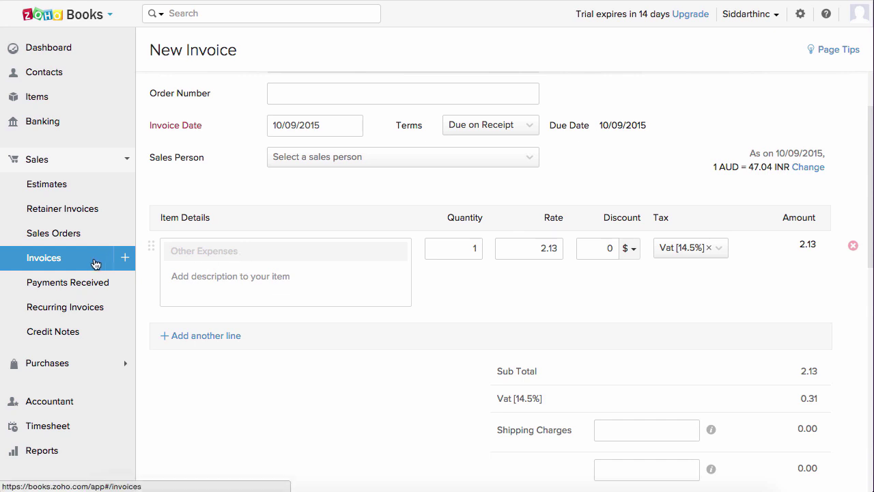
left_click(125, 257)
left_click(304, 102)
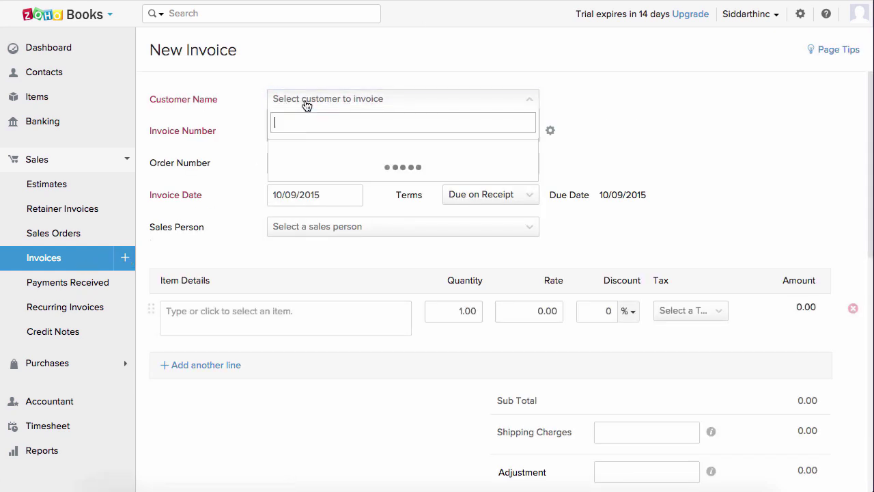
left_click(316, 149)
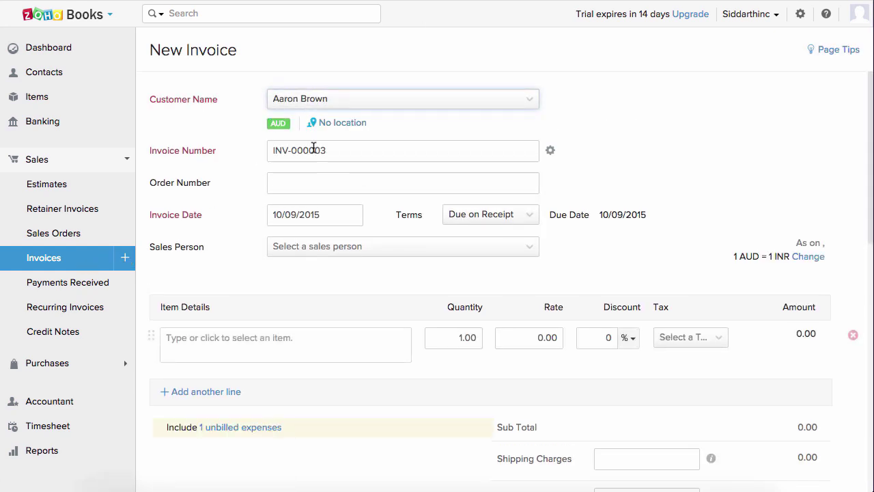
Add the unbilled Other Expenses charge (2.13, Vat 14.5%), bringing the invoice total to $2.44
scroll(376, 166, "down", 3)
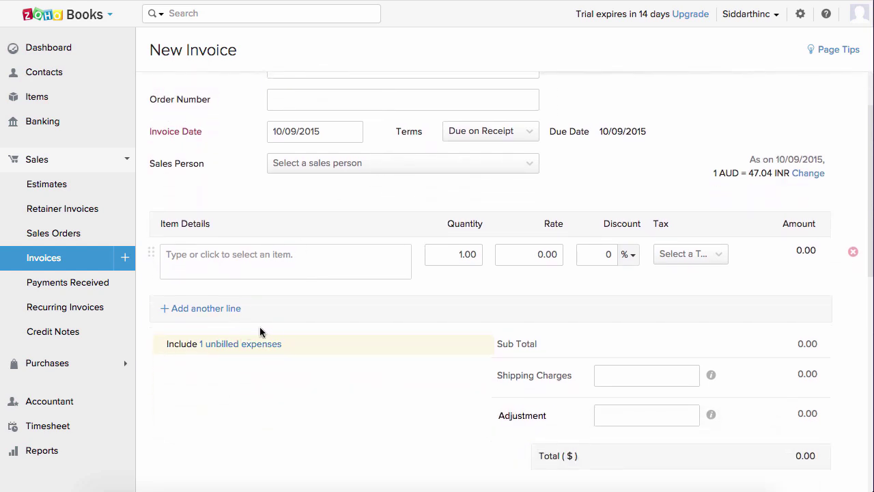
left_click(256, 347)
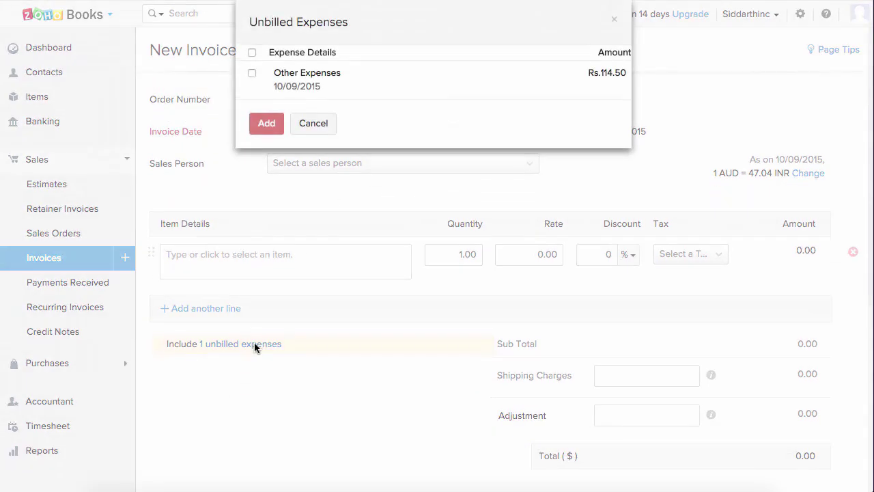
left_click(252, 72)
left_click(266, 124)
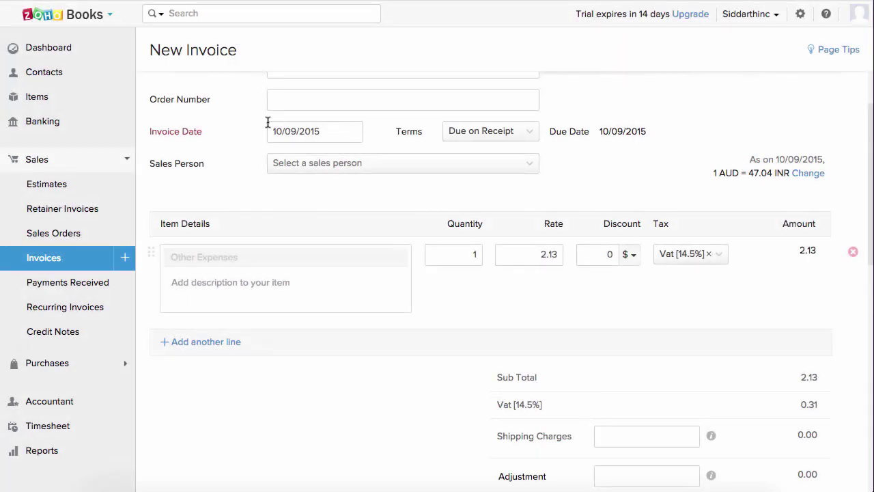
scroll(308, 271, "down", 7)
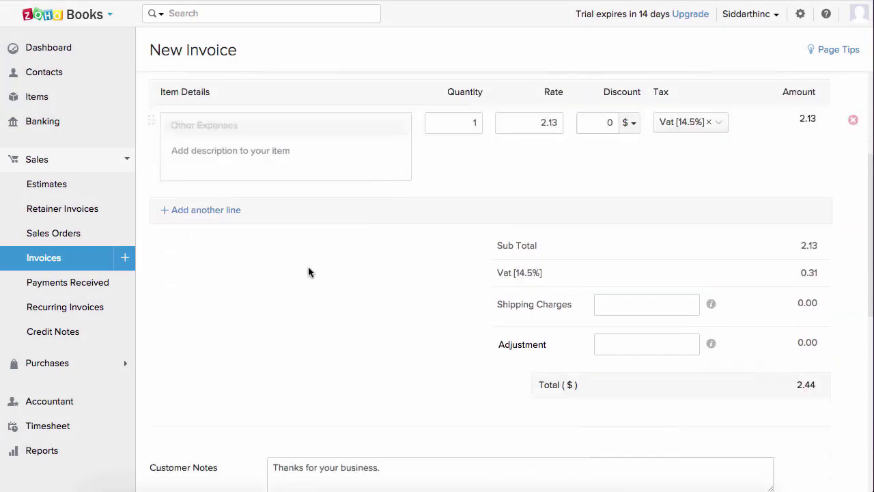
scroll(308, 271, "up", 1)
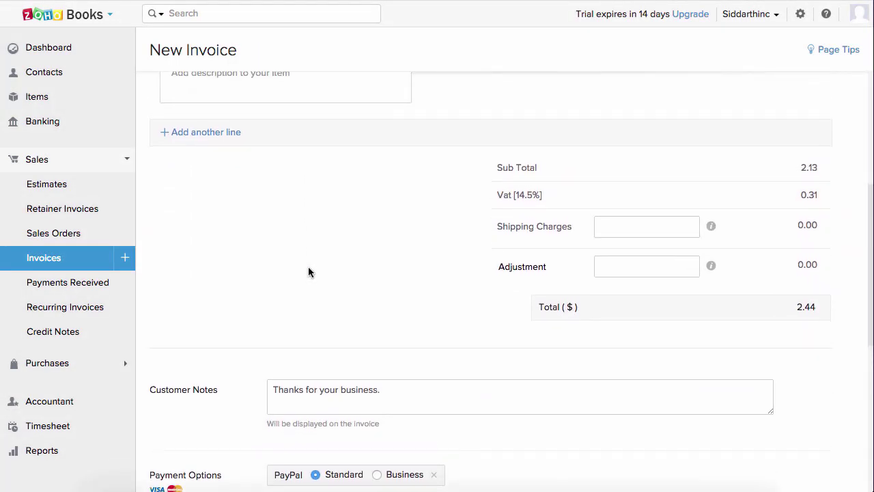
scroll(308, 271, "down", 1)
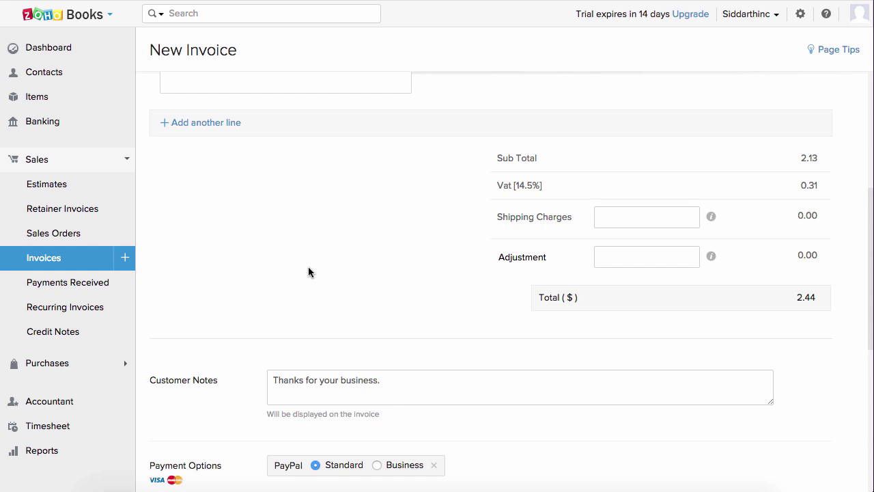
Leave the unsaved invoice and open the saved 100 INR expense from Purchases > Expenses
left_click(71, 363)
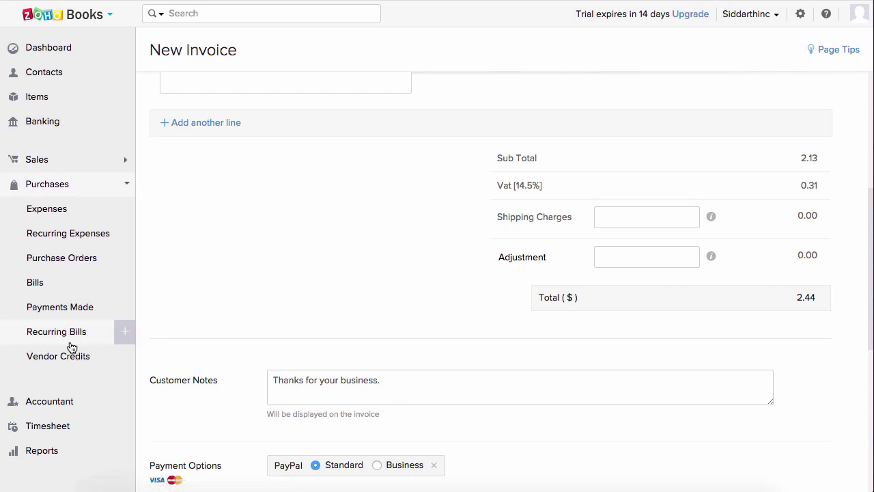
left_click(59, 202)
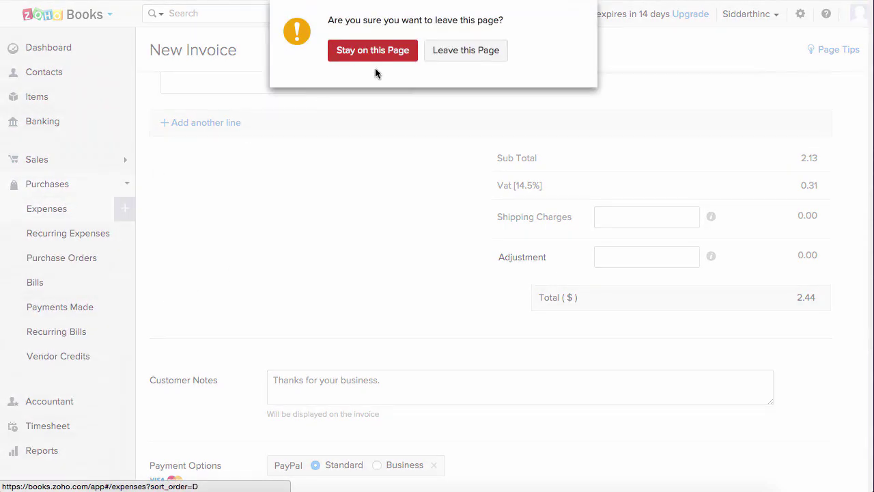
left_click(435, 52)
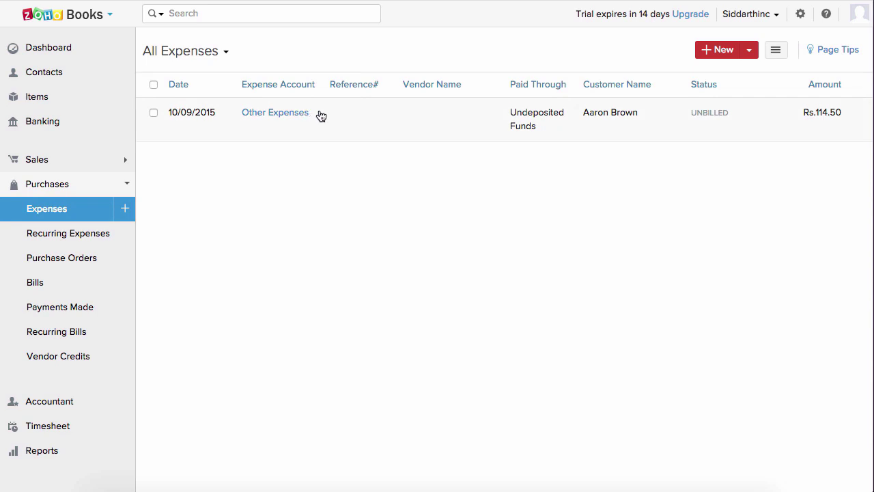
left_click(319, 114)
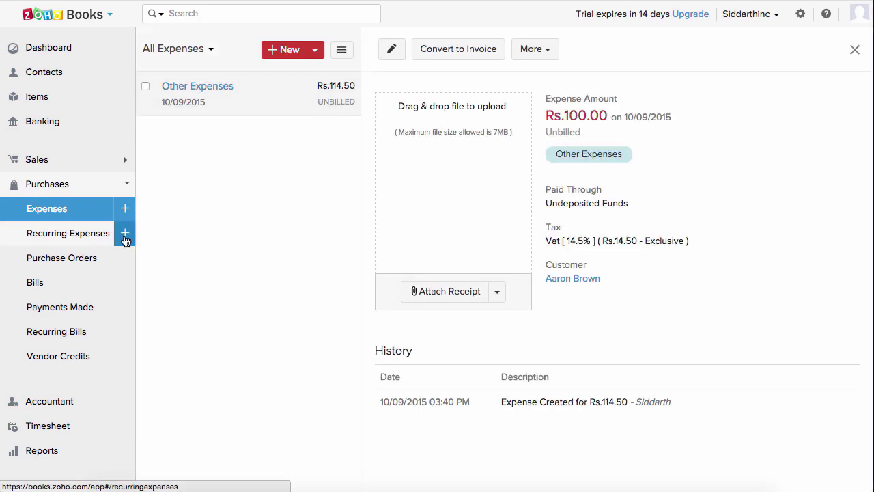
Start a new recurring expense, then discard it and return to the expenses list
left_click(125, 234)
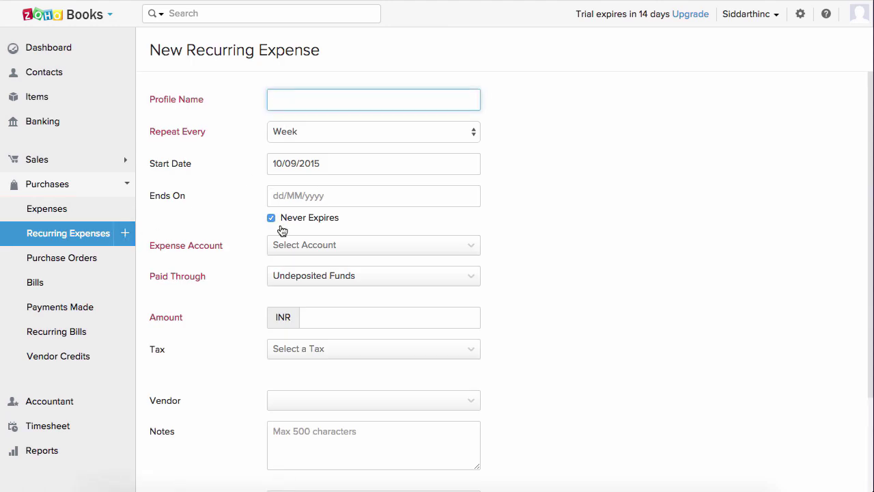
scroll(282, 348, "down", 2)
scroll(283, 348, "up", 2)
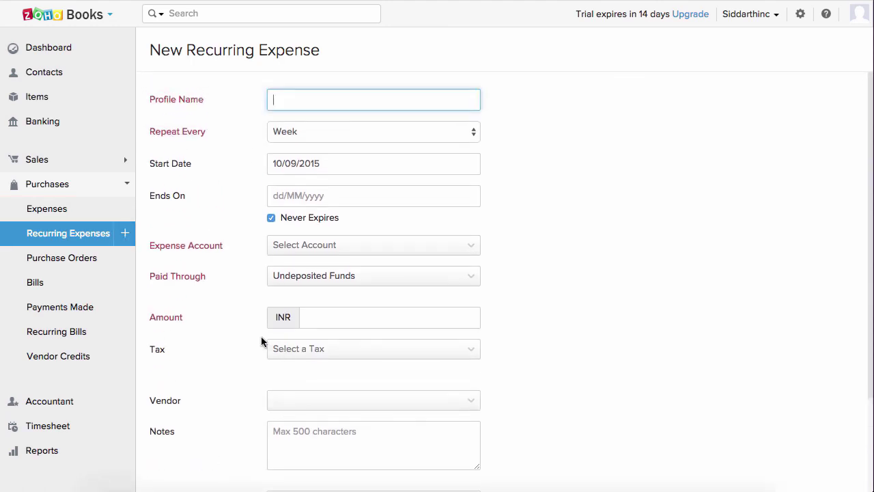
left_click(68, 230)
left_click(474, 52)
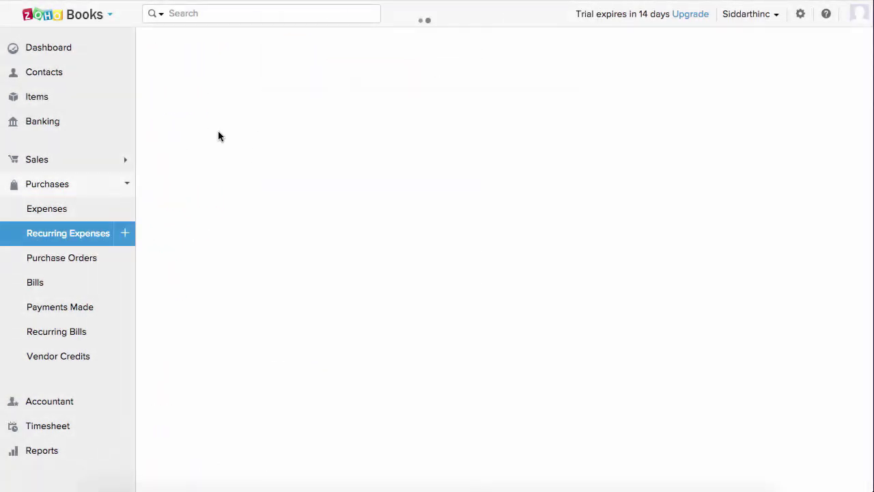
left_click(46, 208)
Make the saved expense recurring and show its Repeat Every frequency choices
left_click(492, 113)
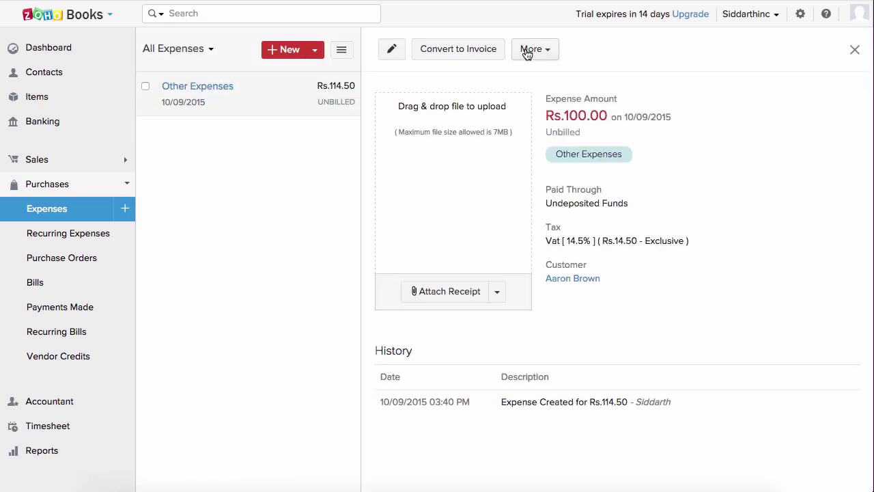
left_click(530, 51)
left_click(546, 70)
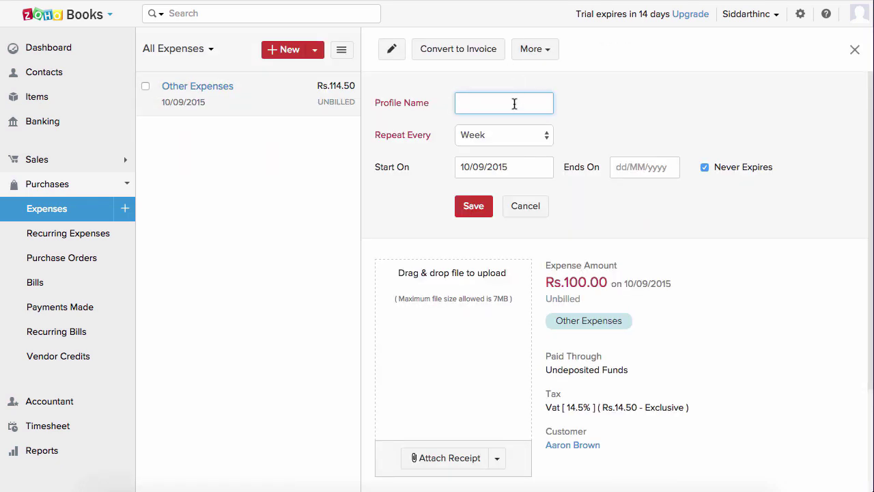
left_click(513, 126)
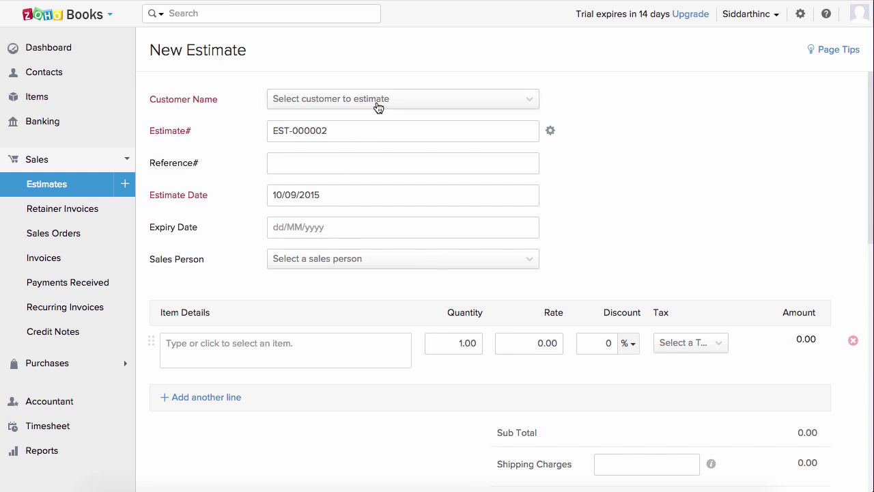
Fill in estimate EST-000002 for the customer with one Apple Iphone item
left_click(378, 107)
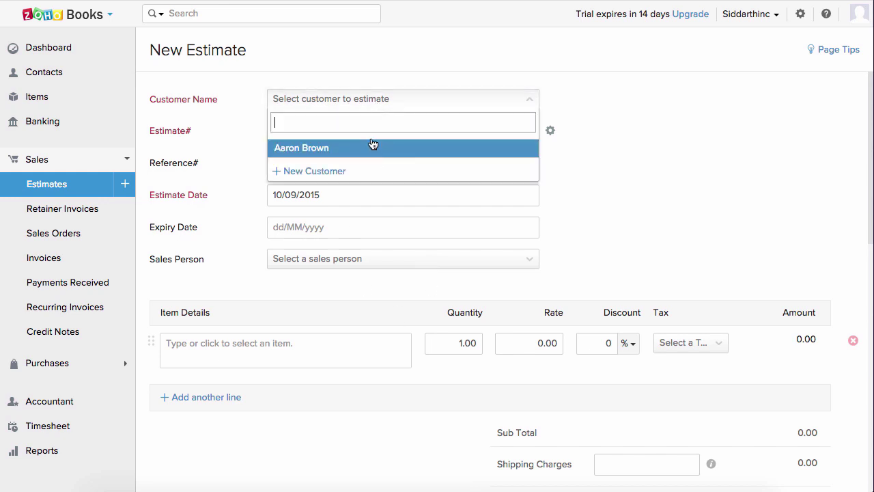
left_click(373, 147)
scroll(312, 279, "down", 2)
left_click(287, 295)
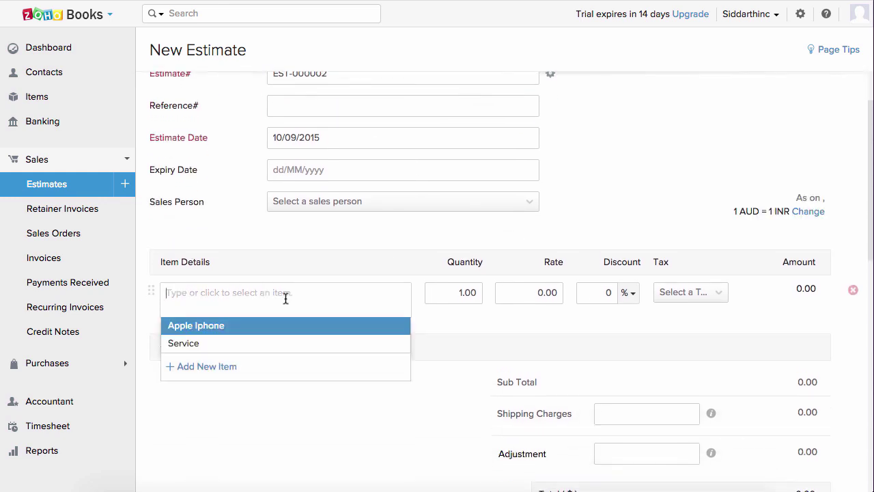
left_click(287, 331)
scroll(377, 336, "down", 5)
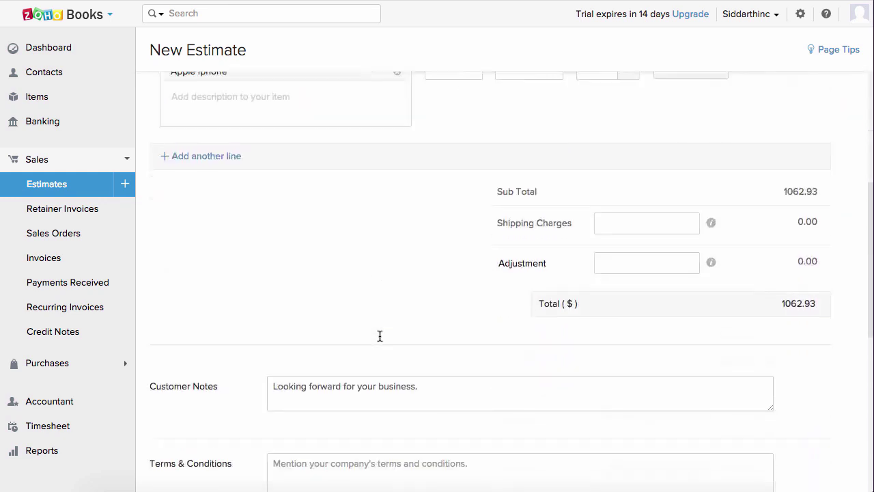
scroll(379, 335, "down", 3)
Set a 40% retainer, save the $1,062.93 estimate and email it to the customer
left_click(319, 358)
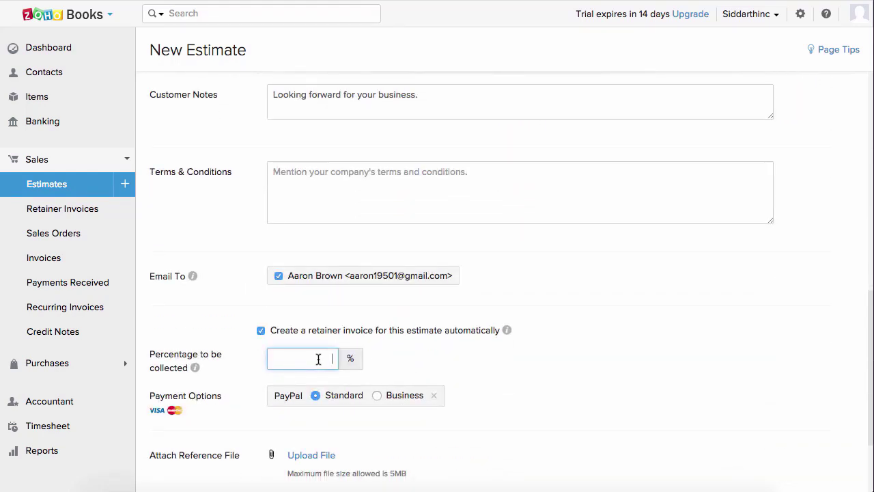
type("40")
left_click(396, 358)
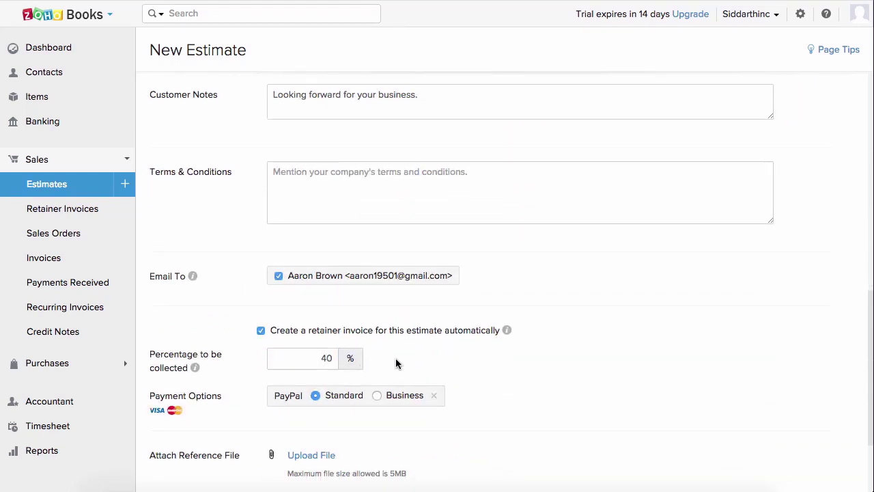
scroll(442, 383, "down", 2)
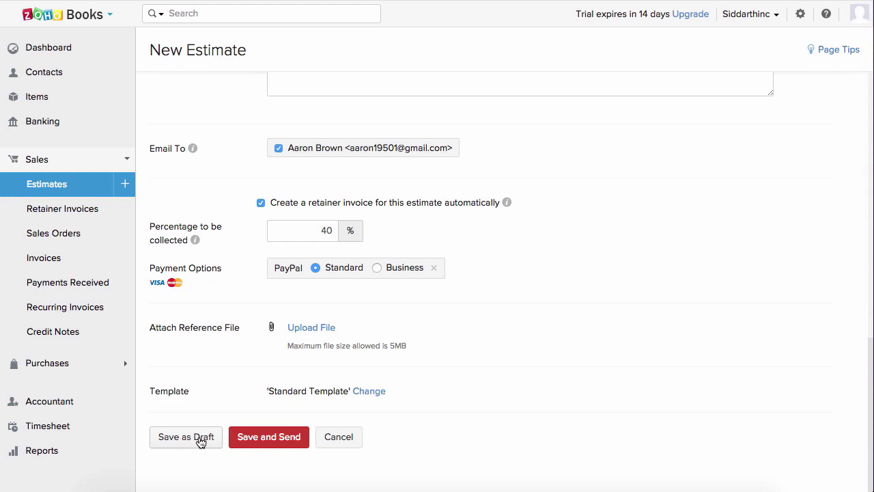
left_click(249, 440)
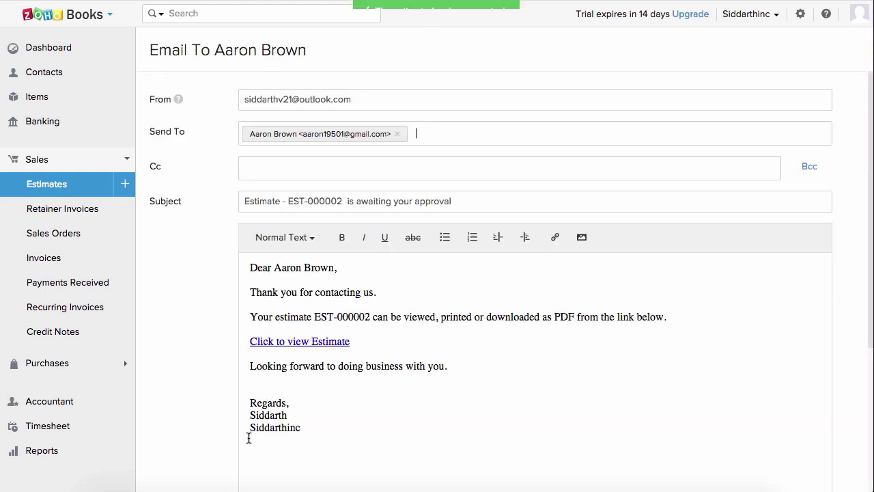
scroll(248, 438, "down", 4)
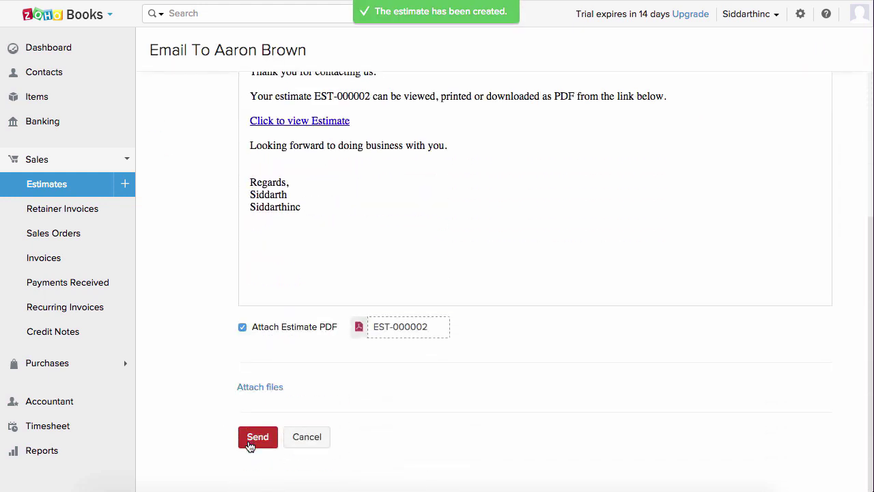
left_click(249, 440)
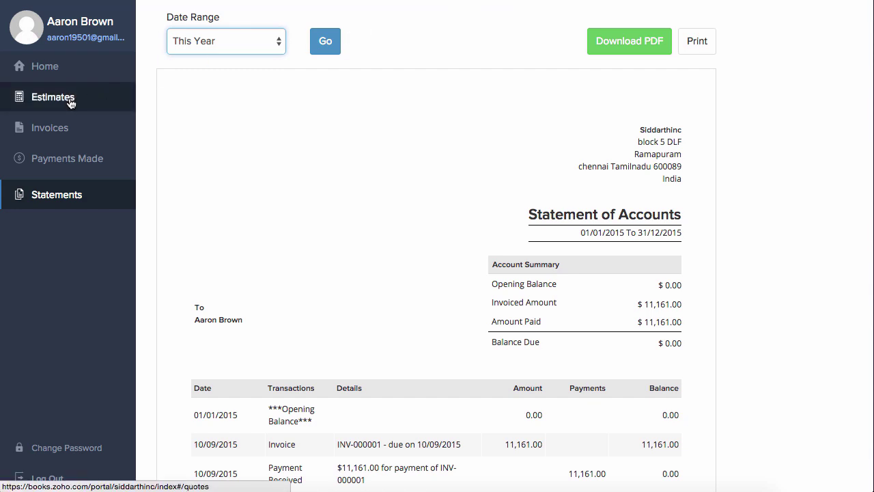
Accept estimate EST-000002 in the customer portal, choosing Pay Later
left_click(70, 102)
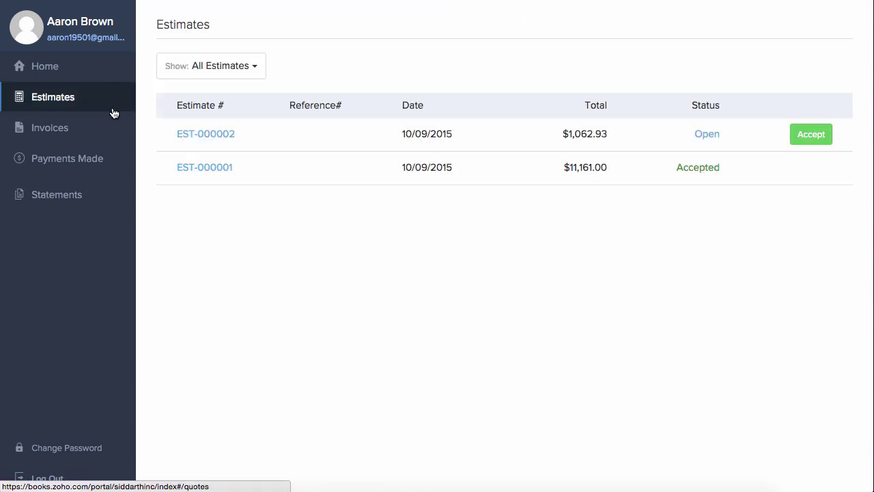
left_click(251, 141)
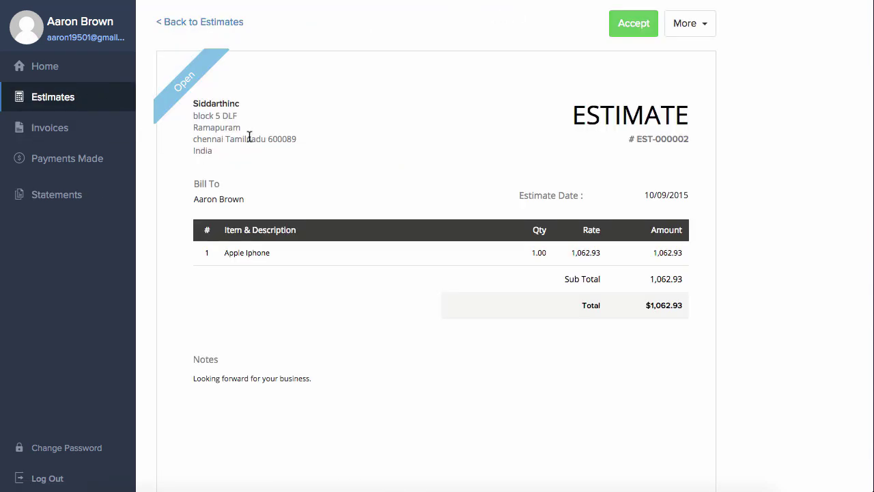
scroll(353, 185, "down", 3)
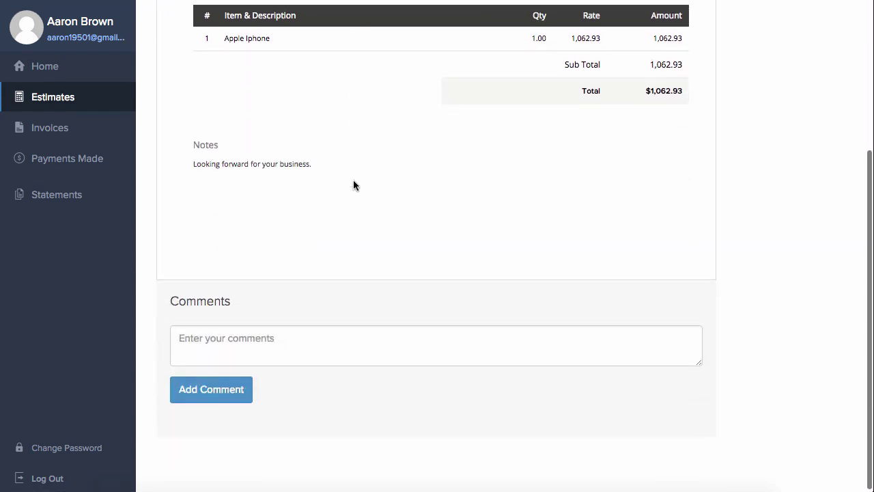
scroll(353, 185, "up", 3)
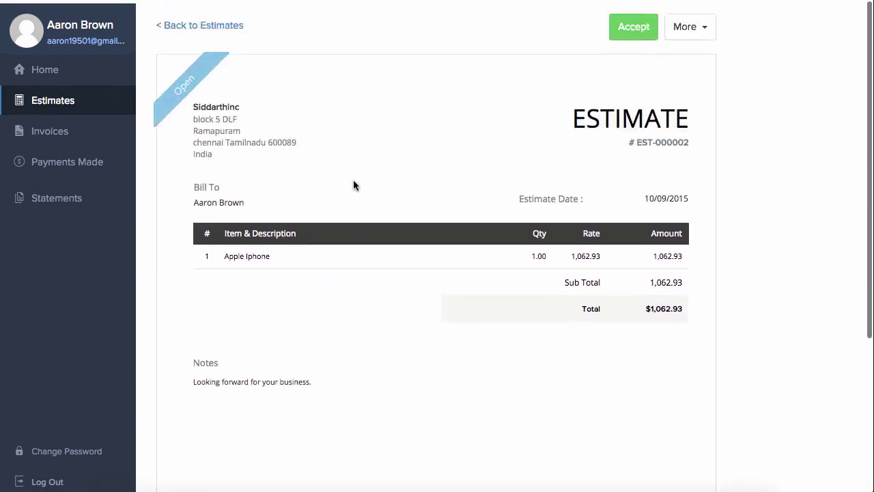
left_click(619, 26)
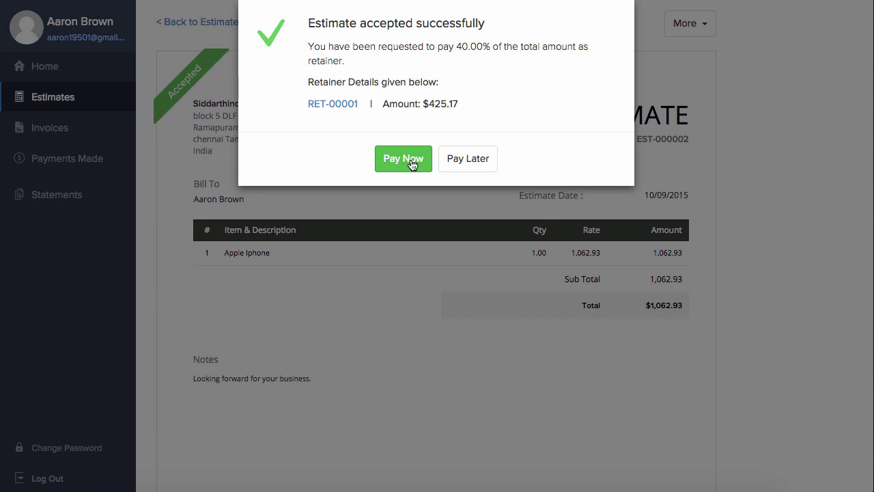
left_click(456, 159)
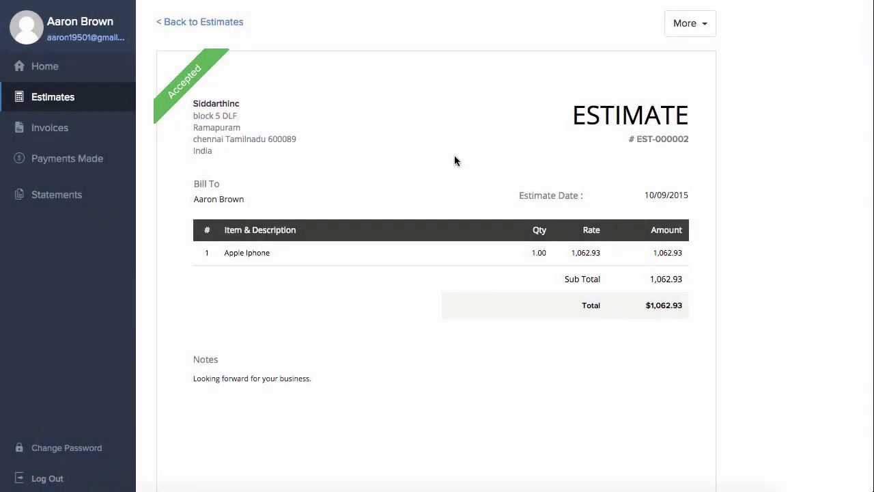
Open retainer invoice RET-00001 ($425.17), try Pay Now, then close it without paying
left_click(86, 133)
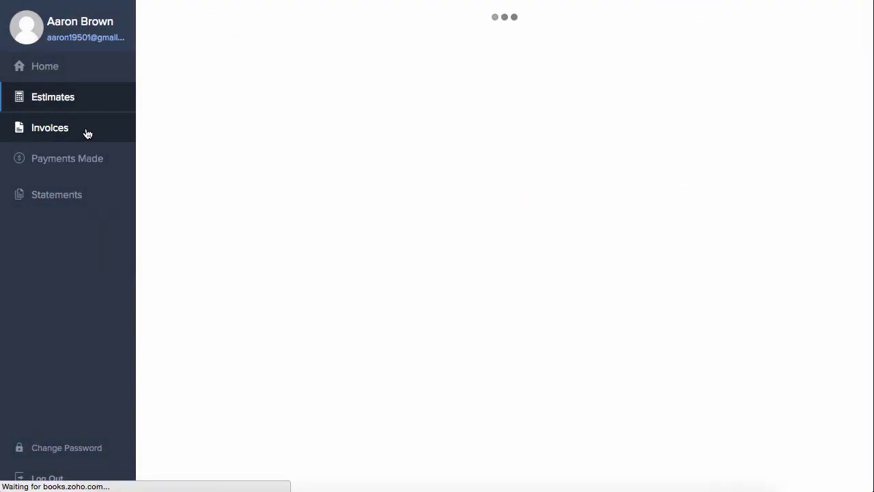
left_click(227, 136)
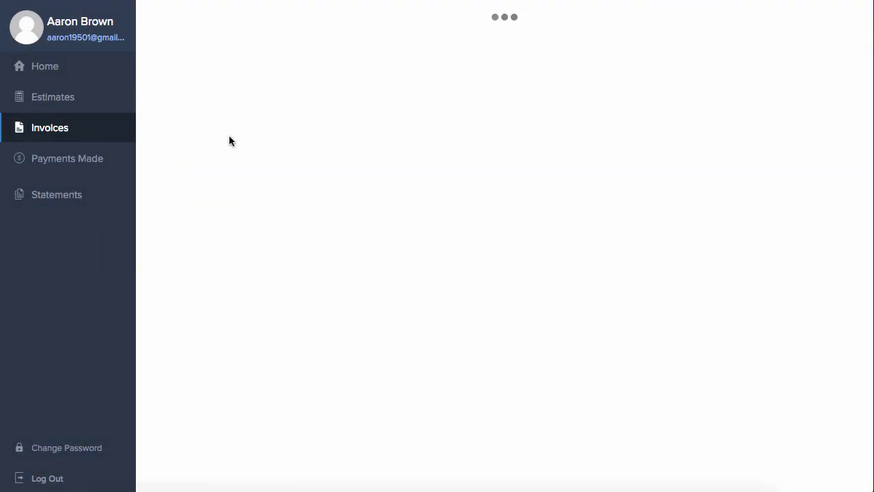
scroll(376, 244, "down", 3)
scroll(377, 243, "up", 3)
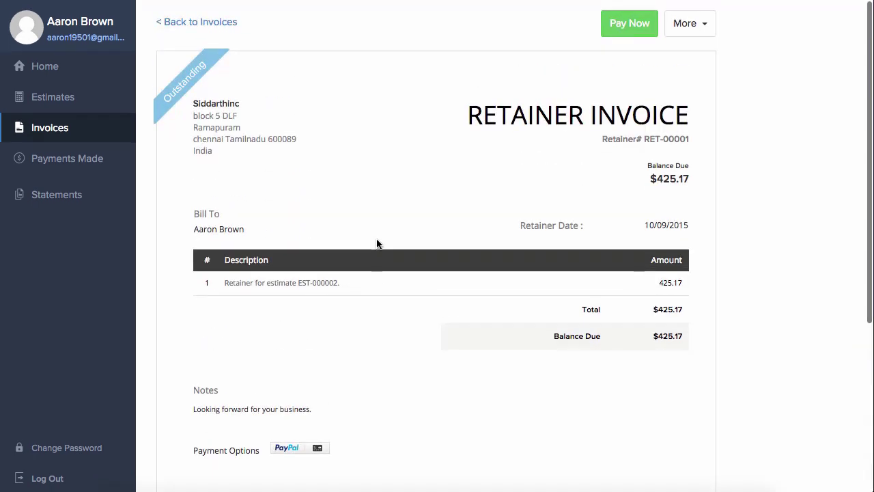
left_click(621, 23)
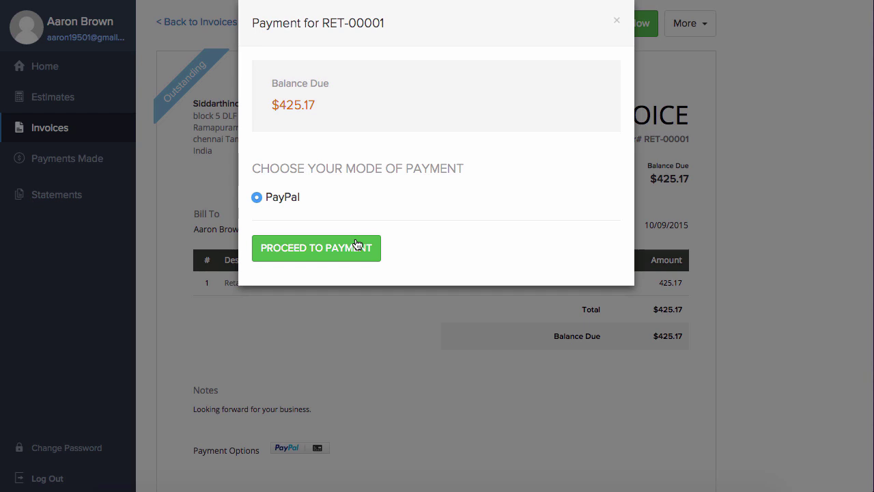
left_click(617, 20)
left_click(683, 24)
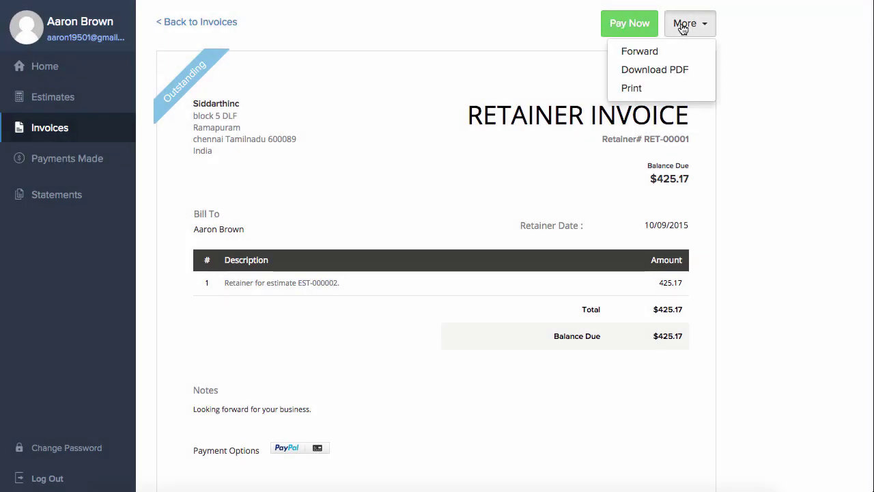
left_click(757, 66)
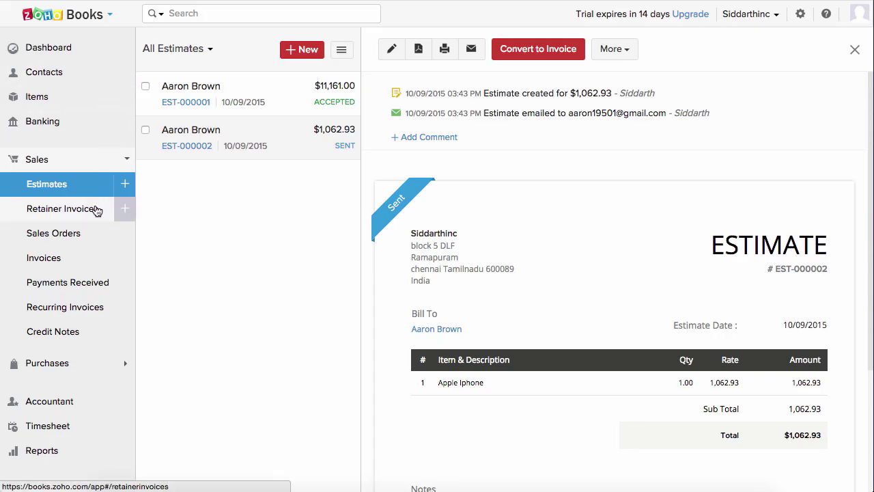
Open RET-00001 from the Retainer Invoices list and check its customer-viewed history
left_click(94, 211)
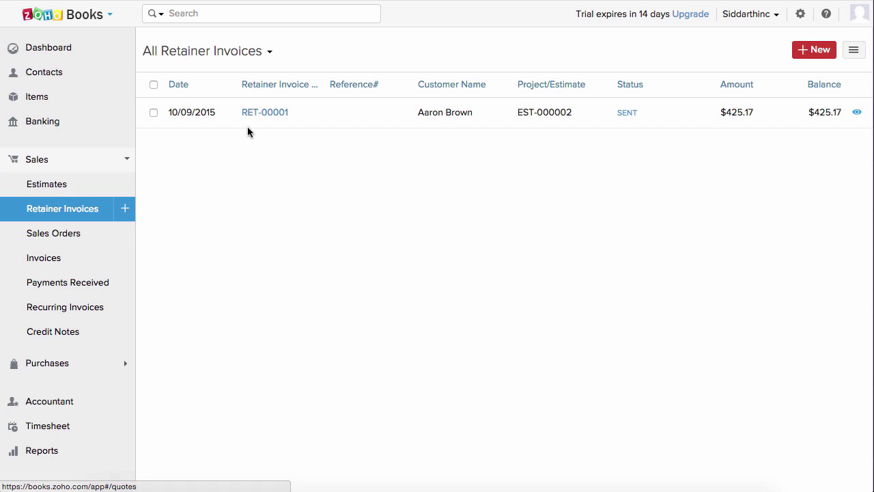
left_click(266, 125)
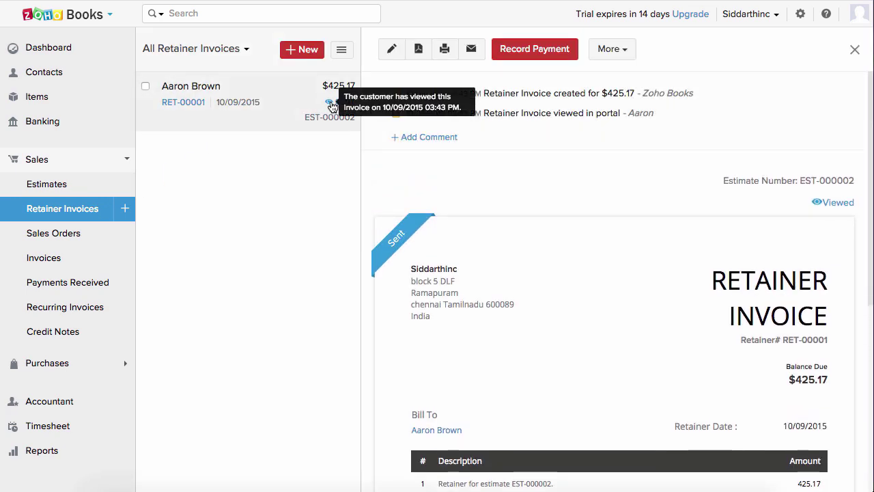
mouse_move(332, 106)
Record the $425.17 payment on RET-00001, then dismiss the no-open-invoices message from Apply To Invoice
scroll(476, 191, "down", 5)
scroll(476, 191, "up", 5)
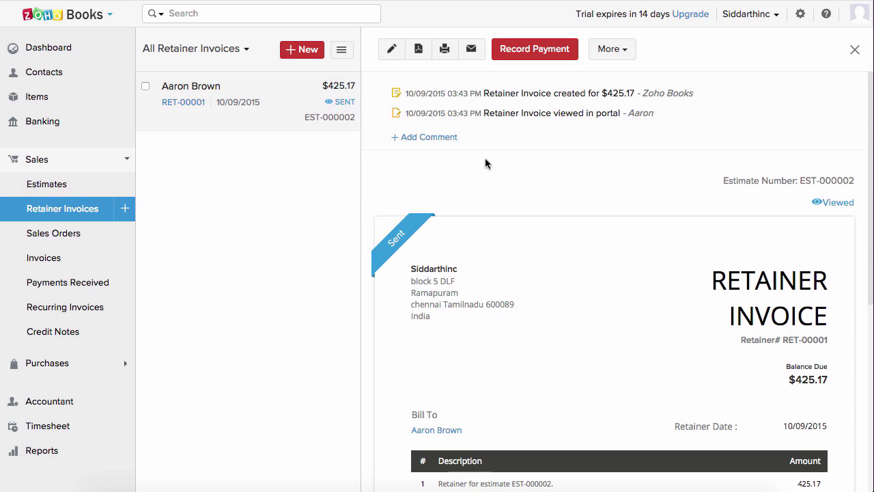
left_click(539, 51)
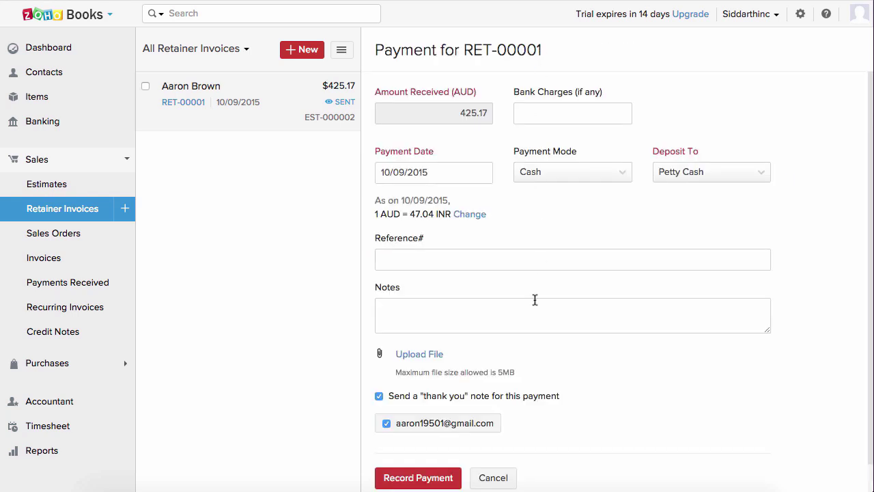
left_click(431, 477)
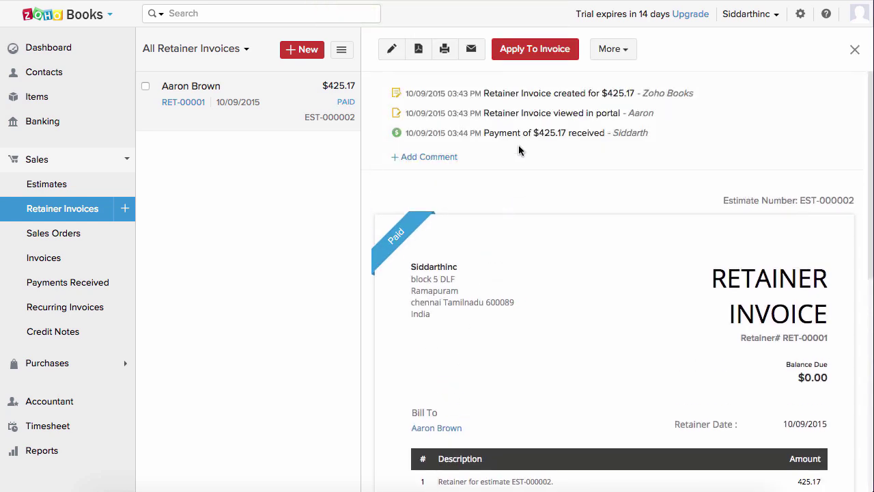
left_click(544, 47)
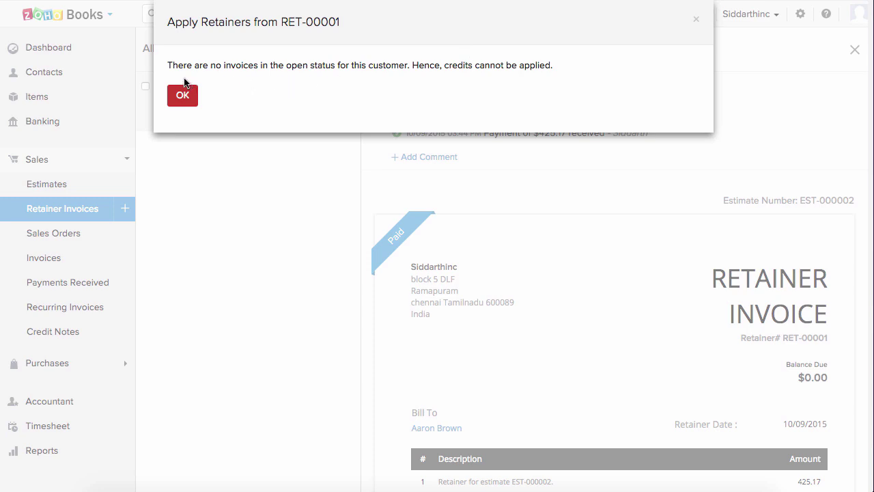
left_click(181, 97)
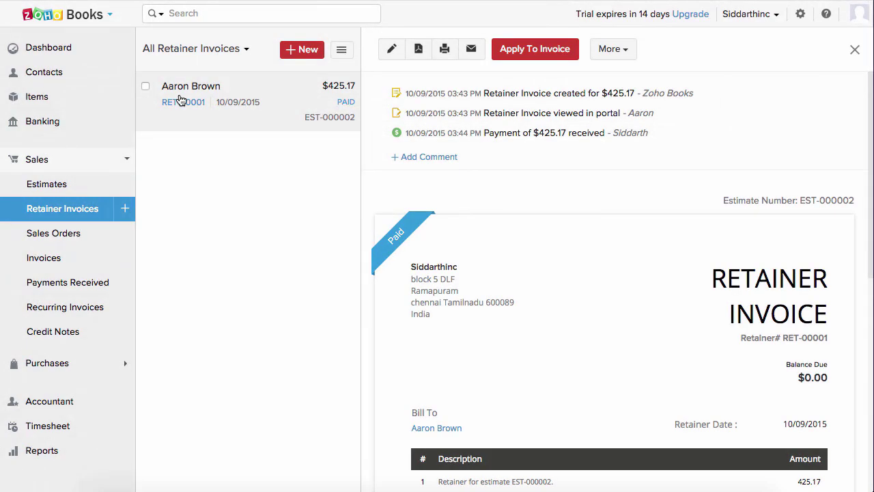
Convert EST-000002 keeping Customer Notes, Terms & Conditions and Address; save as draft INV-000003
left_click(80, 183)
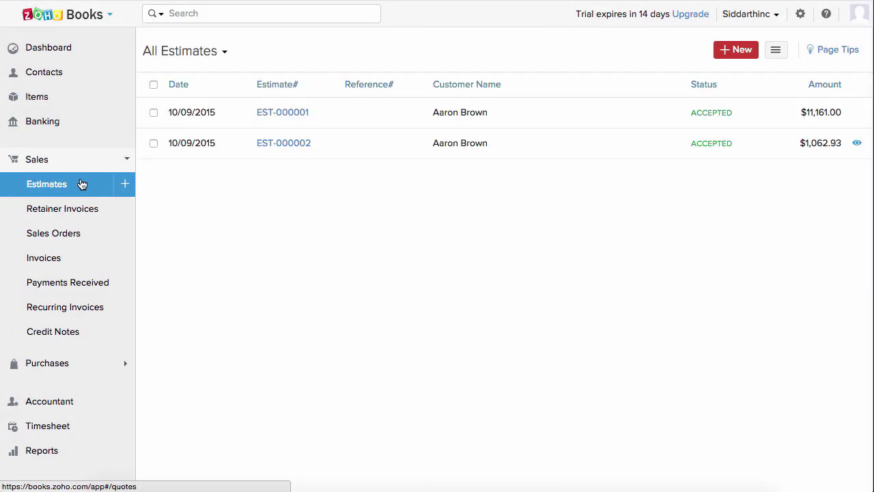
left_click(196, 151)
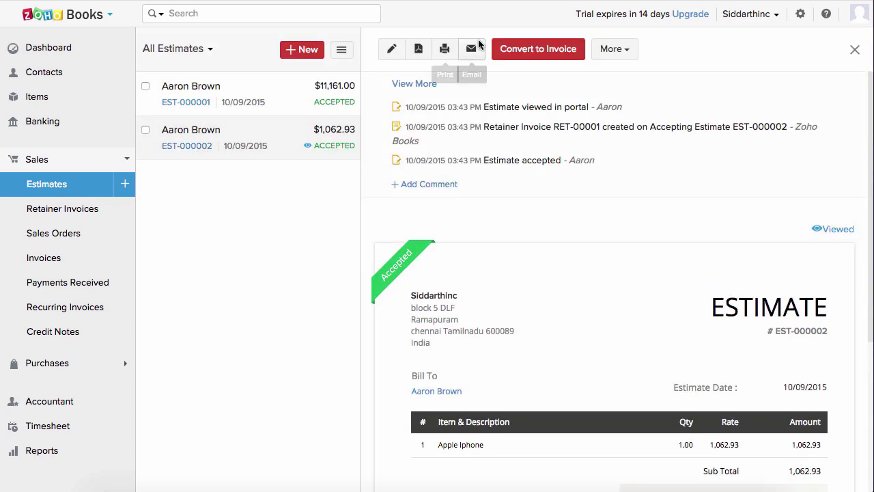
left_click(519, 49)
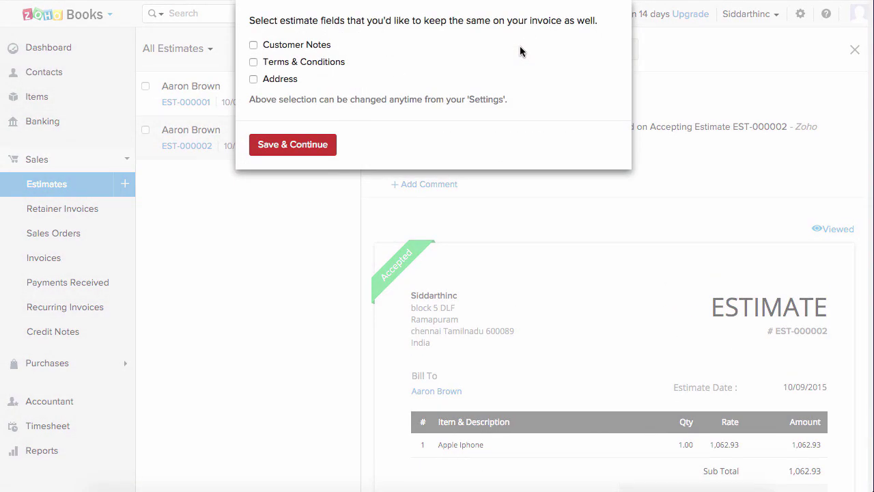
left_click(253, 45)
left_click(254, 63)
left_click(253, 79)
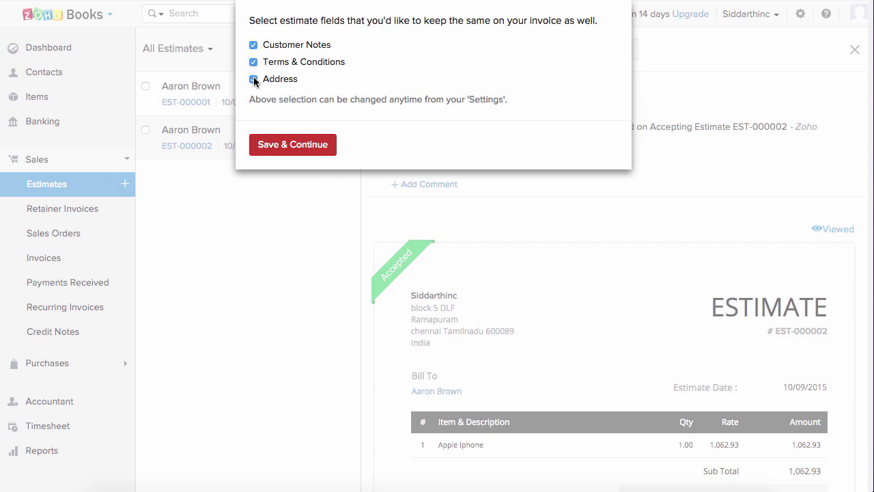
left_click(280, 144)
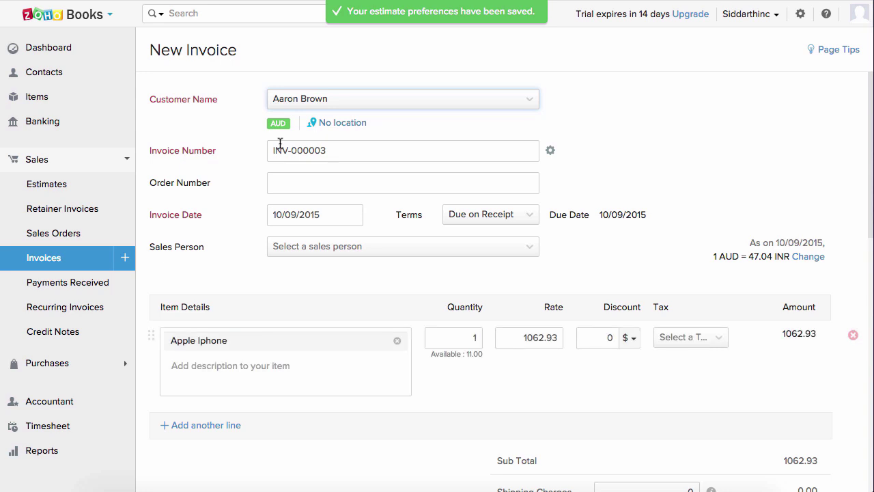
scroll(280, 145, "down", 5)
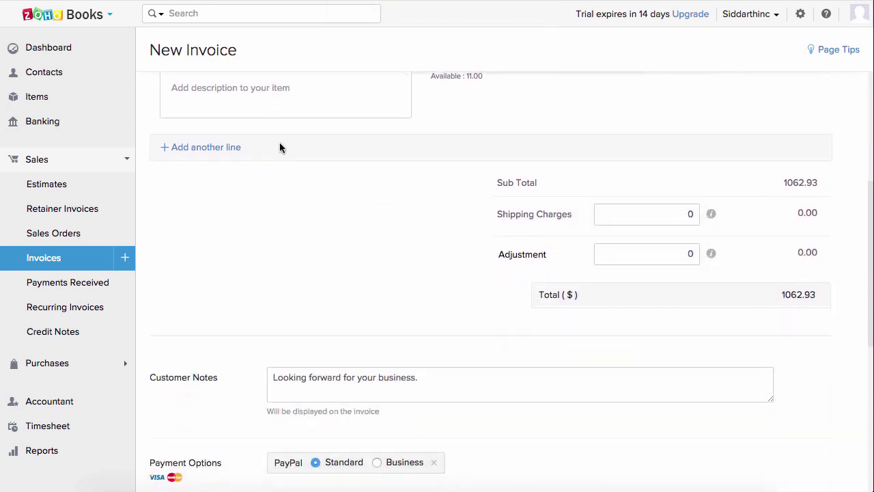
scroll(279, 147, "down", 8)
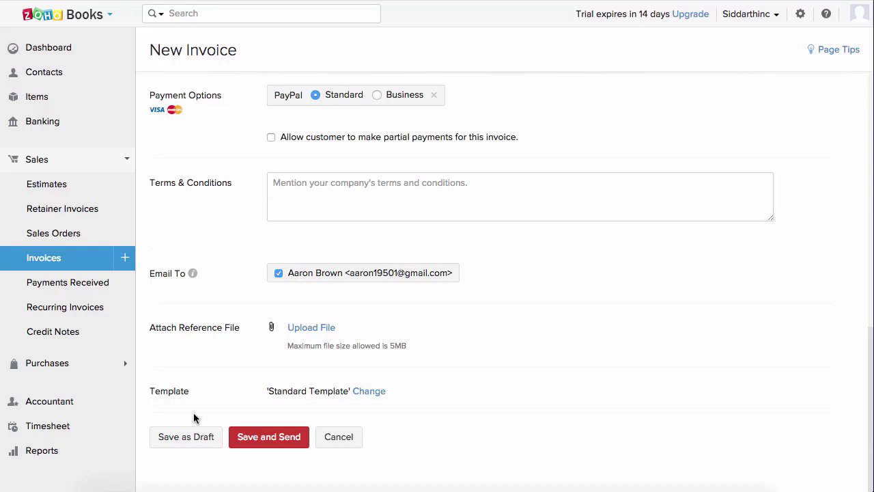
left_click(190, 436)
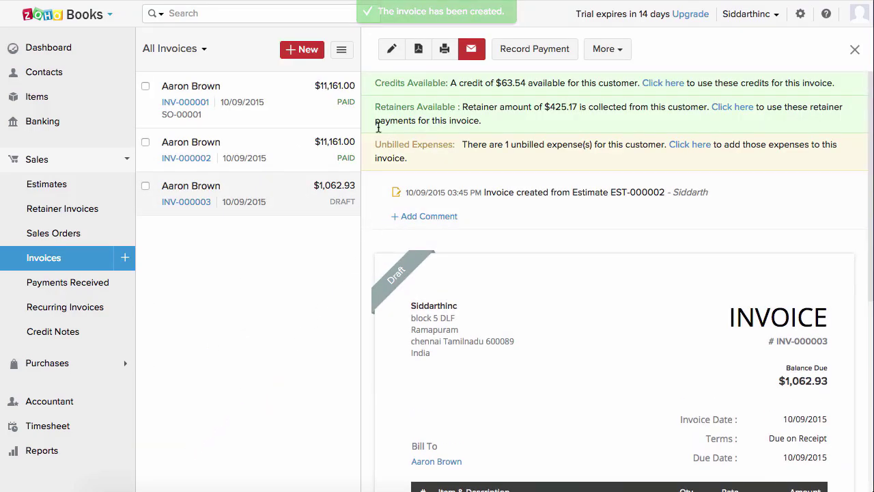
Apply 425.17 of the available retainer to INV-000003, leaving $637.76 due
left_click_drag(375, 107, 458, 108)
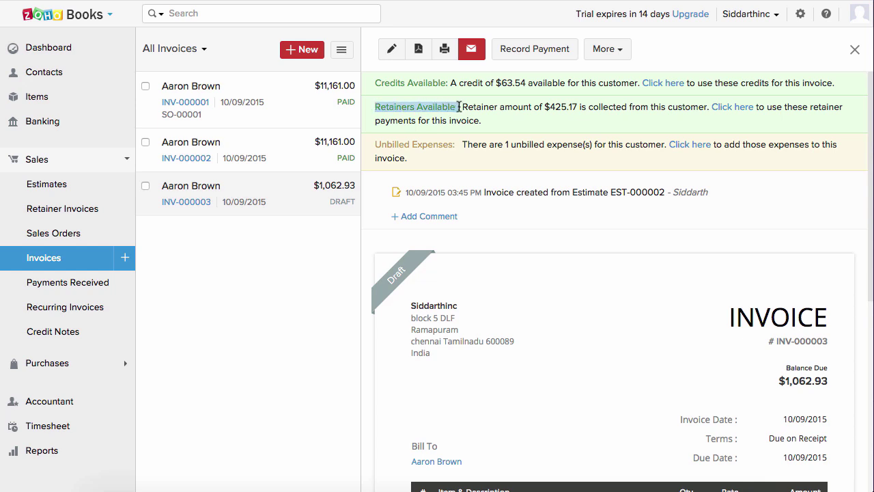
left_click(742, 108)
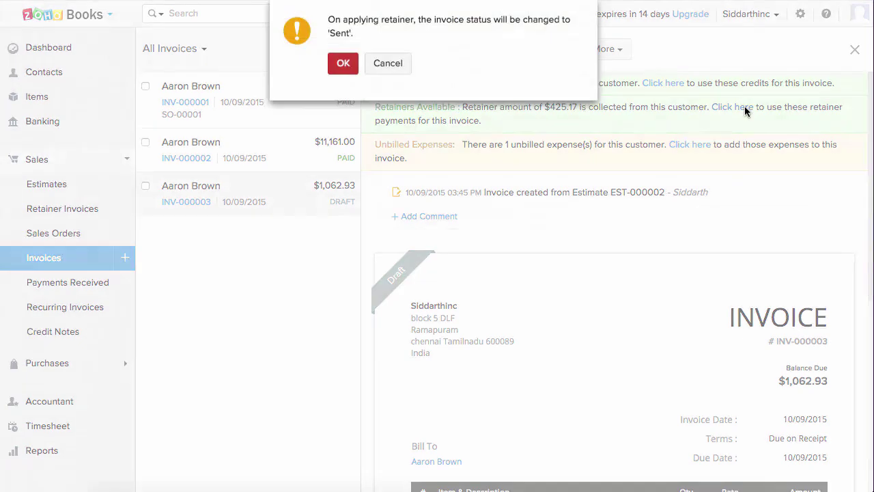
left_click(343, 63)
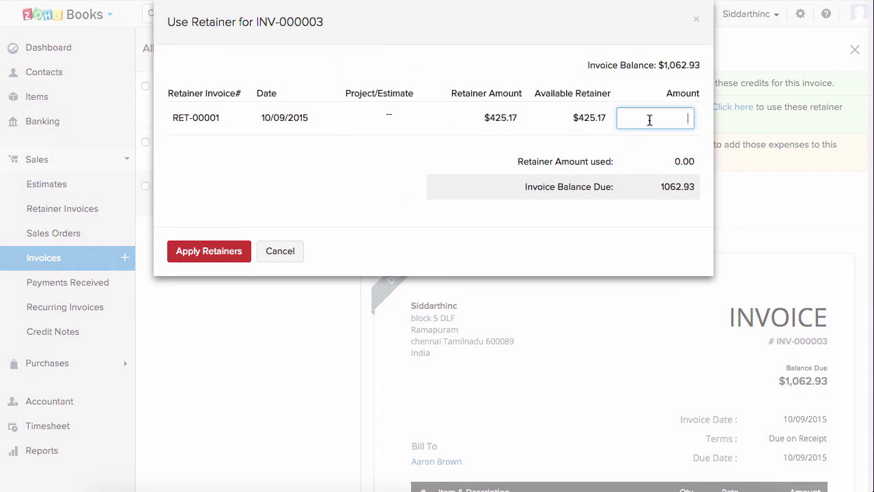
type("425.17")
left_click(217, 250)
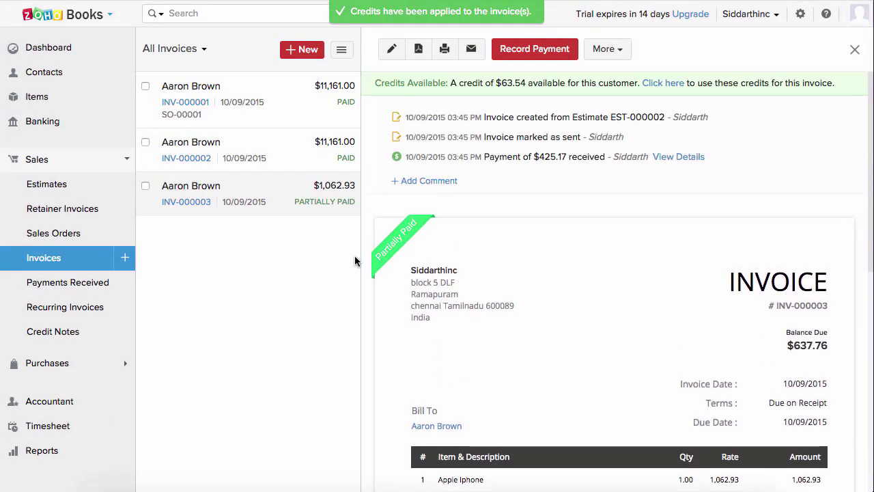
scroll(476, 276, "down", 3)
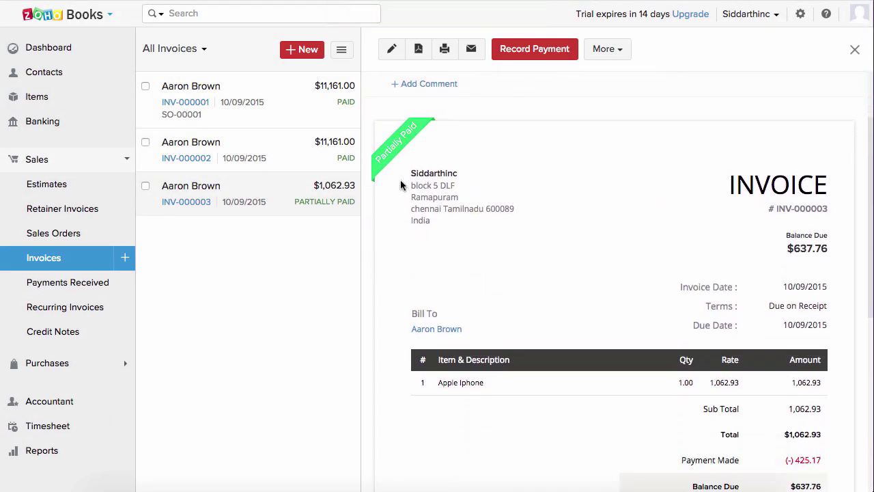
scroll(571, 272, "down", 5)
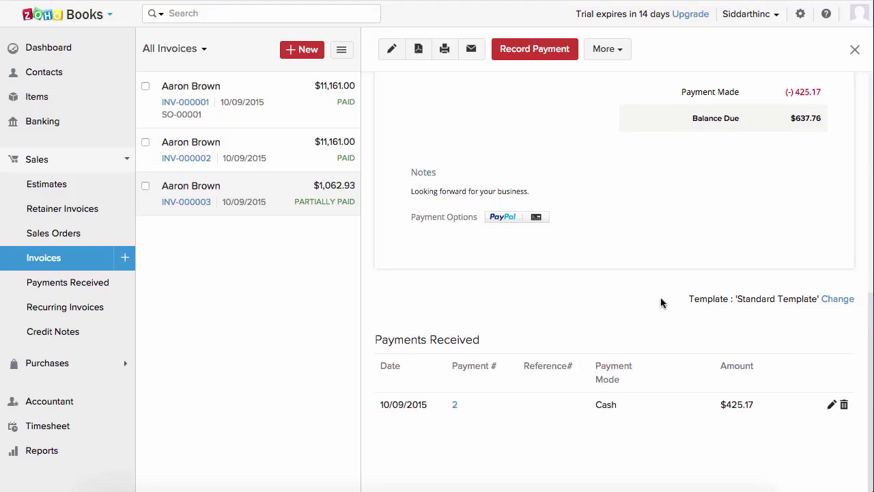
scroll(661, 298, "up", 8)
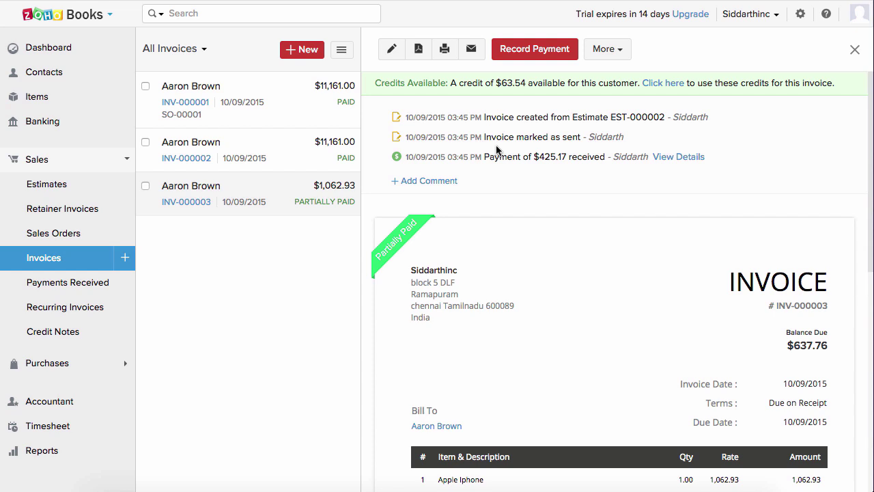
Open RET-00001 to confirm it is Drawn with $0.00 due, then collapse the Sales section
left_click(79, 209)
left_click(262, 115)
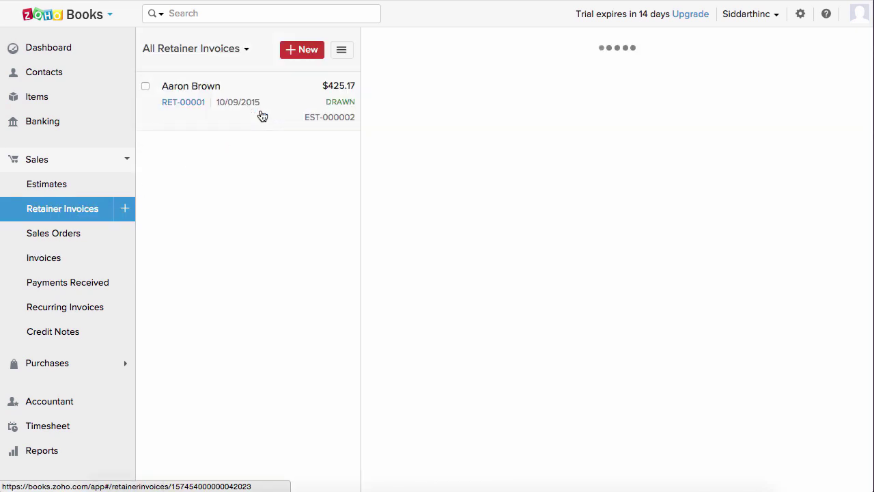
mouse_move(394, 271)
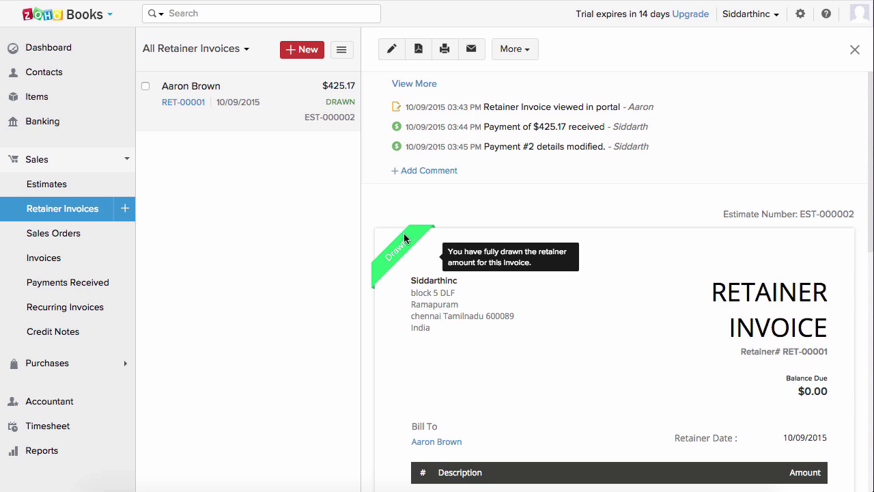
left_click(86, 166)
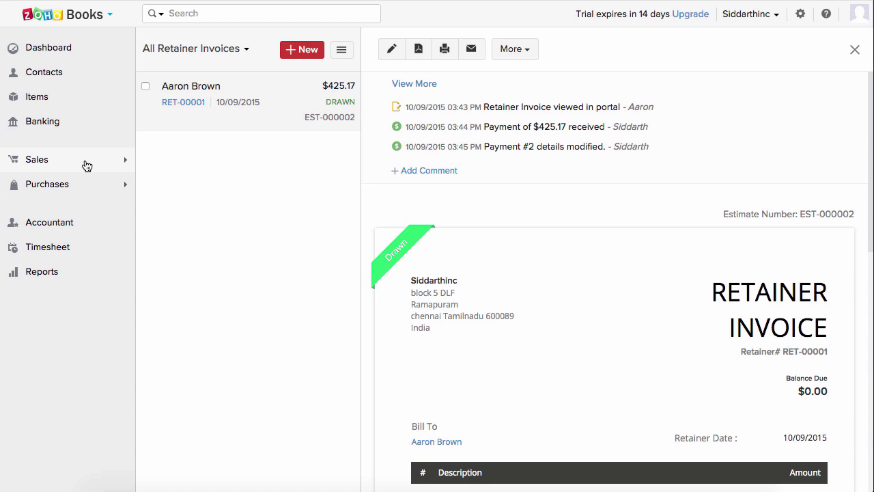
Start a new manual journal under Accountant with reference 678
left_click(54, 226)
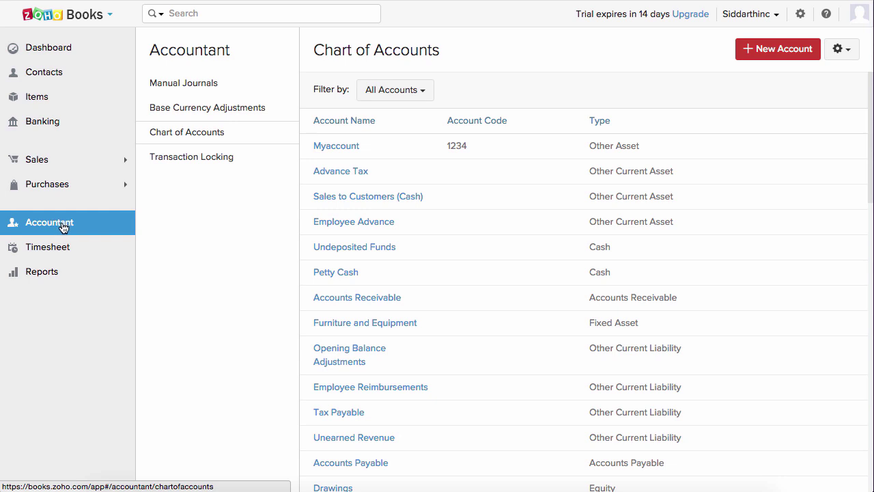
left_click(188, 86)
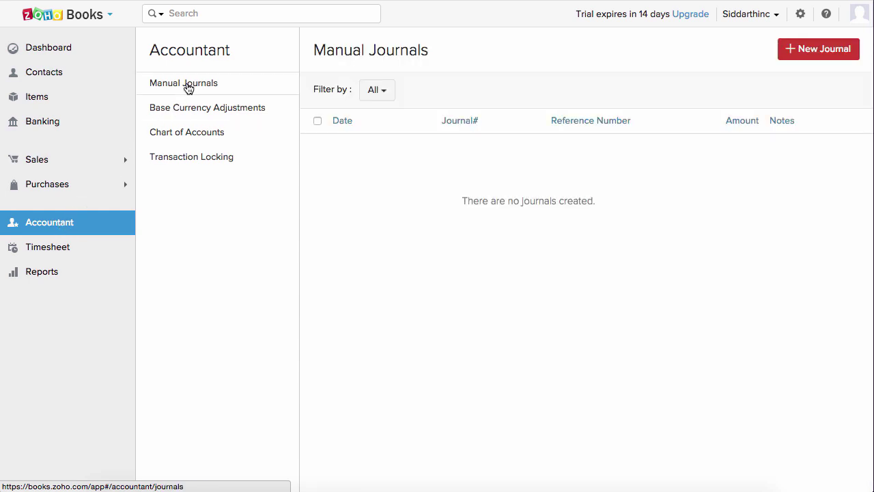
left_click(811, 49)
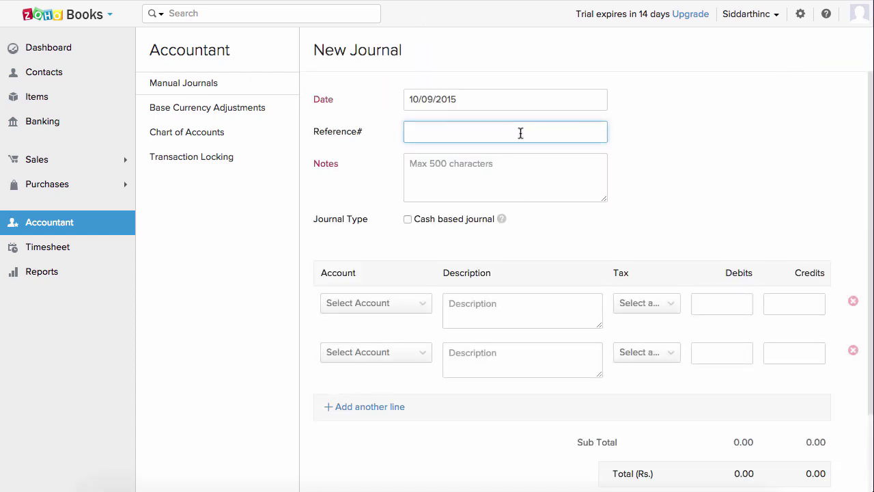
type("678")
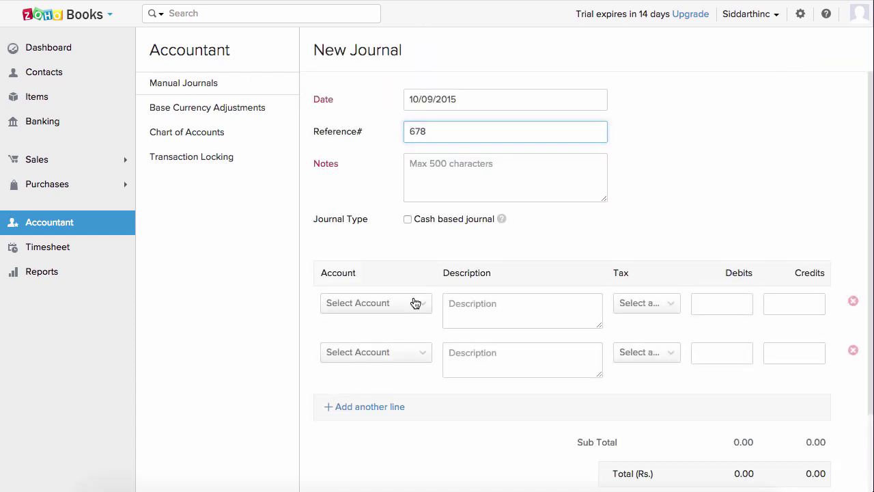
Set the first journal line to Petty Cash with a debit of 90
left_click(414, 302)
scroll(400, 422, "down", 2)
left_click(395, 349)
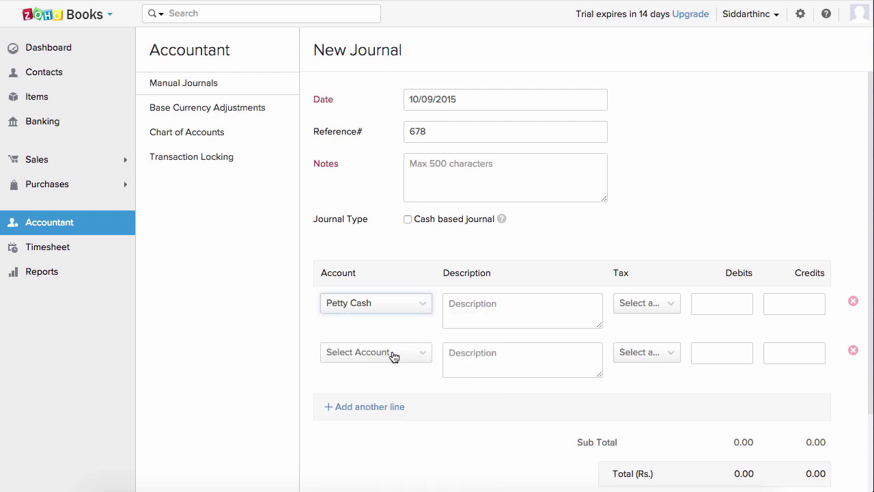
left_click(654, 307)
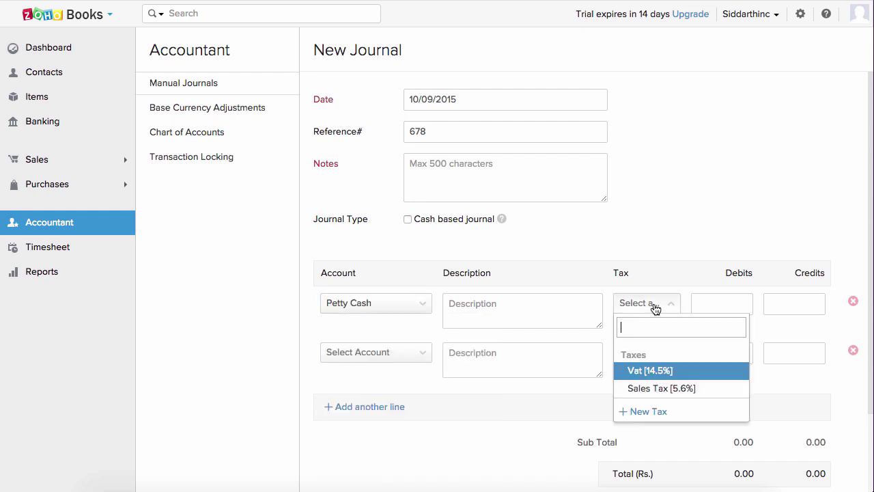
left_click(667, 236)
left_click(713, 302)
type("90")
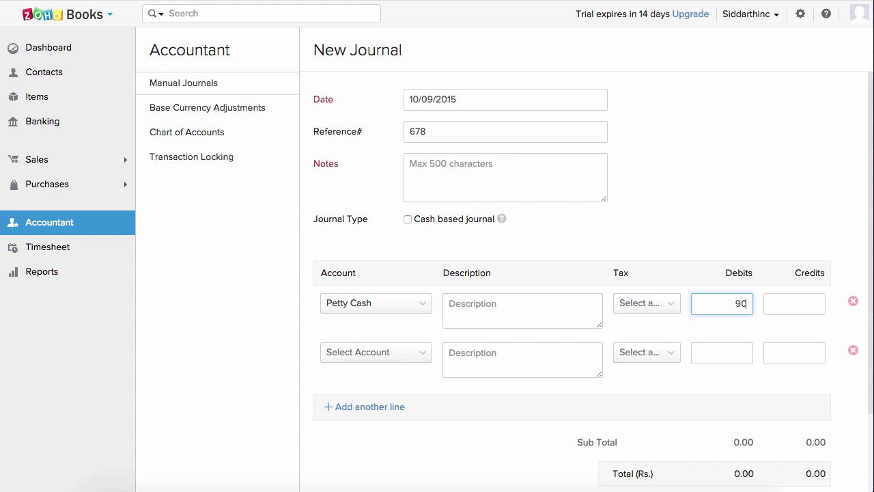
Add a Drawings credit line of 90 and save the journal
left_click(380, 361)
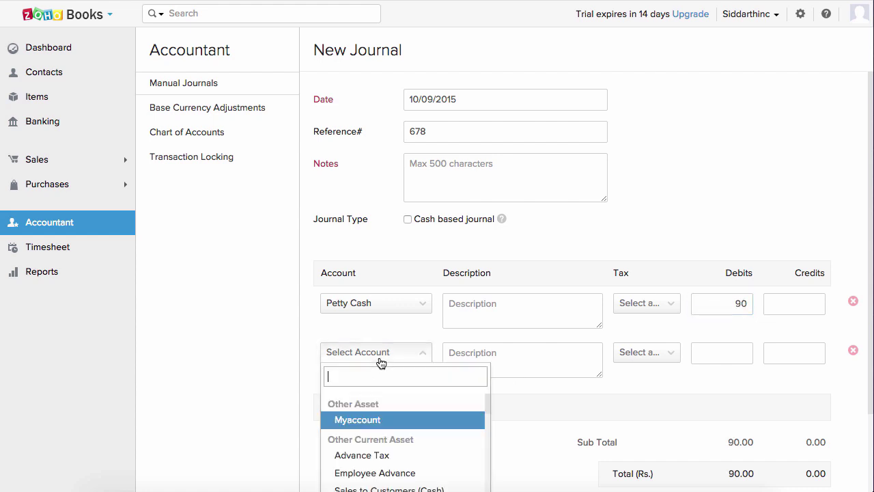
scroll(393, 454, "down", 5)
left_click(399, 455)
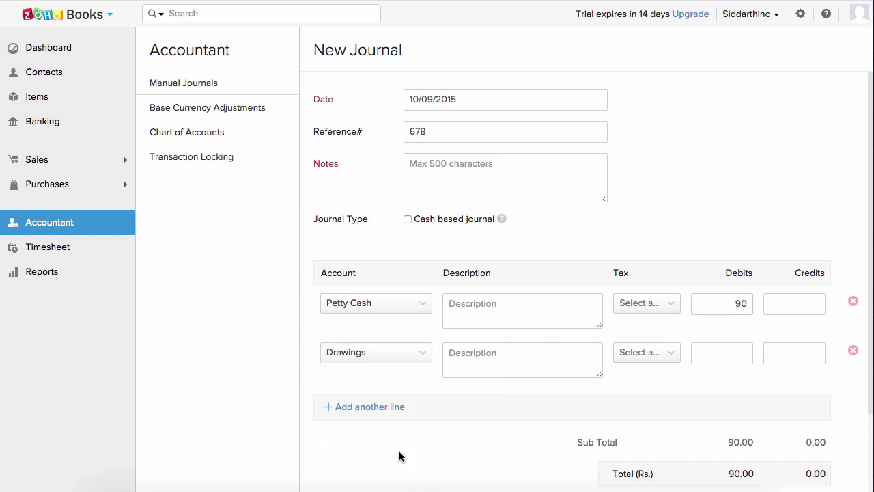
left_click(794, 350)
type("90")
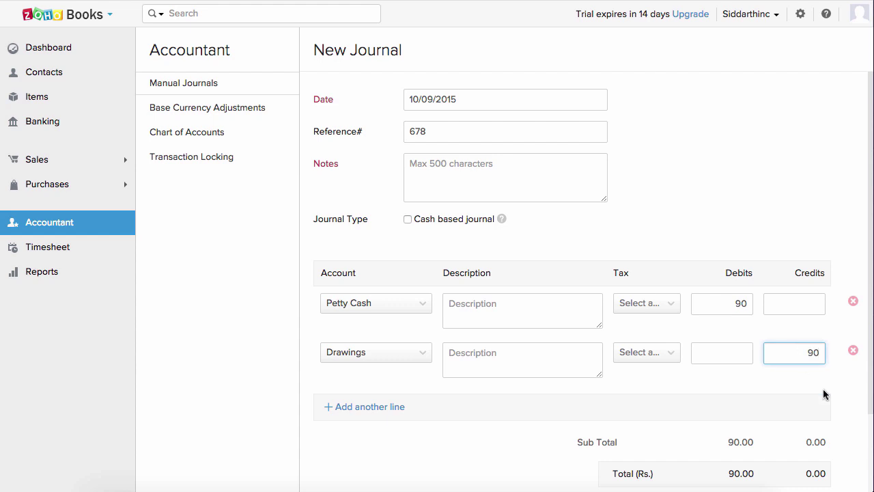
scroll(846, 387, "down", 3)
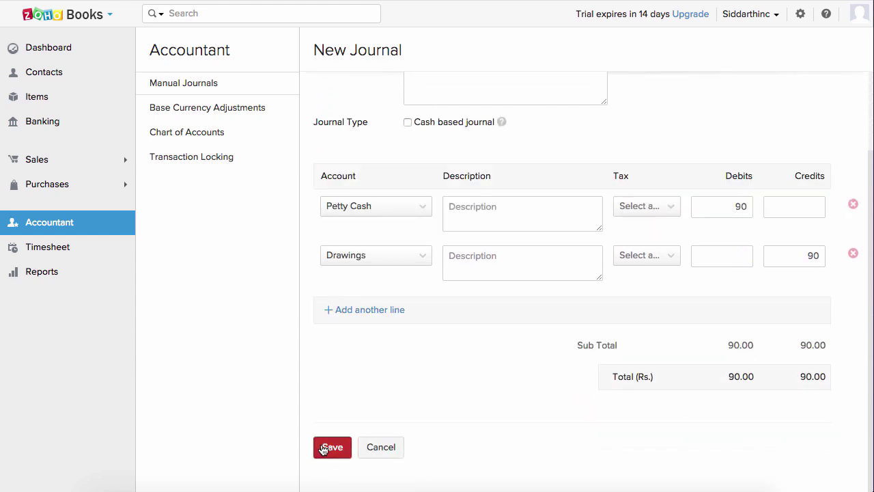
left_click(327, 446)
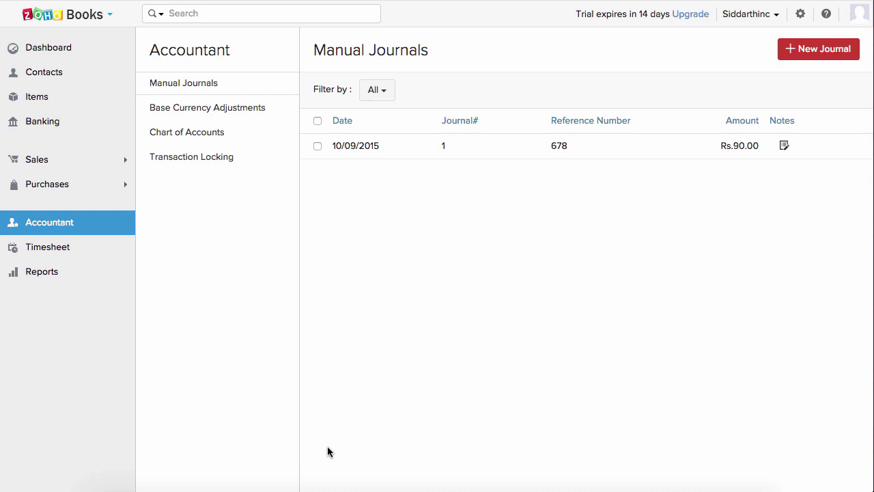
Record an AUD base currency adjustment at rate 47 with the note 'This is the present one'
left_click(253, 110)
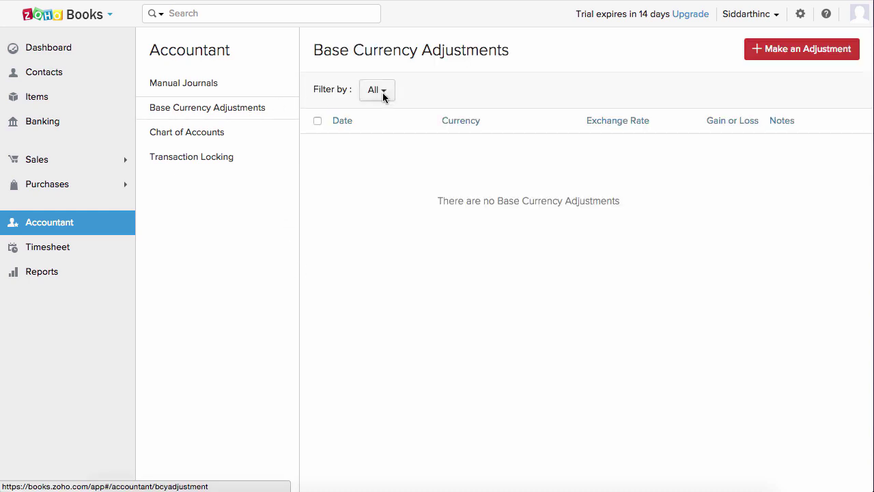
left_click(755, 49)
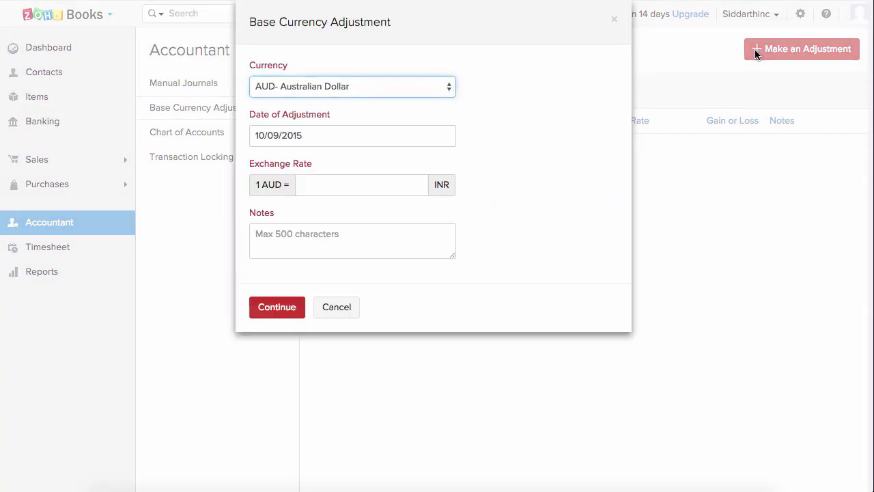
left_click(380, 183)
type("47")
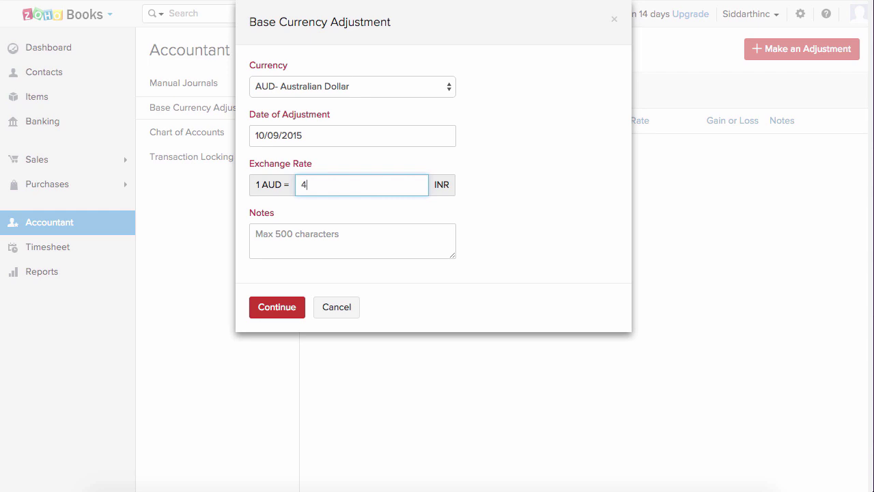
left_click(300, 234)
type("T")
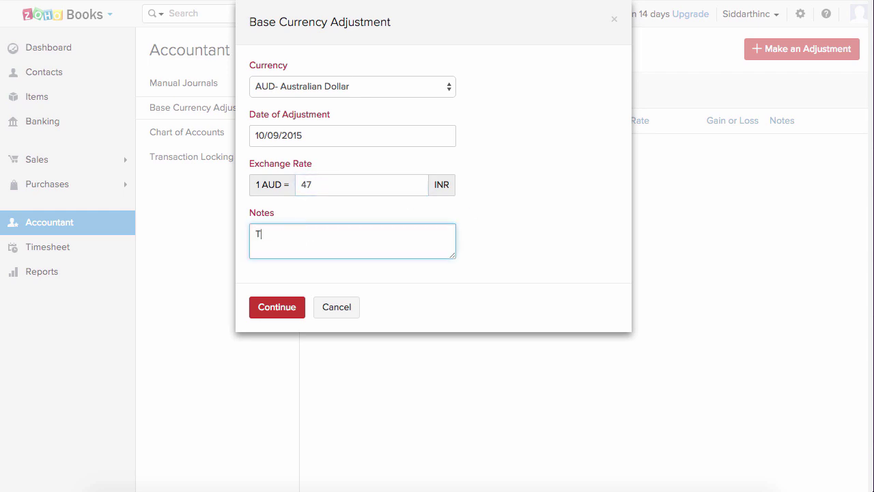
type("his is the present one")
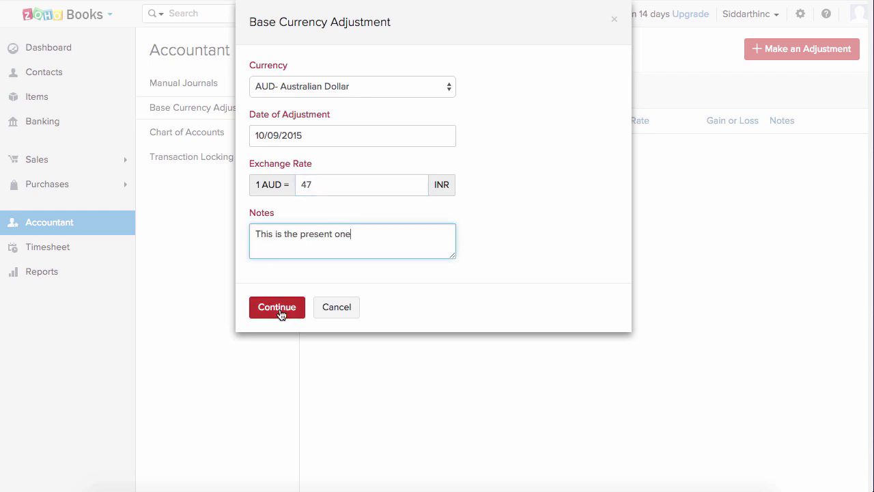
left_click(279, 309)
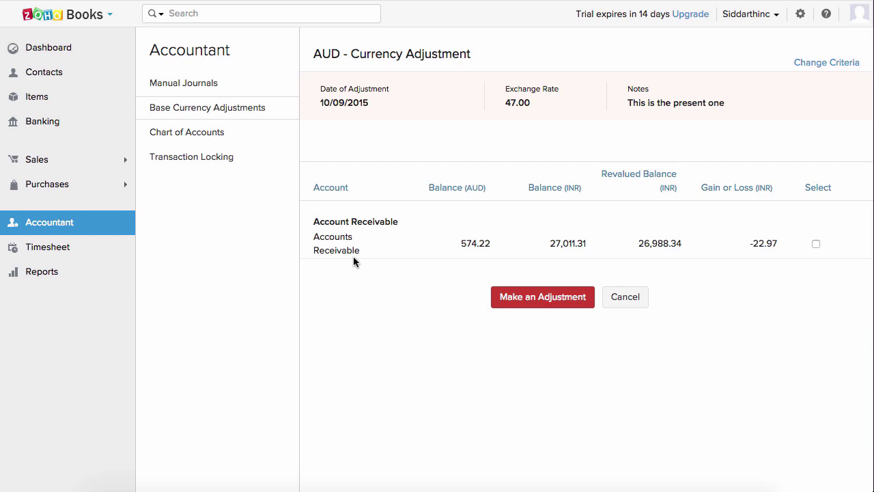
left_click(563, 299)
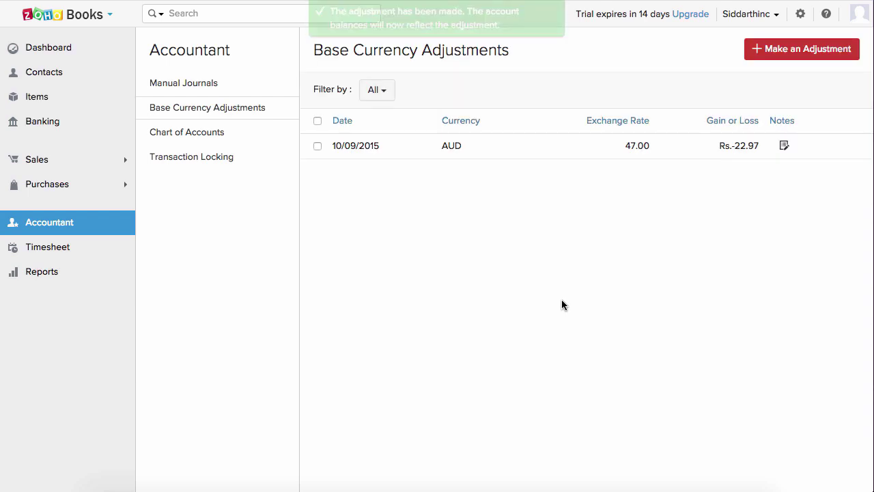
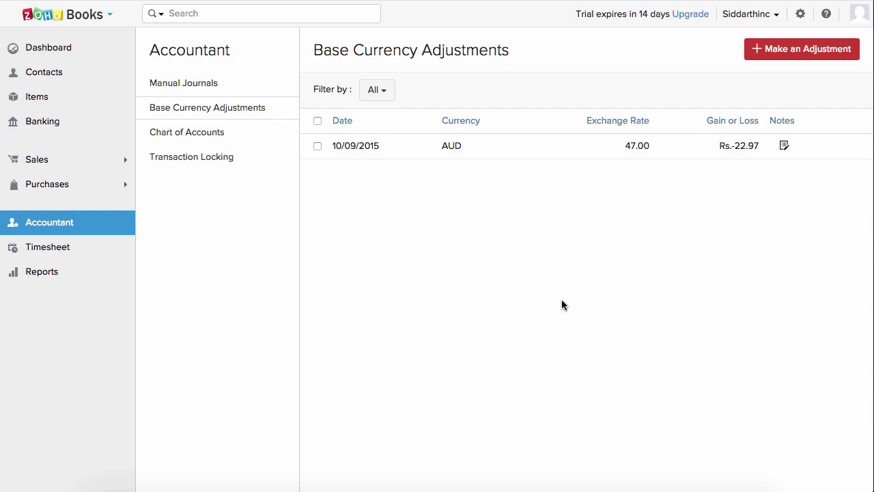
Try enabling transaction locking, then switch it back off and save the settings
left_click(212, 165)
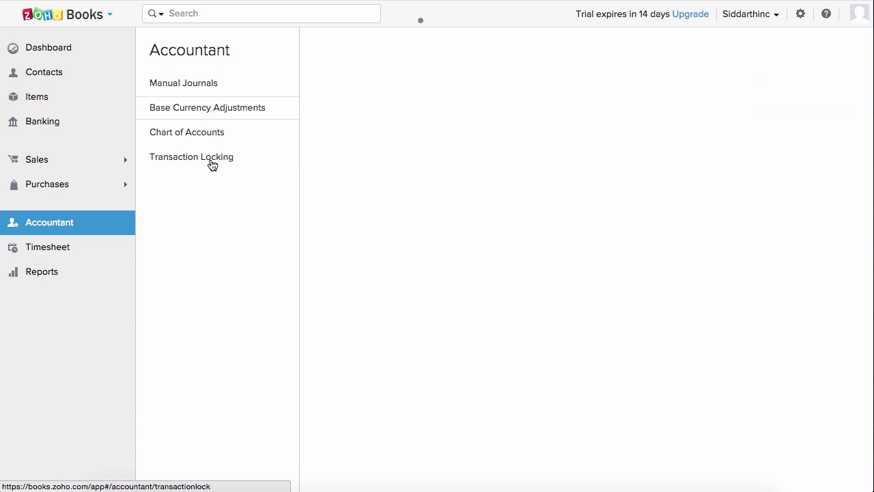
left_click(325, 140)
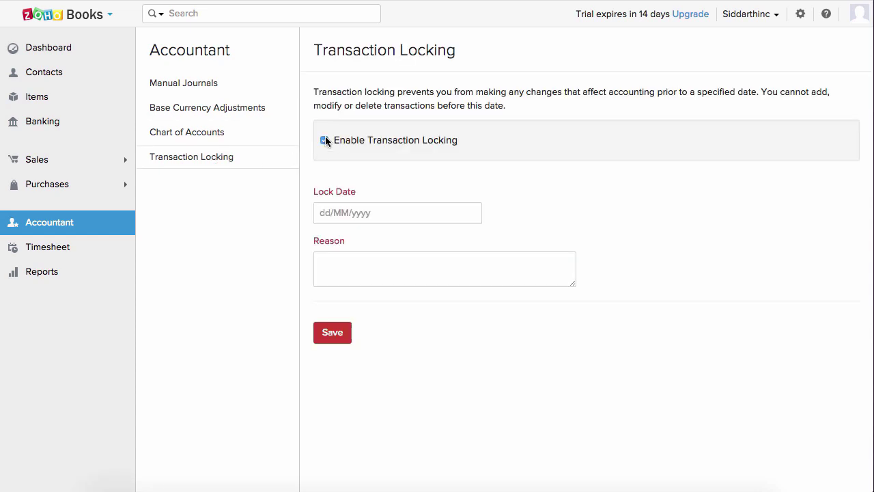
left_click(376, 214)
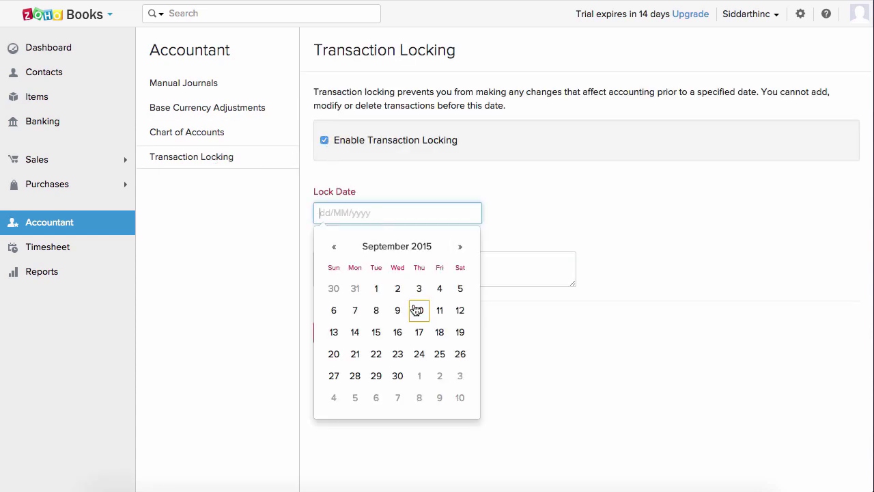
left_click(461, 265)
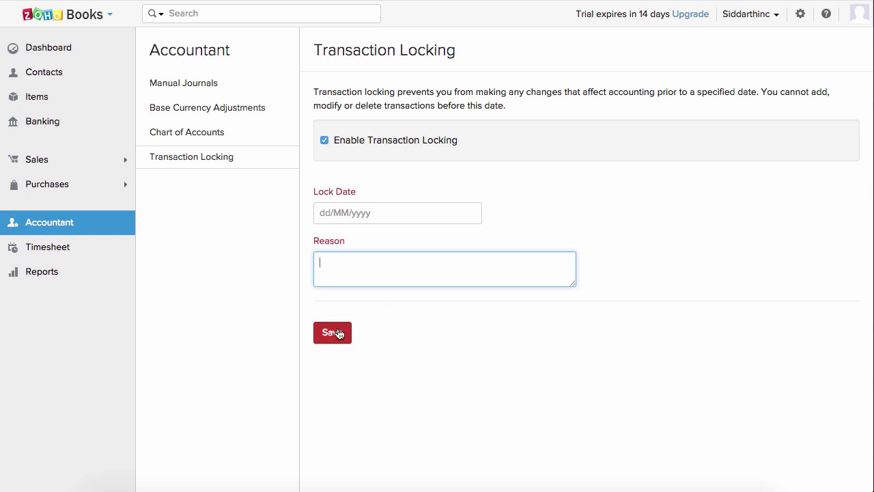
left_click(323, 140)
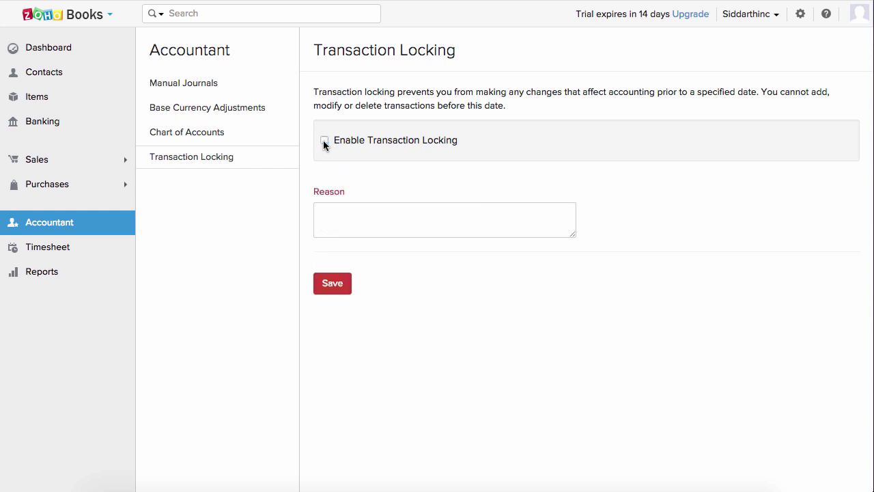
left_click(351, 209)
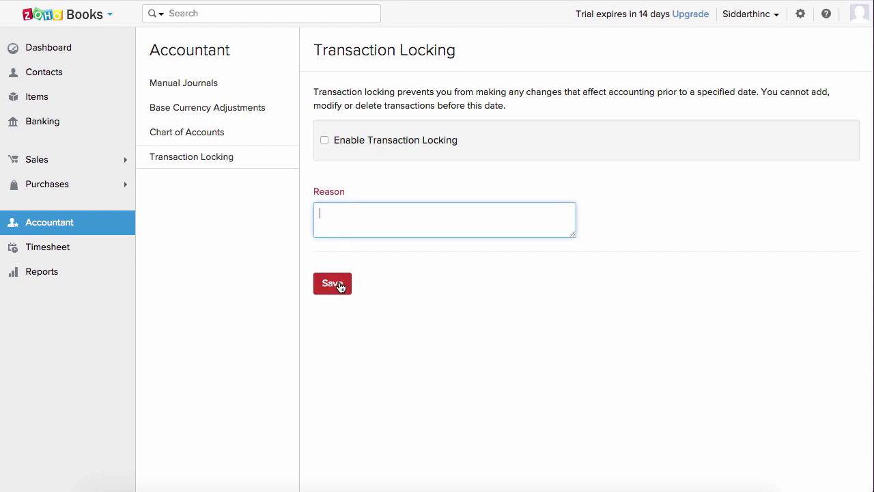
left_click(61, 50)
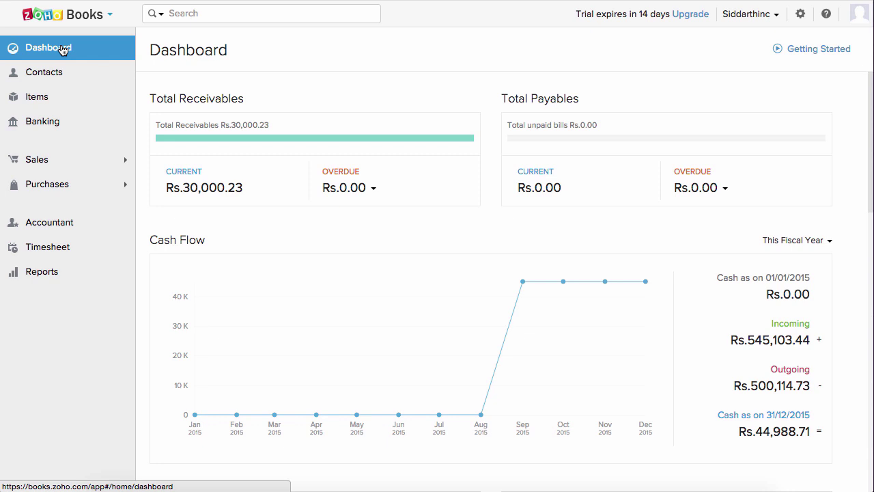
Start adding an HDFC Bank (India) - Bank account from Banking
left_click(54, 131)
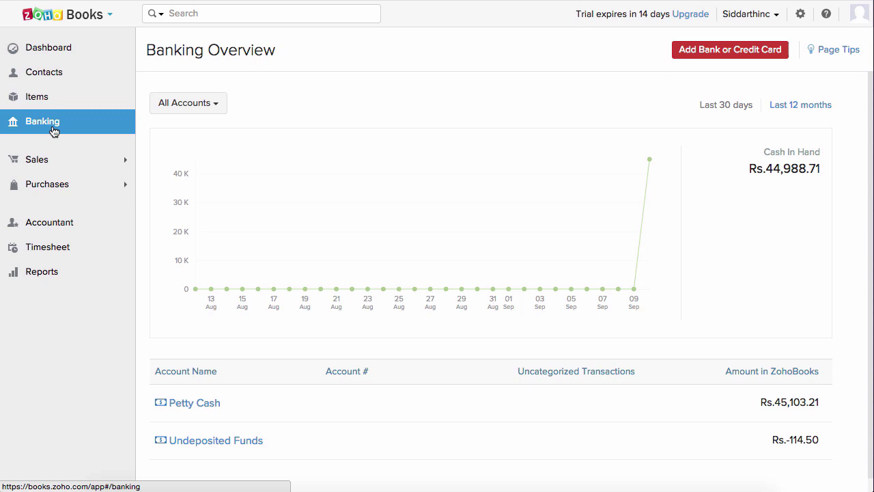
left_click(717, 54)
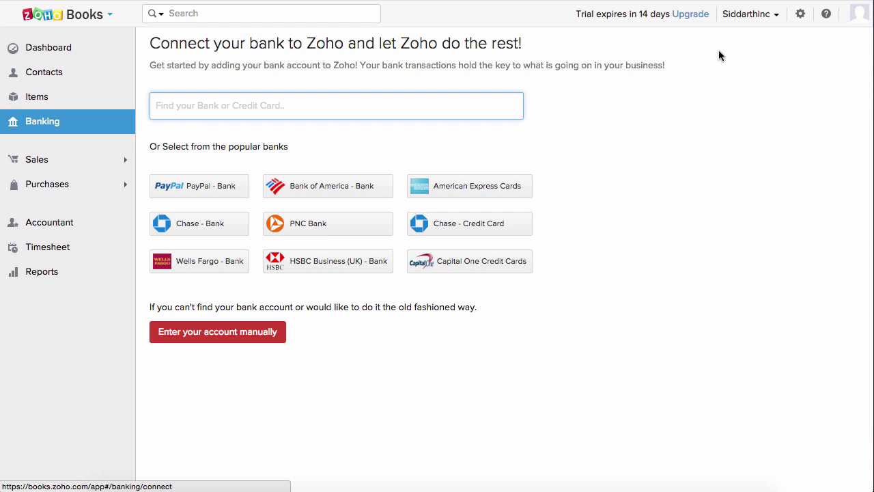
type("HDF")
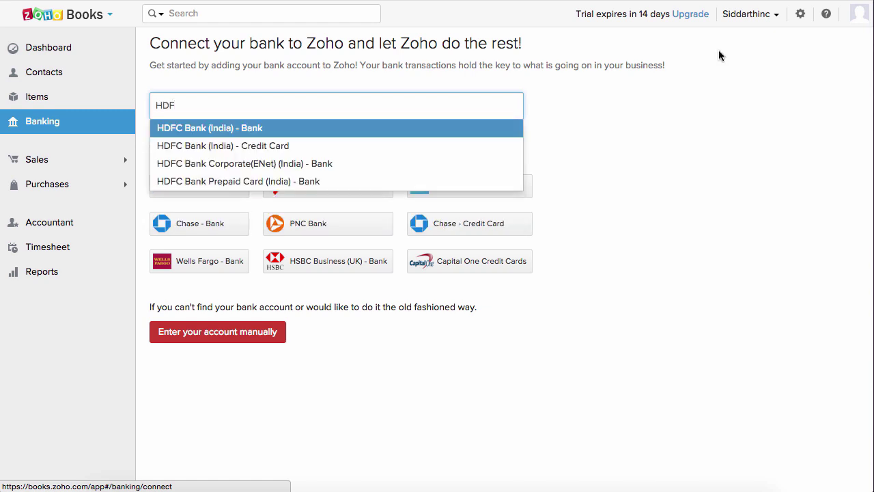
left_click(393, 132)
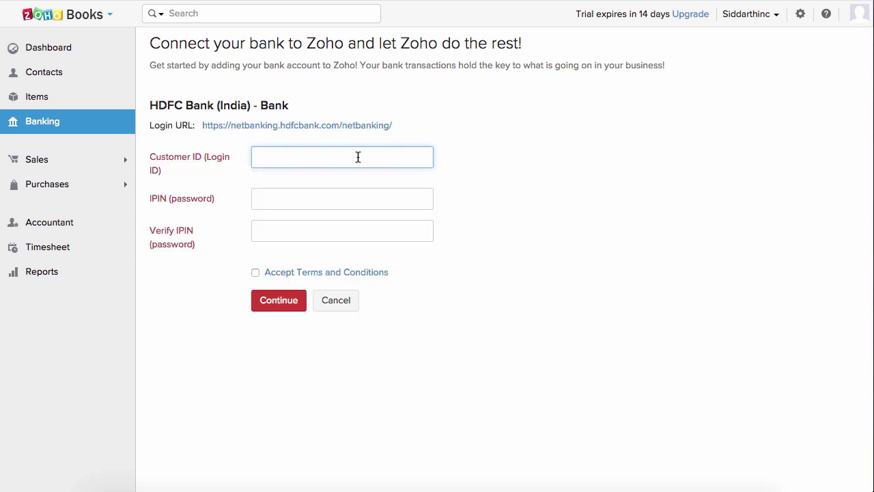
Enter the bank login ID and IPIN, accept the terms and submit
key("Tab")
type("•••••••••••••")
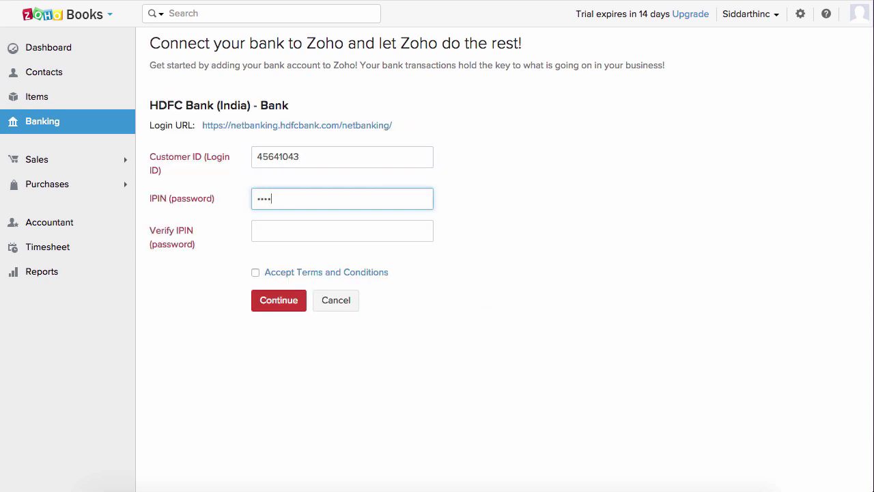
key("Tab")
type("•••••••••••••")
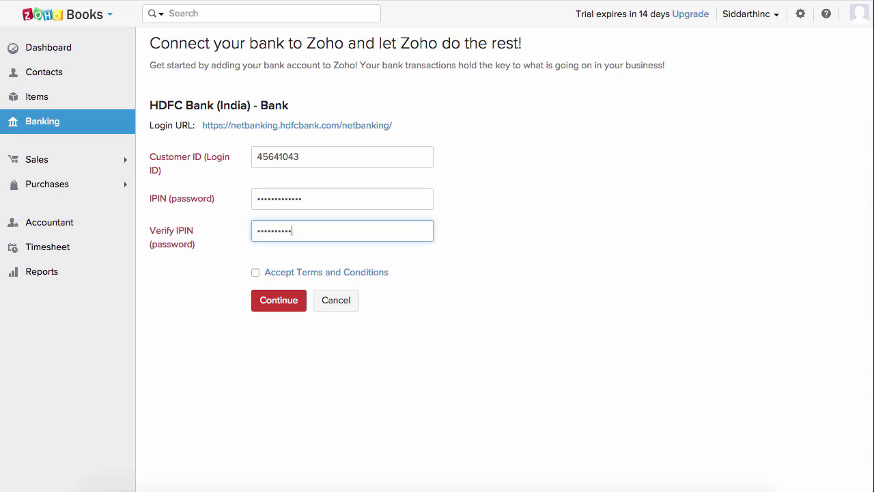
left_click(256, 272)
left_click(273, 300)
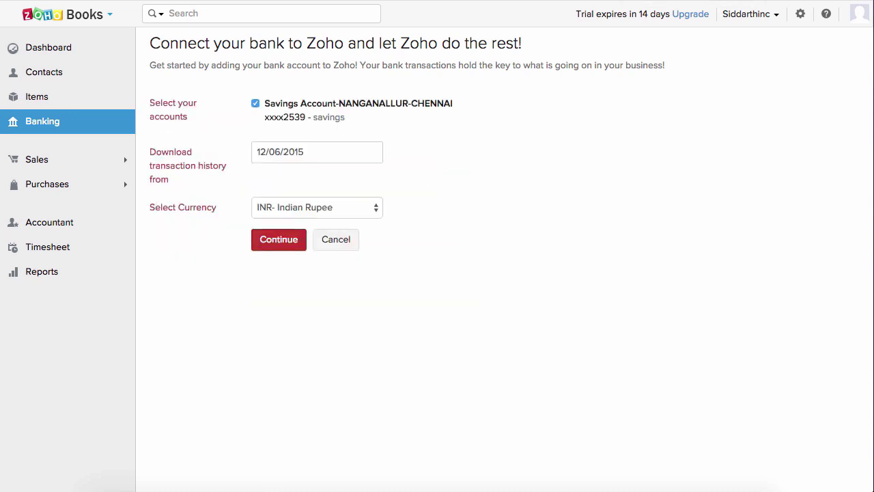
Keep 12/06/2015 as the history start date and finish connecting the account
left_click(329, 151)
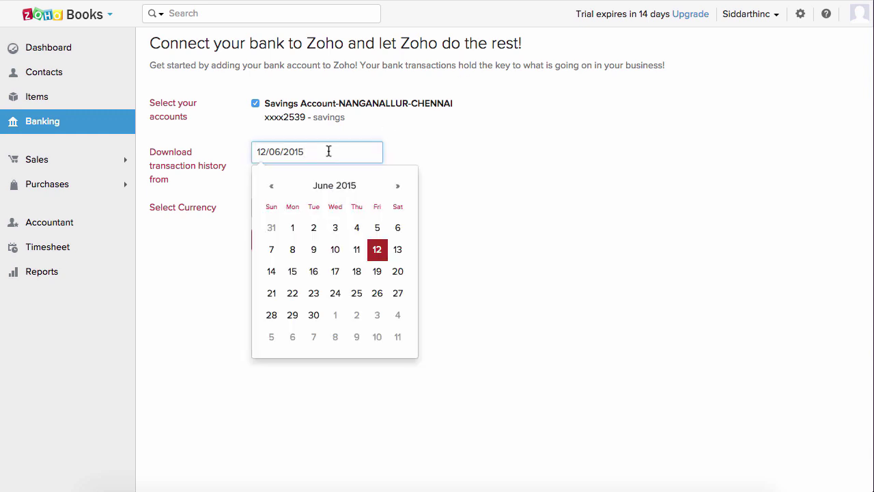
left_click(428, 159)
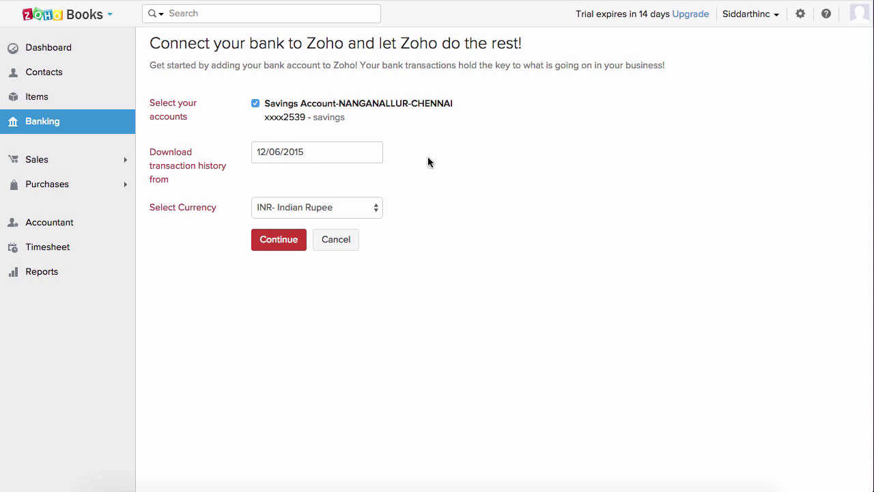
left_click(285, 242)
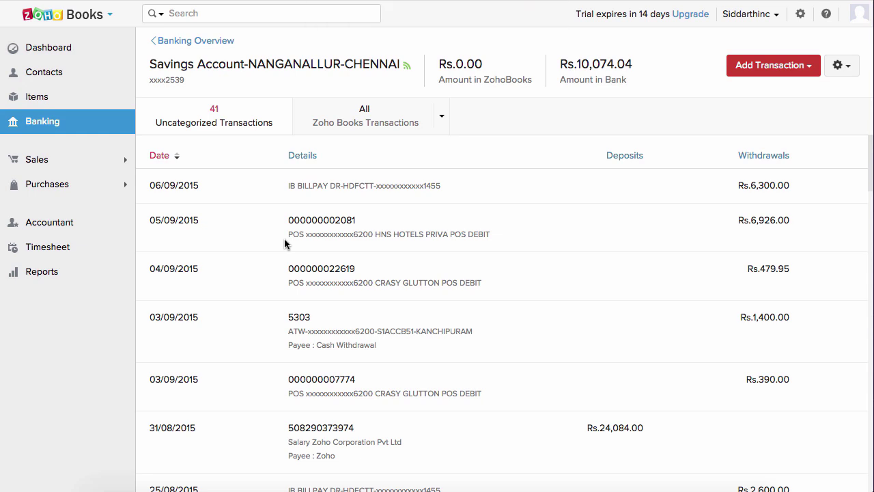
Browse the withdrawal and salary transactions, ending on the 25/08/2015 Rs.4,000.00 cash deposit
scroll(360, 308, "down", 3)
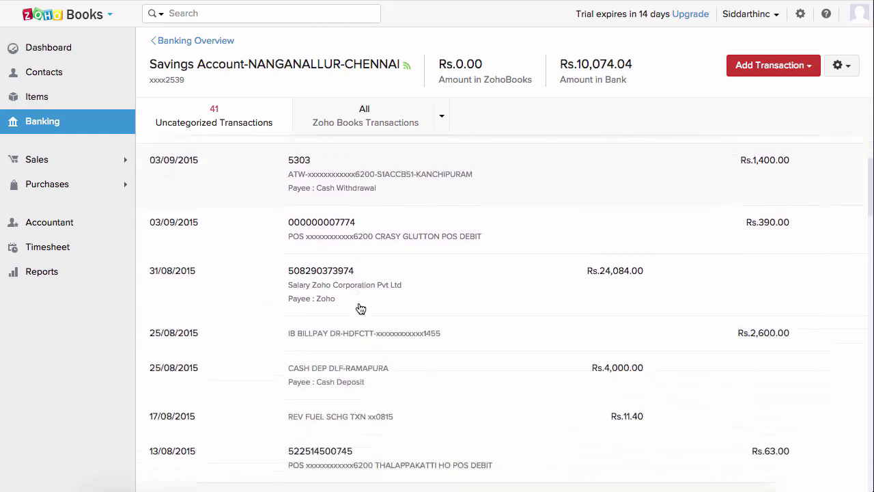
scroll(360, 308, "down", 1)
scroll(359, 308, "up", 5)
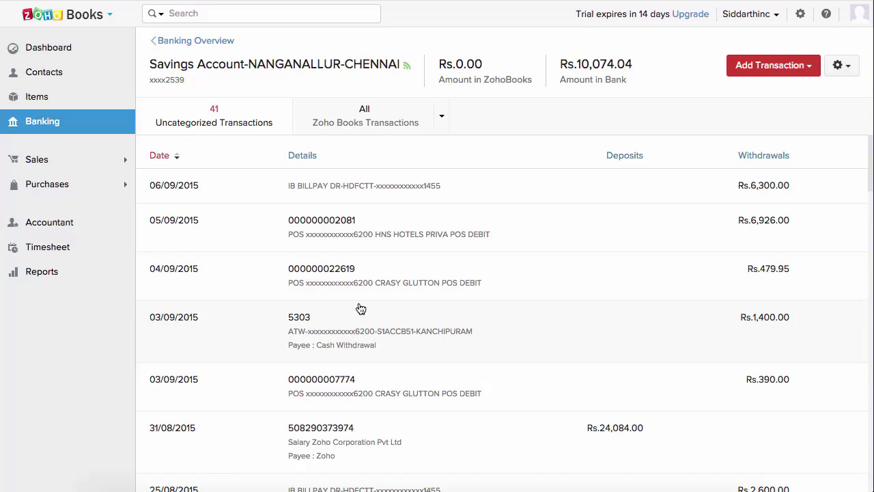
left_click(414, 202)
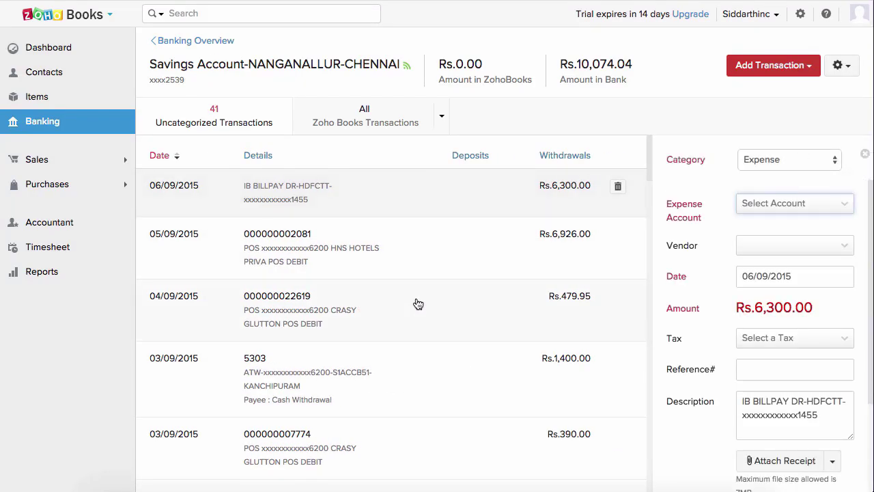
scroll(417, 304, "down", 3)
left_click(415, 339)
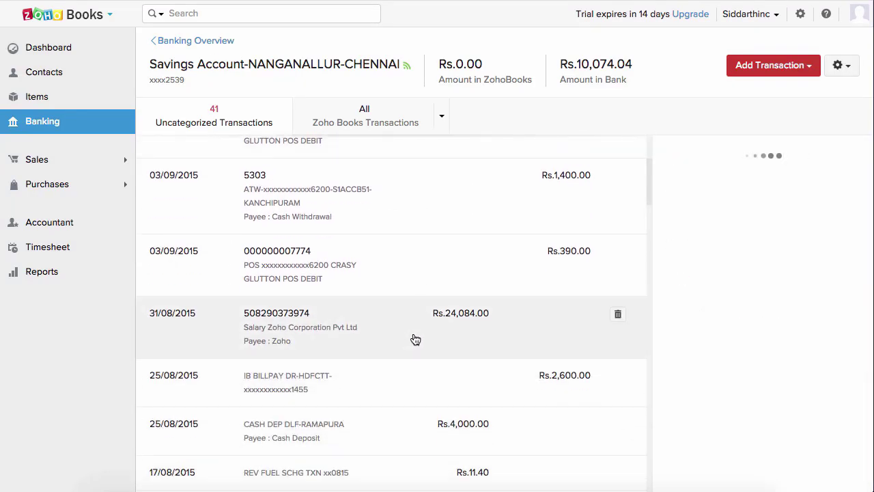
scroll(478, 341, "down", 1)
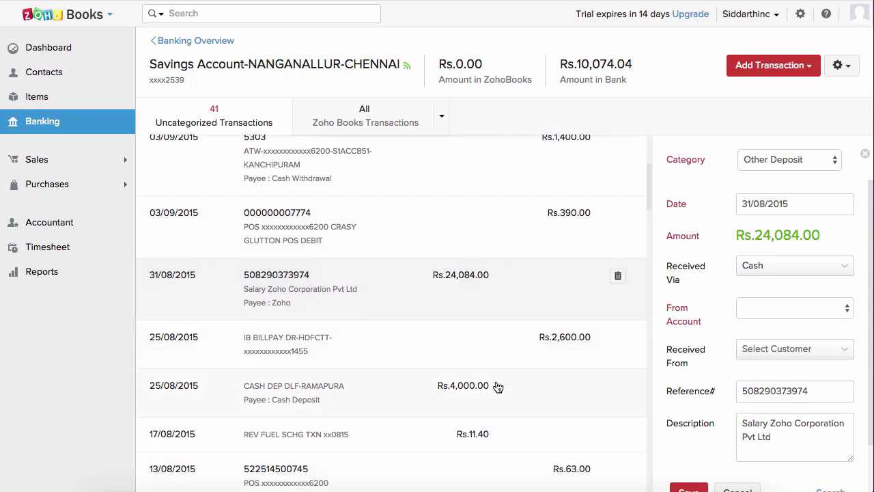
left_click(498, 387)
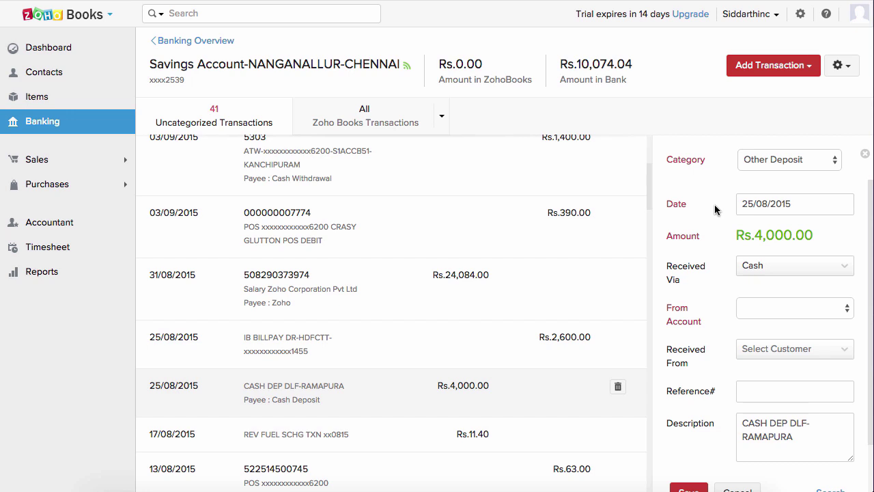
Check the Add Transaction types without choosing one, then bring up the account's settings menu
scroll(783, 371, "down", 2)
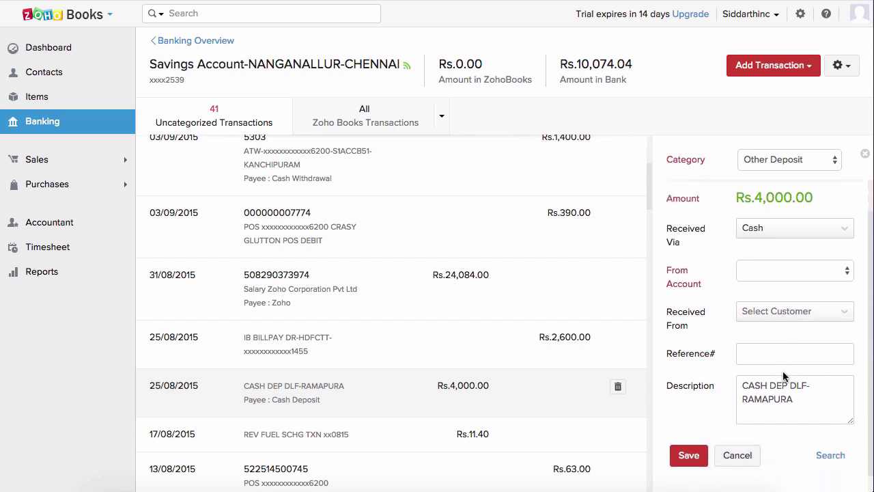
scroll(782, 371, "up", 2)
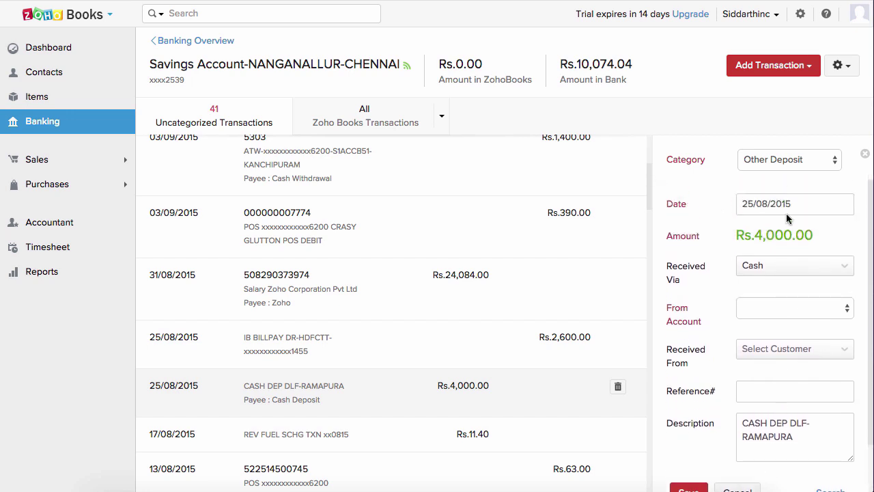
left_click(771, 70)
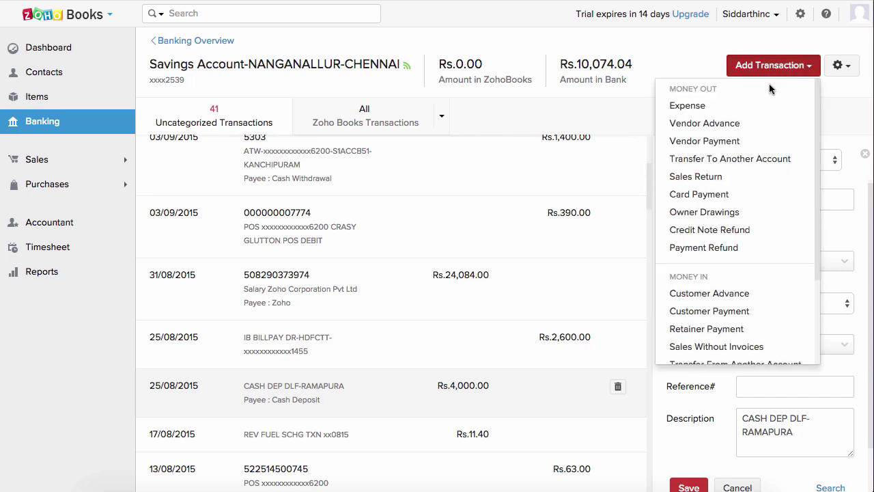
scroll(772, 273, "down", 2)
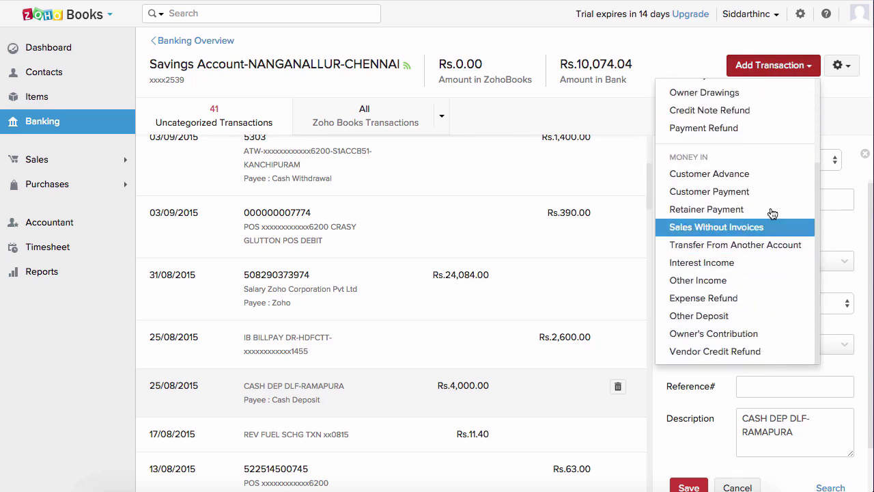
left_click(850, 115)
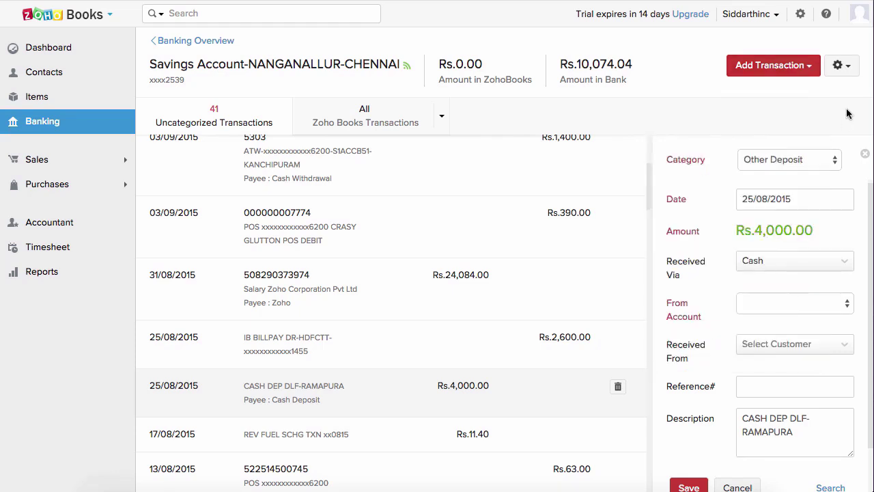
left_click(845, 69)
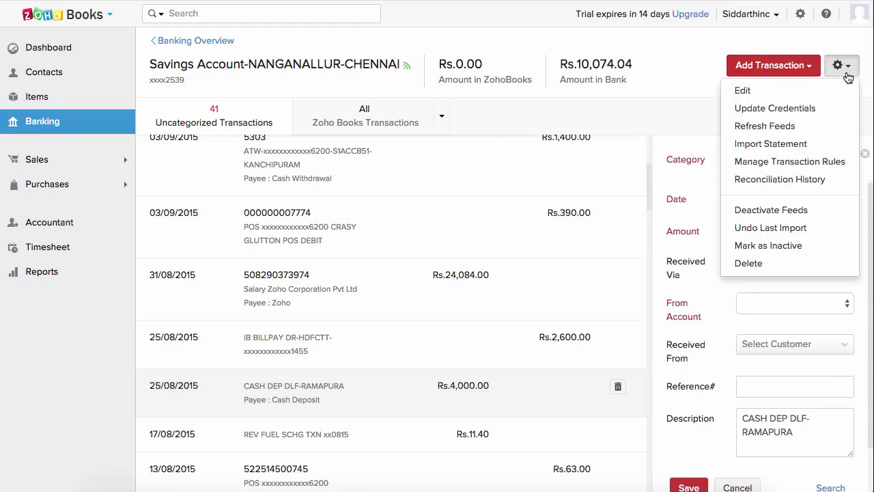
left_click(834, 143)
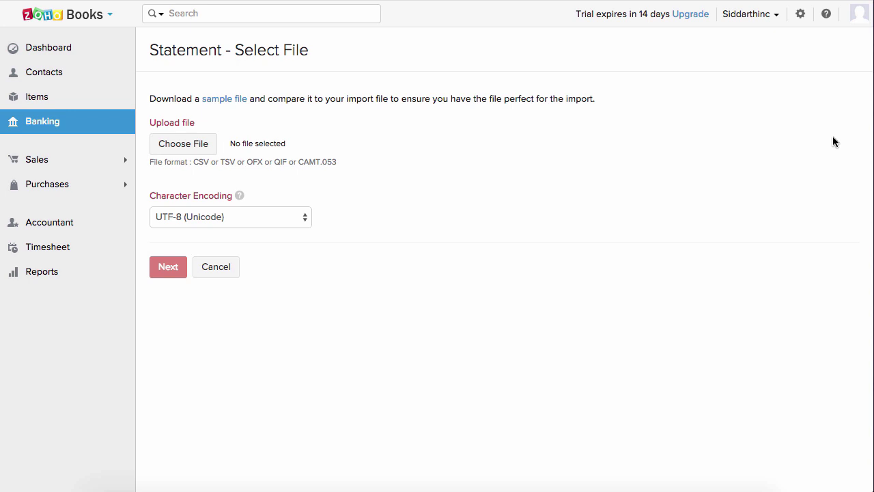
left_click(214, 267)
left_click(838, 67)
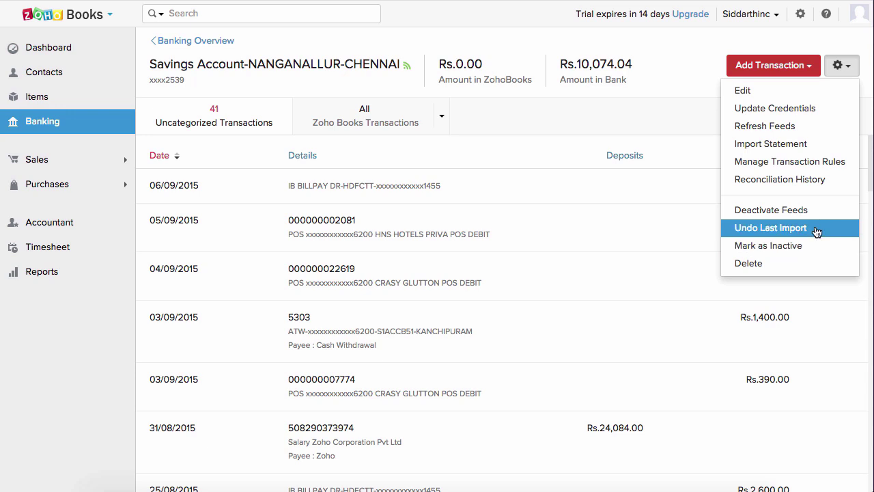
Start reconciling the savings account with an 8900 closing balance
left_click(829, 181)
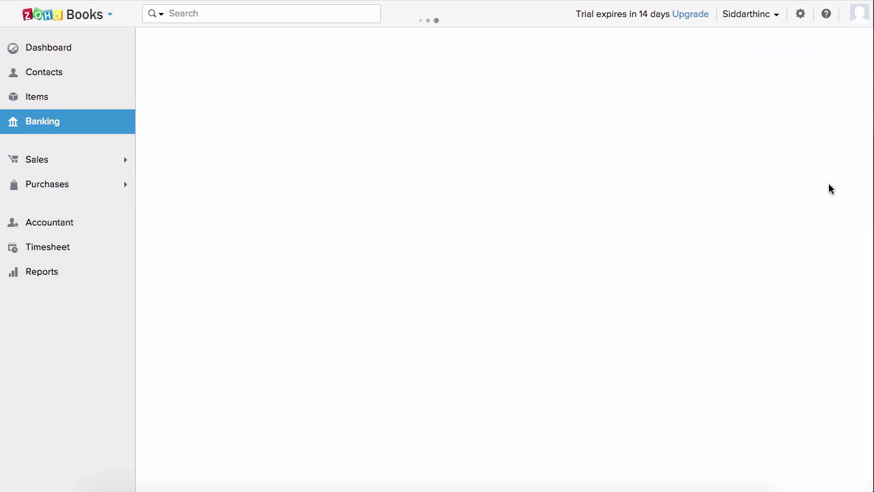
left_click(810, 52)
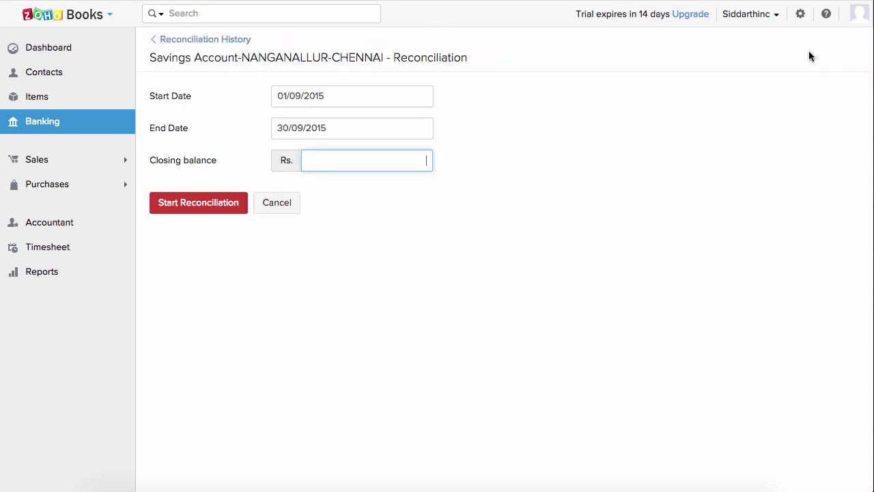
type("8900")
left_click(228, 205)
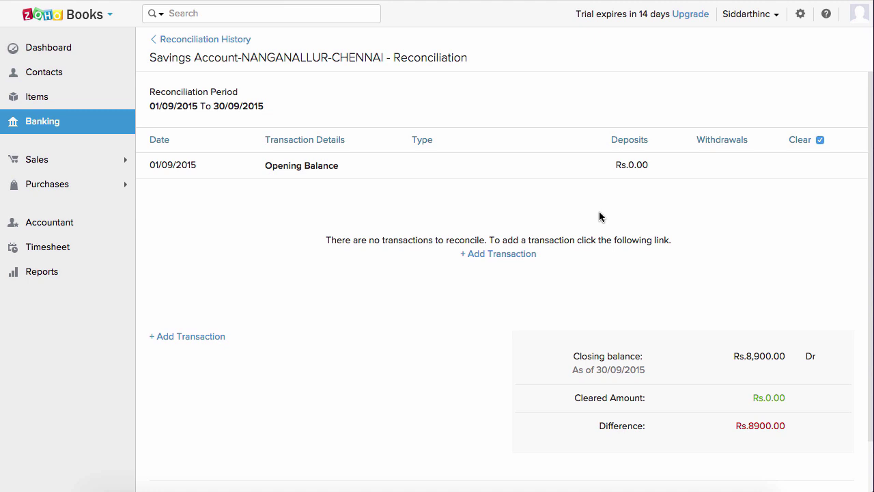
Open a new reconciliation transaction form and close it without saving
left_click(520, 256)
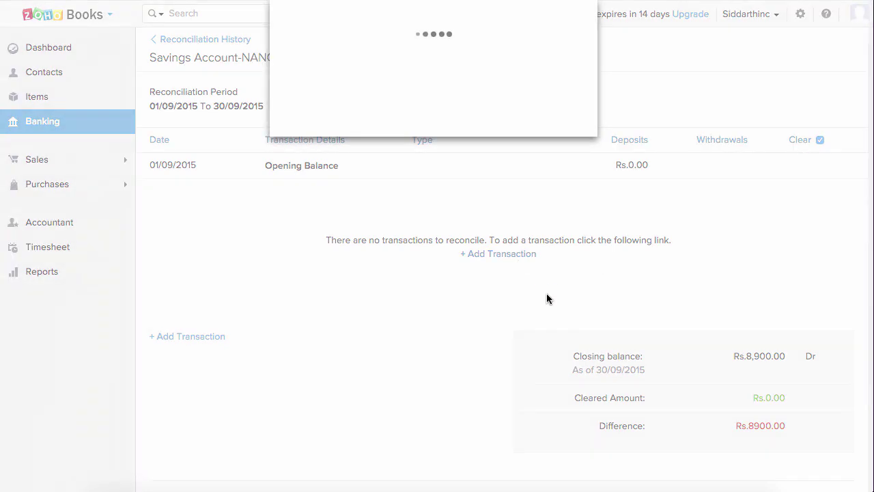
left_click(366, 217)
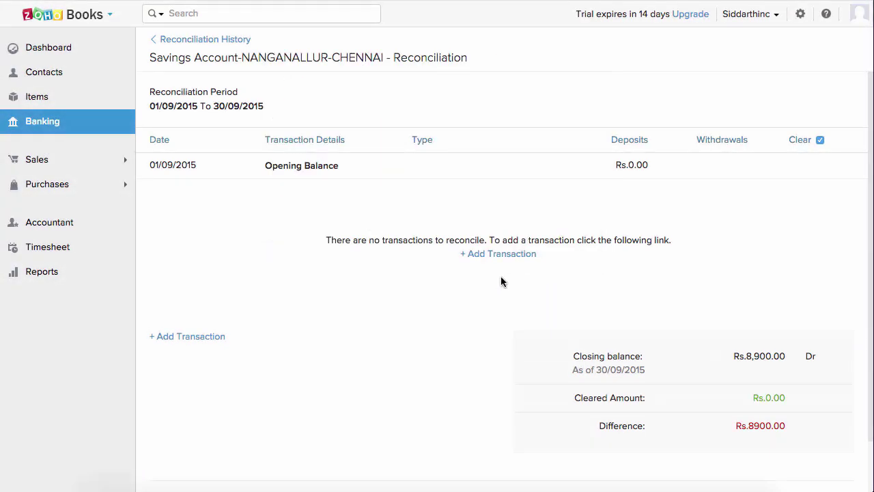
scroll(510, 280, "down", 2)
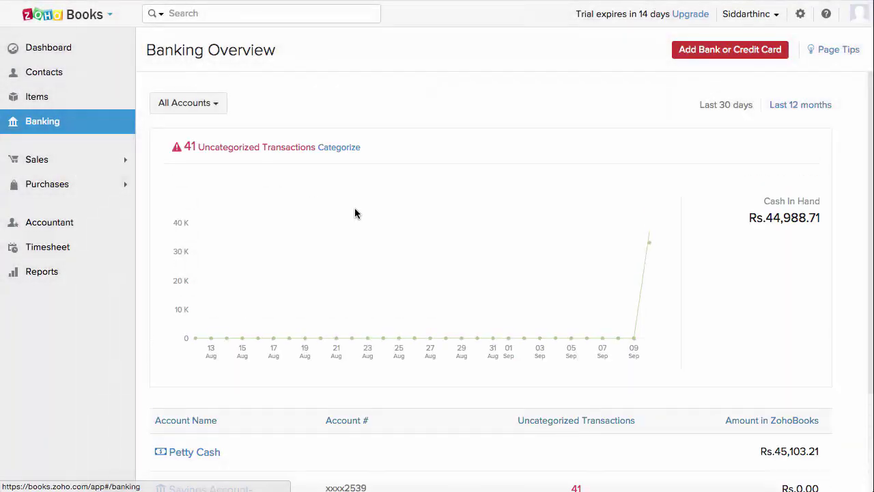
Open the savings account's 41 uncategorized transactions from the accounts table
scroll(358, 205, "down", 2)
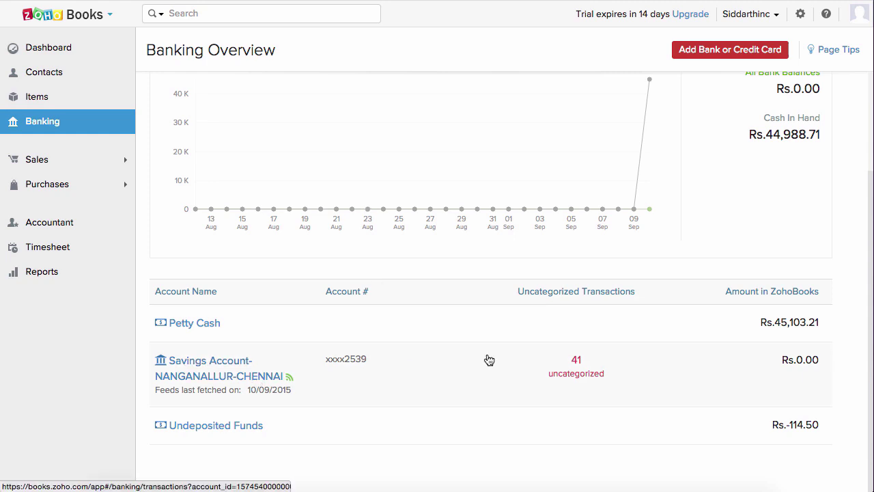
left_click(577, 361)
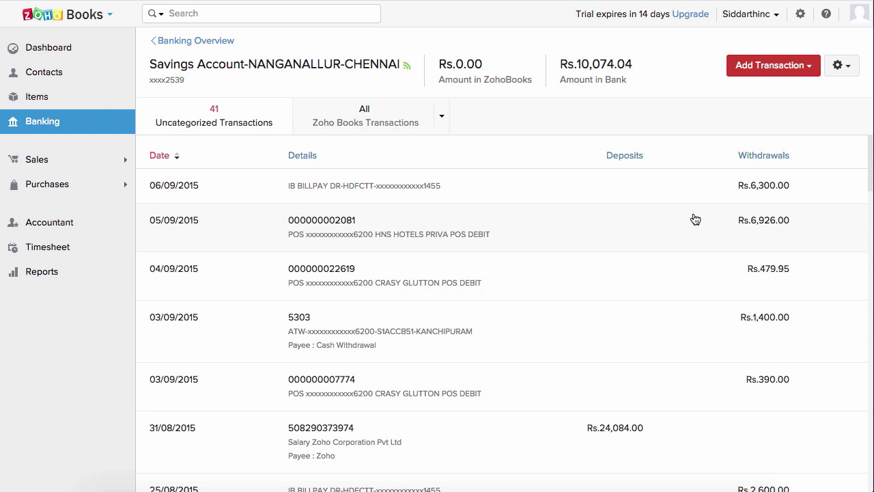
scroll(695, 219, "down", 4)
Drop the suggested match and categorize the 25/08 Rs.4,000 deposit manually as Other Deposit
left_click(611, 273)
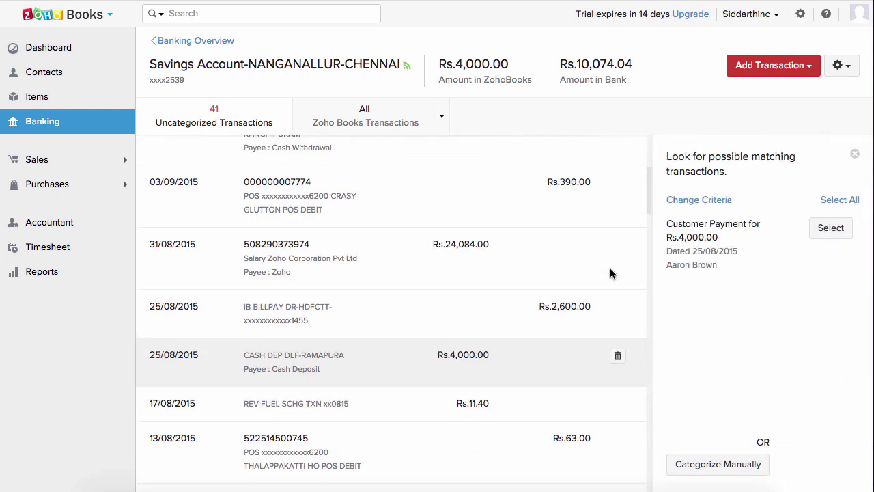
left_click(825, 229)
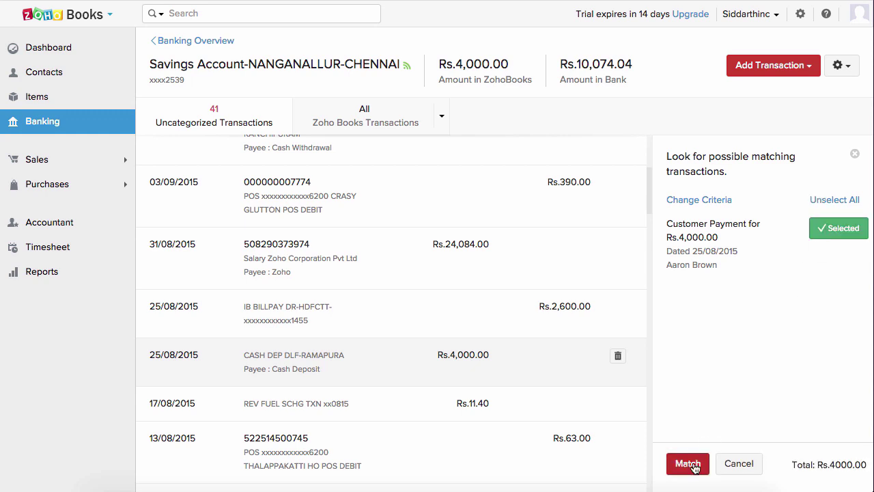
left_click(736, 465)
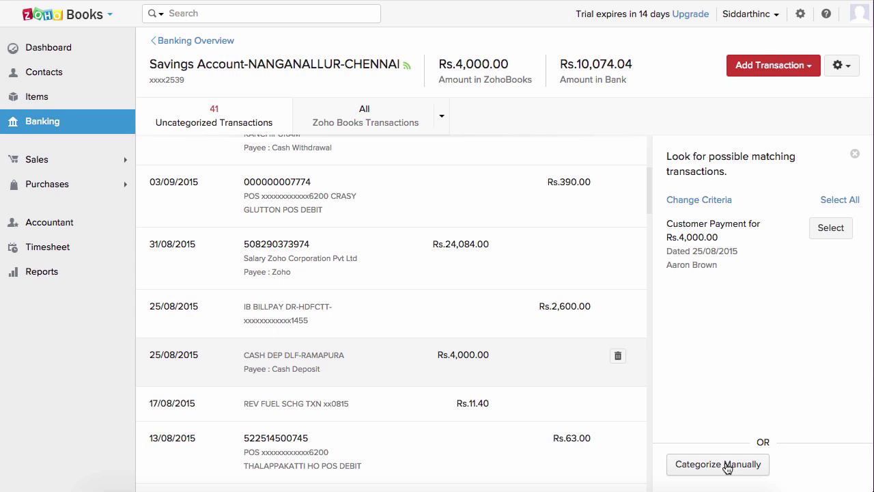
left_click(726, 465)
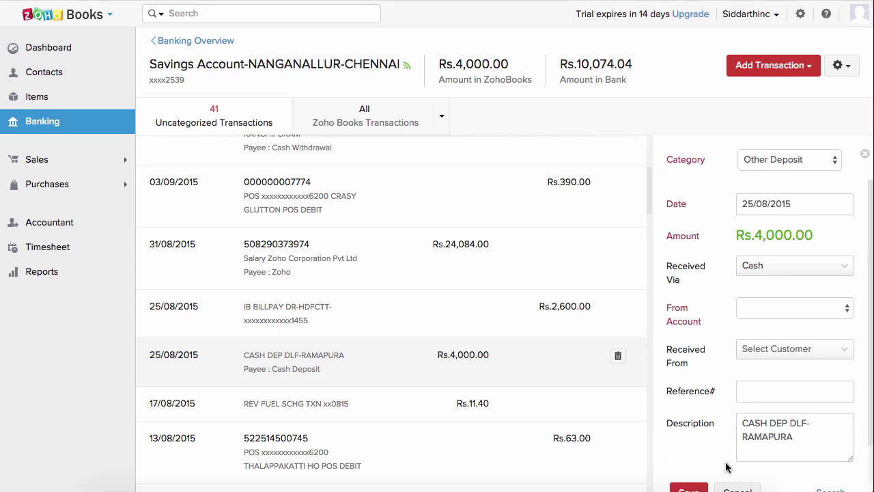
left_click(800, 167)
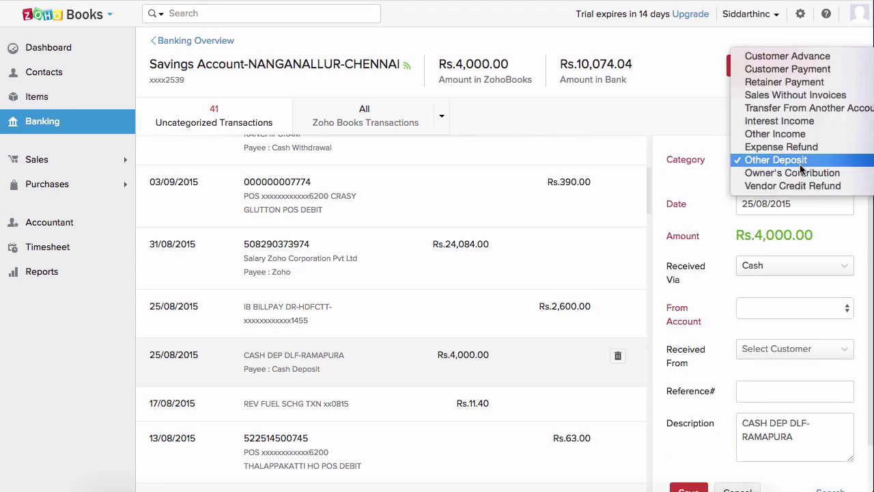
left_click(719, 194)
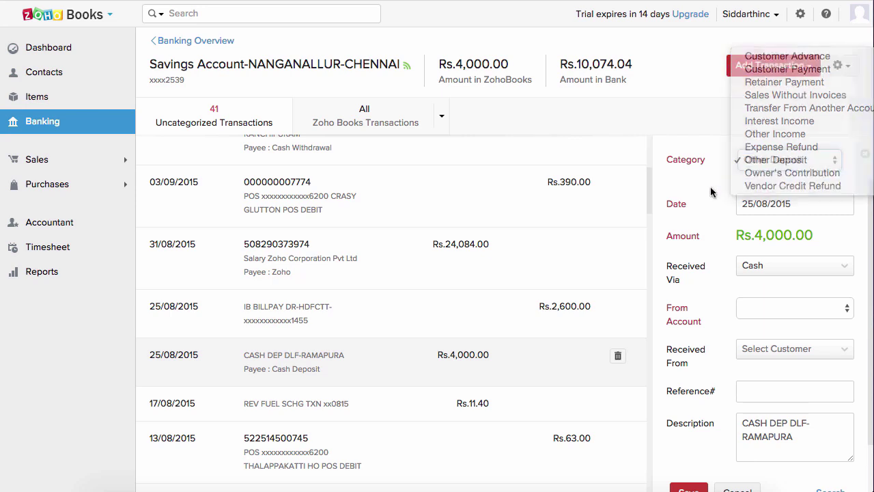
scroll(744, 287, "down", 2)
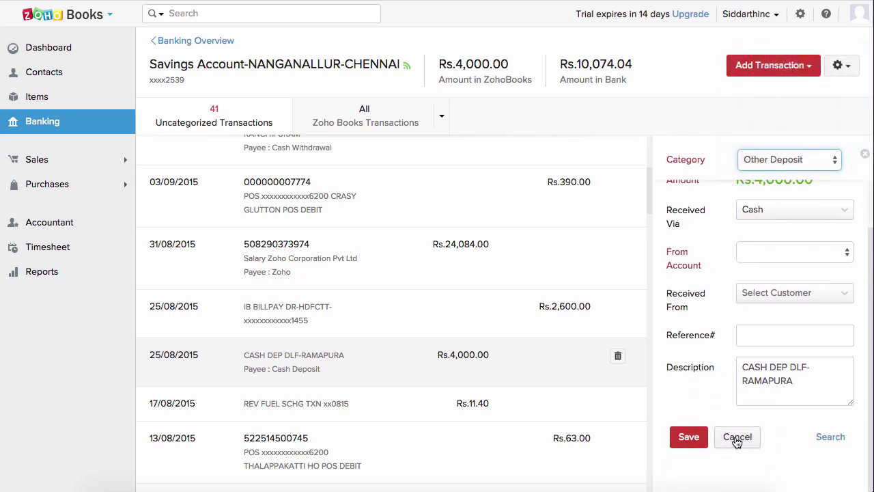
left_click(689, 438)
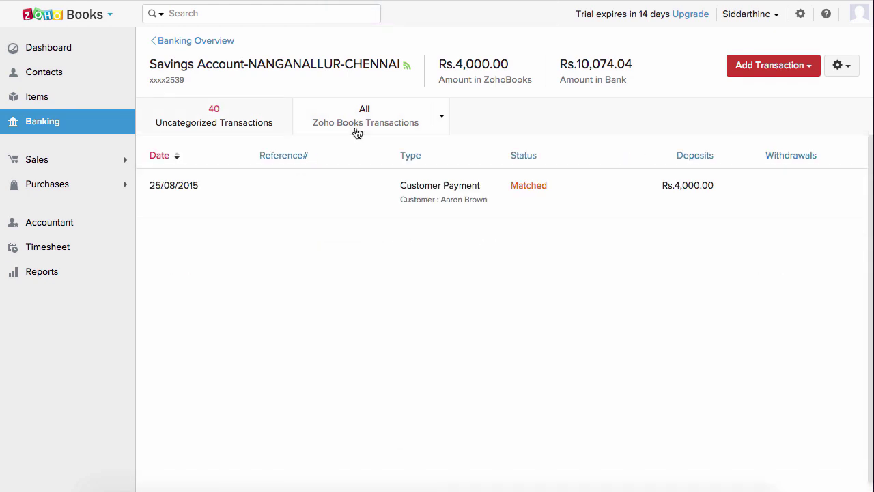
View the details of the matched Rs.4,000.00 customer payment
left_click(425, 194)
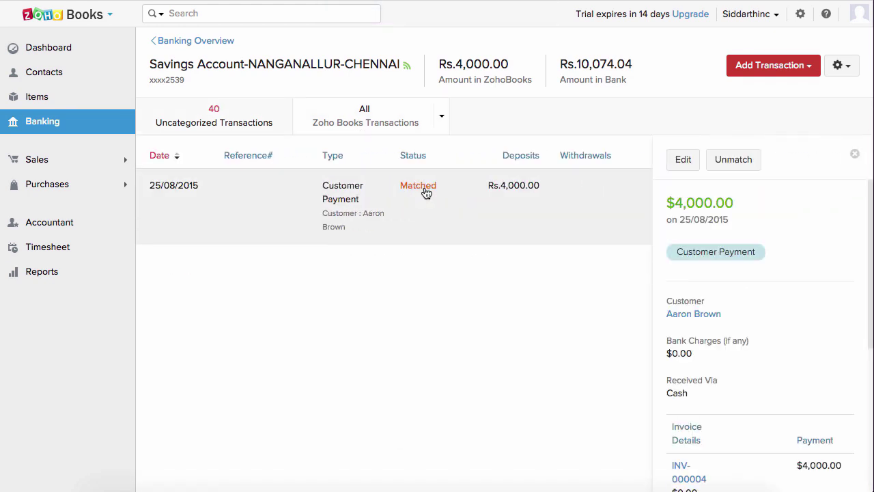
scroll(742, 315, "down", 1)
scroll(743, 314, "up", 1)
Start adding a bank account and browse the supported banks without choosing one
left_click(168, 40)
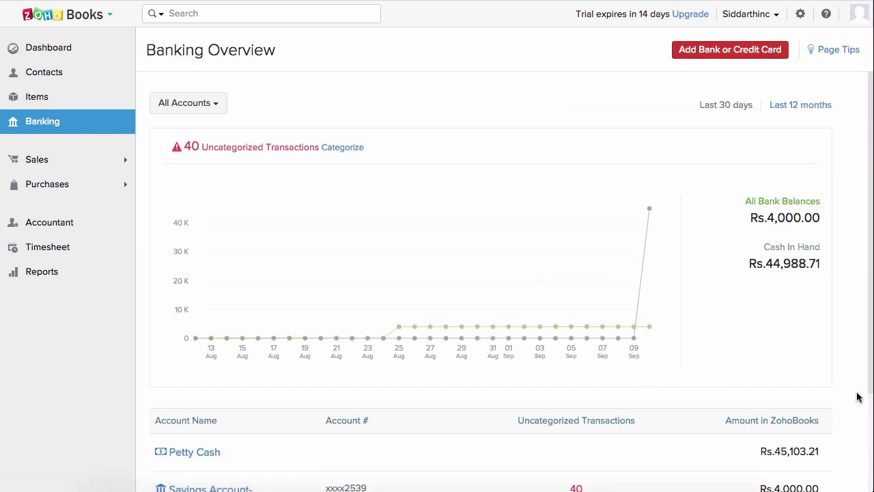
scroll(859, 397, "down", 2)
left_click(693, 51)
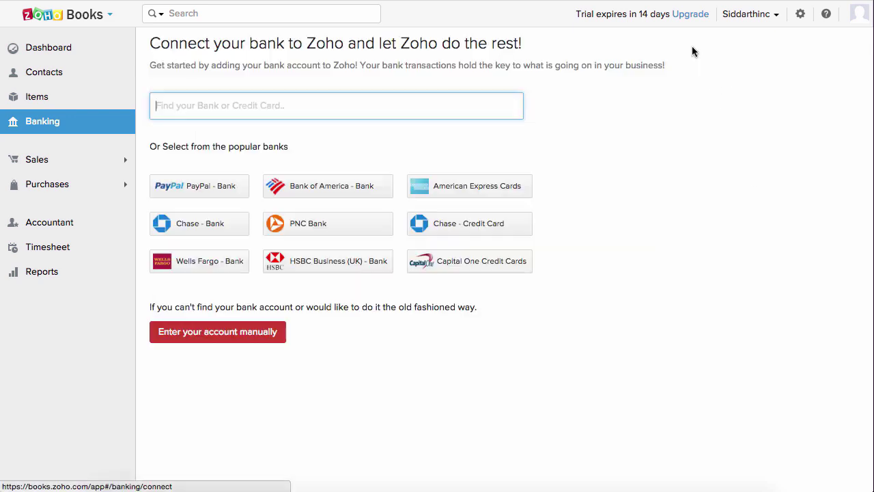
left_click(419, 113)
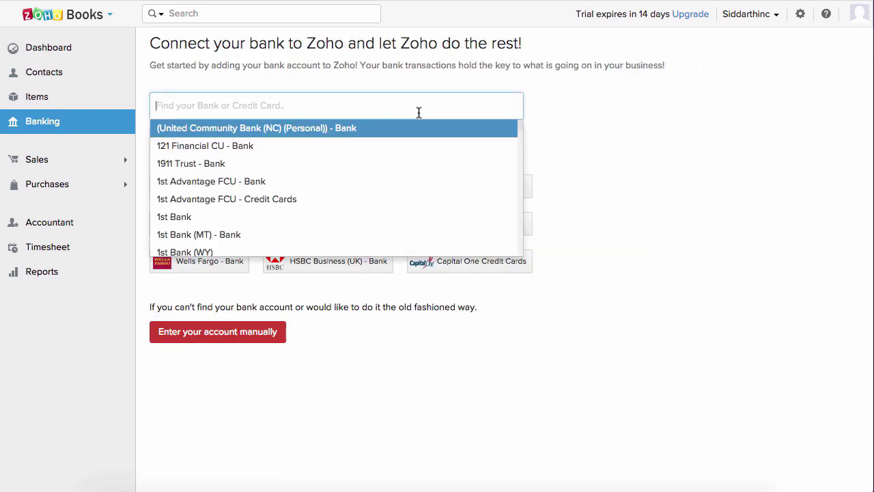
left_click(574, 147)
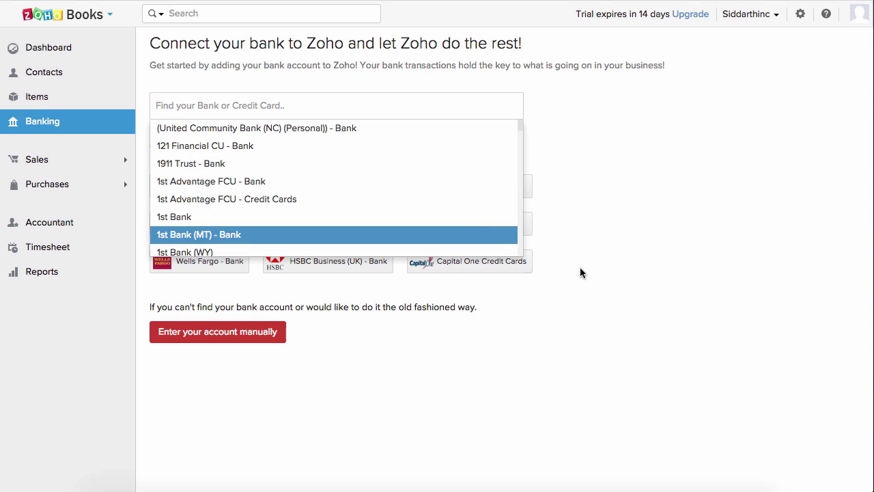
Create a manual bank account named 'My bank', then cancel the statement import
left_click(196, 333)
type("My bank")
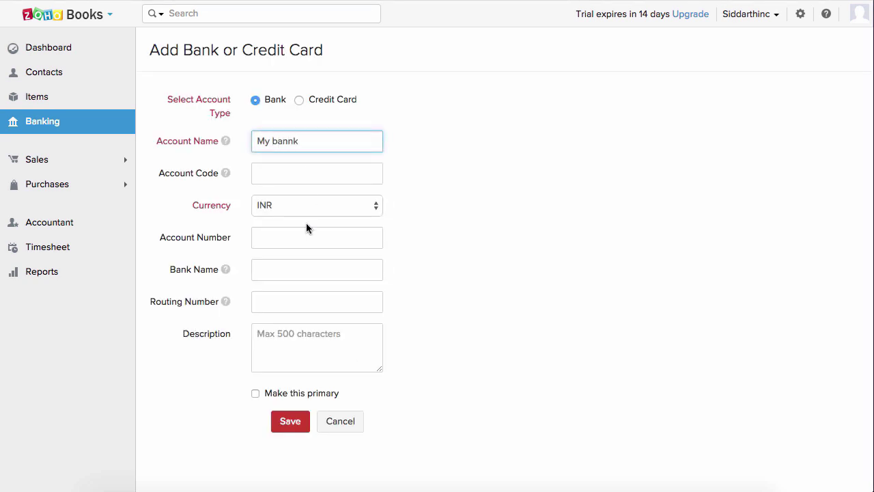
key("BackSpace")
type("k")
left_click(290, 423)
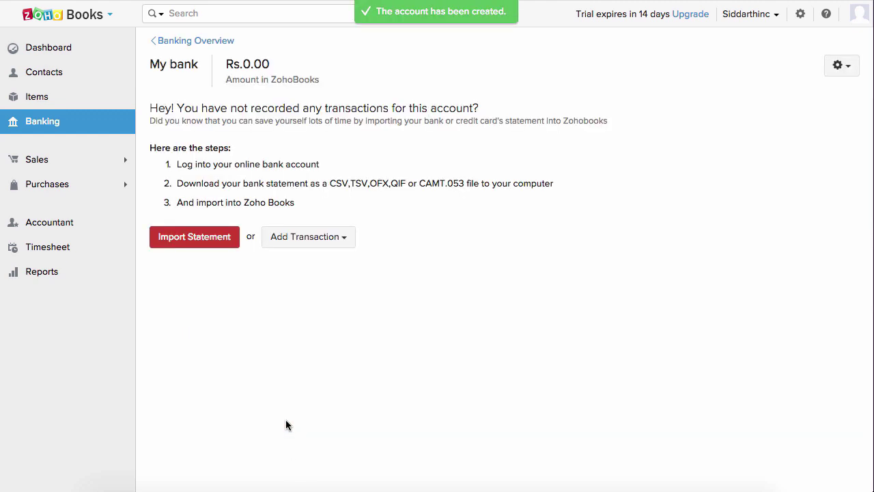
left_click(192, 245)
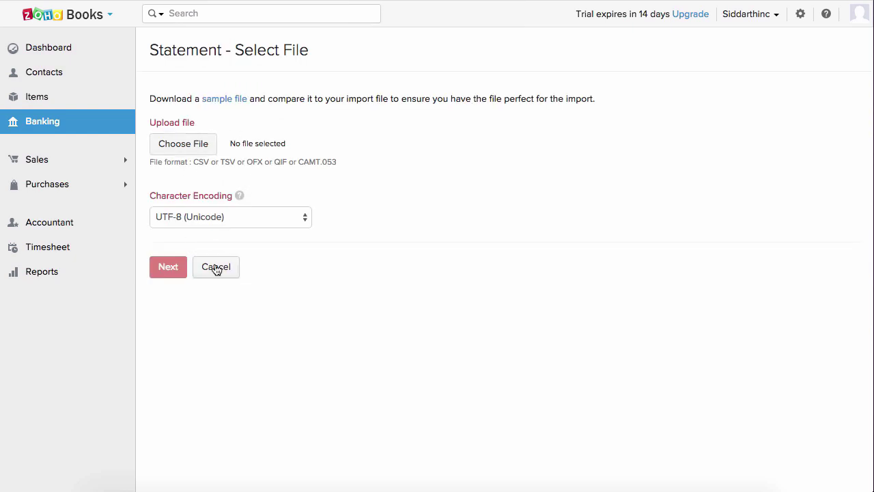
left_click(214, 267)
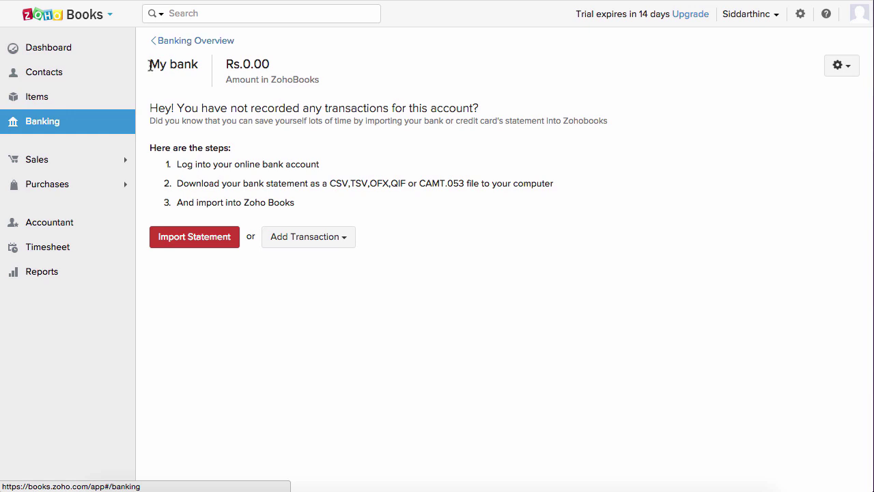
Start a new project named 'My project' for the chosen customer from the timesheet
left_click(48, 53)
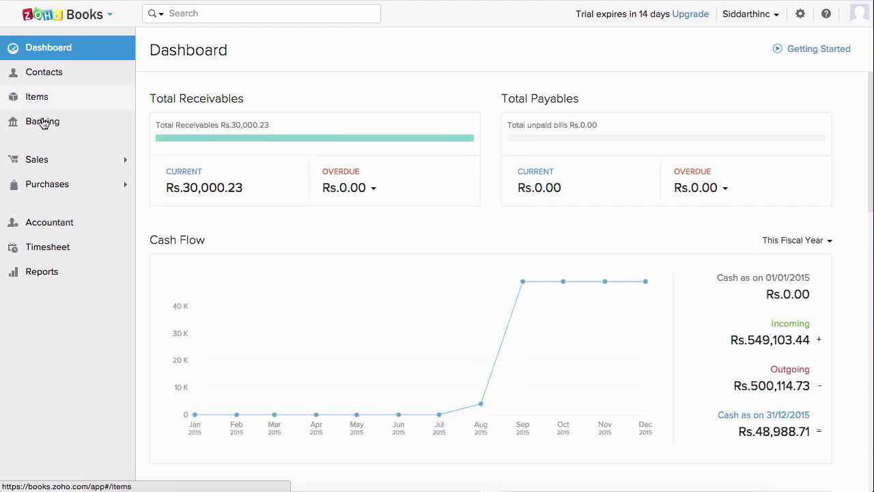
left_click(51, 247)
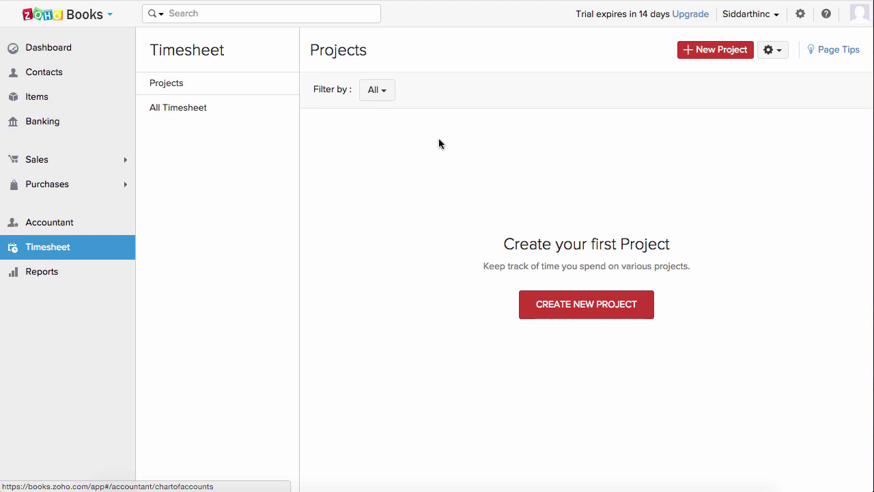
left_click(710, 55)
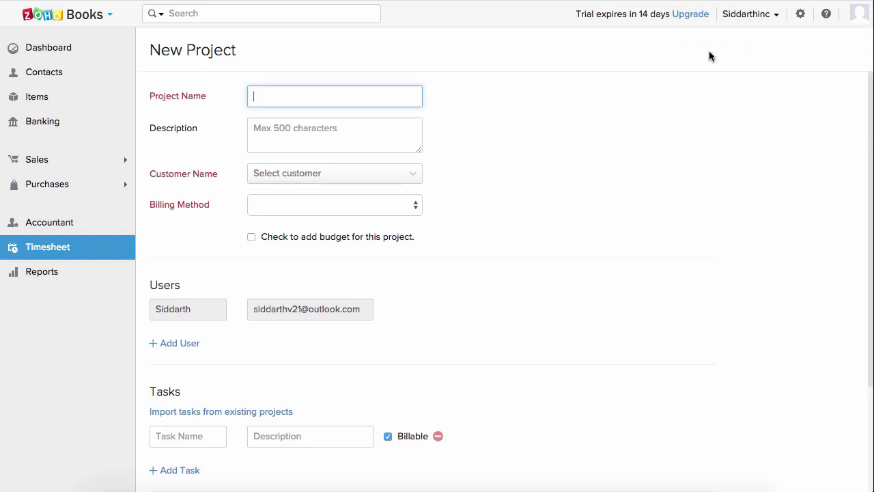
type("My project")
left_click(358, 175)
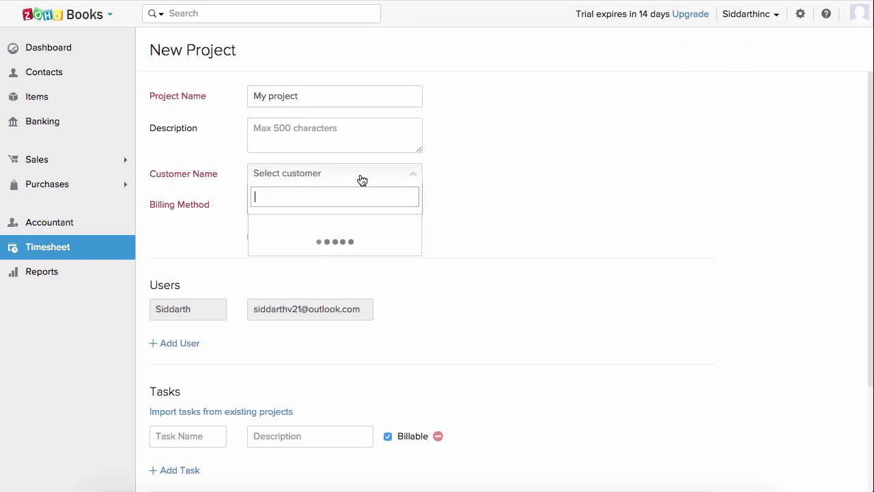
left_click(353, 228)
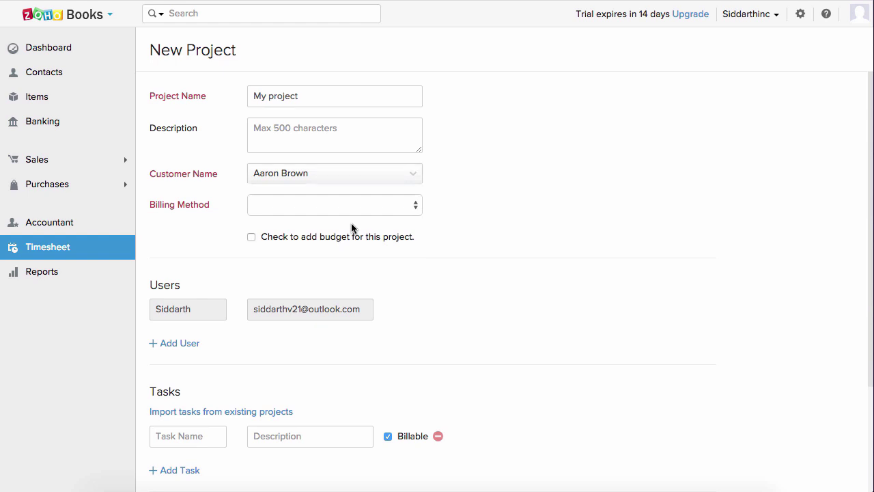
Try the fixed cost, project hours and task hours billing methods
left_click(398, 203)
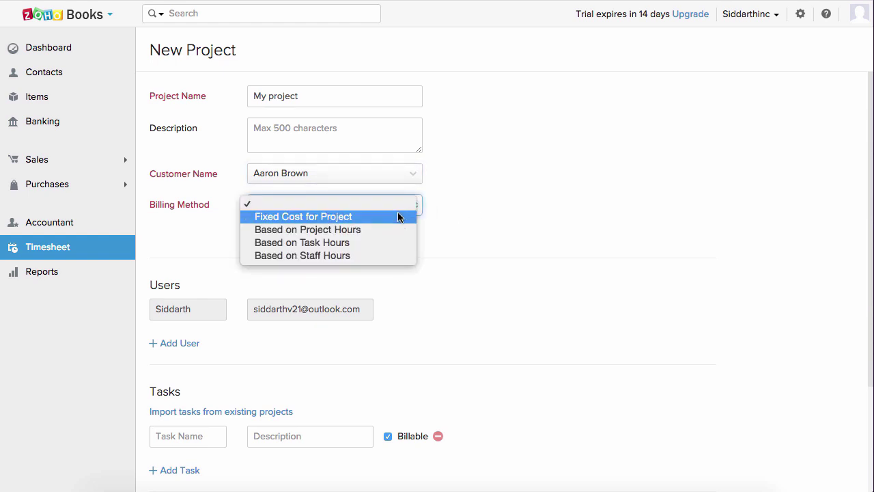
left_click(399, 217)
left_click(310, 236)
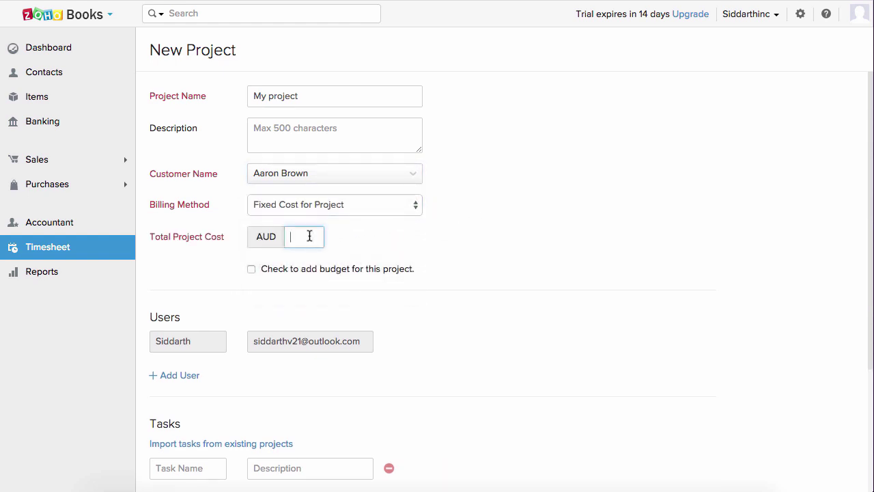
left_click(351, 204)
left_click(354, 218)
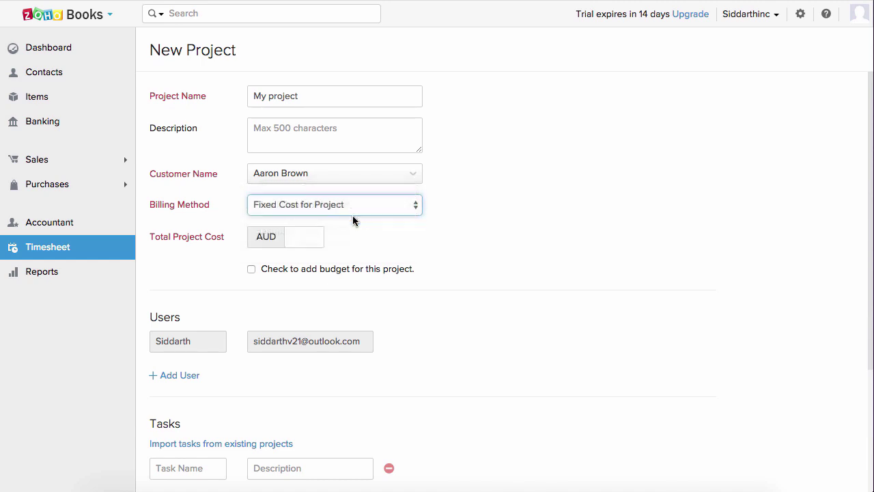
left_click(301, 236)
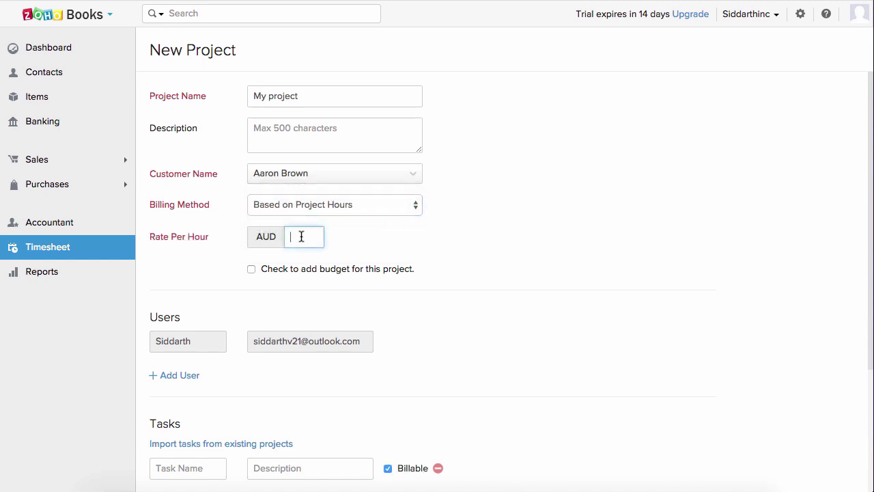
left_click(346, 210)
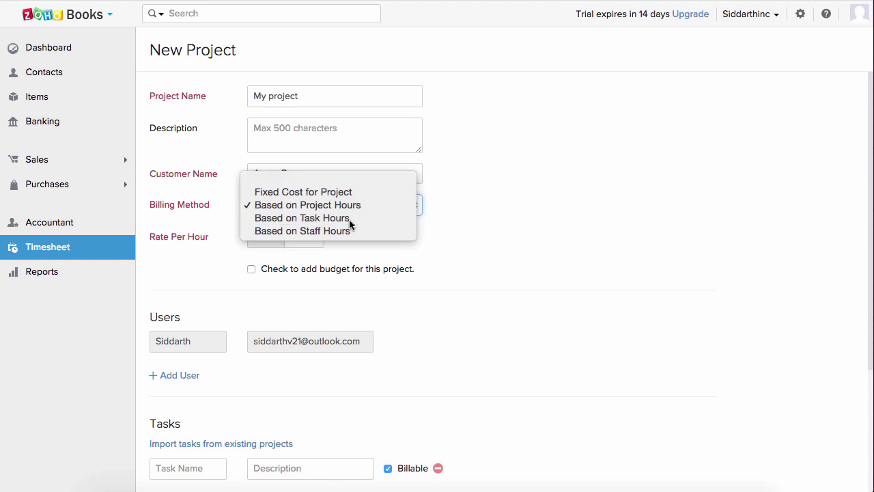
left_click(349, 219)
Add the project tasks Task1 and Task2
scroll(434, 310, "down", 3)
left_click(190, 388)
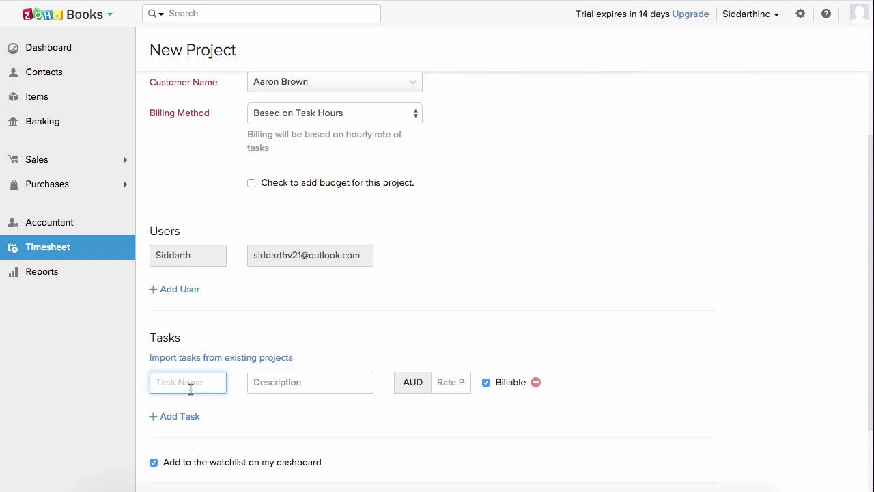
type("Task1")
left_click(167, 416)
left_click(204, 417)
type("Task23")
key("BackSpace")
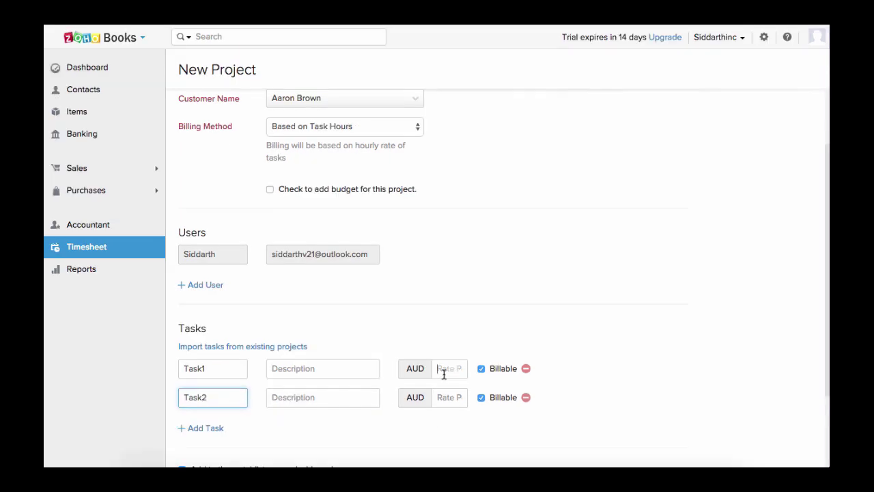
Set billing to Based on Staff Hours and add a second user row
left_click(367, 109)
left_click(368, 132)
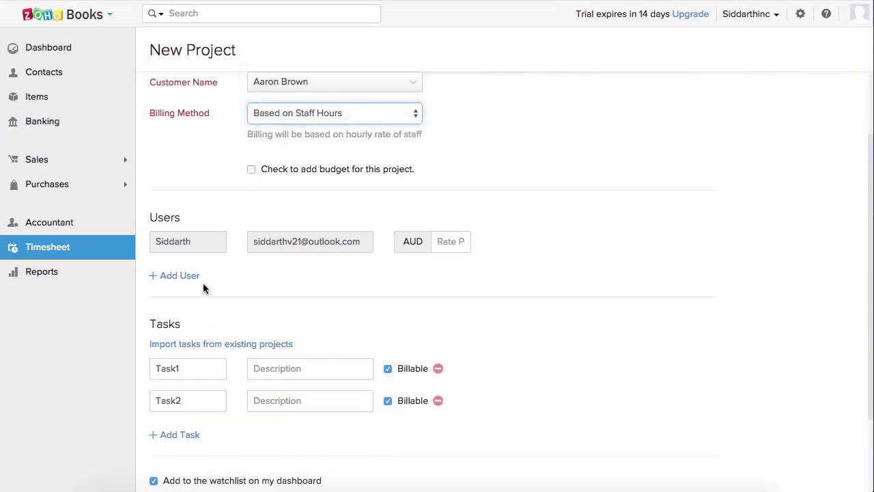
left_click(192, 277)
left_click(193, 283)
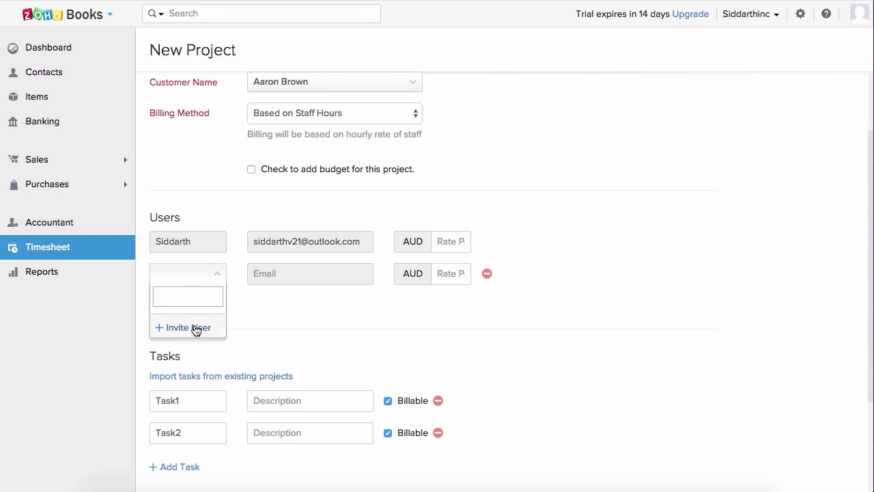
Start inviting a new user with the Admin role, then cancel the invitation
left_click(196, 328)
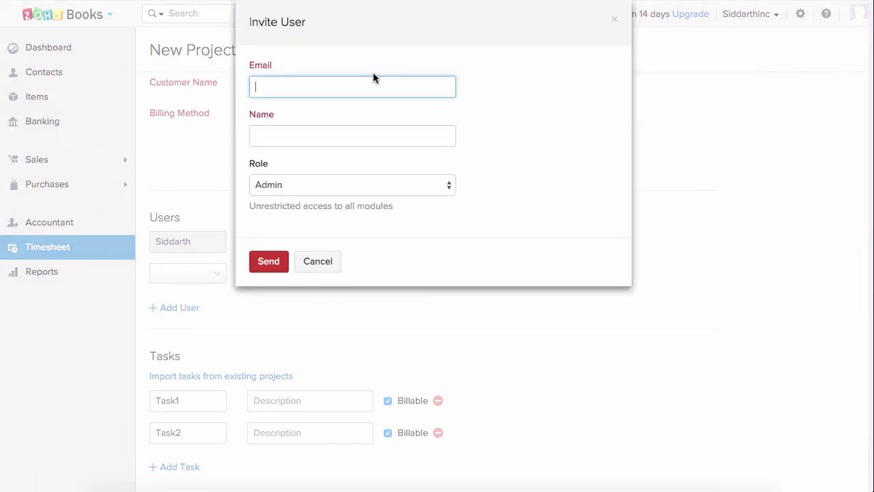
left_click(362, 142)
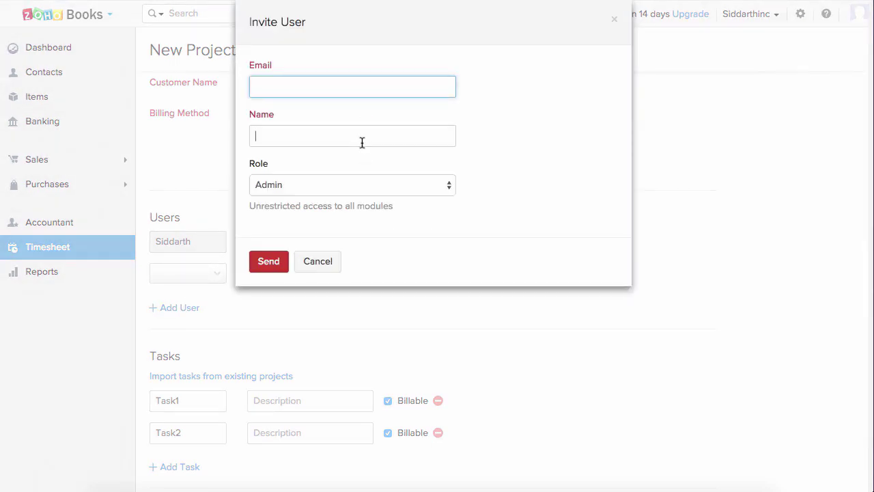
left_click(367, 187)
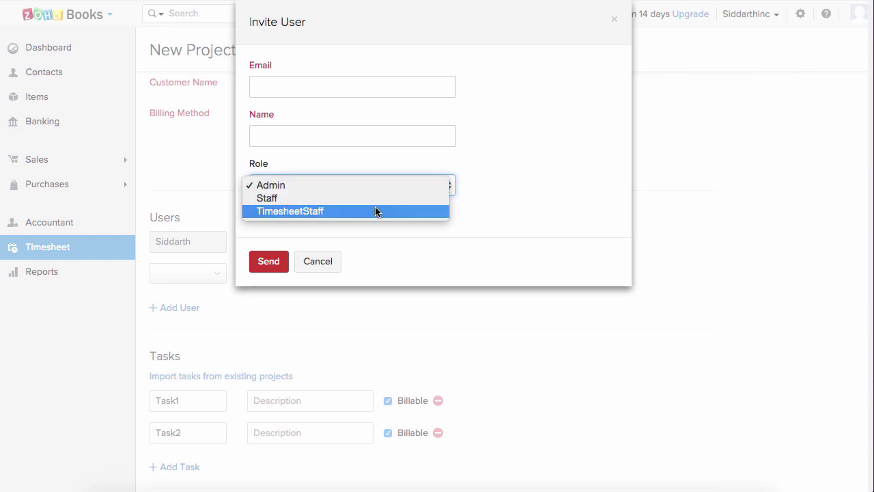
left_click(313, 261)
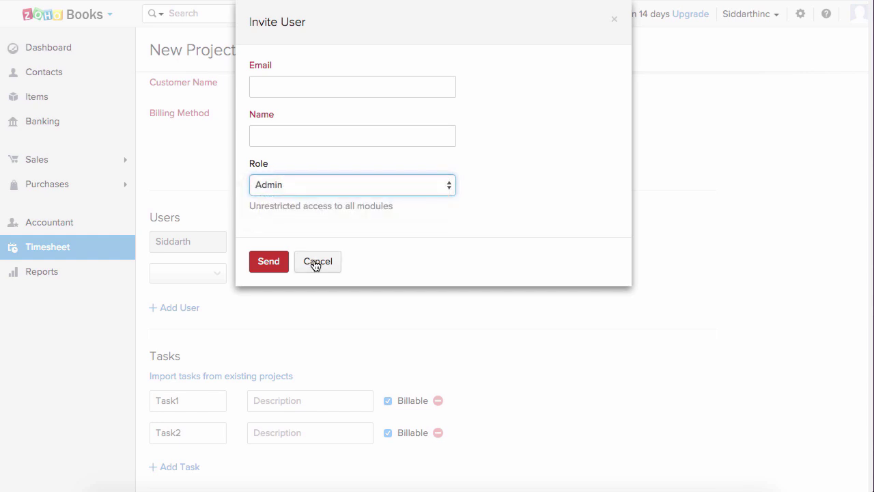
left_click(315, 263)
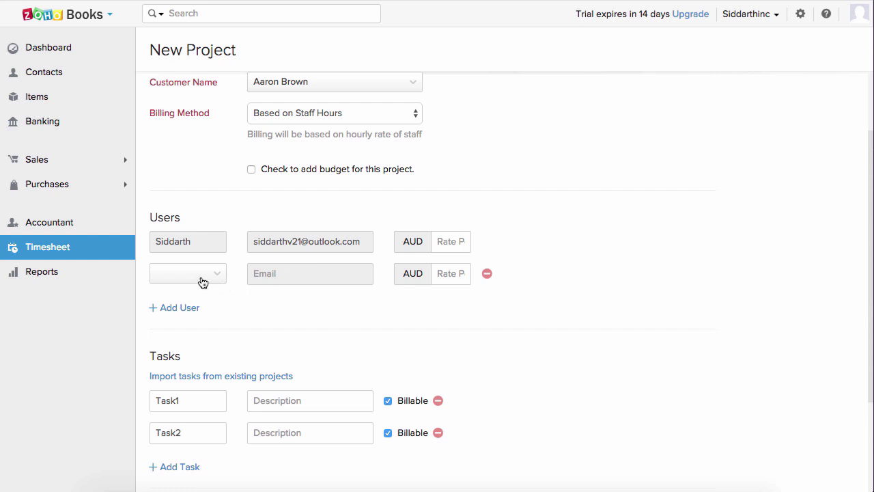
Tick the budget option, set the first user's hourly rate to 10, and save the project
left_click(452, 242)
left_click(250, 170)
left_click(308, 197)
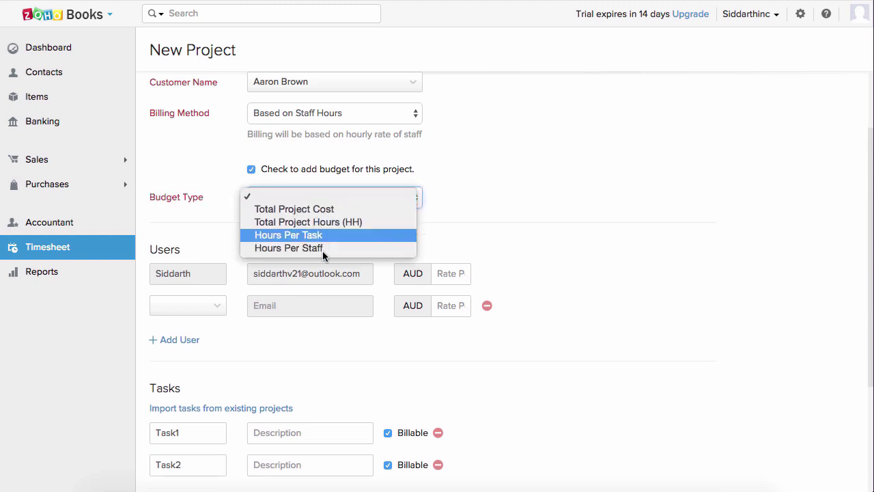
left_click(476, 197)
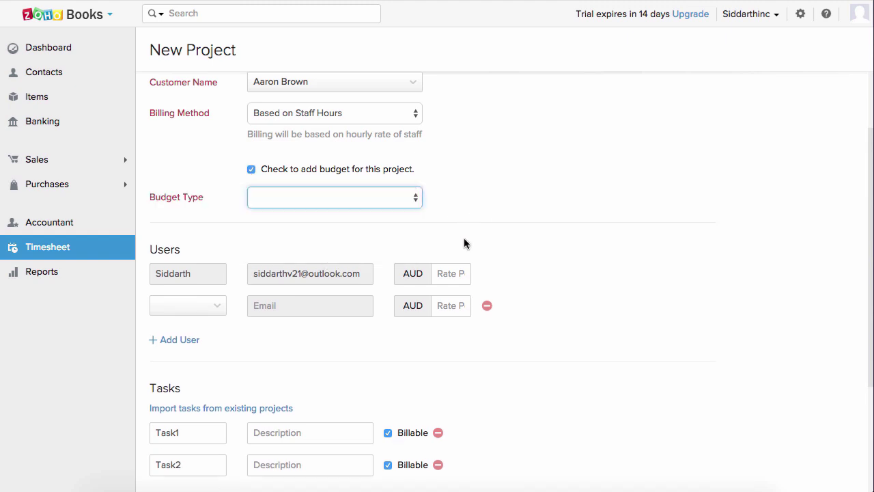
left_click(451, 273)
type("10")
scroll(527, 360, "down", 5)
left_click(168, 419)
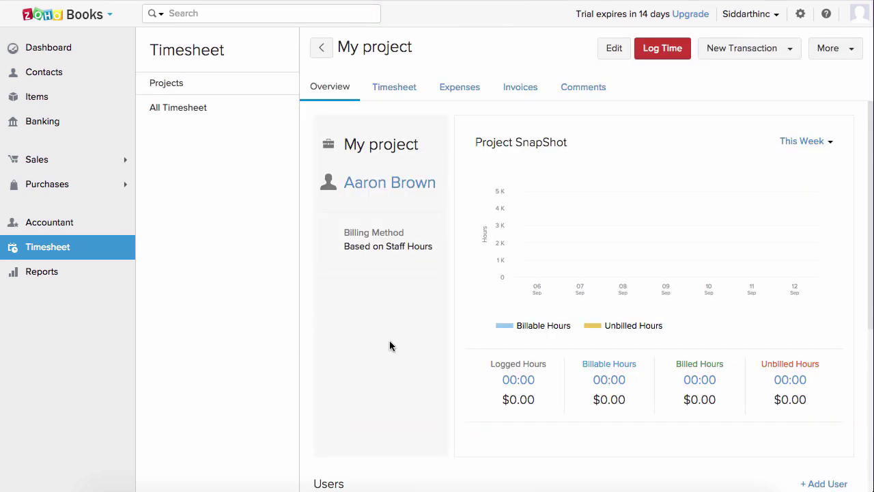
View the project's Timesheet, Expenses, Invoices and Overview tabs, then show the New Transaction choices
scroll(399, 353, "down", 2)
scroll(398, 353, "up", 2)
left_click(405, 96)
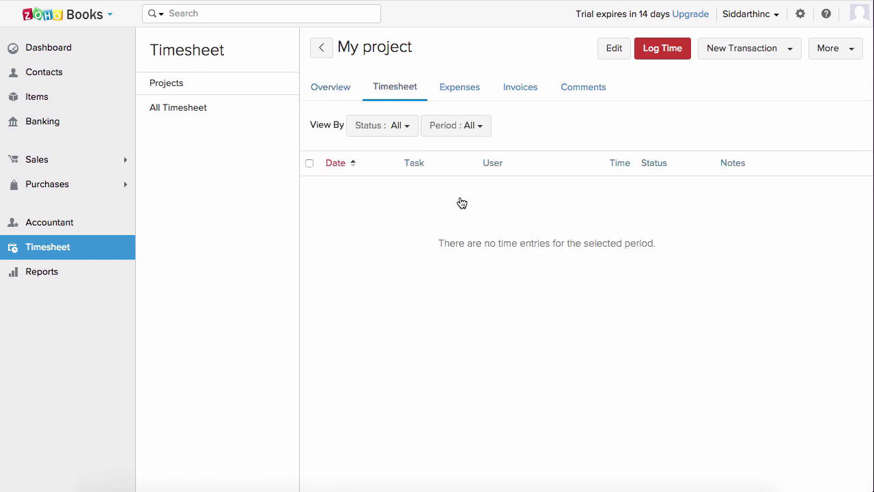
left_click(468, 95)
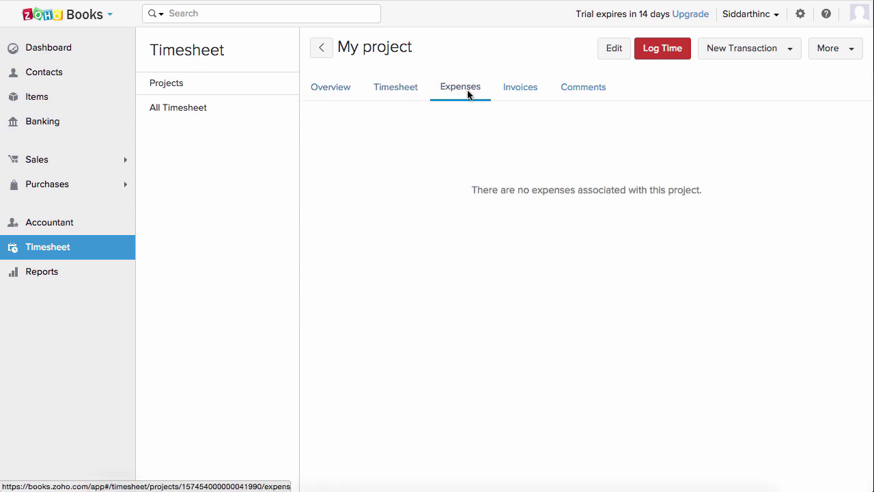
left_click(519, 93)
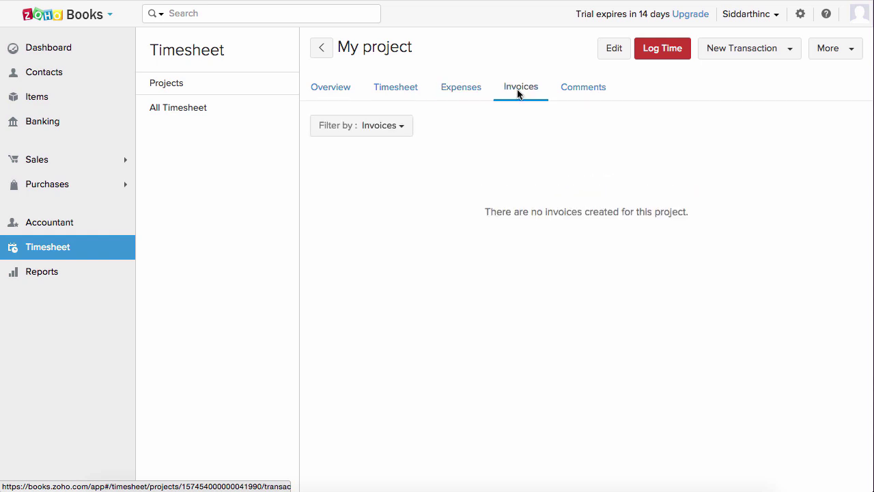
left_click(346, 91)
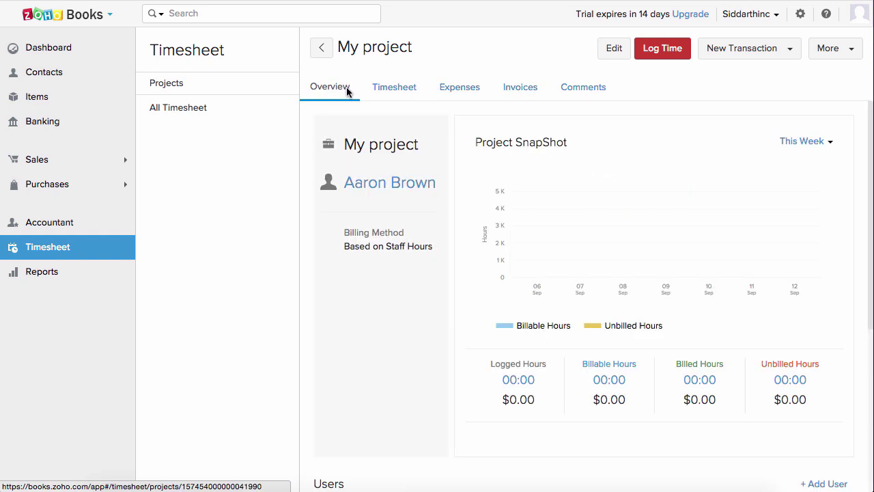
left_click(756, 52)
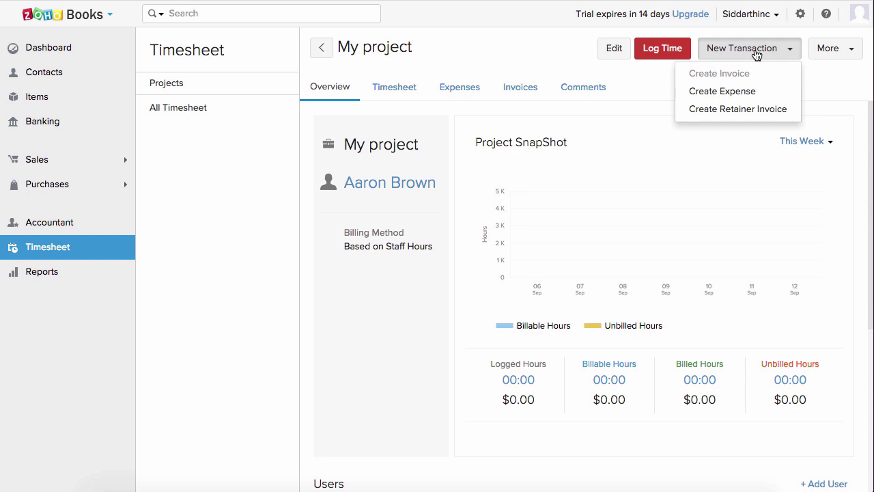
Create a $100.00 retainer invoice described 'my project' and save it as a draft
left_click(756, 111)
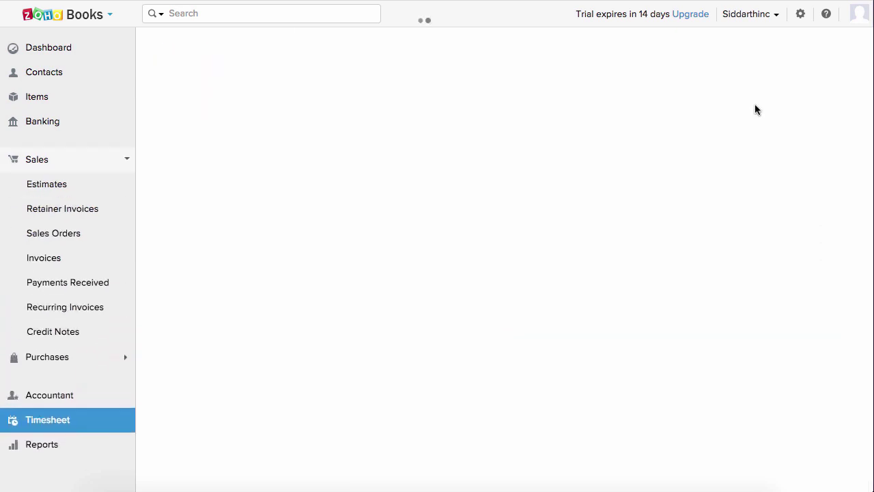
left_click(332, 319)
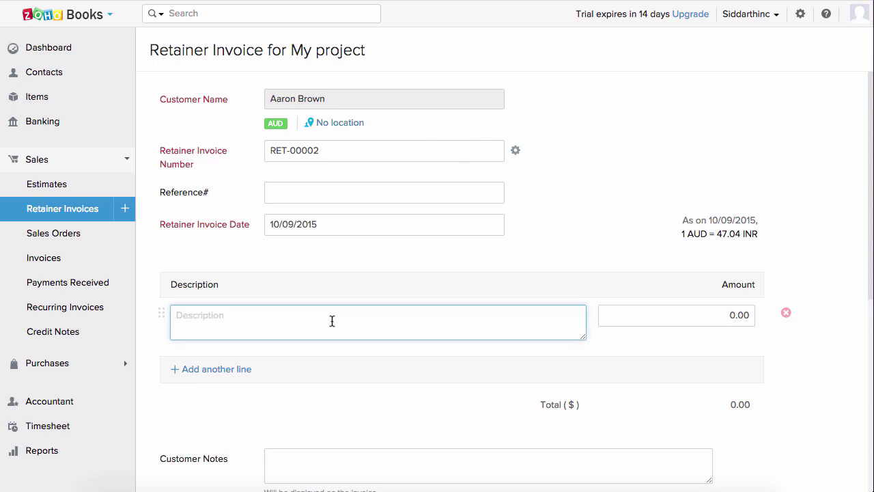
type("my project")
left_click(703, 328)
type("10")
left_click(824, 361)
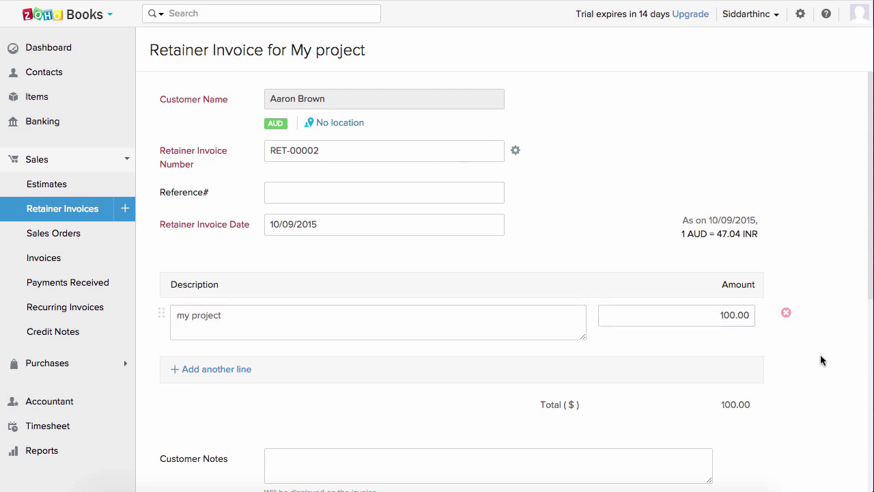
scroll(824, 360, "down", 5)
left_click(198, 439)
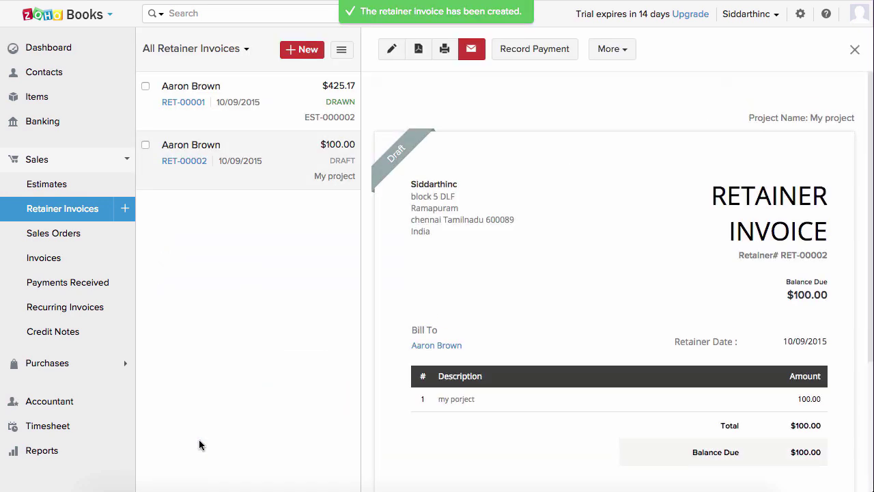
Record the retainer invoice's payment so it shows Paid, then open My project under Timesheet
left_click(535, 50)
left_click(341, 85)
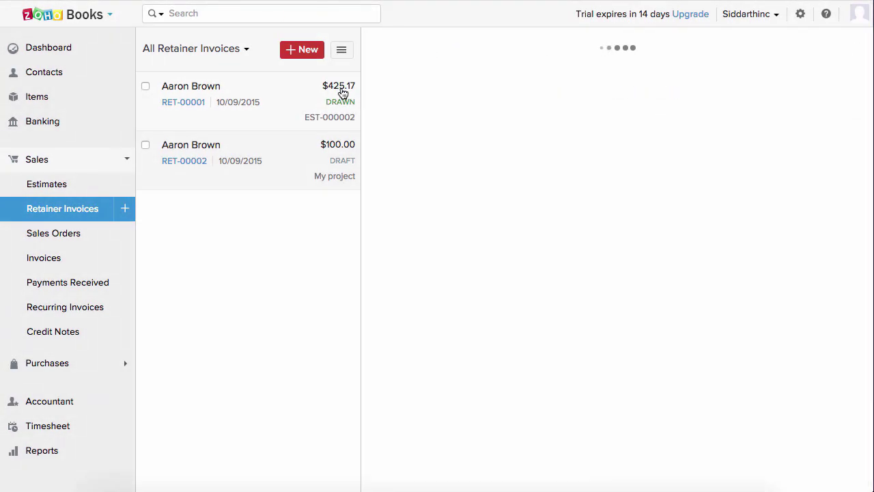
left_click(418, 478)
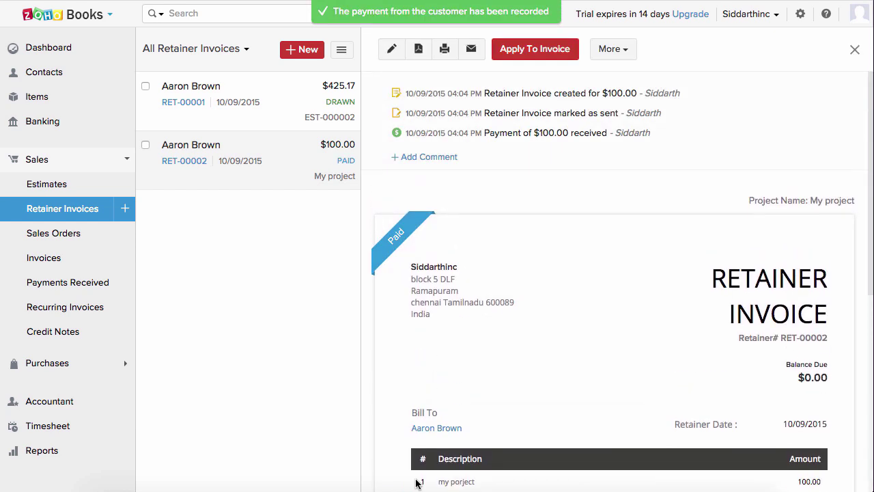
left_click(99, 433)
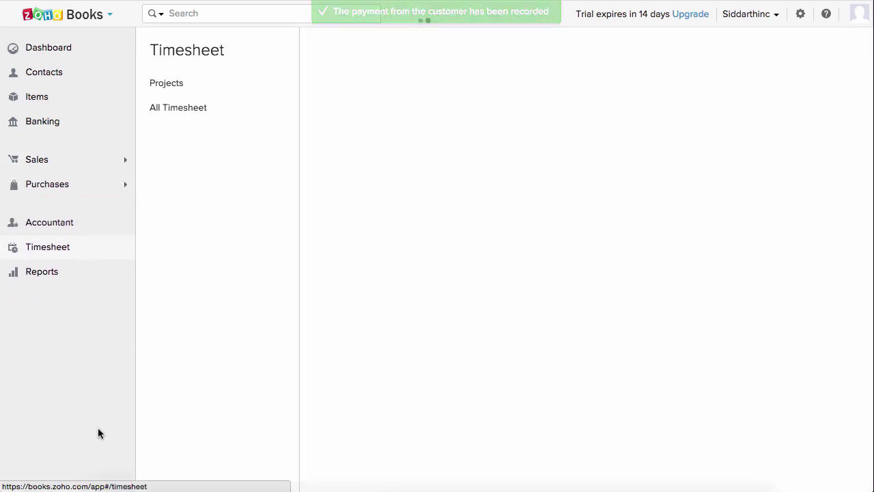
left_click(428, 152)
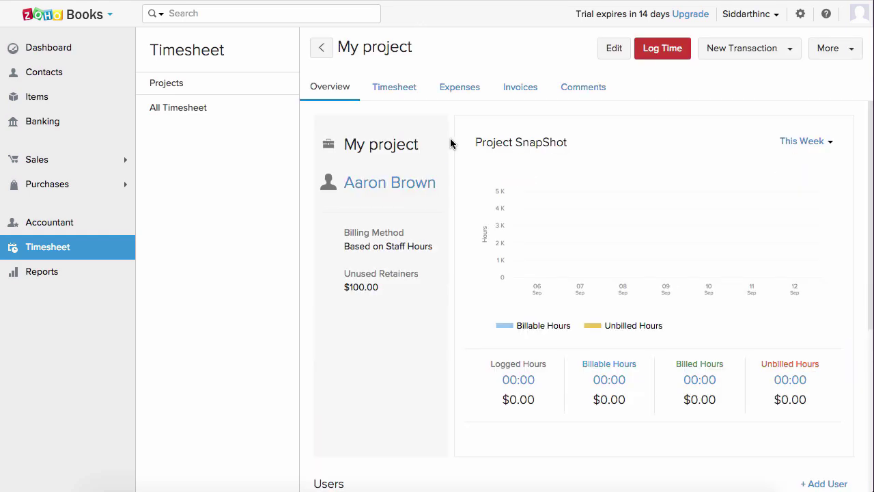
Log 12:00 hours on Task1 for My project, assigned to the staff user
scroll(543, 289, "down", 3)
scroll(544, 289, "up", 3)
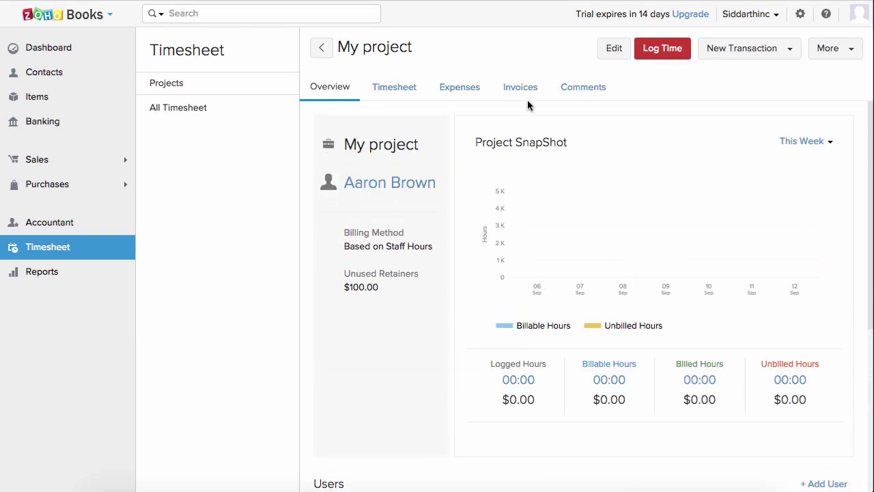
left_click(669, 48)
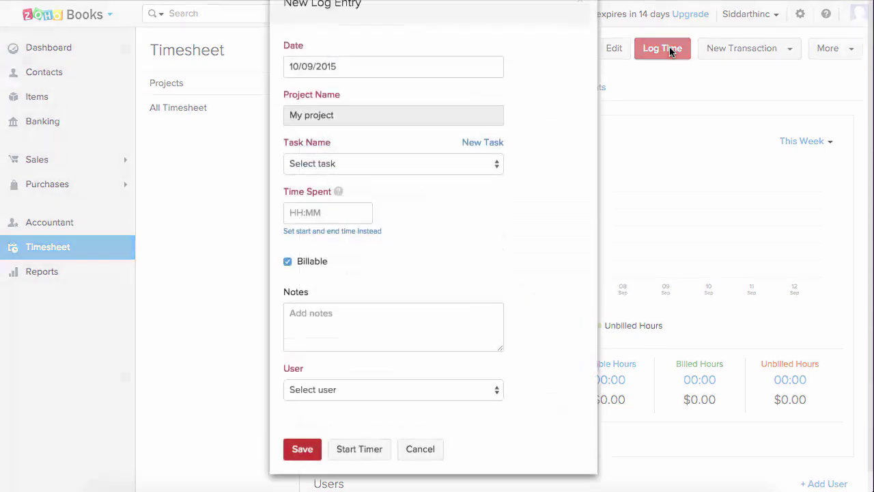
left_click(415, 179)
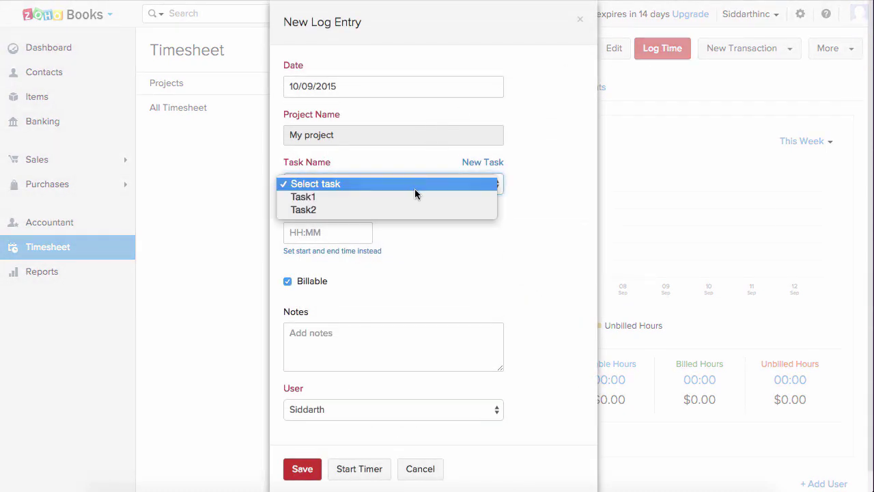
left_click(415, 195)
left_click(302, 237)
type("12")
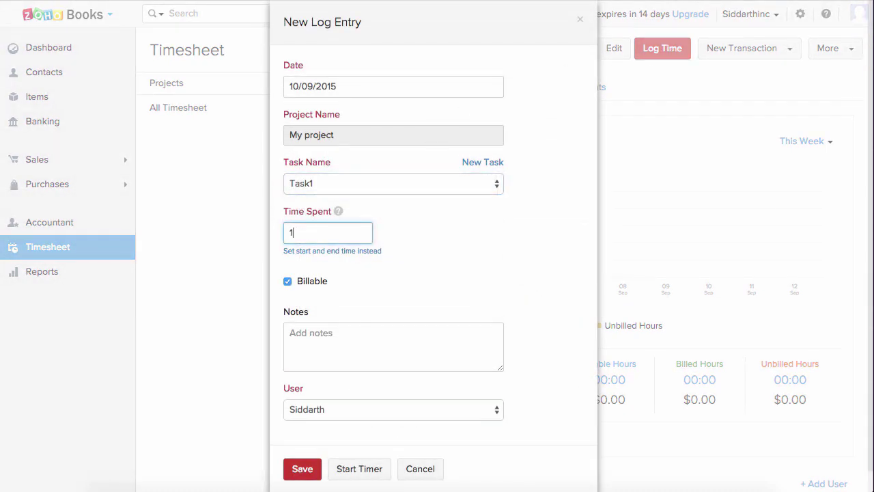
left_click(375, 275)
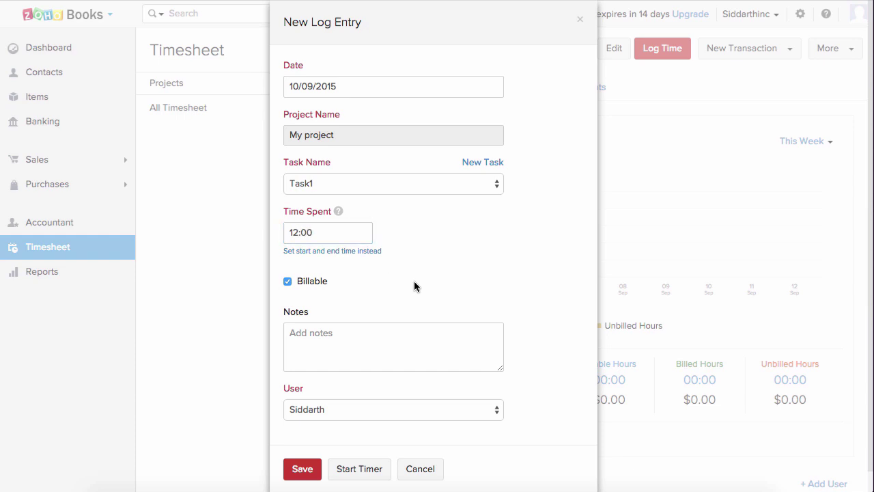
scroll(413, 281, "down", 1)
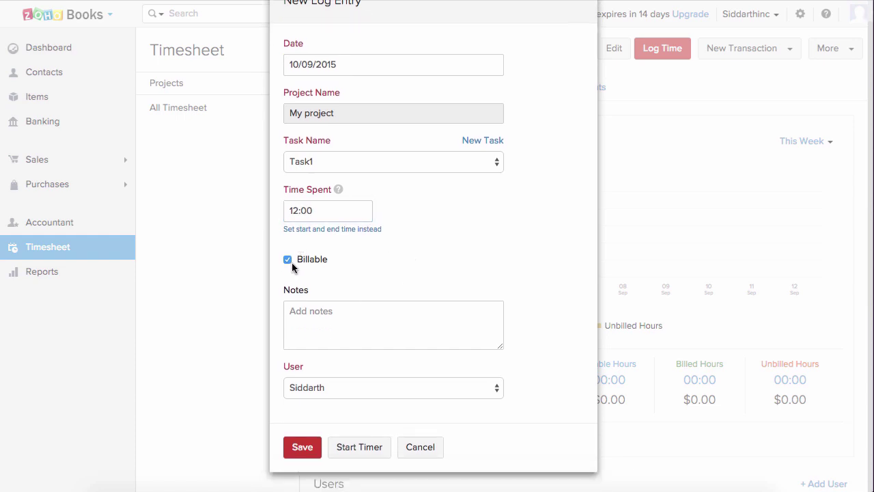
left_click(366, 387)
left_click(367, 384)
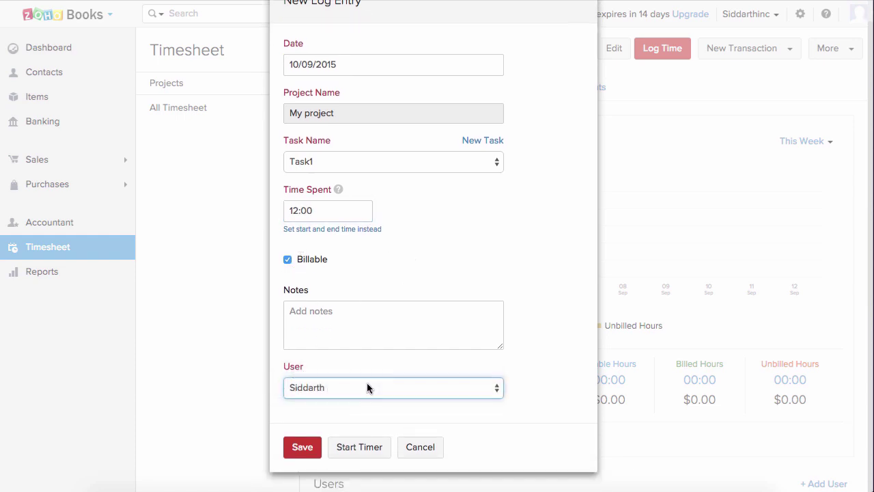
left_click(309, 453)
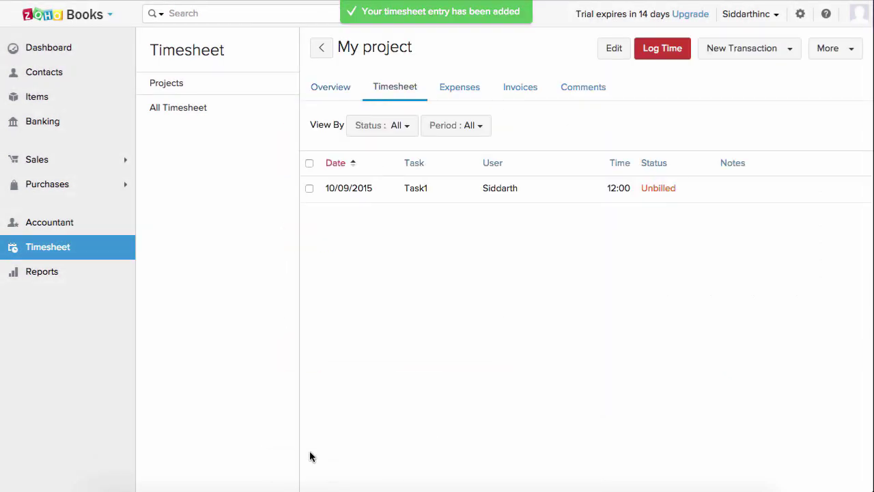
Add a second Task1 time entry and start its running timer
left_click(675, 46)
left_click(392, 183)
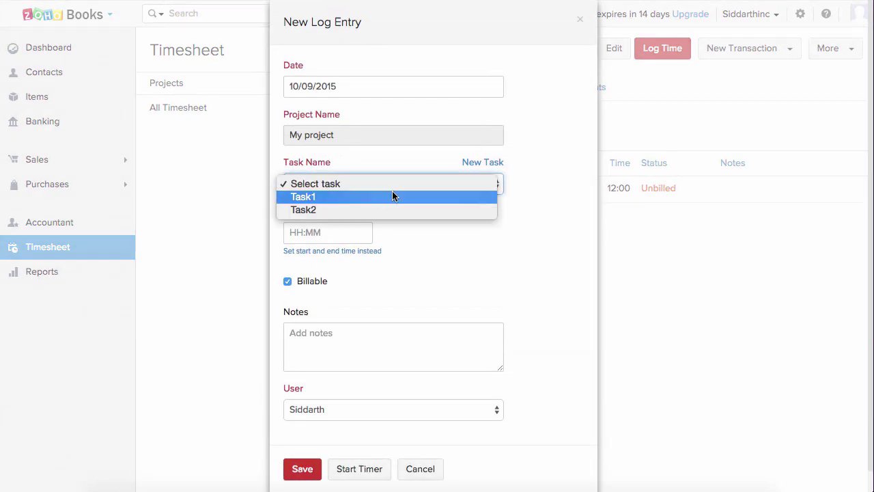
left_click(392, 193)
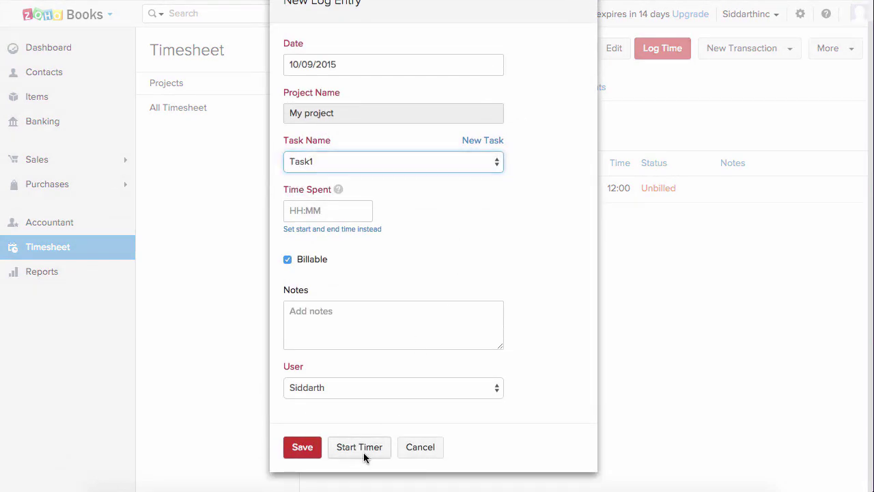
left_click(364, 456)
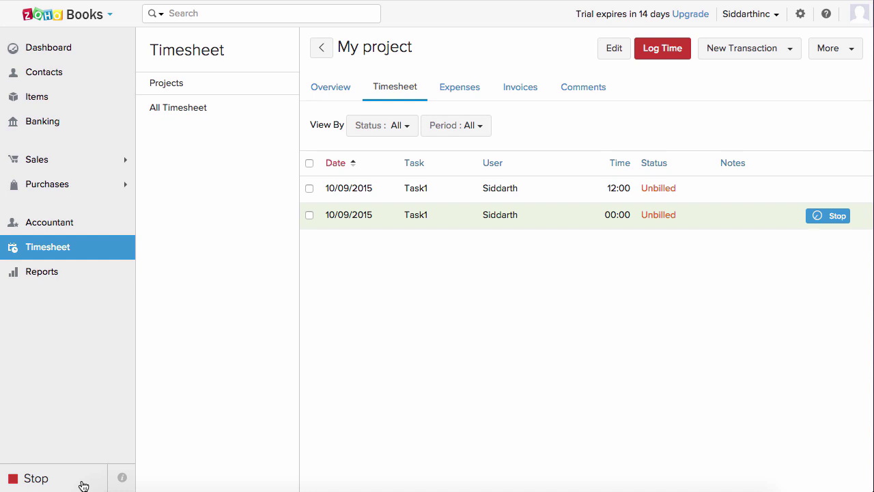
View all timesheet entries as a calendar, then begin a weekly log row for My project, Task1
left_click(205, 108)
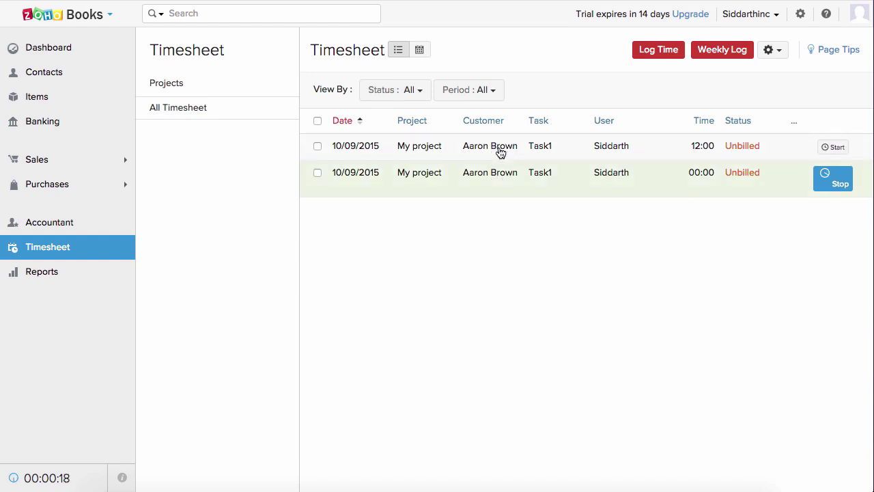
left_click(419, 50)
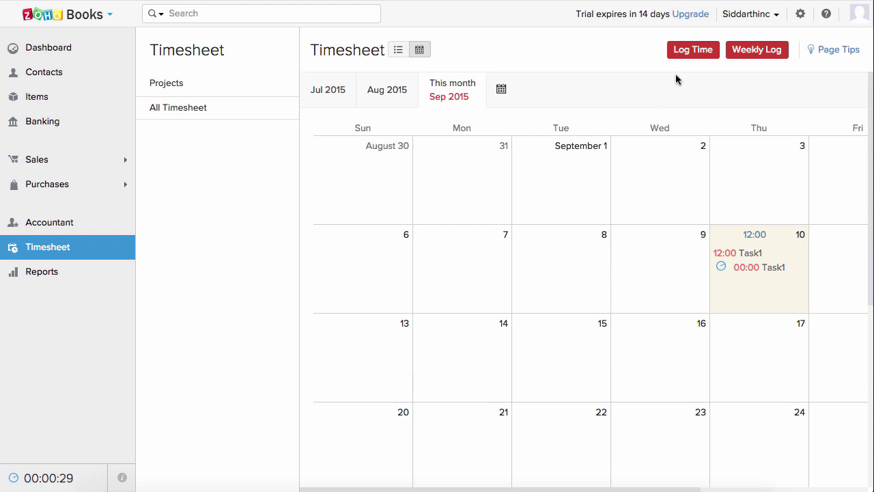
left_click(750, 55)
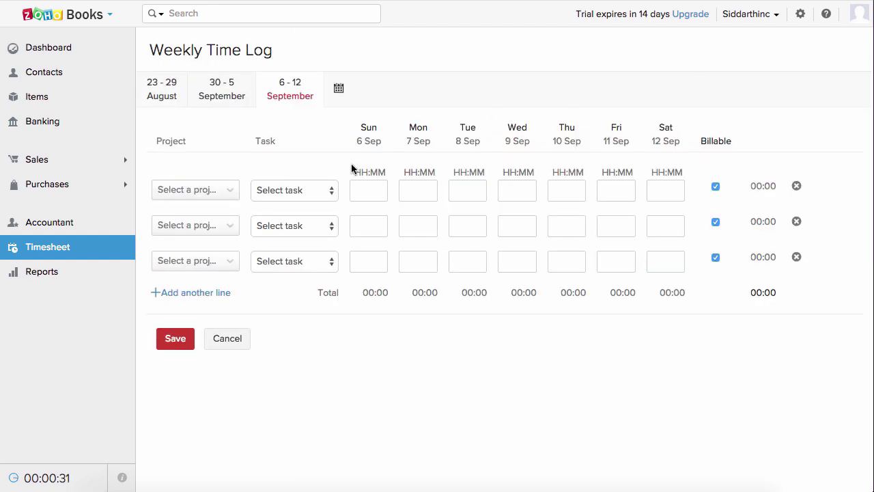
left_click(221, 190)
left_click(217, 239)
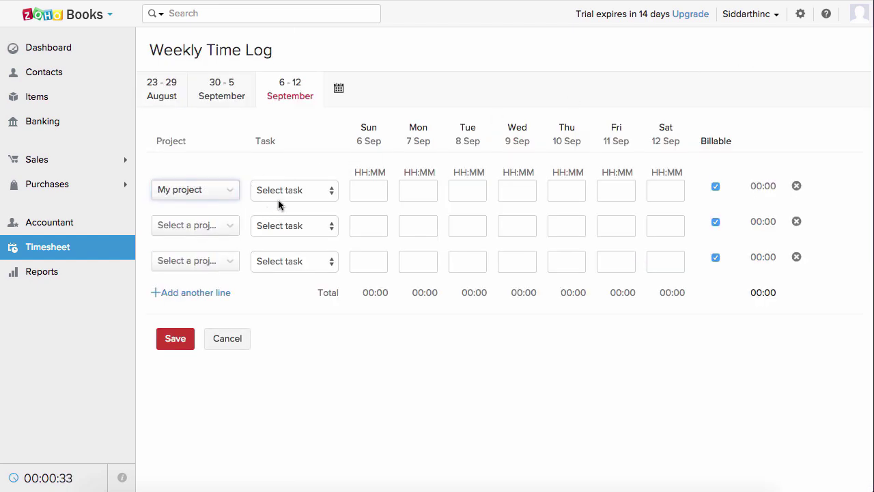
left_click(287, 189)
left_click(291, 198)
Step through the 6–10 Sep hour cells, cancel the weekly log unsaved, and reopen My project
left_click(385, 192)
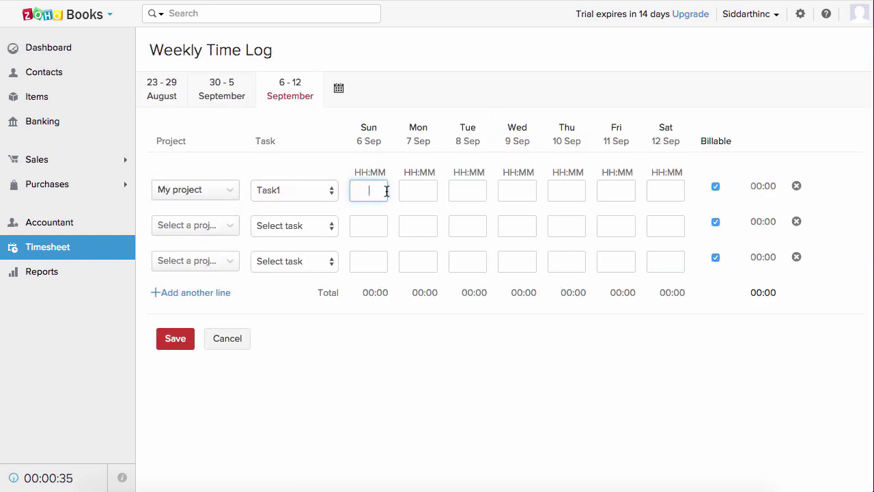
left_click(416, 191)
left_click(464, 192)
left_click(506, 196)
left_click(567, 196)
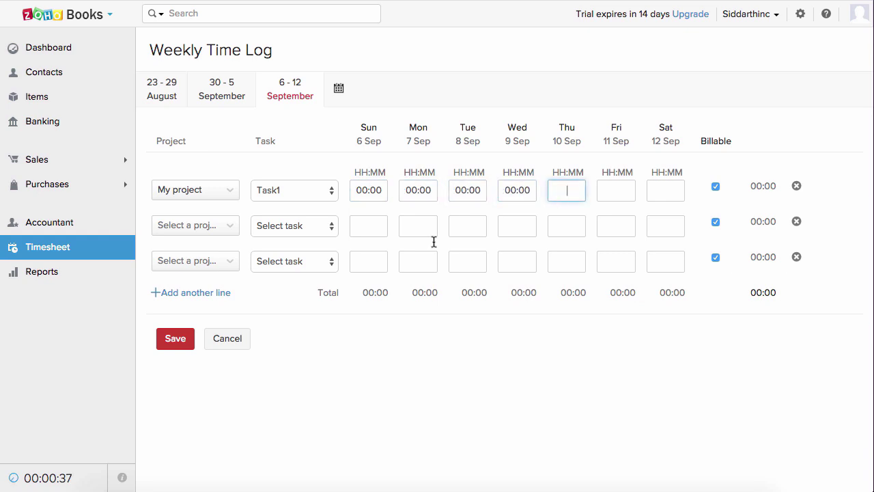
left_click(226, 339)
left_click(195, 83)
left_click(389, 141)
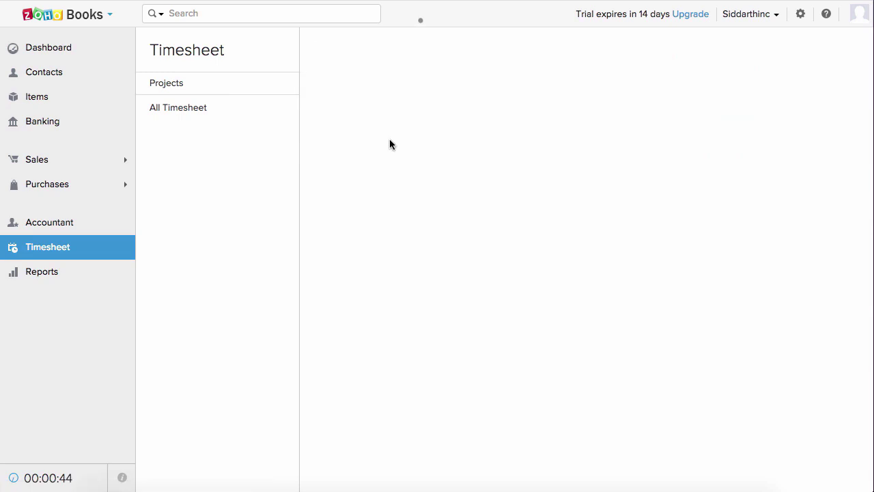
Stop the timer and generate a project invoice listing each timesheet entry, with task and project names
left_click(71, 483)
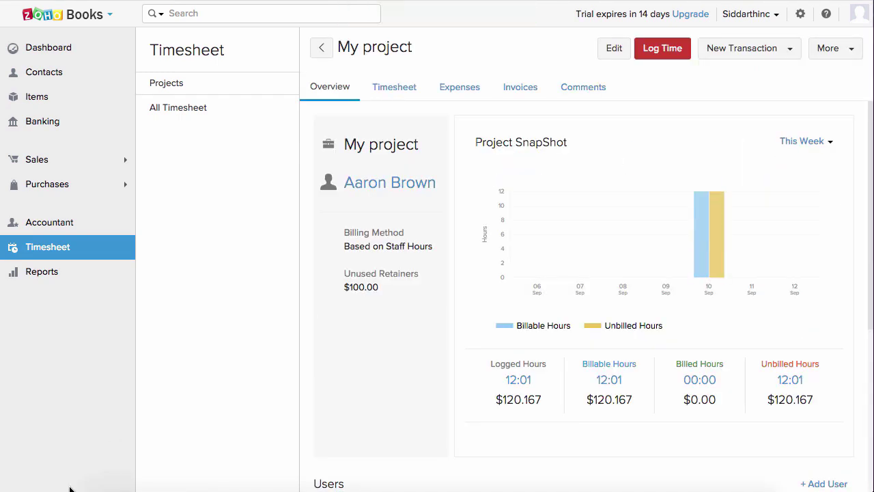
left_click(756, 52)
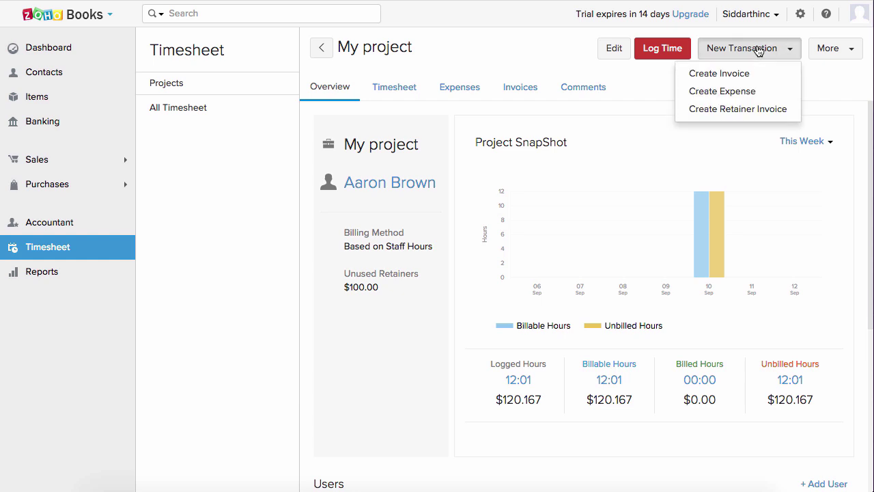
left_click(760, 74)
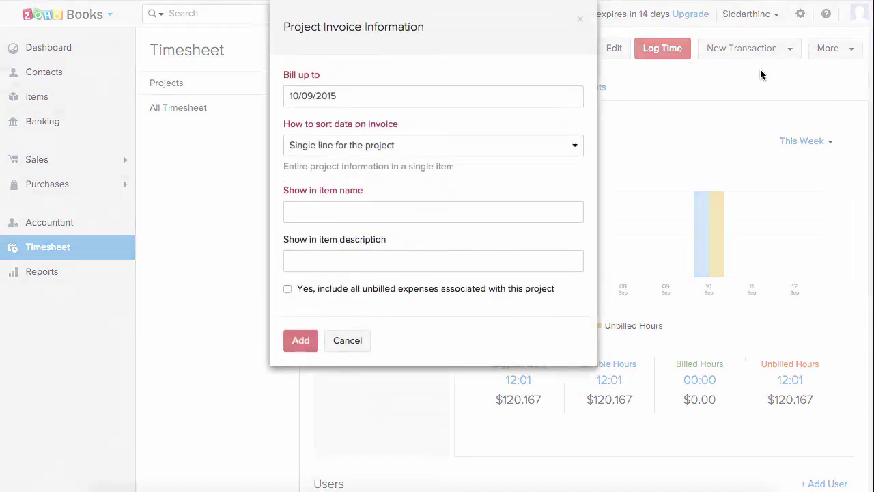
left_click(471, 148)
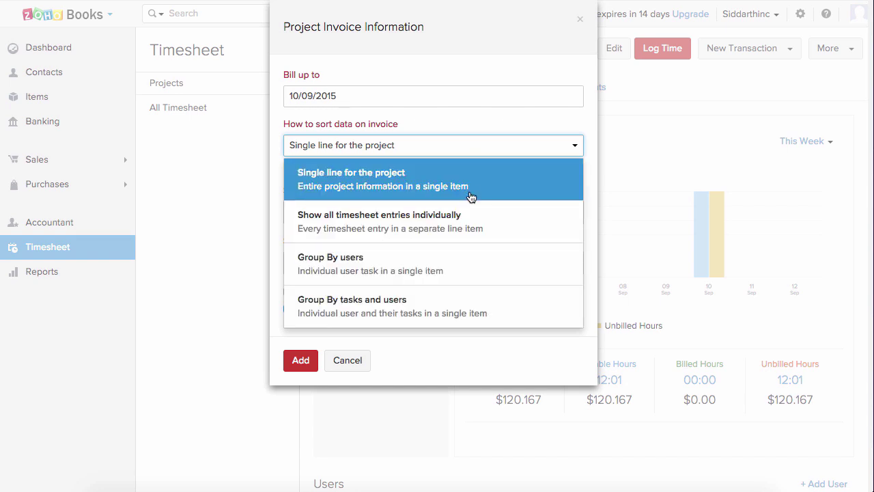
left_click(478, 220)
left_click(400, 215)
left_click(400, 252)
left_click(392, 261)
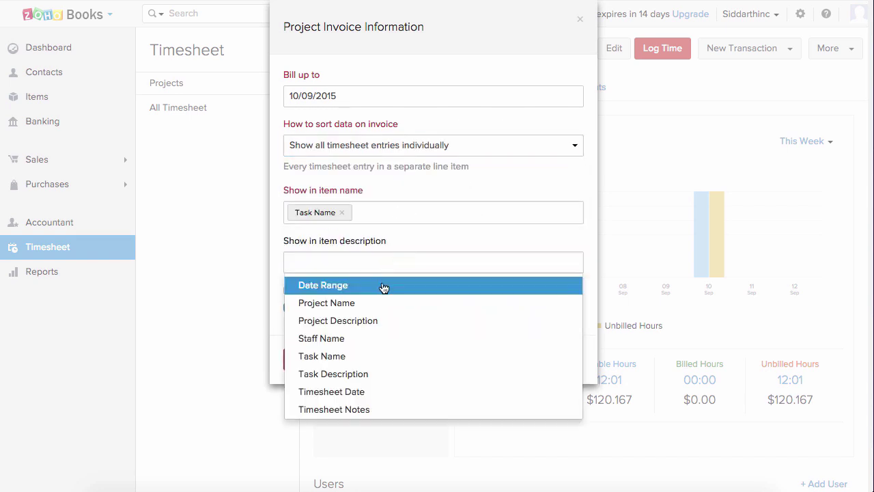
left_click(388, 302)
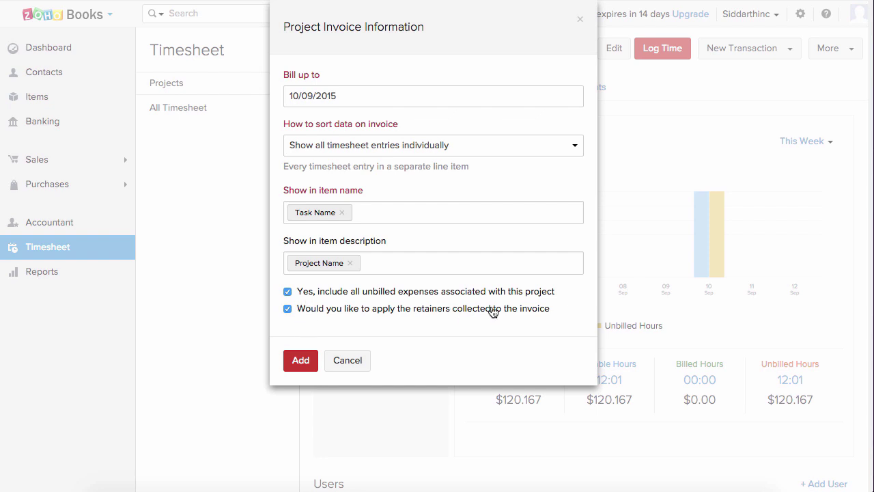
left_click(302, 364)
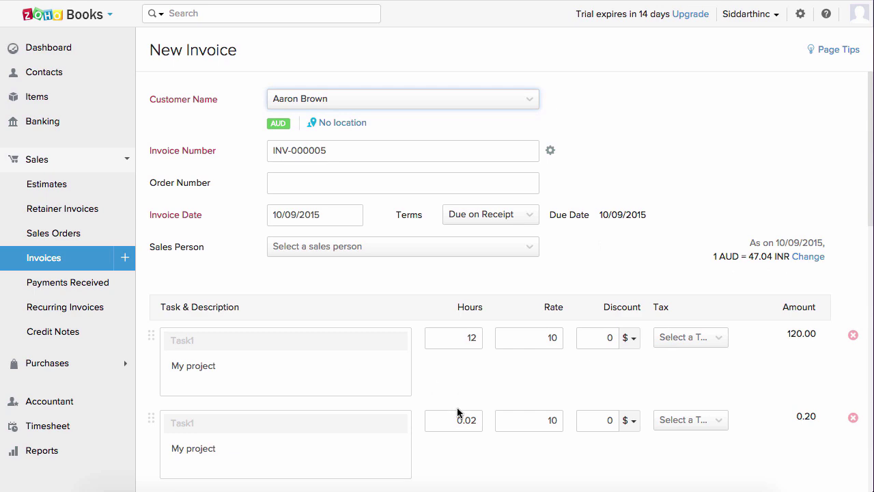
Save the $120.20 invoice and email it to the customer
scroll(474, 428, "down", 10)
left_click(279, 435)
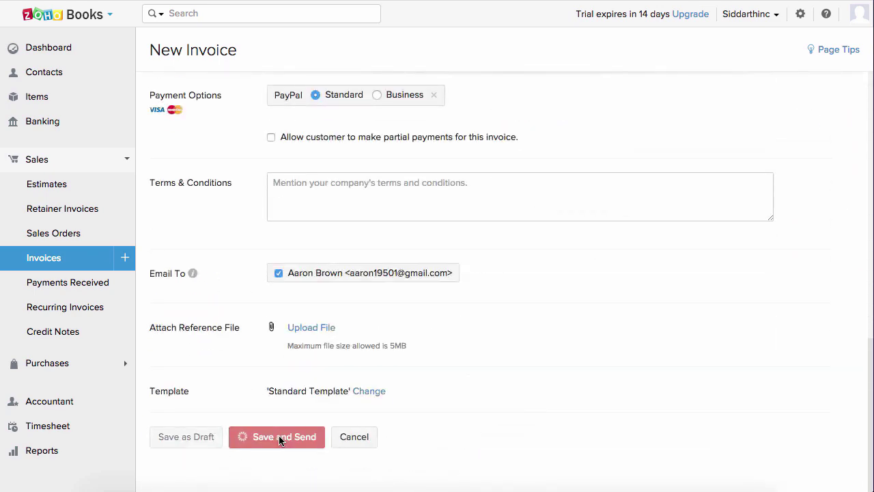
scroll(341, 441, "down", 5)
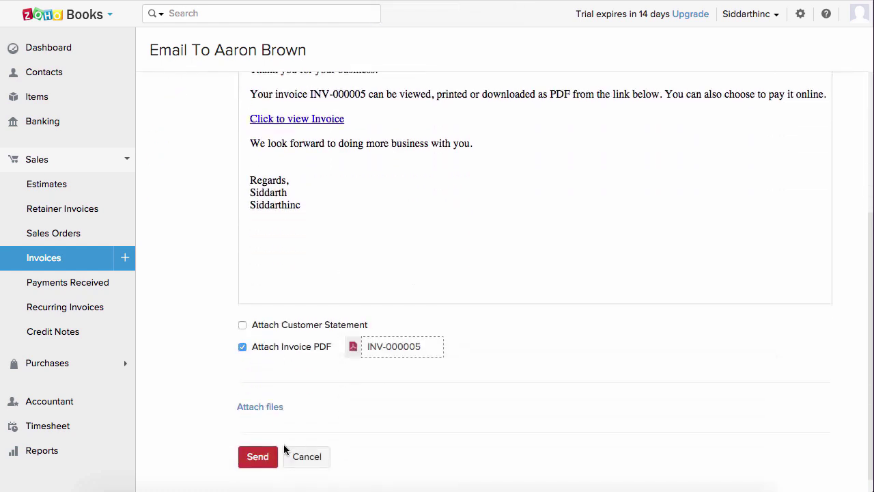
left_click(267, 457)
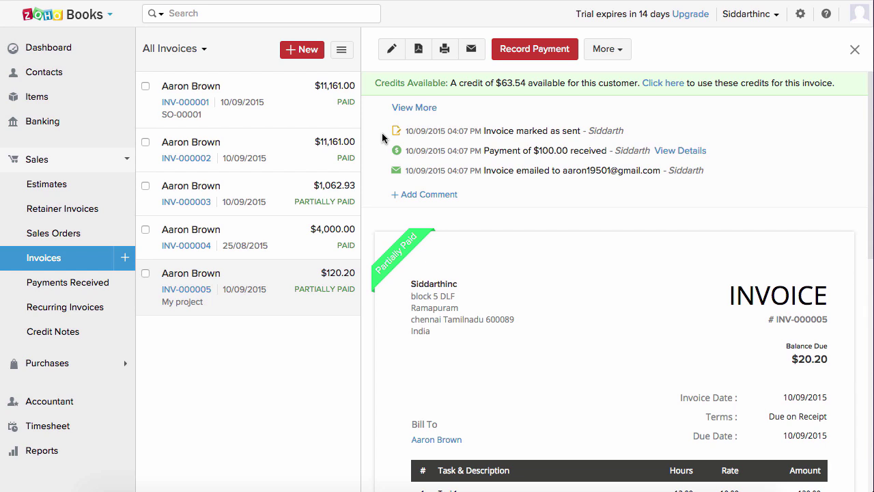
Scroll through the invoice's totals down to the Payment Made line to review them
scroll(604, 228, "down", 4)
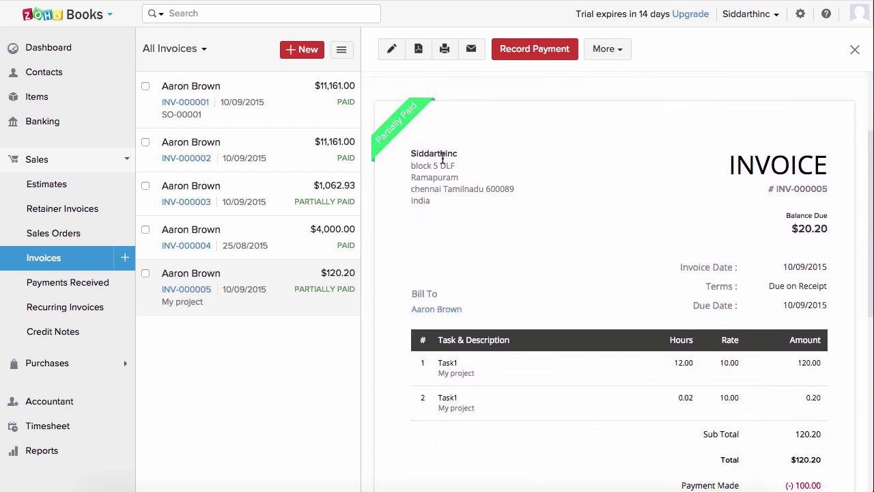
scroll(584, 230, "down", 4)
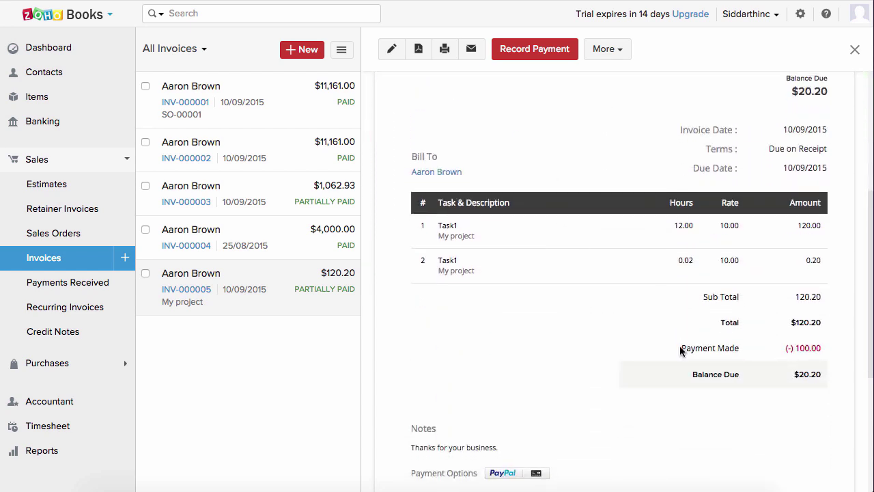
left_click_drag(681, 347, 739, 346)
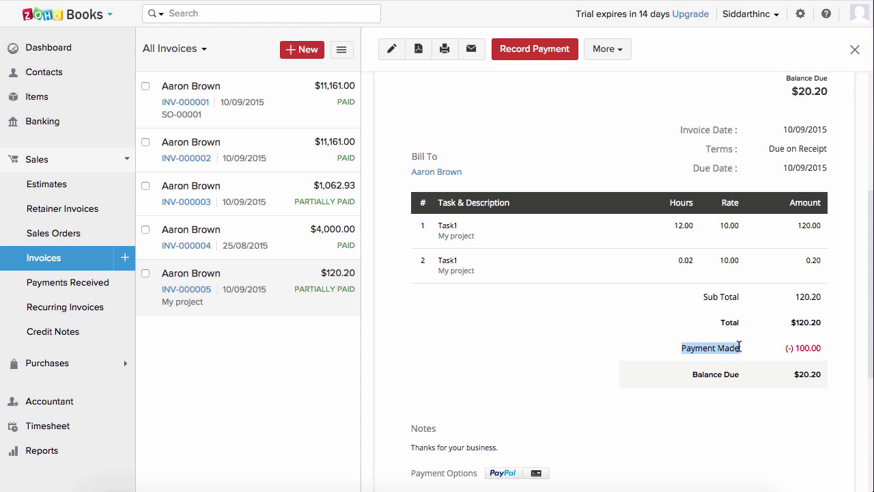
left_click(840, 351)
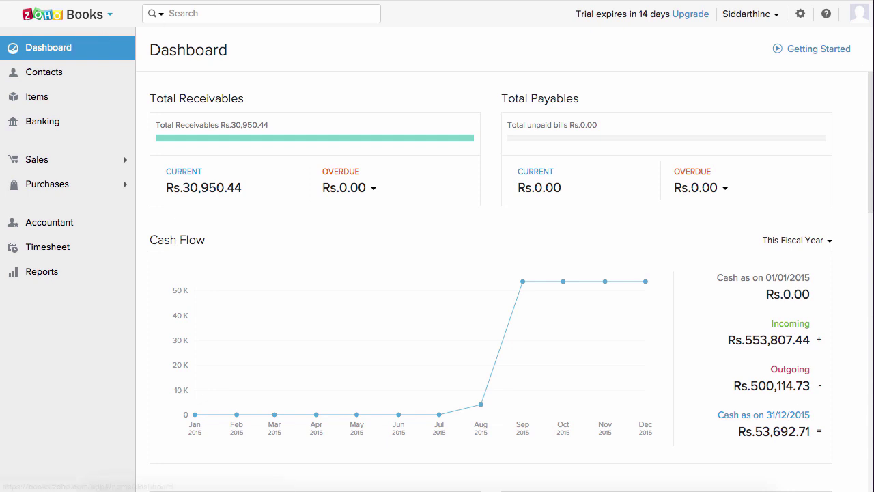
Create a new organization named 'My second org' via Manage Organizations and skip its setup
left_click(760, 20)
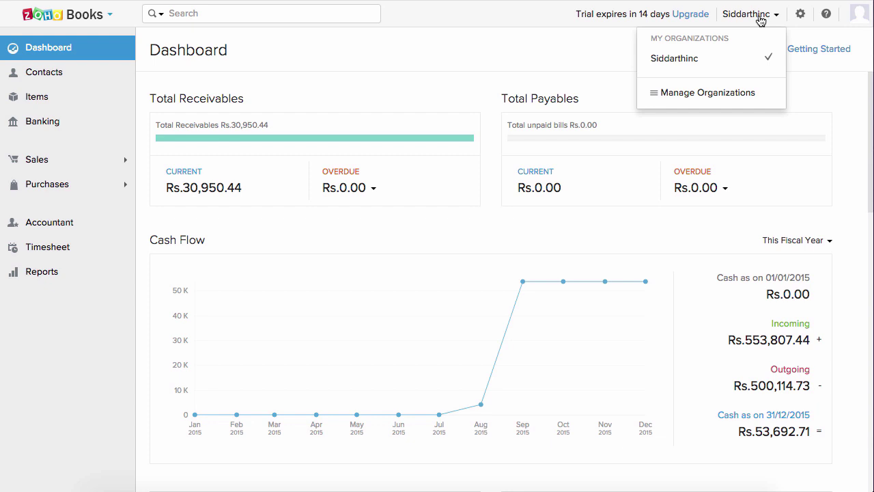
left_click(743, 94)
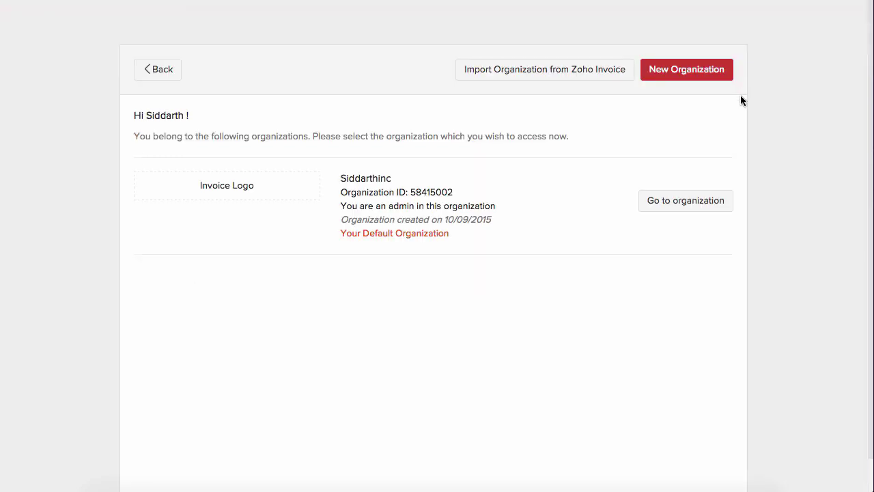
left_click(687, 72)
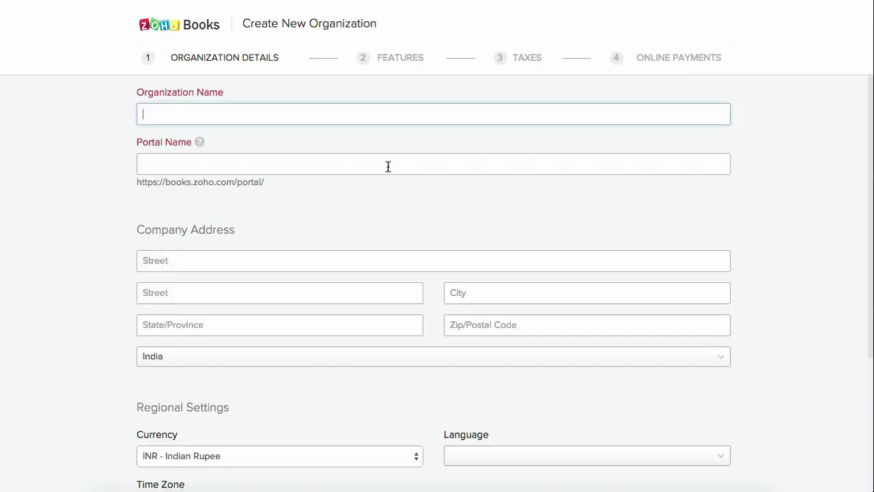
scroll(362, 353, "down", 3)
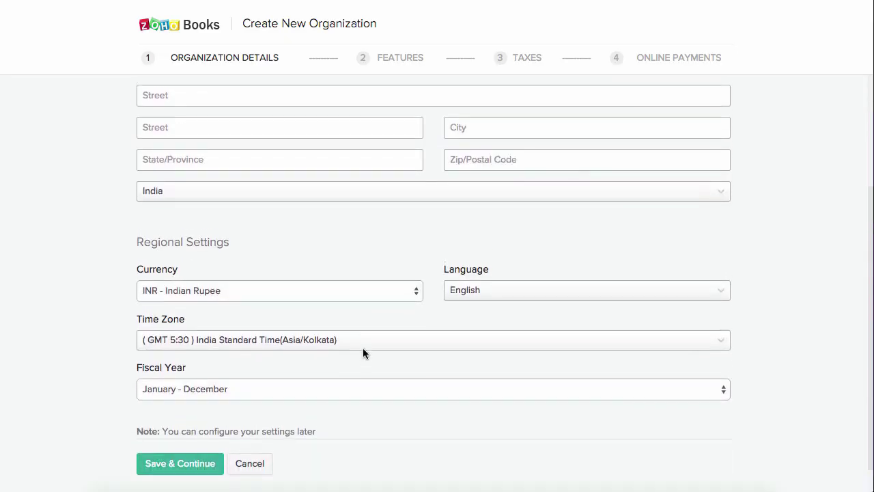
scroll(364, 354, "up", 3)
type("My second org")
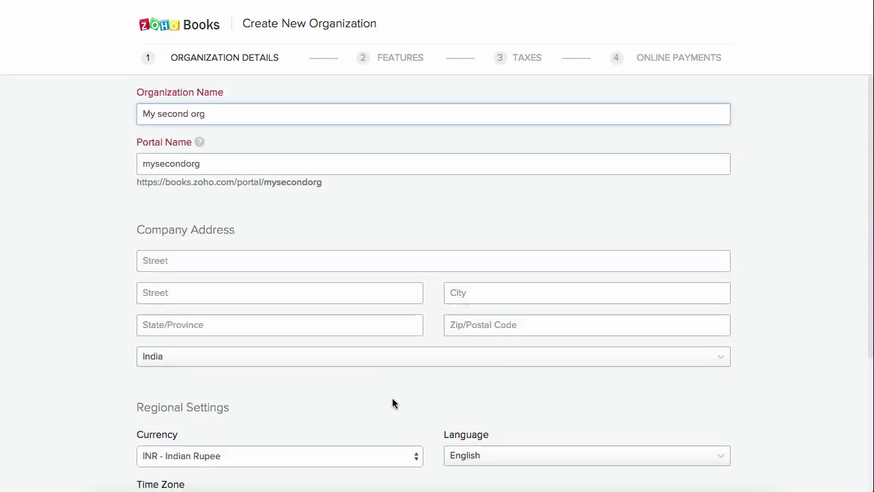
scroll(392, 403, "down", 3)
left_click(178, 424)
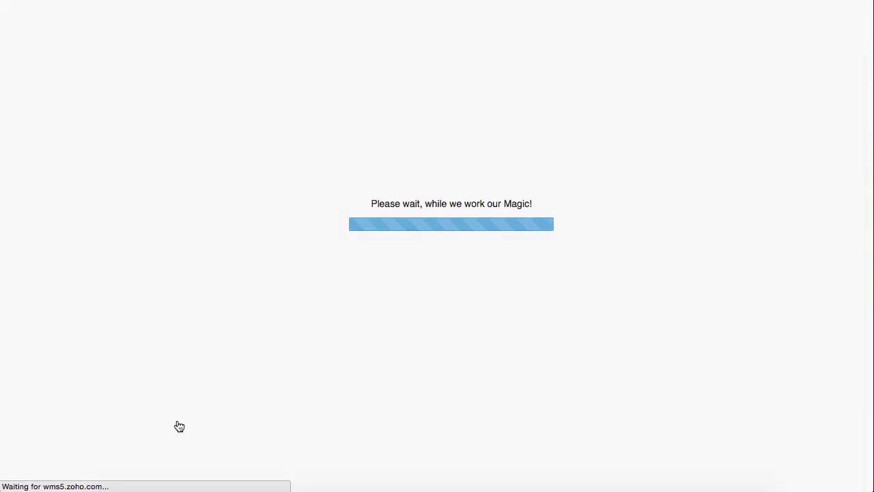
left_click(704, 466)
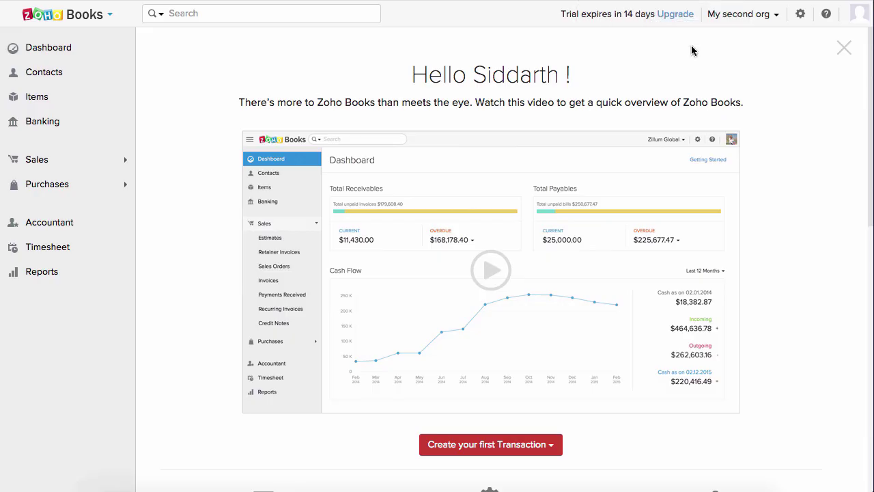
Switch back to the original organization, mark My second org as default, and open More Settings
left_click(750, 21)
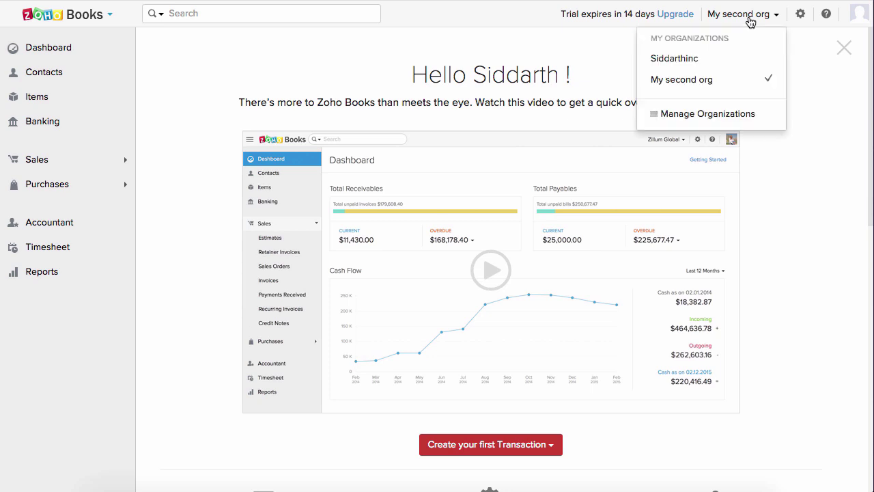
left_click(755, 63)
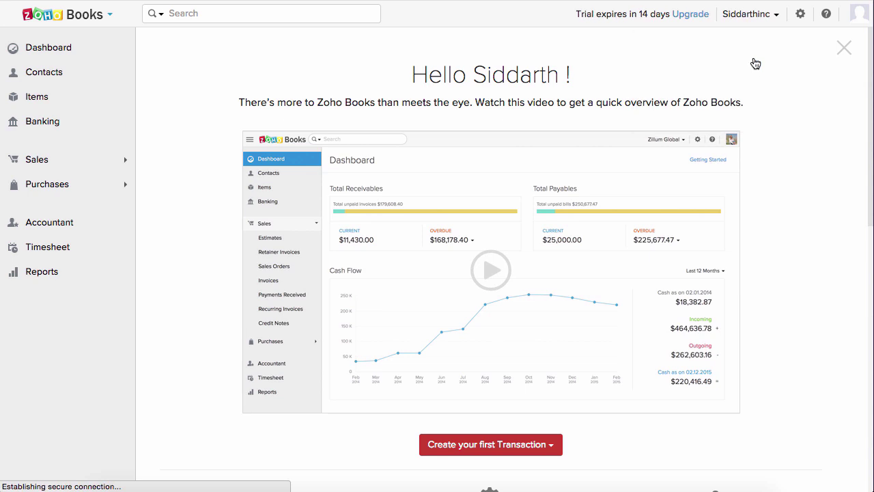
left_click(765, 20)
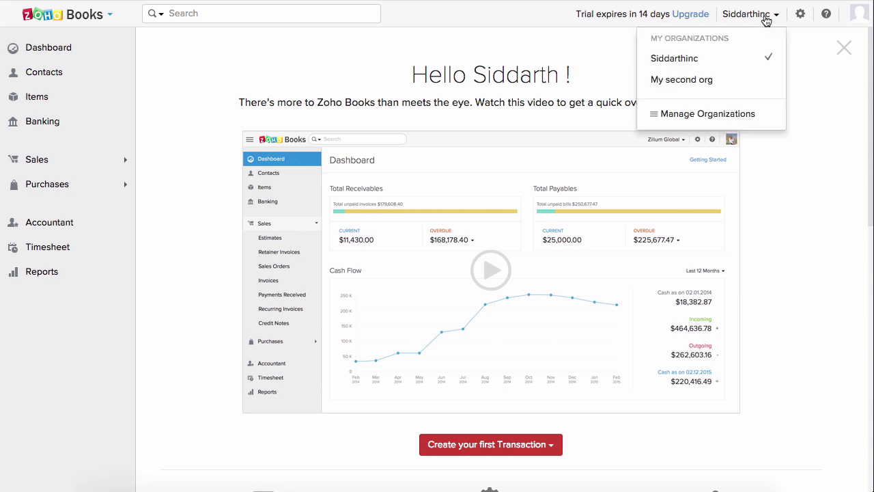
left_click(744, 113)
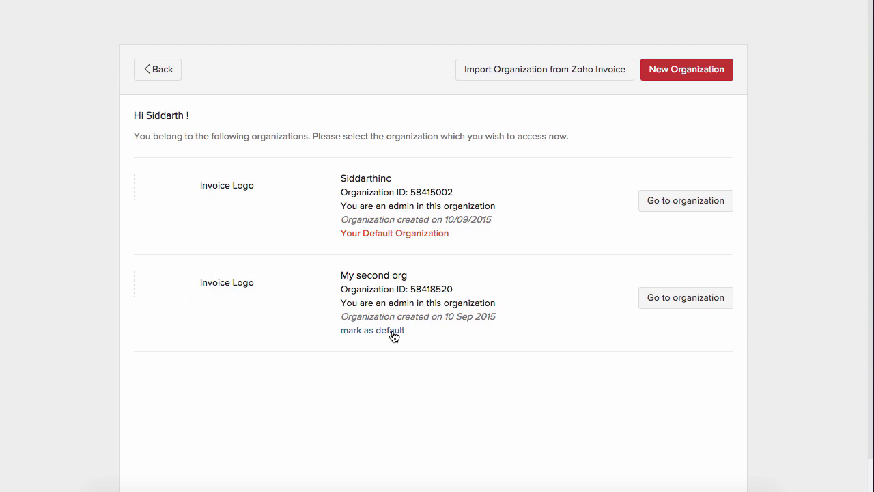
left_click(394, 333)
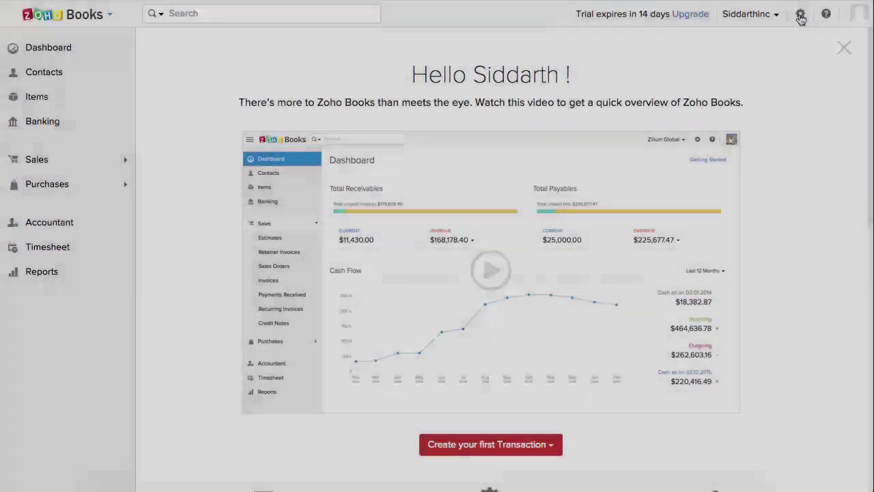
left_click(801, 15)
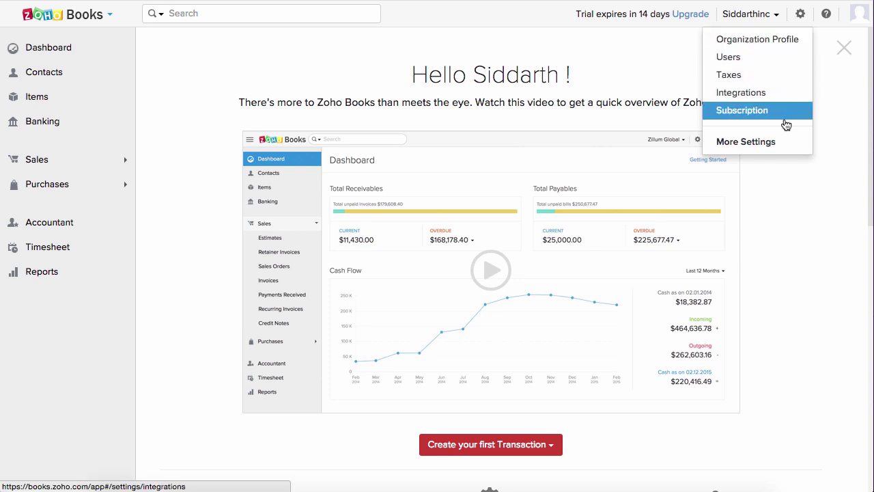
left_click(785, 141)
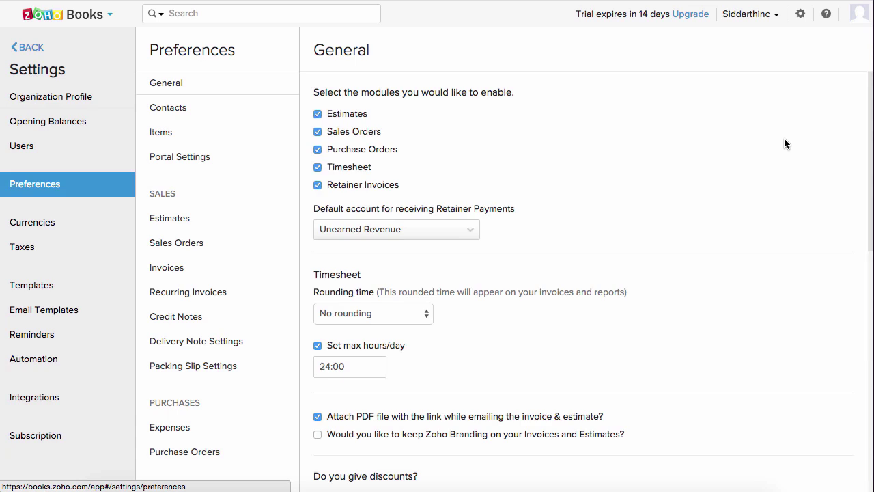
In the organization profile, add two additional field rows and start a Company ID value
left_click(81, 102)
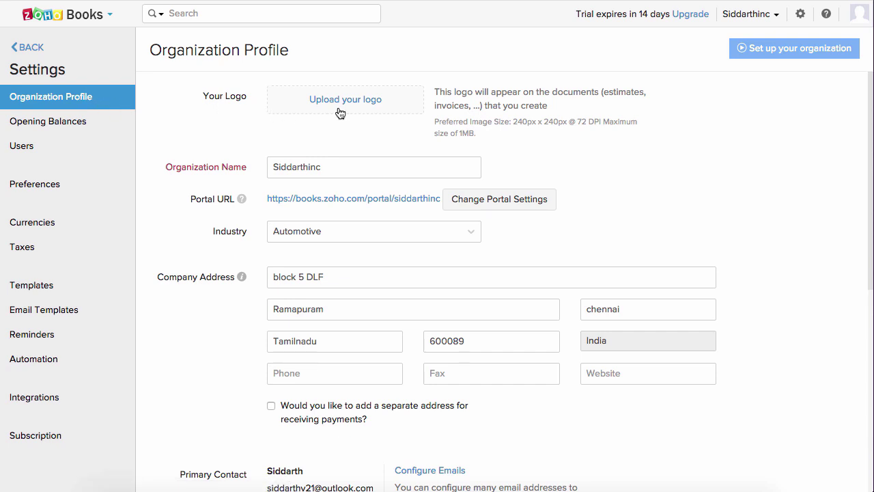
scroll(397, 140, "down", 5)
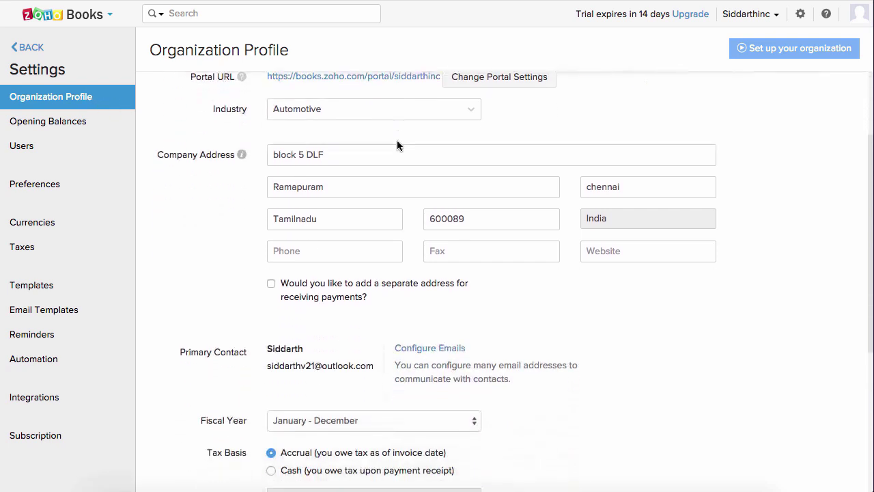
scroll(396, 140, "down", 6)
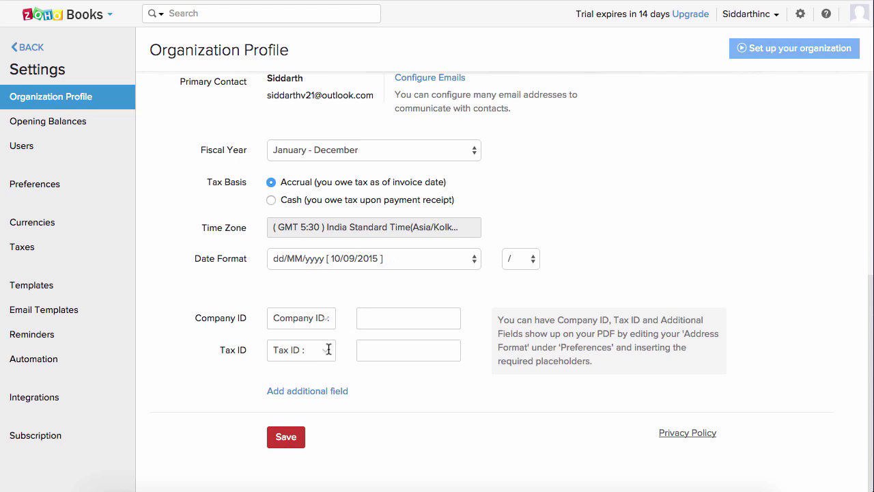
left_click(318, 392)
left_click(310, 431)
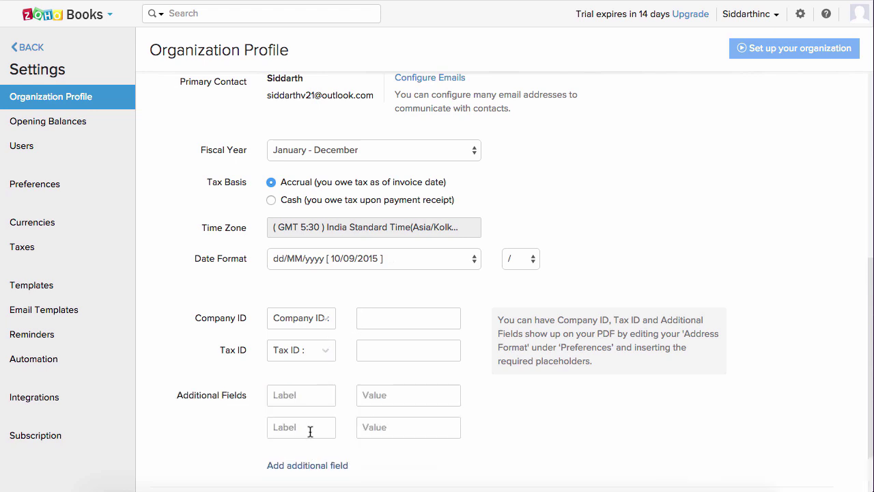
left_click(394, 319)
scroll(404, 385, "down", 2)
scroll(402, 388, "up", 3)
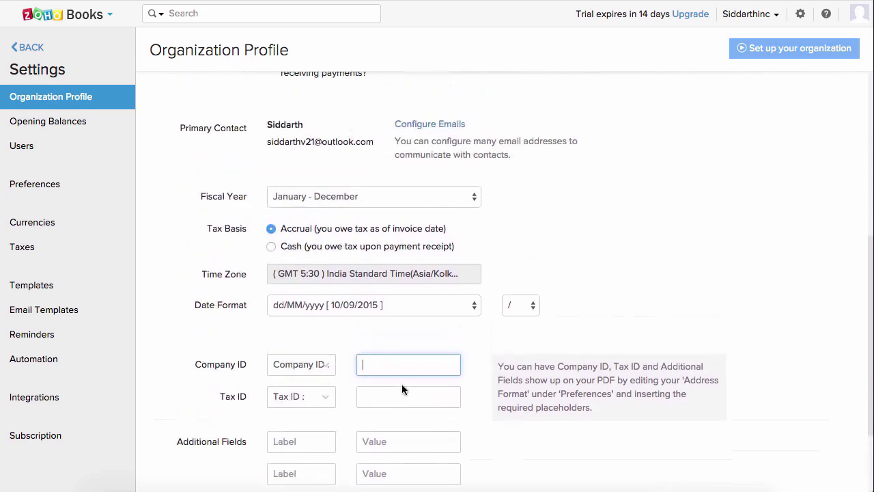
scroll(403, 388, "up", 5)
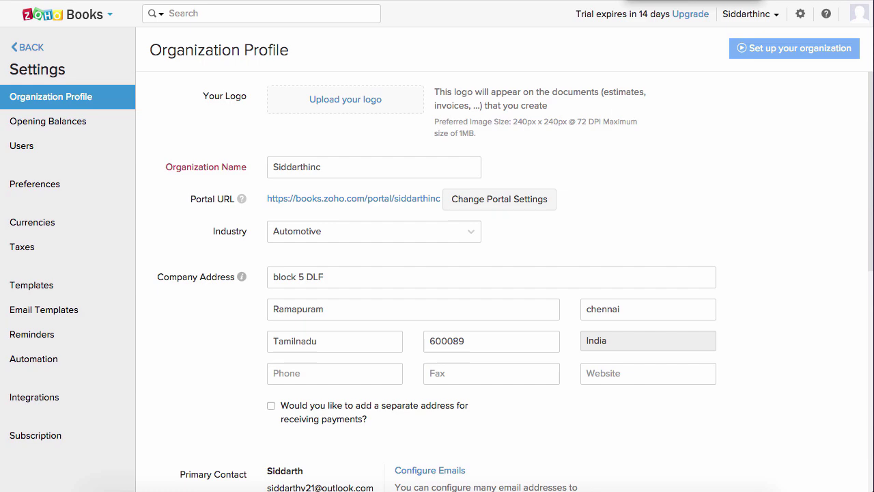
Upload the Desktop Screen Shot image as the company logo and save the profile
left_click(351, 103)
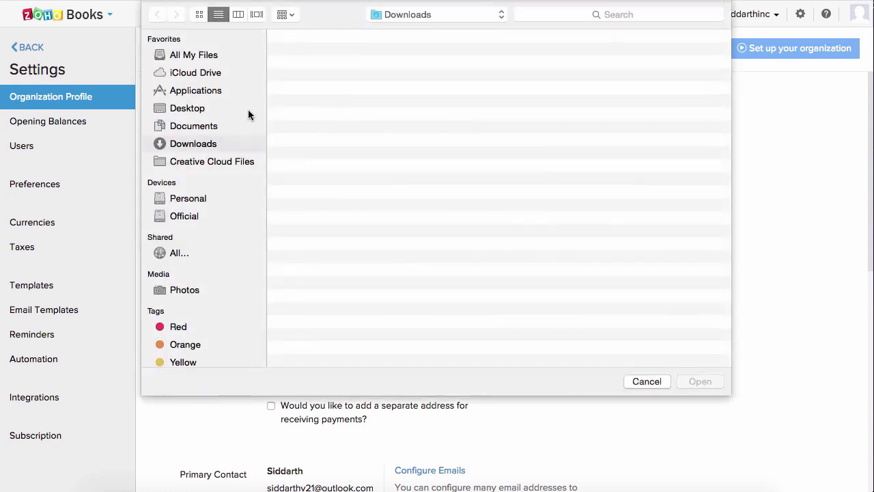
left_click(171, 108)
left_click(478, 64)
left_click(701, 380)
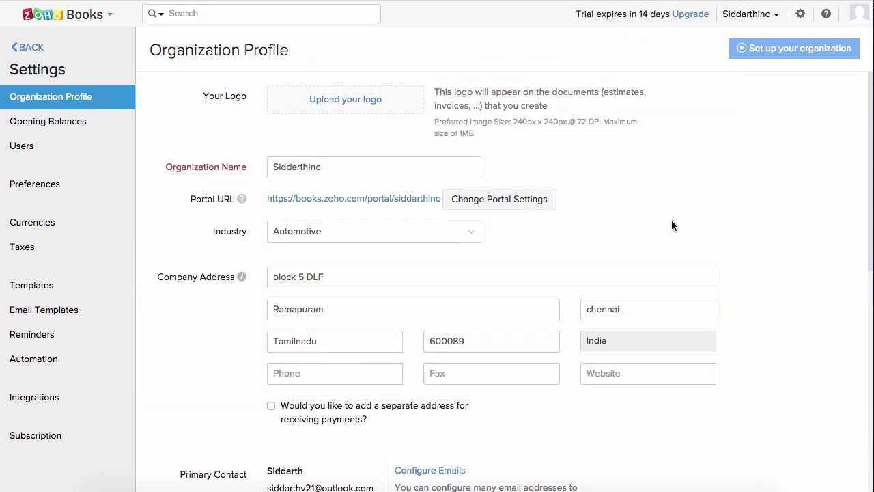
scroll(674, 247, "down", 6)
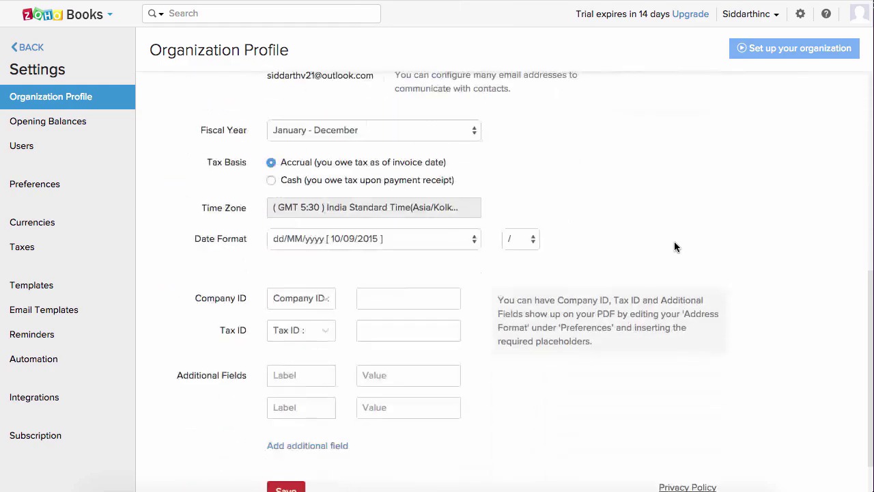
left_click(293, 435)
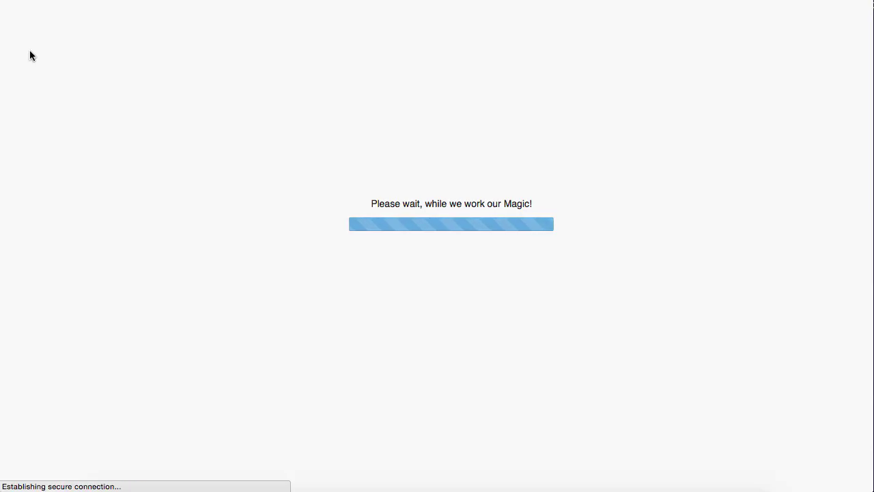
Preview invoice INV-000001 to check the logo, then go through Organization Profile and Opening Balances to Users
left_click(30, 49)
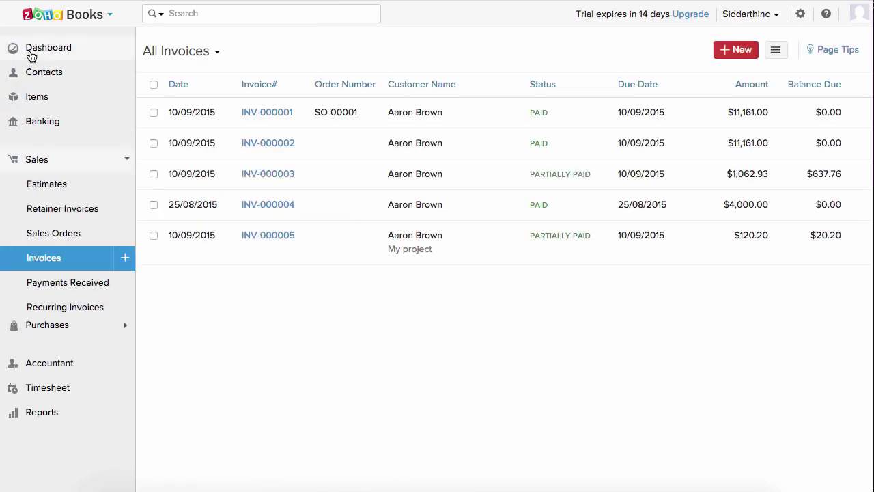
left_click(234, 112)
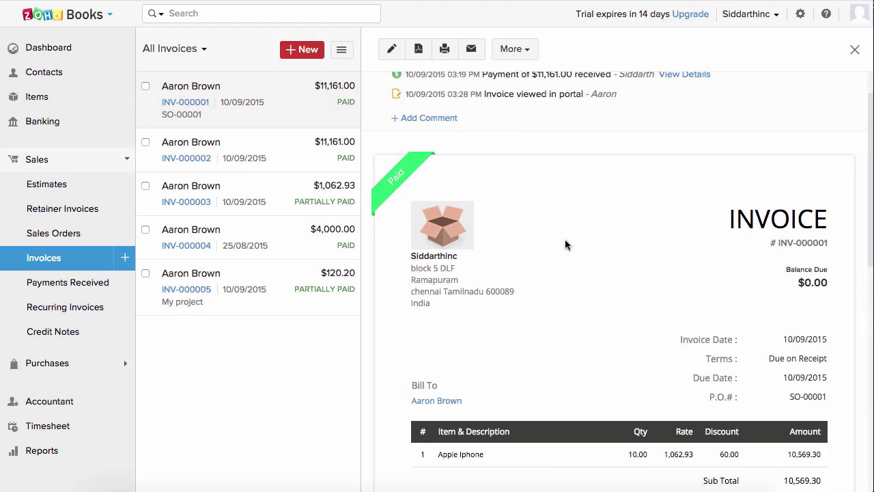
left_click(802, 14)
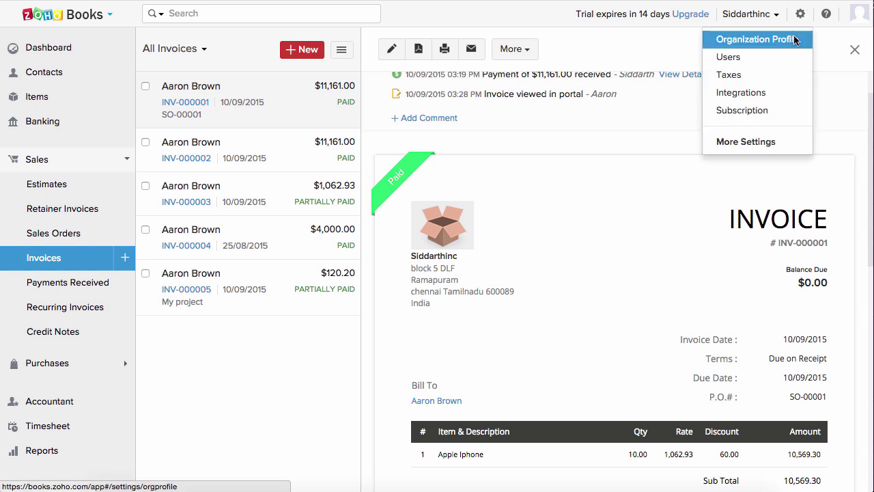
left_click(754, 37)
left_click(80, 129)
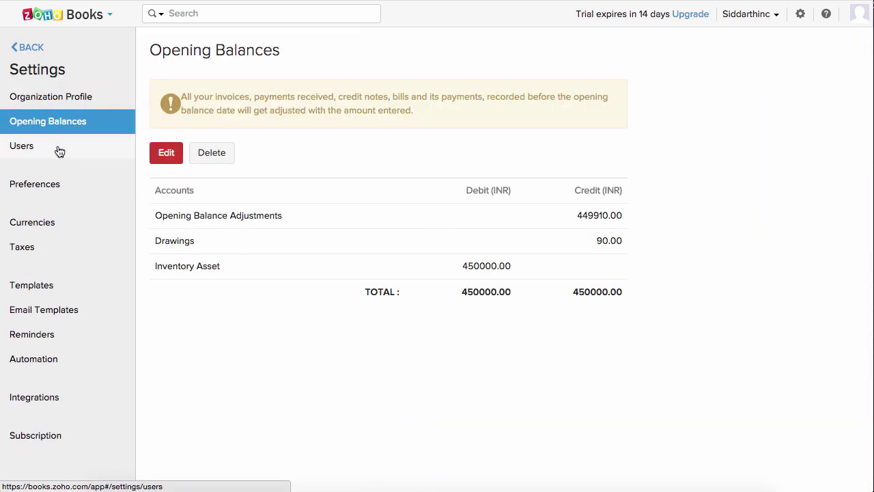
left_click(58, 149)
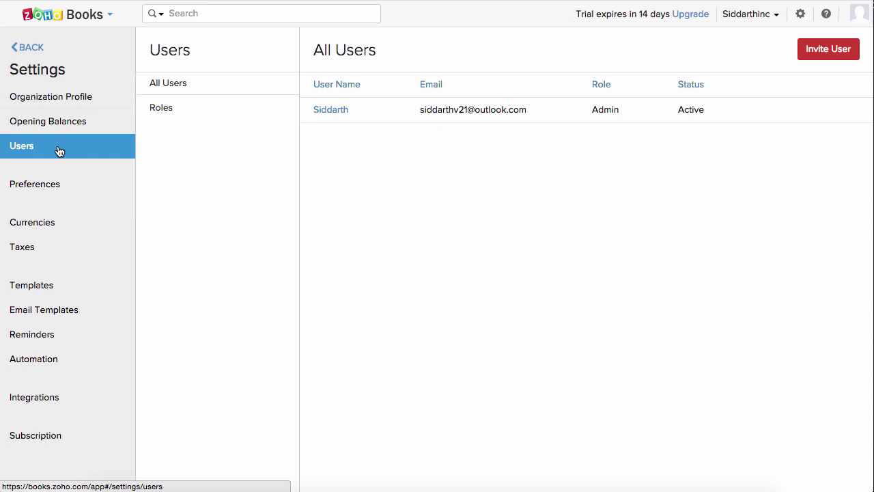
Start a new role 'My new role' without Customers delete or any Banking permissions
left_click(158, 108)
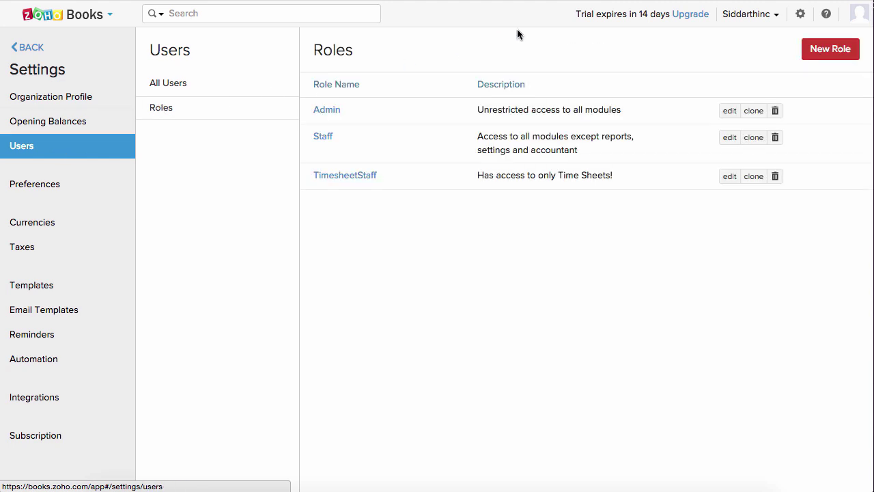
left_click(834, 49)
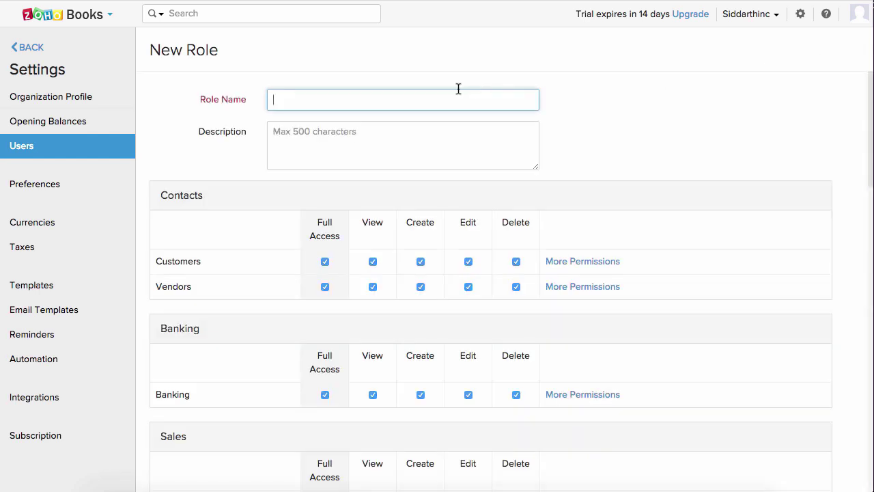
type("My new role")
scroll(510, 247, "down", 1)
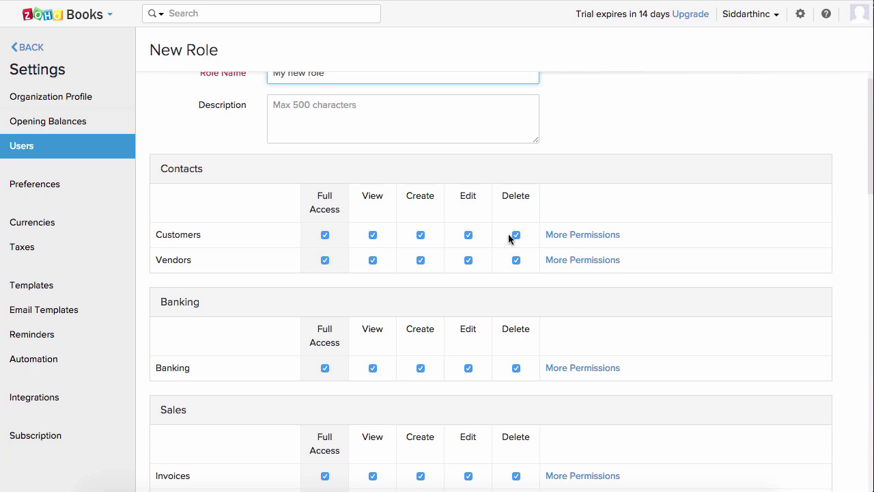
left_click(517, 236)
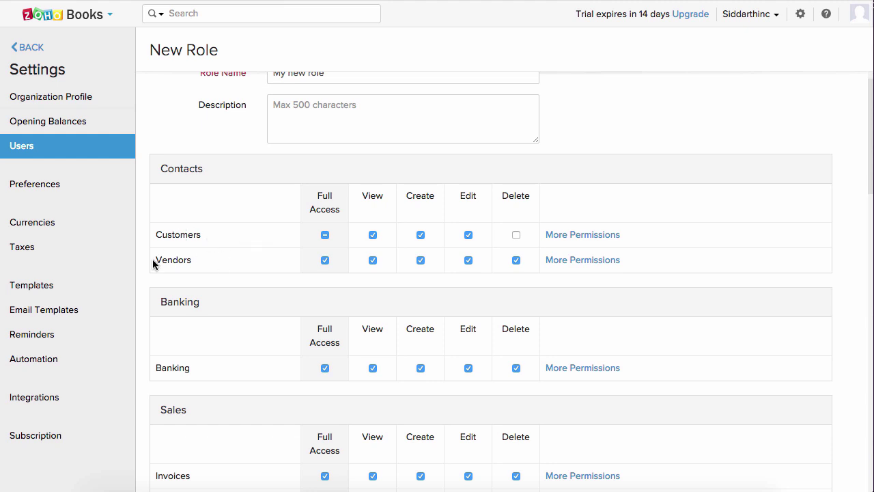
scroll(443, 316, "down", 2)
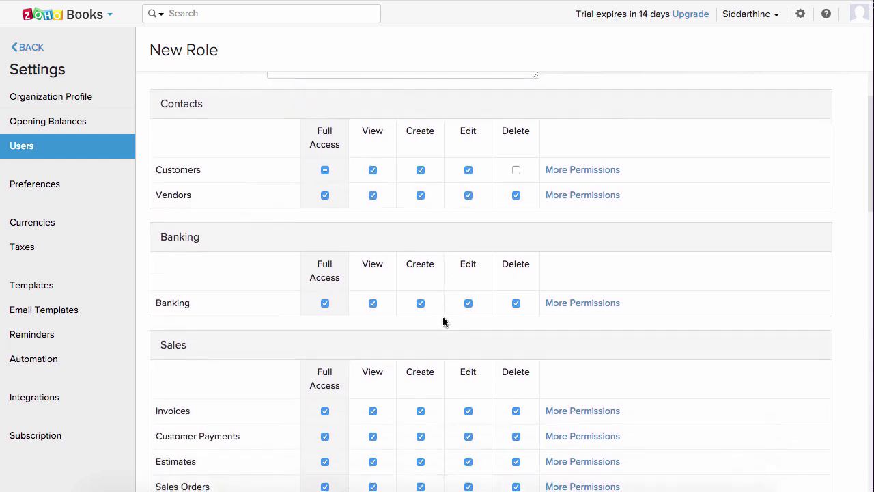
left_click(325, 301)
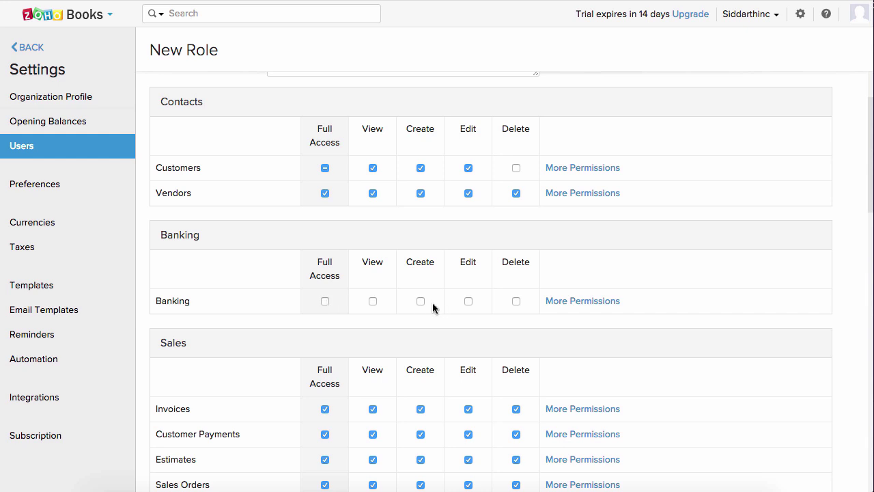
Save My new role and go back to the All Users list
scroll(432, 307, "down", 1)
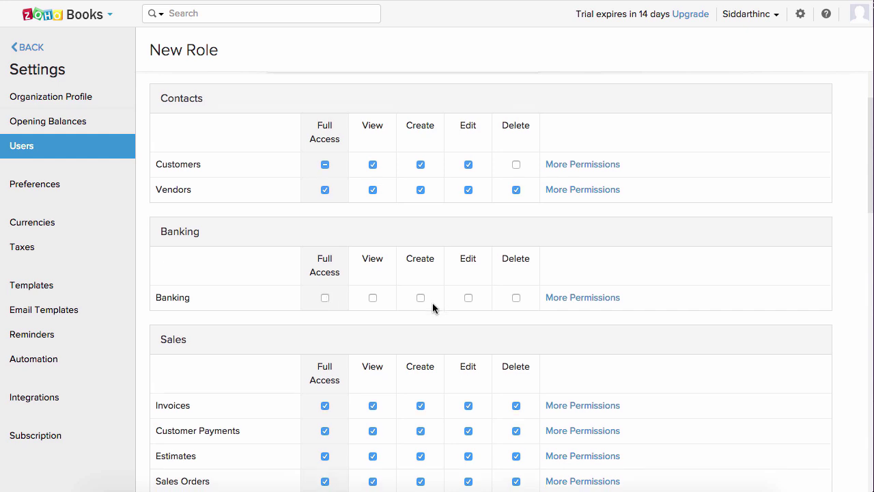
scroll(433, 303, "down", 3)
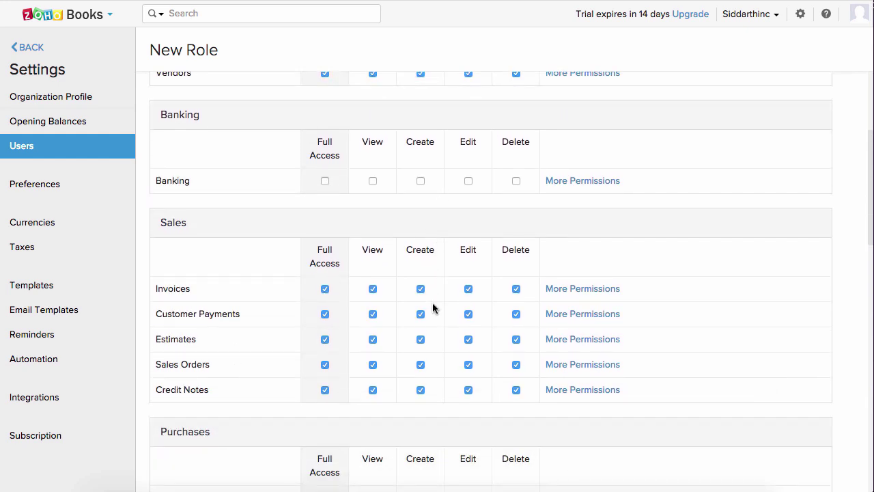
scroll(432, 308, "down", 2)
scroll(433, 308, "down", 4)
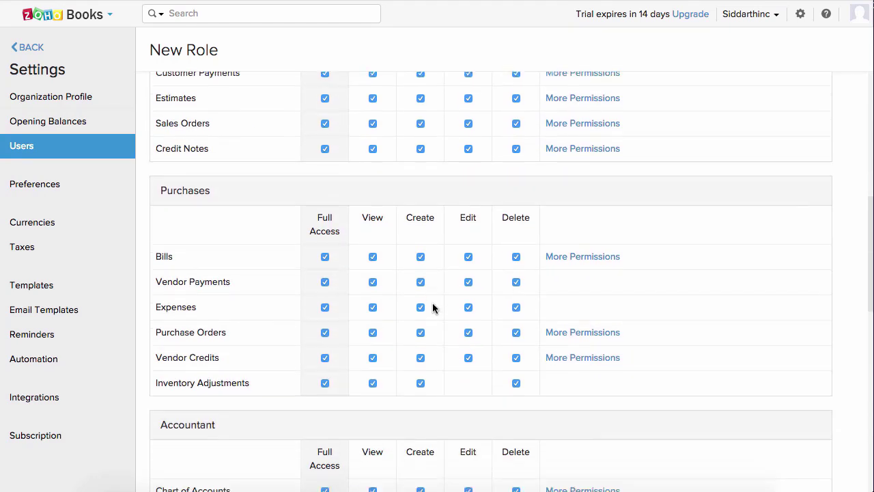
scroll(432, 307, "down", 10)
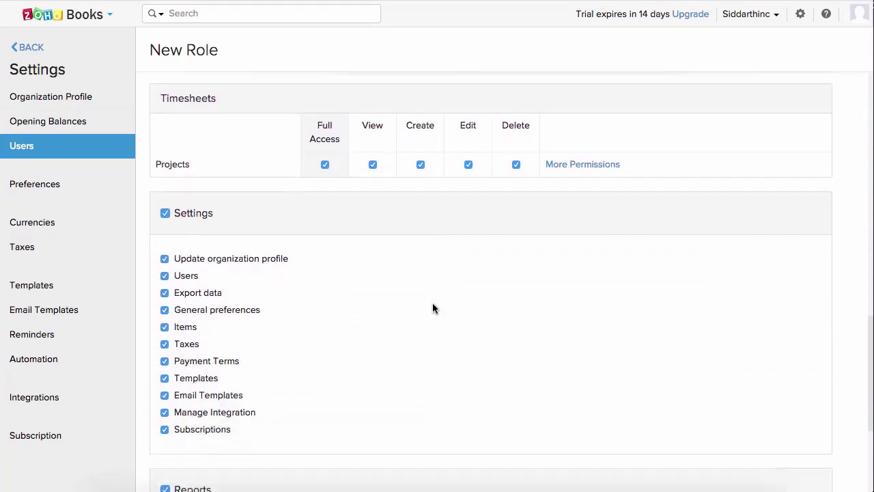
scroll(432, 308, "down", 5)
left_click(177, 444)
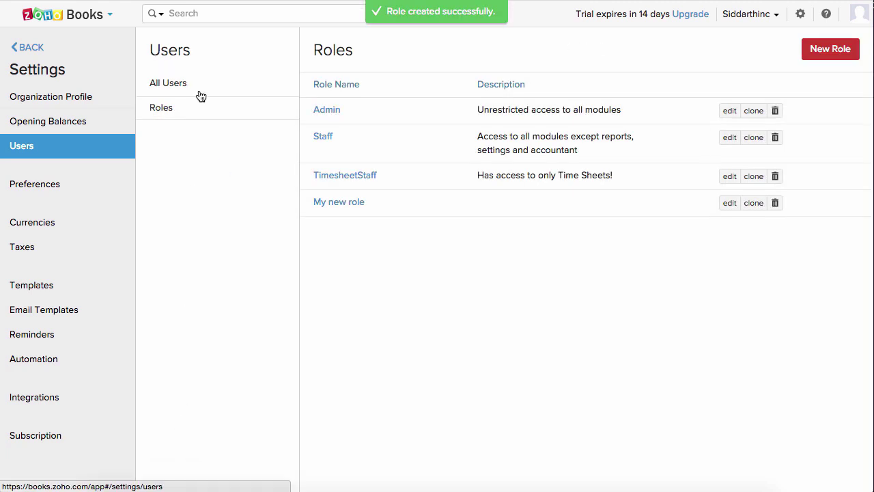
left_click(198, 94)
Invite a new user with their e-mail and first name, assigning My new role, and send it
left_click(825, 53)
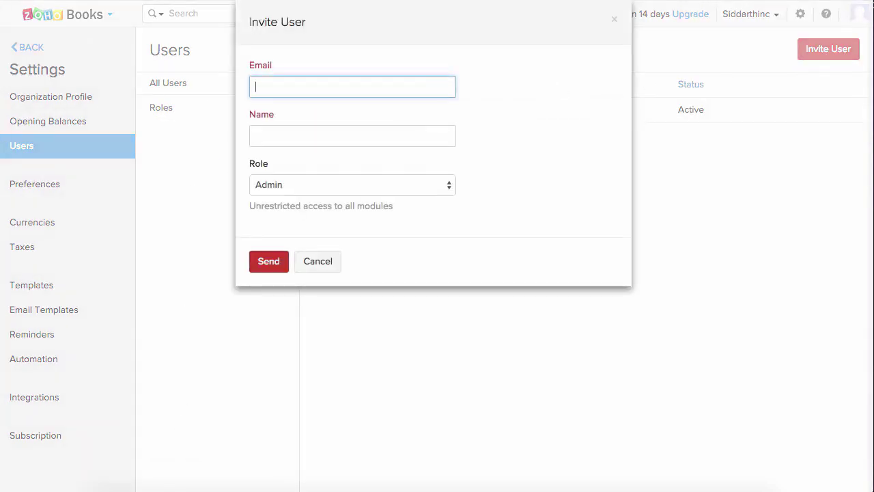
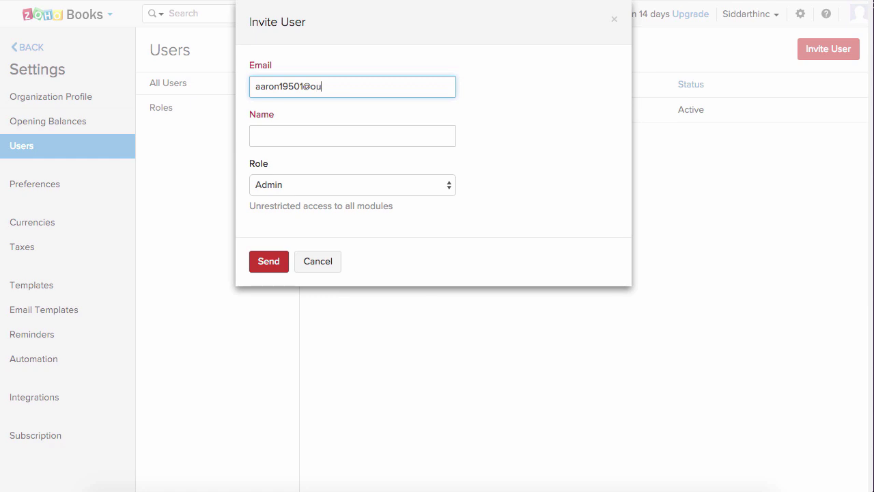
left_click(396, 133)
type("Aaron")
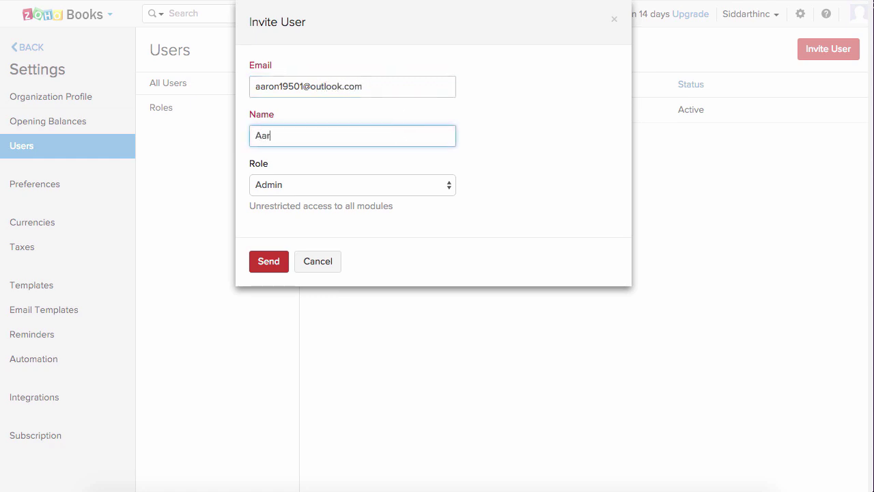
left_click(392, 184)
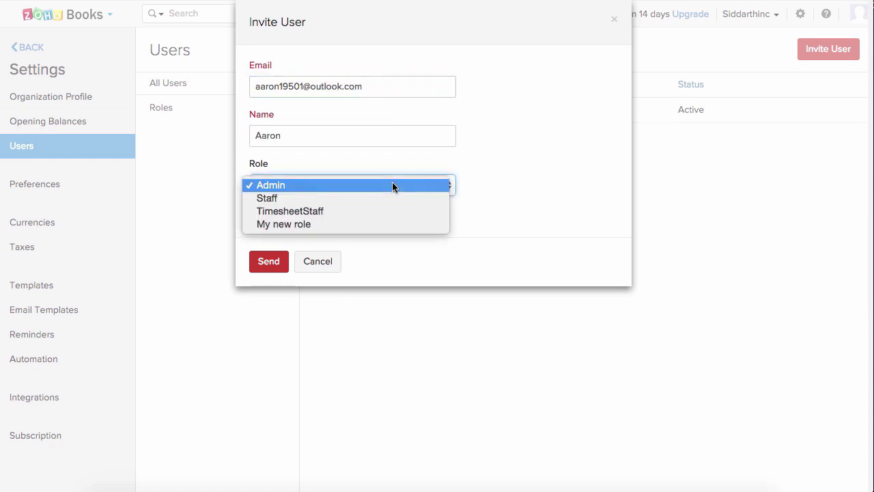
left_click(389, 223)
left_click(269, 248)
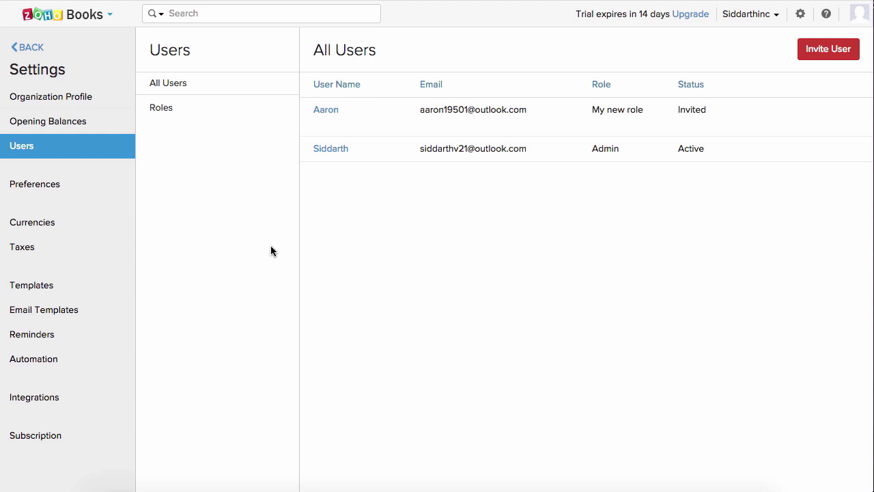
Open the General preferences and scroll down to the organization and customer address format fields
left_click(78, 192)
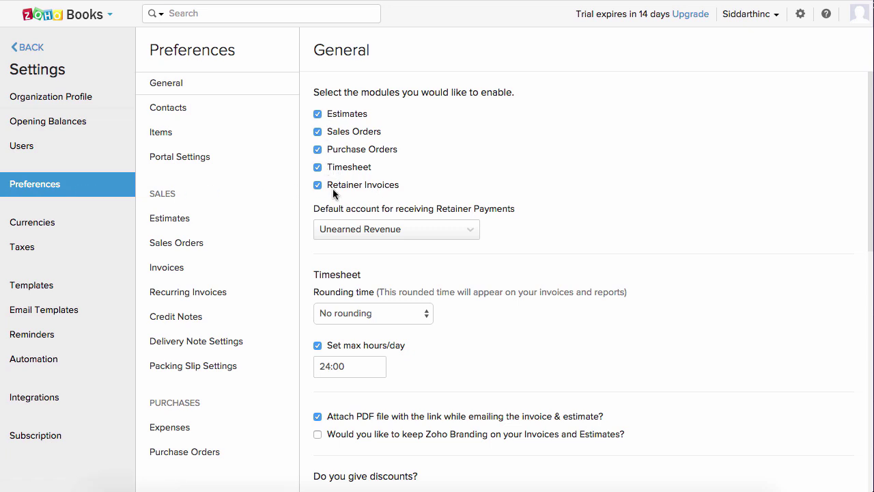
scroll(431, 199, "down", 3)
scroll(431, 200, "down", 2)
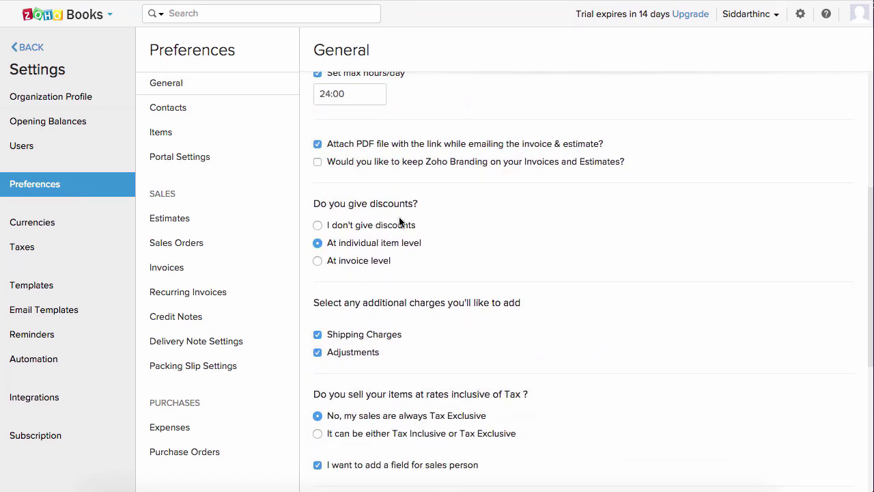
scroll(410, 283, "down", 2)
scroll(410, 283, "down", 1)
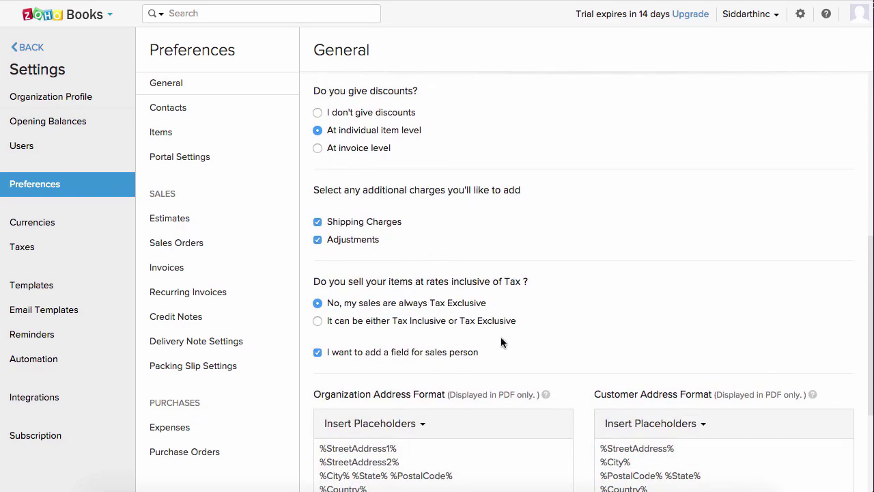
scroll(513, 342, "down", 3)
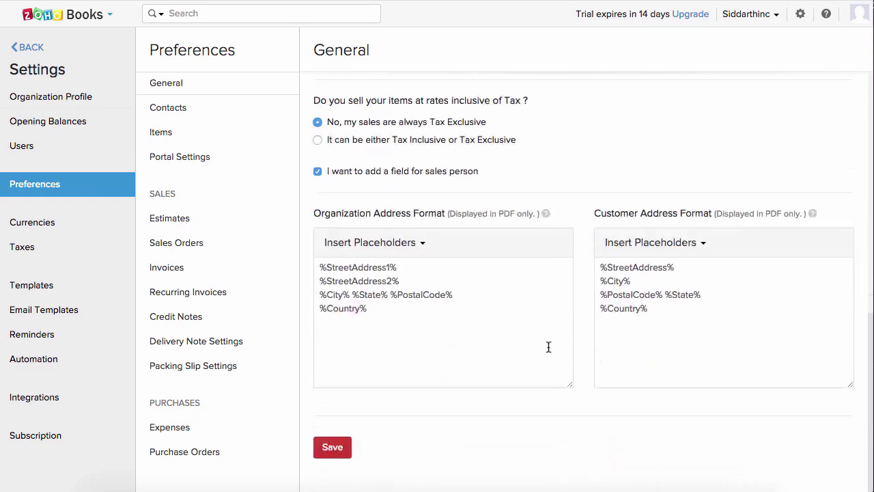
left_click(478, 318)
left_click(667, 322)
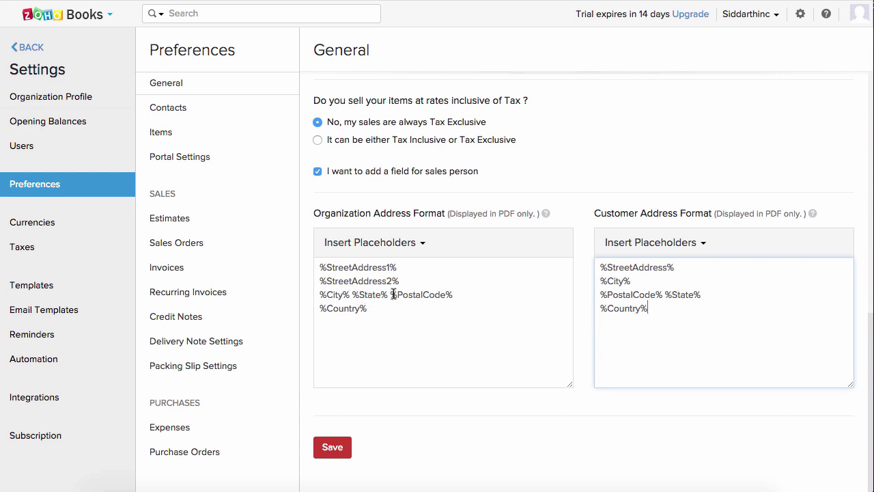
Put %PostalCode% on its own line and insert the %Phone% placeholder in the organization address format
left_click(393, 294)
key("Return")
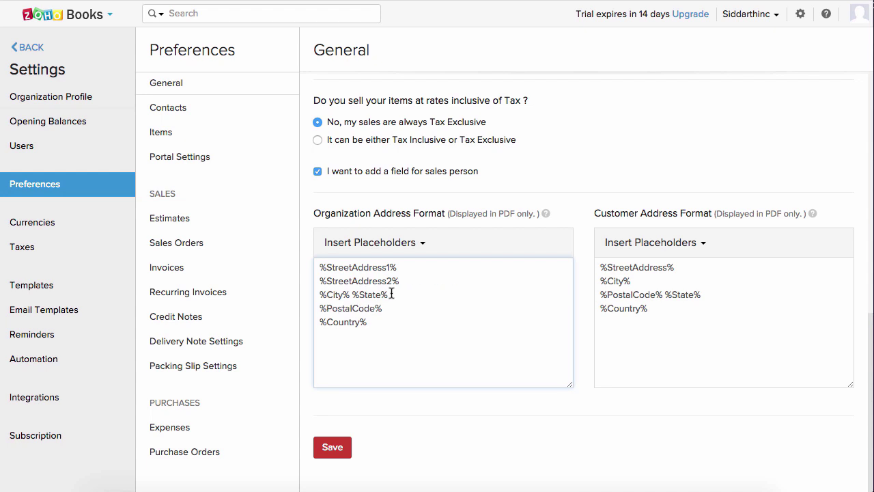
left_click(420, 248)
scroll(423, 422, "down", 2)
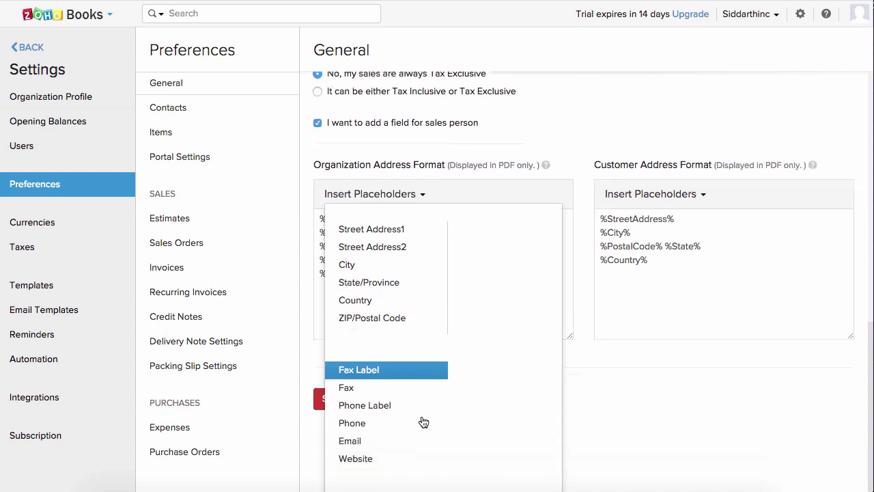
left_click(400, 423)
key("Return")
Leave the customer address format unchanged, save the General preferences, and go to Contacts preferences
left_click(657, 244)
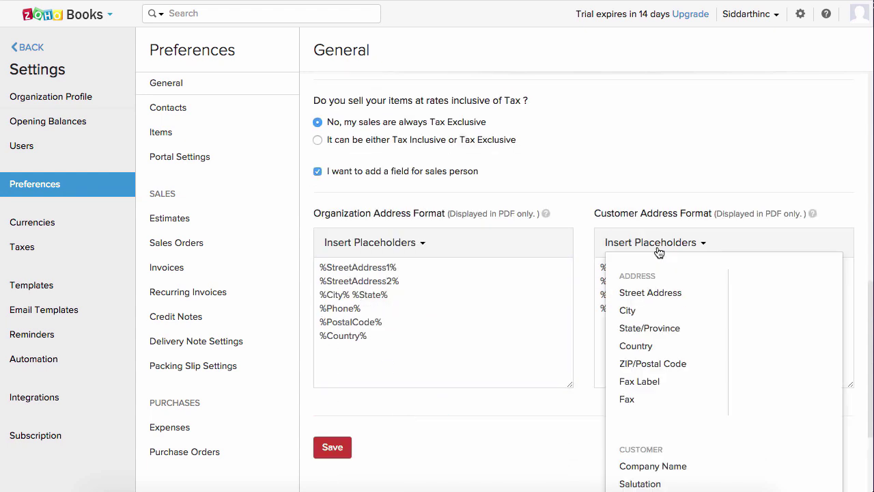
scroll(673, 390, "down", 3)
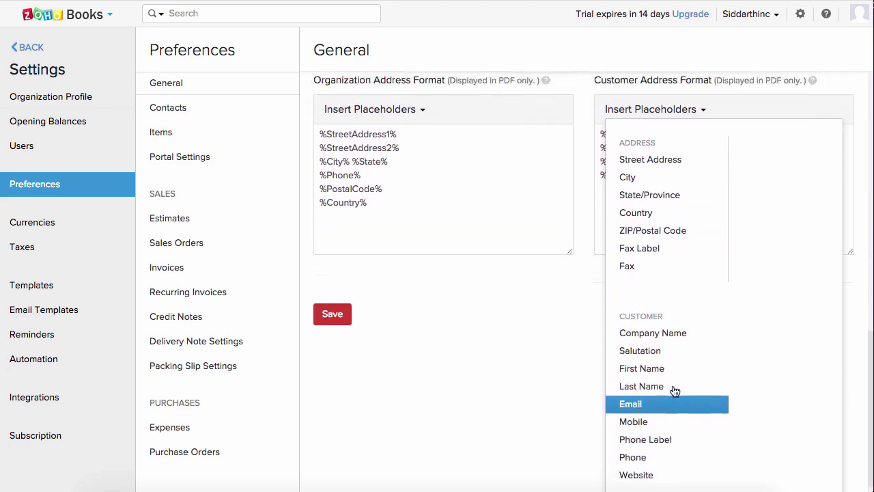
scroll(674, 390, "up", 3)
left_click(585, 326)
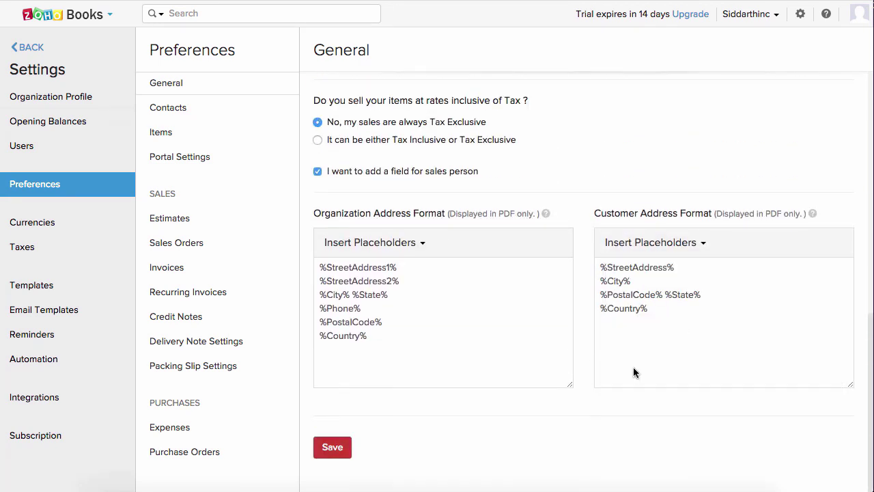
left_click(334, 452)
left_click(175, 110)
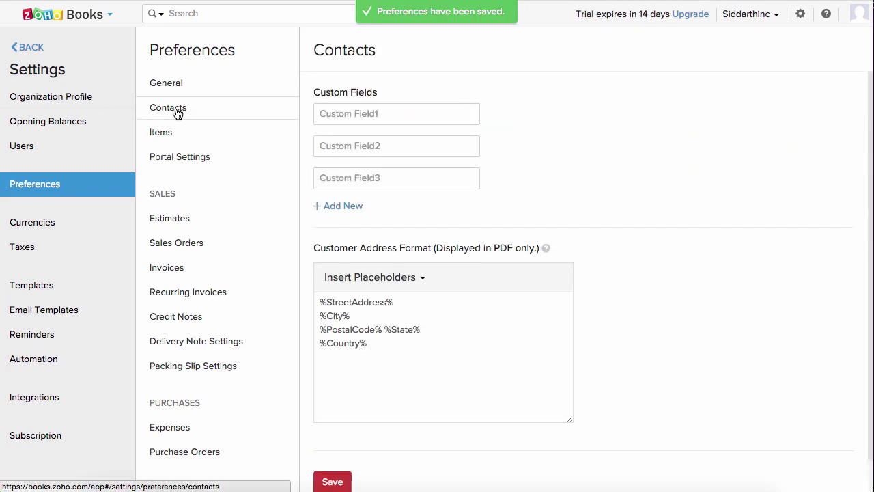
Name the first contact custom field 'Custom Field 1' and save the contact preferences
left_click(359, 113)
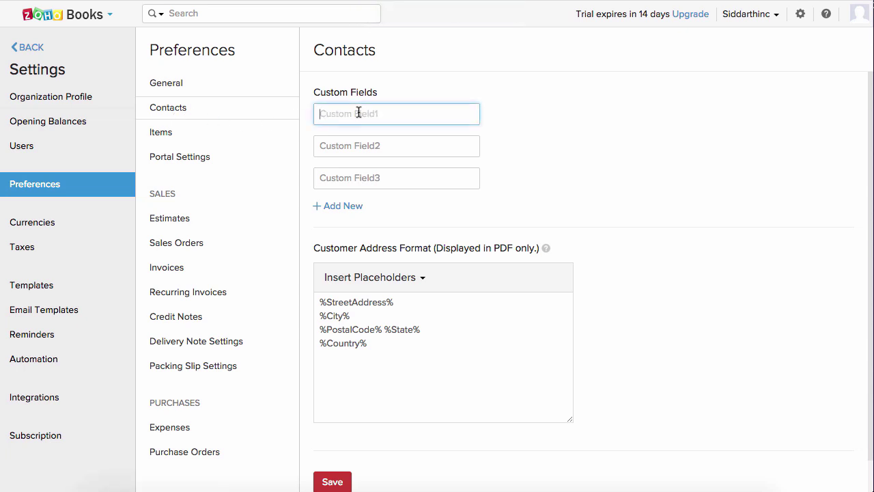
type("Custom Field 1")
left_click(360, 144)
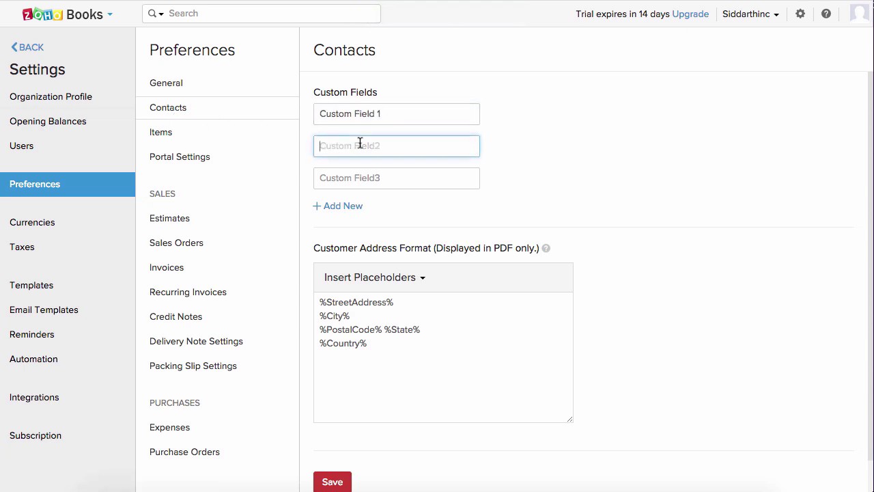
scroll(376, 225, "down", 1)
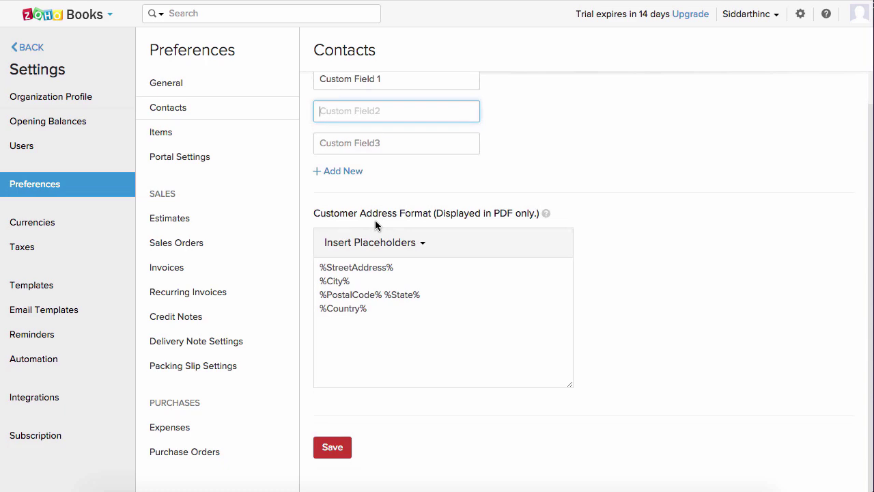
left_click(333, 442)
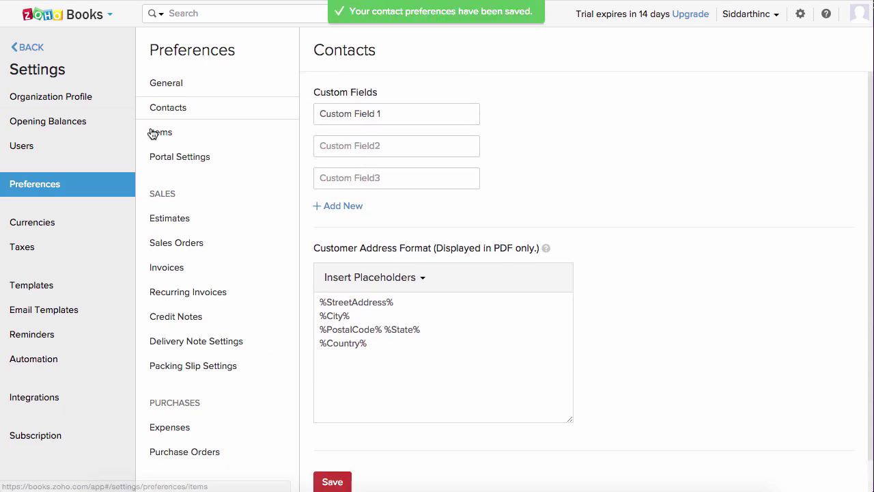
Check that Custom Field 1 appears on a new contact's Custom Fields tab
left_click(25, 49)
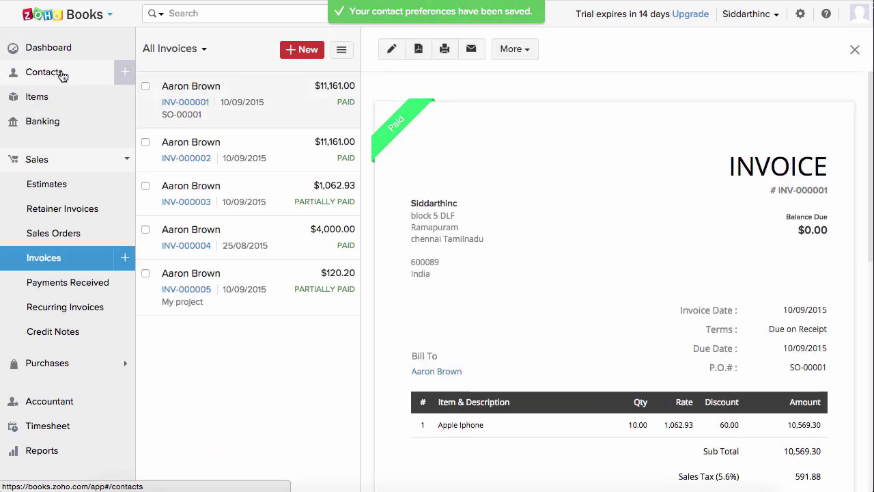
left_click(125, 72)
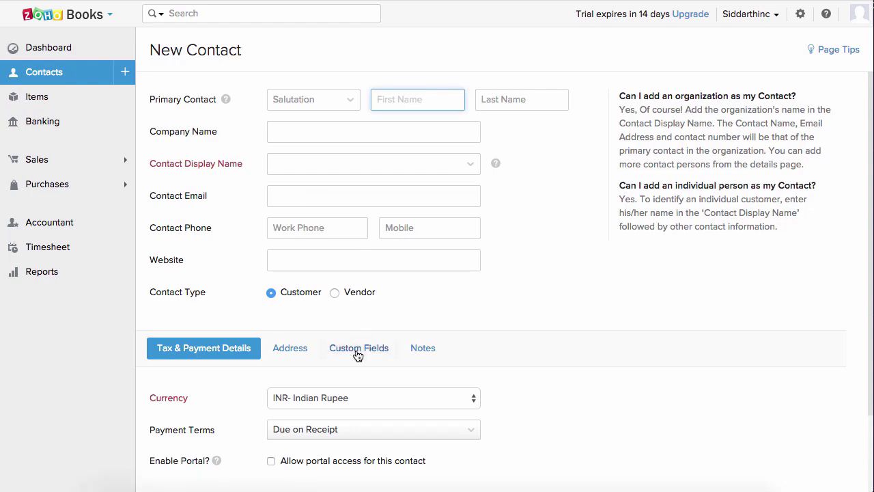
left_click(358, 348)
scroll(444, 321, "down", 2)
left_click(324, 344)
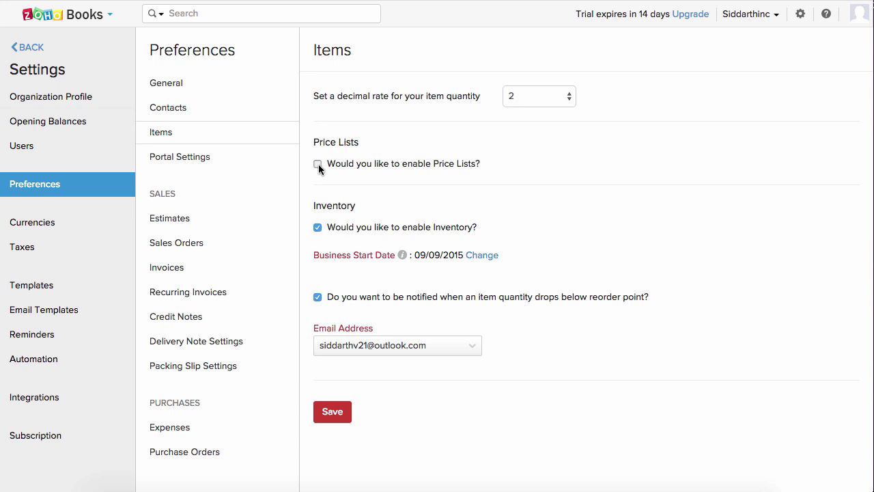
Enable and save price lists in item preferences, then check the empty Price Lists page via New Price List
left_click(318, 164)
left_click(328, 418)
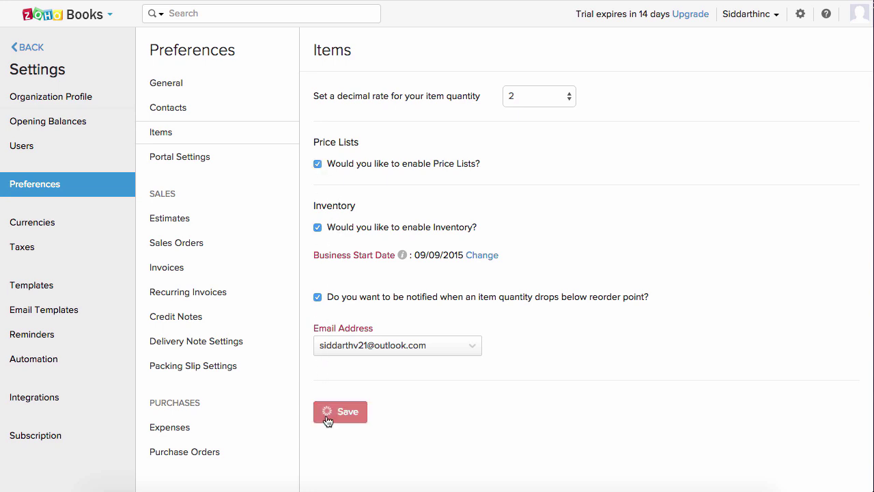
left_click(29, 54)
left_click(44, 97)
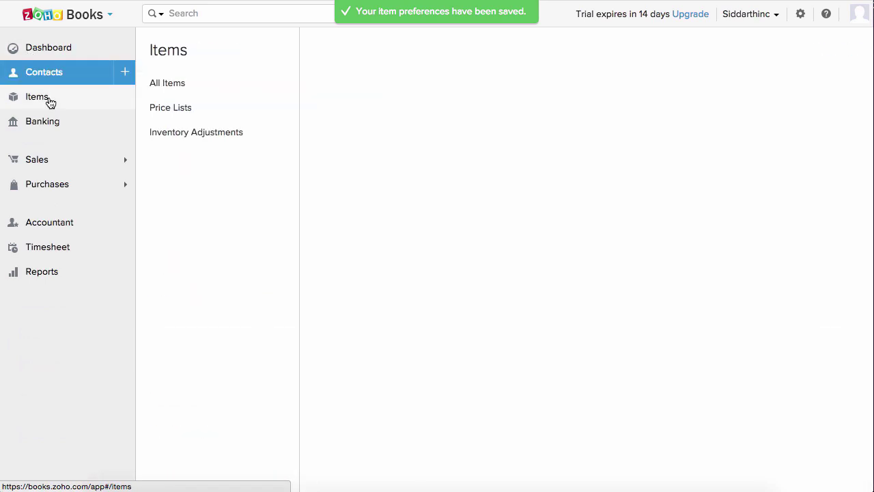
left_click(174, 112)
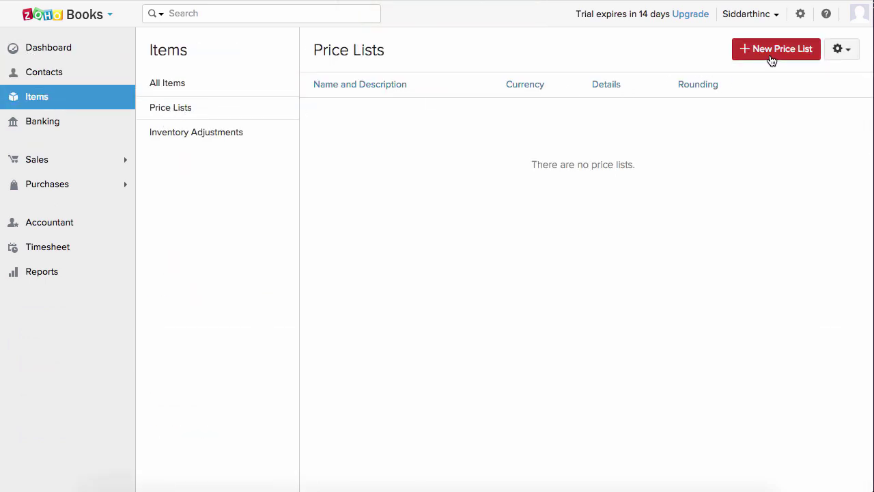
left_click(771, 58)
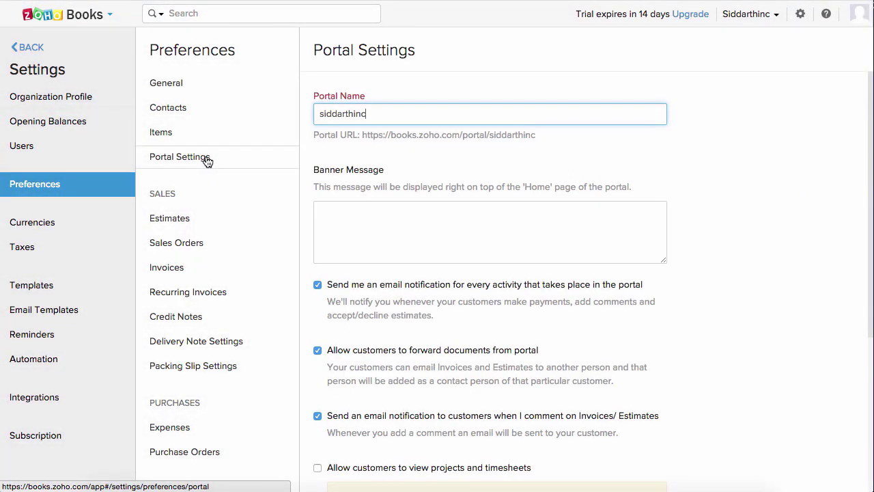
Save the portal settings allowing customers to view projects and timesheets
scroll(486, 306, "down", 3)
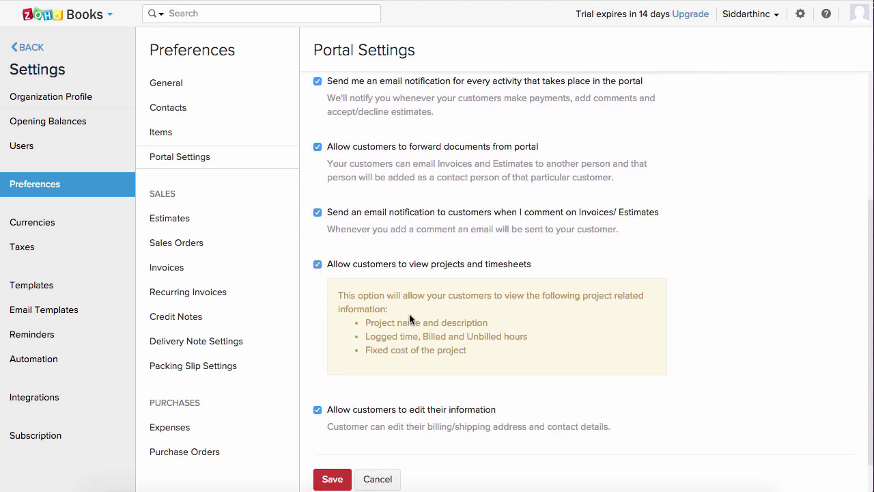
scroll(491, 365, "down", 1)
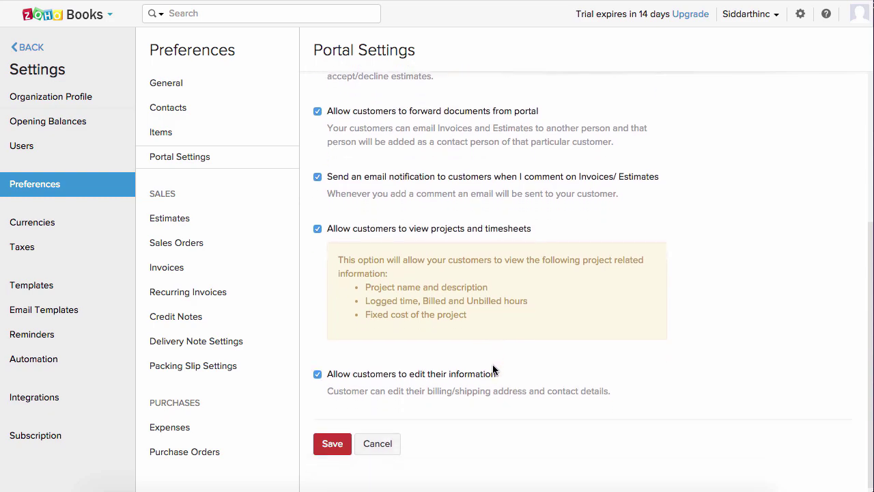
left_click(341, 444)
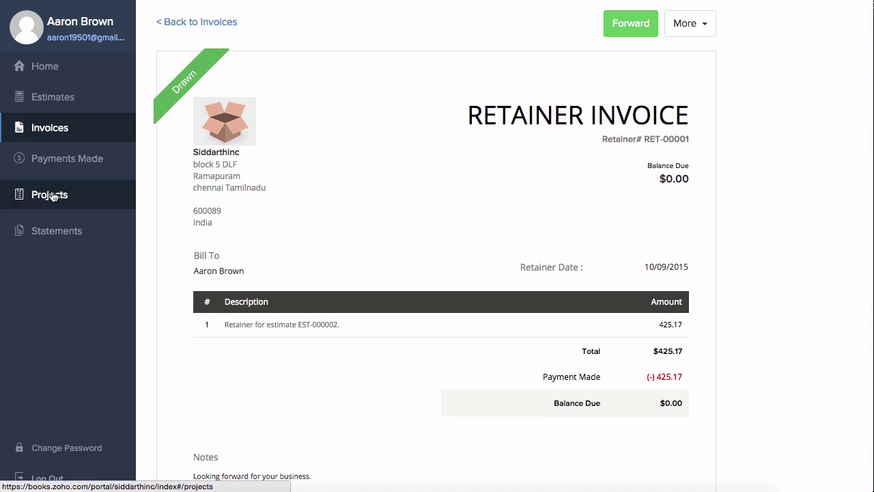
Browse My project's tasks, timesheets and comments in the customer portal
left_click(51, 196)
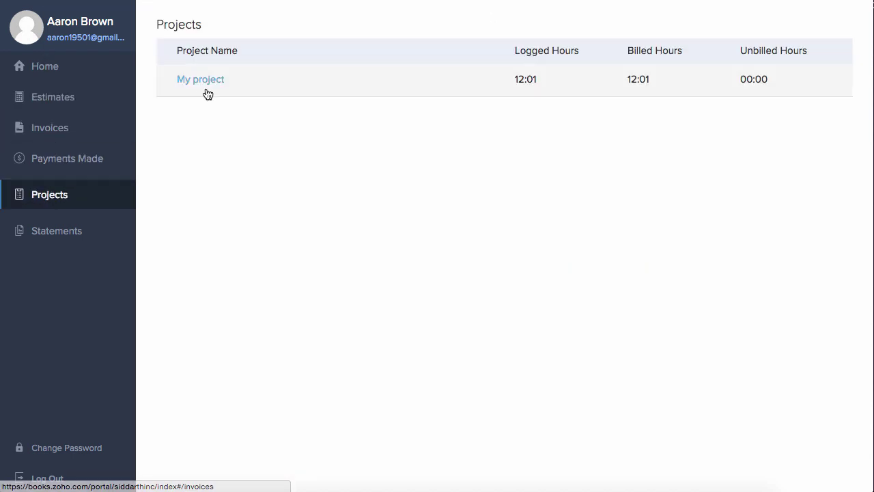
left_click(205, 81)
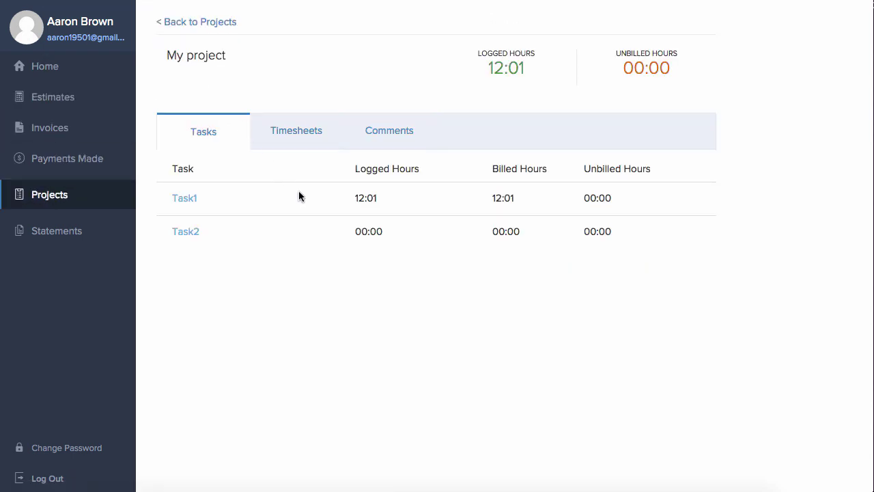
left_click(296, 133)
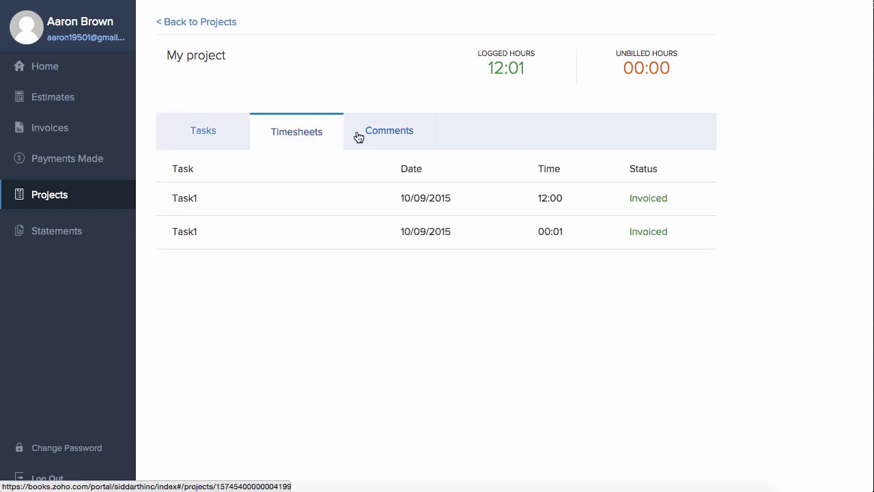
left_click(388, 144)
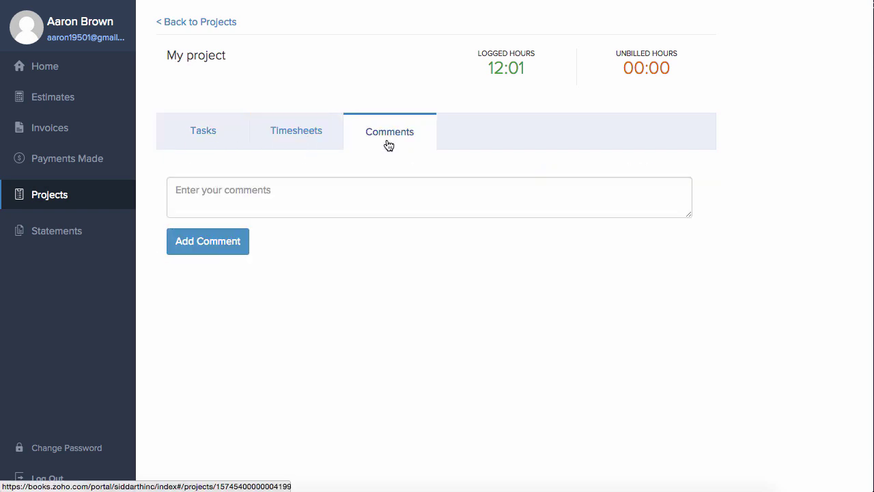
left_click(216, 137)
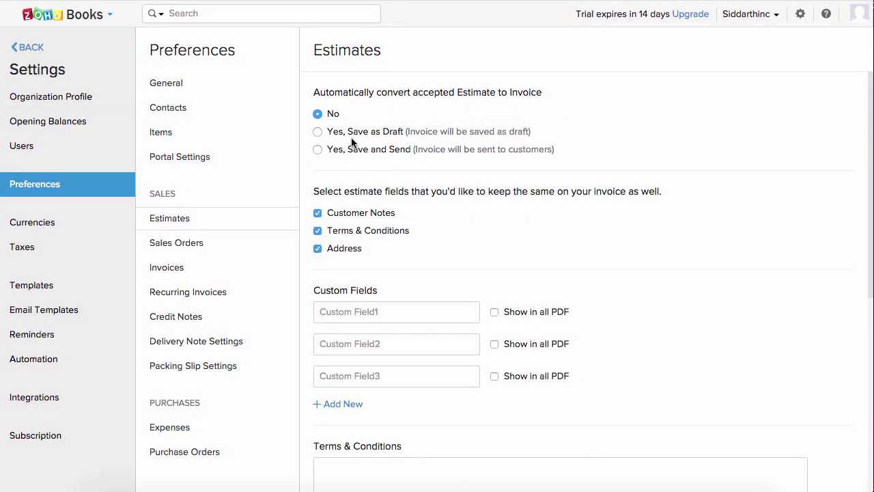
Try the estimate conversion options, leaving automatic estimate-to-invoice conversion turned off
left_click(318, 149)
left_click(353, 139)
left_click(318, 116)
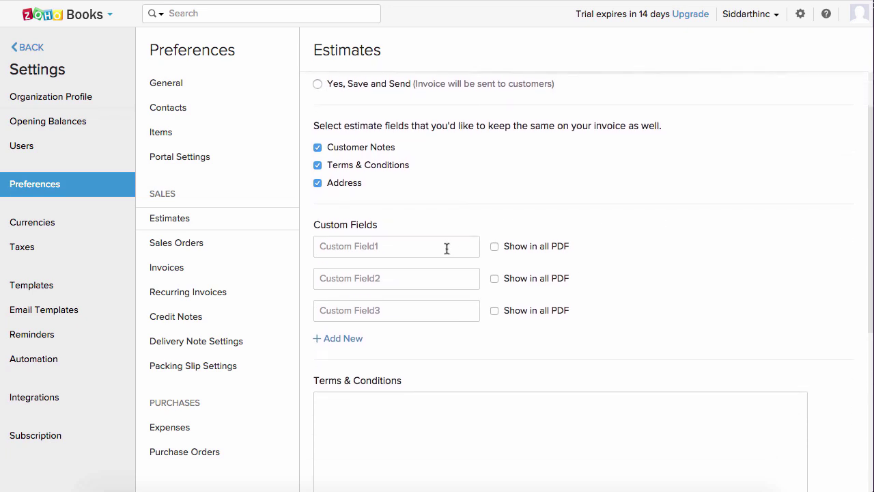
left_click(447, 248)
Review the estimate terms and customer notes, then pass through Sales Orders to the Invoices preferences
scroll(512, 349, "down", 3)
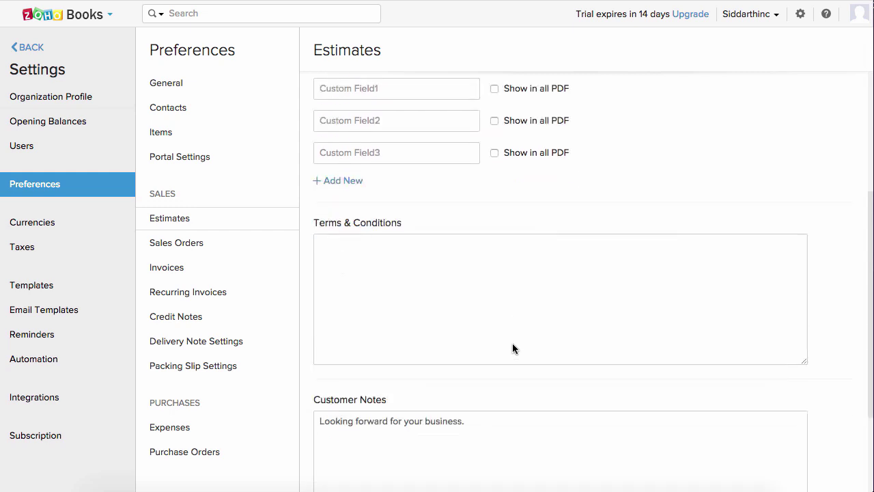
left_click(492, 295)
left_click(498, 443)
scroll(498, 443, "down", 2)
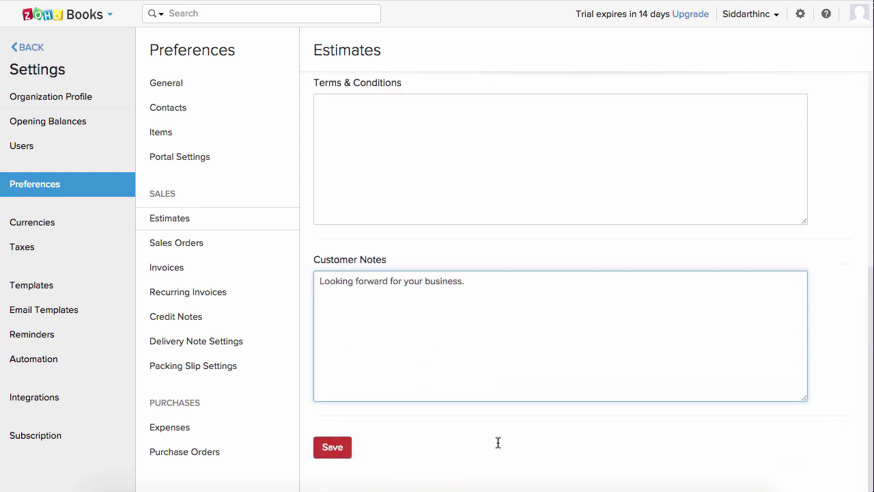
left_click(206, 249)
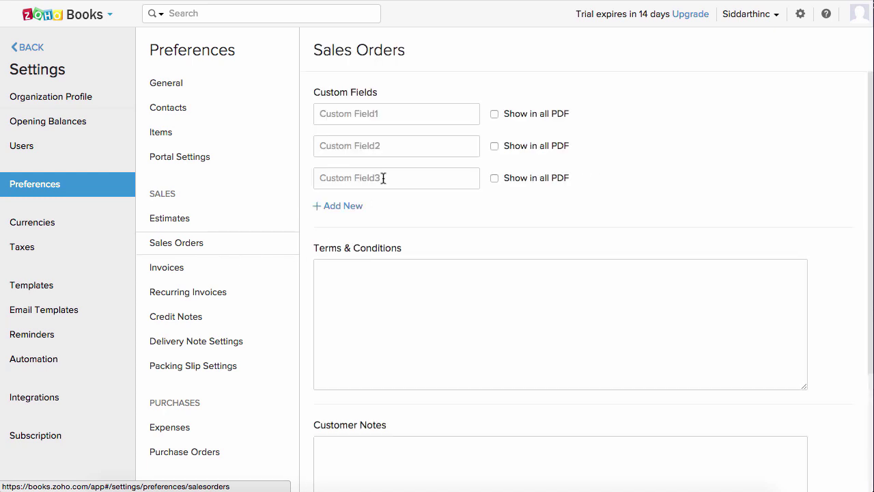
scroll(412, 233, "down", 1)
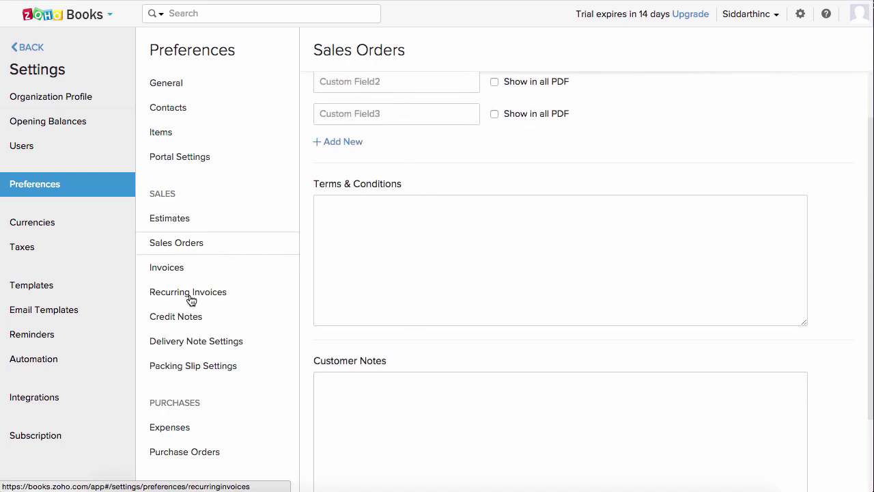
left_click(171, 278)
Browse the credit note and purchase order preferences before settling on Expenses
left_click(192, 318)
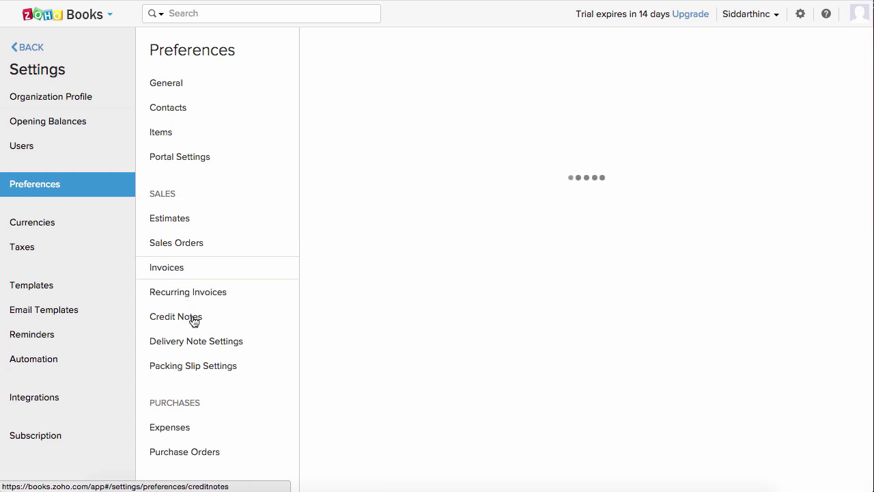
left_click(208, 429)
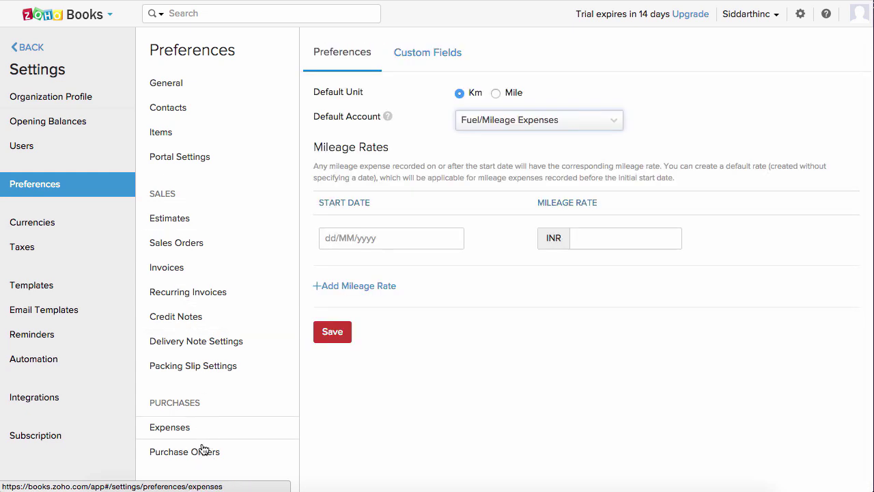
left_click(203, 454)
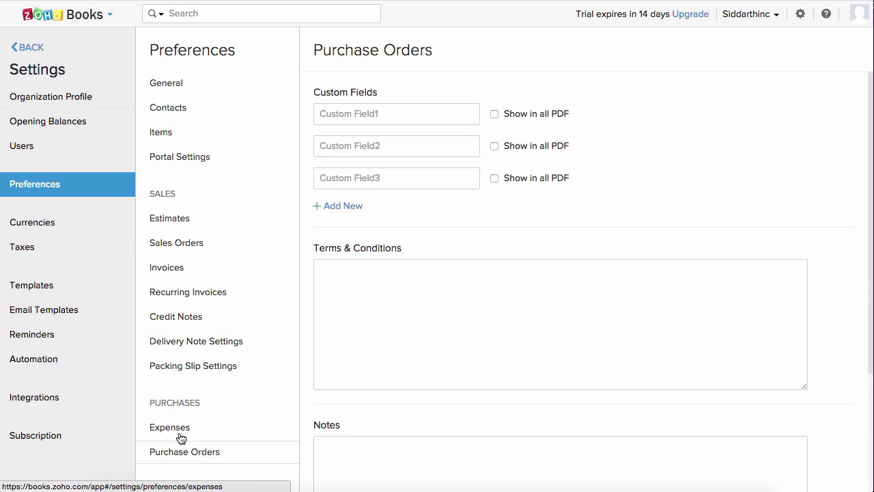
left_click(181, 438)
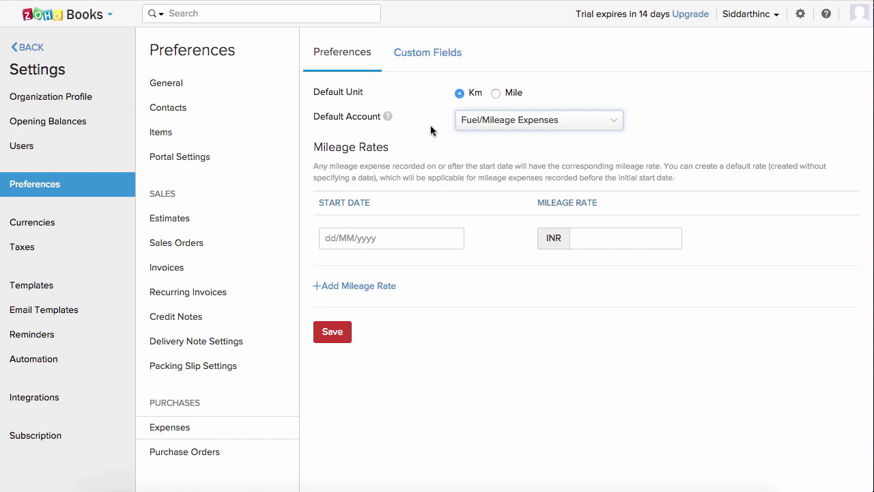
Save a Rs.40 mileage rate starting 10/09/2015, keeping kilometres as the default unit
left_click(422, 239)
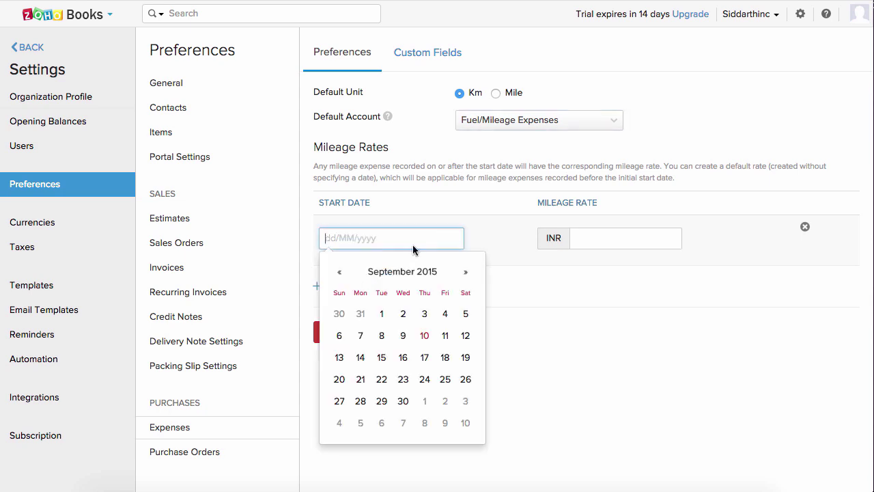
left_click(416, 332)
left_click(604, 235)
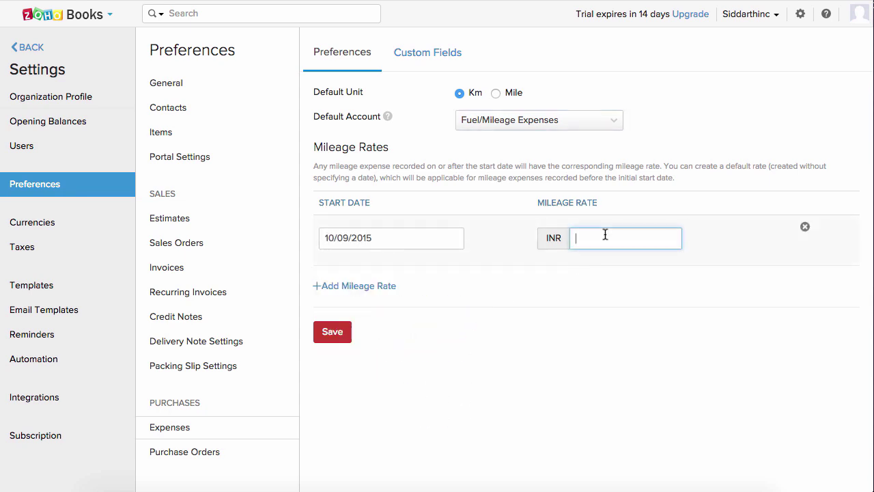
type("40")
left_click(562, 317)
left_click(388, 287)
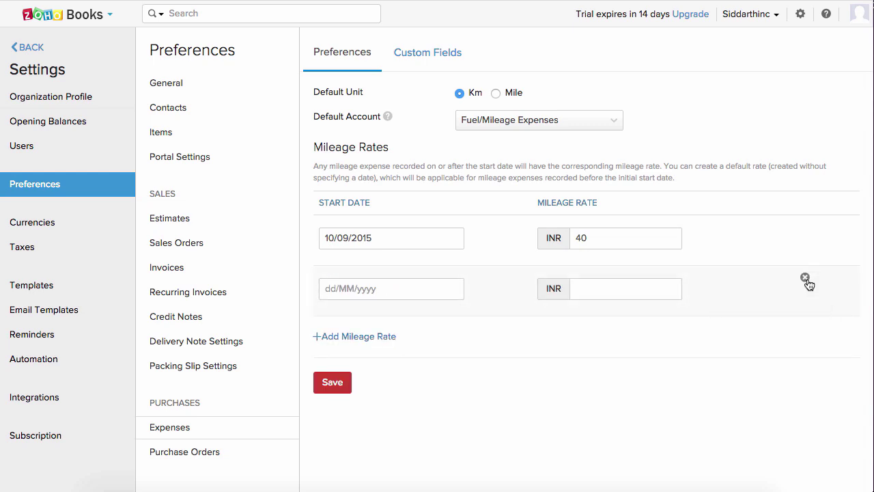
left_click(806, 278)
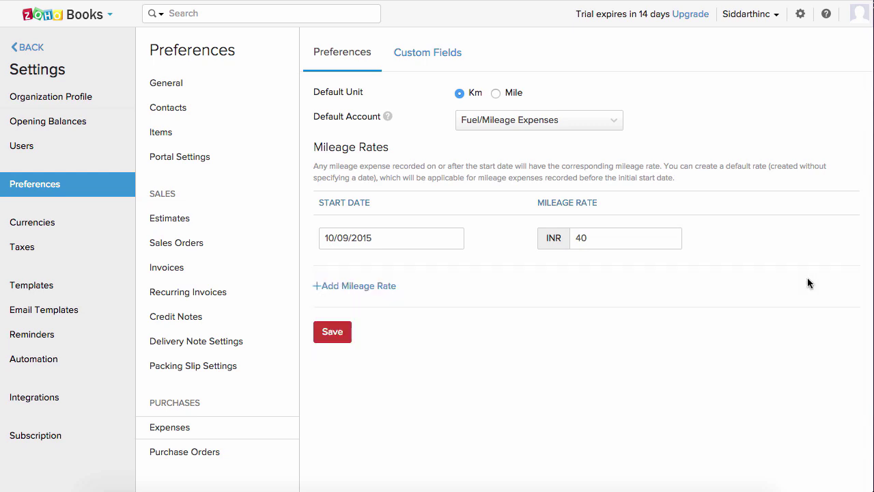
left_click(497, 94)
left_click(459, 93)
left_click(338, 334)
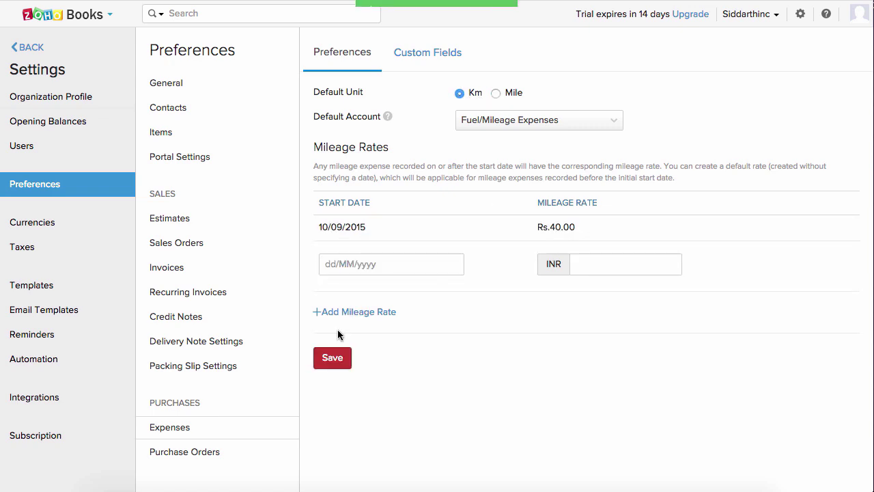
Look at the expense custom field data types, discard the new field, and leave settings
left_click(427, 54)
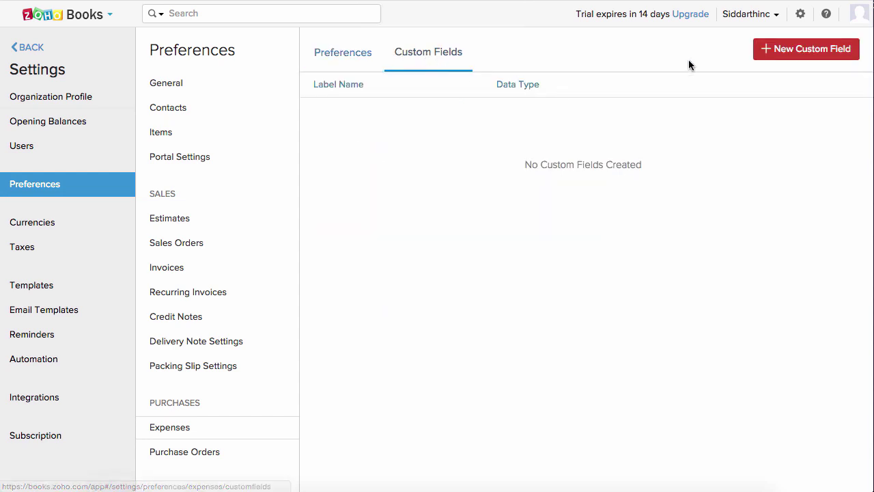
left_click(778, 48)
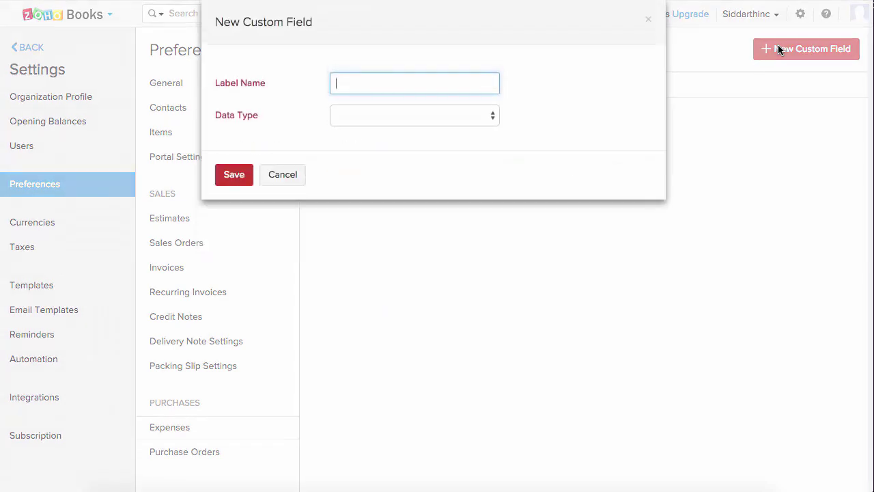
left_click(488, 113)
left_click(295, 174)
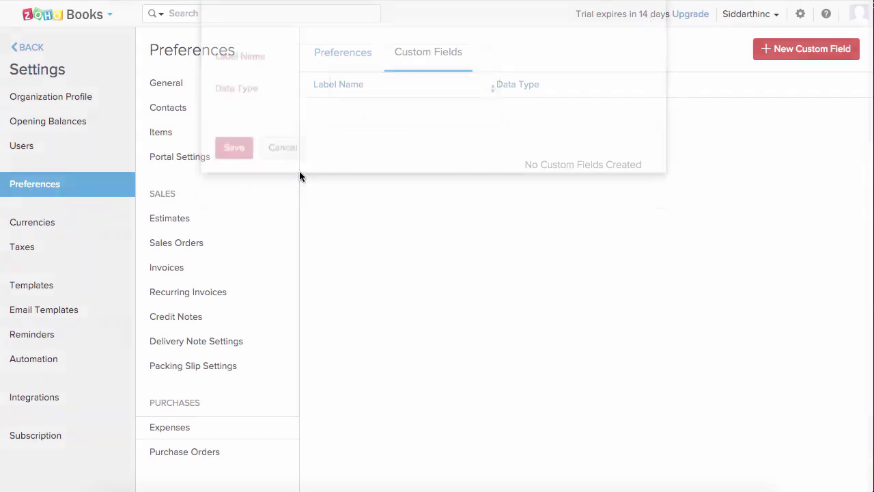
left_click(31, 47)
Start recording a new mileage expense from Purchases > Expenses
left_click(47, 184)
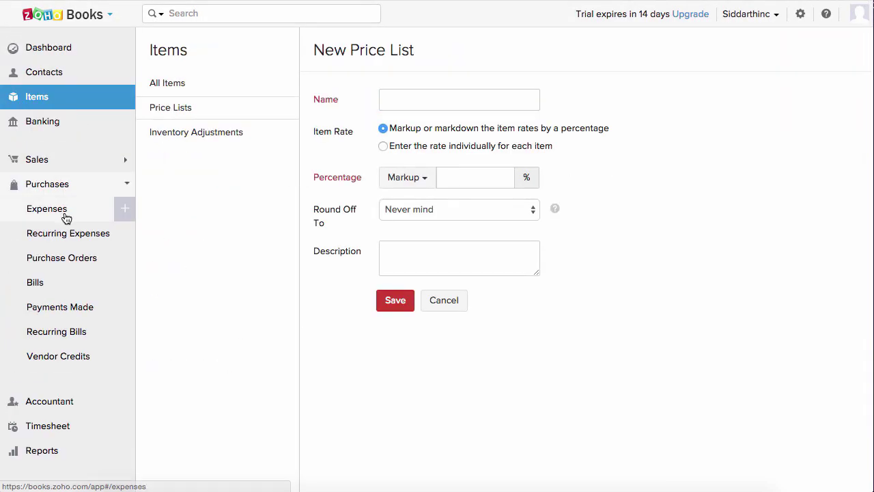
left_click(64, 213)
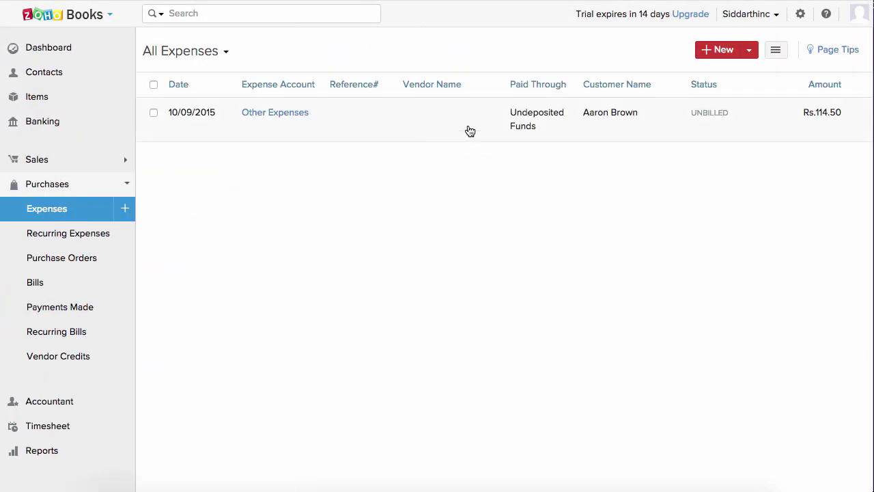
left_click(750, 50)
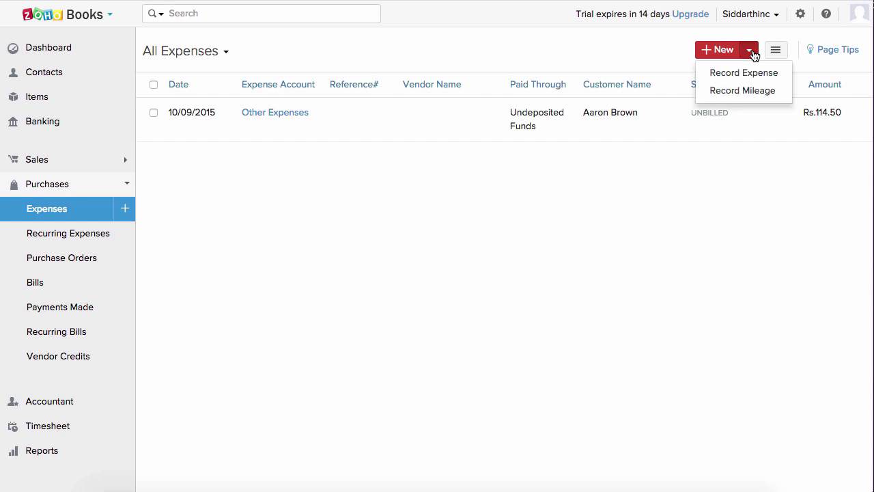
left_click(756, 94)
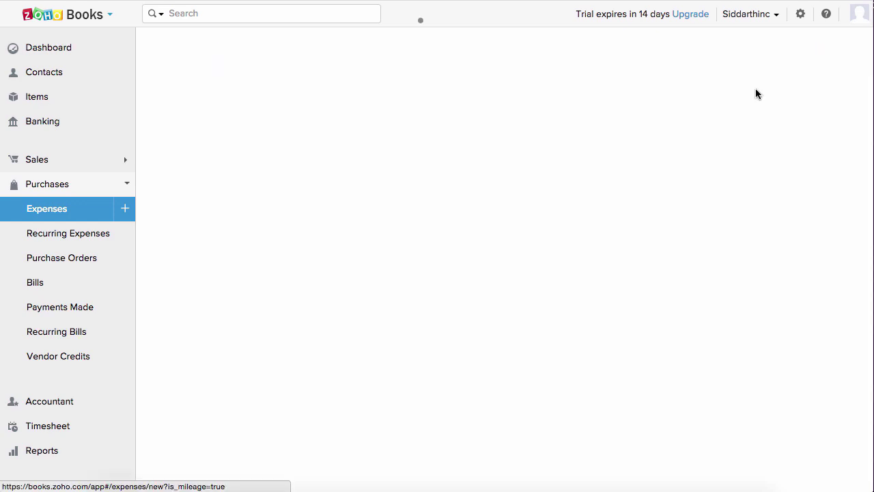
Record 10 km for the customer, saving a Rs.400.00 mileage expense, then open Preferences
left_click(384, 175)
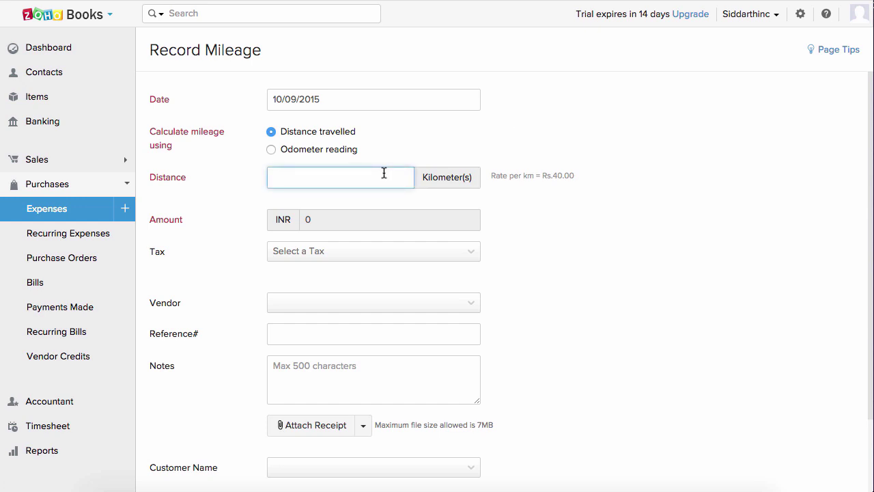
type("10")
left_click(529, 198)
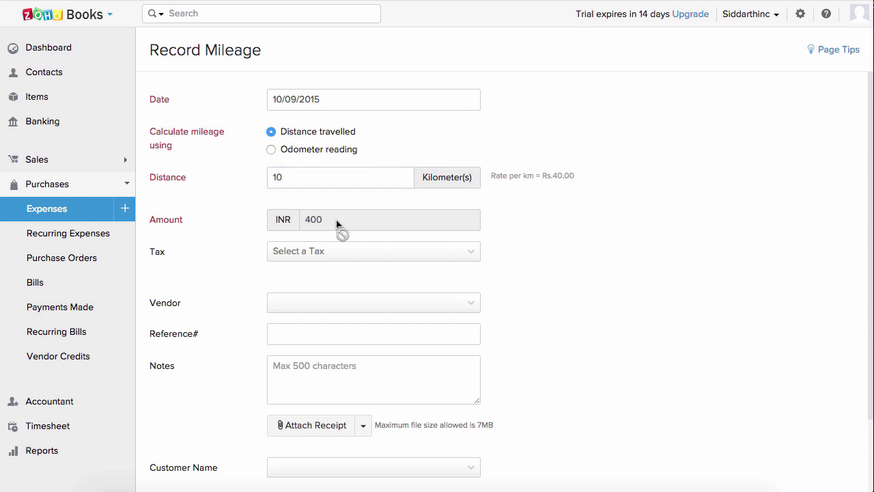
scroll(623, 113, "down", 1)
scroll(597, 347, "down", 3)
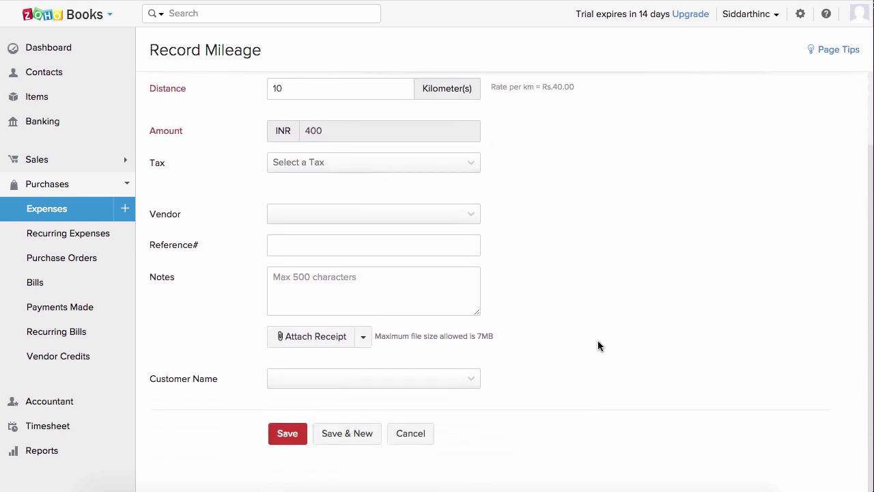
left_click(456, 381)
left_click(443, 429)
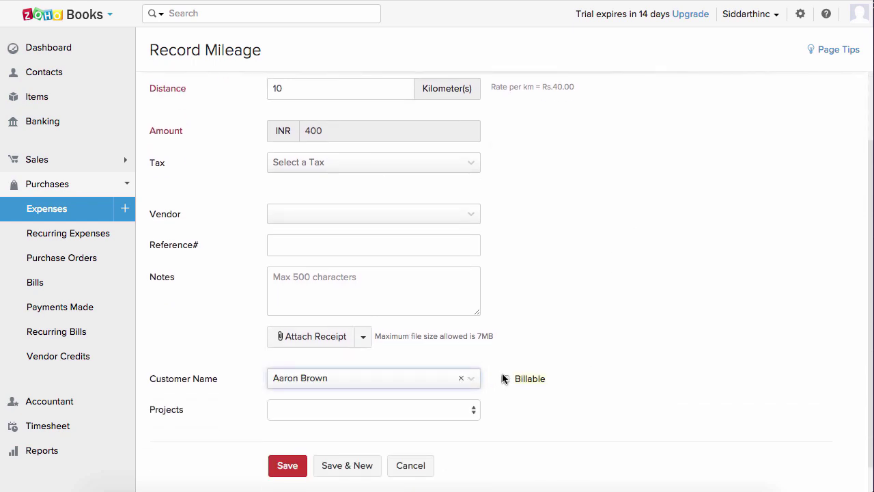
left_click(288, 466)
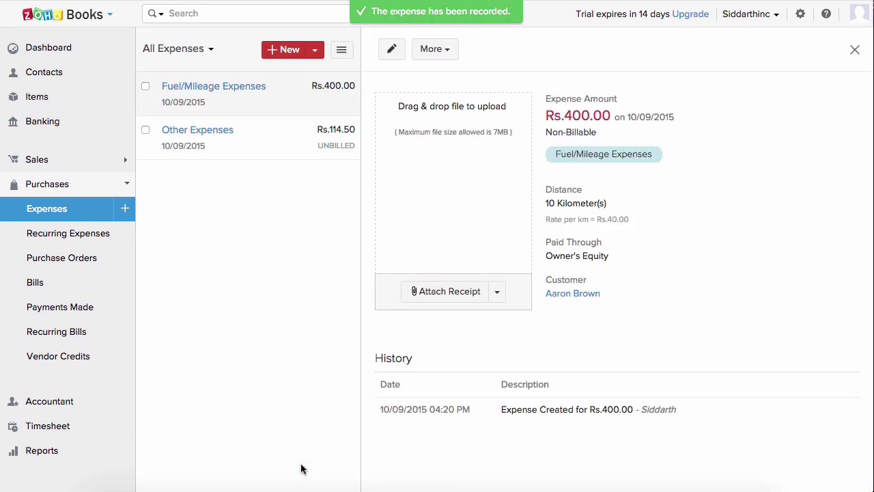
left_click(801, 13)
left_click(745, 141)
Pass through Delivery Note and Packing Slip settings to reach the Currencies settings
left_click(235, 343)
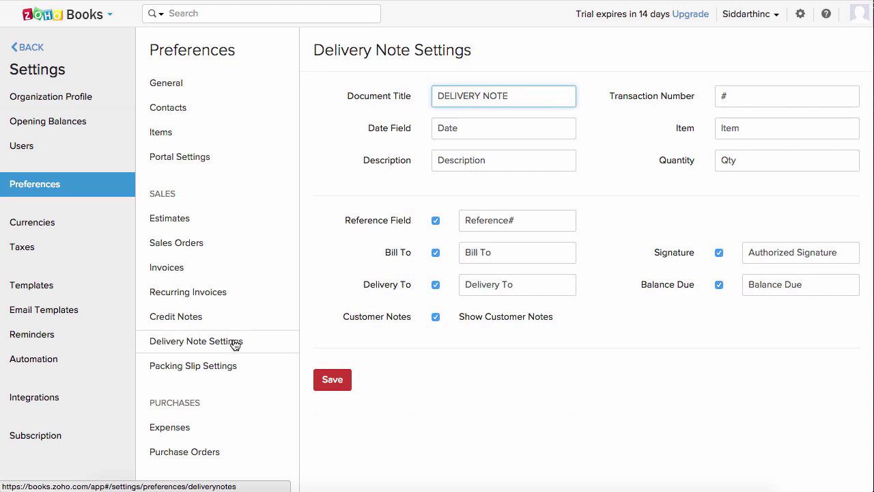
left_click(233, 366)
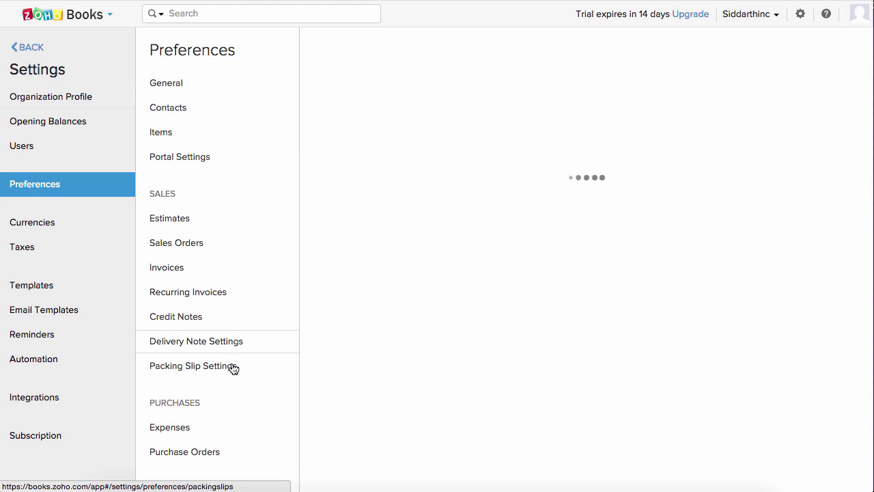
left_click(32, 223)
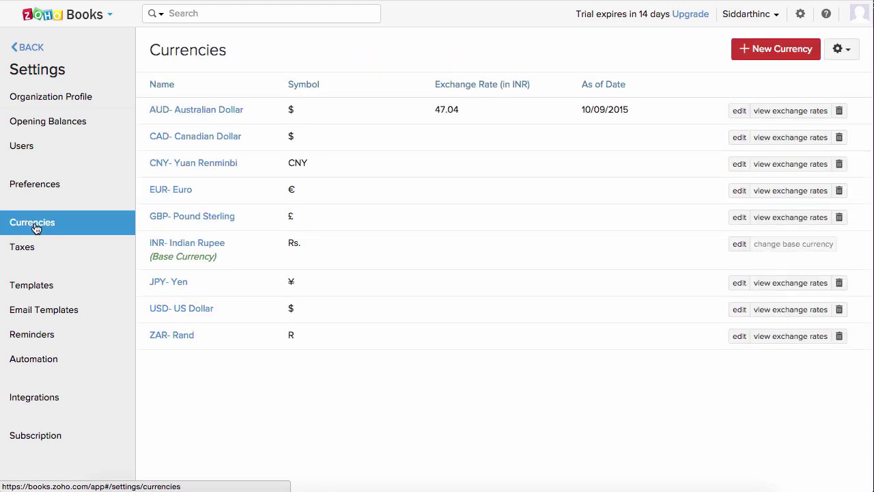
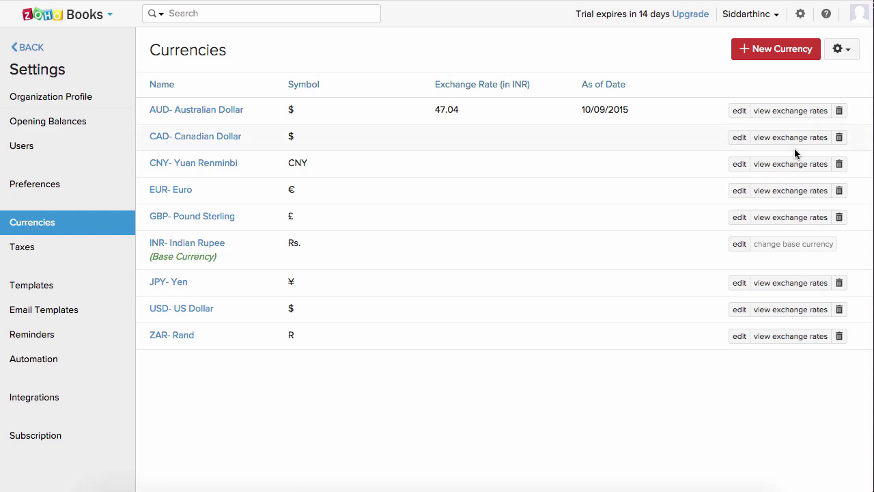
Add an AUD exchange rate of 47.04 dated 10/09/2015
left_click(777, 111)
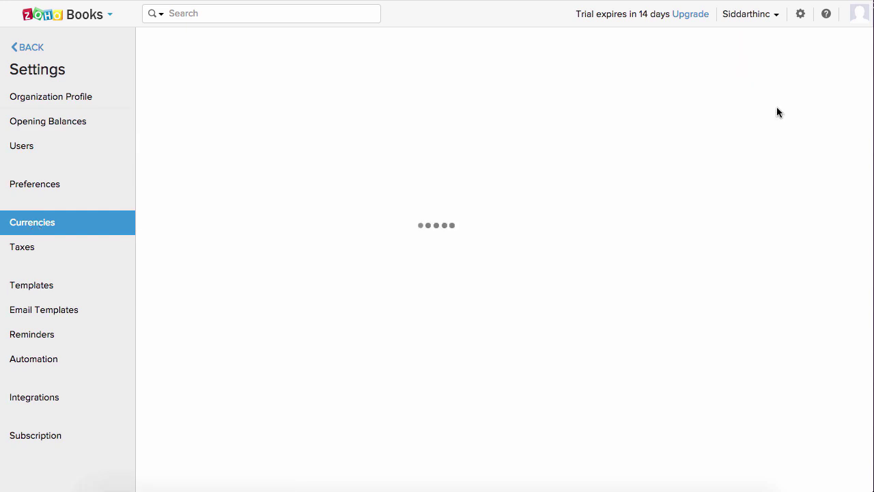
left_click(797, 52)
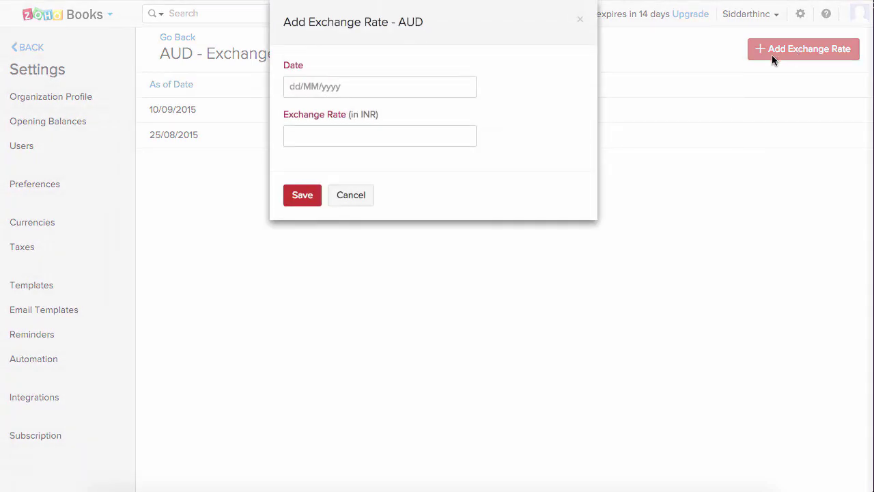
left_click(363, 94)
left_click(390, 181)
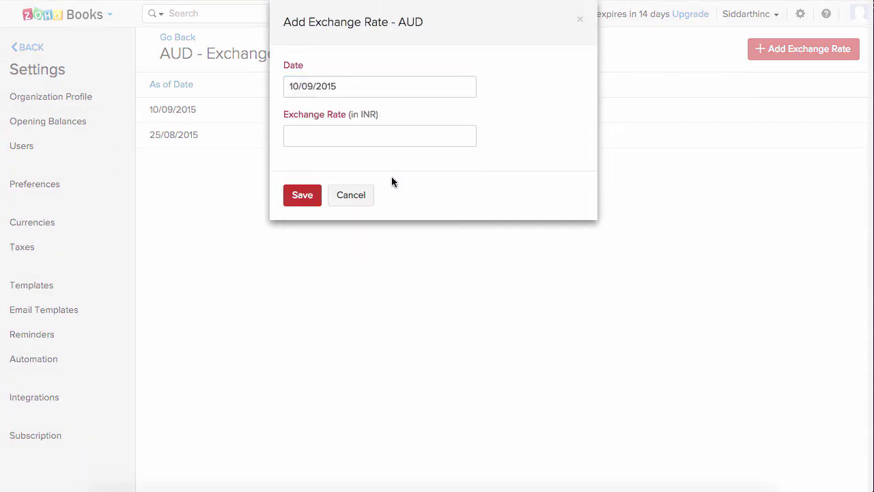
left_click(347, 138)
type("47.04")
left_click(347, 139)
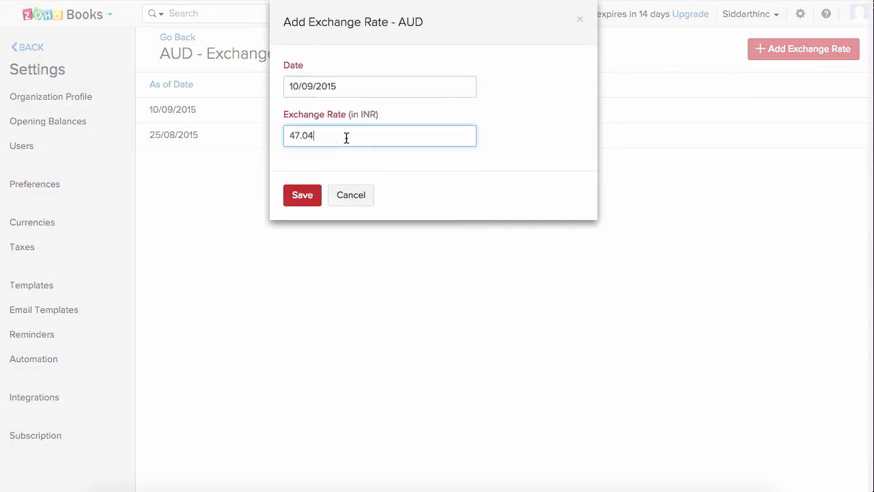
left_click(312, 194)
Return to the currencies list, glance at the import/export options, then open the Taxes settings
left_click(180, 39)
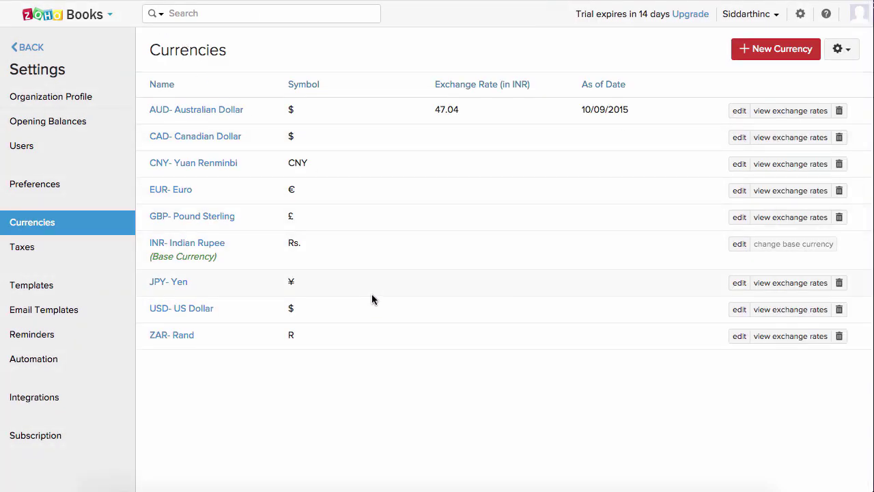
left_click(851, 62)
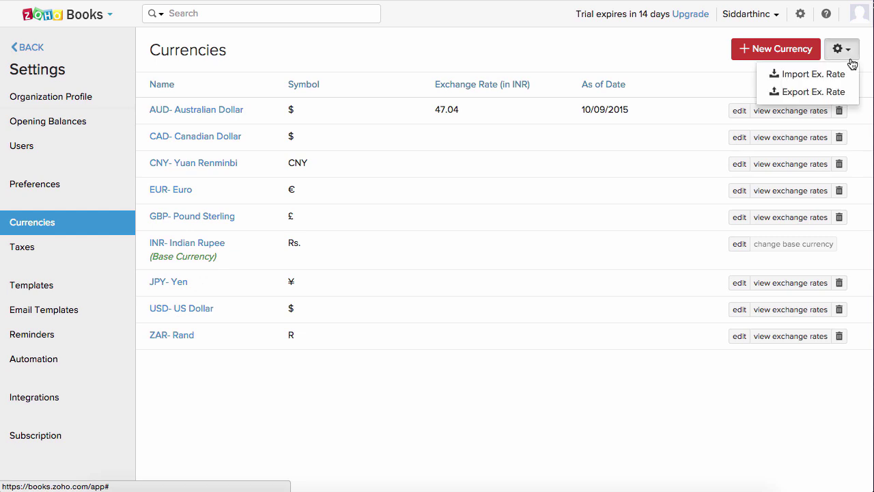
left_click(609, 66)
left_click(95, 246)
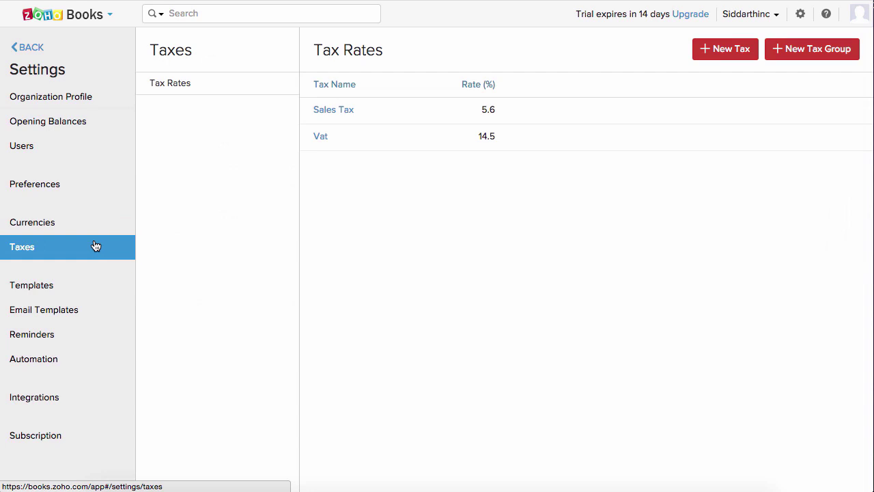
Start a tax group with Sales Tax and Vat, cancel it, and go to the invoice Templates settings
left_click(807, 48)
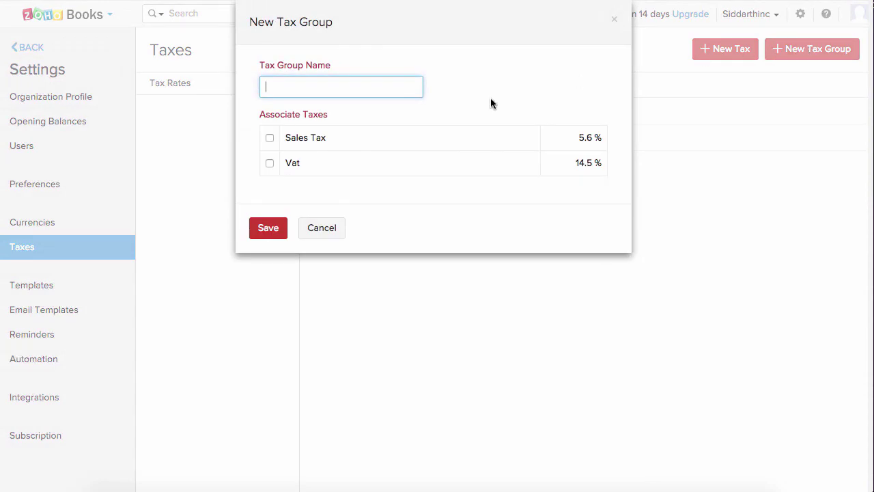
left_click(270, 137)
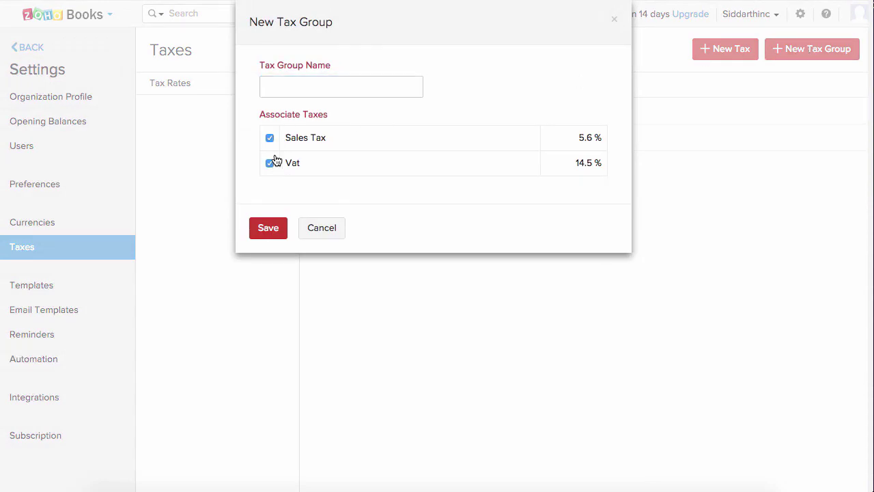
left_click(303, 86)
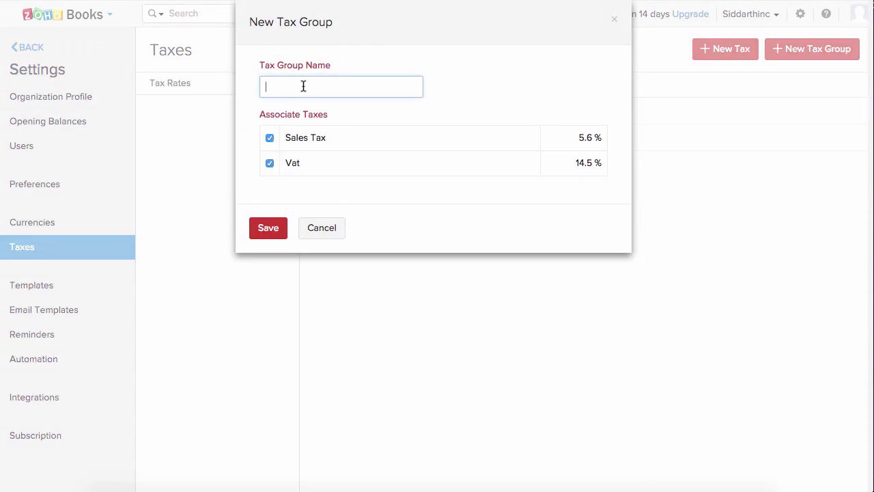
left_click(324, 230)
left_click(74, 286)
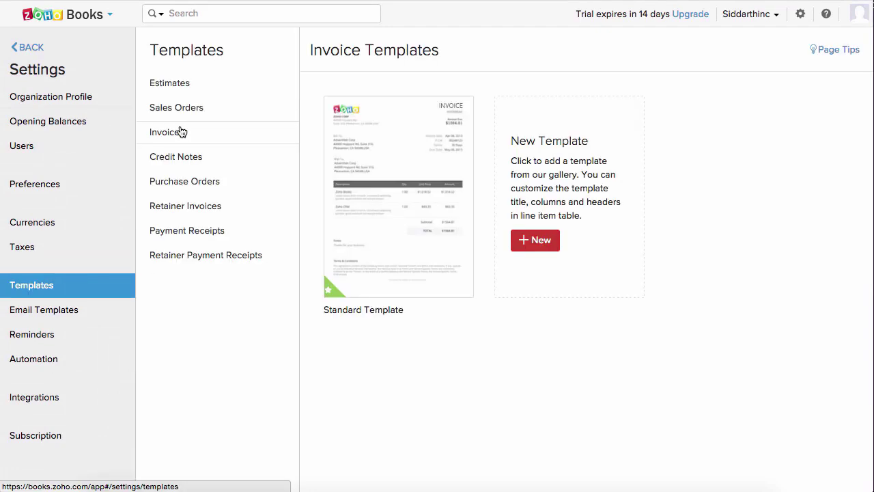
left_click(538, 241)
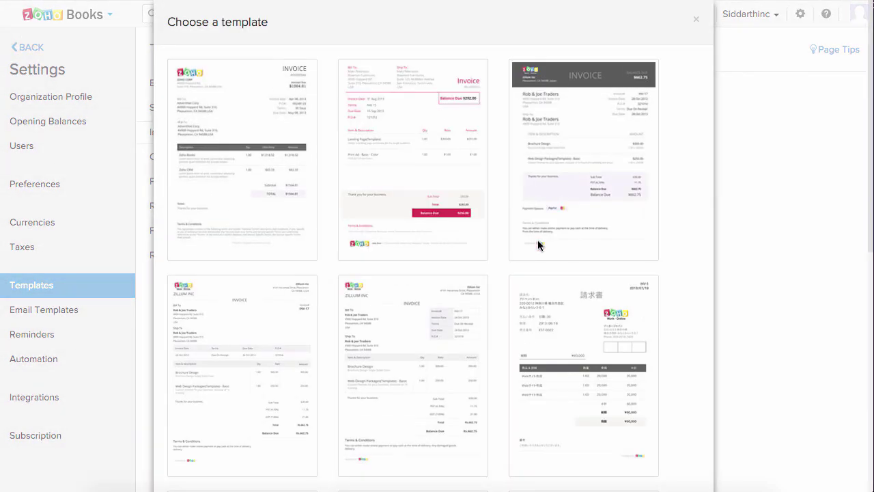
scroll(530, 273, "down", 3)
mouse_move(431, 295)
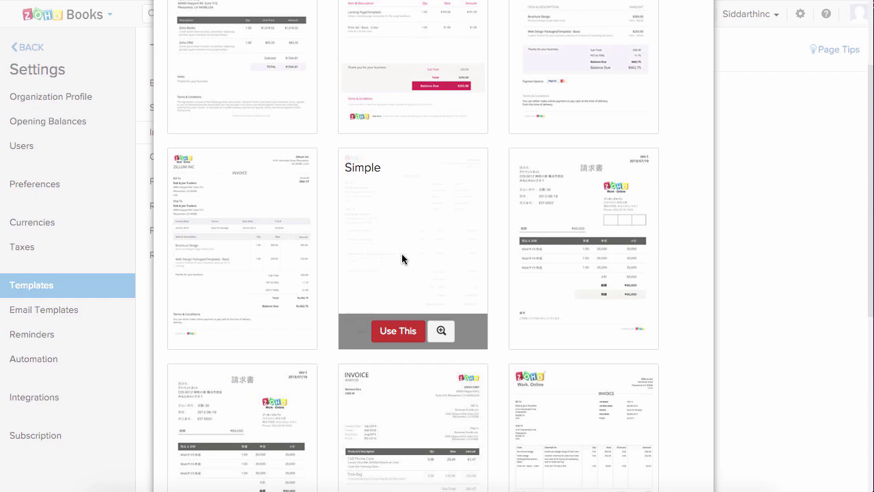
left_click(395, 333)
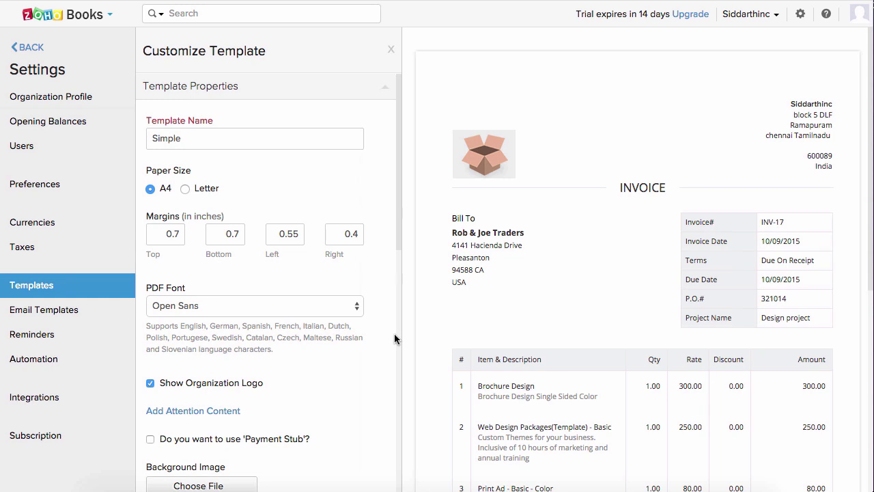
left_click(212, 138)
type("new")
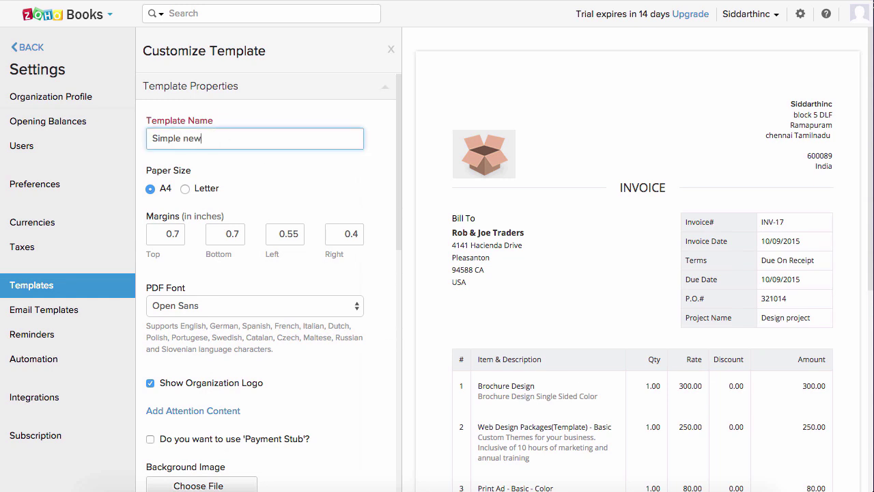
scroll(263, 196, "down", 4)
left_click(264, 172)
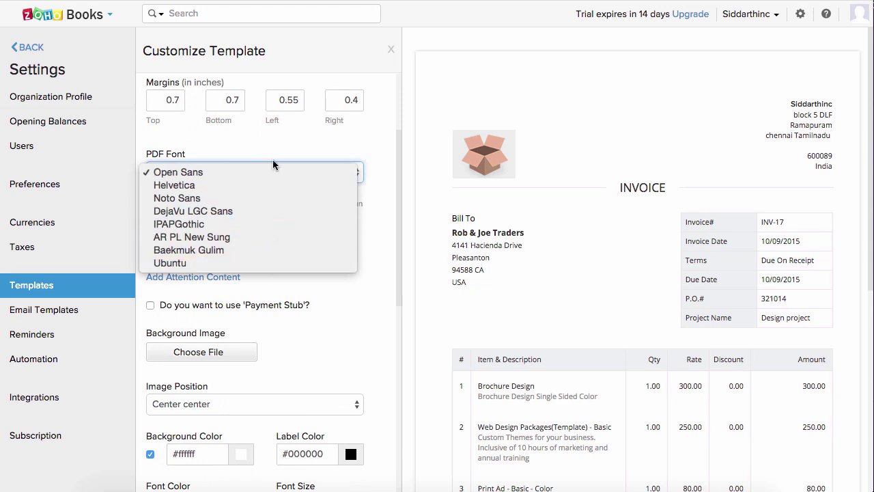
left_click(277, 149)
scroll(299, 185, "down", 2)
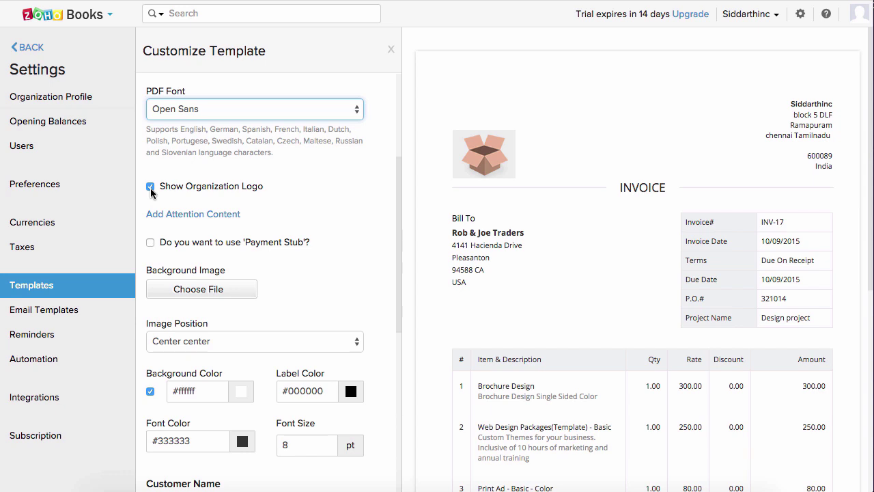
left_click(199, 220)
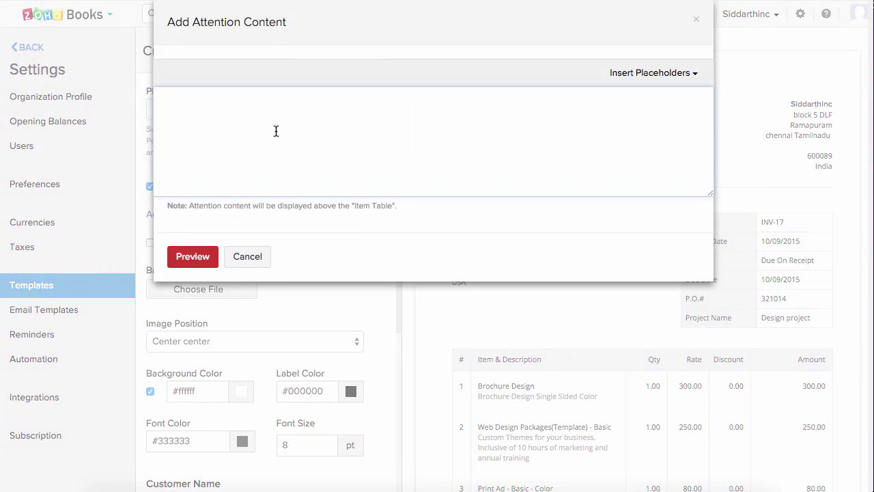
type("This is my attention content")
left_click(197, 261)
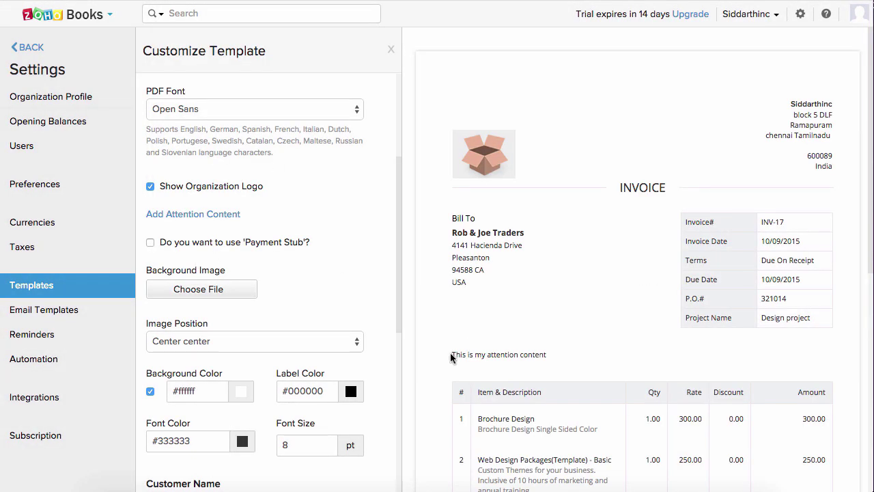
left_click_drag(451, 355, 554, 356)
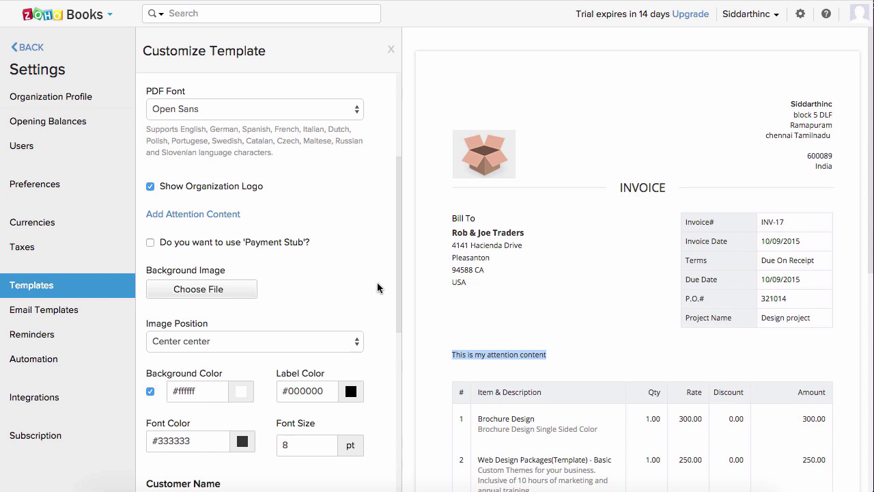
left_click(151, 244)
scroll(155, 270, "up", 1)
left_click(151, 277)
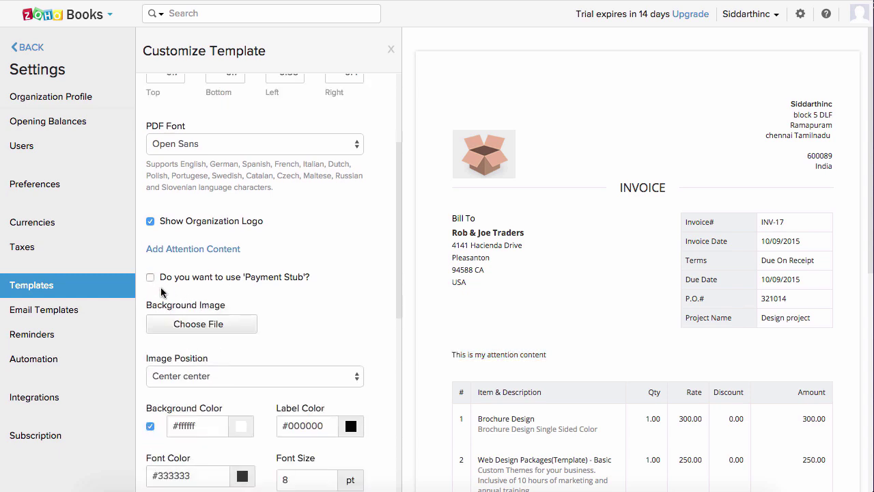
left_click(150, 277)
left_click(243, 323)
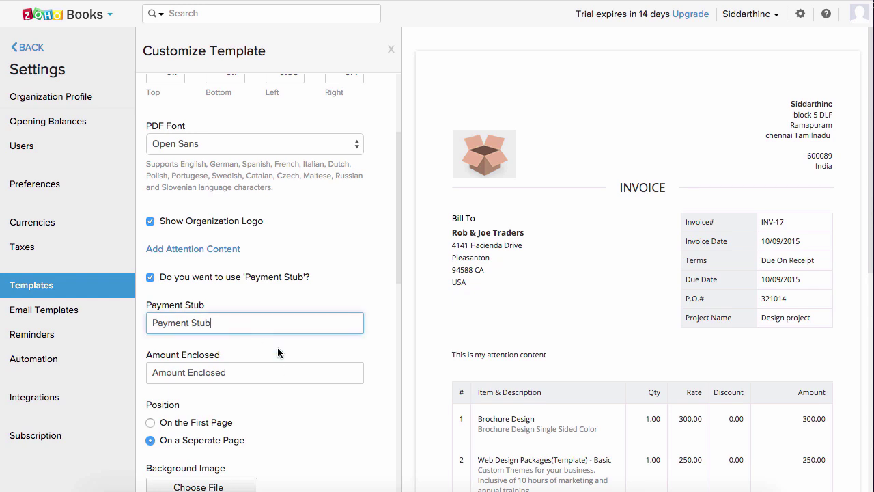
left_click(277, 372)
scroll(348, 354, "down", 3)
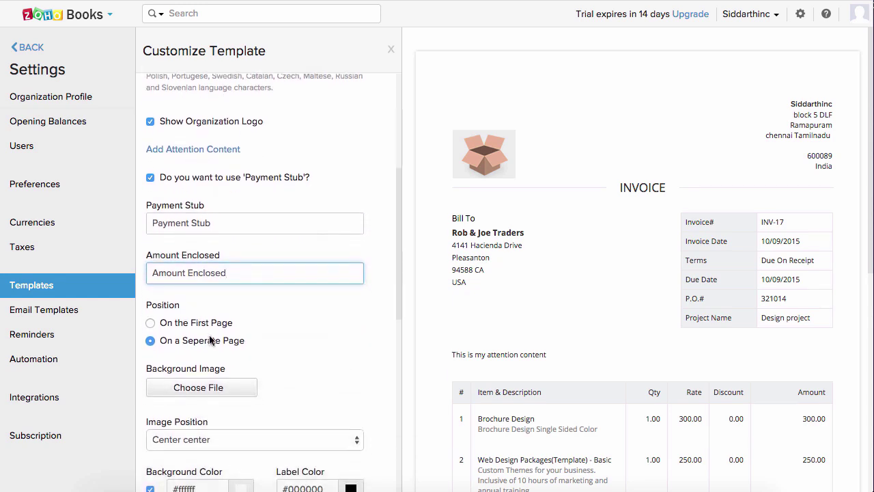
left_click(151, 177)
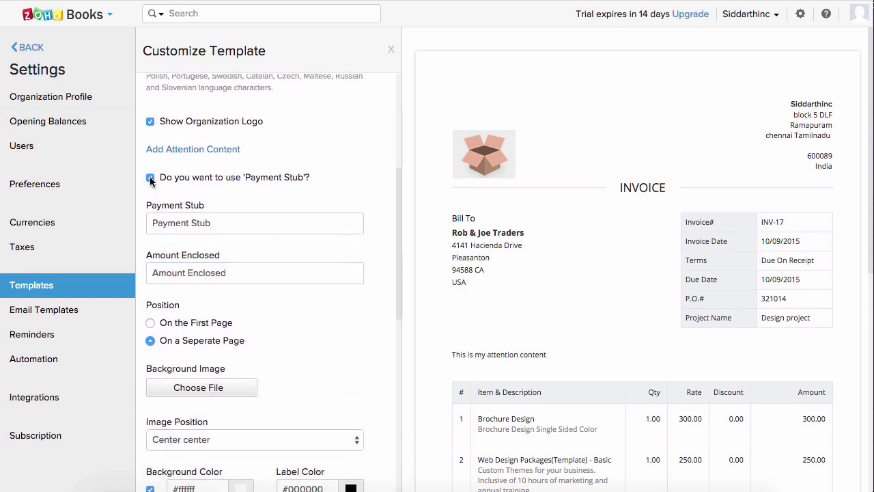
left_click(150, 177)
scroll(226, 308, "down", 3)
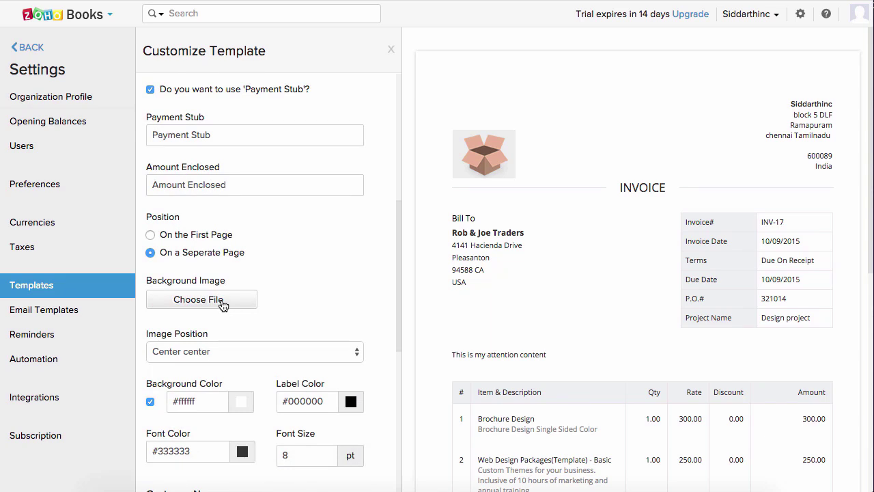
scroll(243, 278, "down", 3)
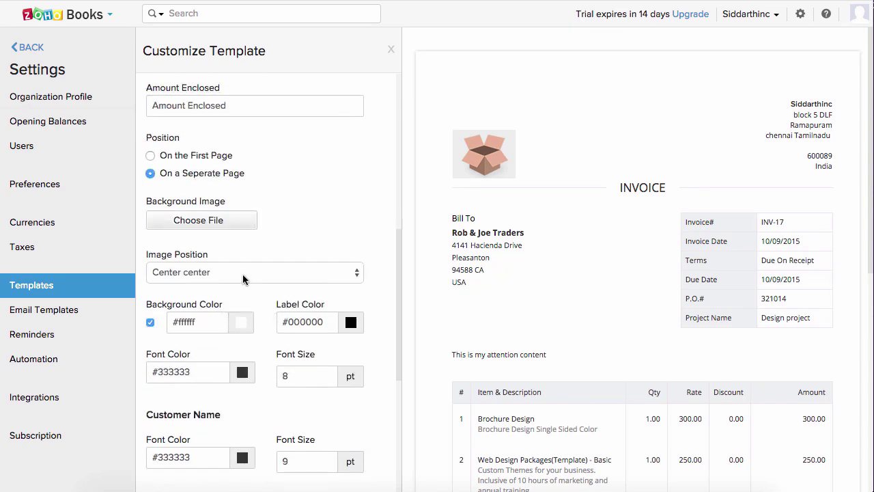
left_click(244, 328)
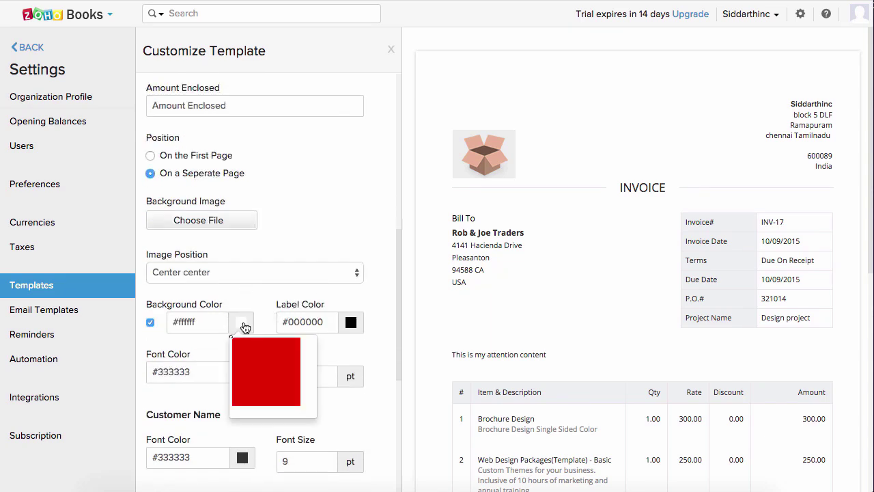
left_click(239, 347)
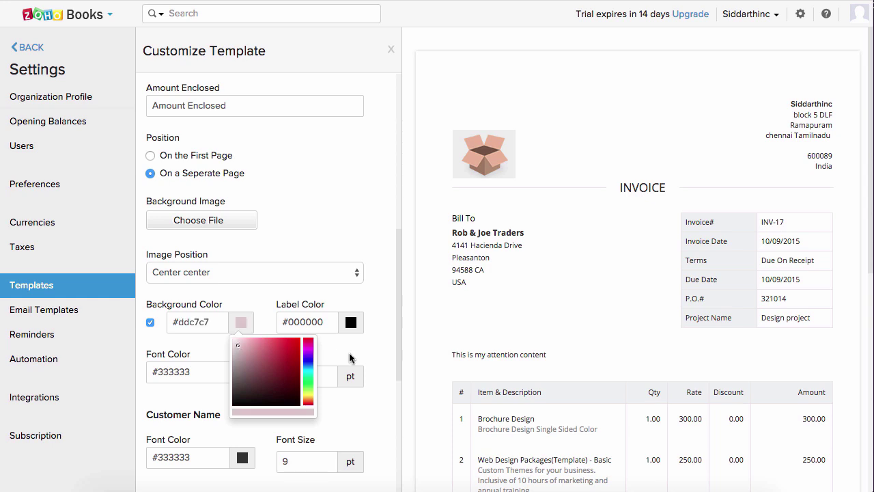
scroll(351, 362, "down", 10)
left_click(287, 480)
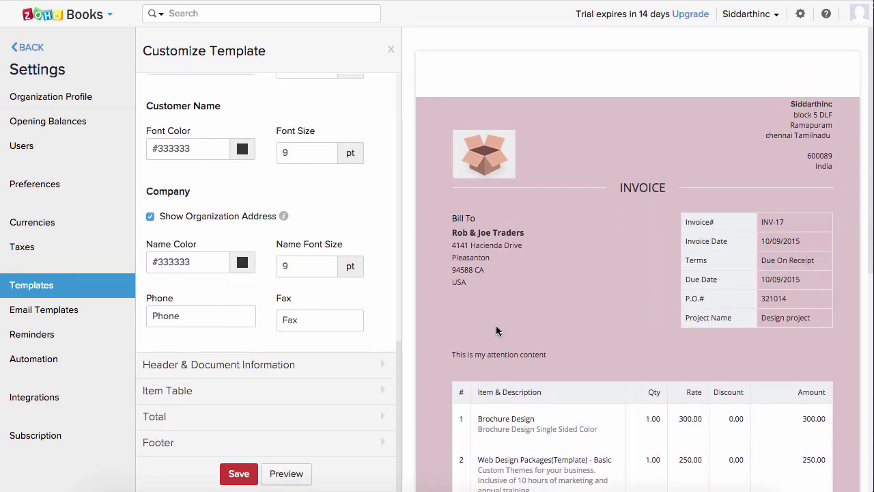
scroll(339, 284, "up", 5)
left_click(241, 215)
left_click(234, 236)
left_click(369, 222)
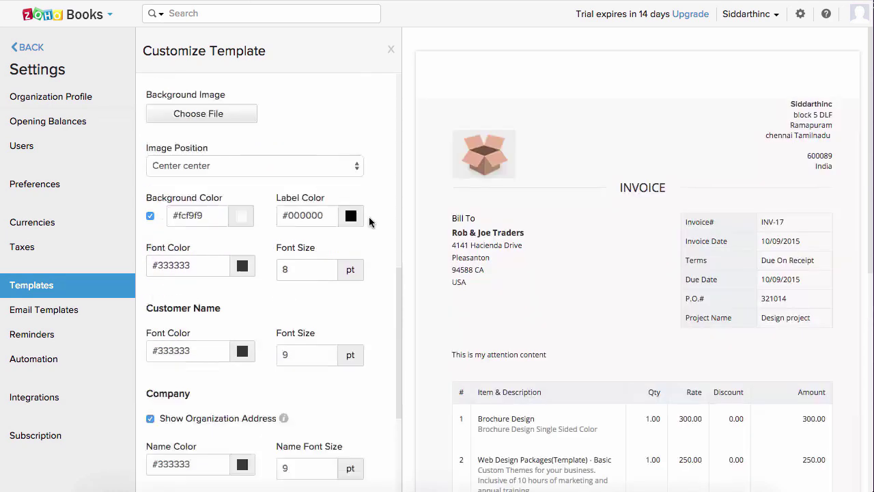
scroll(368, 222, "up", 2)
left_click(350, 276)
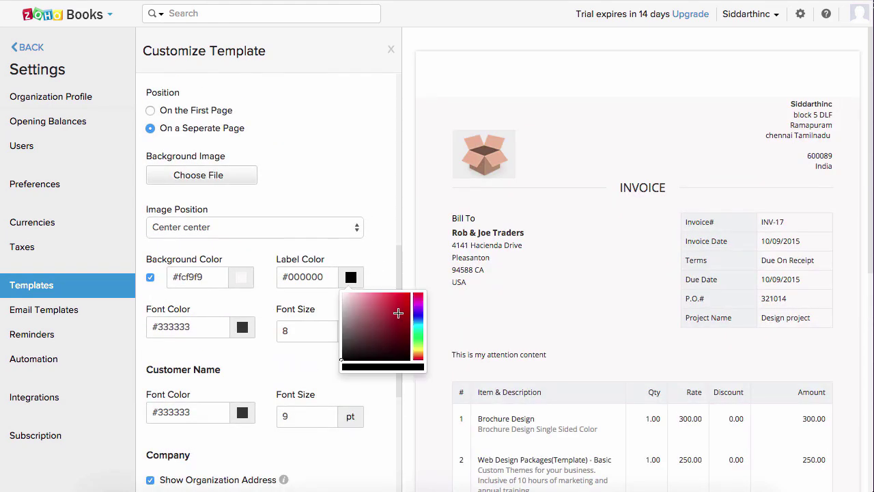
left_click(375, 245)
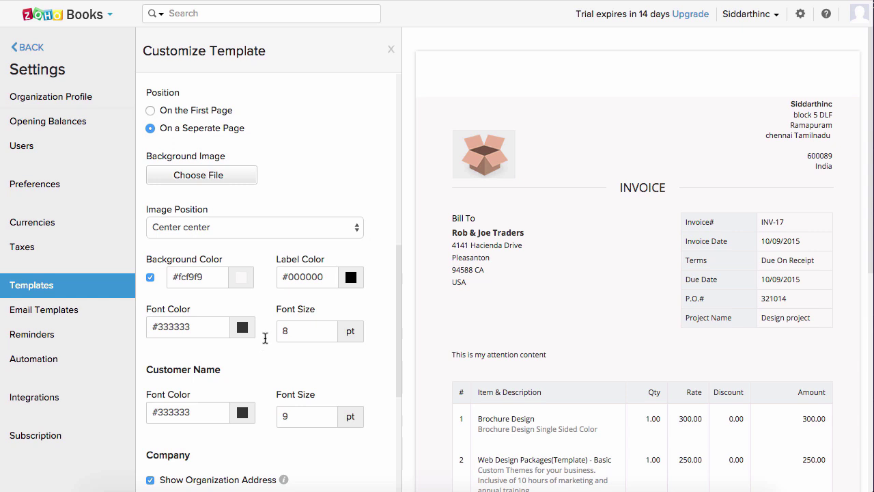
scroll(348, 369, "down", 3)
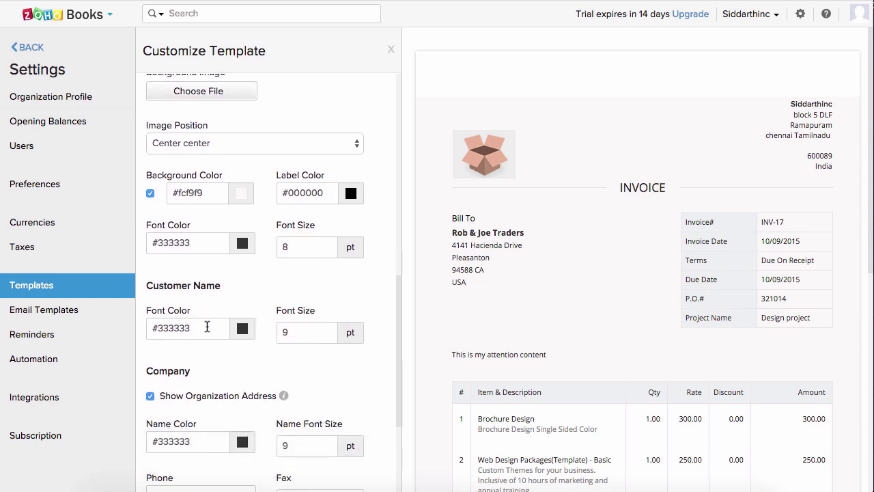
left_click(315, 332)
scroll(383, 362, "down", 6)
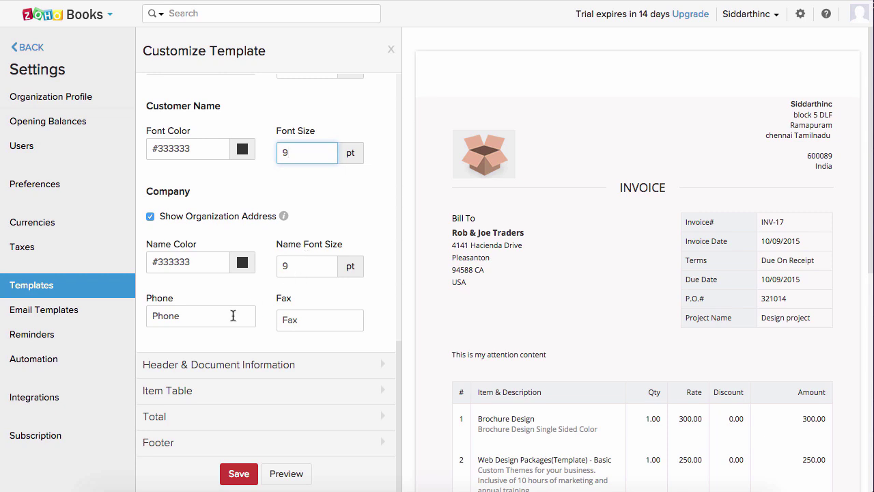
left_click(307, 321)
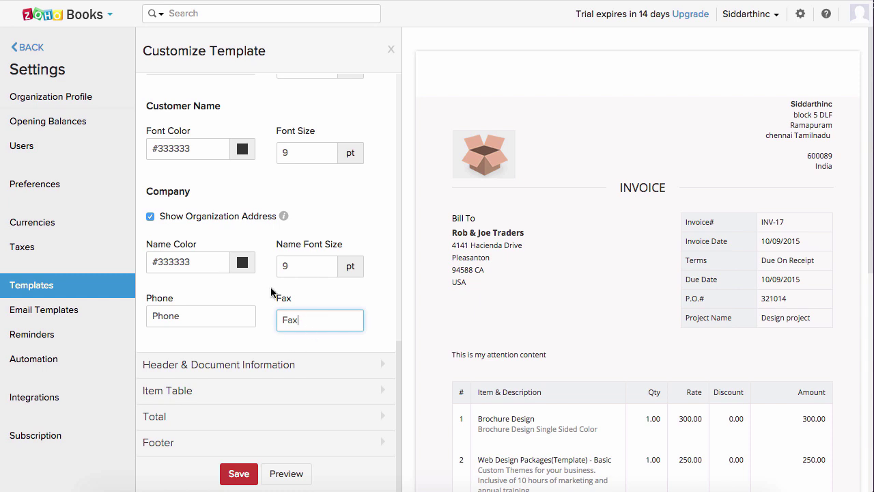
Enter 'This is the header content' as custom header text and check it in the invoice preview
left_click(238, 372)
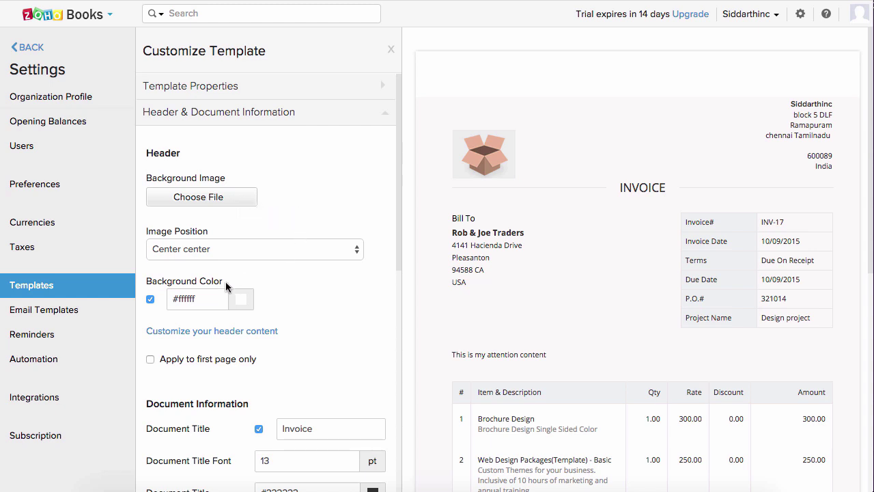
left_click(250, 333)
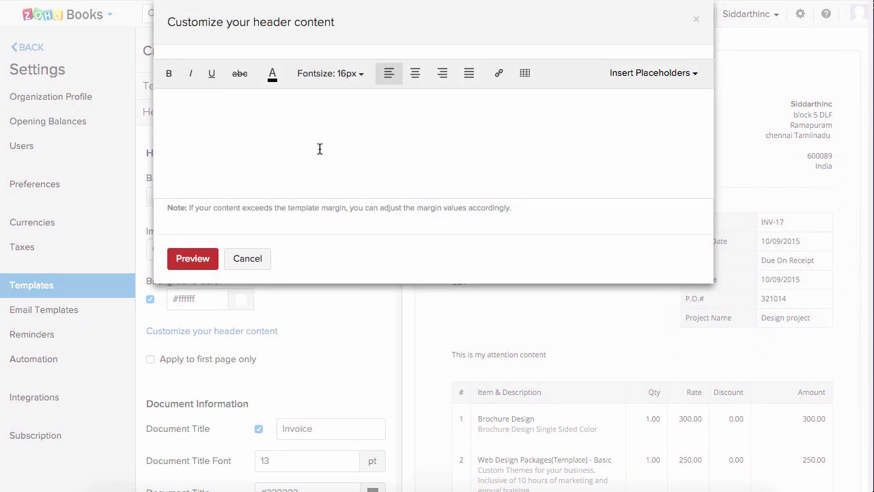
type("This is the header content")
left_click(203, 263)
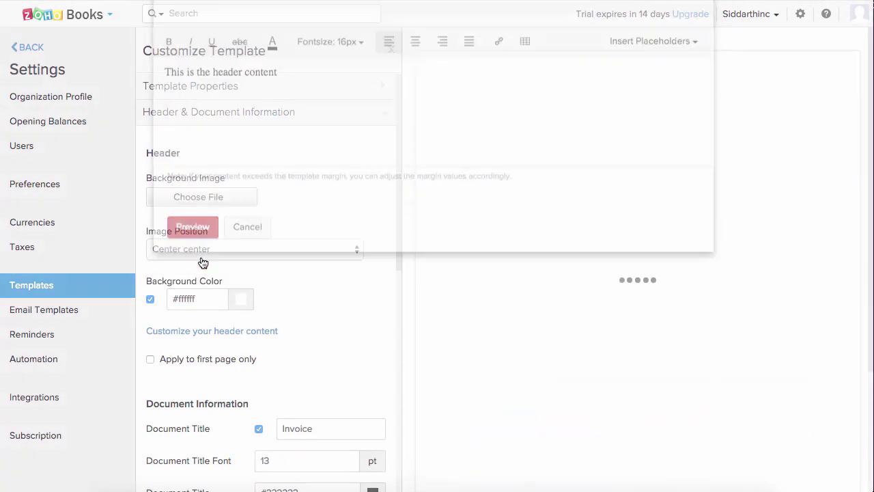
left_click_drag(447, 57, 545, 59)
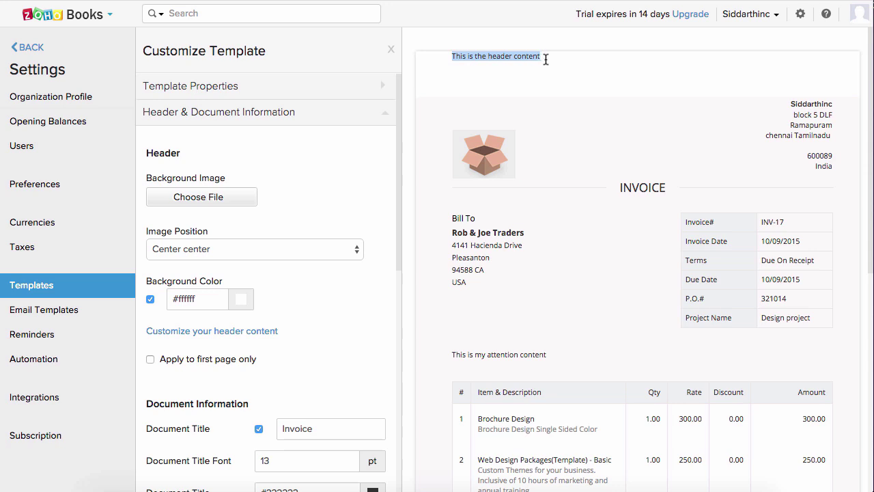
left_click(352, 326)
scroll(352, 325, "down", 3)
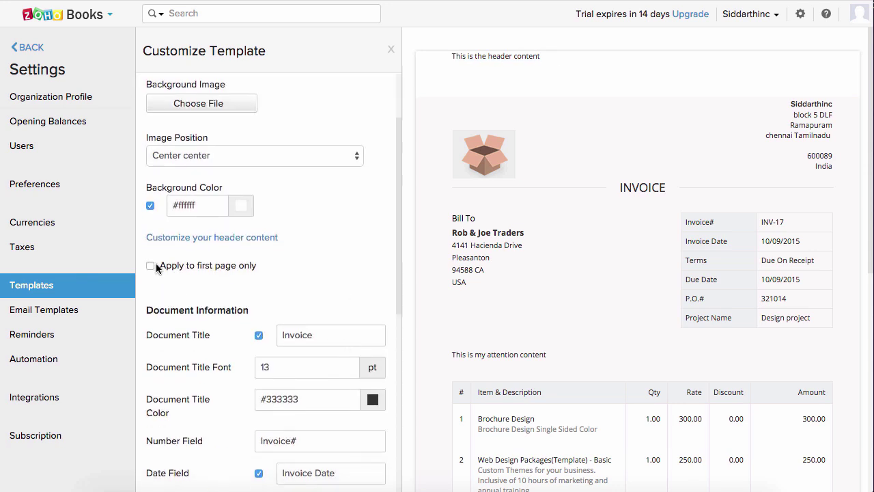
Toggle Apply to first page only on and off, then prefix the document title with 'Tax-' and preview
left_click(149, 267)
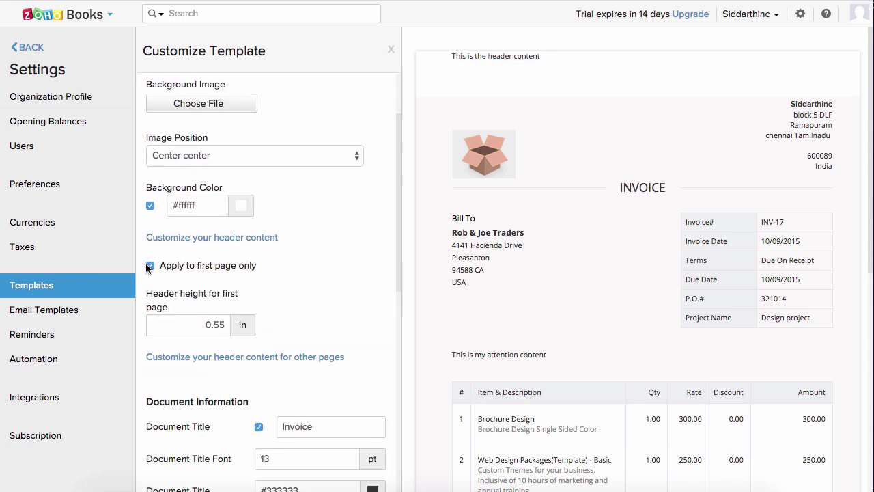
left_click(149, 265)
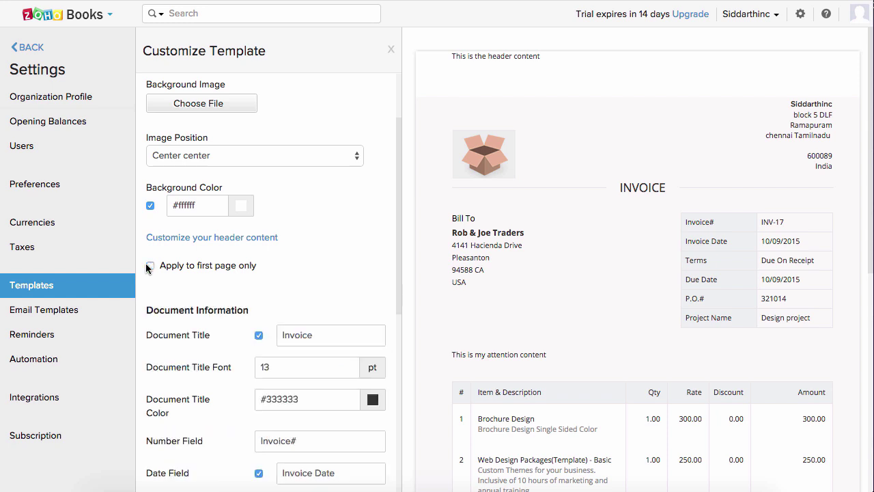
scroll(289, 263, "down", 3)
left_click(332, 234)
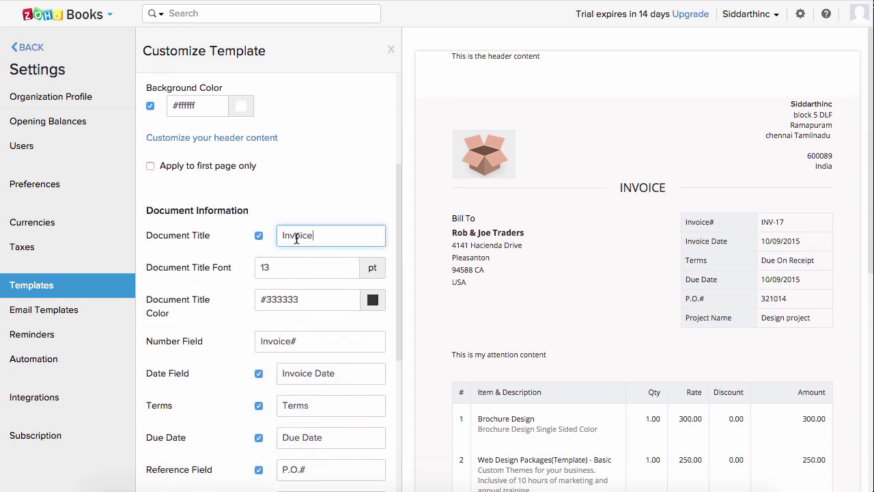
left_click(280, 236)
type("Tax-")
scroll(300, 321, "down", 8)
left_click(289, 473)
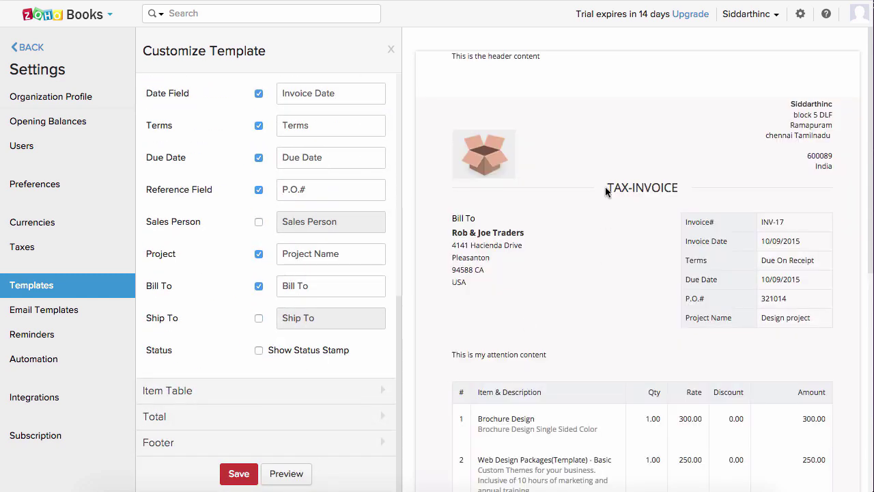
Delete the 'Tax-' prefix so the title reads Invoice again, and check the Item heading
left_click_drag(605, 186, 683, 190)
scroll(323, 222, "up", 3)
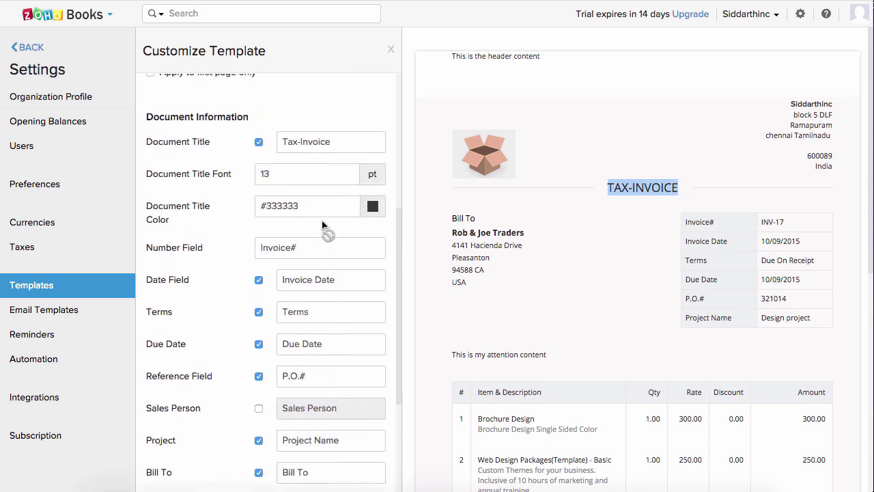
scroll(323, 225, "up", 2)
left_click_drag(305, 257, 272, 257)
key("BackSpace")
left_click(324, 286)
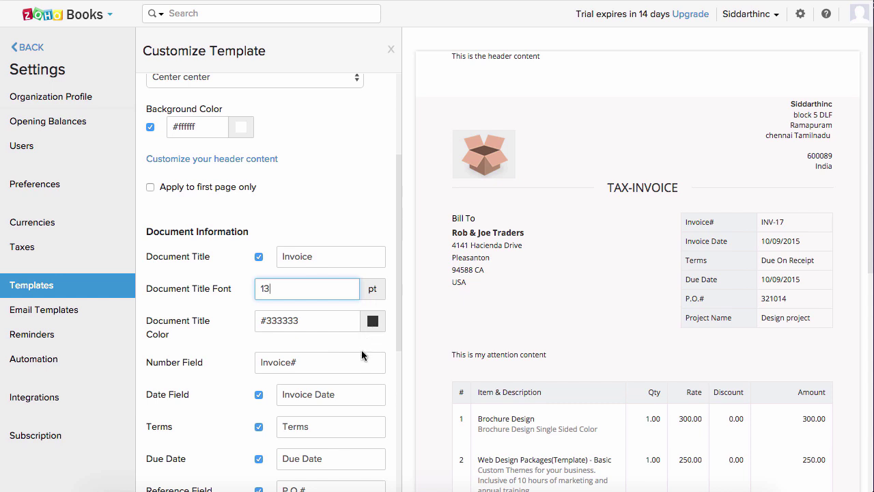
scroll(362, 349, "down", 4)
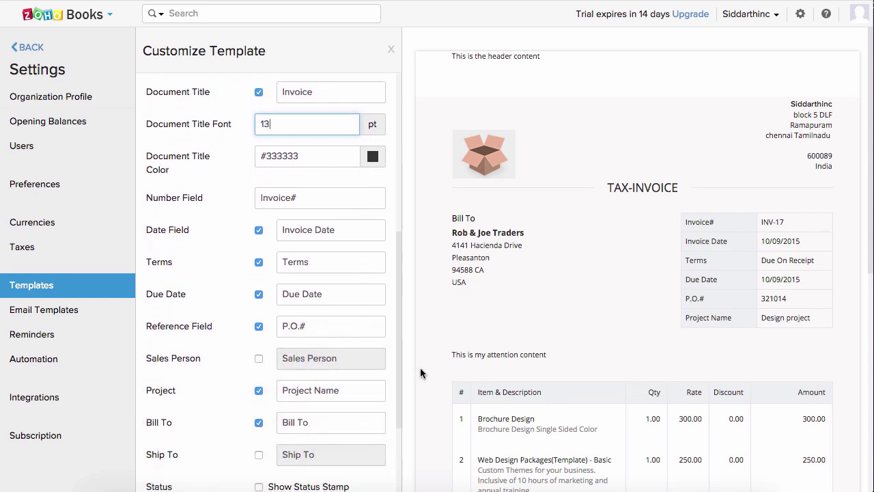
left_click_drag(478, 392, 547, 389)
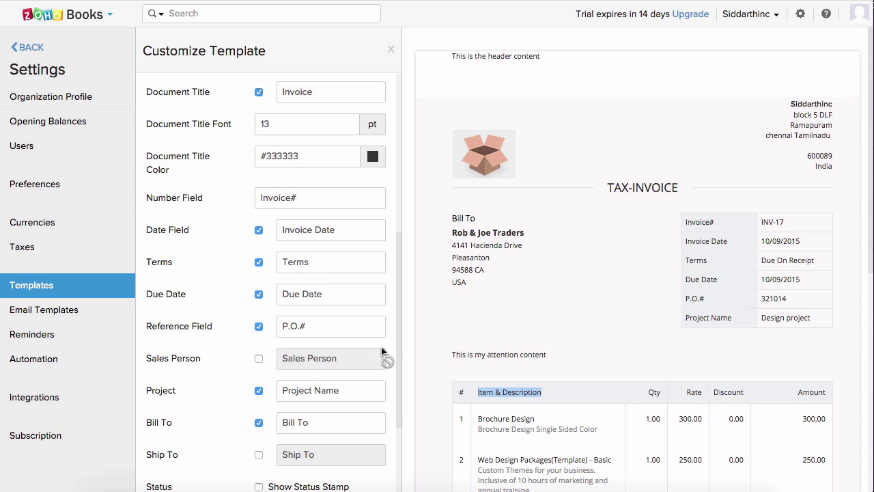
scroll(344, 252, "up", 2)
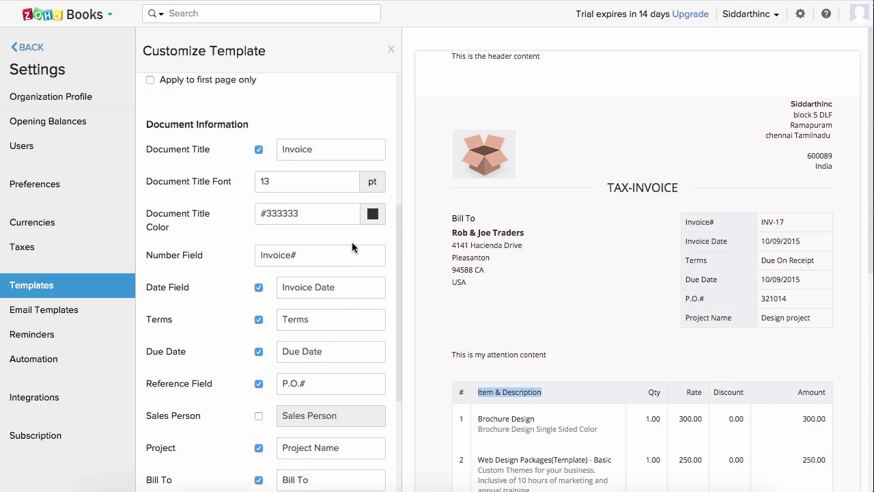
In the Item Table settings, relabel the item column from Item to 'Services'
left_click(353, 319)
scroll(341, 328, "down", 6)
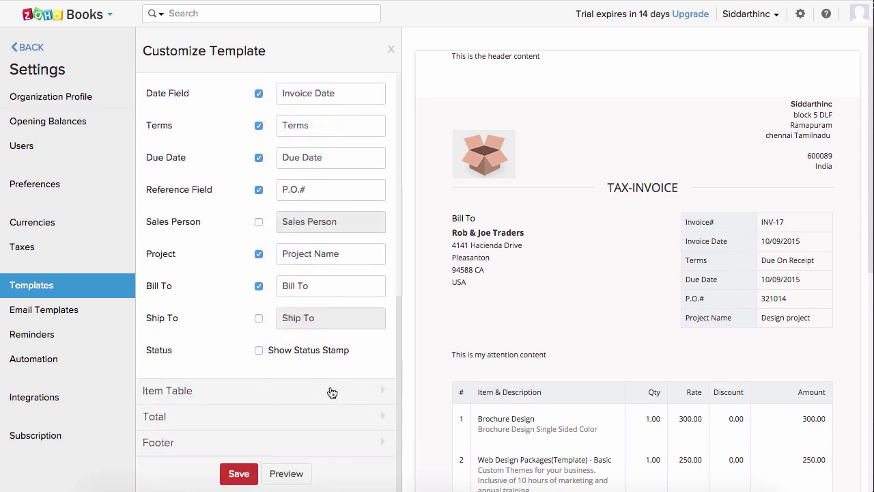
left_click(260, 393)
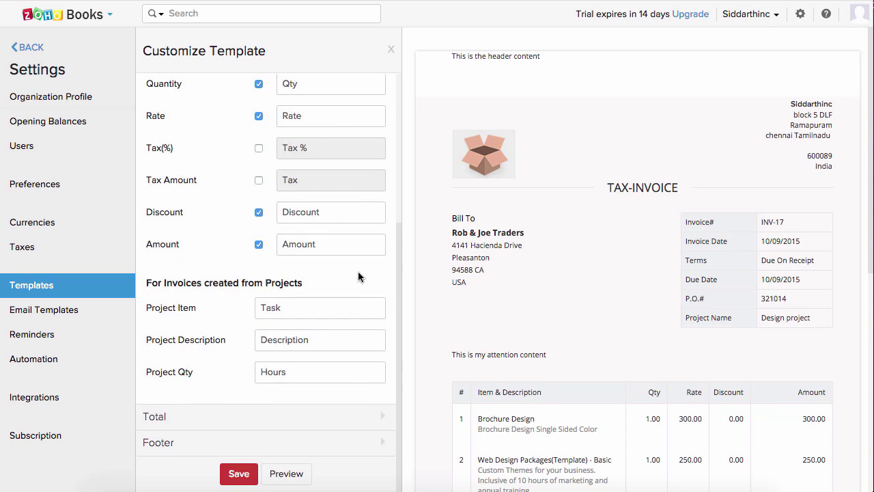
scroll(358, 271, "up", 4)
scroll(358, 272, "up", 4)
double_click(324, 248)
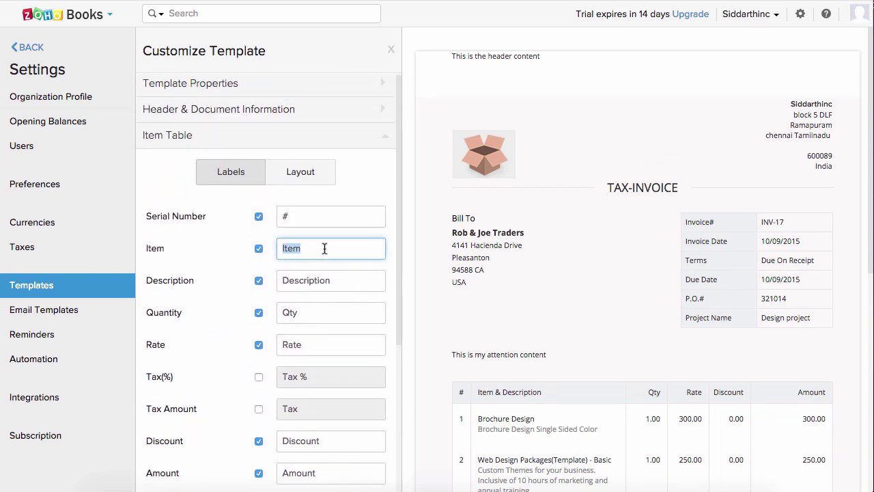
type("Services")
Preview the 'Services & Description' heading and view the item table styling options
scroll(332, 340, "down", 8)
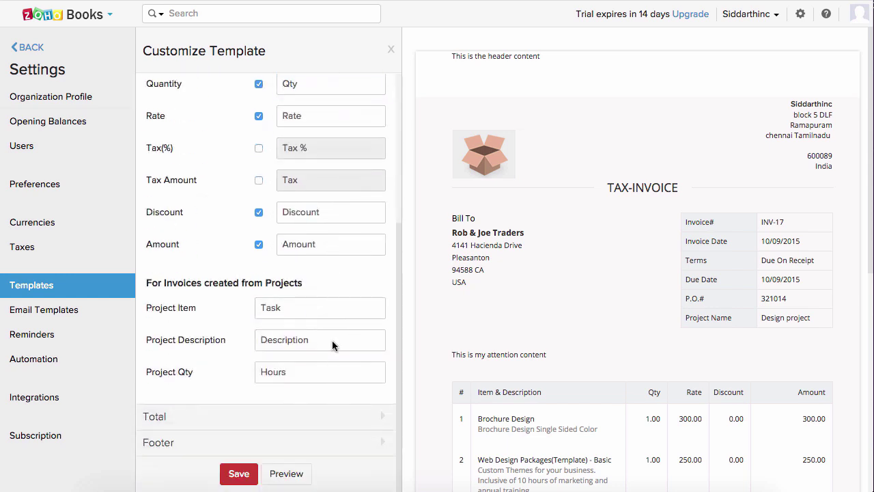
left_click(286, 473)
scroll(624, 369, "down", 3)
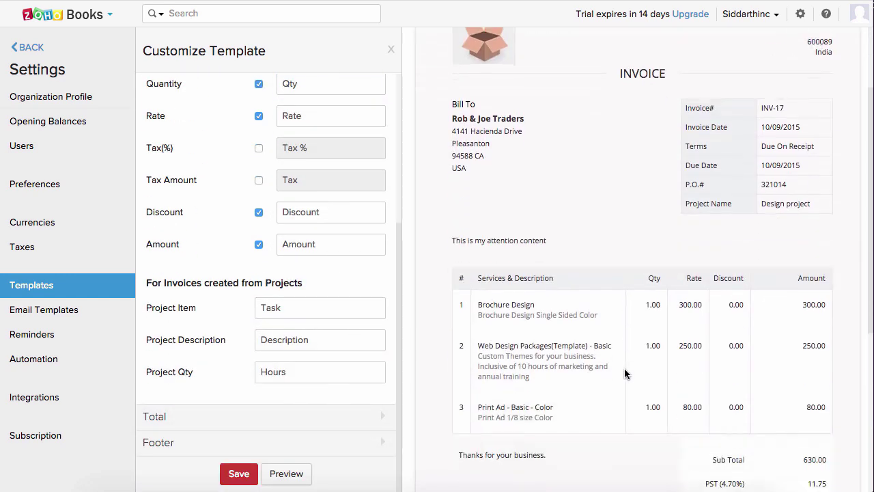
left_click_drag(480, 278, 557, 279)
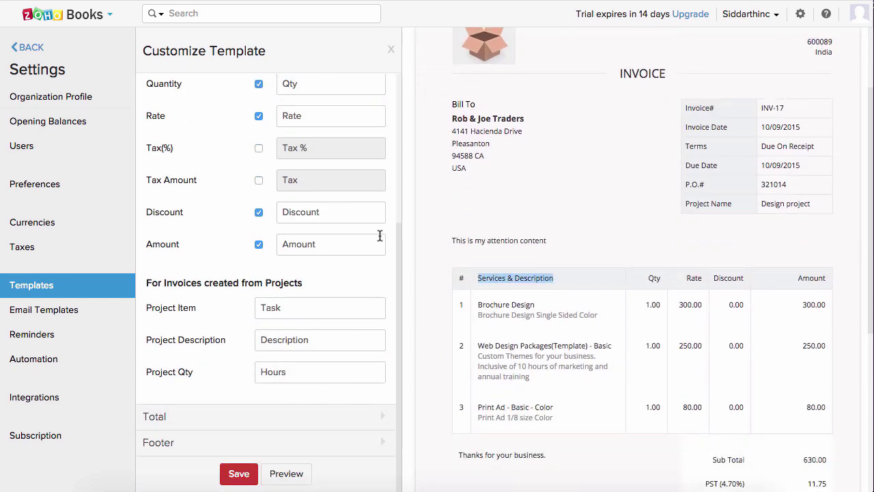
scroll(390, 205, "up", 5)
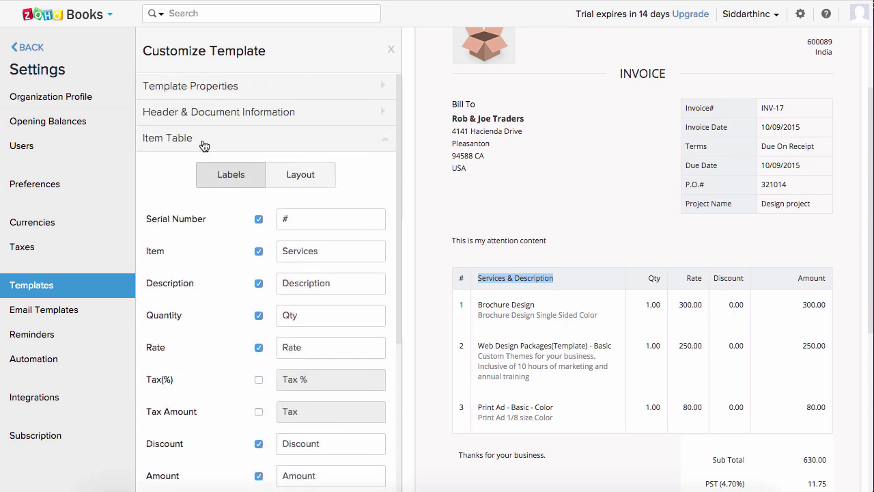
left_click(300, 175)
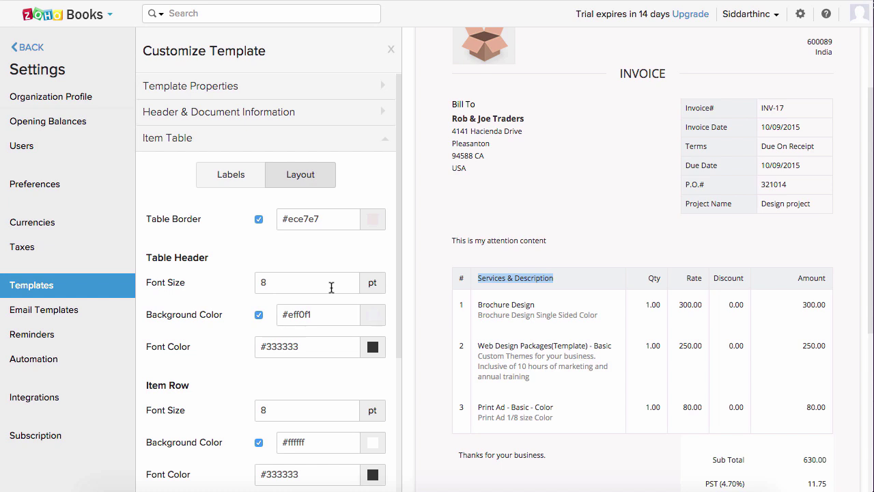
Collapse Item Table, look over the Total section's settings, then collapse it
left_click(178, 137)
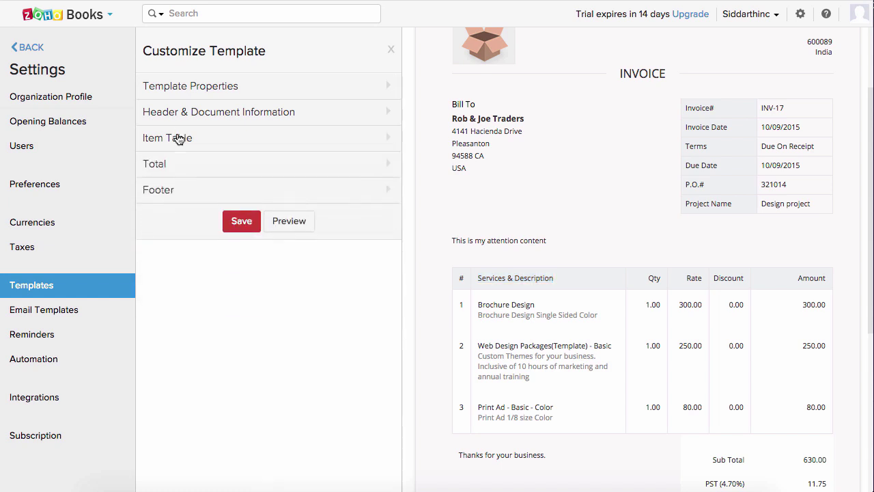
left_click(187, 171)
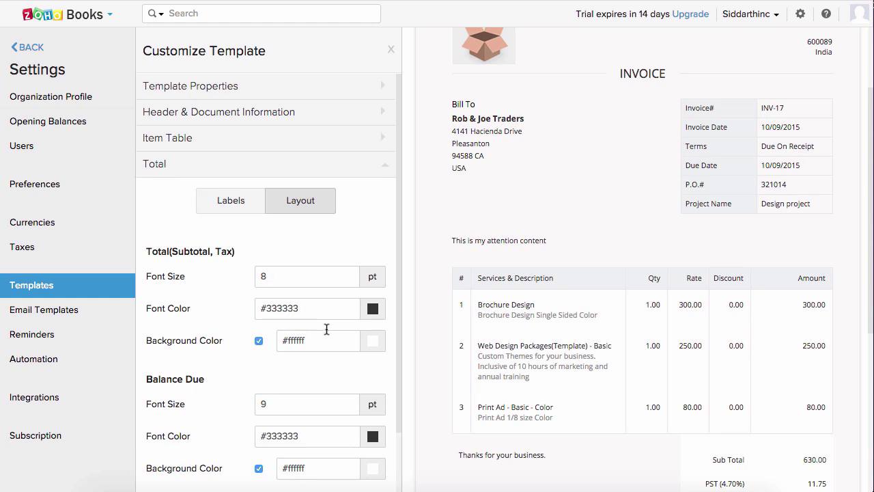
scroll(326, 330, "down", 2)
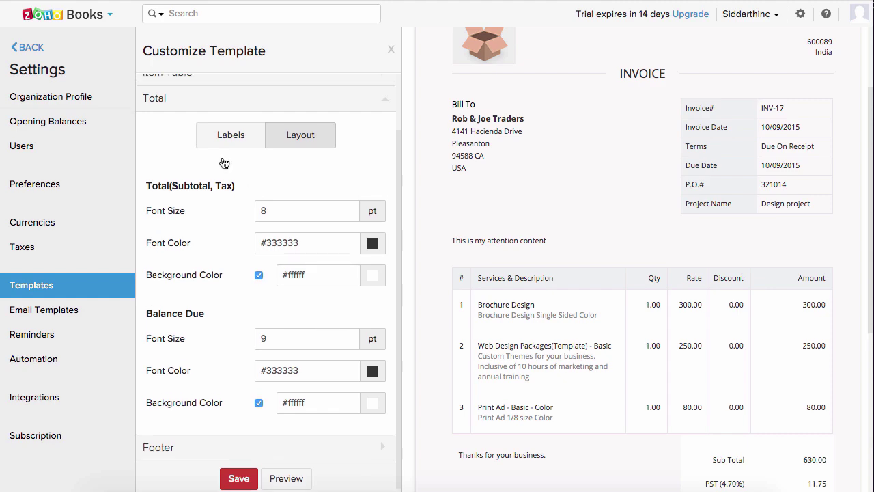
left_click(171, 99)
Enter 'This is my bank details' in the footer's bank details editor and check it under Payment Options
left_click(185, 191)
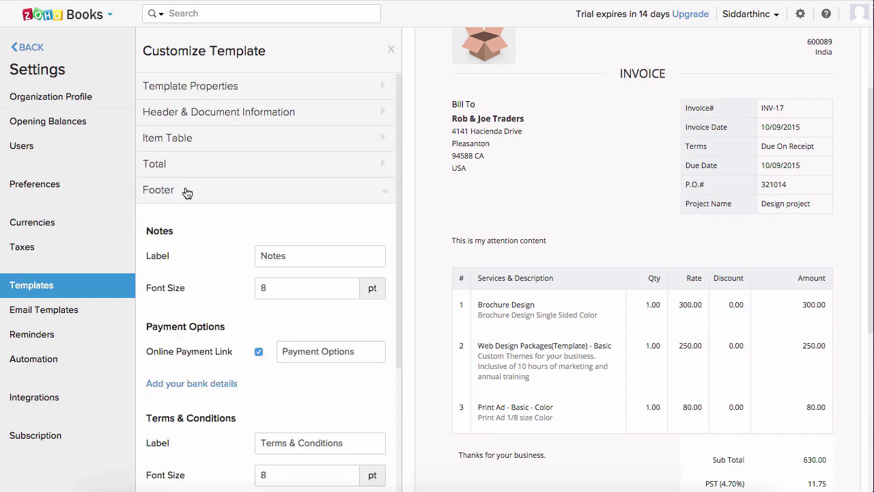
scroll(244, 294, "down", 1)
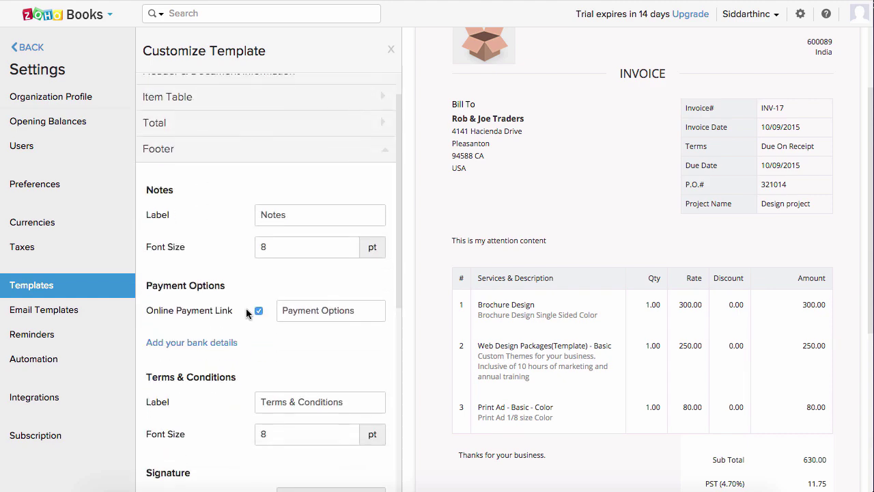
left_click(225, 343)
type("This is my bank details")
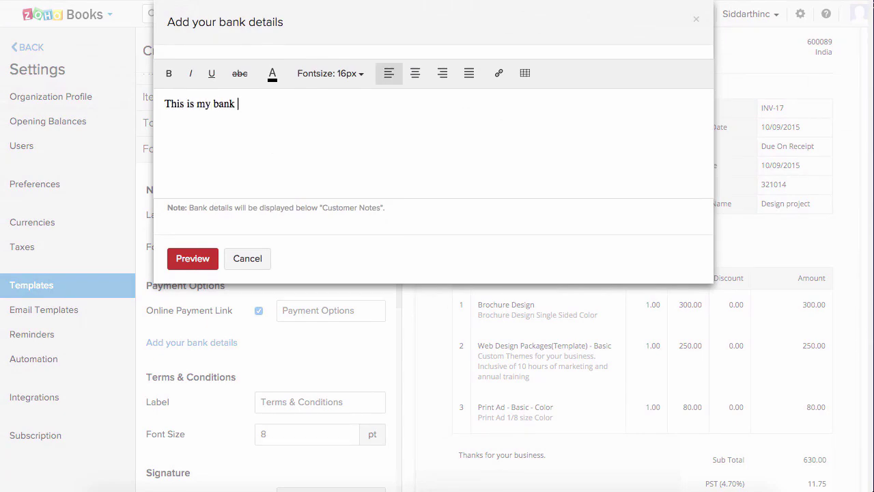
left_click(200, 264)
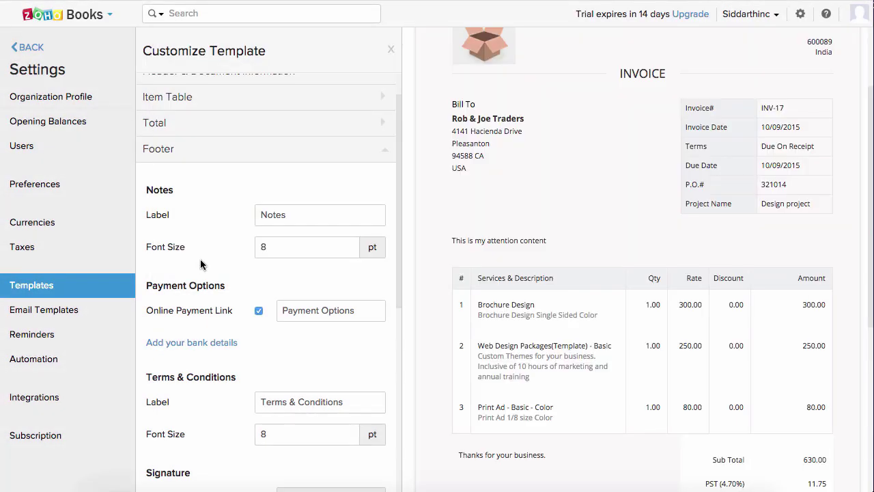
scroll(462, 326, "down", 4)
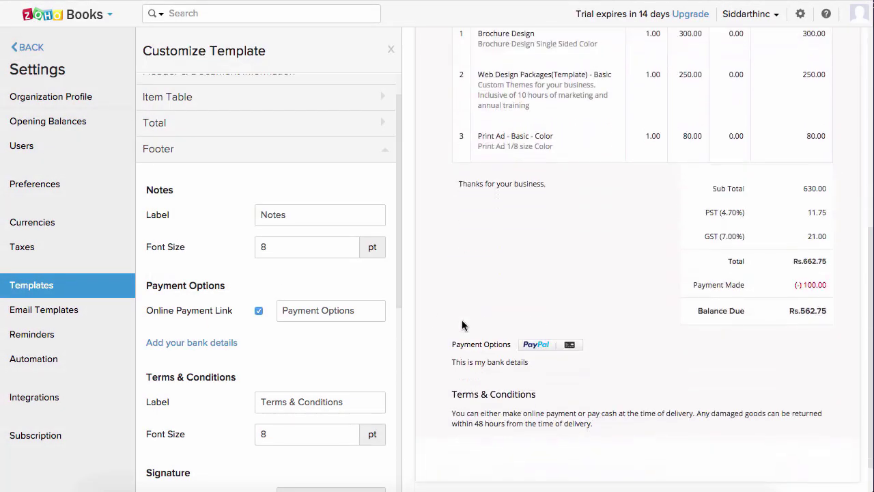
scroll(462, 325, "down", 1)
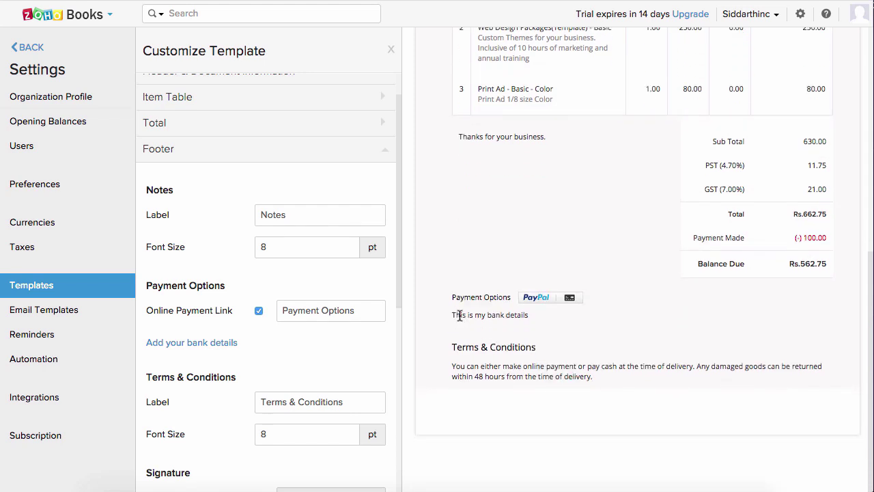
left_click_drag(451, 315, 532, 315)
left_click(367, 355)
scroll(363, 350, "down", 1)
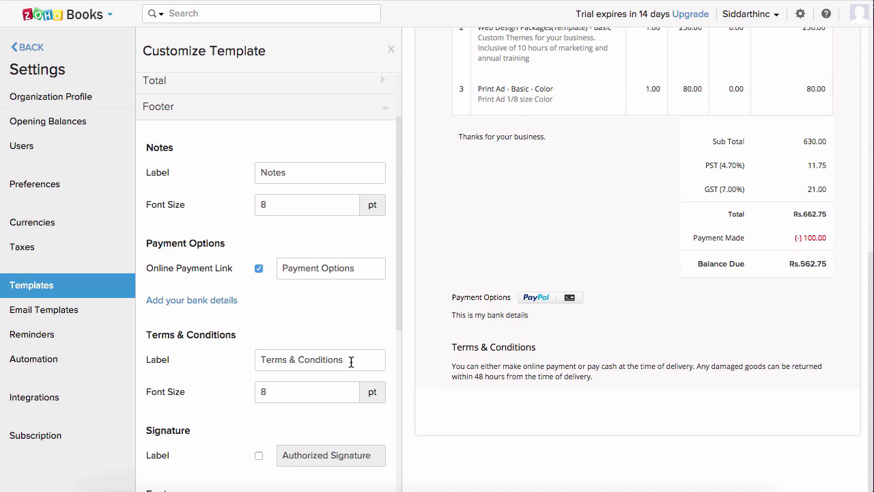
scroll(353, 362, "down", 2)
scroll(351, 366, "down", 3)
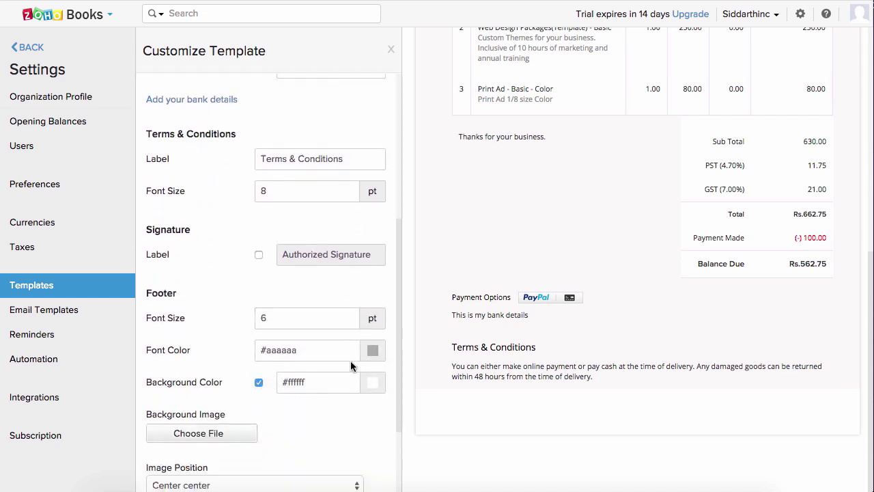
Enable the Signature Label and confirm the Authorized Signature line in the preview
left_click(258, 255)
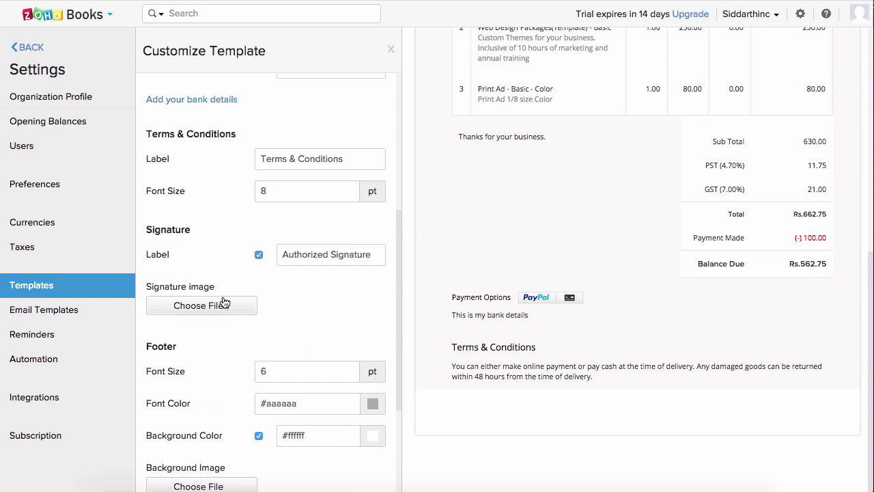
scroll(284, 339, "down", 5)
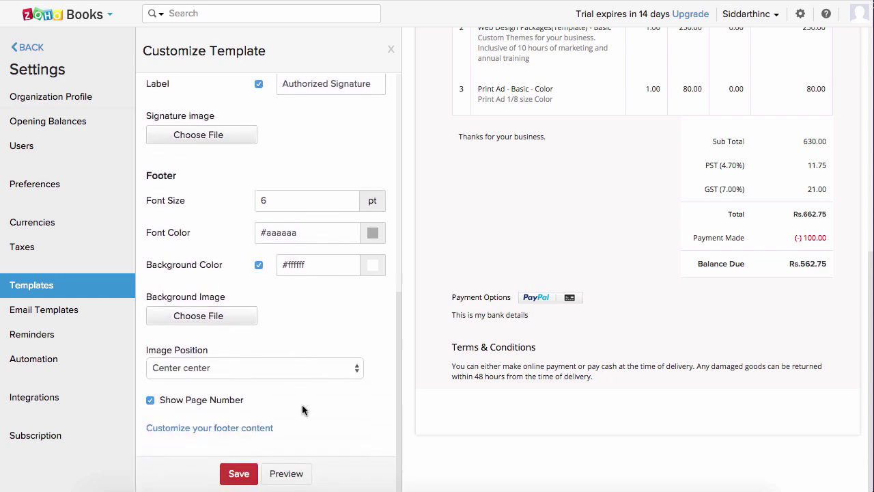
left_click(286, 474)
scroll(552, 332, "down", 6)
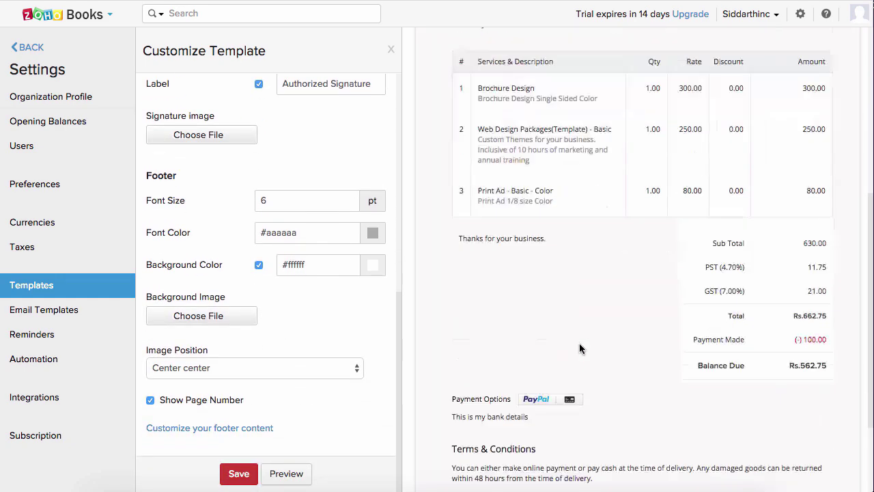
left_click_drag(454, 385, 544, 388)
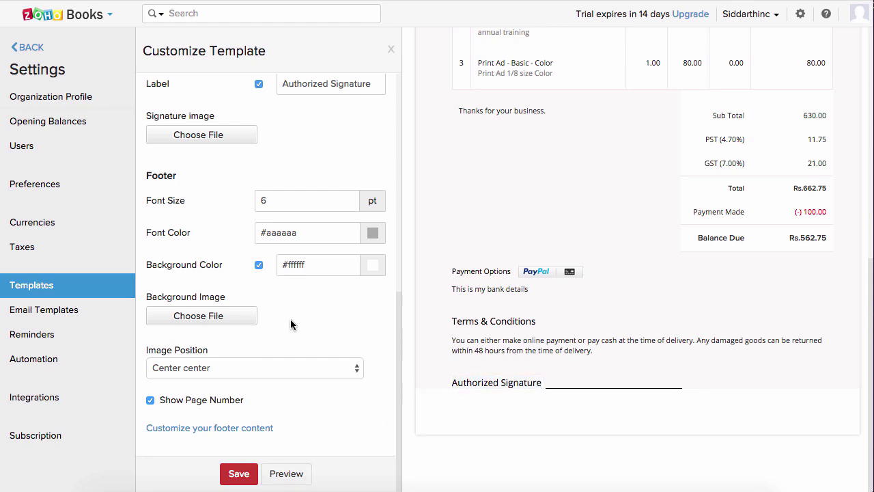
Add the footer text 'My footer content' and preview the invoice
left_click(252, 427)
left_click(290, 224)
type("My footer content")
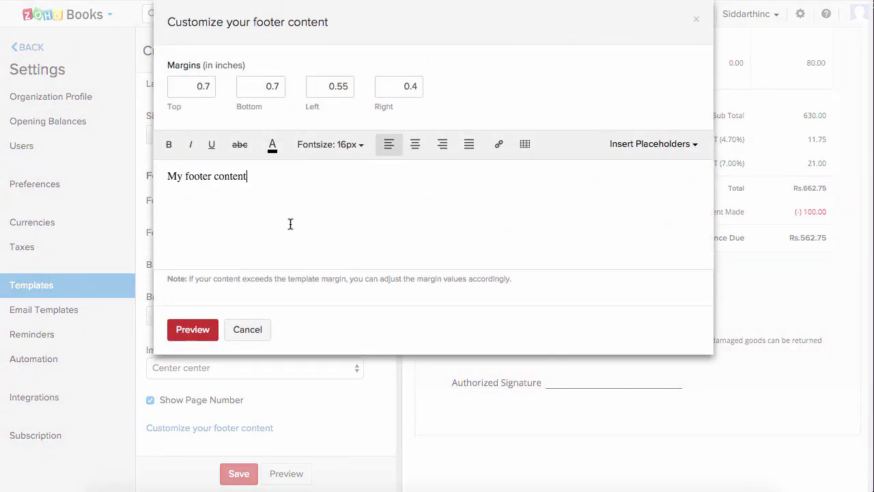
left_click(195, 328)
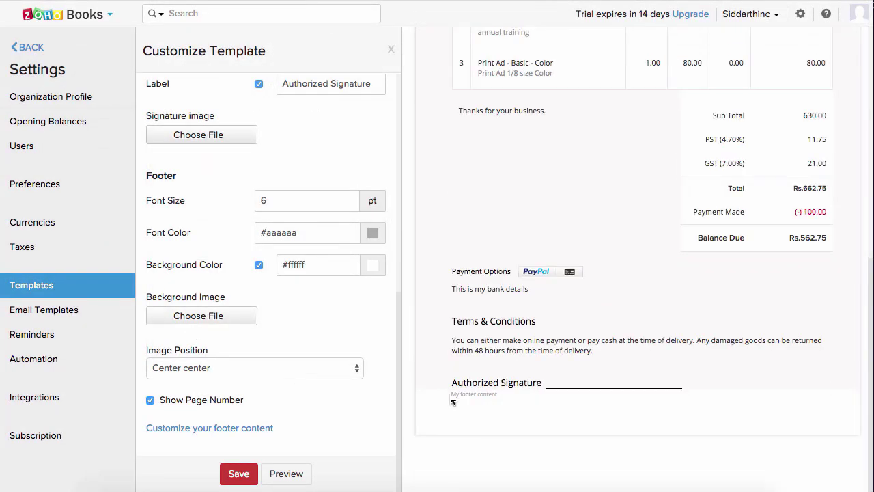
Save the 'Simple new' invoice template and make it the default, then go to Email Templates
left_click(243, 474)
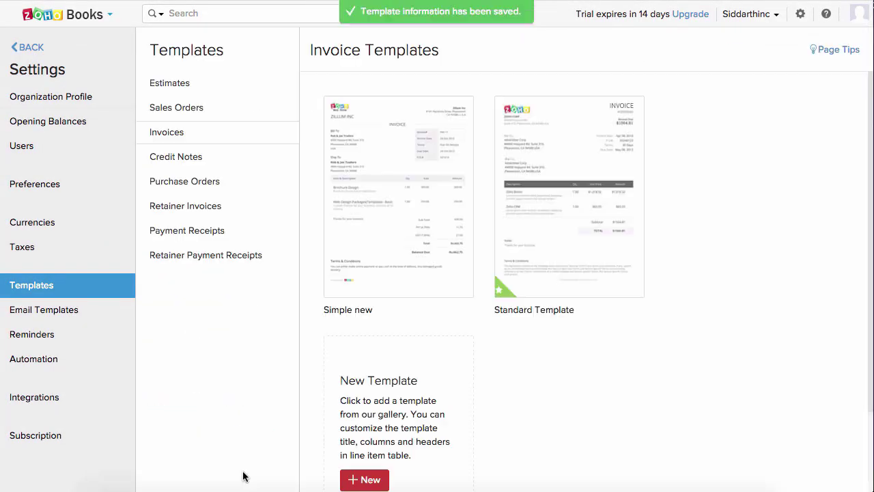
mouse_move(415, 282)
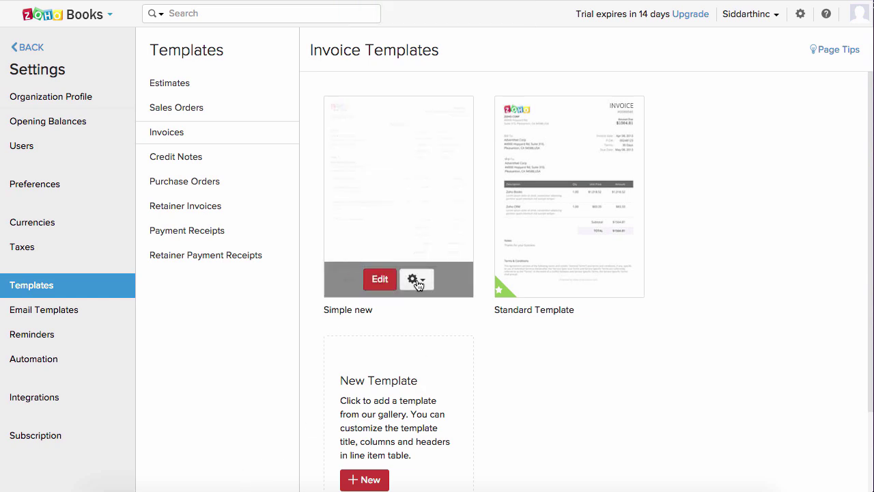
left_click(416, 280)
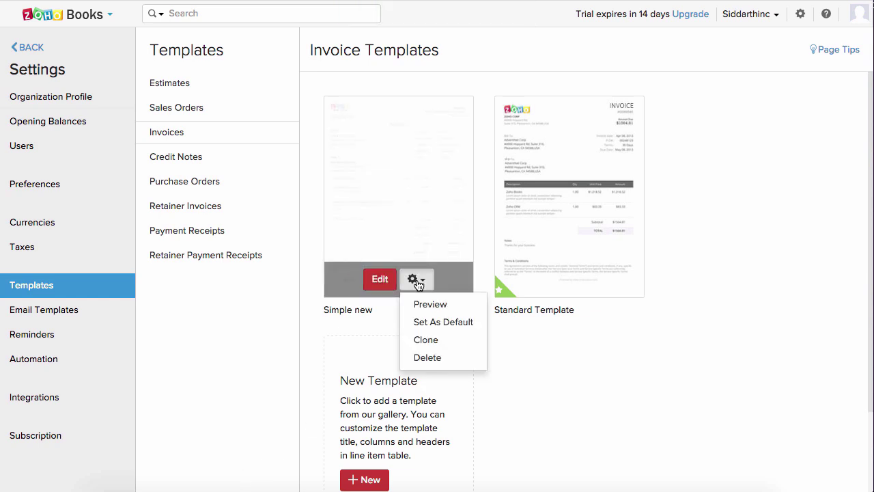
left_click(459, 322)
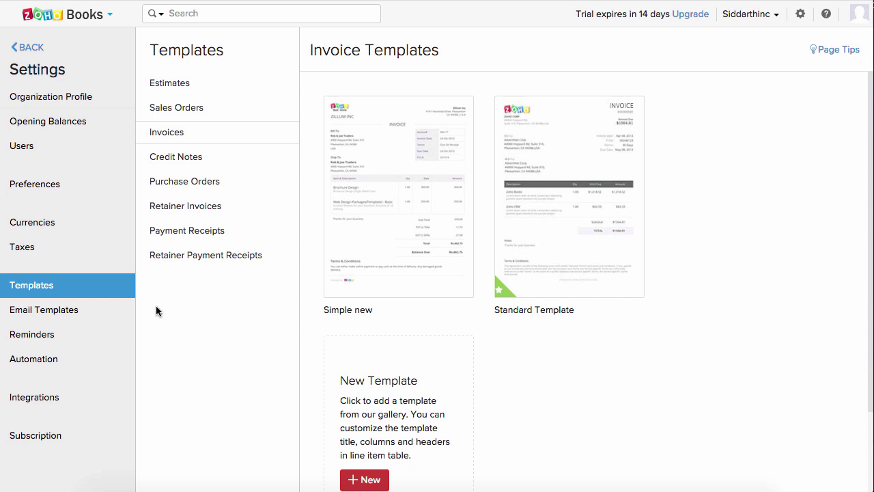
left_click(75, 311)
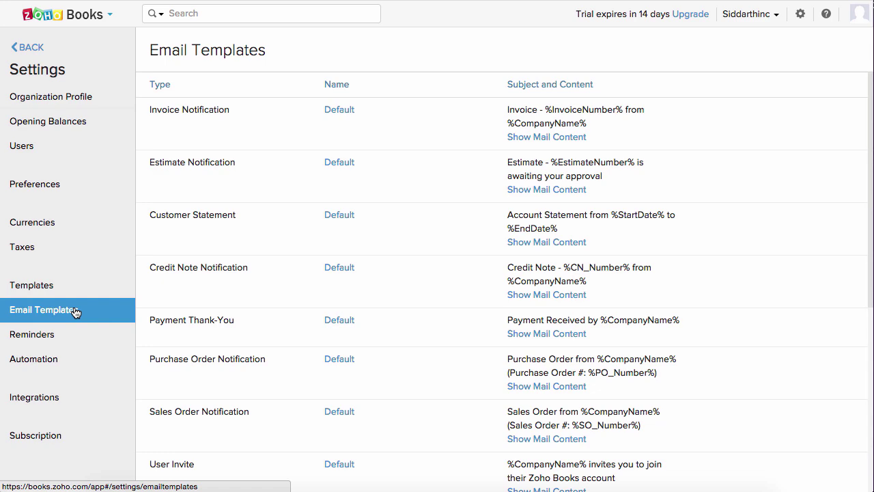
Inspect the Invoice Notification email body, placeholders and sender list, then close without saving
left_click(562, 136)
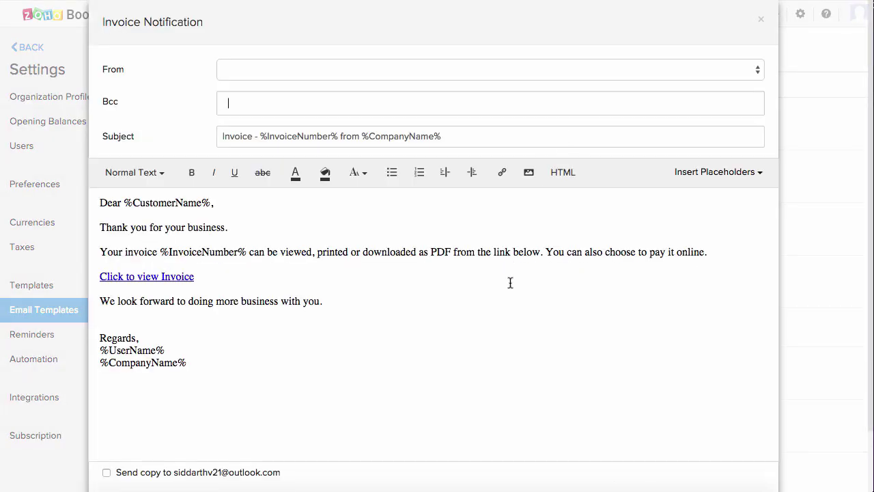
left_click_drag(485, 361, 102, 191)
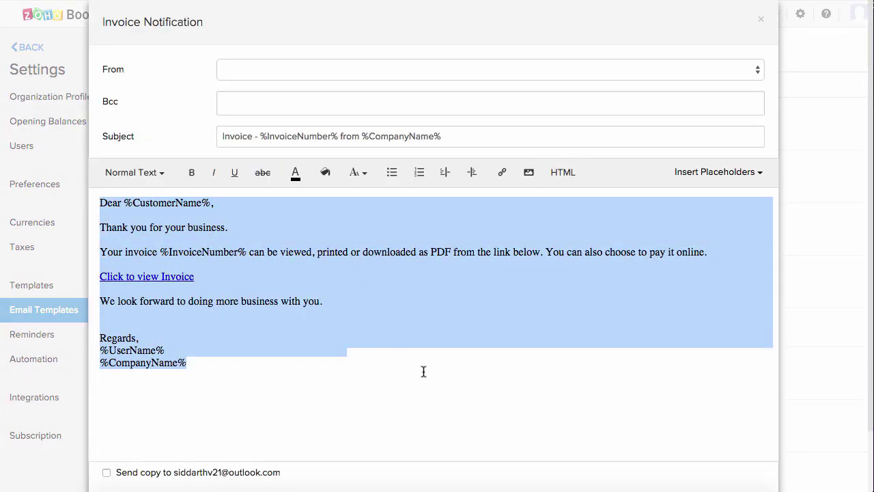
left_click(440, 381)
left_click(696, 179)
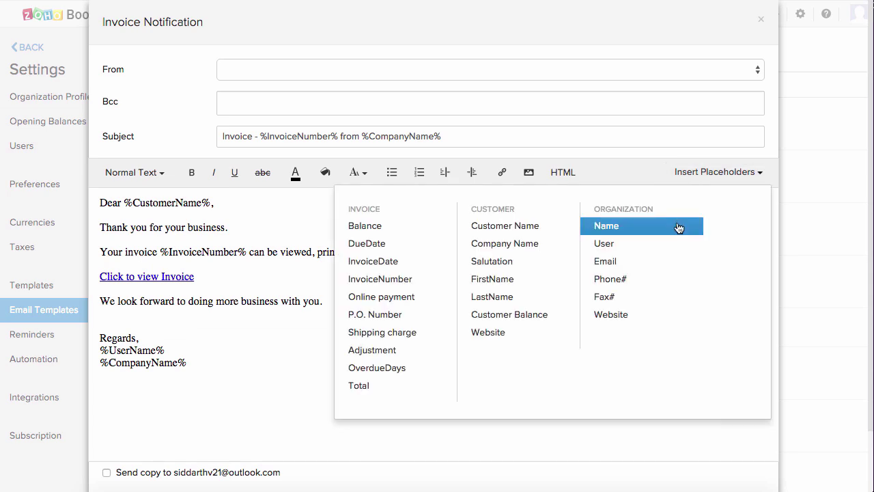
left_click(305, 265)
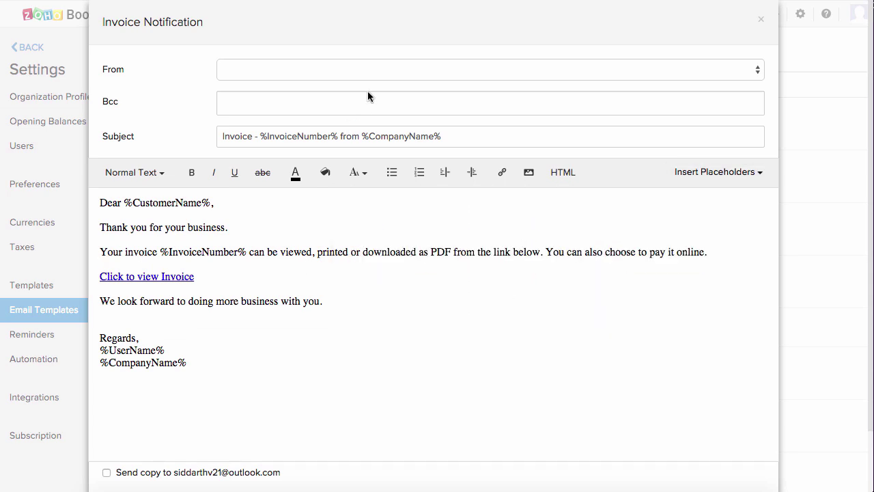
left_click(254, 76)
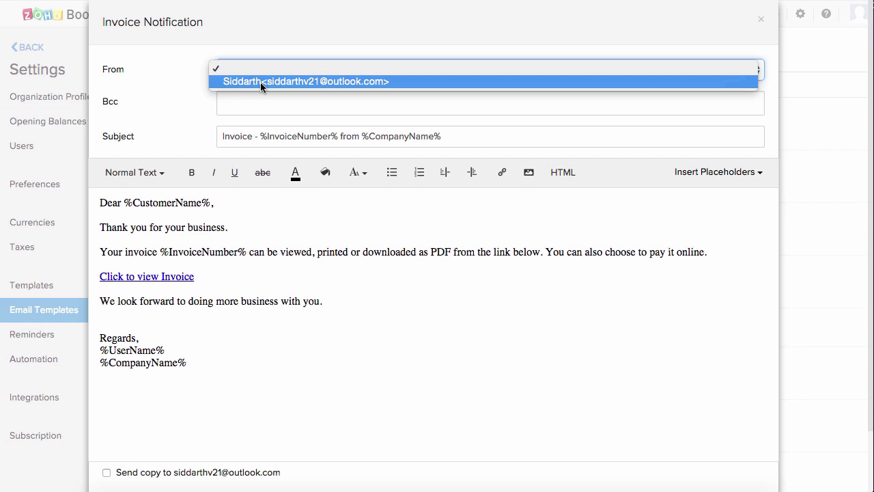
left_click(195, 103)
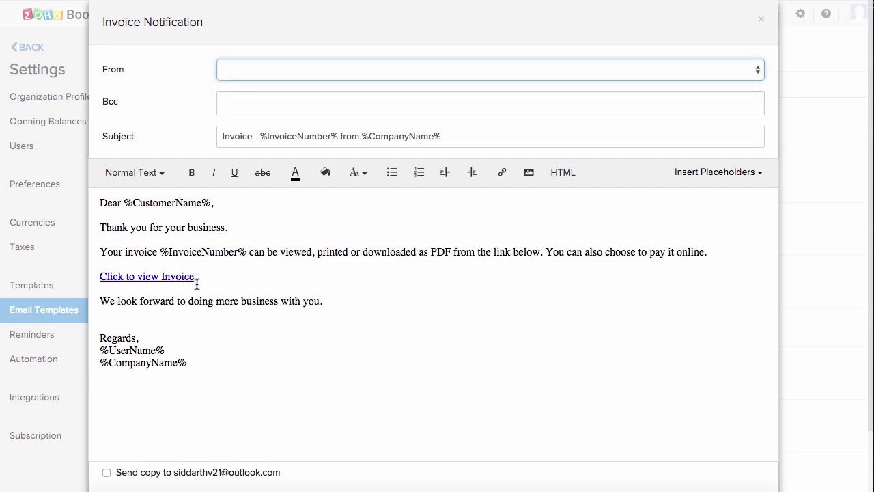
scroll(196, 283, "down", 2)
left_click(248, 444)
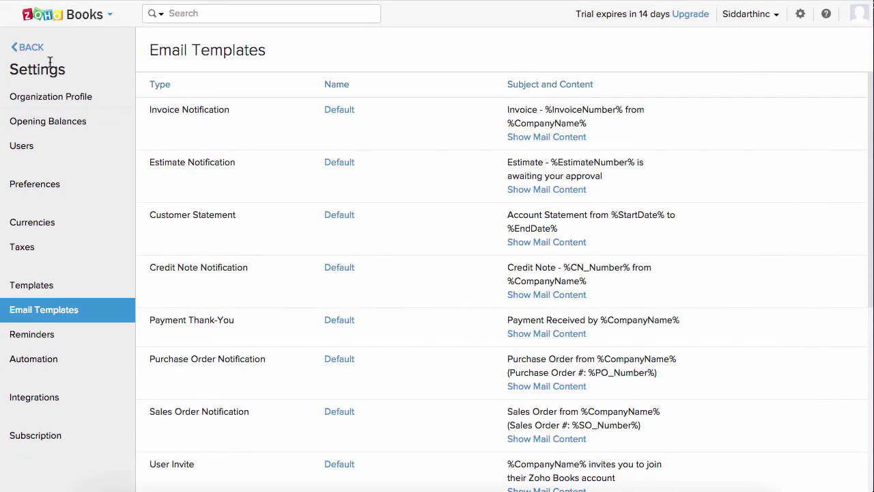
Check the organization profile's configured email contacts, then return to Email Templates
left_click(51, 96)
scroll(564, 307, "down", 4)
left_click(412, 234)
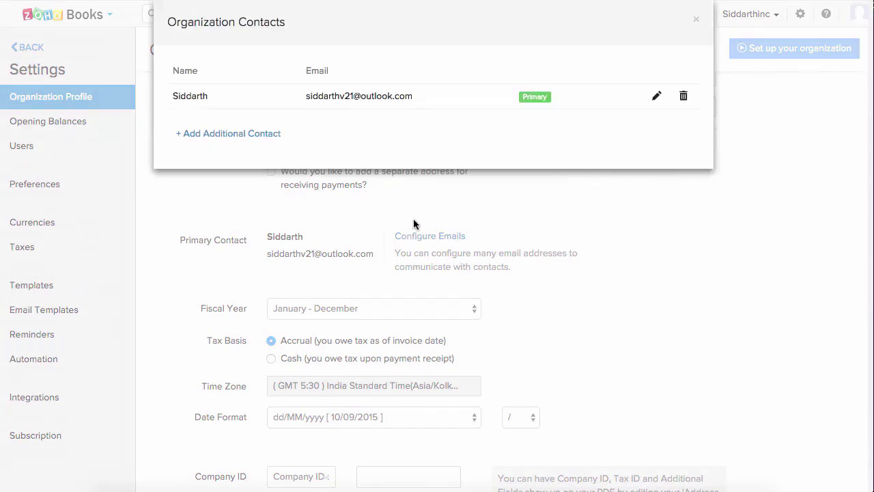
left_click(696, 21)
left_click(20, 314)
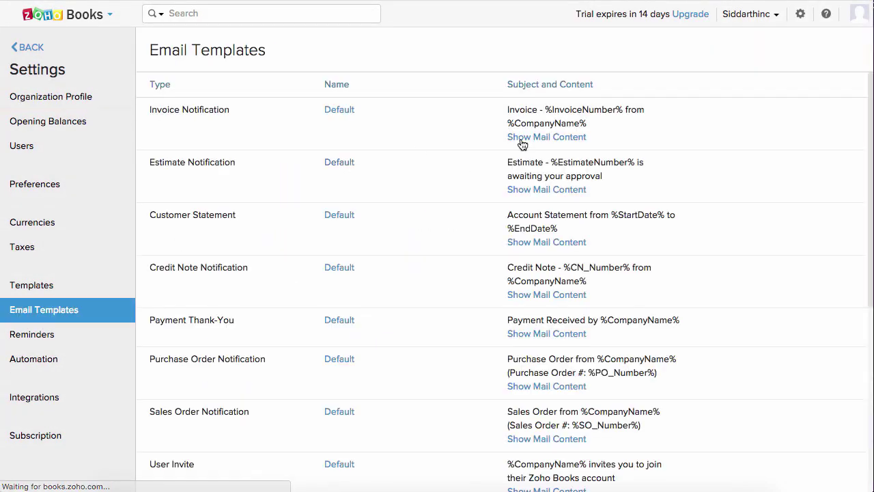
Tick Send copy to on Invoice Notification and save it as new template 'My new template'
left_click(521, 140)
scroll(392, 295, "down", 2)
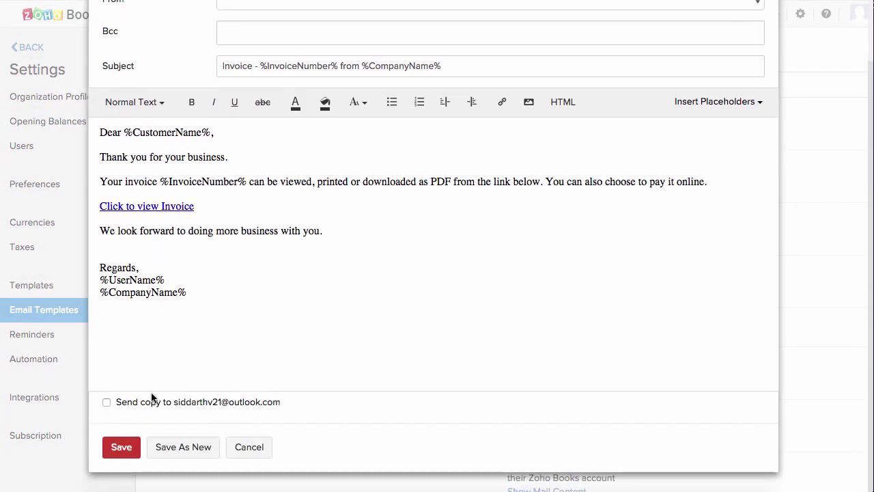
left_click(107, 402)
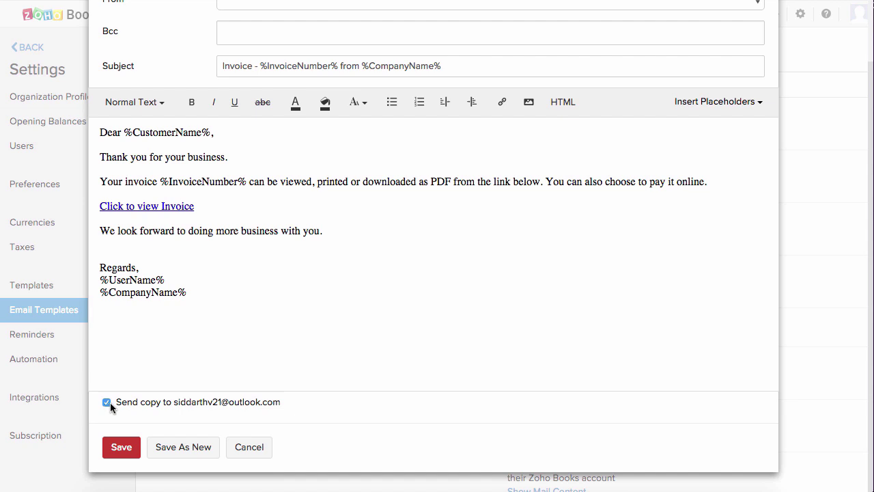
left_click(181, 447)
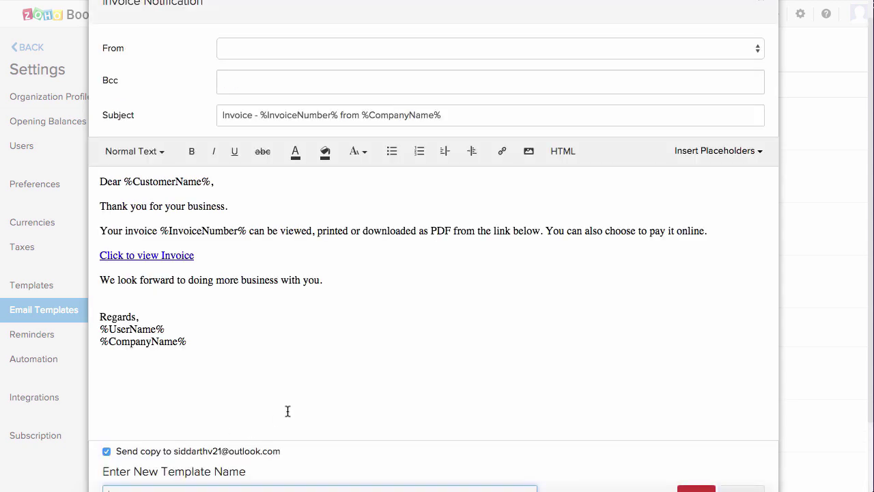
scroll(287, 410, "down", 2)
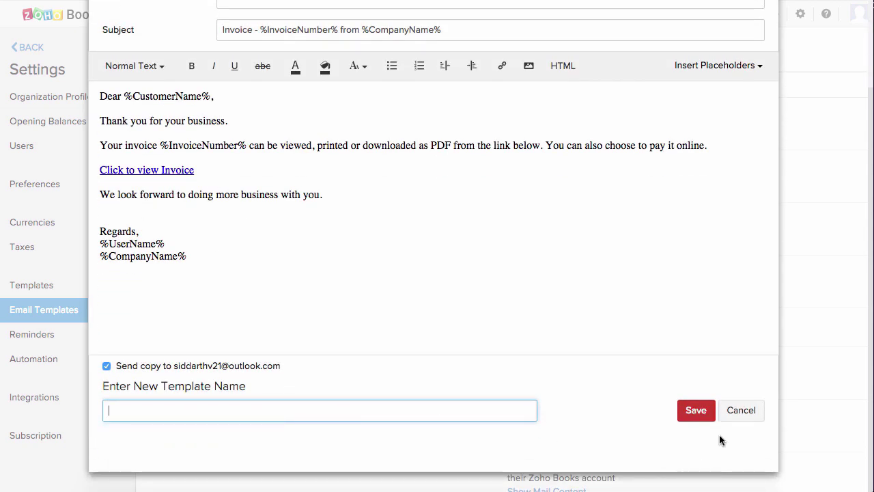
type("My new template")
left_click(697, 411)
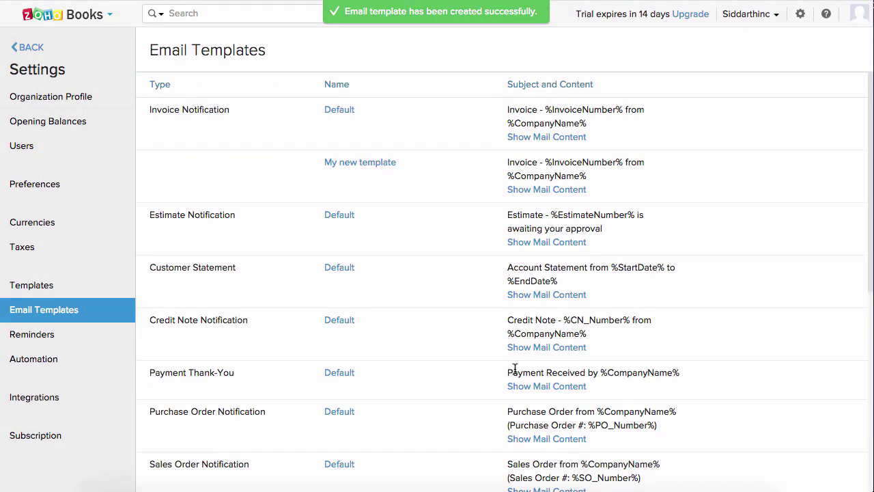
Draft a new payment reminder to me, 3 days after the due date
left_click(75, 333)
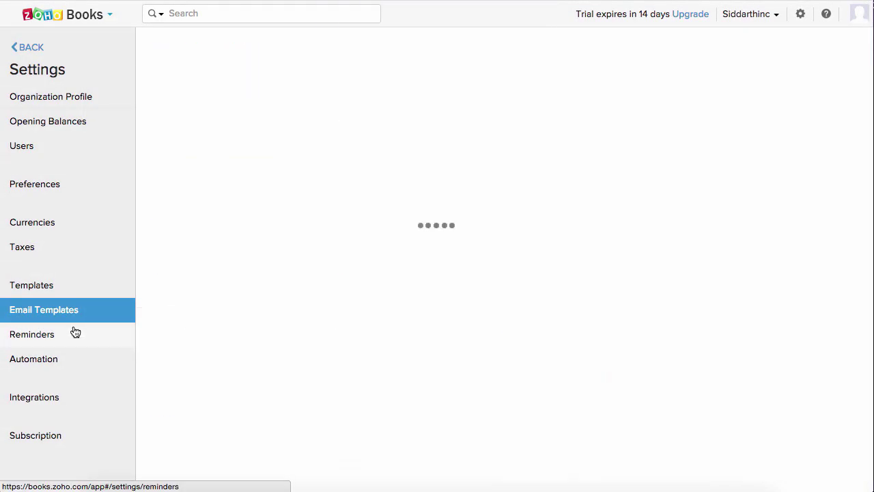
scroll(312, 350, "down", 1)
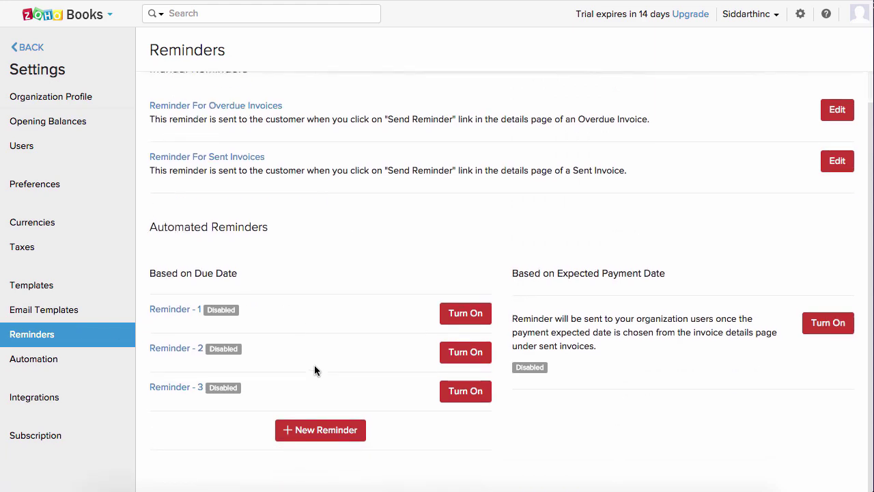
left_click(315, 429)
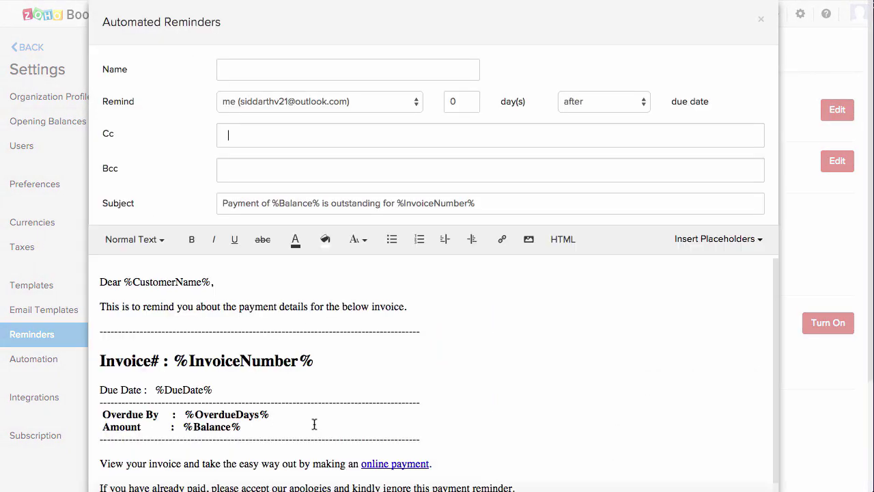
left_click(300, 73)
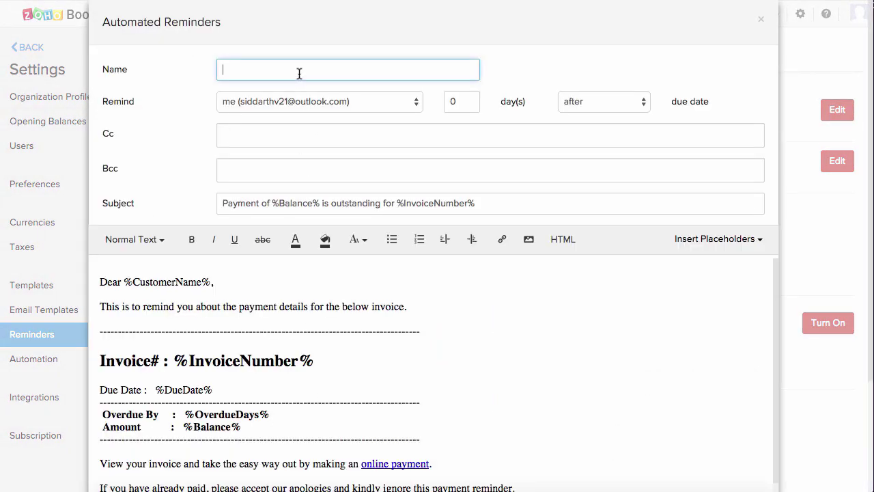
left_click(325, 101)
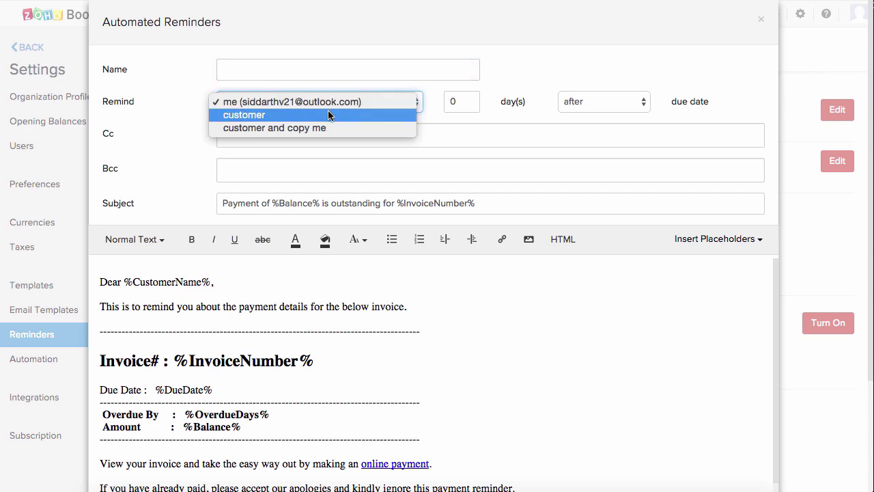
left_click(464, 101)
key("BackSpace")
type("3")
left_click(615, 103)
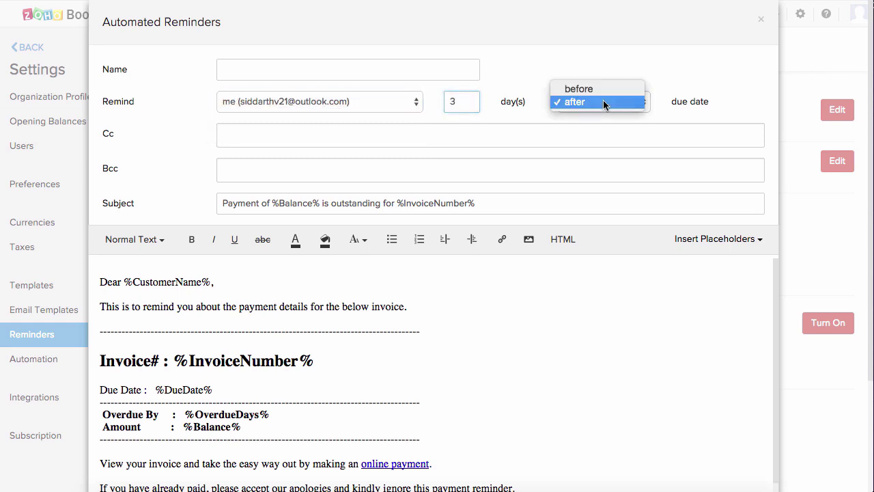
left_click(675, 82)
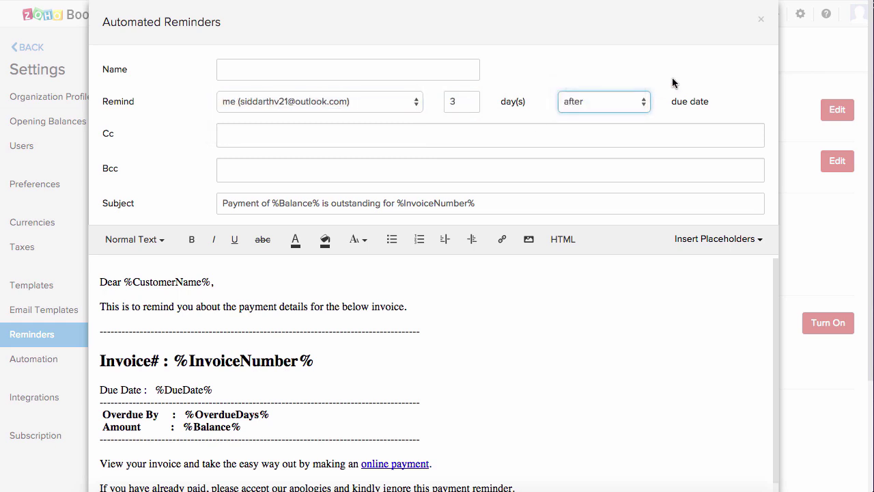
Close the payment reminder draft without saving it
scroll(687, 343, "down", 3)
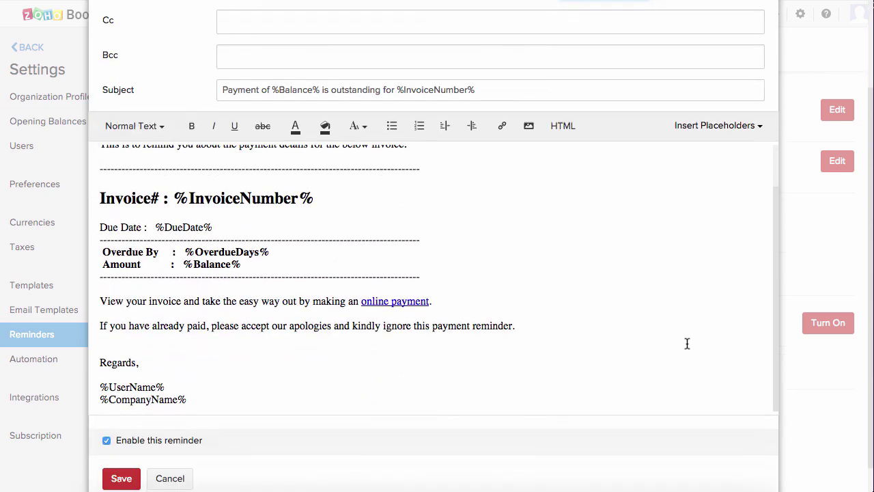
scroll(564, 358, "down", 2)
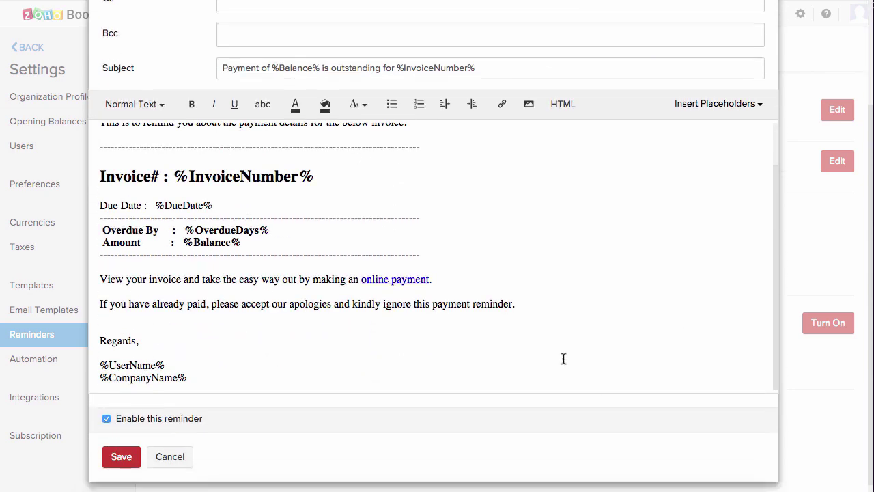
left_click(170, 447)
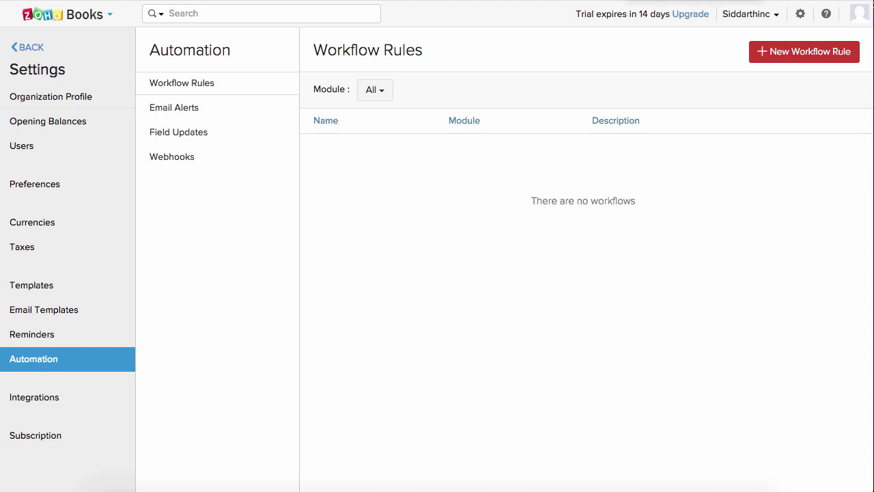
Create a workflow rule named 'My rule' for the Estimate module
left_click(781, 59)
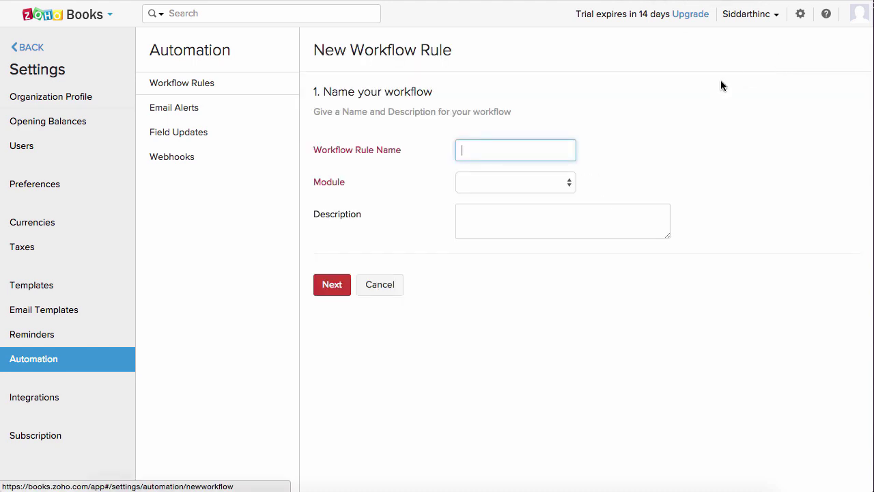
type("My rule")
left_click(542, 185)
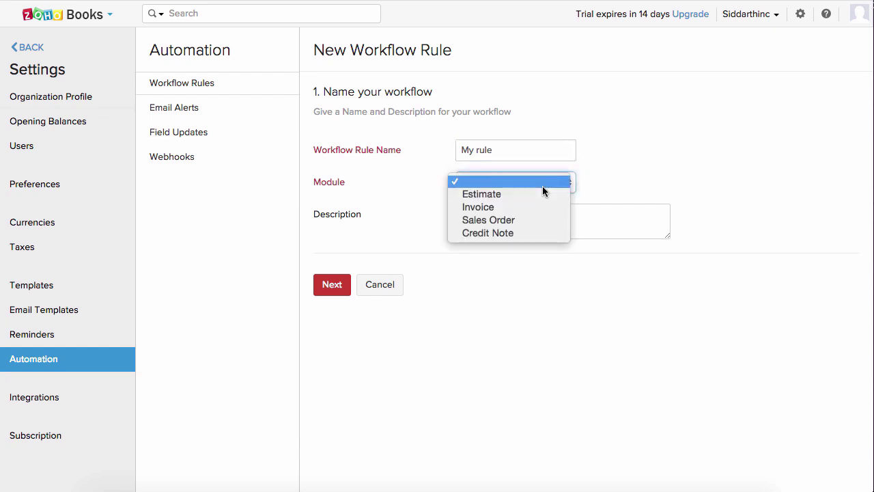
left_click(545, 193)
left_click(542, 211)
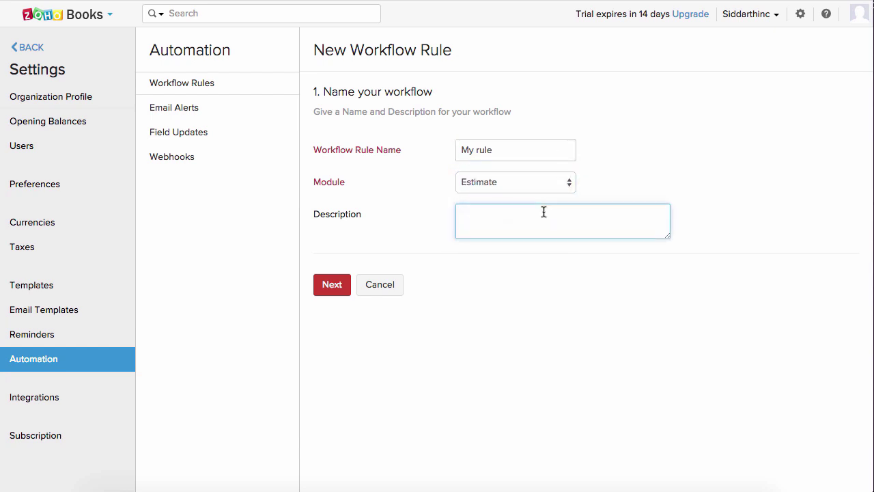
left_click(333, 282)
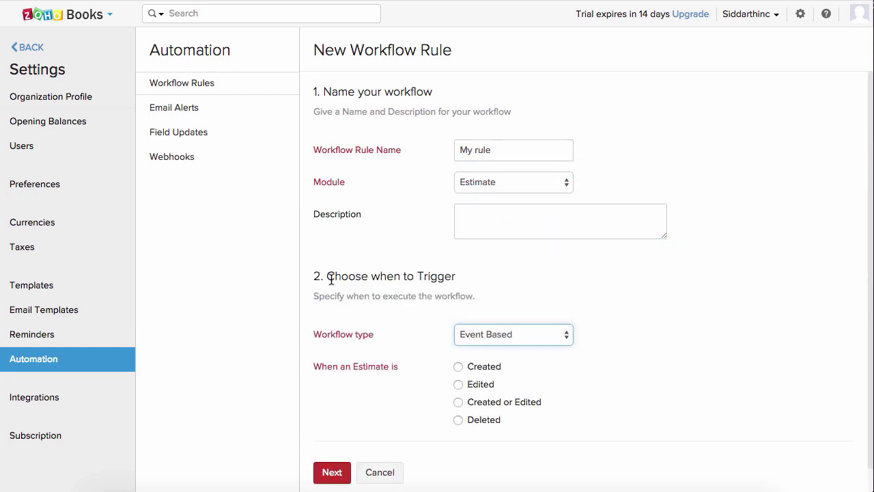
Try the Date Based workflow type's timing options, then revert to Event Based
scroll(605, 303, "down", 1)
left_click(540, 303)
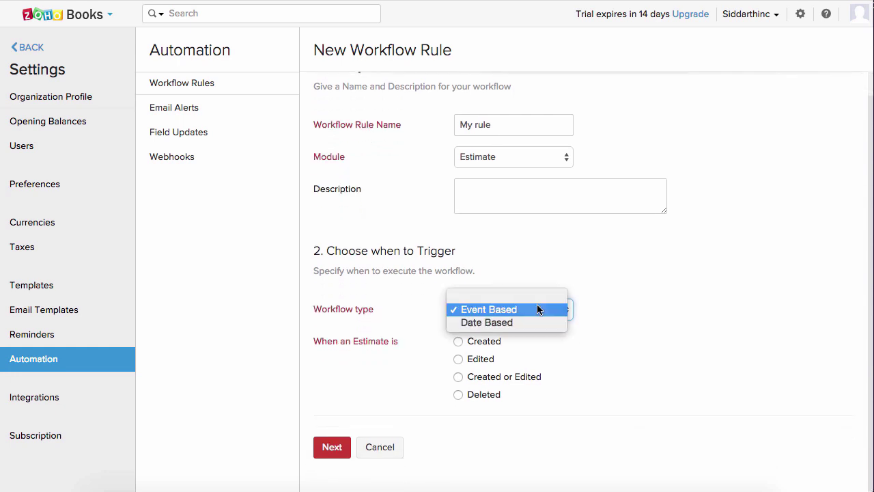
left_click(538, 322)
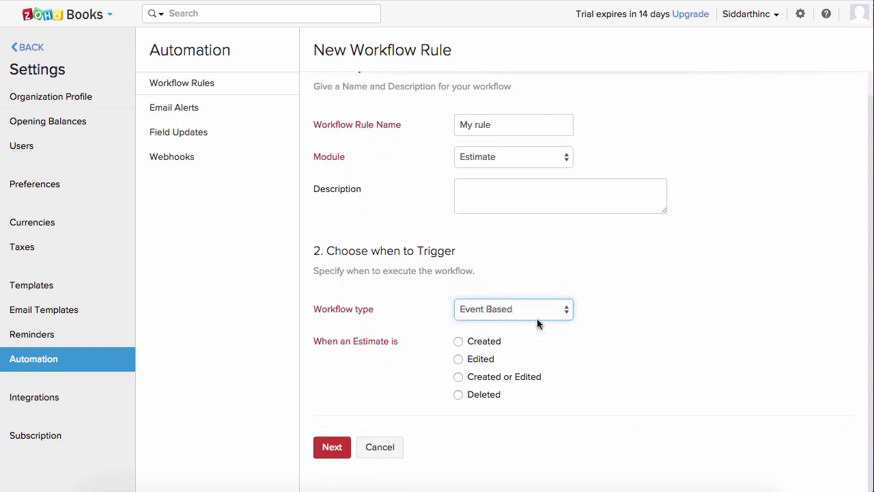
scroll(643, 326, "down", 1)
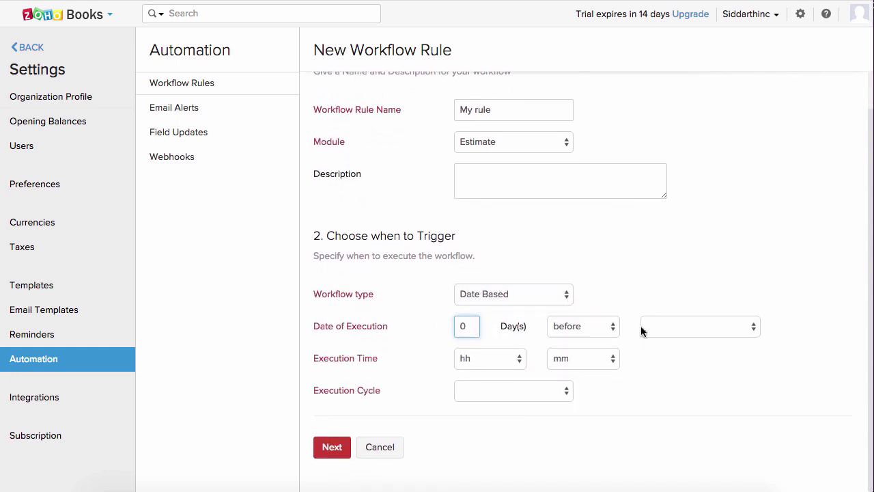
left_click(577, 327)
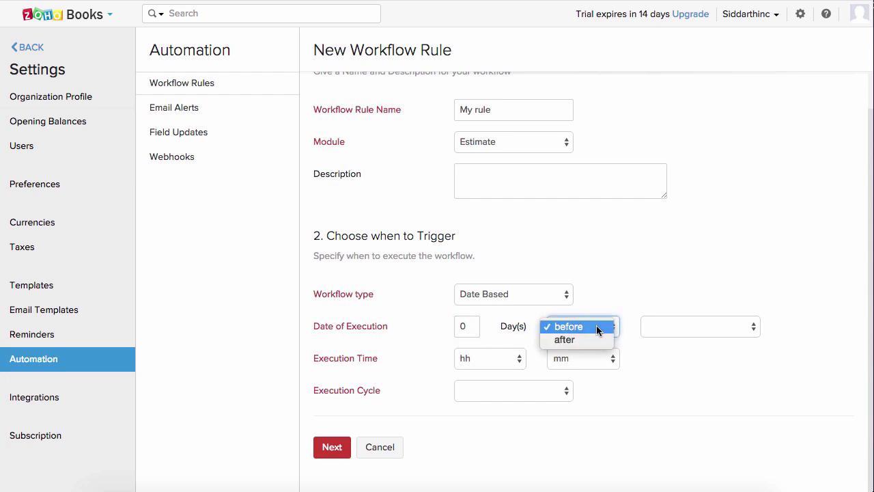
left_click(600, 327)
left_click(683, 326)
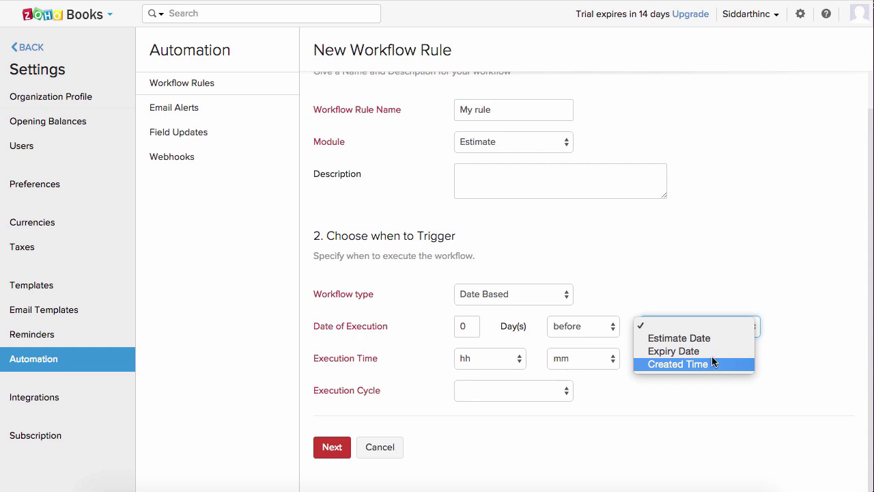
left_click(727, 310)
left_click(651, 332)
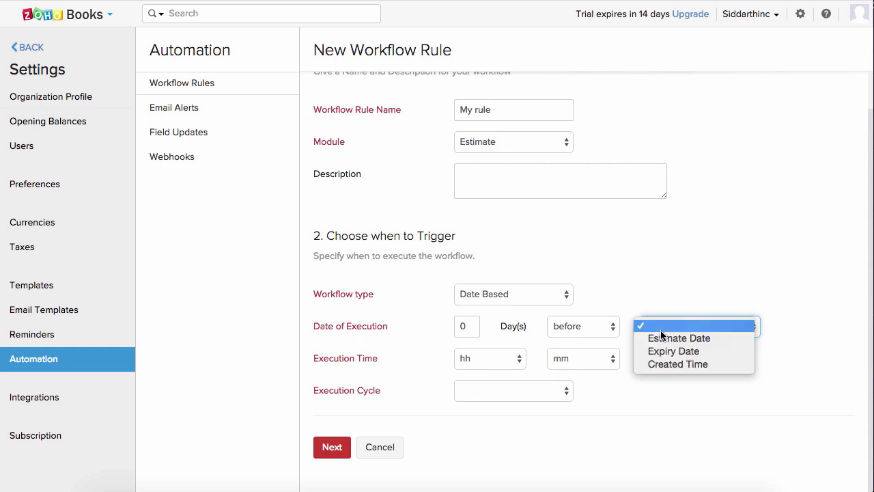
left_click(691, 271)
left_click(512, 390)
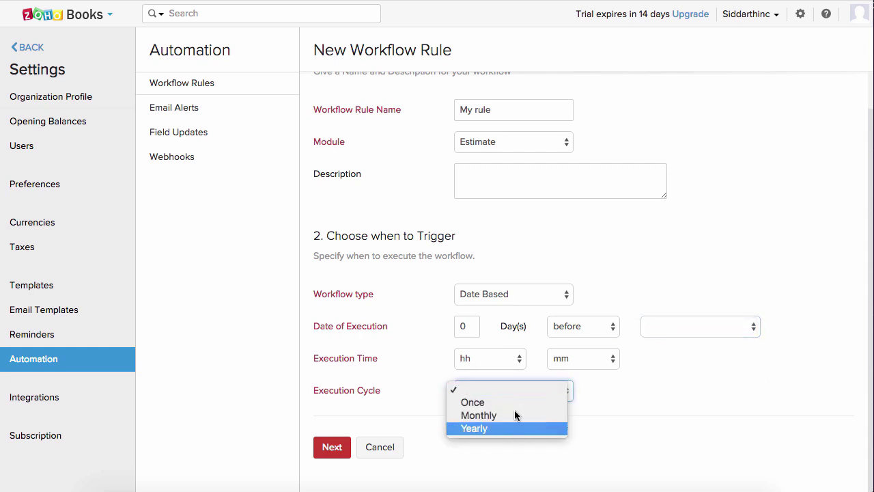
left_click(642, 399)
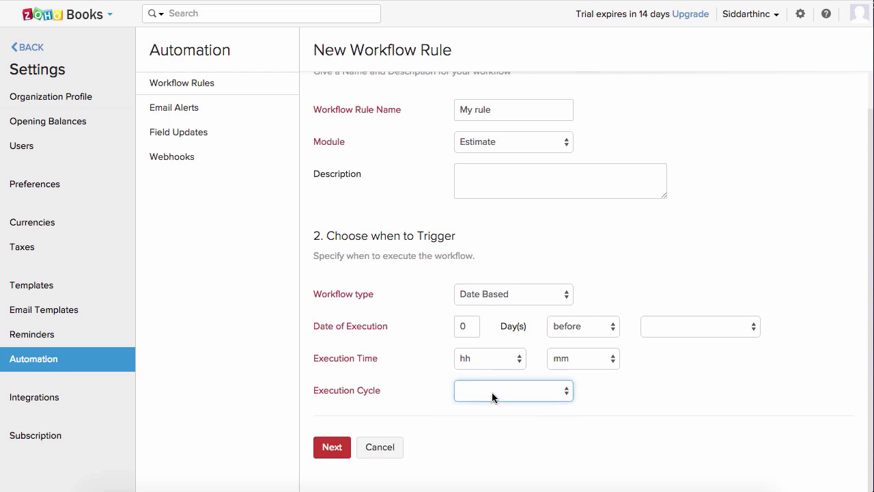
left_click(512, 292)
left_click(513, 281)
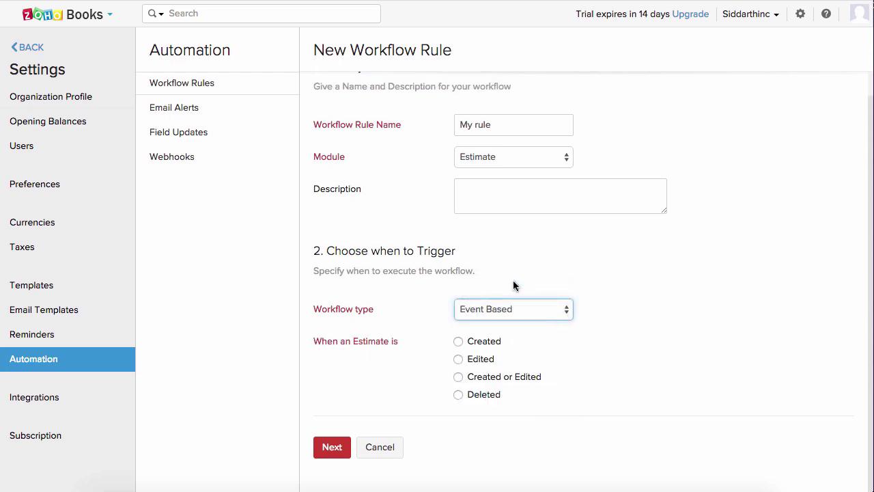
Trigger the rule just once when an estimate's Estimate Date field is edited
left_click(458, 342)
left_click(459, 359)
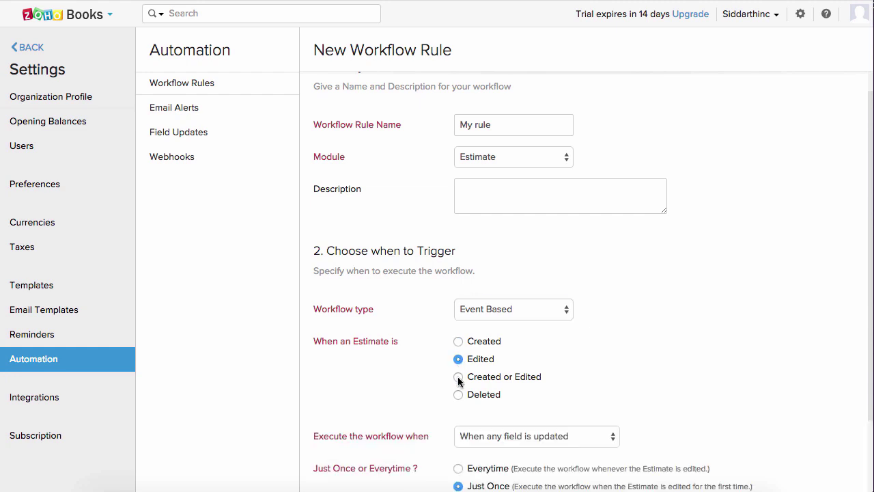
scroll(580, 405, "down", 2)
left_click(542, 347)
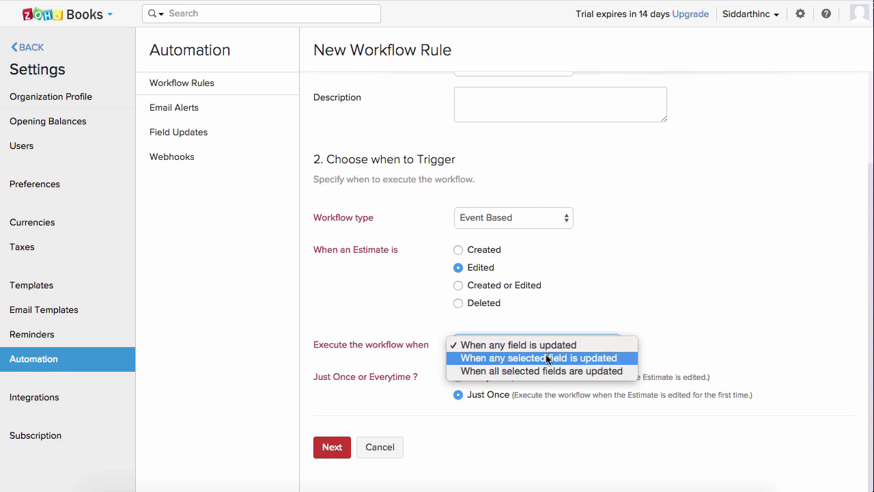
left_click(547, 359)
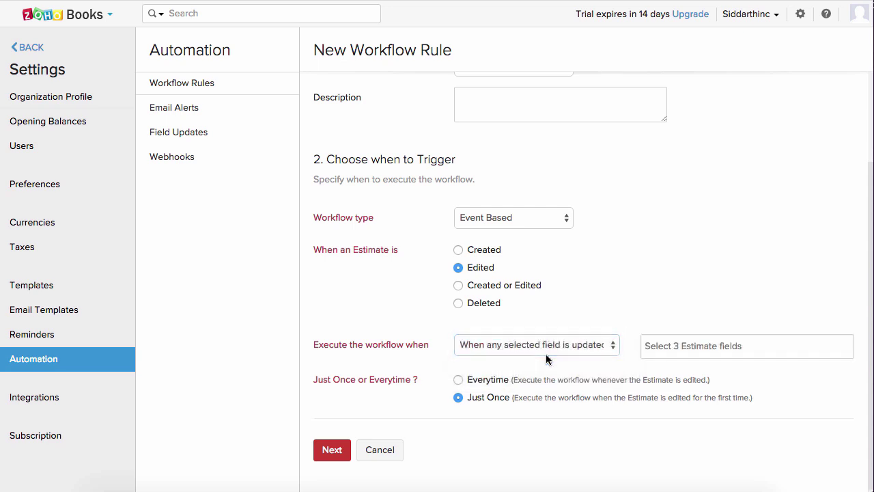
left_click(674, 348)
left_click(698, 431)
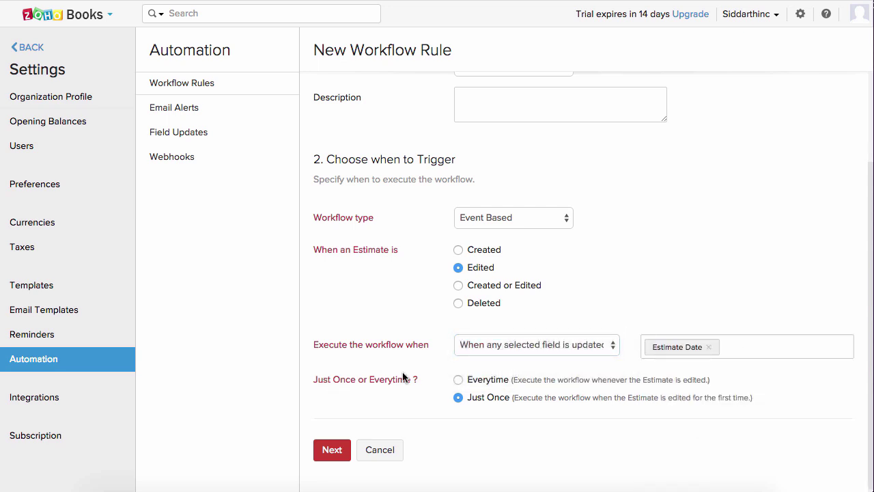
left_click(490, 384)
left_click(502, 400)
Add the filter criterion Estimate Number is 1
left_click(333, 449)
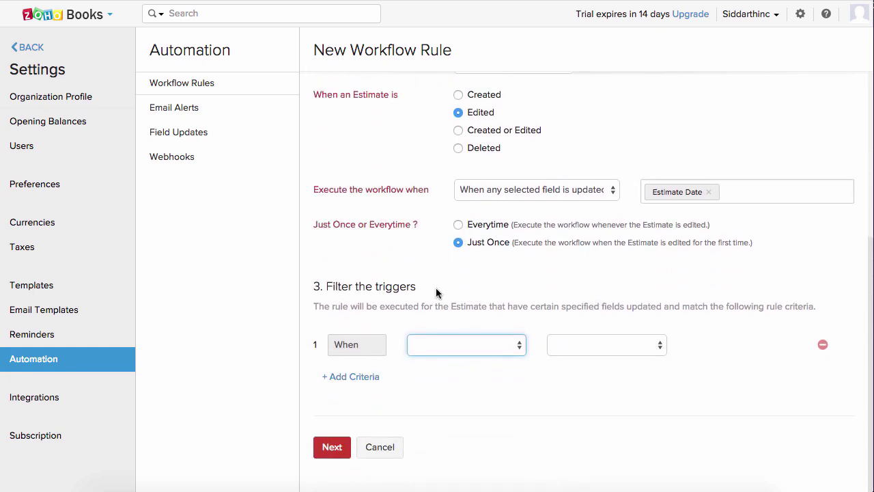
left_click(428, 348)
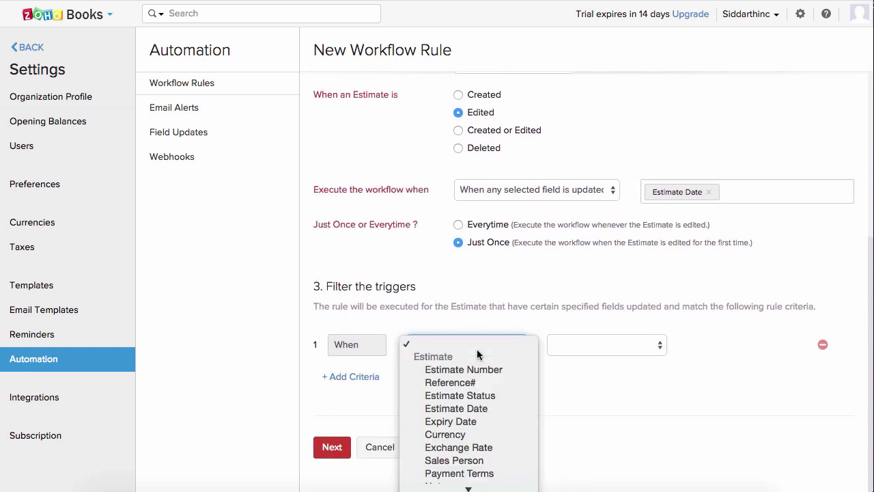
left_click(484, 370)
left_click(607, 345)
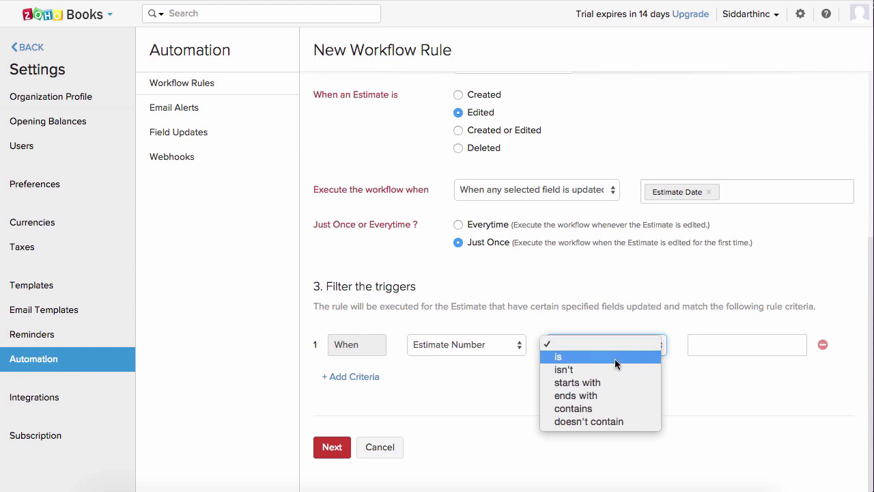
left_click(614, 358)
left_click(727, 346)
type("1")
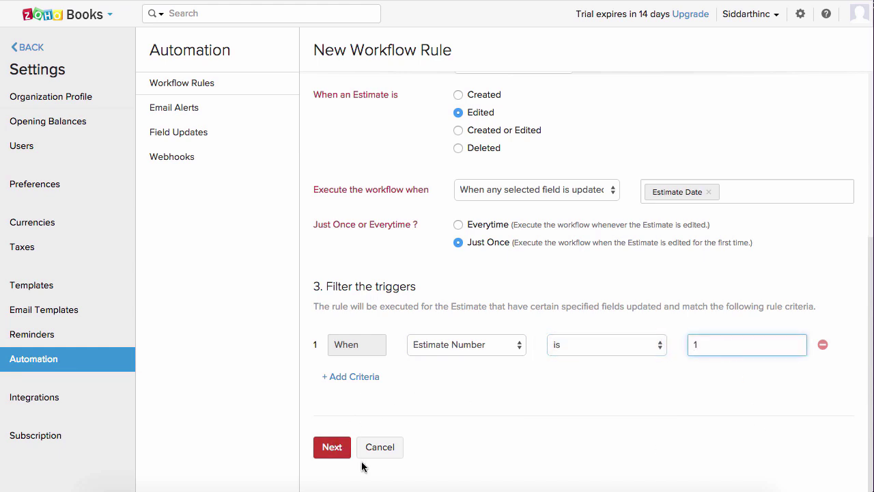
left_click(367, 378)
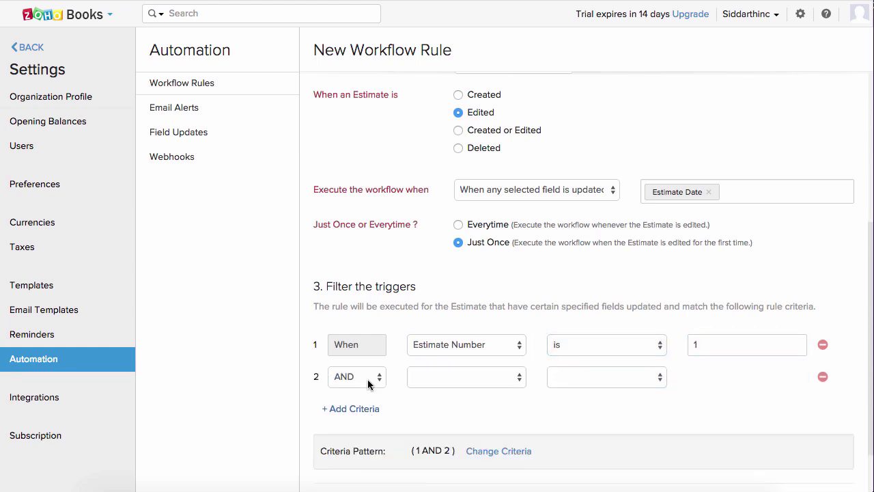
left_click(375, 416)
Try the Email Alerts and Field Updates action types, closing their new forms unsaved
left_click(331, 448)
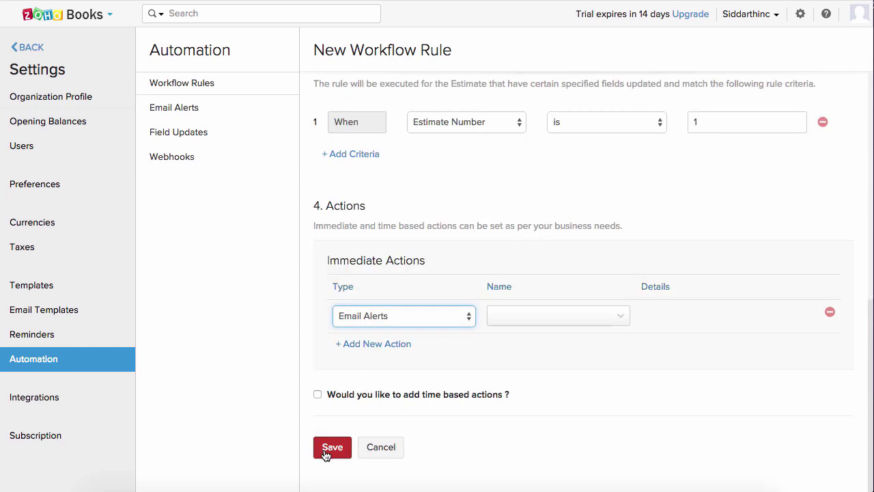
left_click(419, 320)
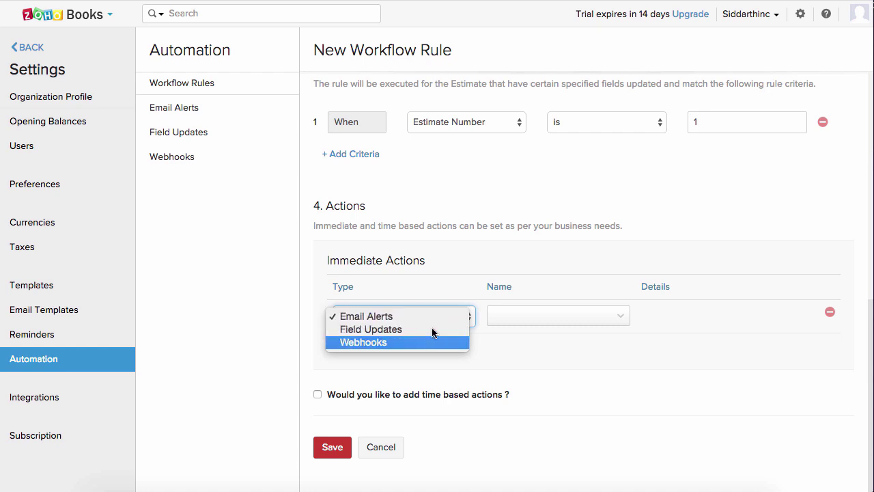
left_click(441, 316)
left_click(536, 318)
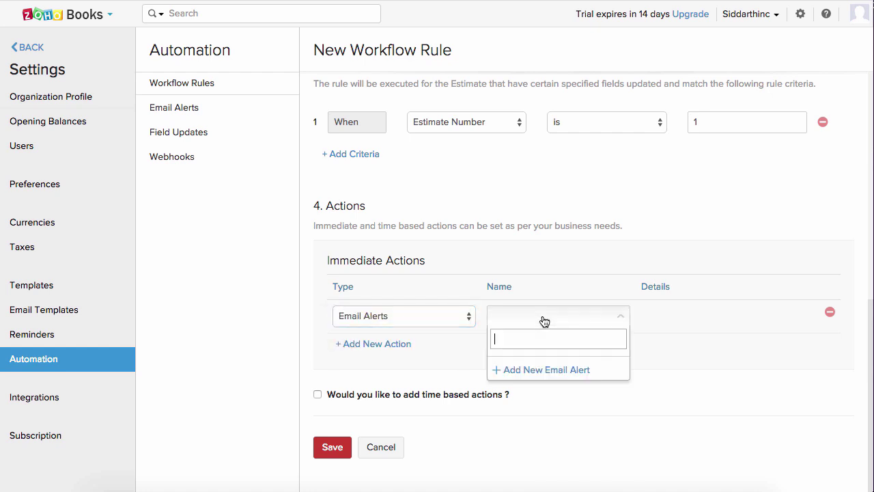
left_click(551, 372)
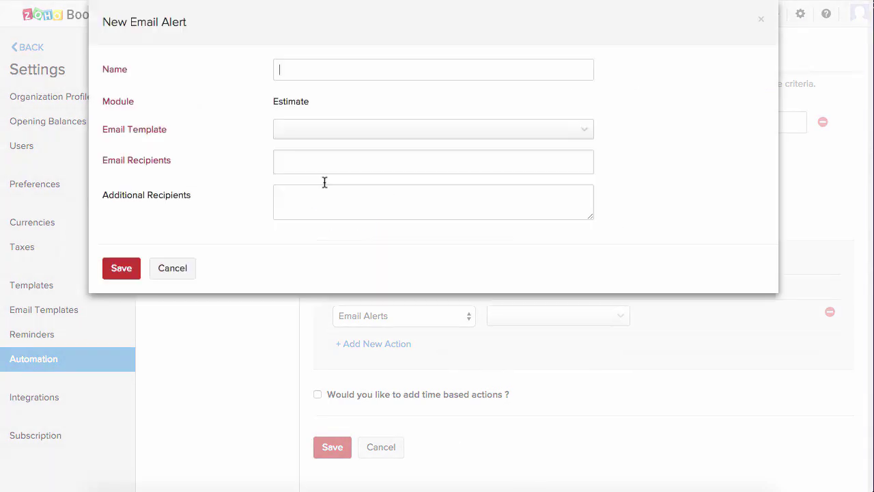
left_click(177, 269)
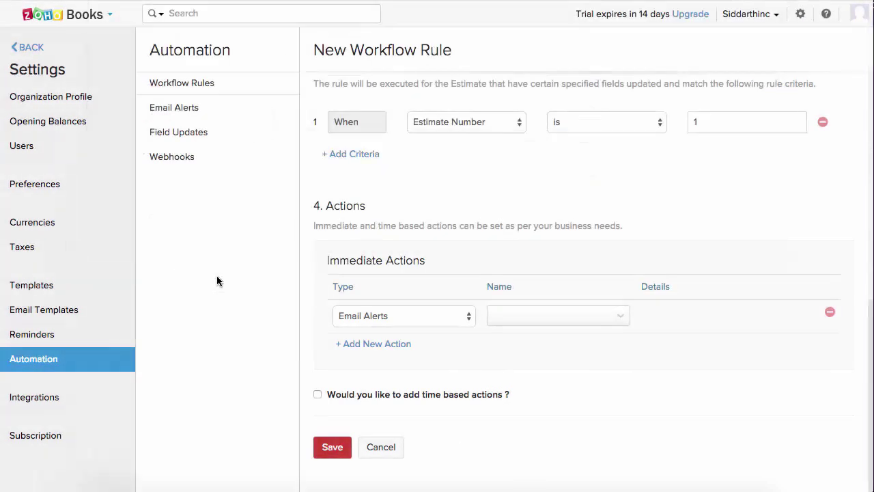
left_click(395, 314)
left_click(400, 329)
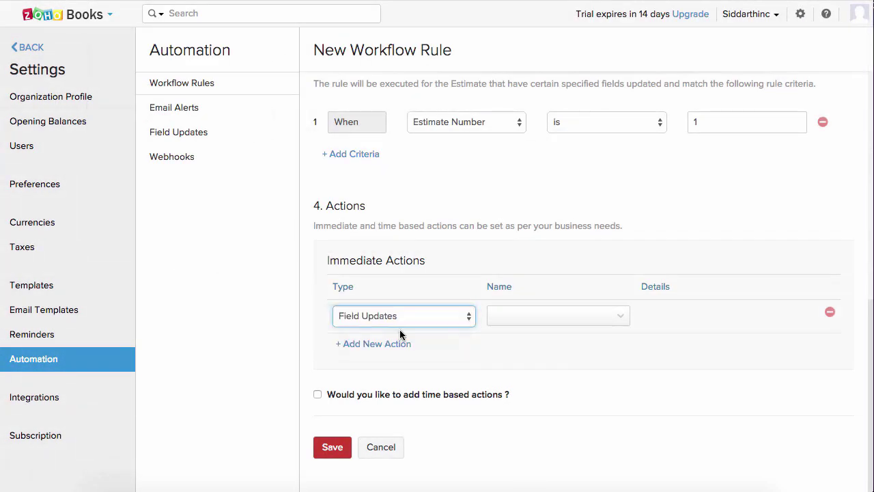
left_click(529, 318)
left_click(553, 371)
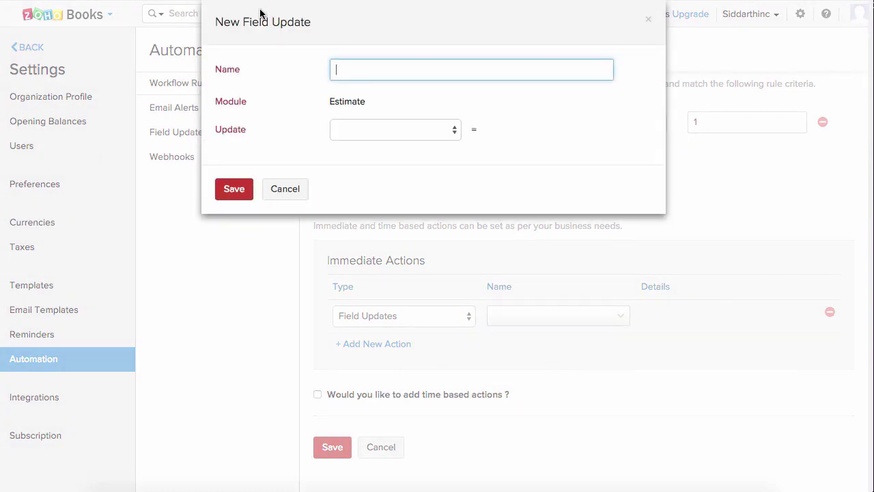
left_click(292, 189)
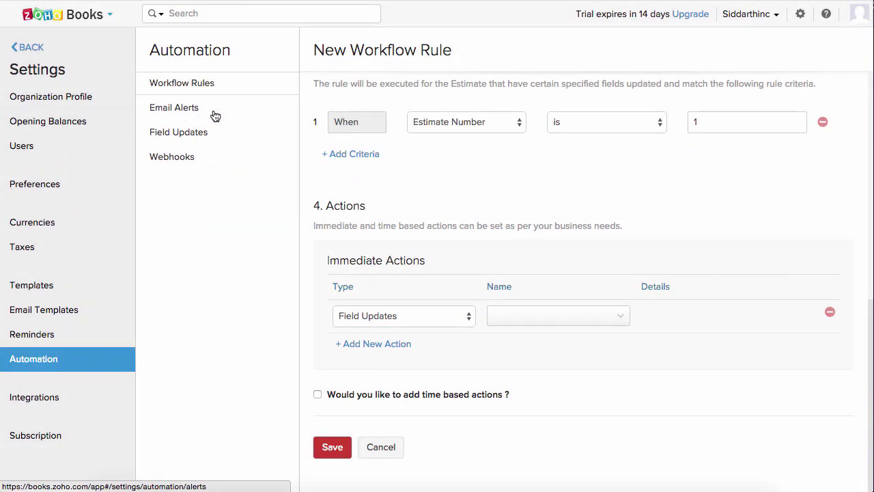
Set the immediate action type to Webhooks and enable time-based actions
left_click(409, 321)
left_click(415, 333)
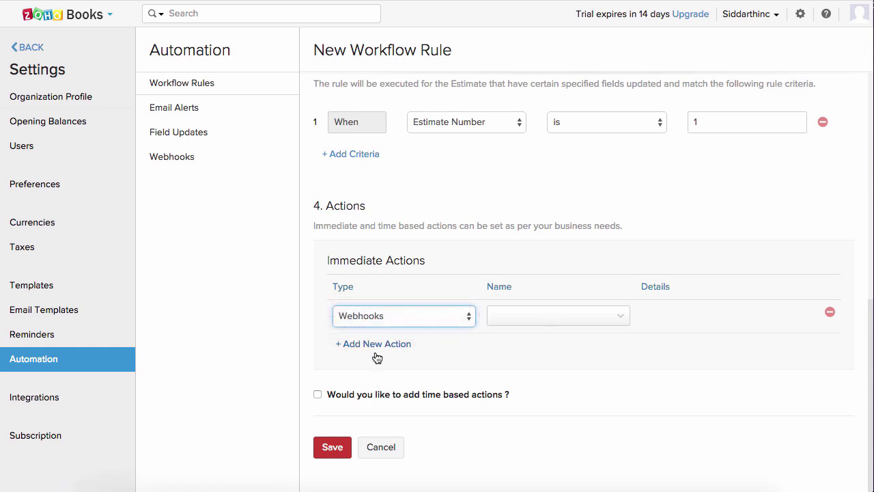
left_click(318, 395)
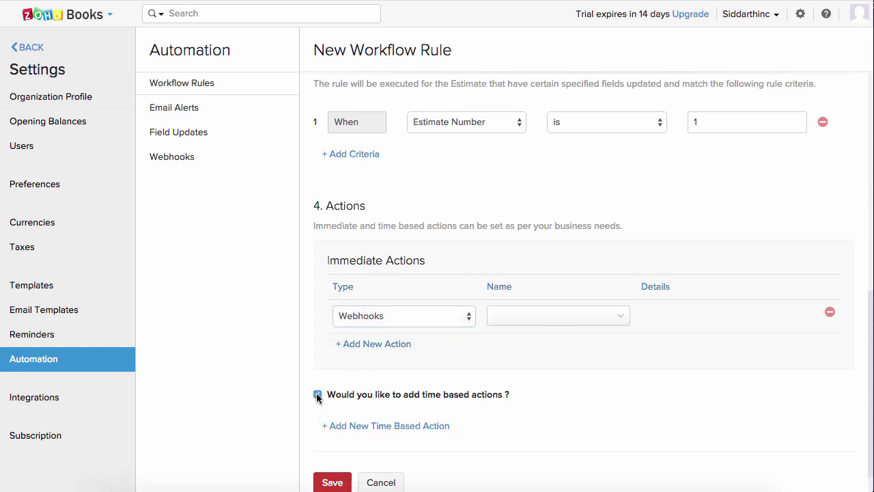
scroll(474, 417, "down", 1)
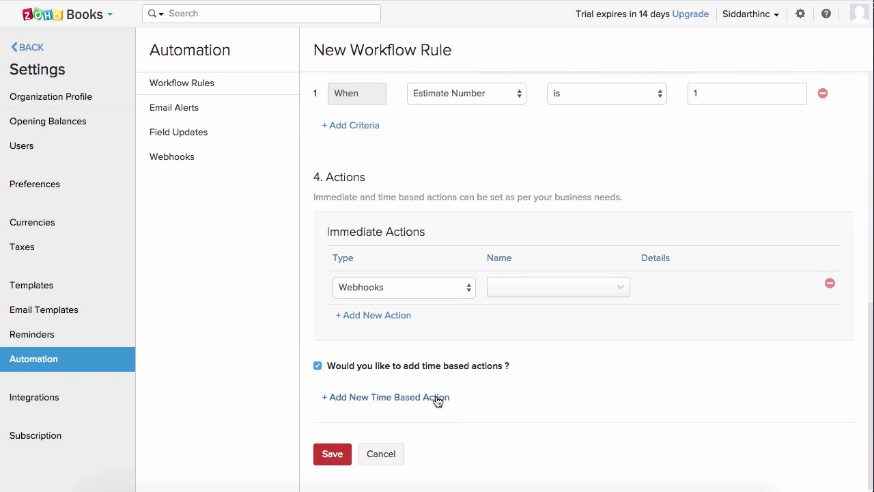
Add a time-based action executing 0 Days after the Rule Trigger Date
left_click(388, 397)
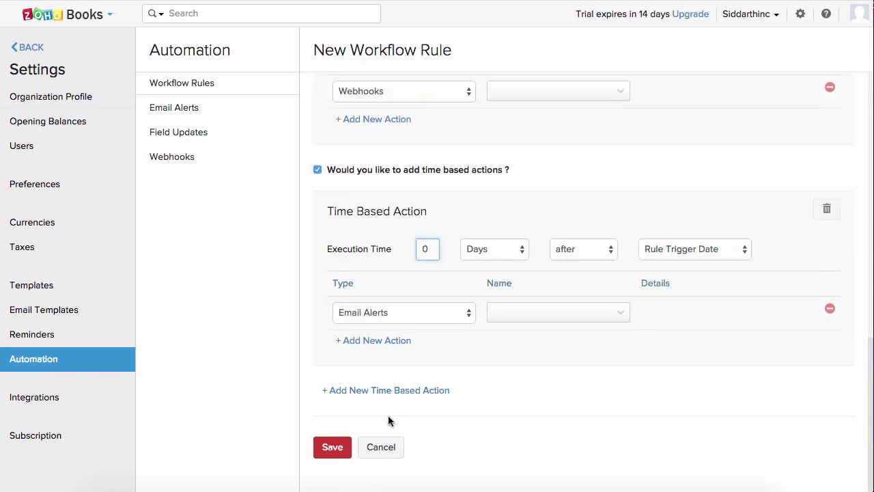
left_click(431, 252)
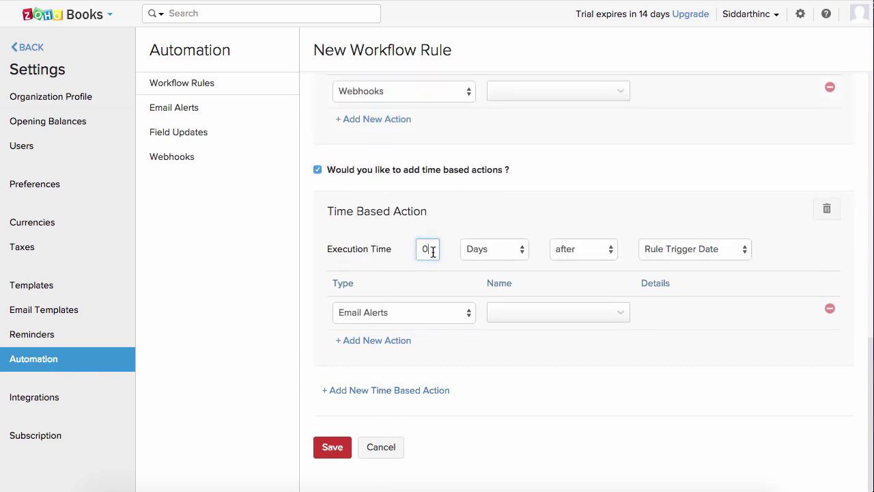
left_click(517, 250)
left_click(537, 221)
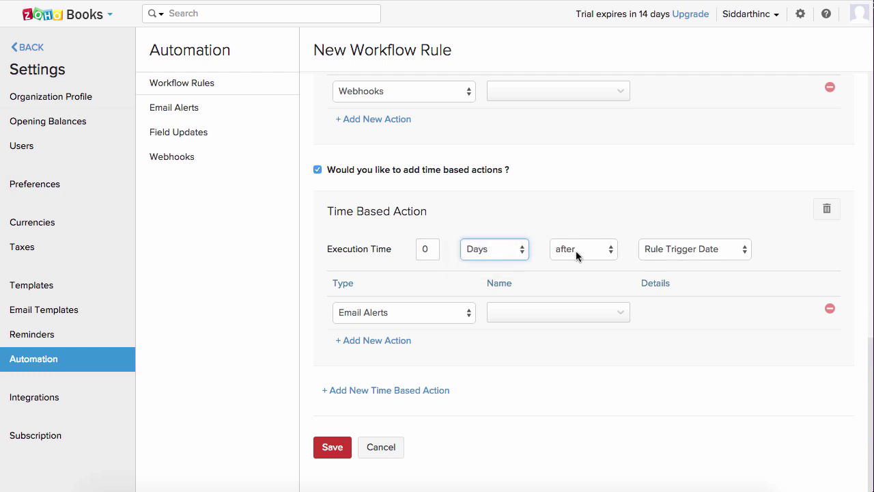
left_click(584, 250)
left_click(585, 254)
left_click(690, 249)
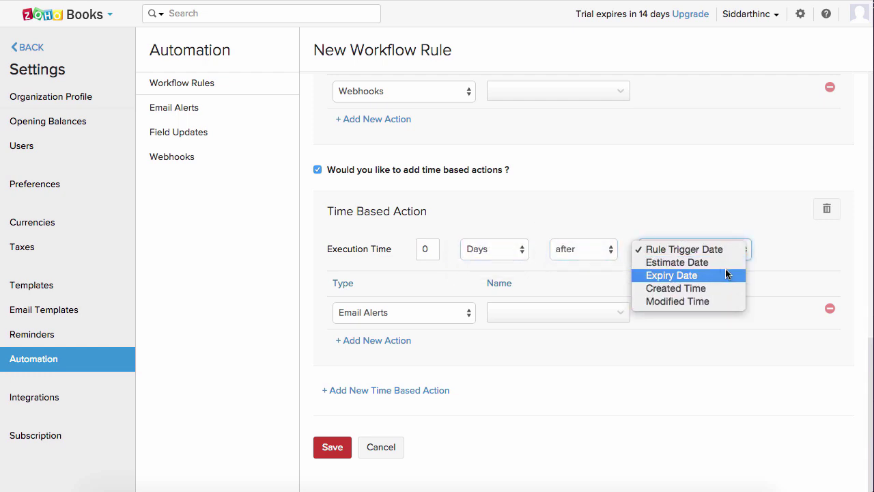
left_click(772, 245)
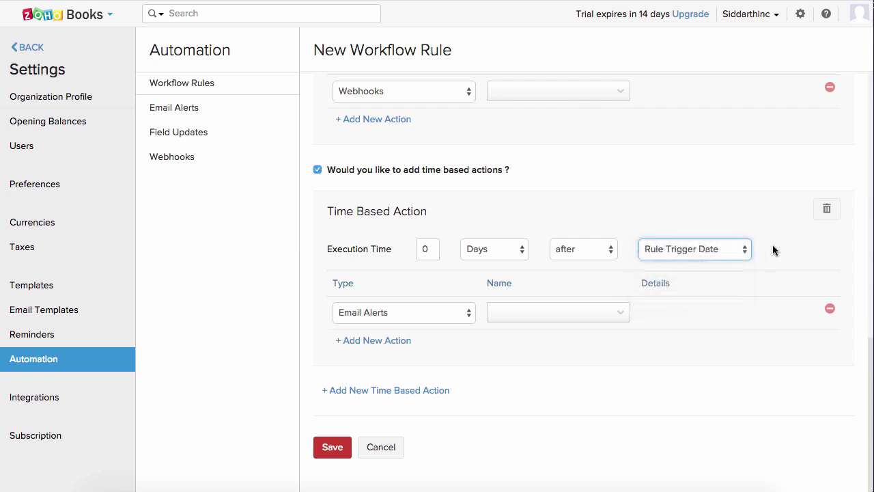
Attach a new 'test' email alert using the Default template to Contact Email, then save the rule
left_click(527, 314)
left_click(544, 363)
type("test")
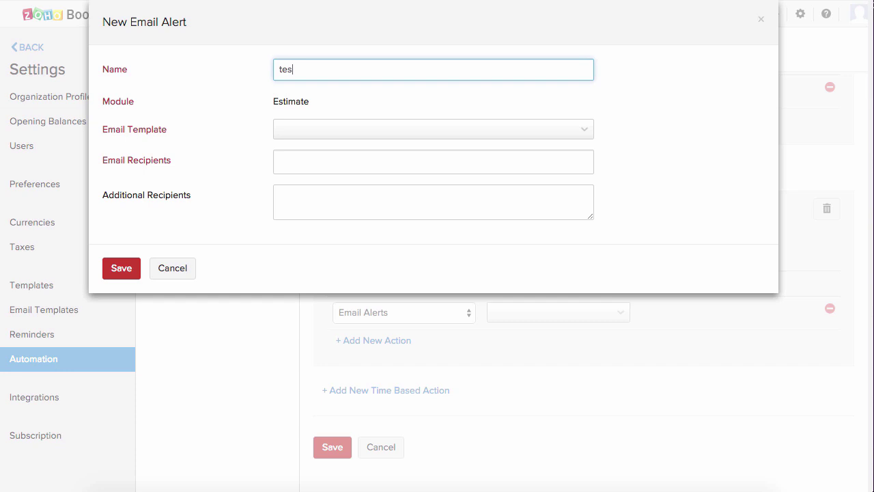
left_click(347, 130)
left_click(355, 175)
left_click(307, 170)
left_click(316, 225)
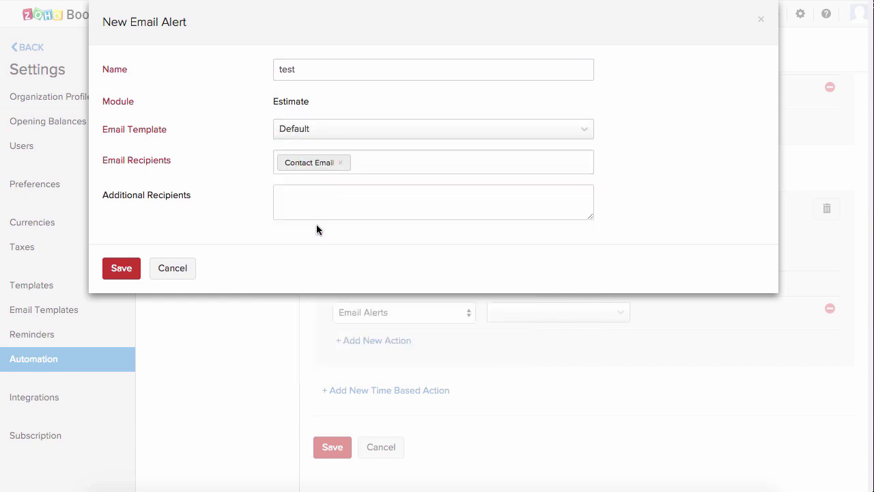
left_click(120, 267)
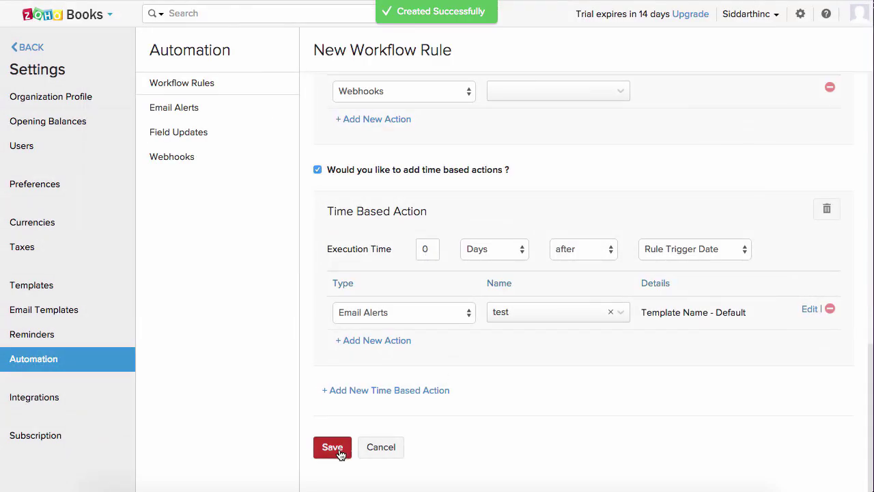
left_click(339, 449)
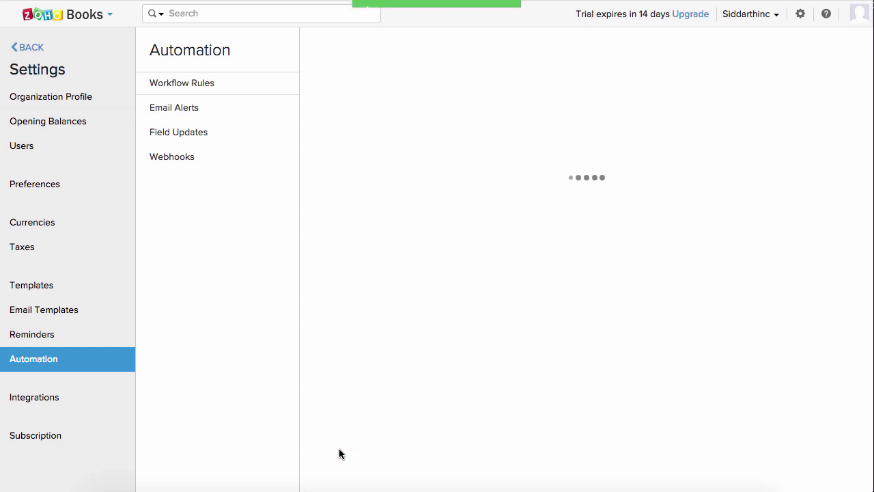
left_click(78, 407)
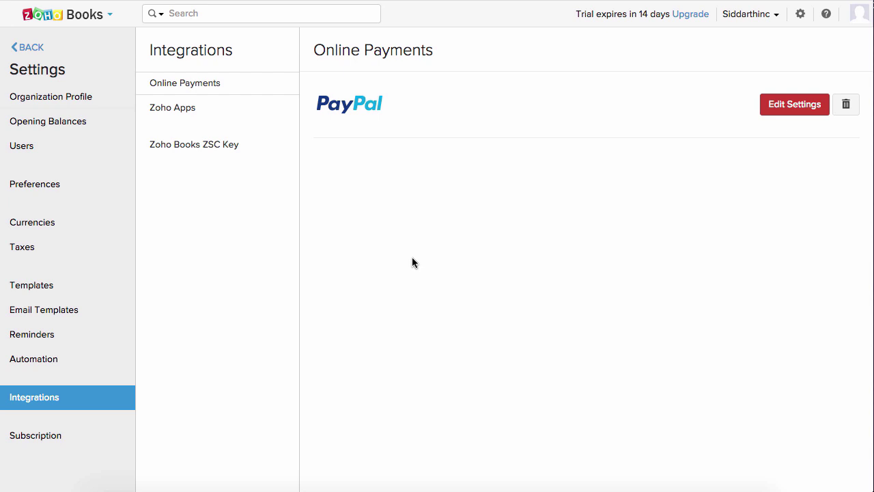
Browse the Zoho Apps integrations, then go back to the Dashboard
left_click(179, 108)
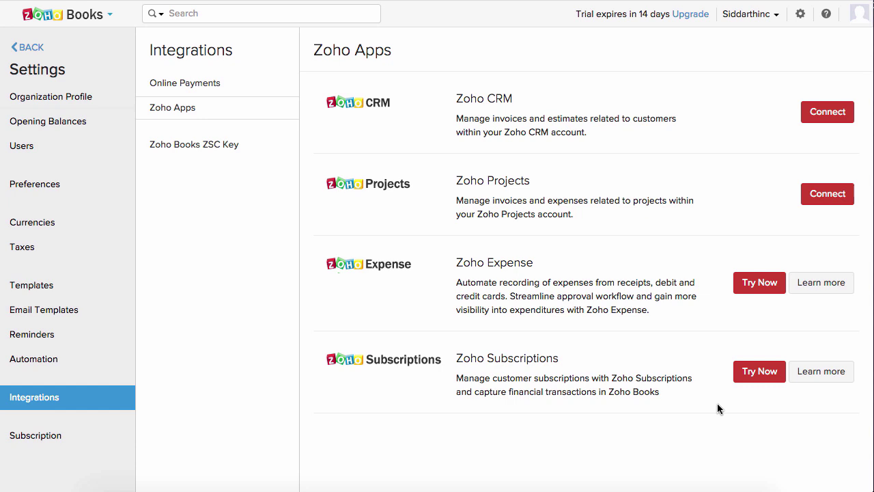
left_click(70, 47)
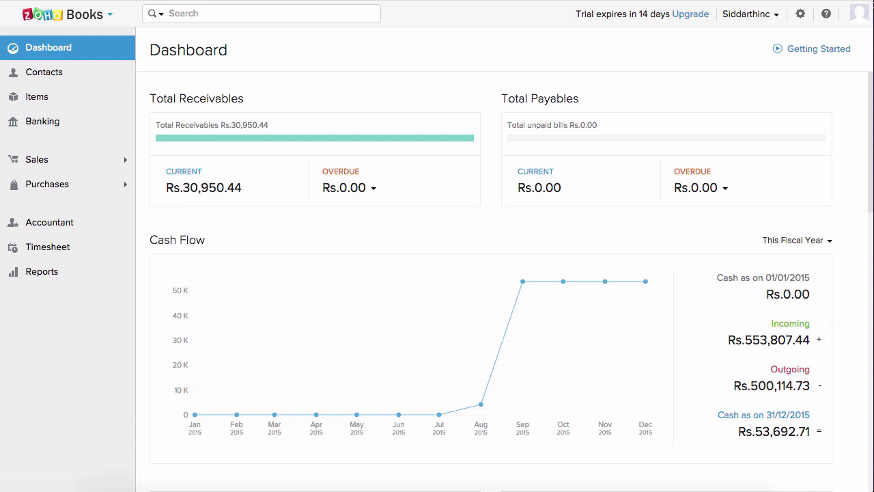
left_click(827, 17)
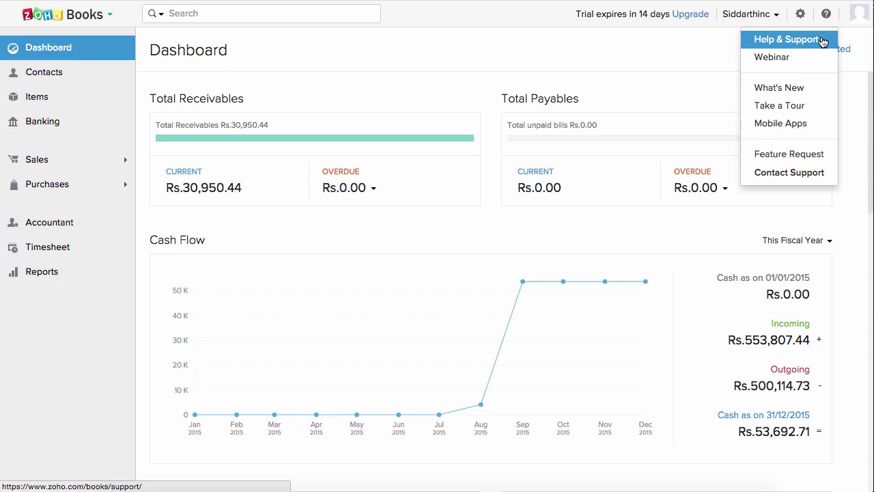
left_click(820, 38)
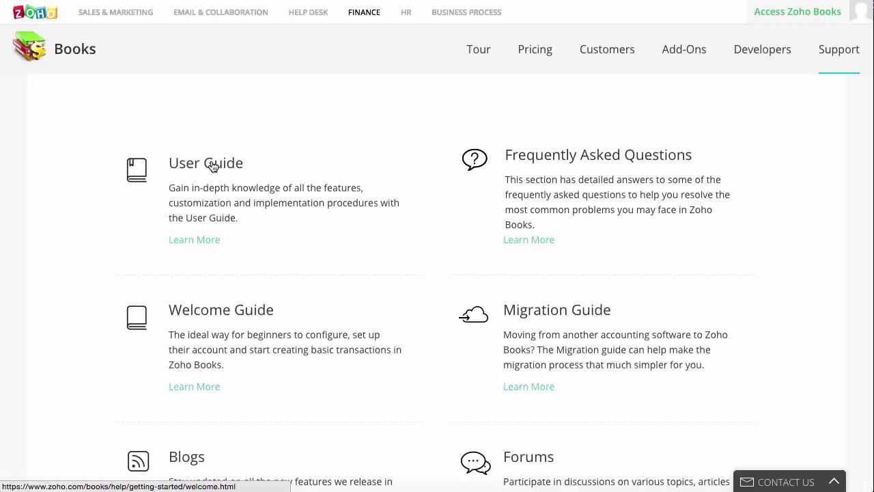
left_click(213, 166)
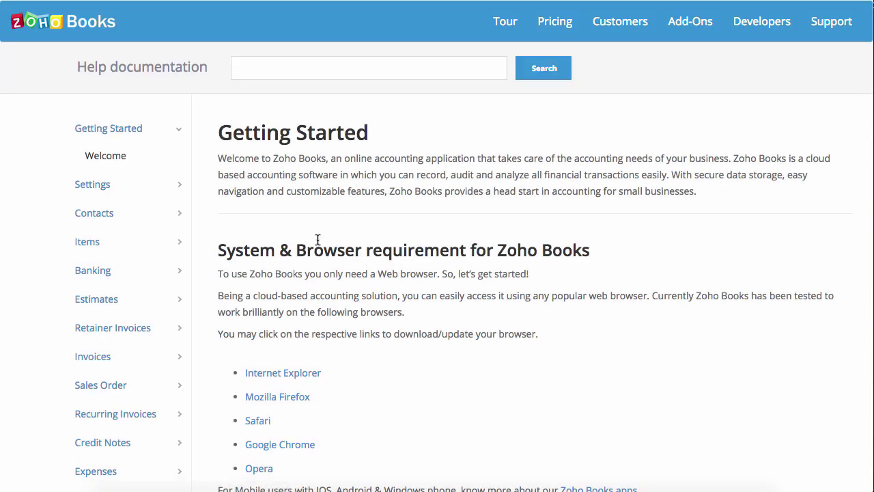
scroll(434, 350, "down", 8)
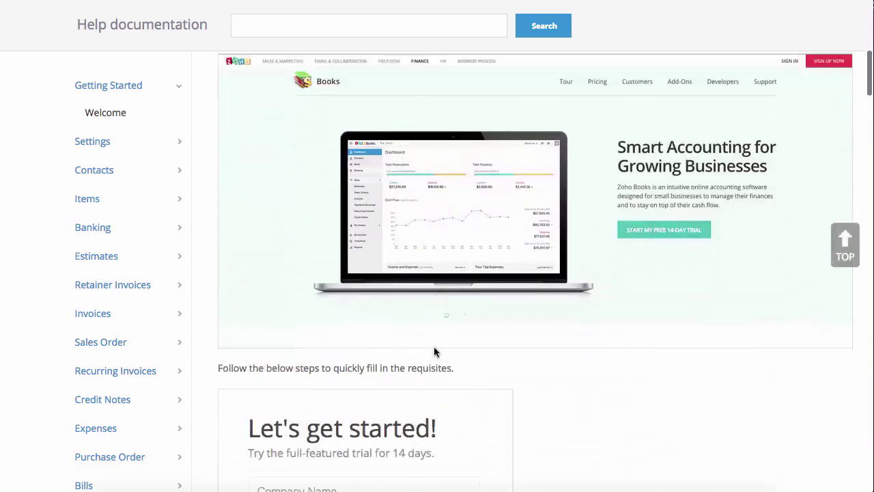
scroll(433, 352, "down", 4)
scroll(434, 351, "up", 5)
left_click(399, 309)
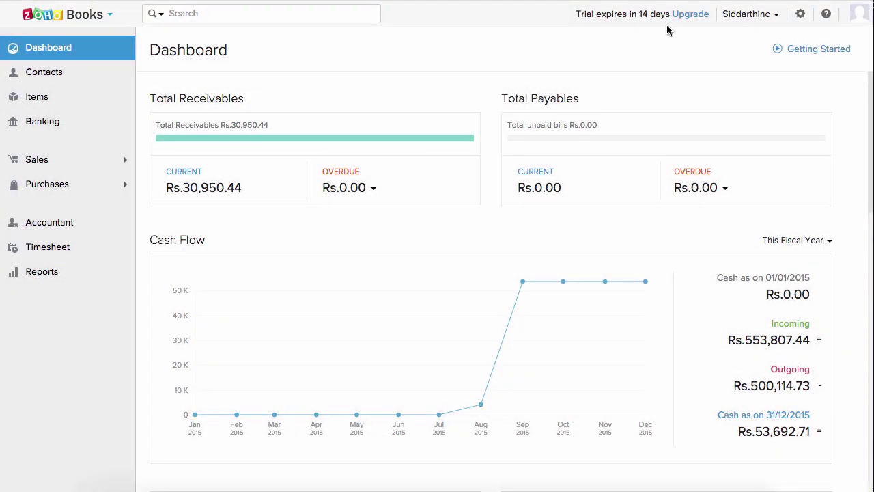
left_click(827, 15)
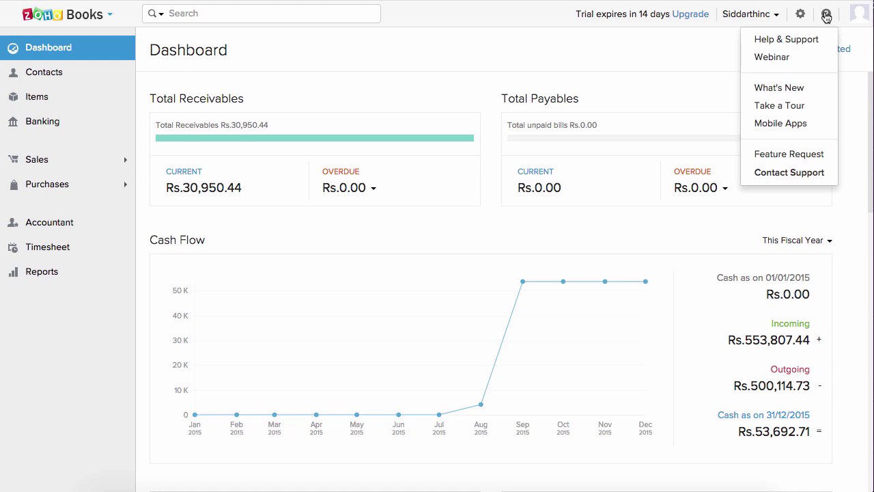
left_click(801, 171)
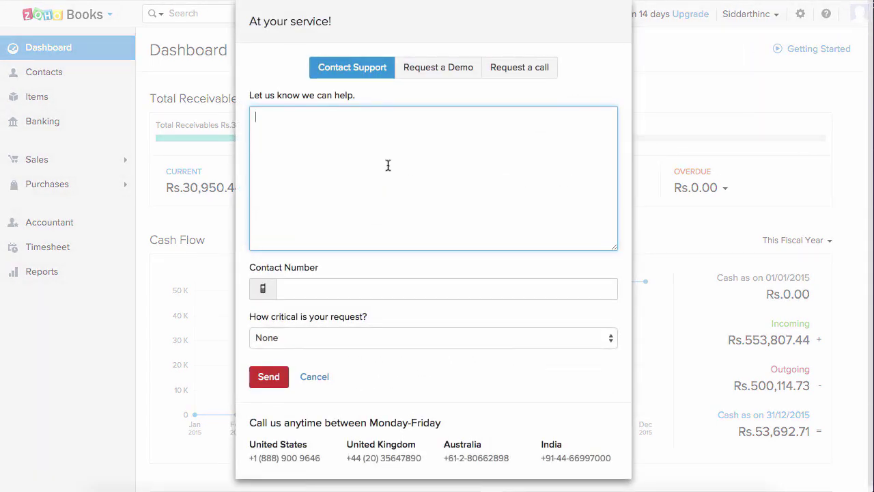
left_click(355, 293)
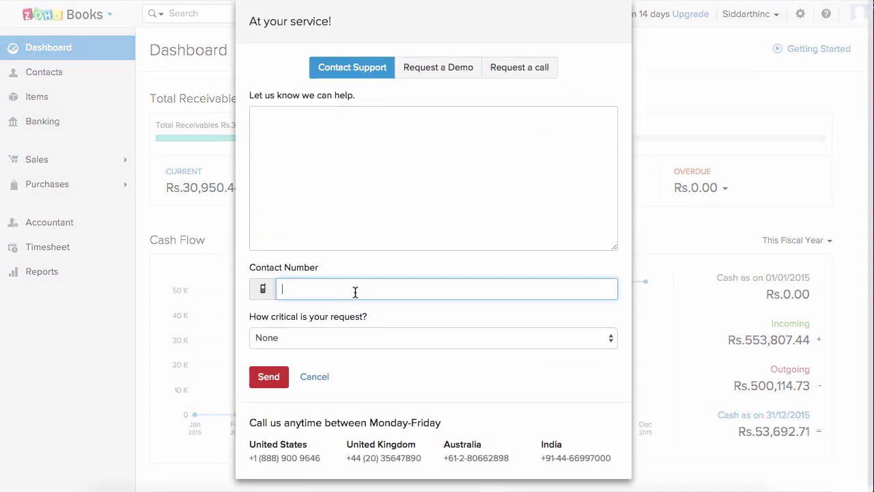
left_click(314, 378)
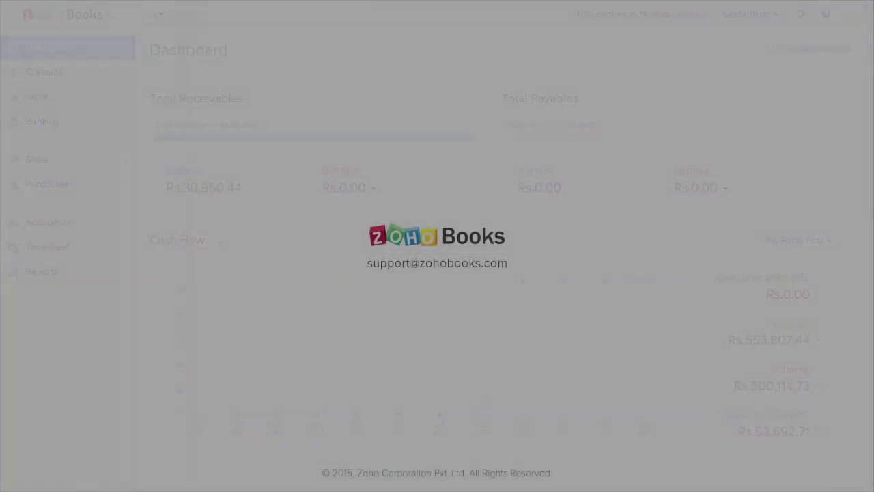